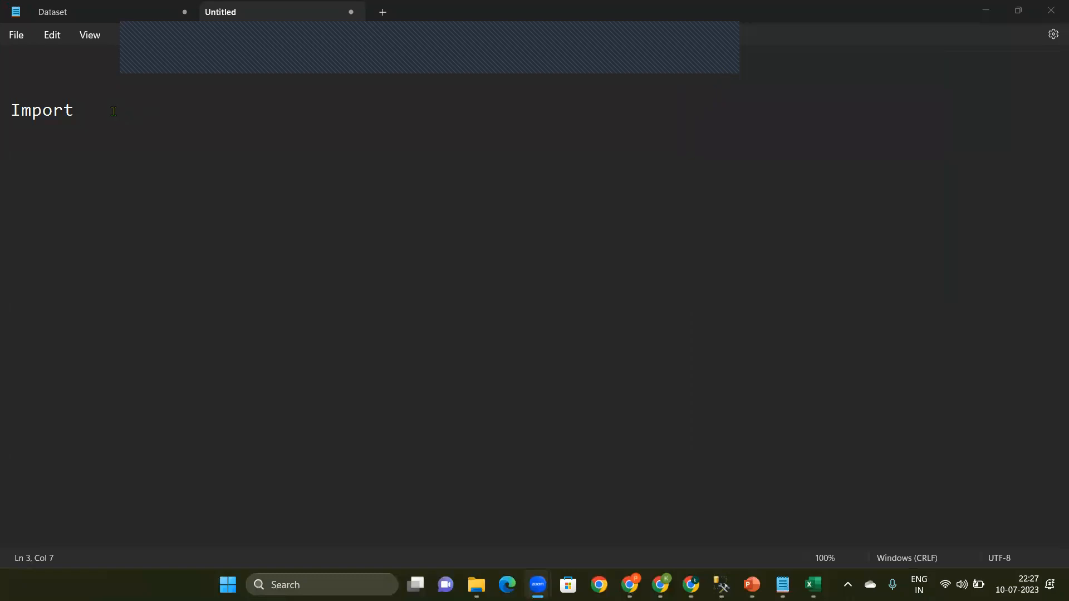
Step: Complete the heading line so it reads "Import Data from Azure Sql to Power Bi?"
type("rom Azure Sql to Power Bi")
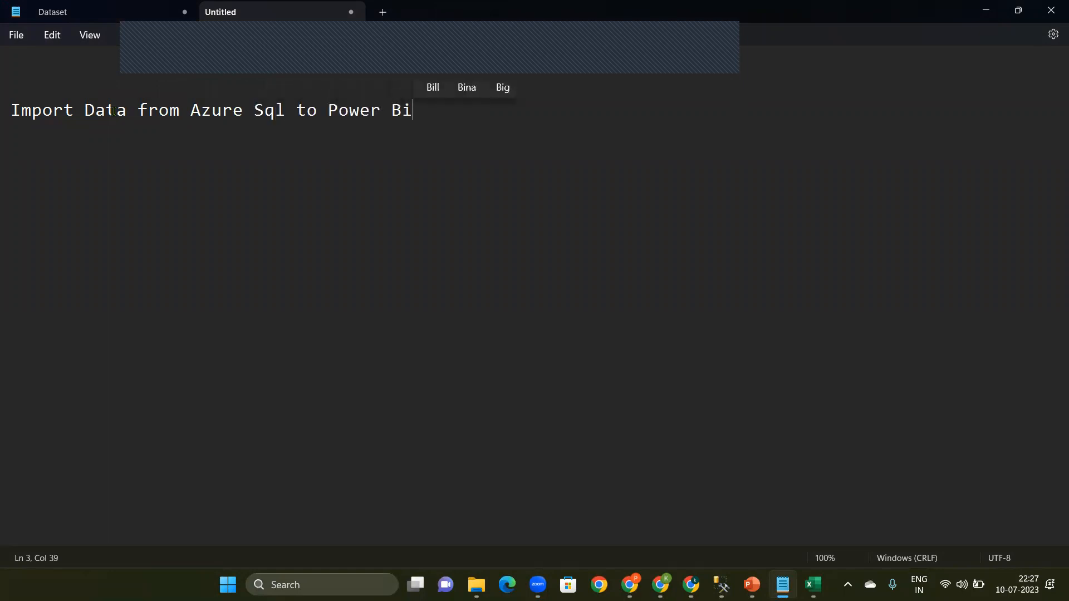
type("?")
Step: Add the lines "Azure SQl" and "Power BI" below the heading, separated by blank lines
key("Return")
key("Return")
type("Azure SQl")
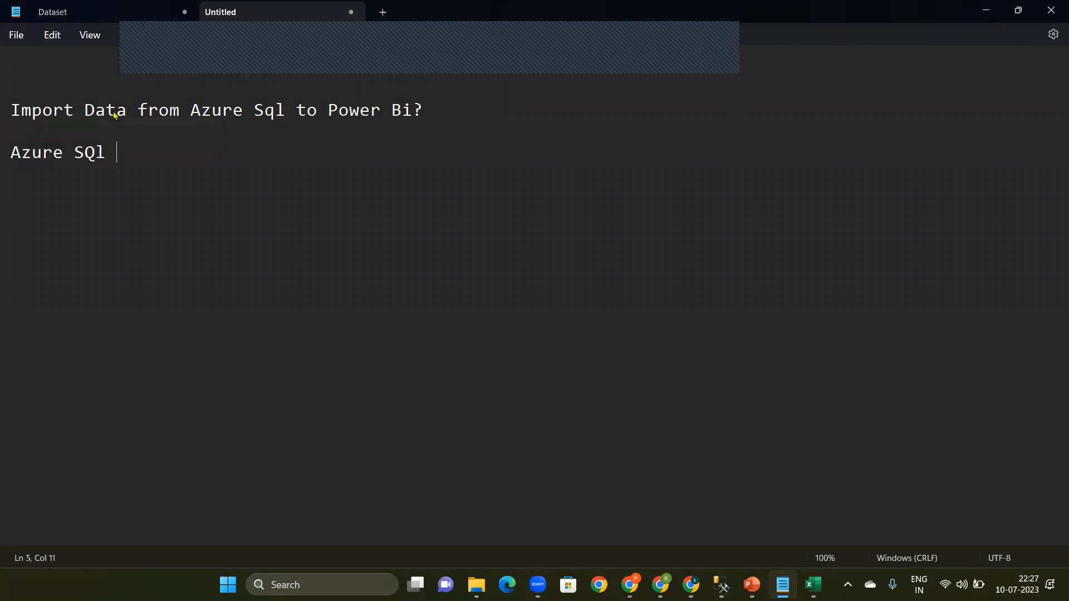
key("Return")
key("ctrl+p")
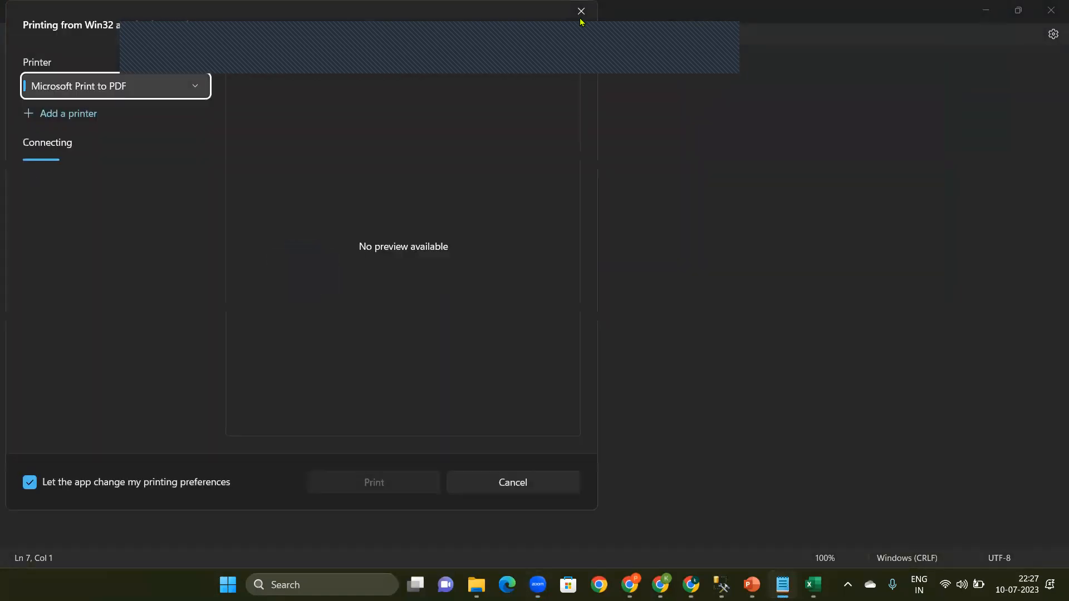
left_click(581, 11)
type("Power")
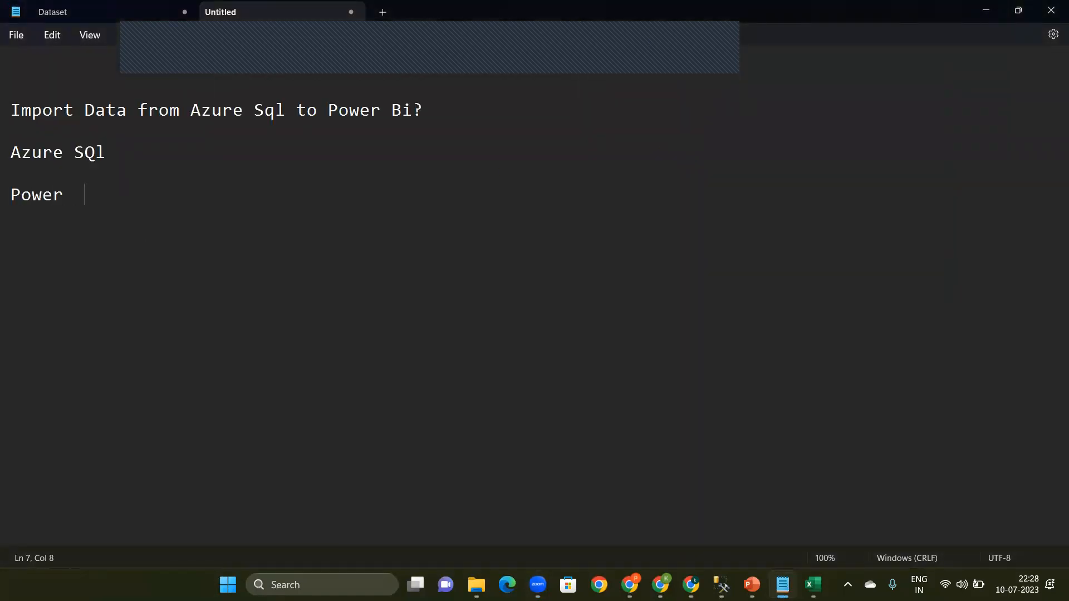
key("BackSpace")
type("Bi")
key("BackSpace")
type("I")
Step: Extend the "Azure SQl" line with the other data sources, "/ MS SQL Server/ Excel"
left_click(173, 170)
left_click(150, 154)
type("/ MS SQL Server/ ")
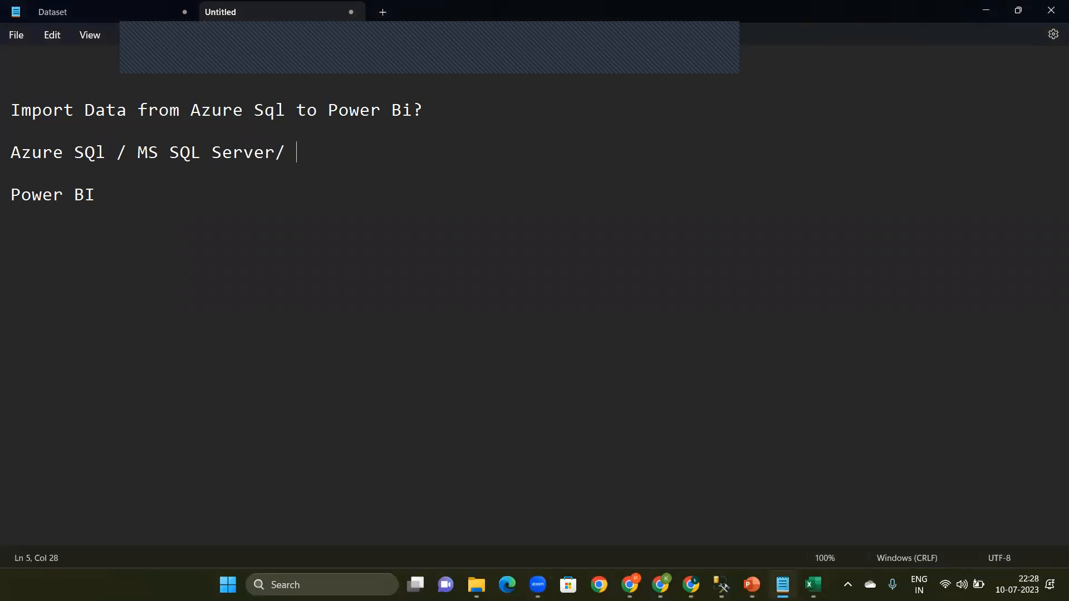
type("Excel")
Step: Insert the line "Dataset Link Is" between the data sources line and "Power BI"
key("Return")
key("Return")
type("Da")
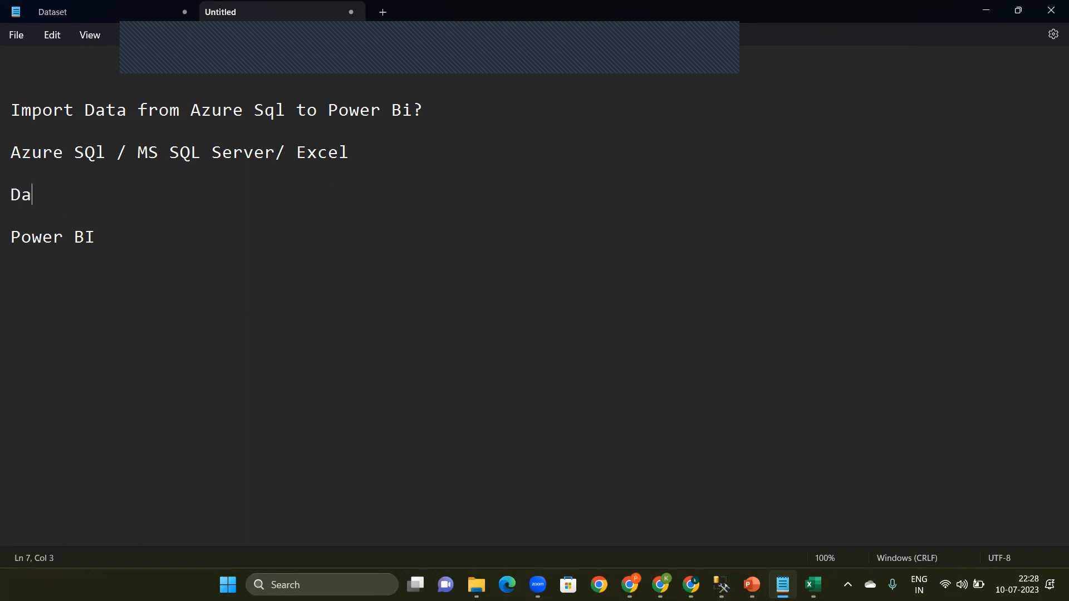
type("taset Link Is")
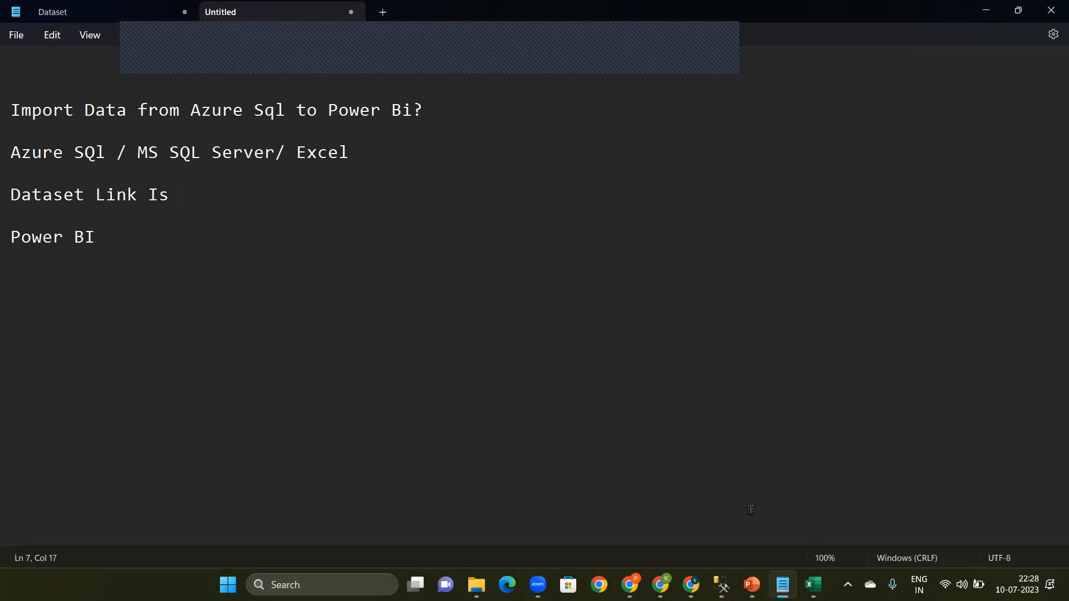
Step: Switch to the Dataset page in Chrome and examine the AHA OTT USER ANALYSIS REPORT entry and its two links in the project table
mouse_move(630, 585)
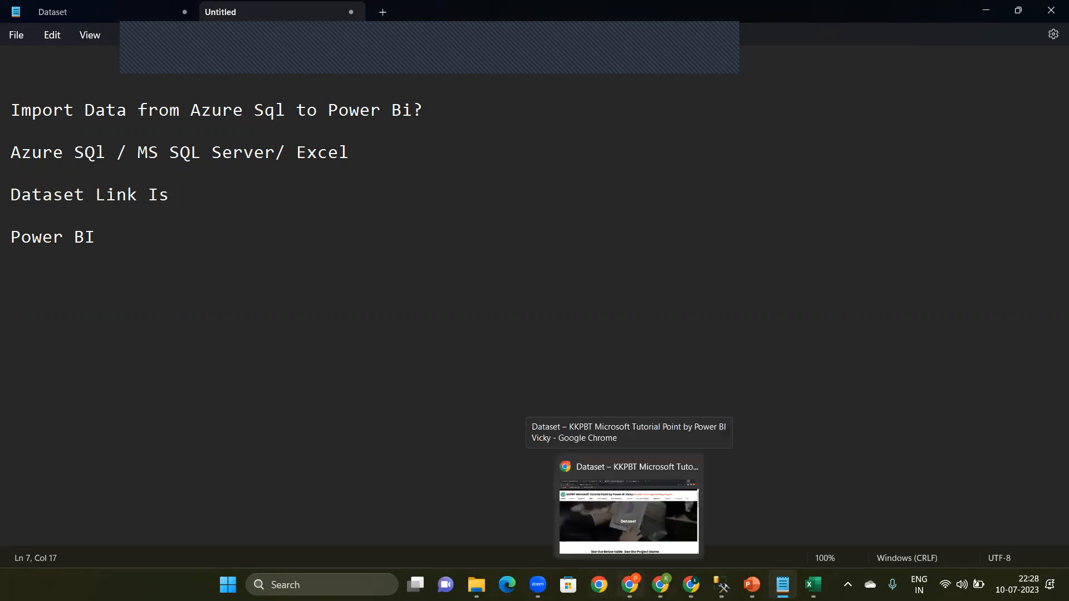
left_click(566, 525)
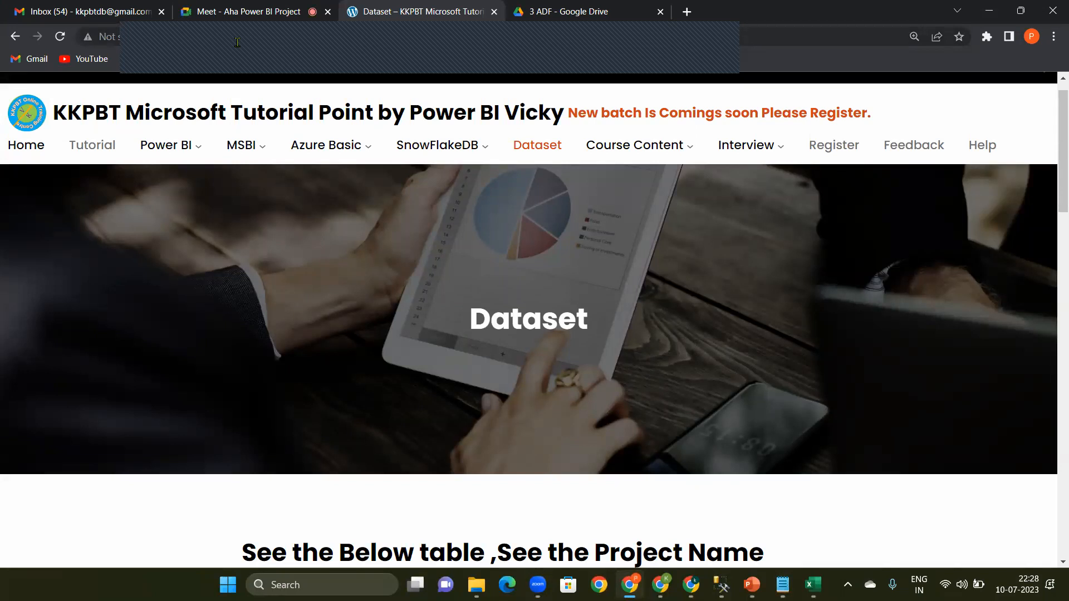
left_click(534, 151)
left_click_drag(1054, 144, 1054, 263)
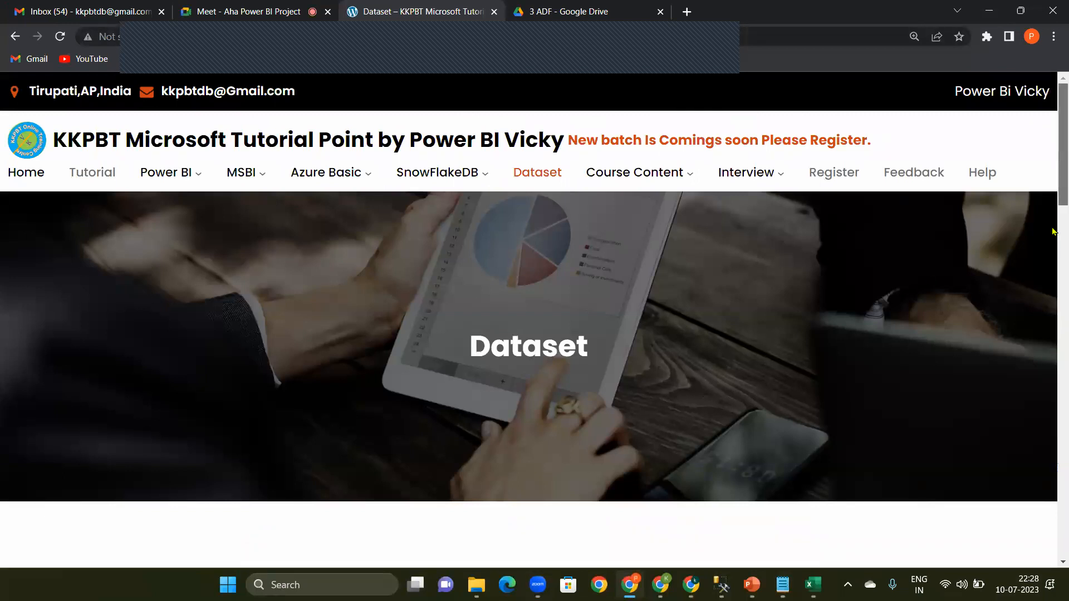
scroll(1054, 334, "down", 10)
scroll(1054, 442, "down", 4)
scroll(1054, 441, "up", 1)
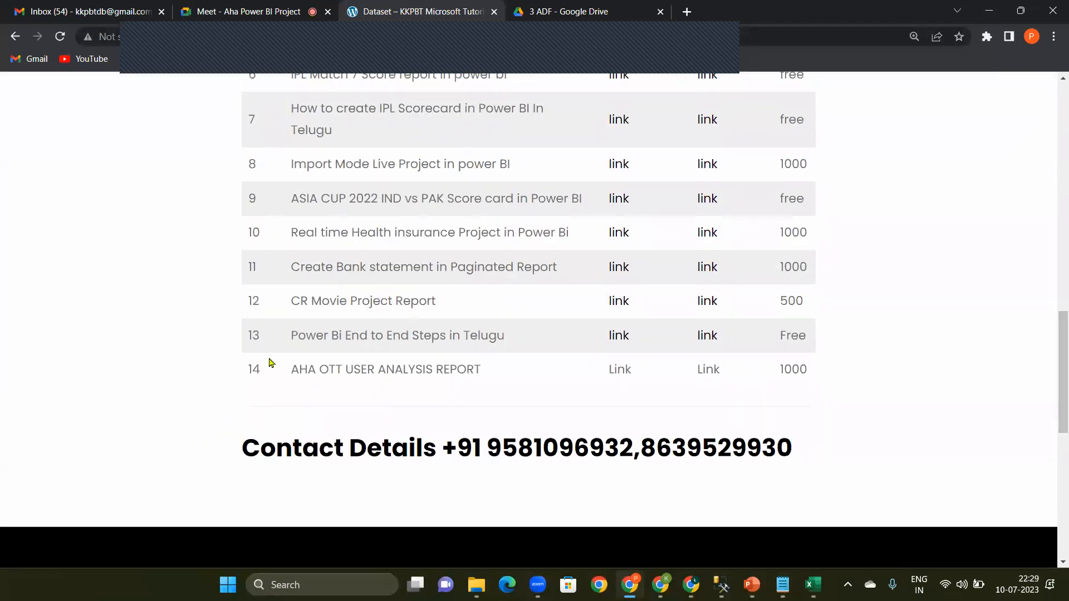
left_click_drag(288, 370, 492, 366)
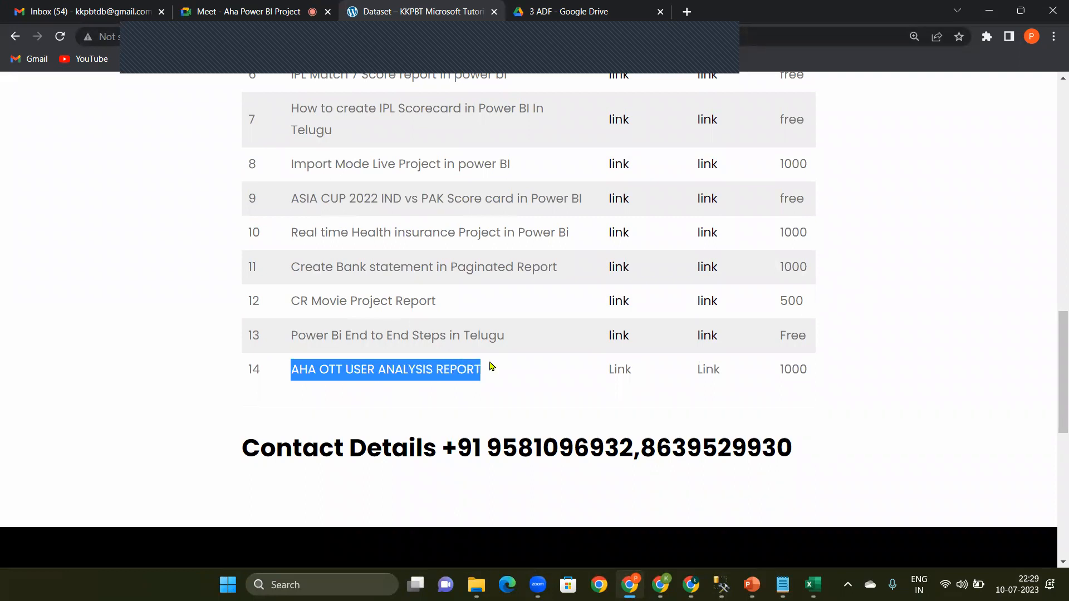
double_click(619, 370)
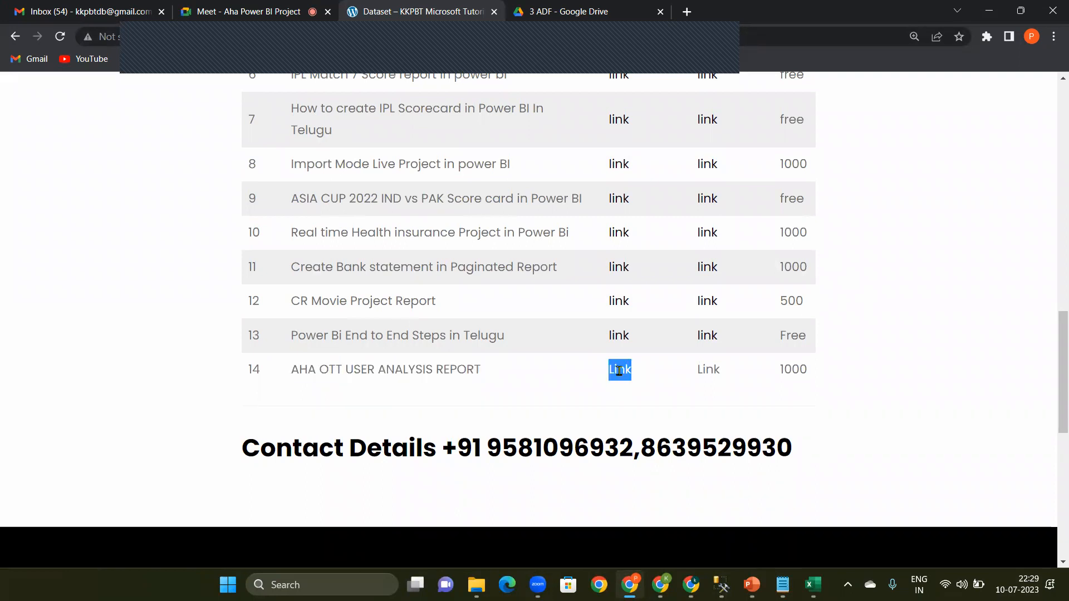
double_click(707, 370)
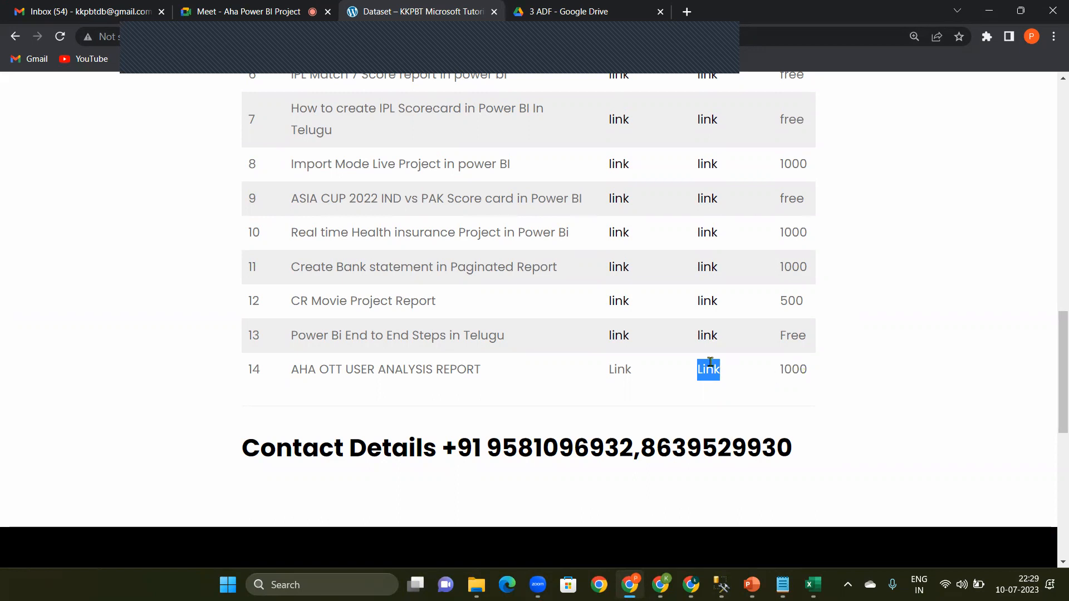
left_click(773, 470)
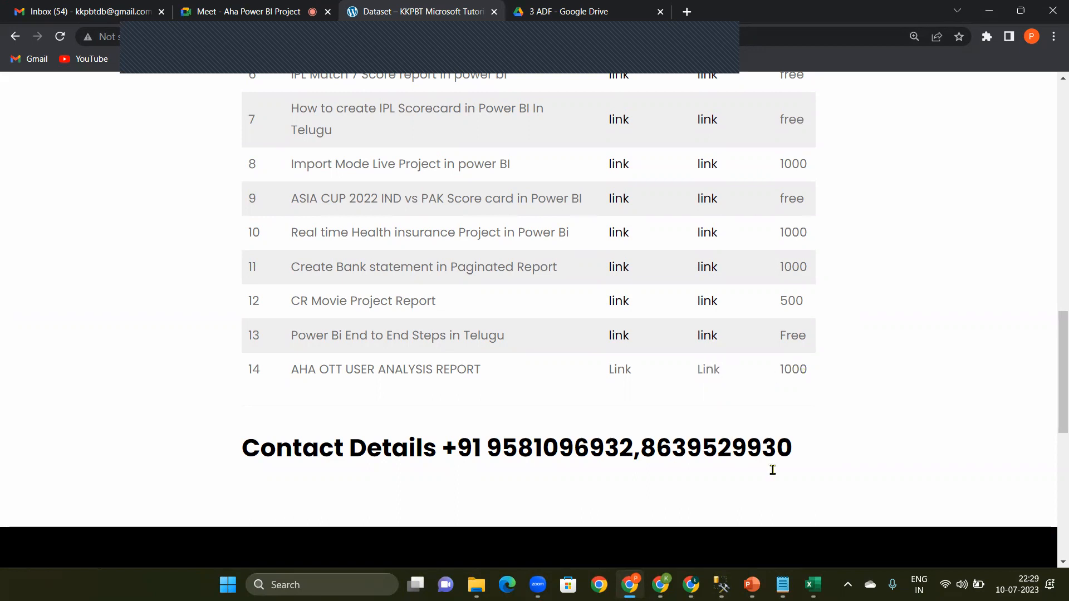
Step: Switch to the Aha Userbase Data workbook in Excel and review the aha Userbase, Subscription Table, Country Table and Gender_table sheets
left_click(816, 582)
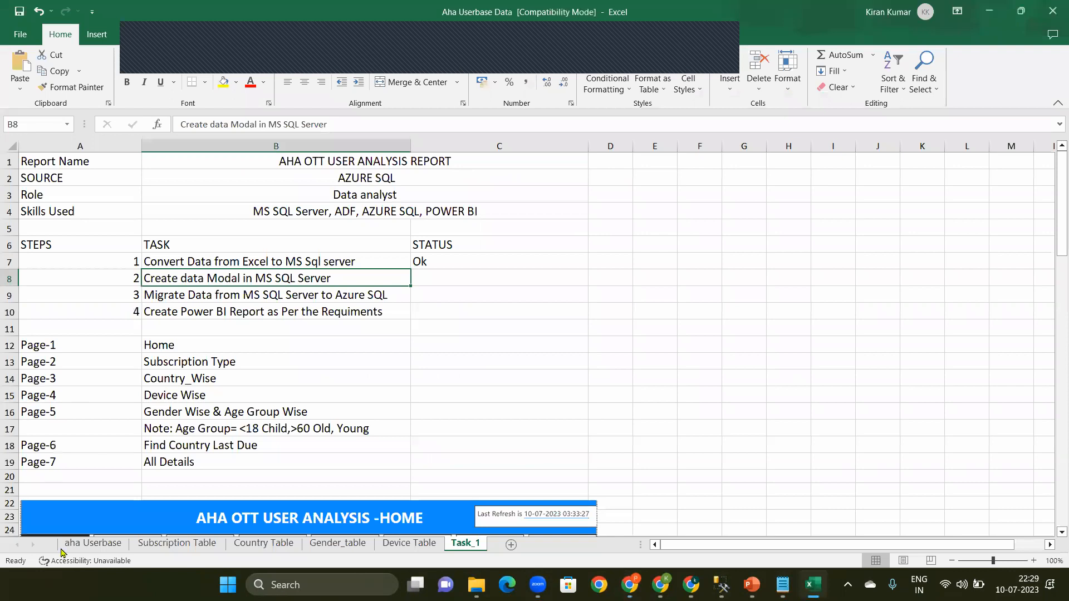
left_click(93, 544)
left_click(170, 544)
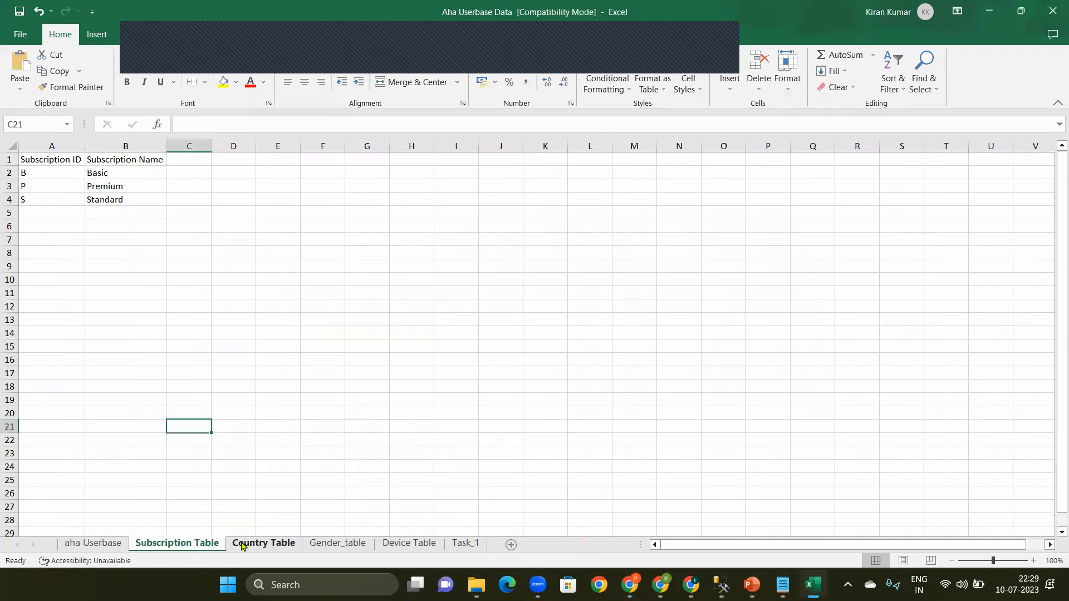
left_click(245, 544)
left_click(336, 544)
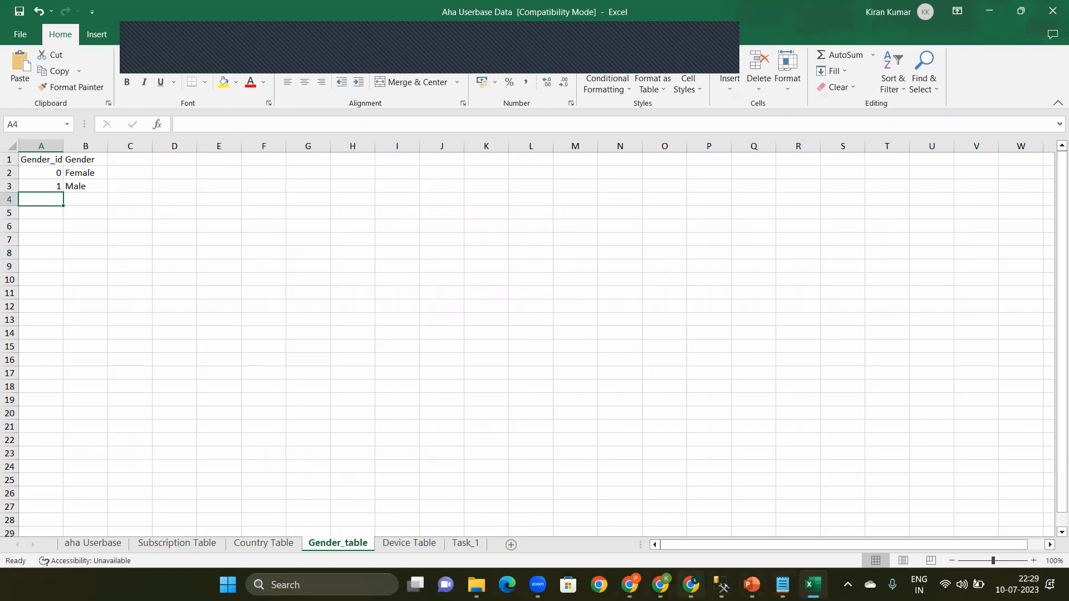
Step: Return to the Dataset page in Chrome, look at the contact details below the project table, and minimize that window
left_click(661, 584)
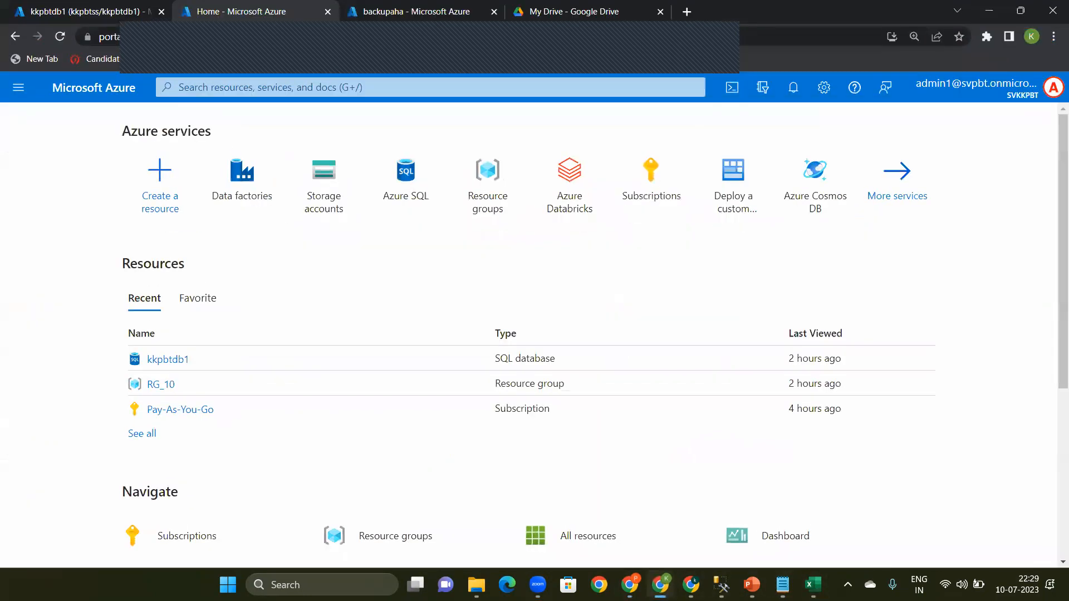
left_click(630, 584)
left_click_drag(458, 445, 856, 442)
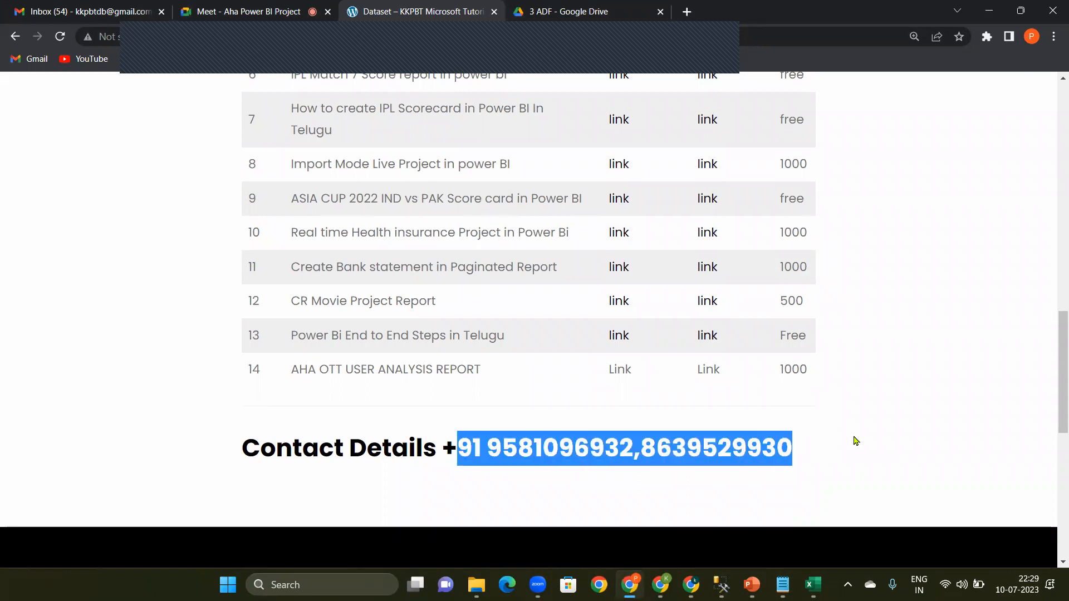
left_click(857, 441)
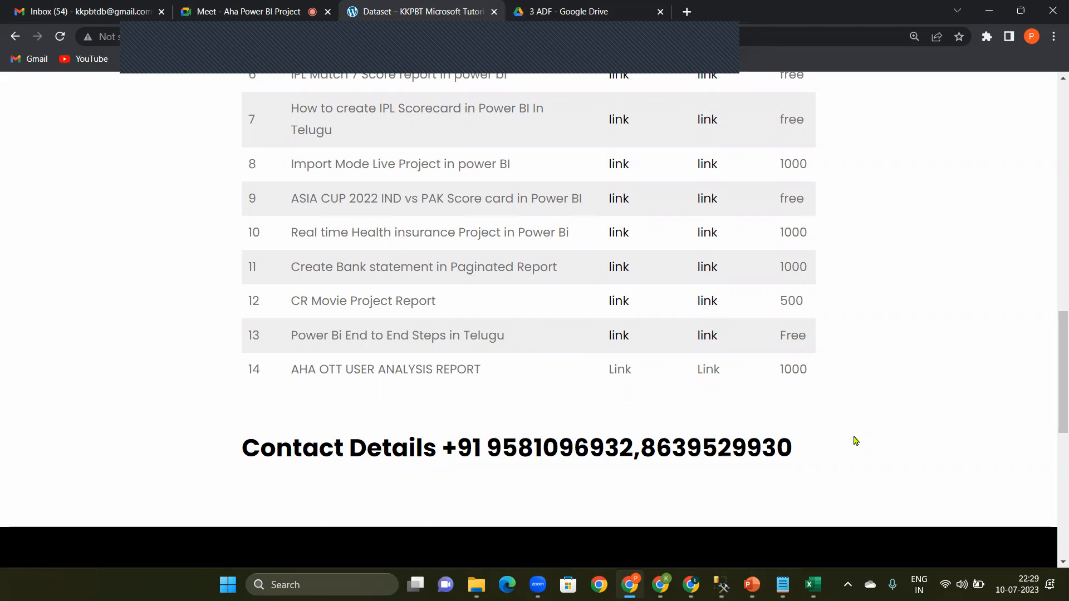
left_click(986, 10)
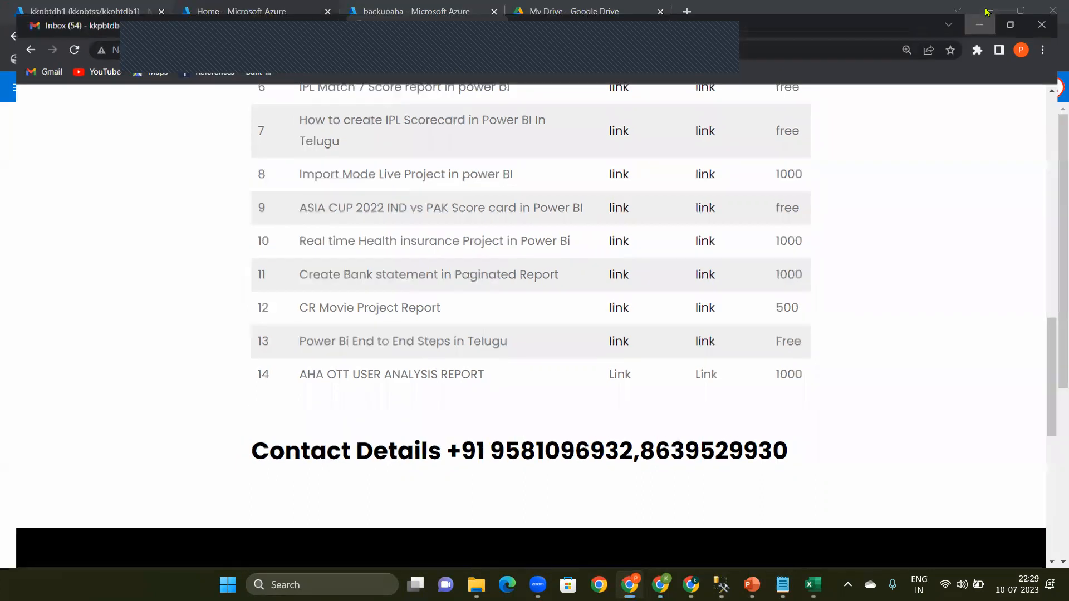
Step: Find and launch Power BI Desktop, and dismiss its start screen to reach the blank report
left_click(783, 585)
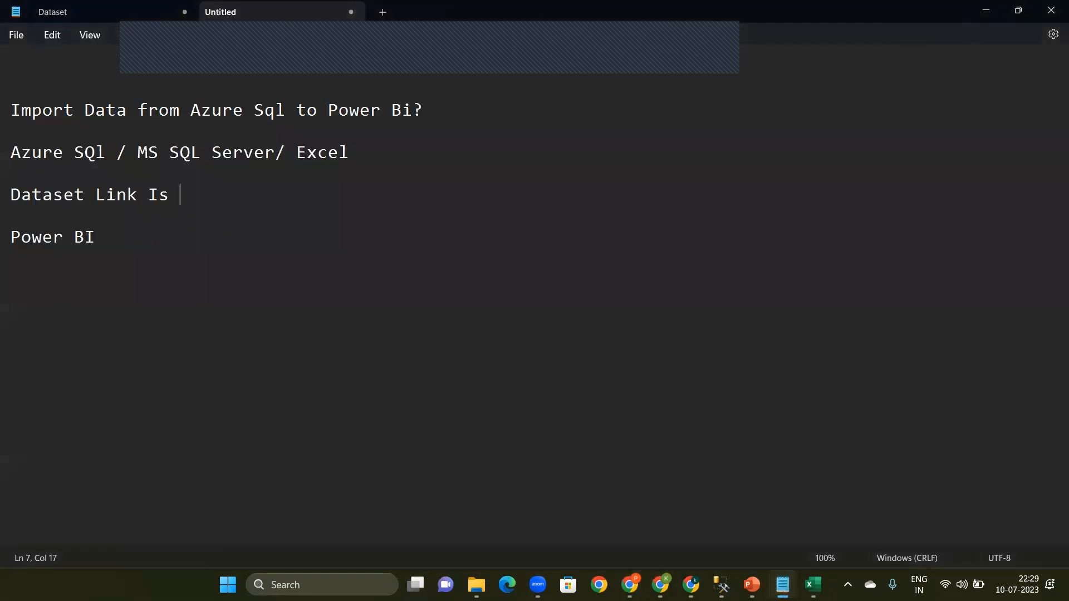
left_click(457, 346)
left_click(290, 585)
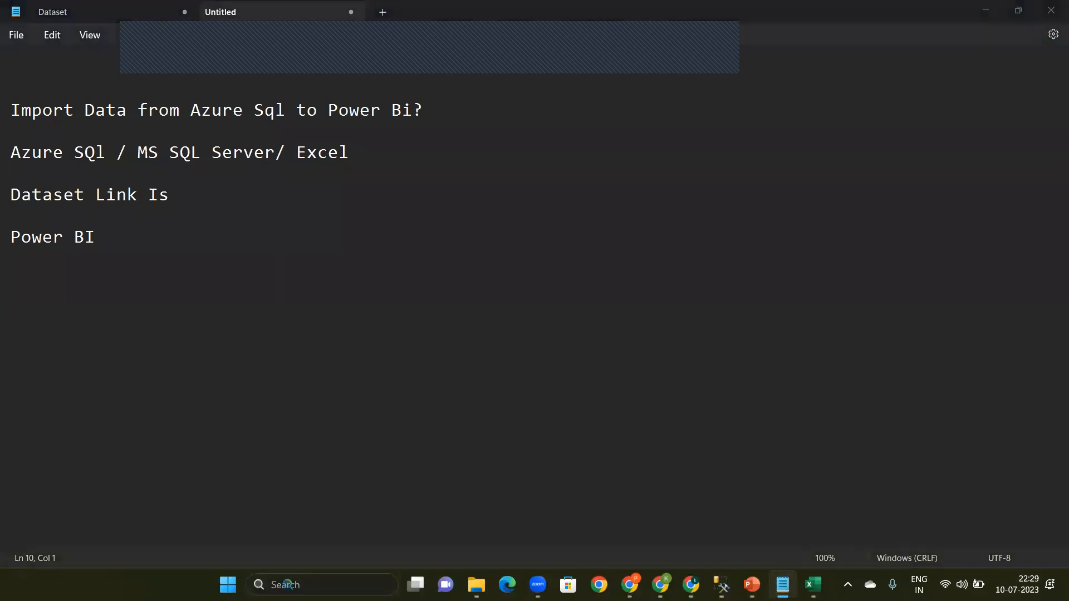
type("Power ")
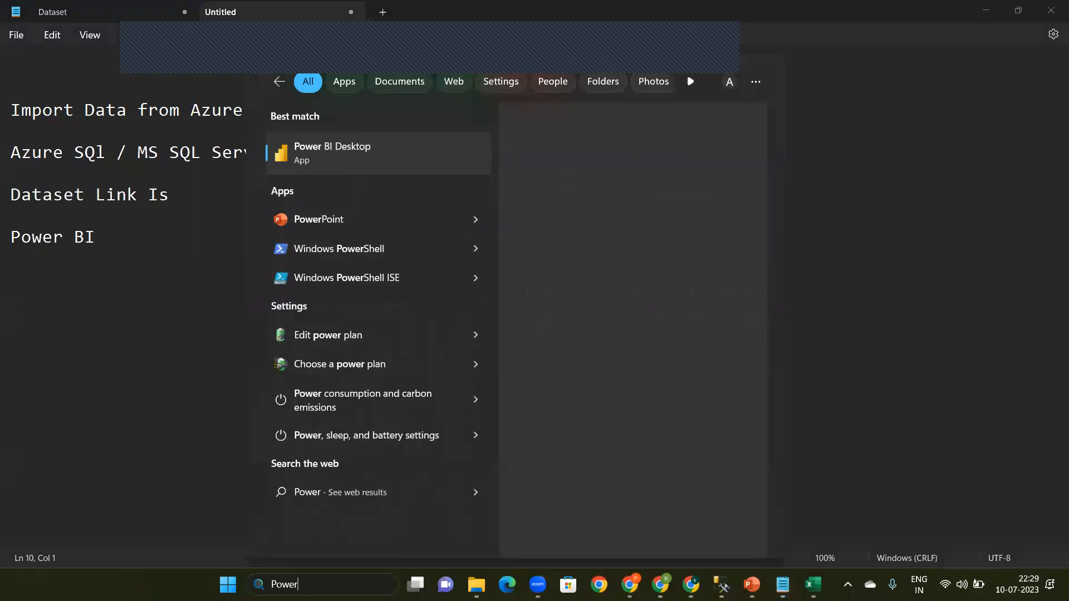
type("bi")
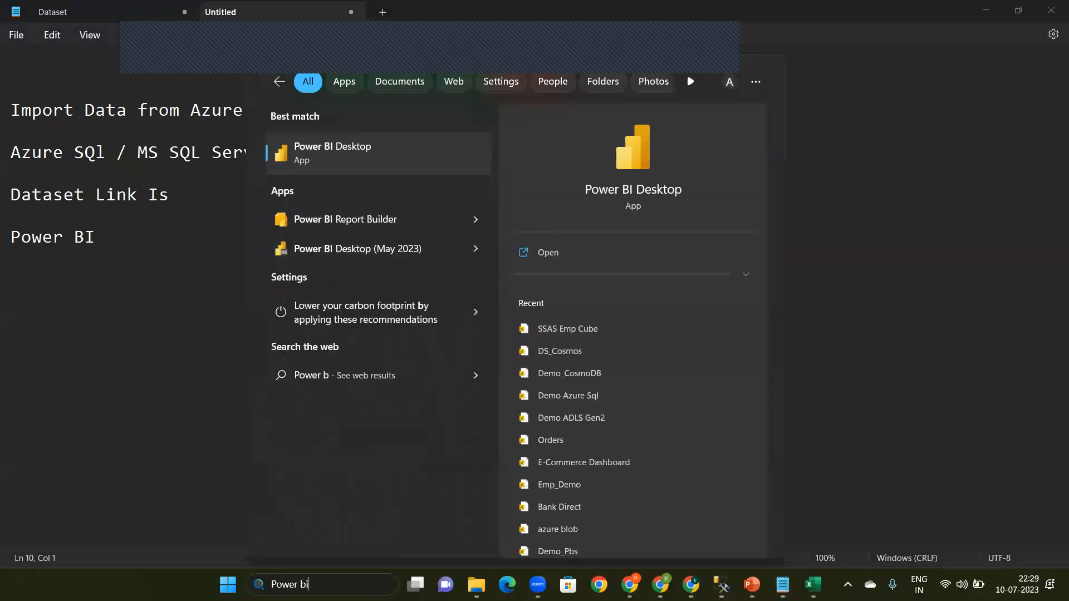
left_click(369, 154)
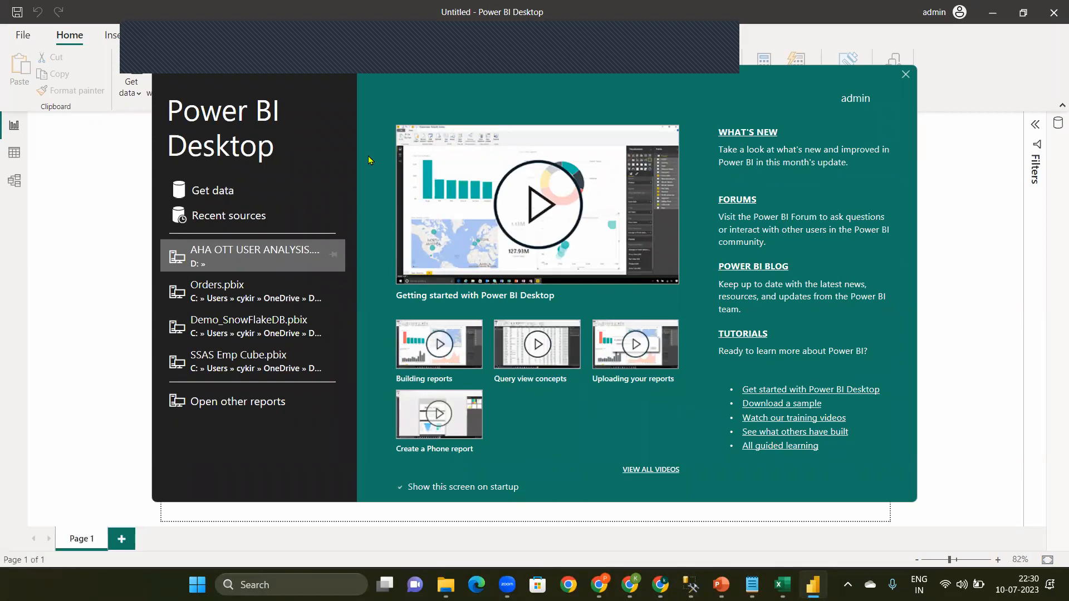
left_click(906, 76)
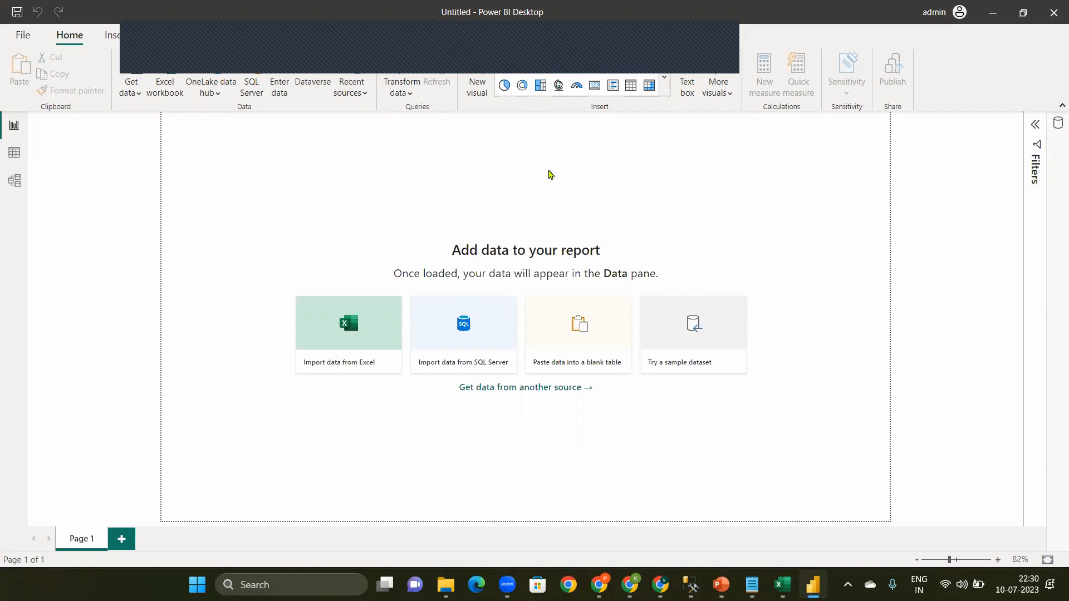
Step: Switch back to Notepad and add the line "Get Data From Data Source Power BI" below the "Power BI" line
left_click(752, 585)
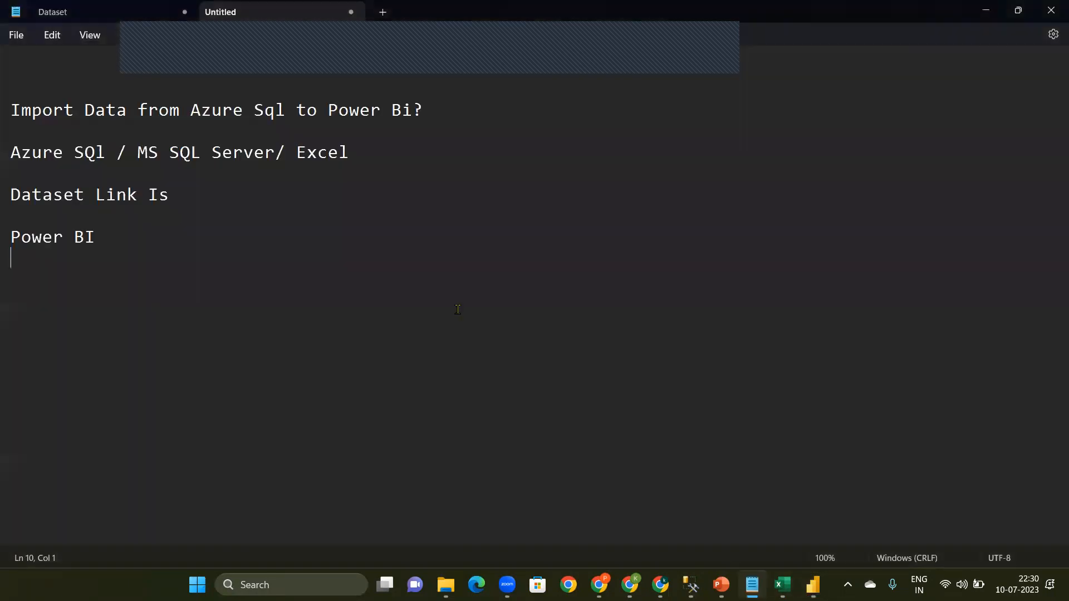
key("Return")
key("Return")
type("Get Data n")
key("BackSpace")
type("From Data")
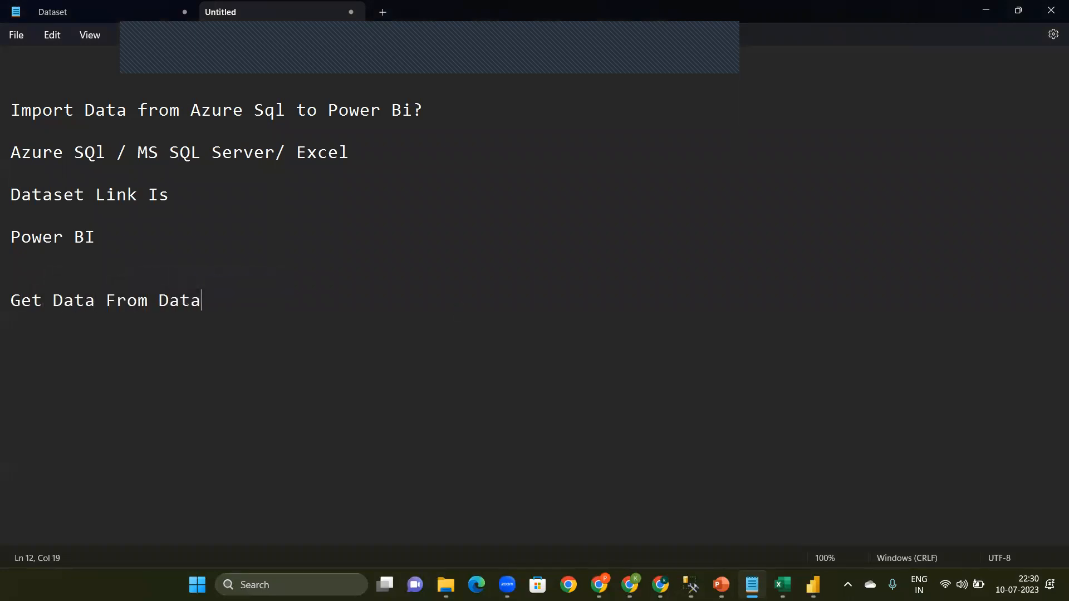
type(" Source ")
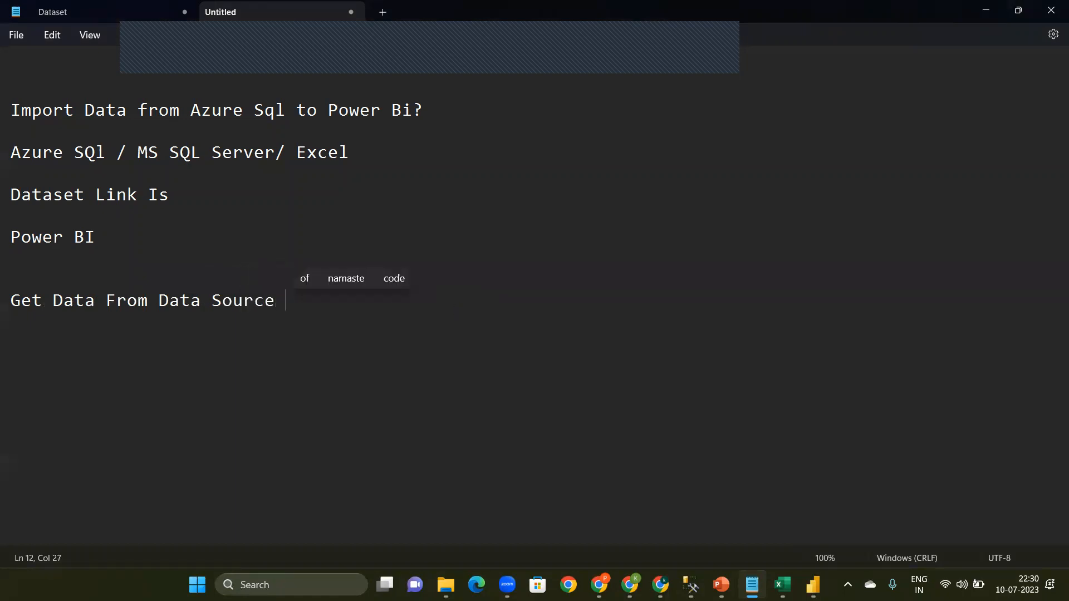
type("Power BI")
key("Return")
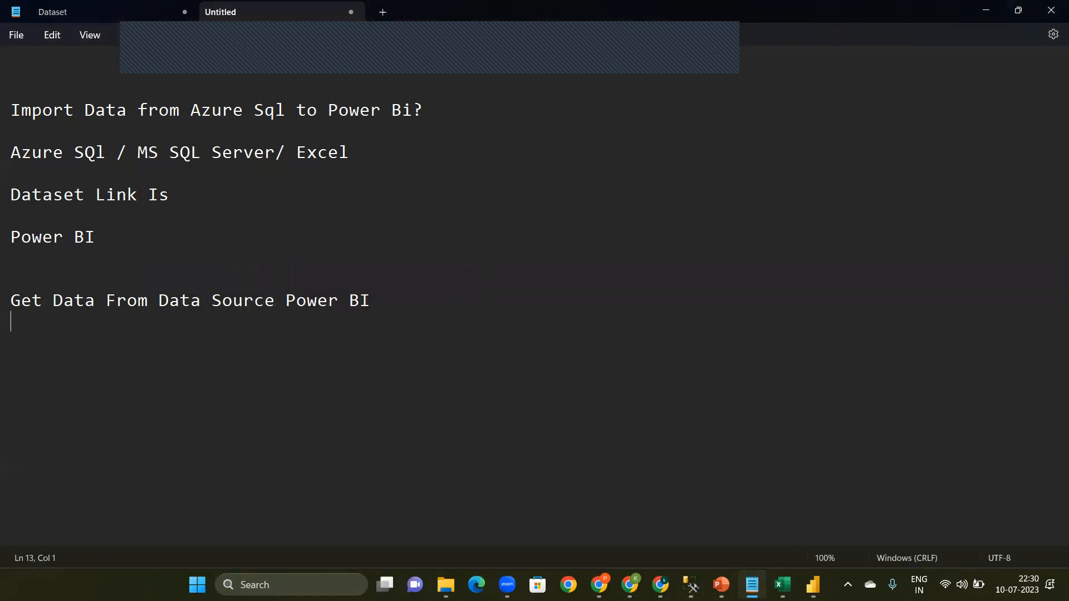
Step: Prefix the "Get Data From Data Source Power BI" line with "Step-1"
key("Up")
type("Ste")
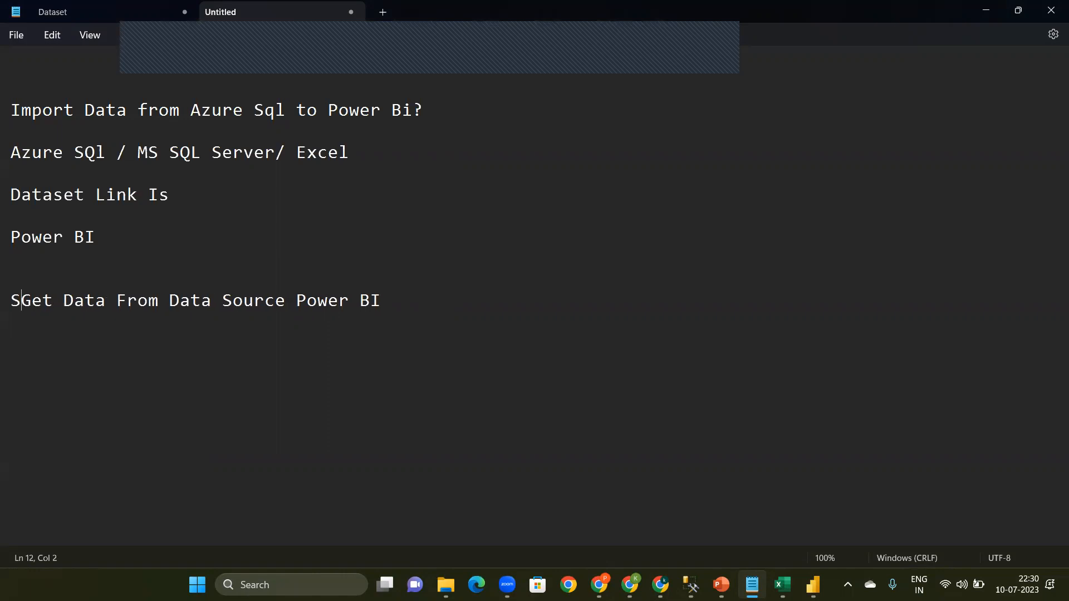
type("p*")
key("BackSpace")
type("-1")
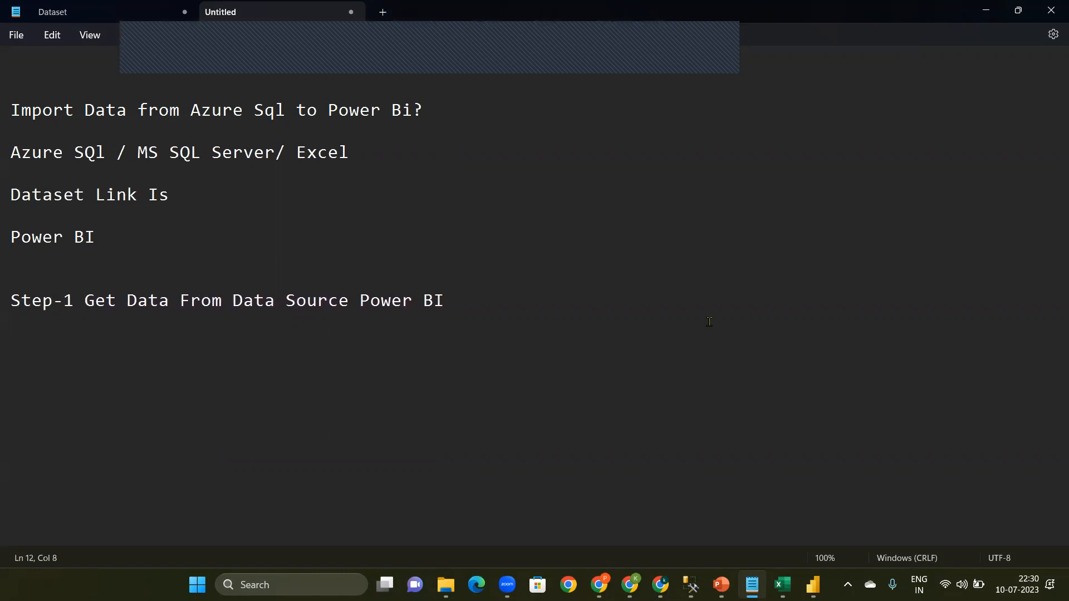
Step: Add the line "Step-2 Create Data modal ( Prepare Data Modal)" below the Step-1 line
left_click(618, 295)
key("Down")
type("Step-2 ")
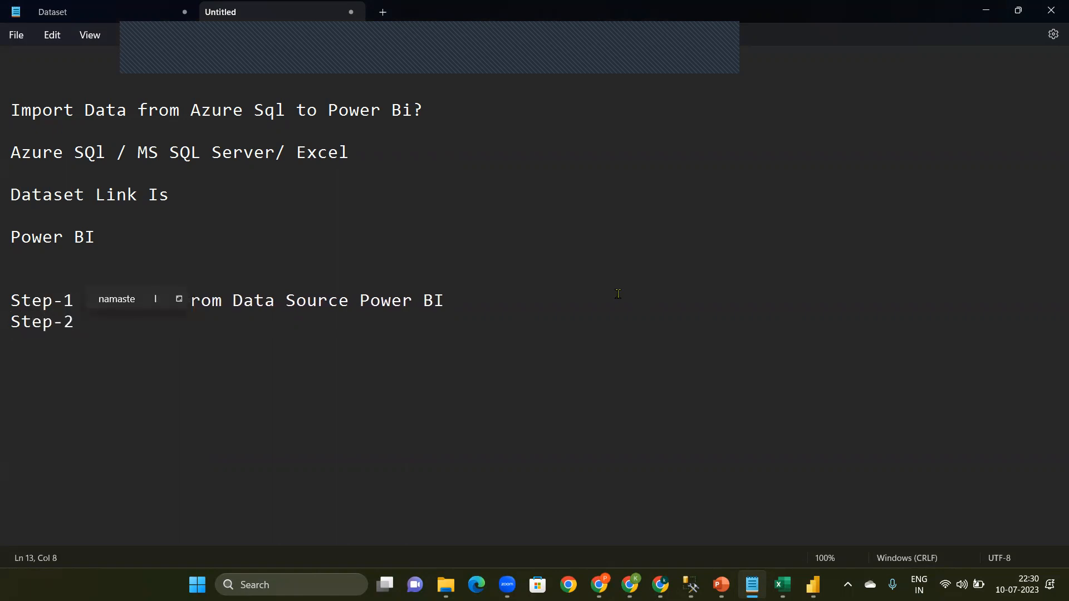
type("Create ")
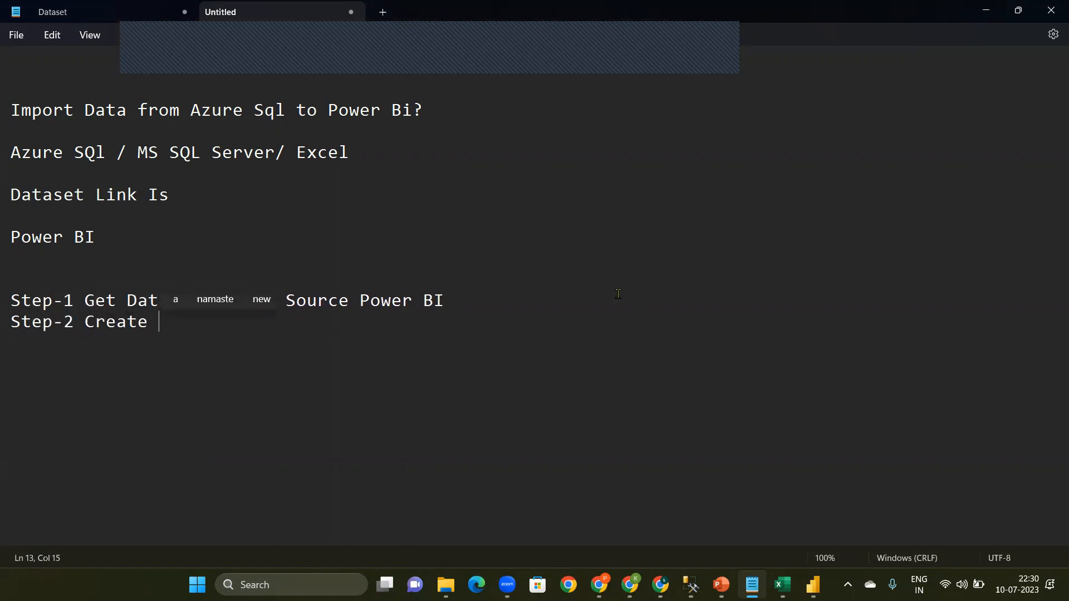
type("Data")
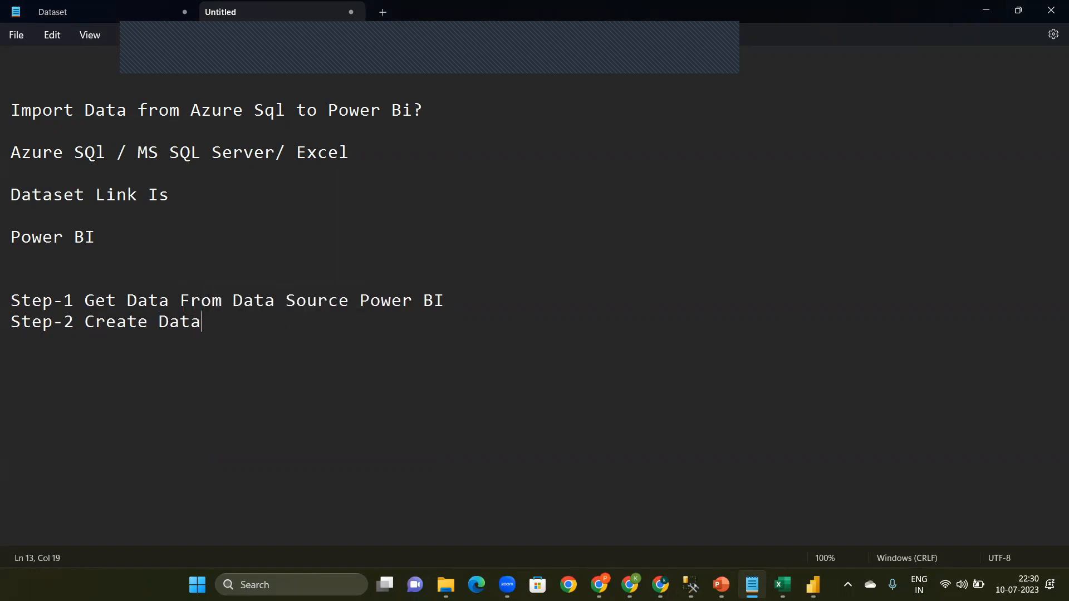
type(" modal ( Prep")
type("are Data ")
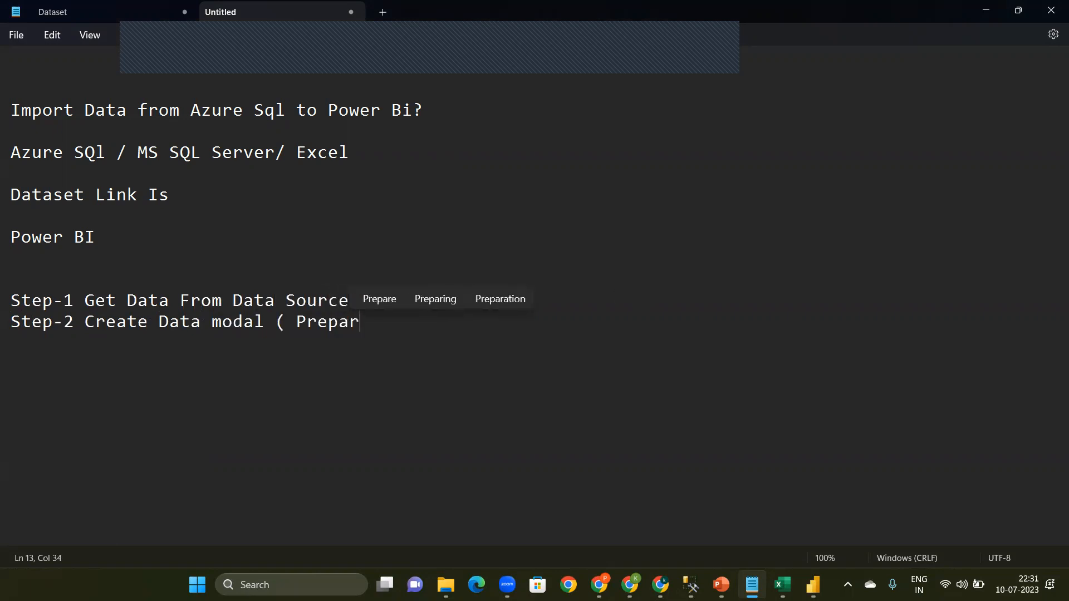
type("Modal)")
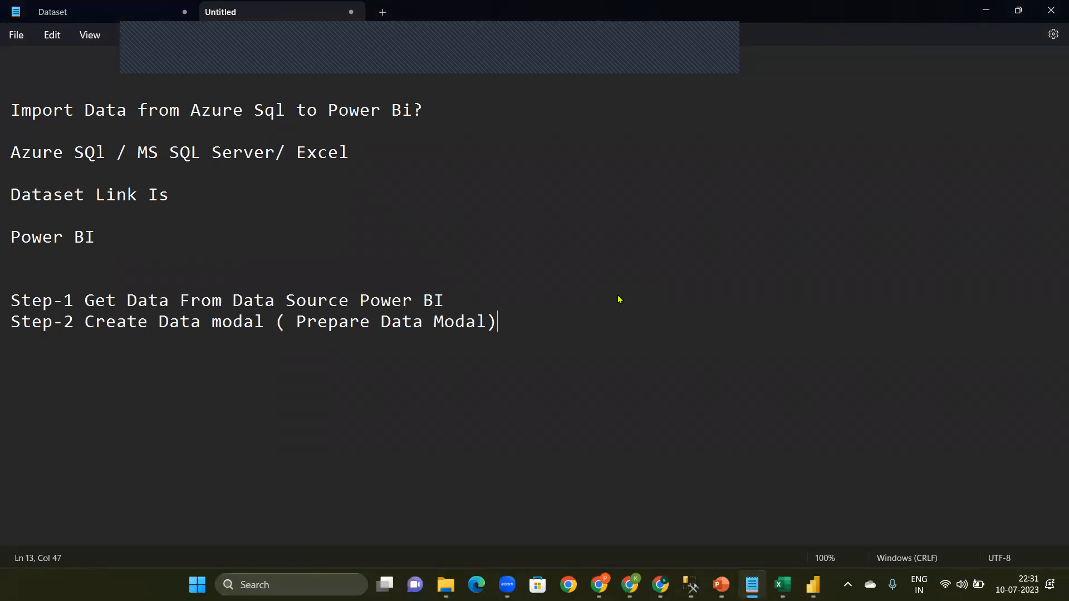
Step: Add the line "Step-3 Create Data Modeling" below the Step-2 line
key("Return")
left_click(148, 32)
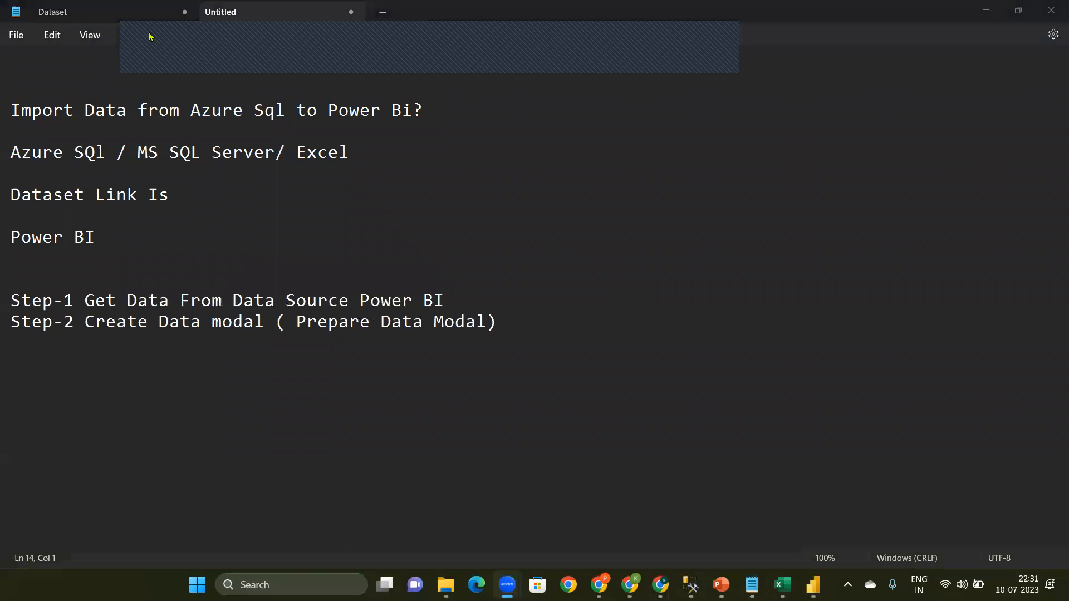
left_click(503, 326)
key("Return")
type("Steo")
key("BackSpace")
type("p-3")
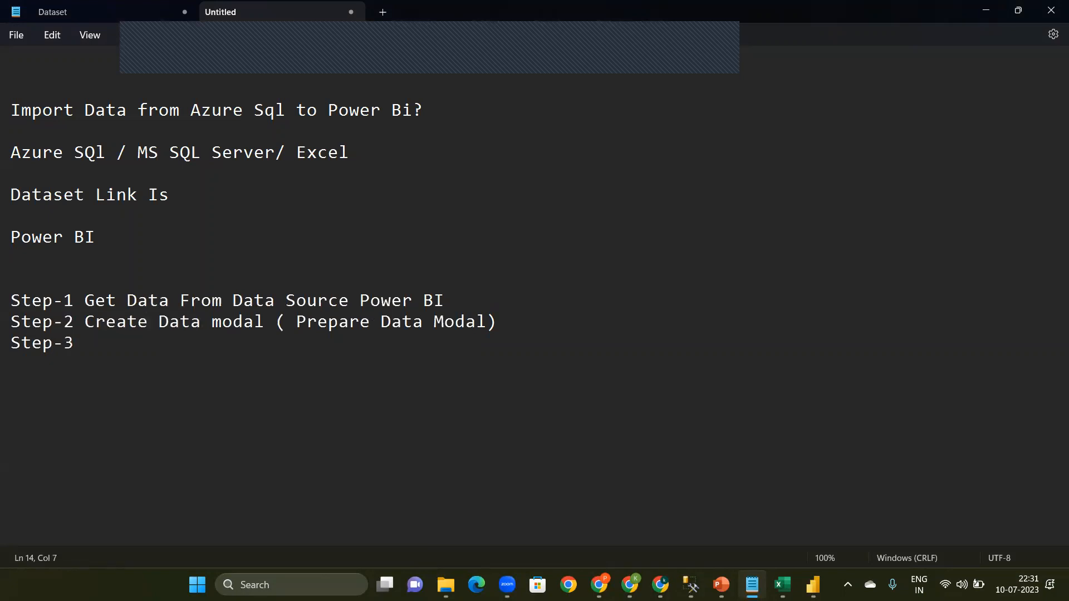
type(" Cre")
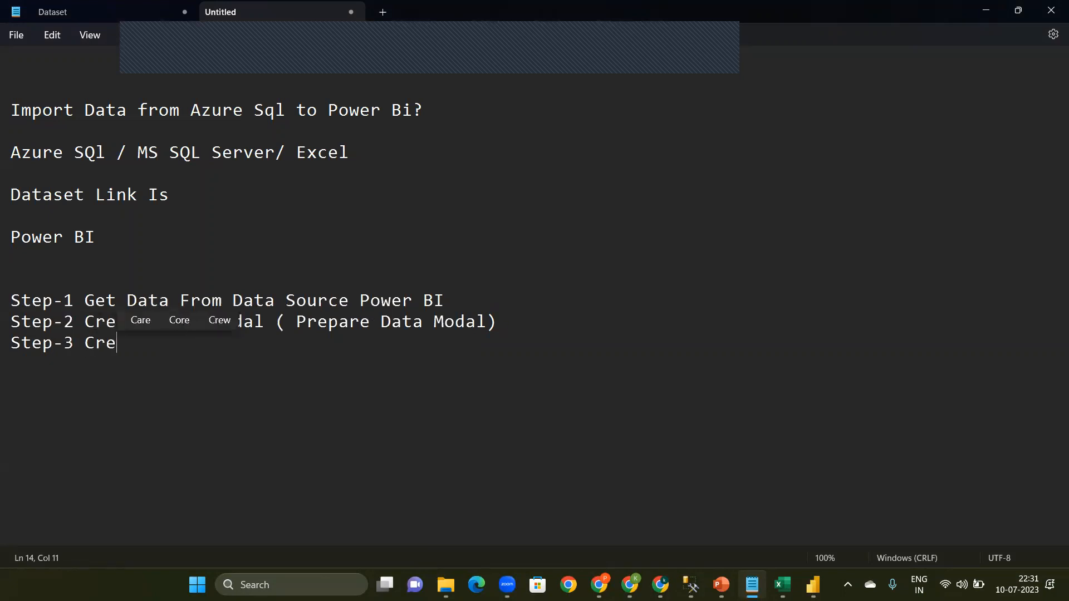
type("ate Modeling")
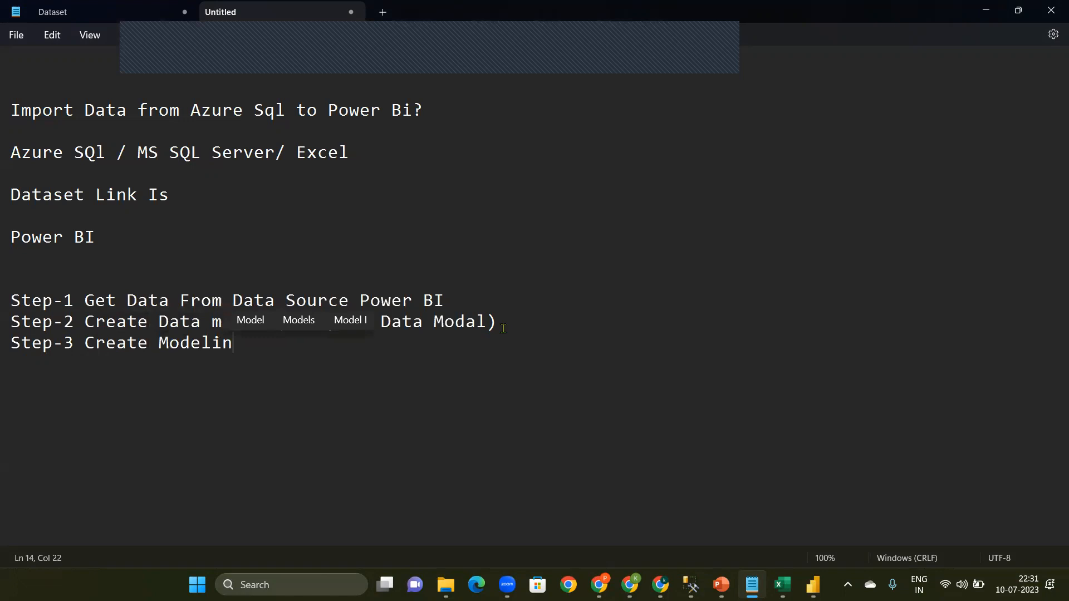
left_click(160, 342)
type("Data")
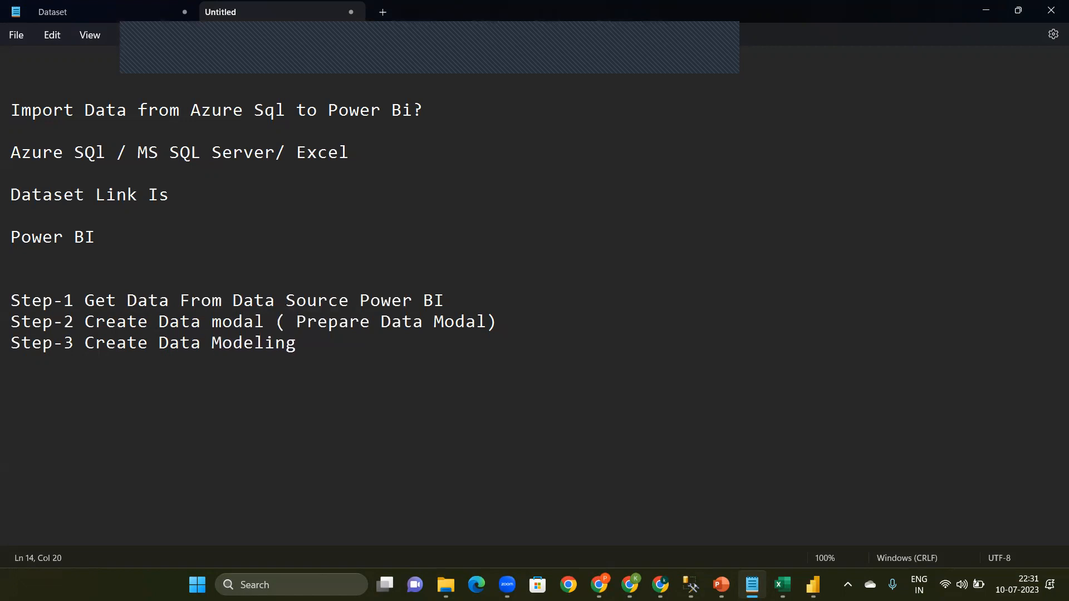
Step: Add the line "Step-4 Analysis Data" below the Step-3 line
left_click(307, 340)
key("Return")
type("Step")
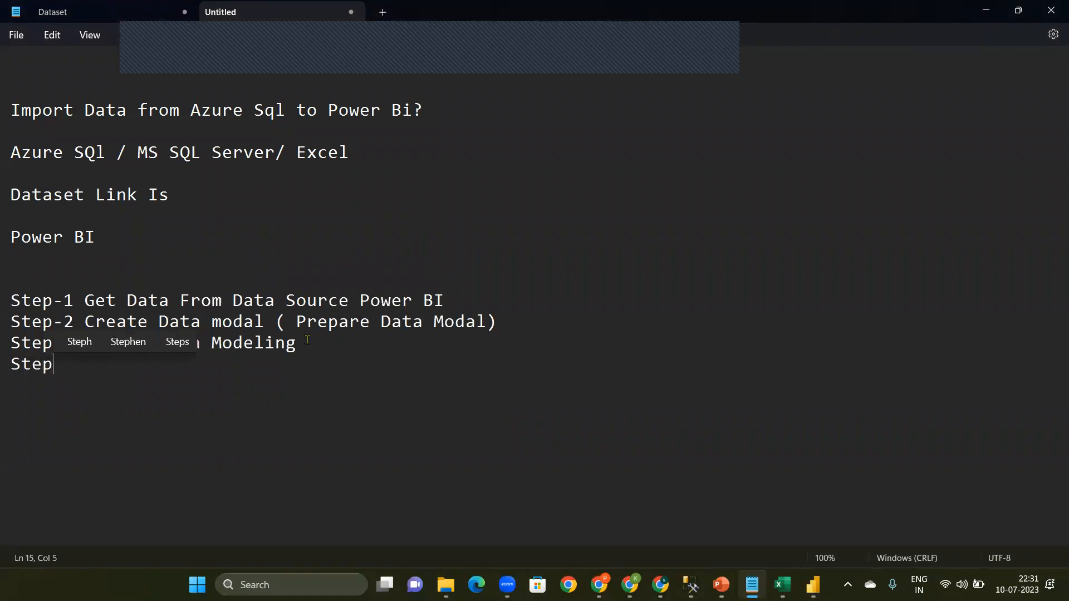
type("-4 Analys")
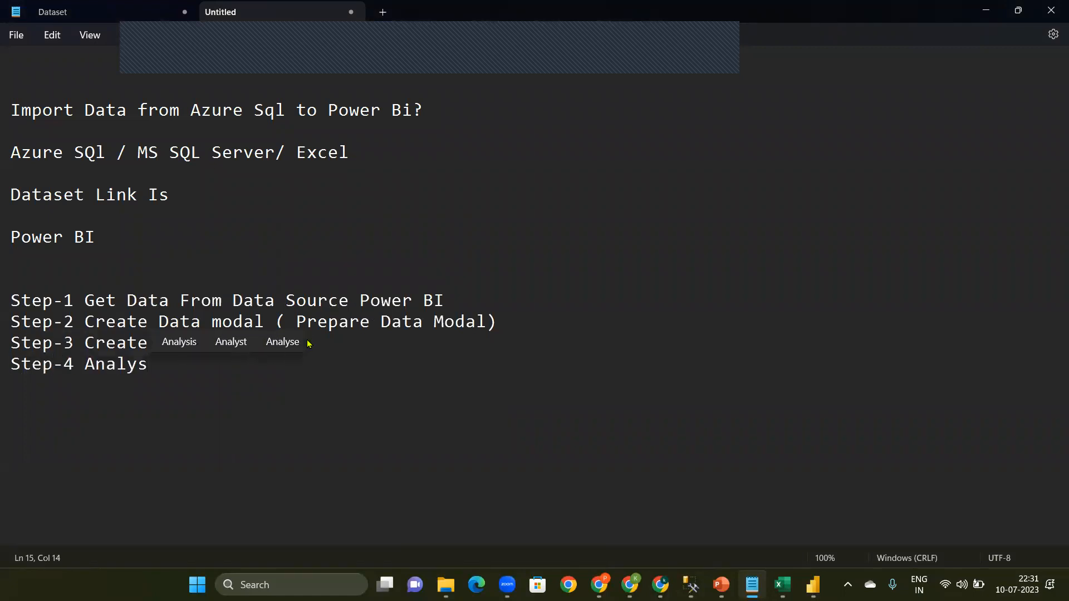
left_click(178, 342)
type("Data")
left_click(190, 365)
key("BackSpace")
key("BackSpace")
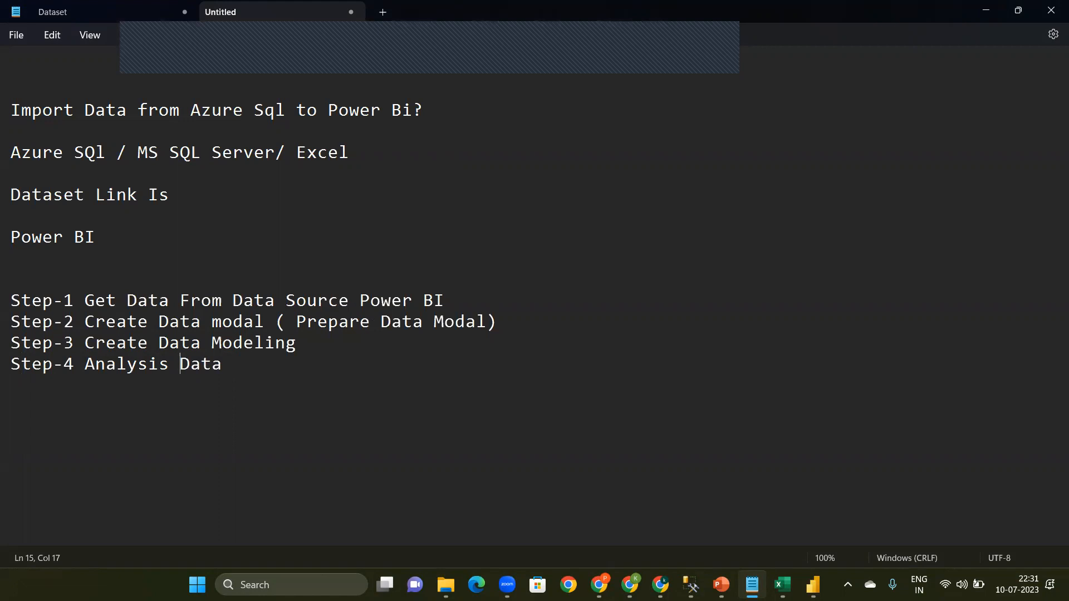
Step: Add the line "Step-5 Create Report as Per the Requirements" below the Step-4 line, followed by blank space
left_click(251, 365)
key("Return")
type("St")
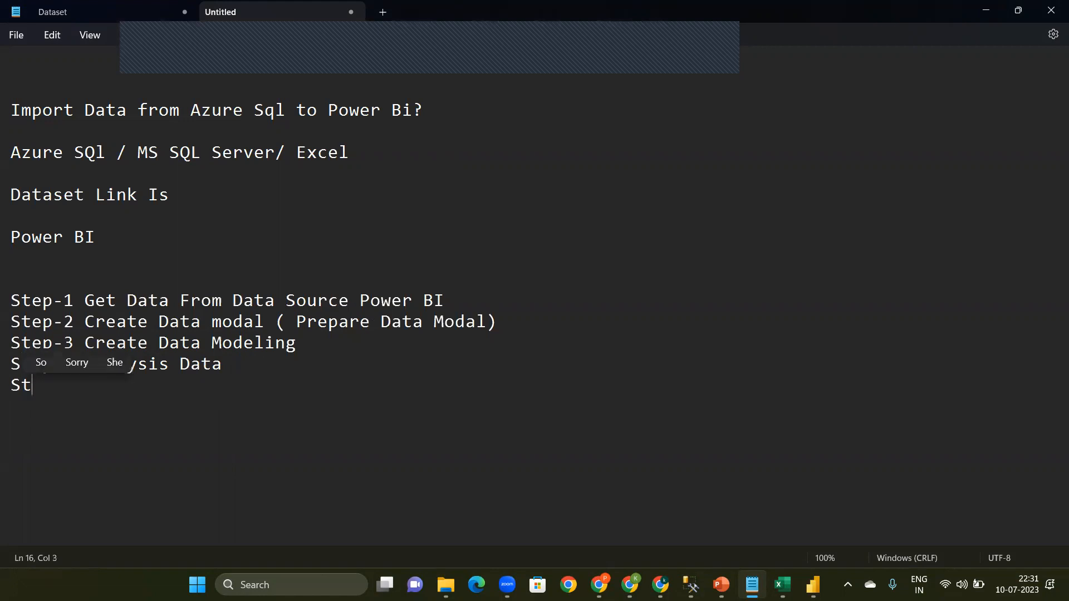
type("ep-")
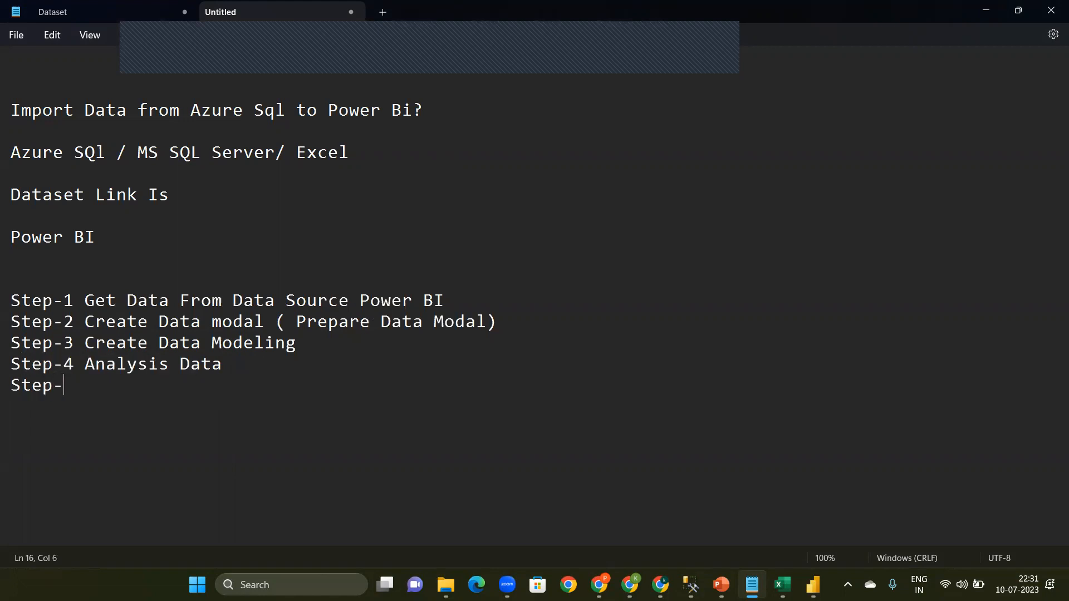
type("5 Create Report ")
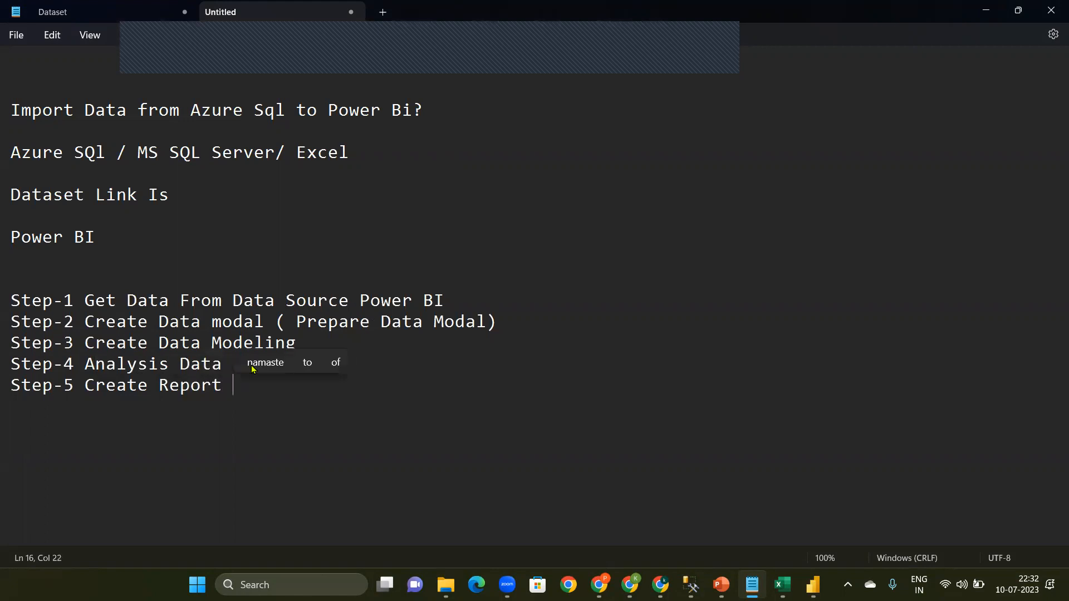
type("as Per t")
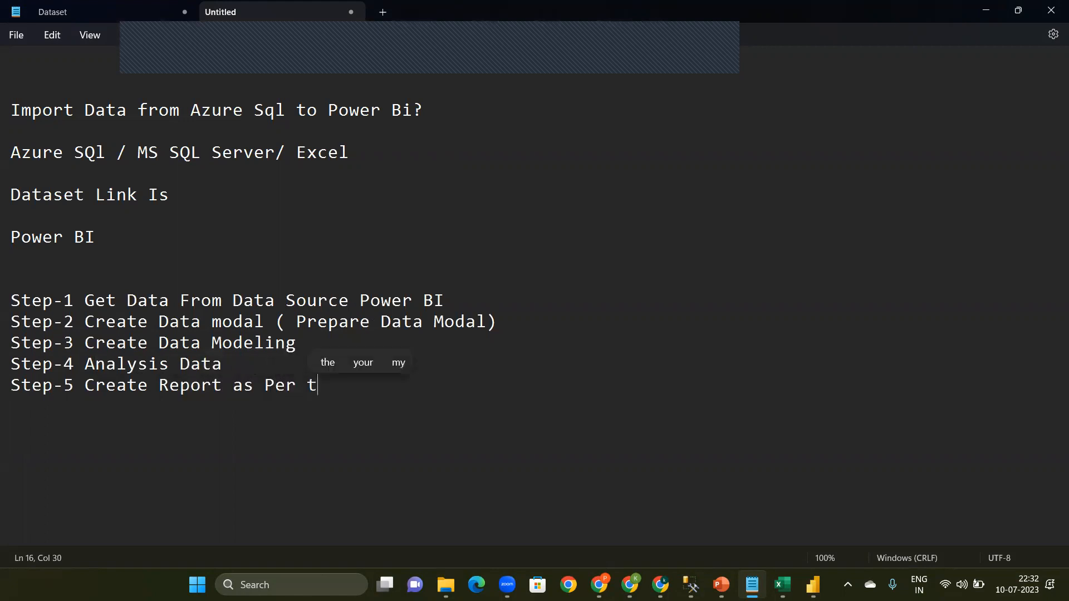
type("he Requ")
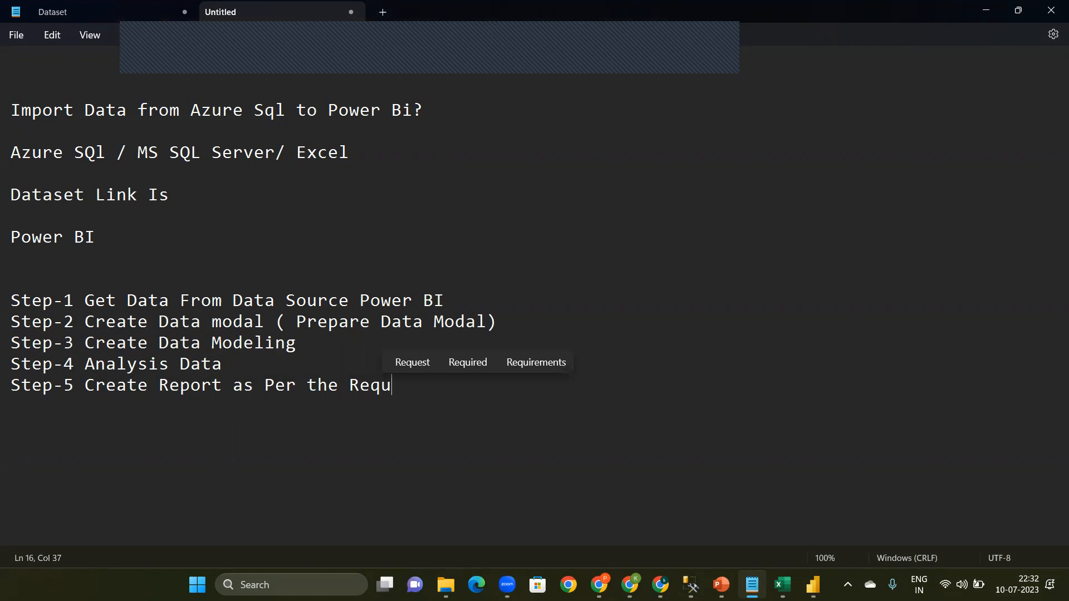
left_click(534, 362)
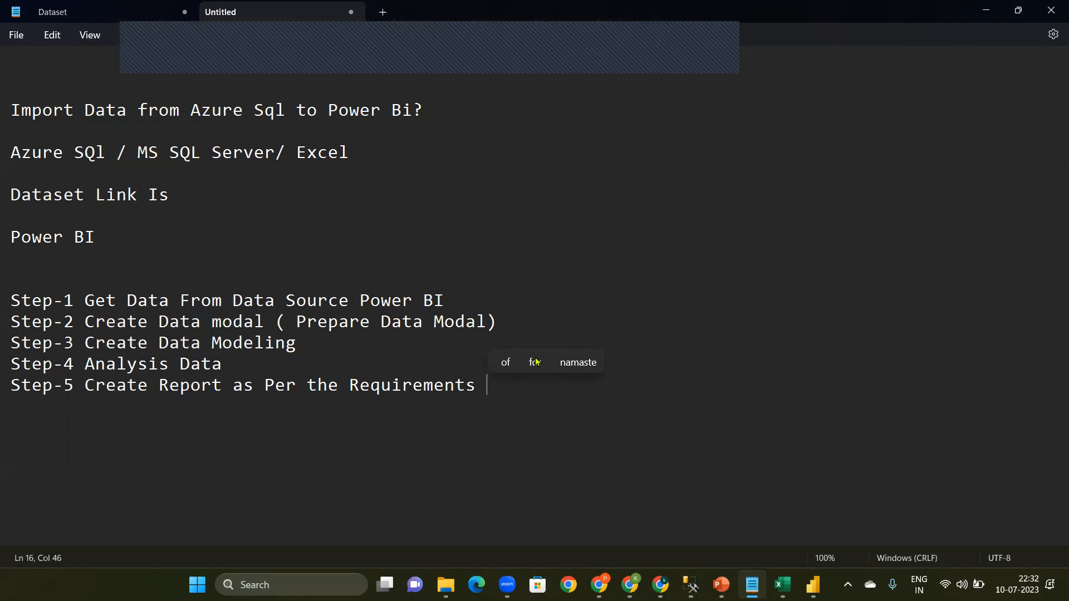
key("Return")
key("Return")
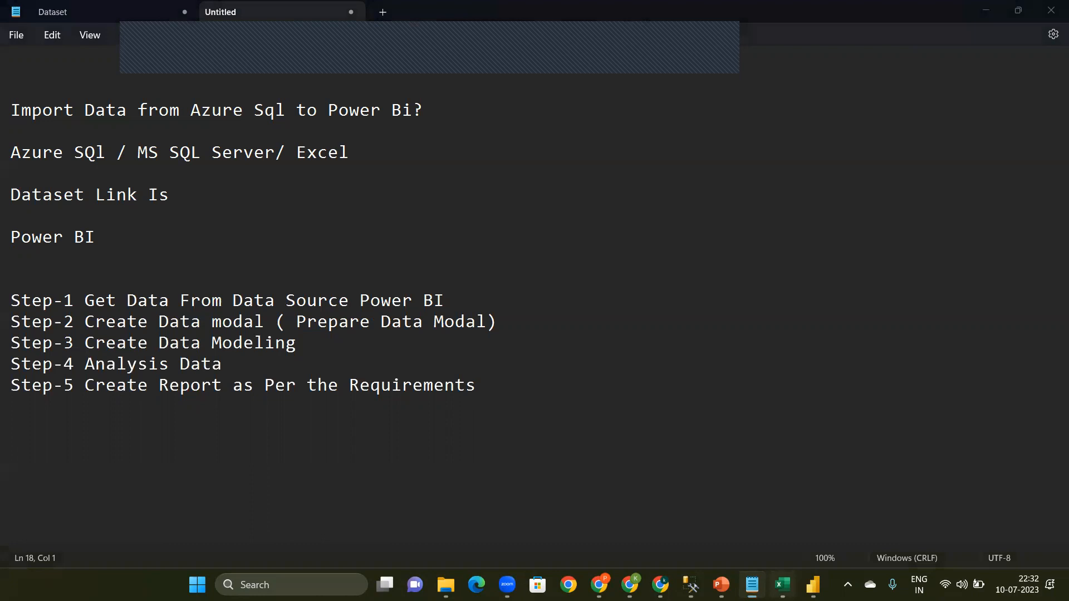
Step: Switch to the Aha Userbase Data workbook in Excel and, on the Task_1 sheet, set the status of task 2 to "OK" and task 3 to "Ok"
left_click(783, 585)
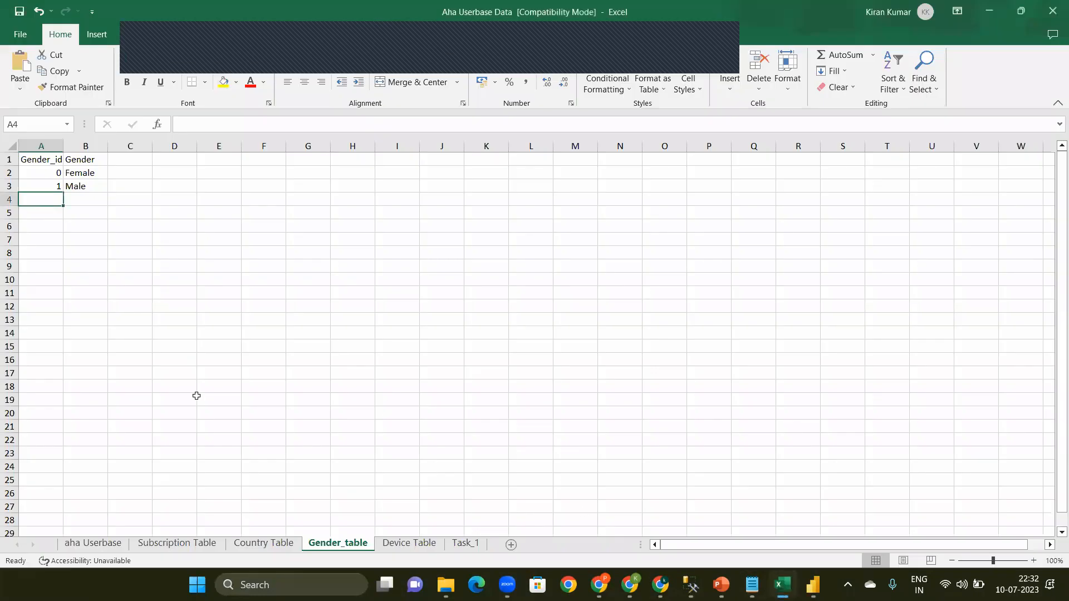
left_click(464, 544)
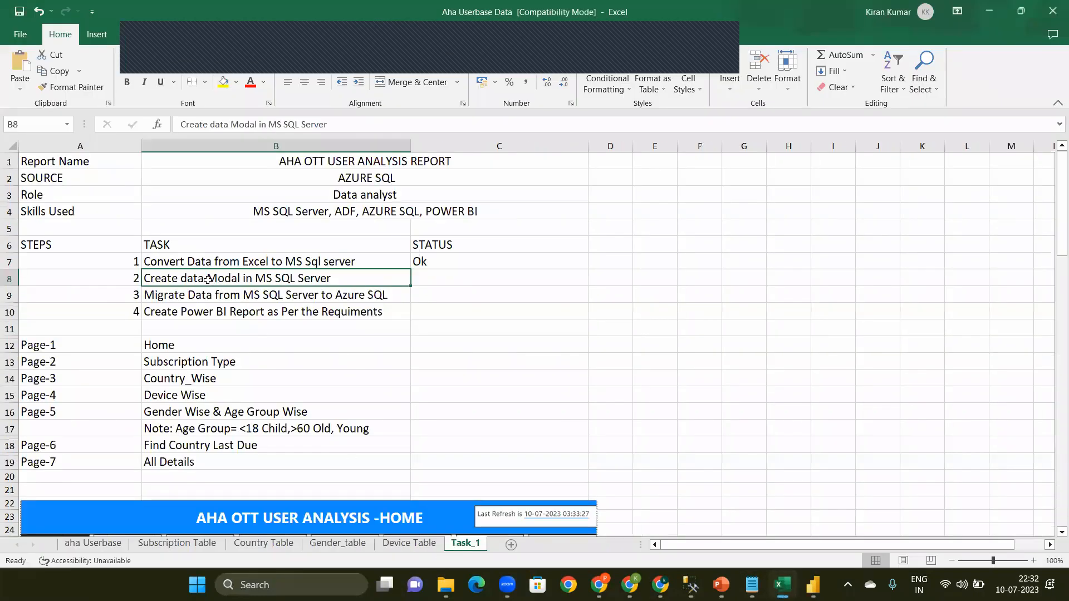
left_click(454, 275)
type("OK")
key("Return")
type("Ok")
key("Return")
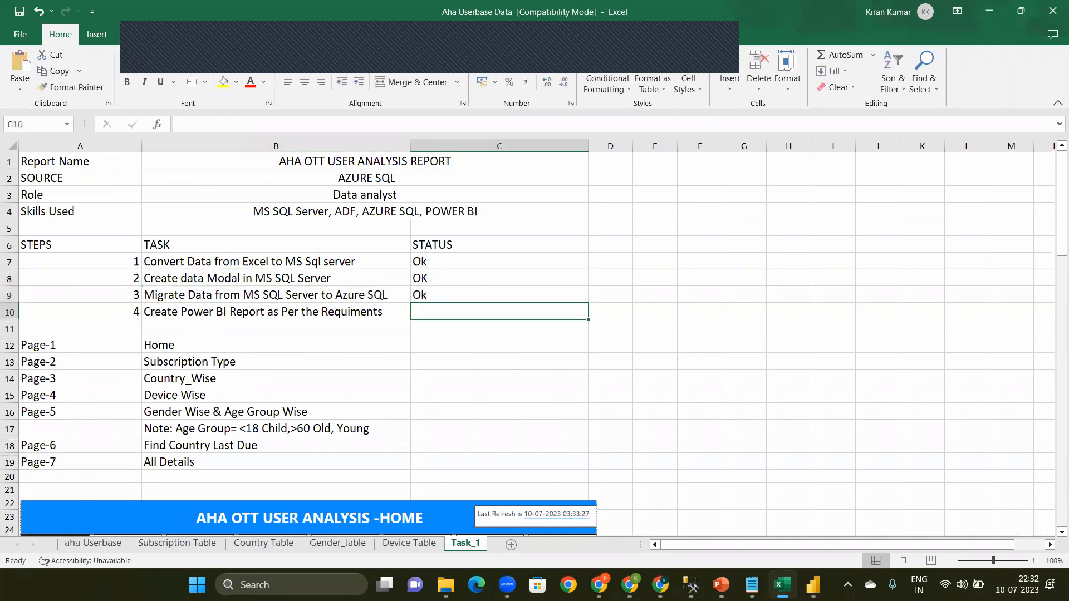
Step: Go through the report page list from Page-1 to Page-7, including the age group note
left_click(40, 349)
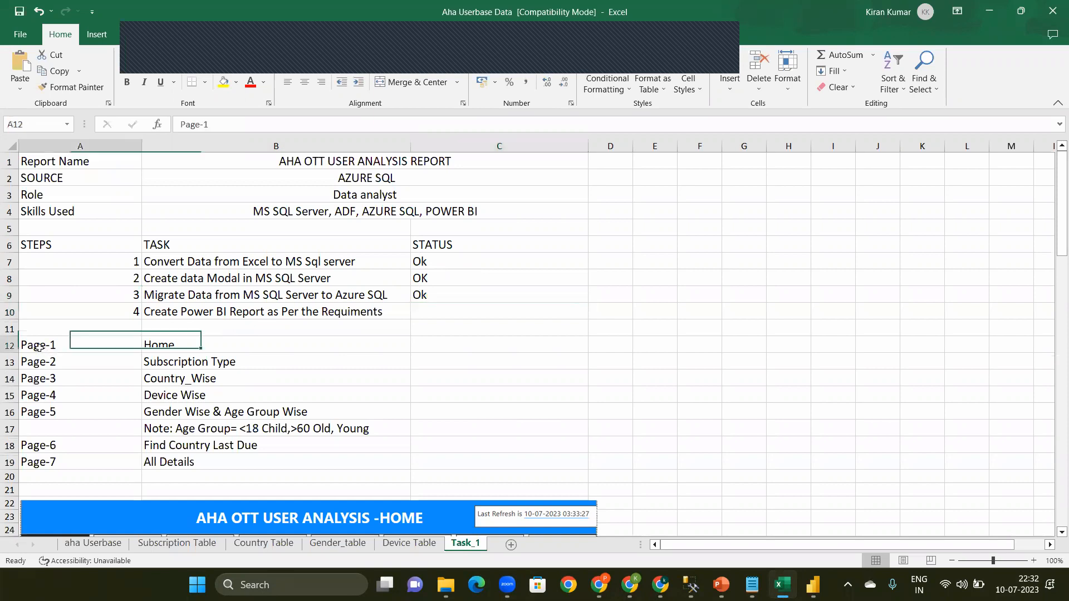
left_click(233, 406, "shift")
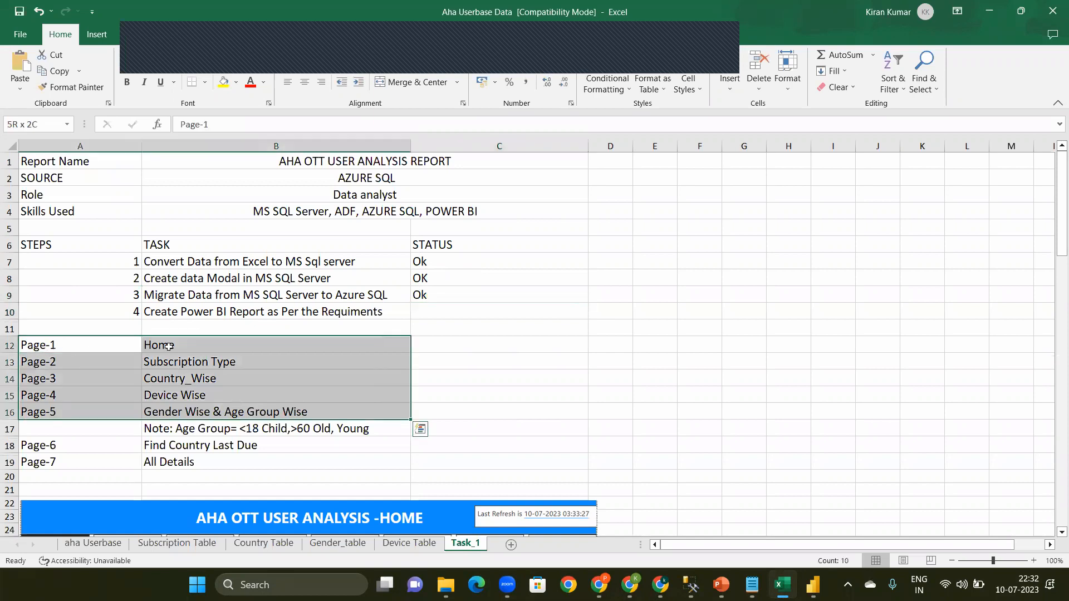
left_click(179, 367)
left_click(179, 379)
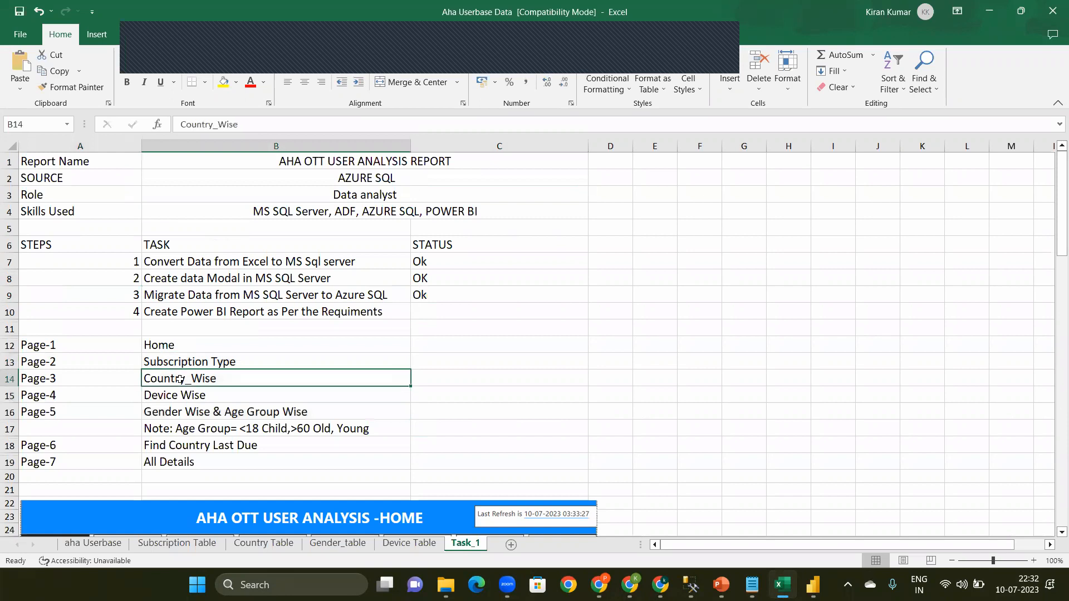
left_click(185, 396)
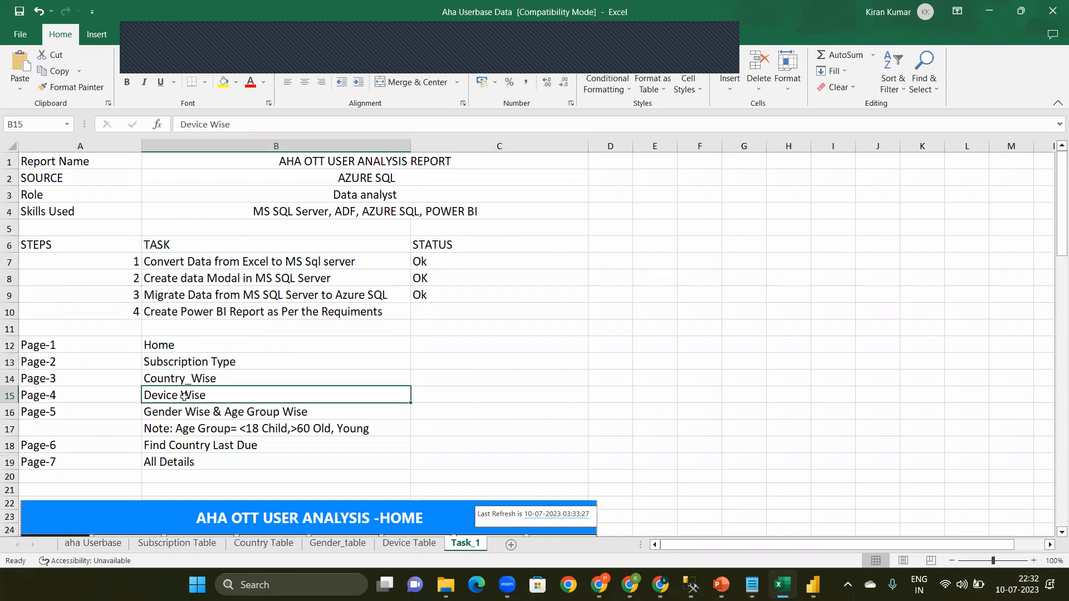
left_click(183, 413)
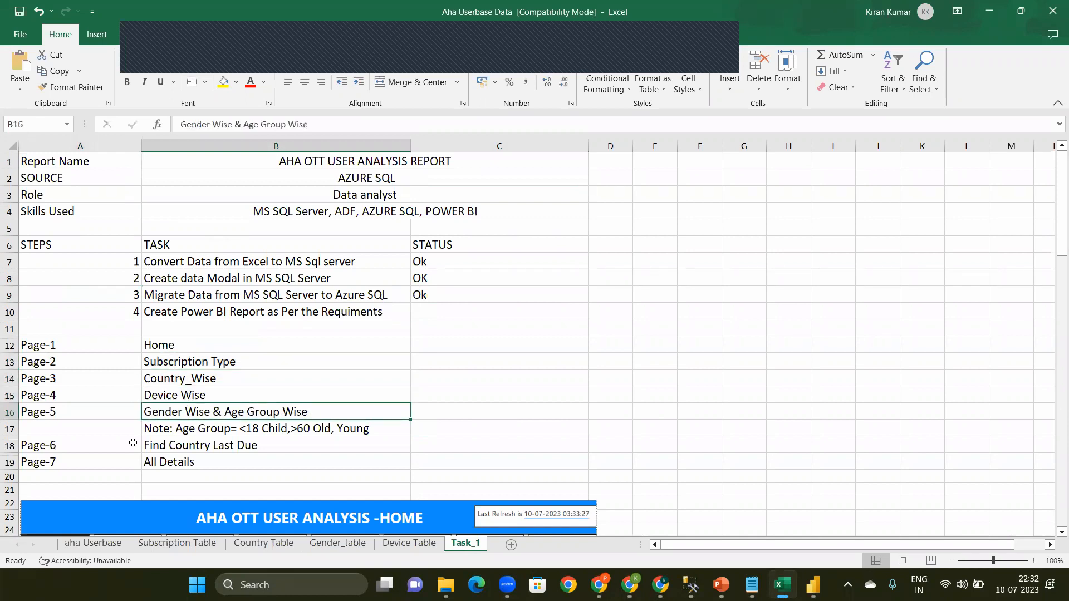
left_click(162, 428)
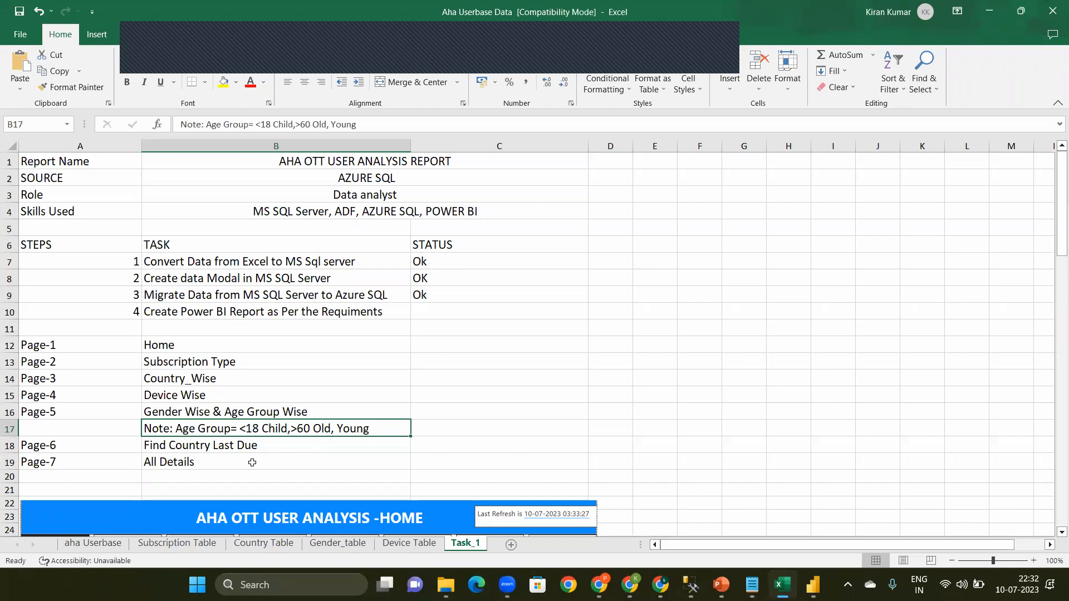
left_click(158, 446)
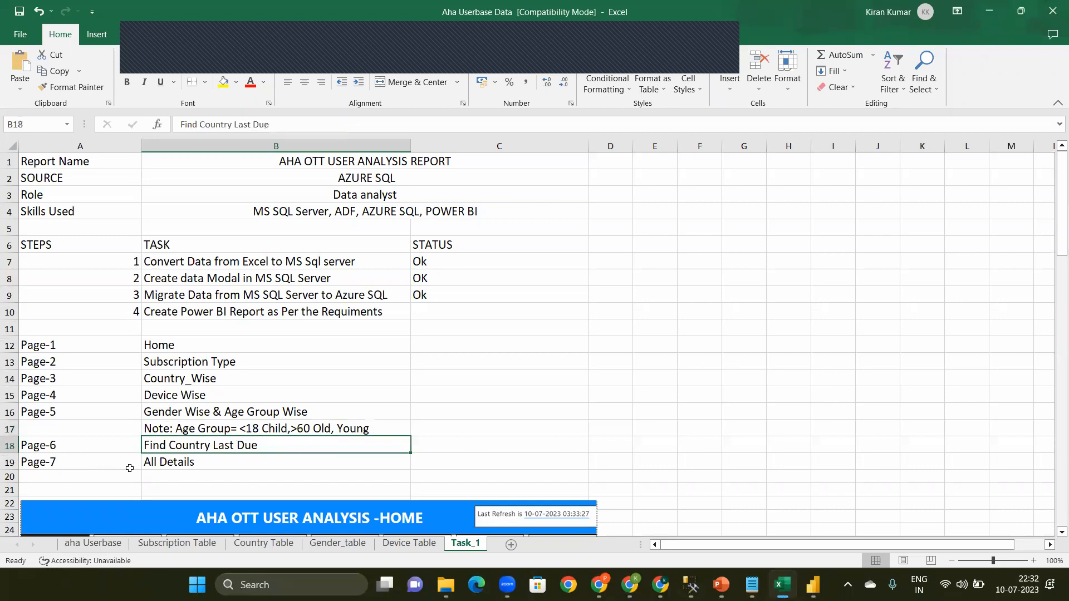
left_click(223, 463)
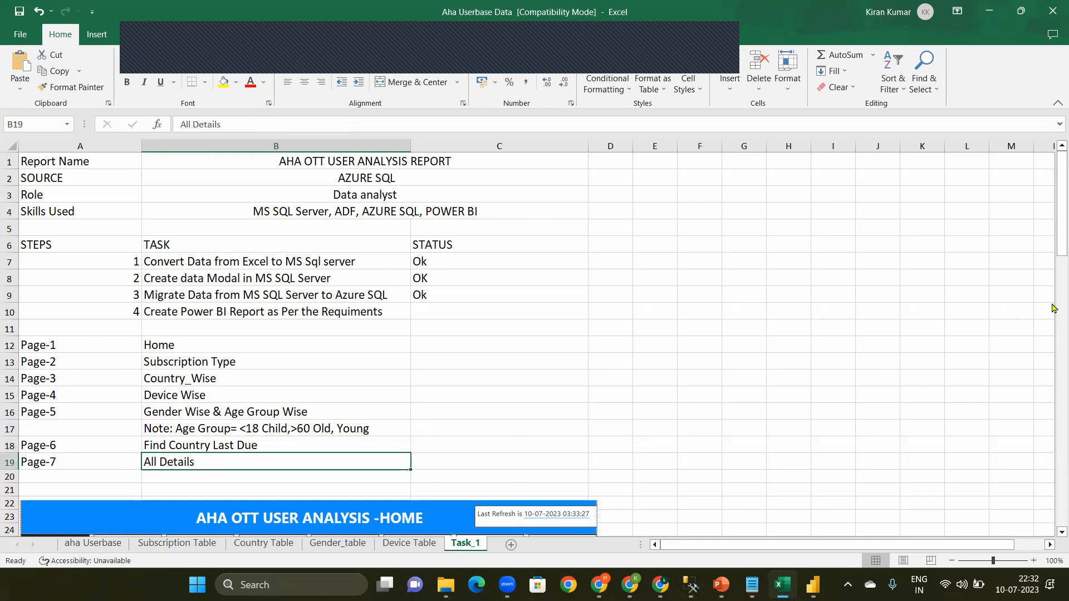
Step: Enlarge the AHA OTT USER ANALYSIS -HOME dashboard picture below the page list so it extends across to column G
left_click_drag(1055, 237, 1054, 298)
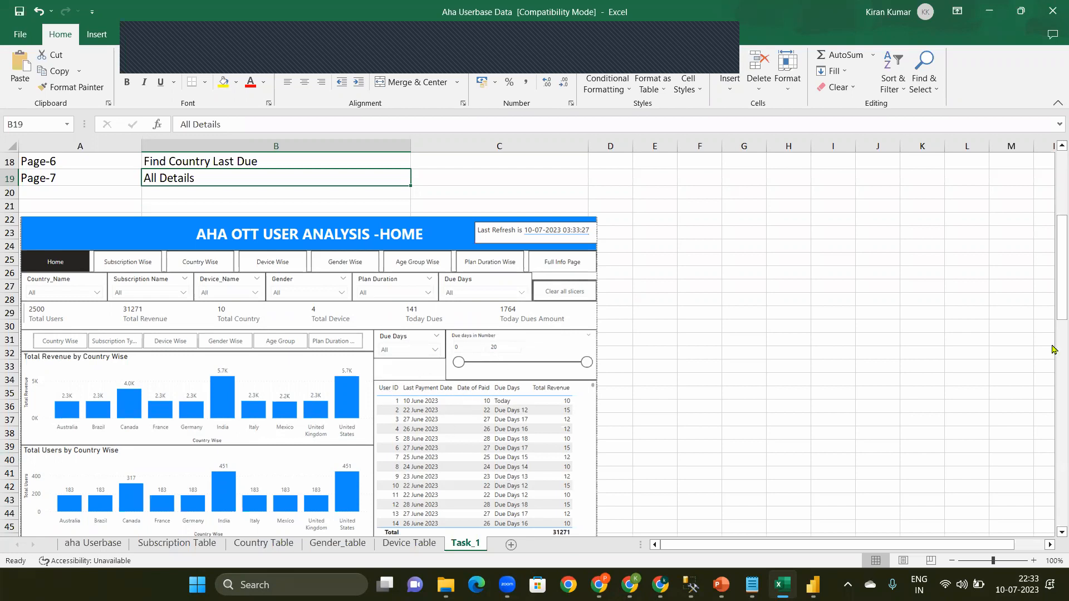
mouse_move(1055, 289)
left_mouse_down()
mouse_move(1053, 507)
mouse_move(1052, 279)
mouse_move(1054, 305)
left_mouse_up()
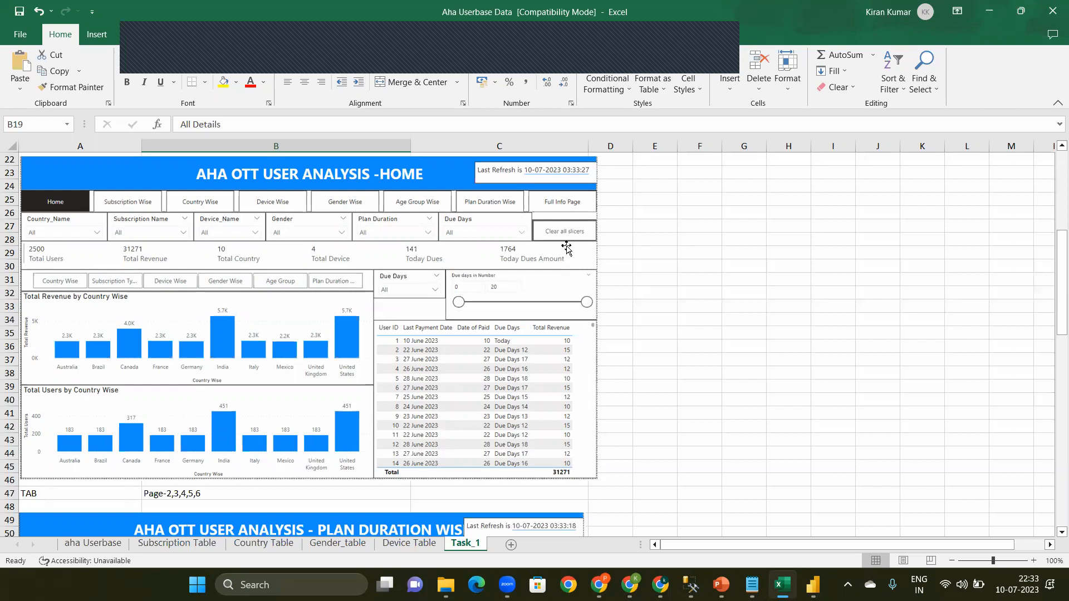
left_click(515, 309)
left_click_drag(598, 481, 848, 458)
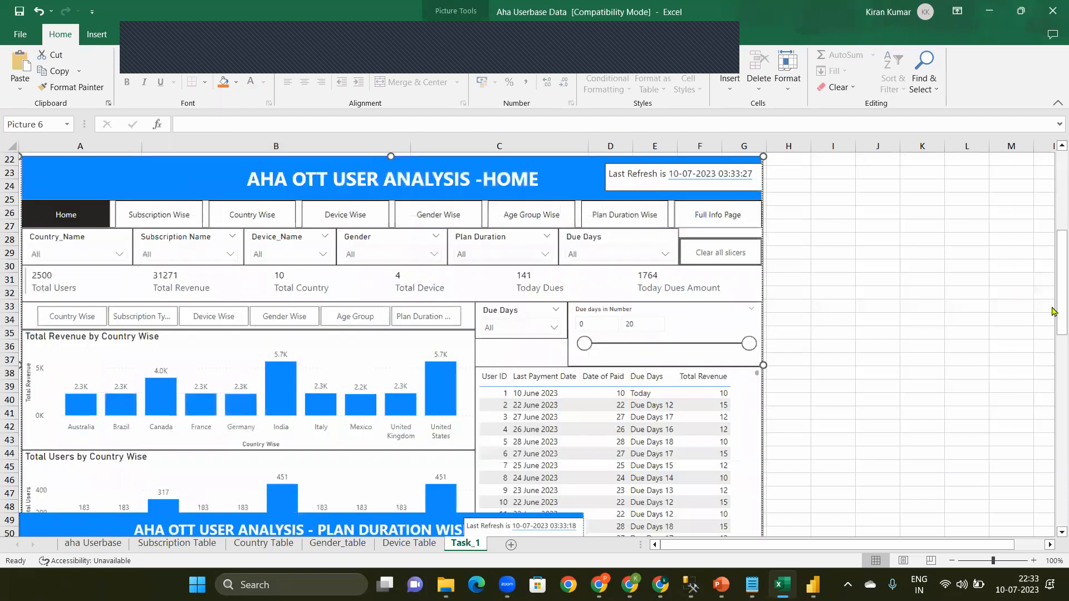
left_click_drag(1055, 311, 1054, 307)
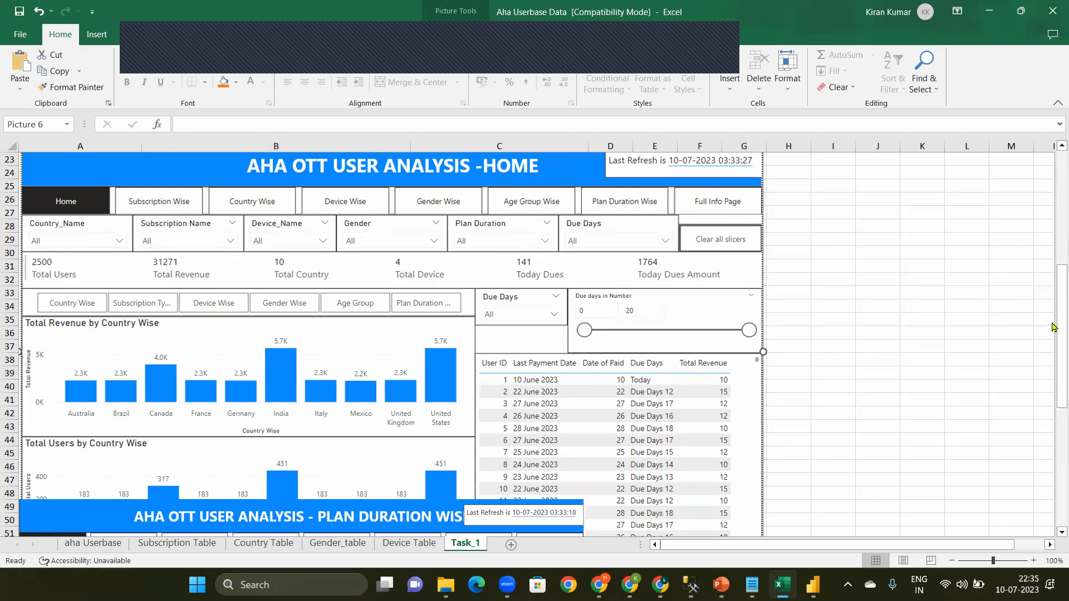
Step: Shrink the AHA OTT USER ANALYSIS -HOME dashboard picture so it fits within columns A to C above the TAB row
left_click_drag(1052, 330, 1052, 365)
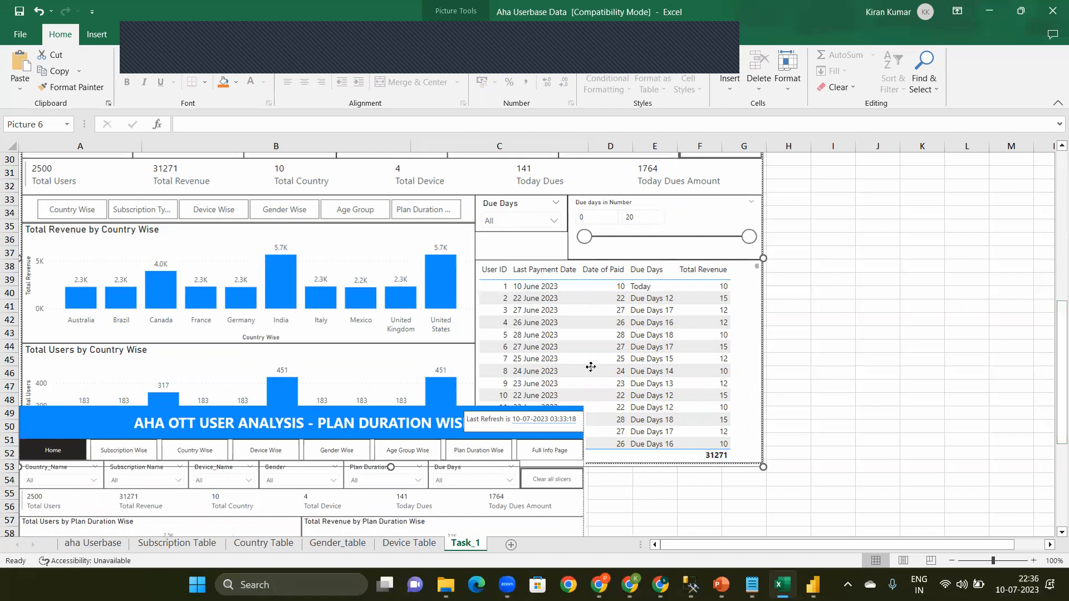
left_click_drag(762, 465, 650, 327)
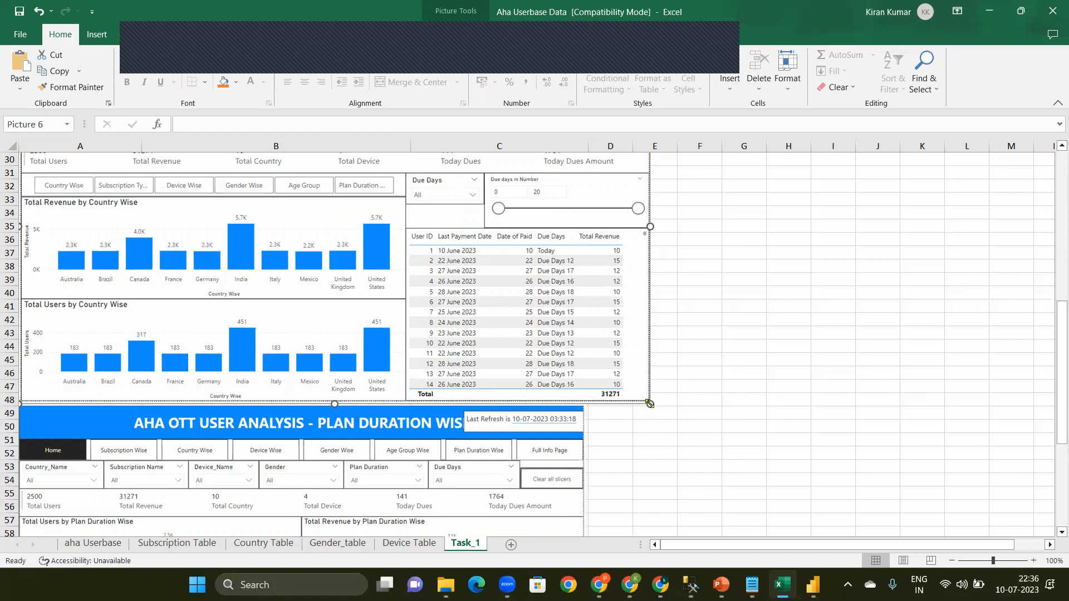
left_click_drag(650, 404, 579, 365)
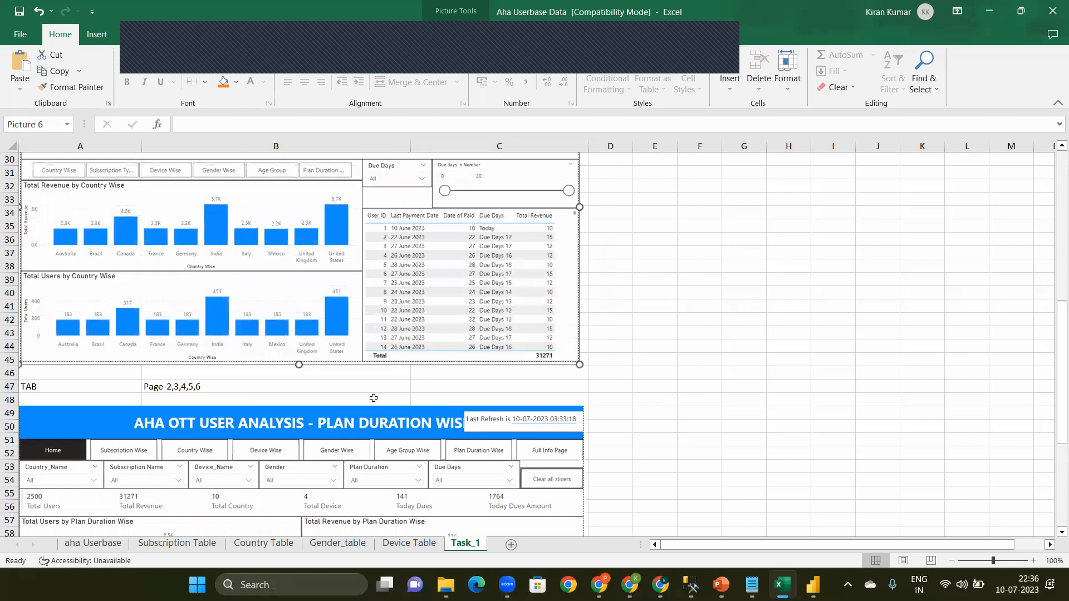
Step: Review the Plan Duration Wise dashboard picture and the Page-7 Full Info Page layout further down the Task_1 sheet
left_click_drag(1062, 303, 1062, 370)
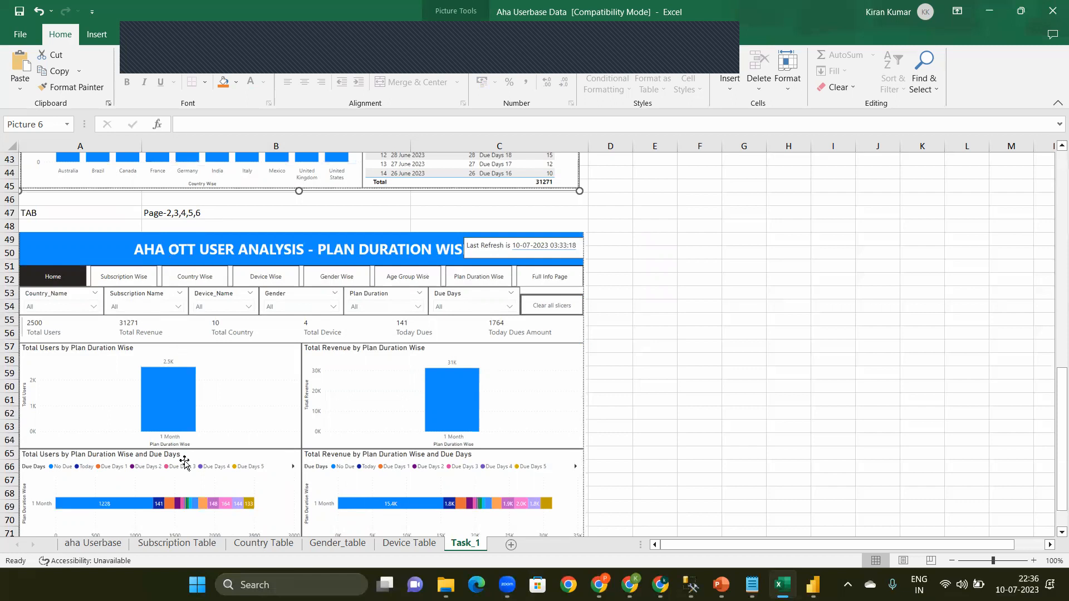
left_click_drag(1053, 396, 1055, 460)
left_click(690, 454)
key("Down")
key("Down")
key("Down")
key("Down")
key("Down")
key("Down")
key("Down")
key("Down")
key("Down")
key("Down")
key("Down")
key("Down")
key("Down")
key("Down")
key("Down")
key("Down")
key("Down")
key("Down")
key("Down")
key("Down")
key("Down")
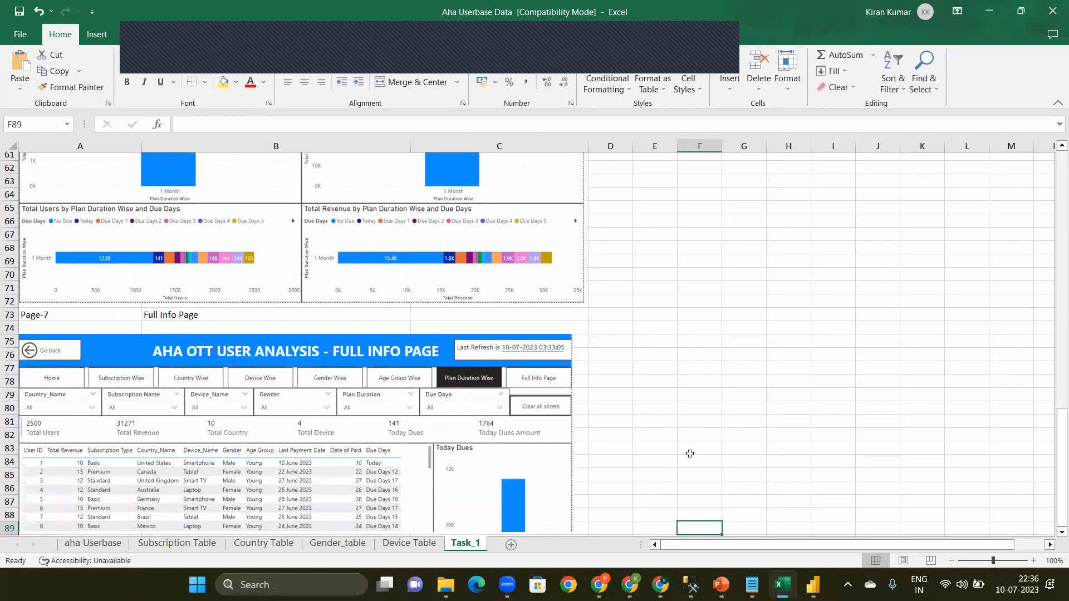
key("Down")
key("Down")
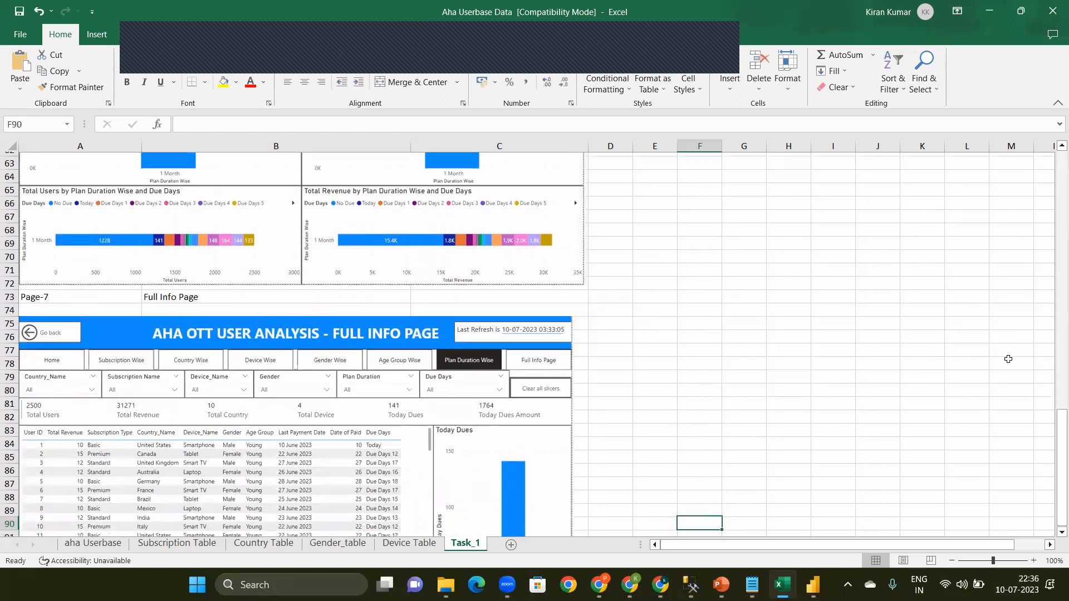
key("Down")
key("Down")
key("Down")
key("Down")
key("Down")
key("Down")
key("Down")
key("Down")
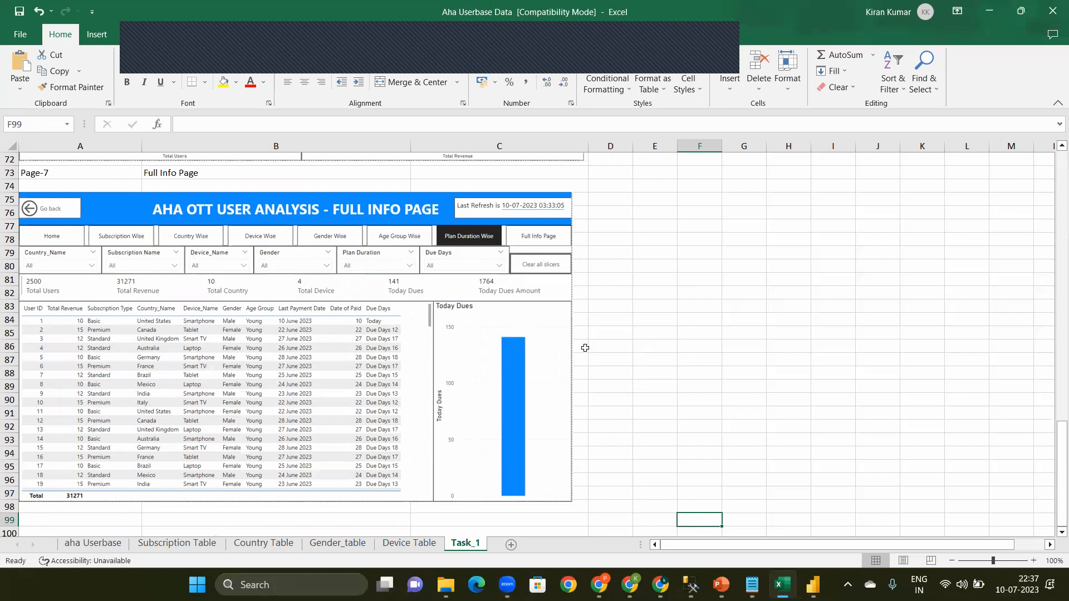
Step: Switch to Power BI Desktop and start a new data connection using the Azure SQL database connector
left_click(824, 585)
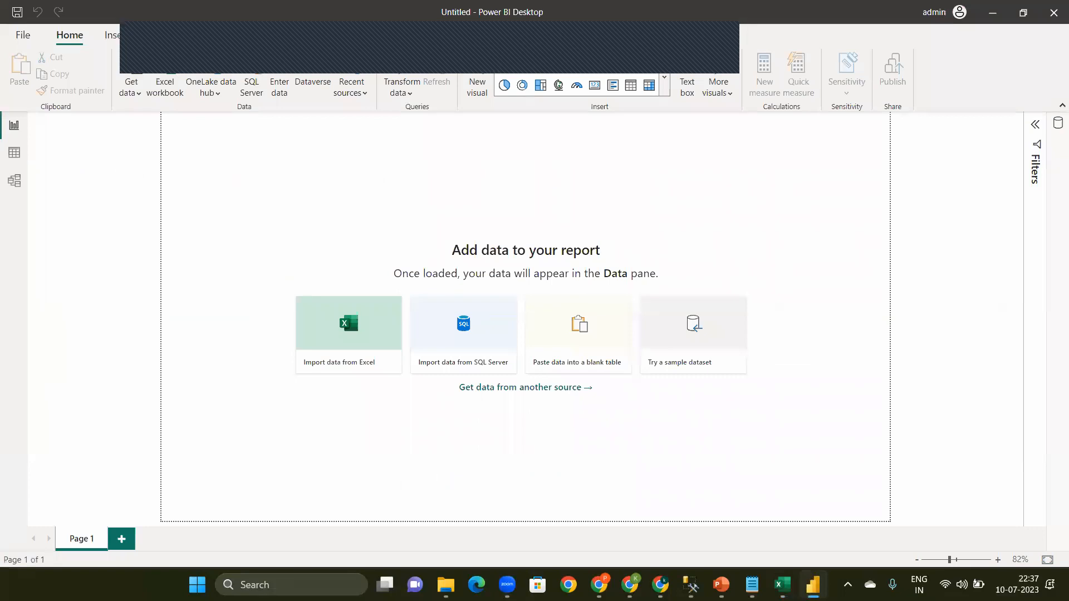
left_click(130, 88)
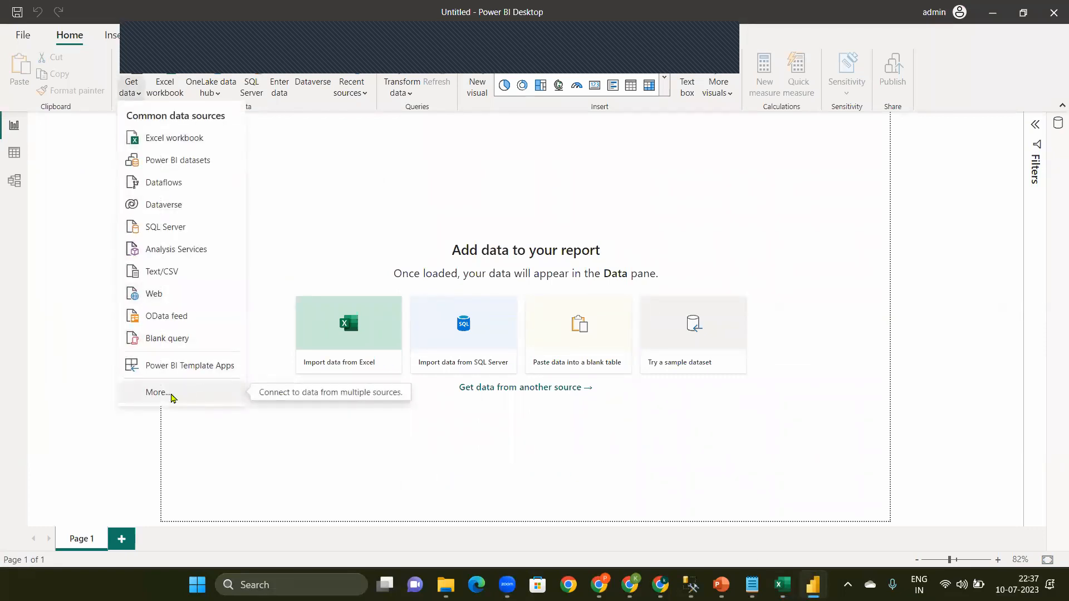
left_click(171, 398)
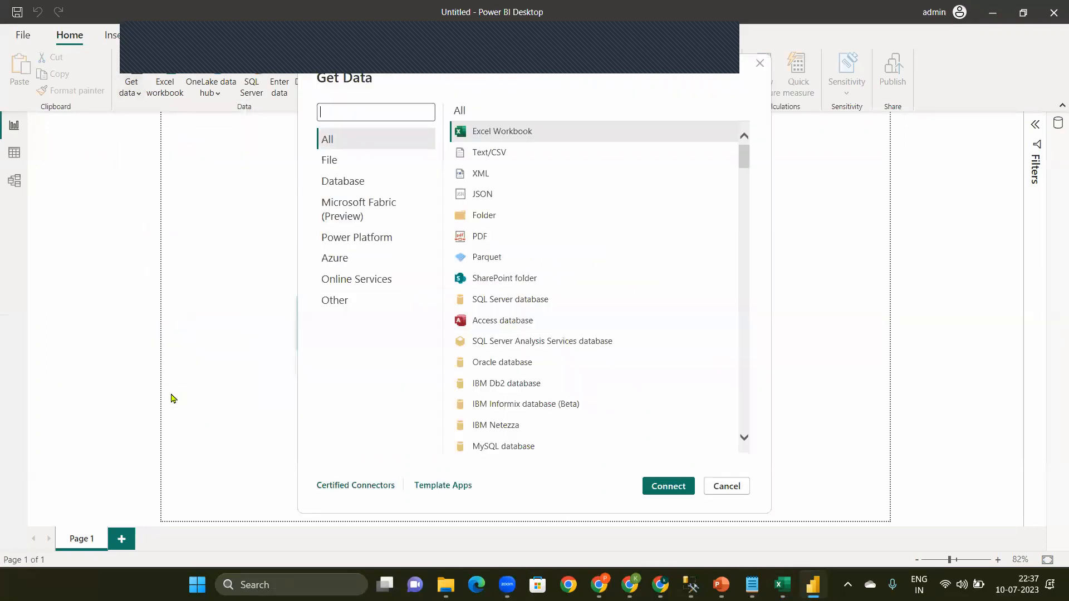
type("azure sq")
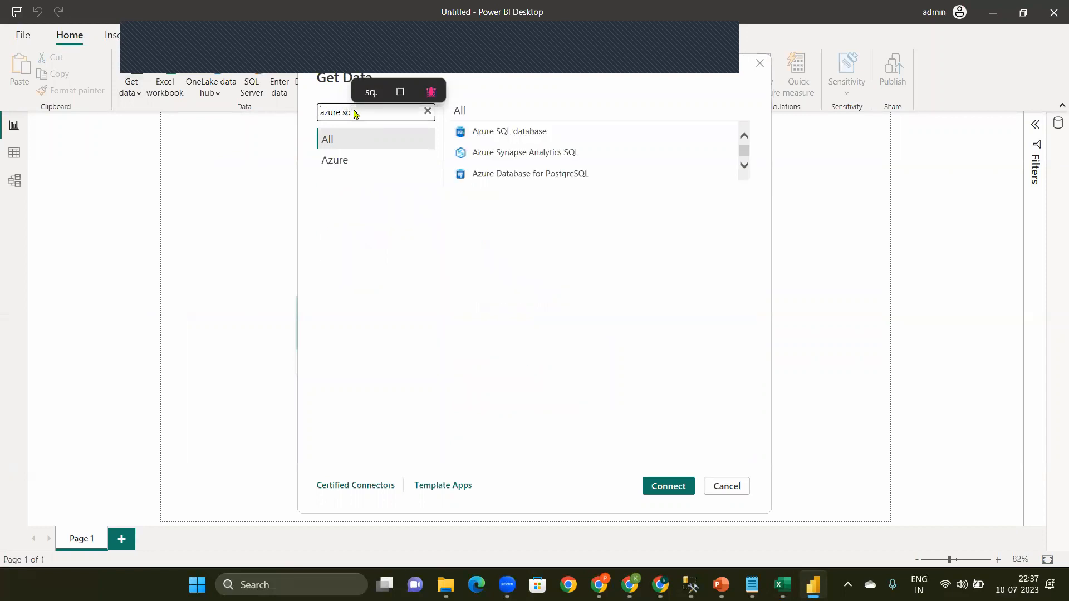
type("l")
left_click(493, 136)
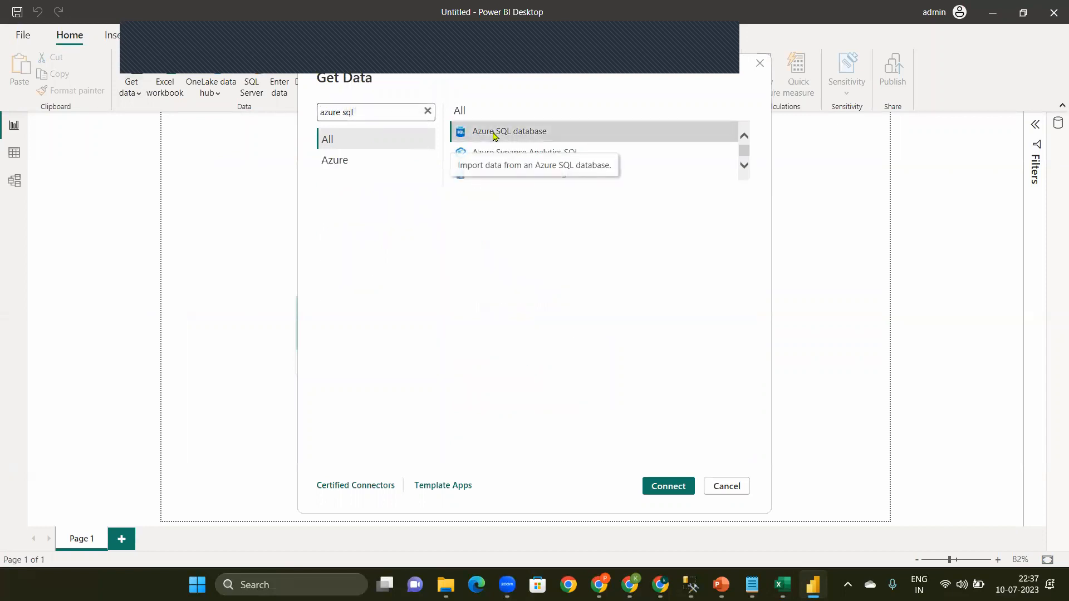
left_click(668, 486)
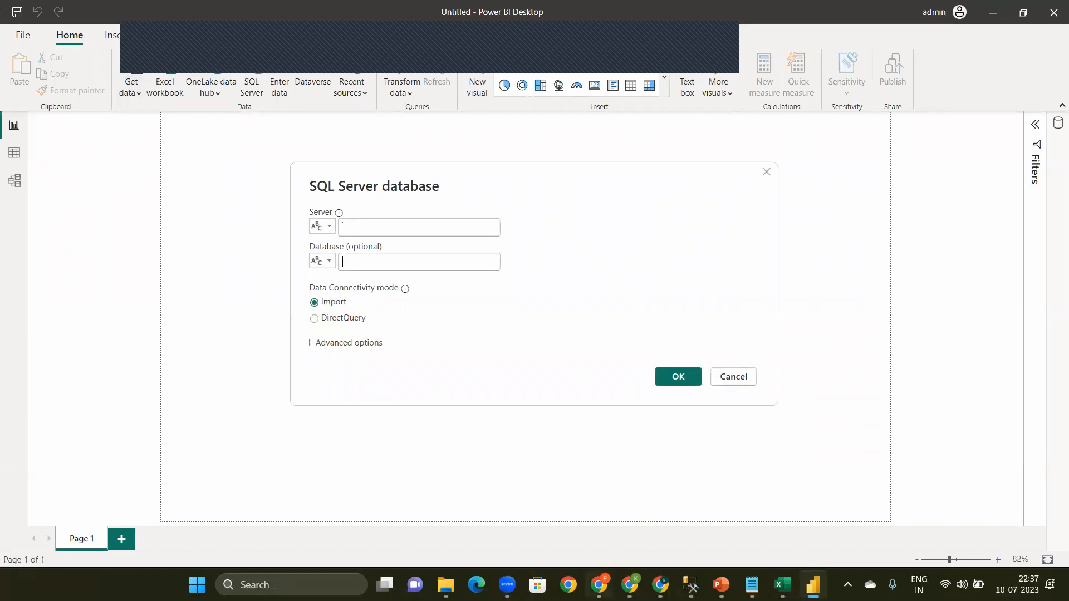
Step: Switch to the Azure portal in Chrome and search for the Azure SQL service to list its resources
left_click(630, 585)
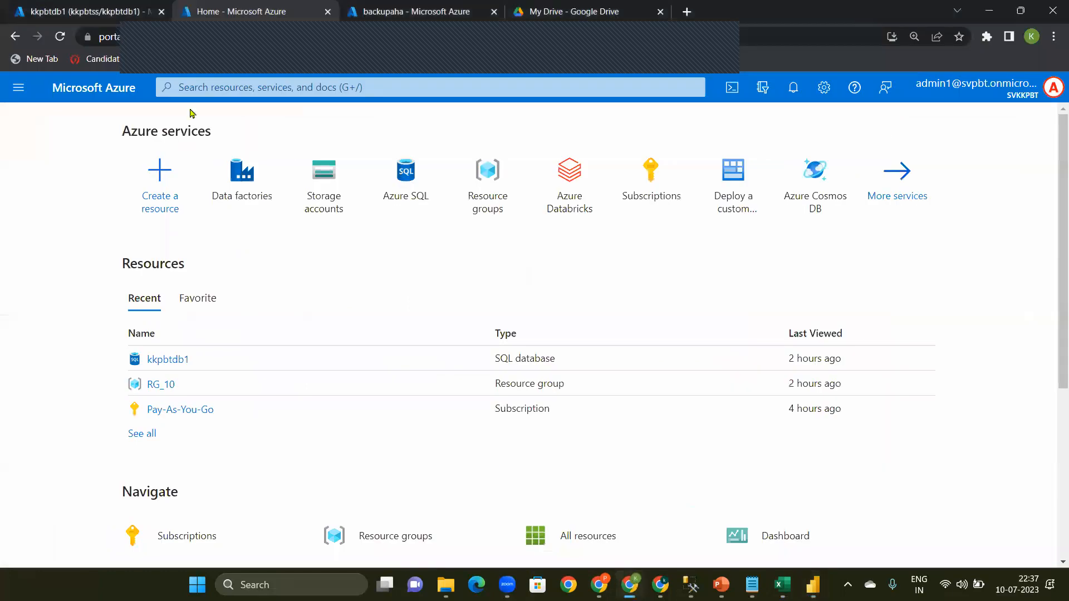
left_click(94, 7)
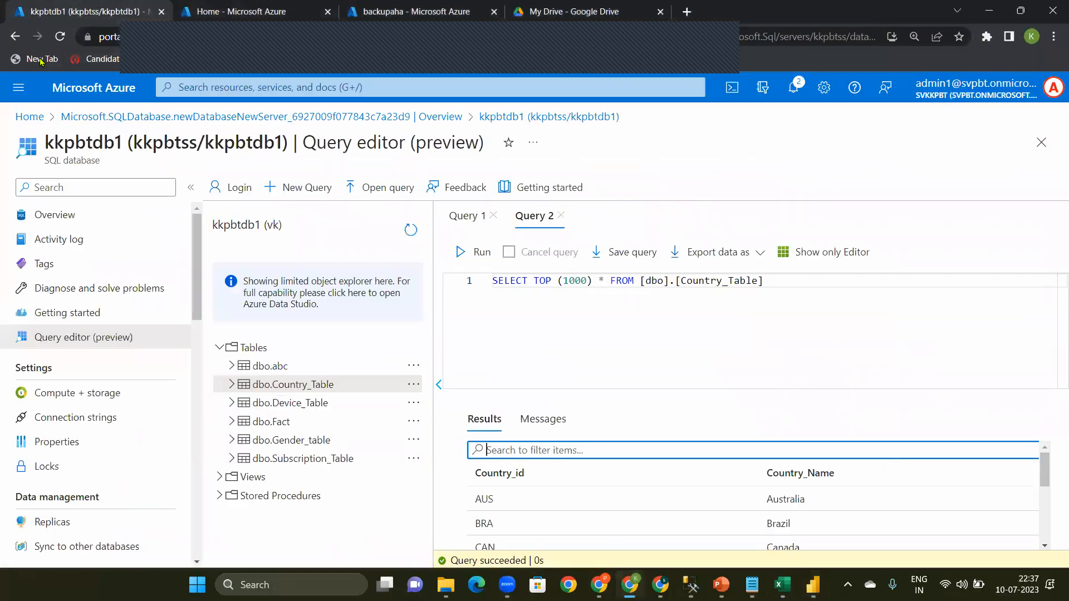
left_click(101, 97)
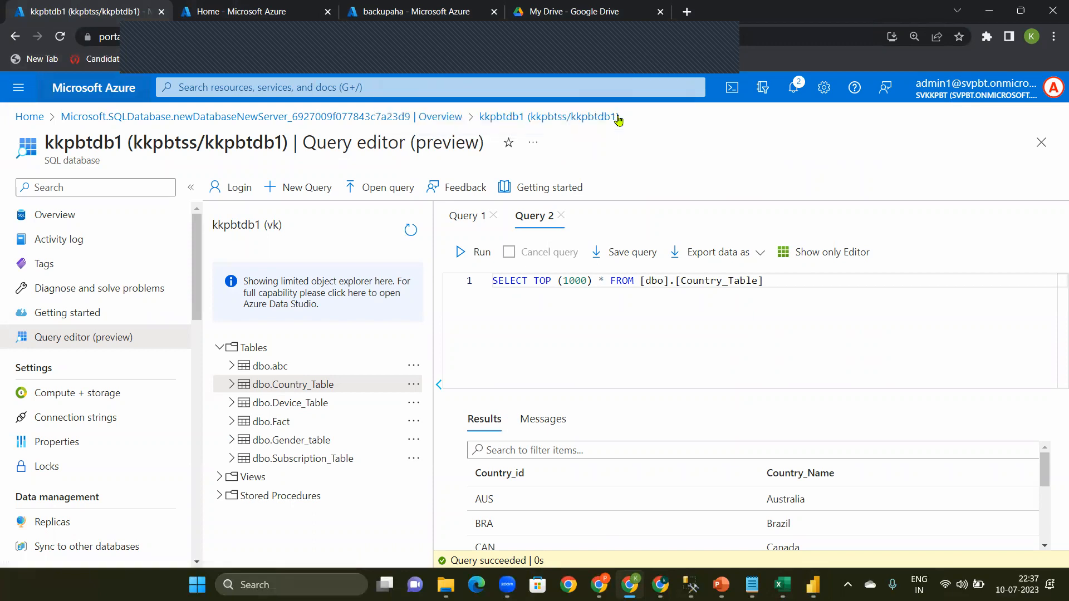
left_click(81, 96)
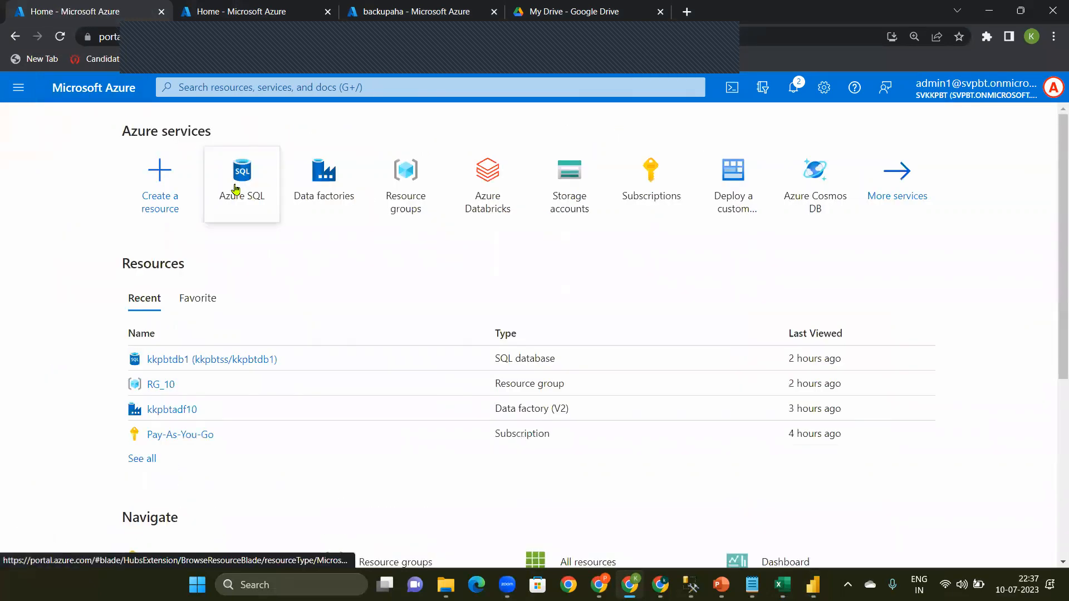
left_click(192, 90)
type("azu")
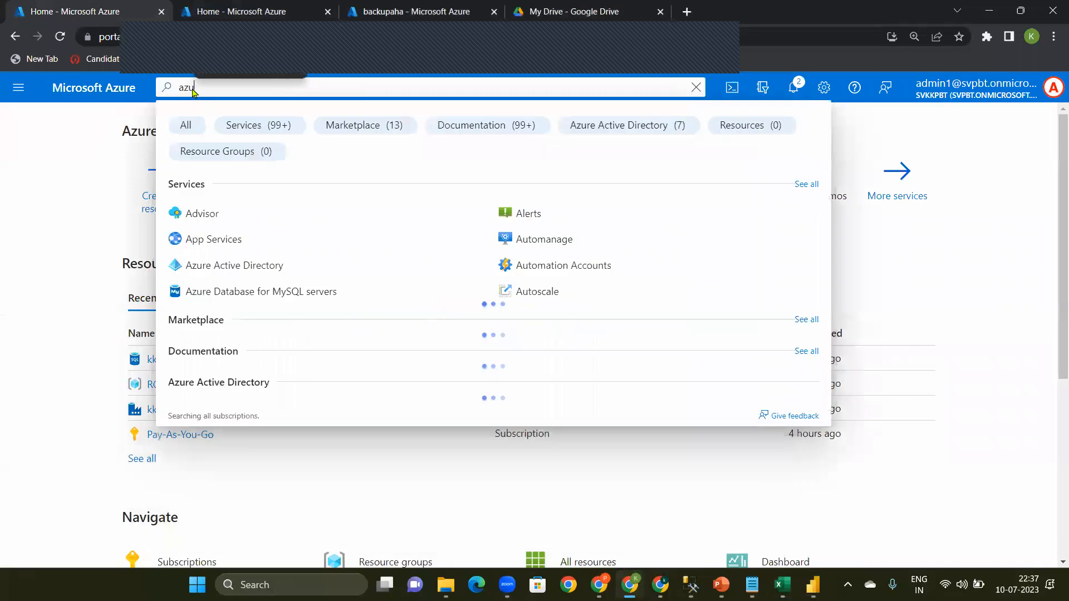
type("re sql")
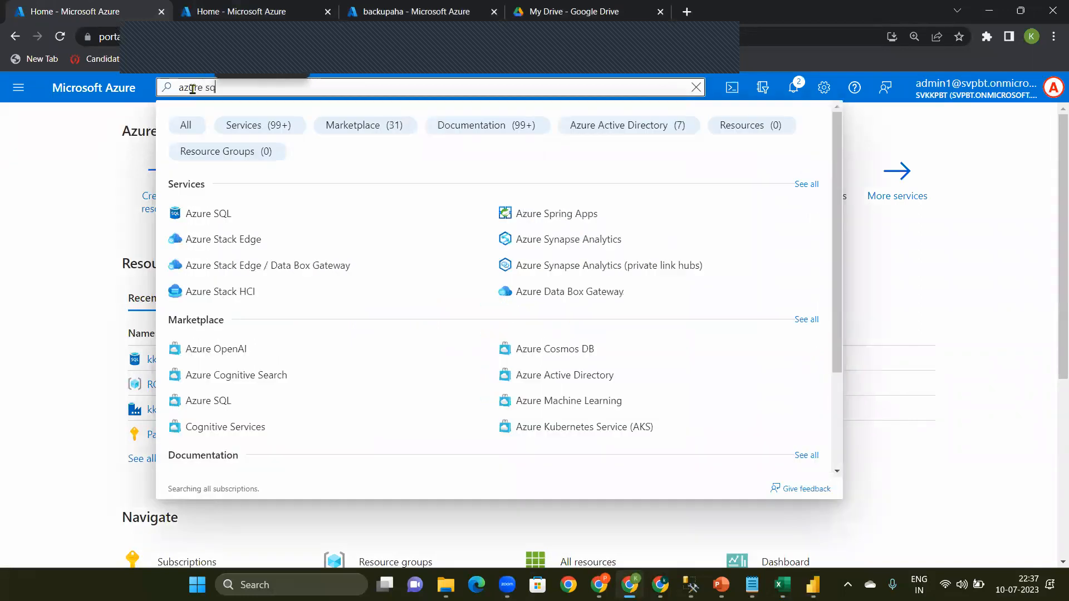
left_click(219, 222)
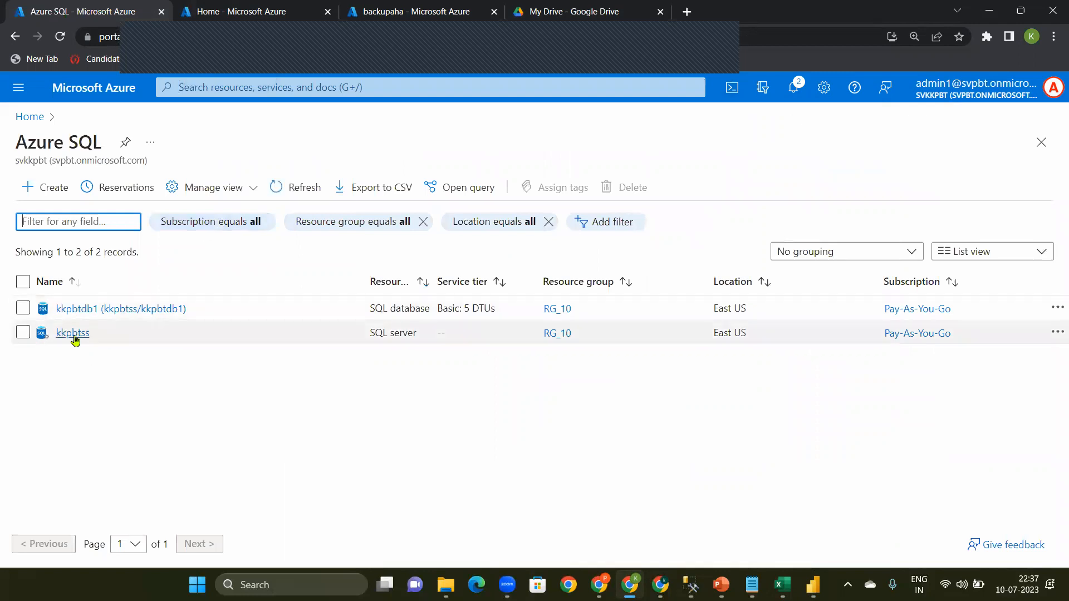
Step: Copy the kkpbtdb1 database's server name, kkpbtss.database.windows.net, from its overview and paste it as the server in Power BI Desktop
left_click(79, 309)
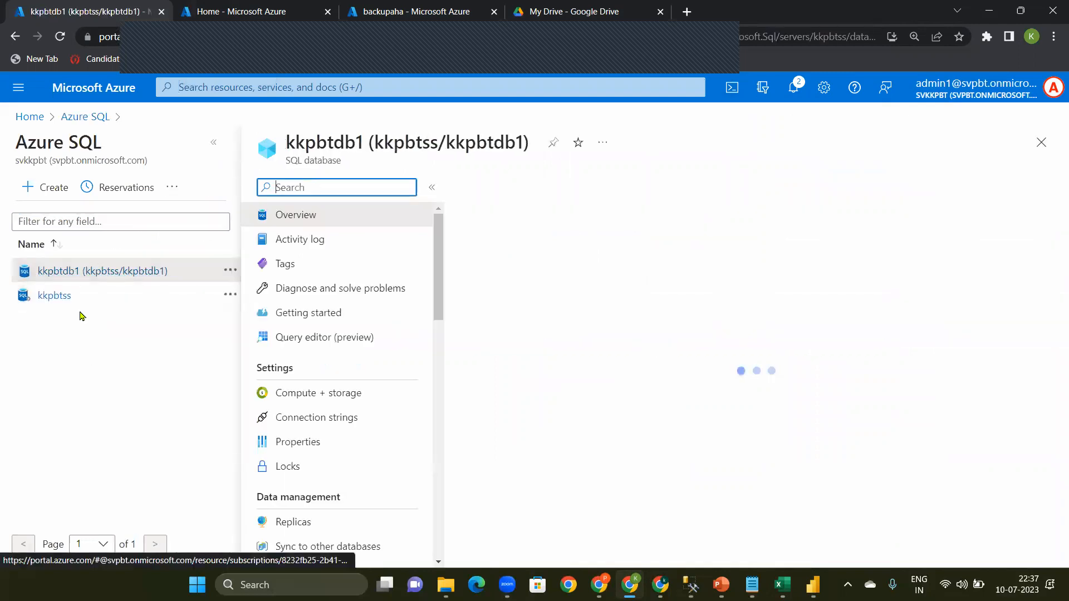
left_click(214, 145)
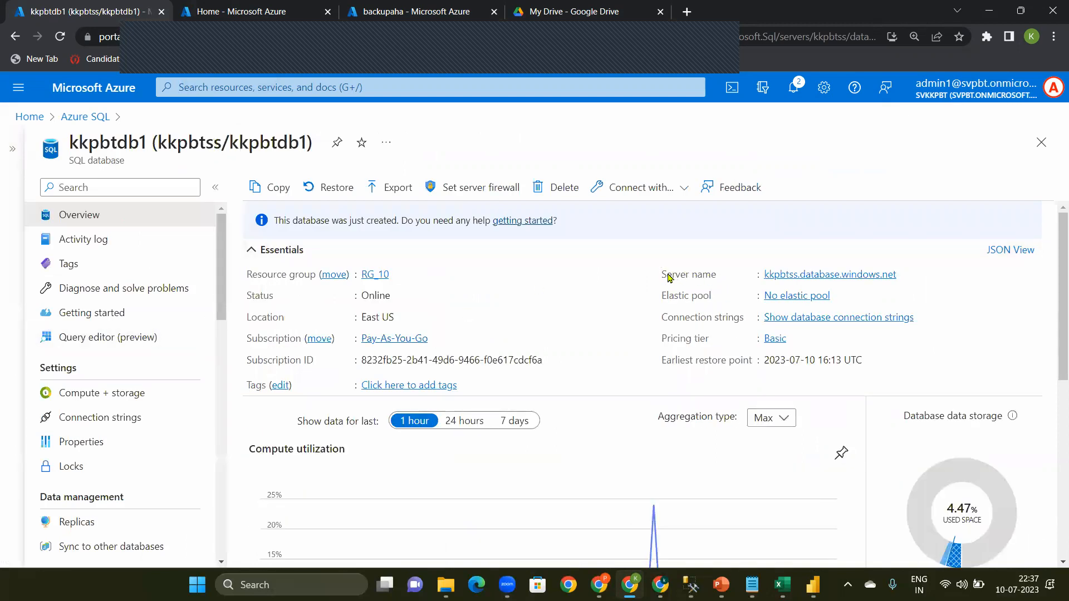
left_click(903, 276)
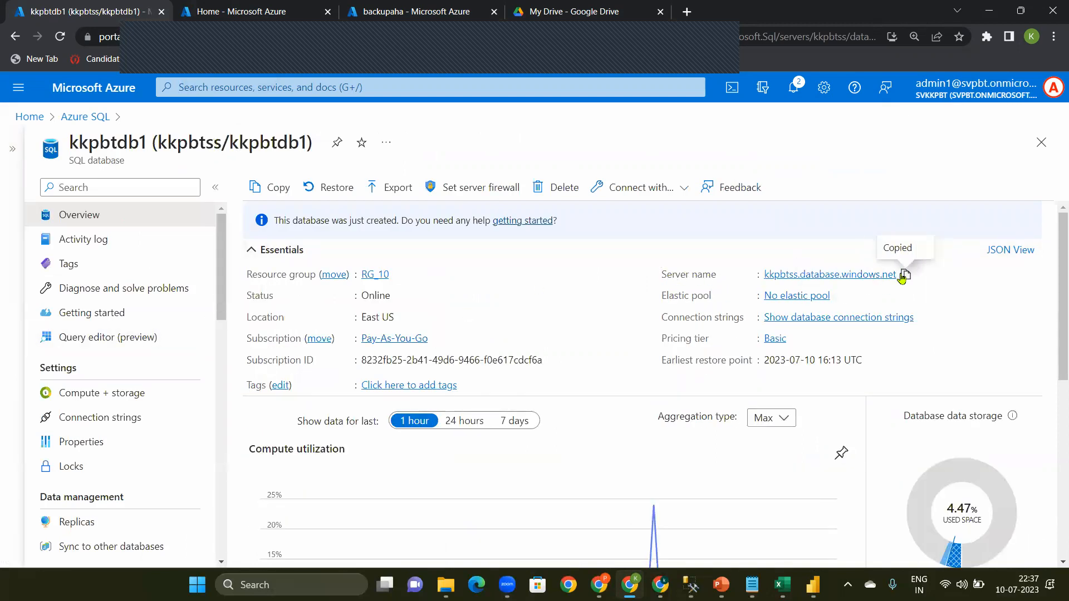
key("alt+Tab")
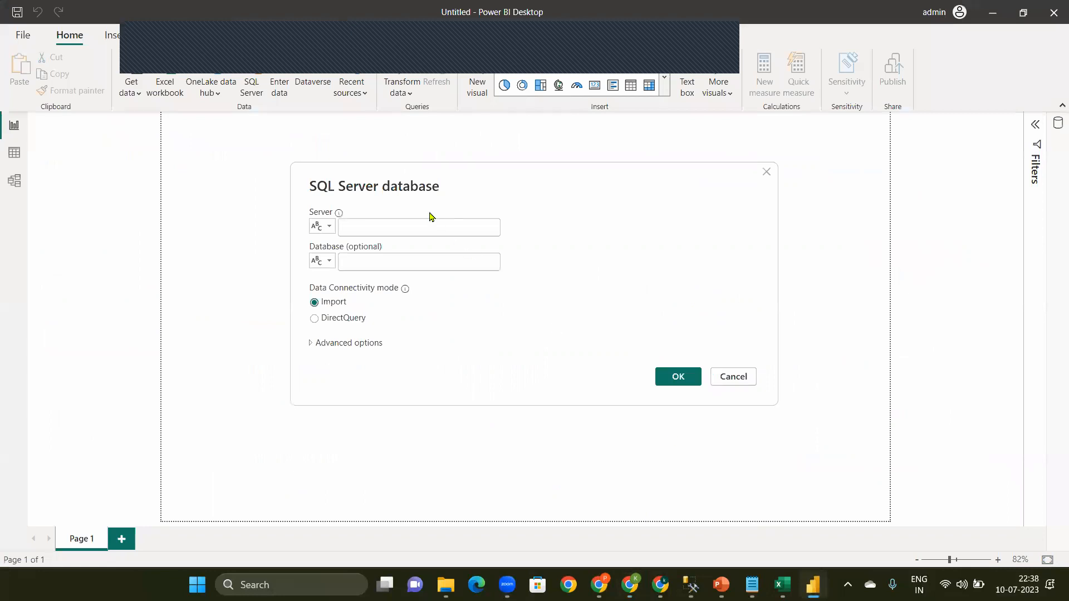
key("ctrl+v")
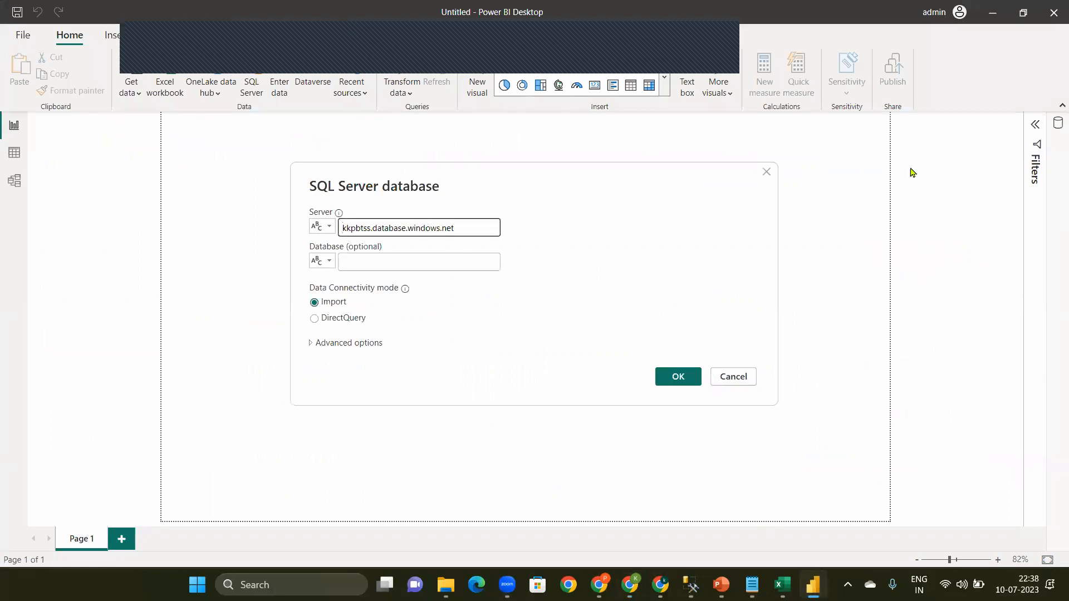
Step: Copy the database name kkpbtdb1 from the Azure portal into the Power BI connection settings and confirm them in Import mode
left_click(385, 269)
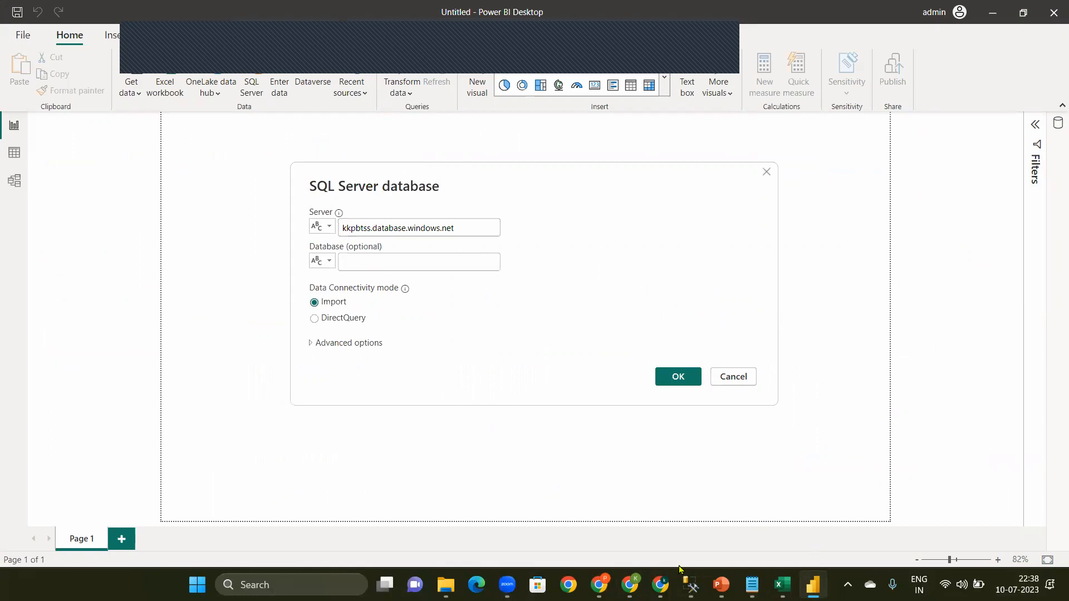
left_click(629, 585)
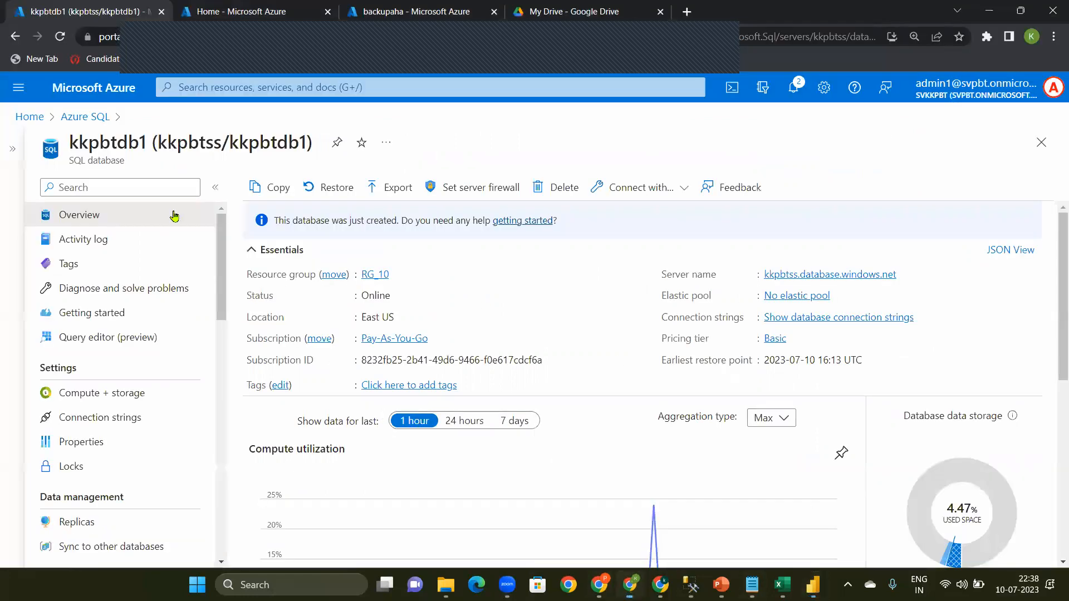
double_click(123, 145)
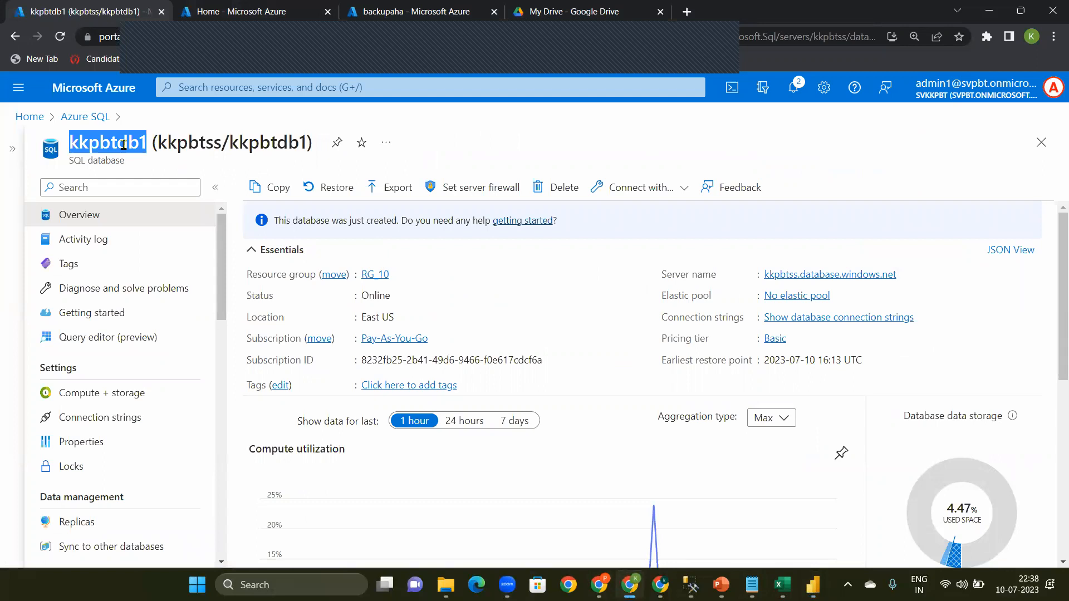
left_click(813, 584)
left_click(421, 258)
key("ctrl+v")
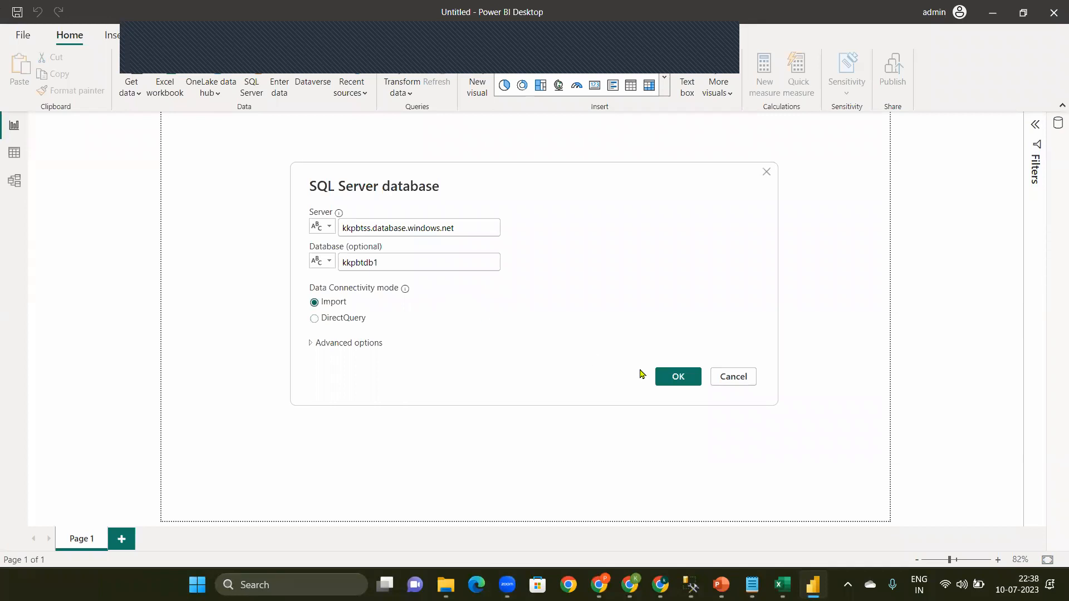
left_click(669, 379)
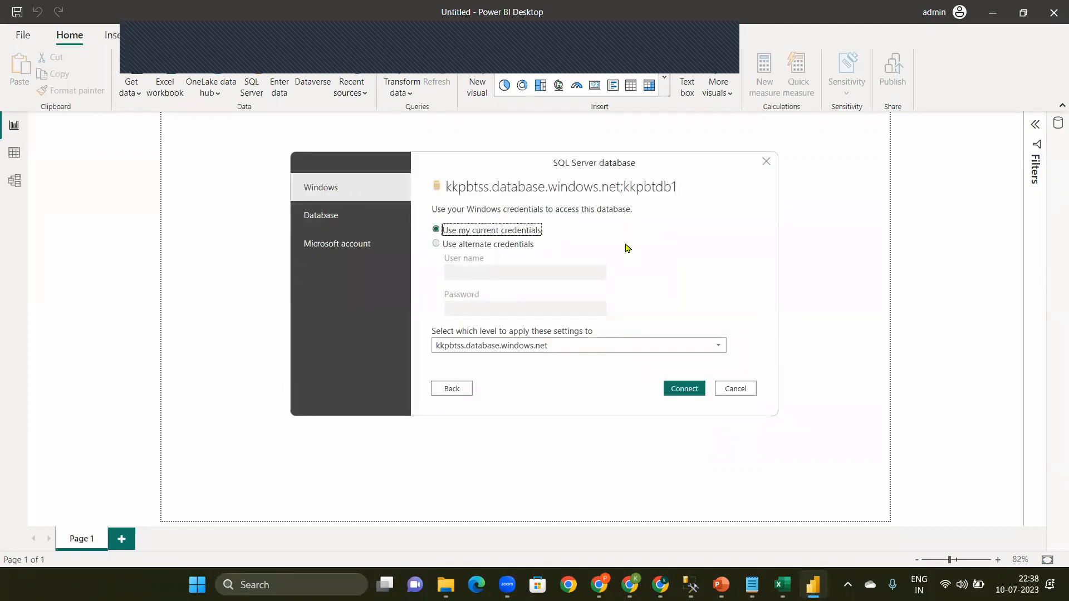
Step: Choose Database authentication for the connection and copy the admin account's e-mail from the Azure account page in Chrome
left_click(310, 216)
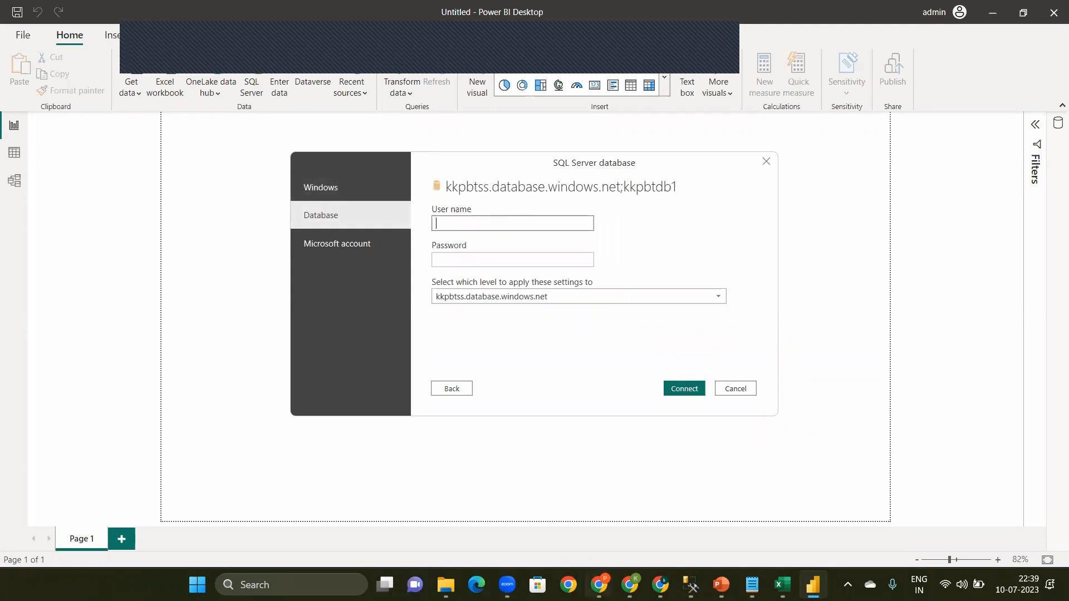
left_click(599, 584)
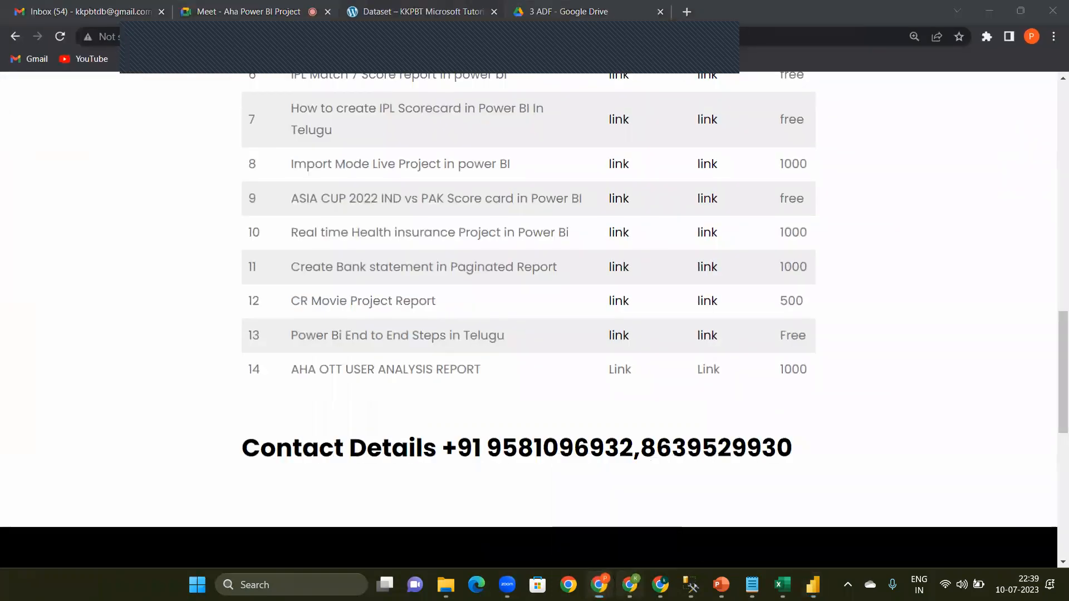
left_click(630, 585)
left_click(1053, 89)
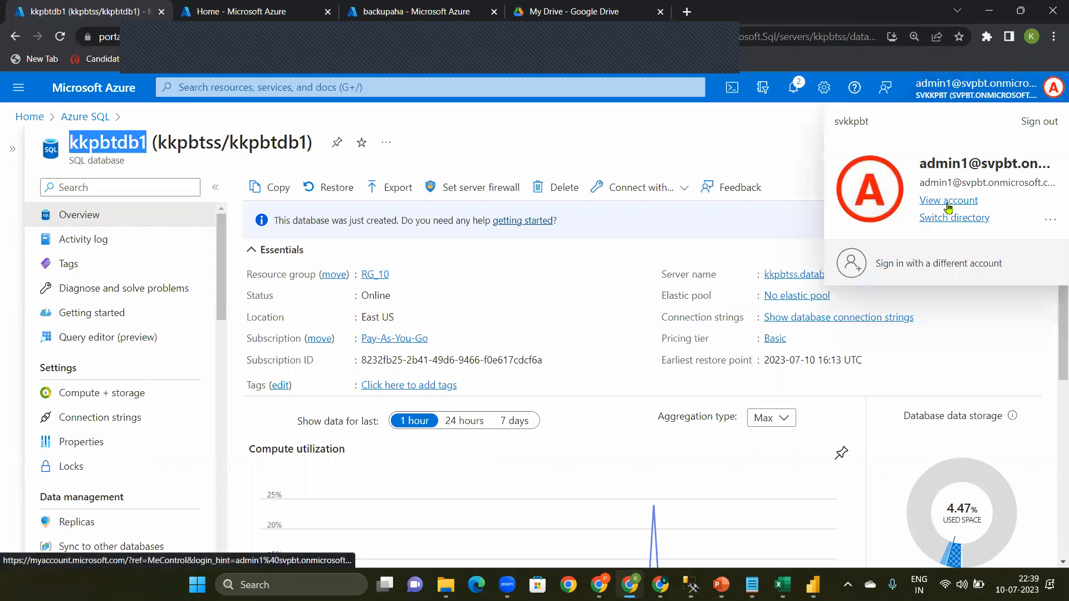
left_click(949, 203)
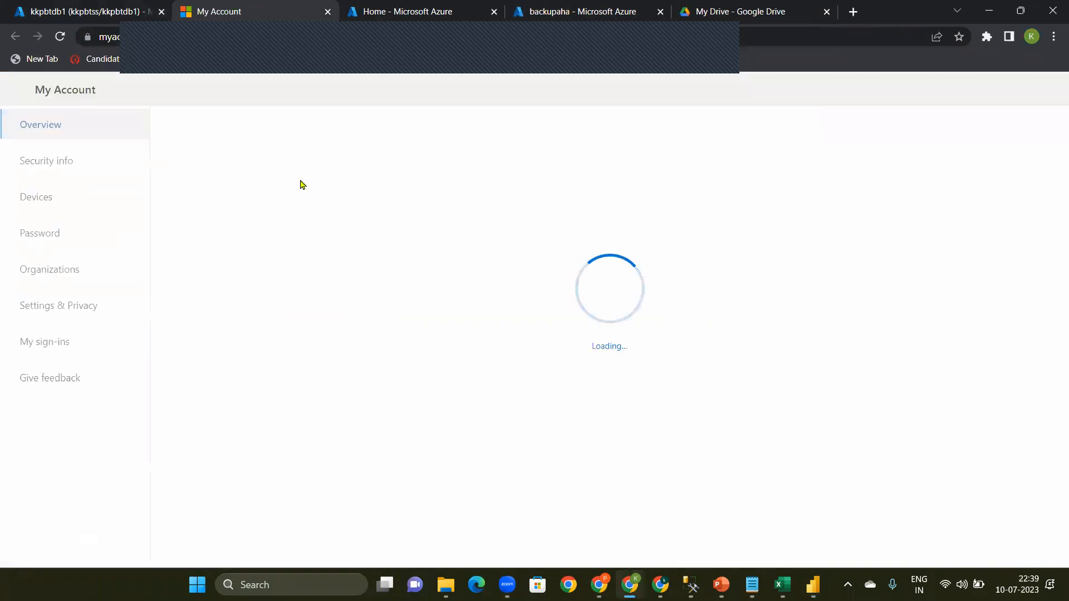
left_click_drag(294, 263, 440, 266)
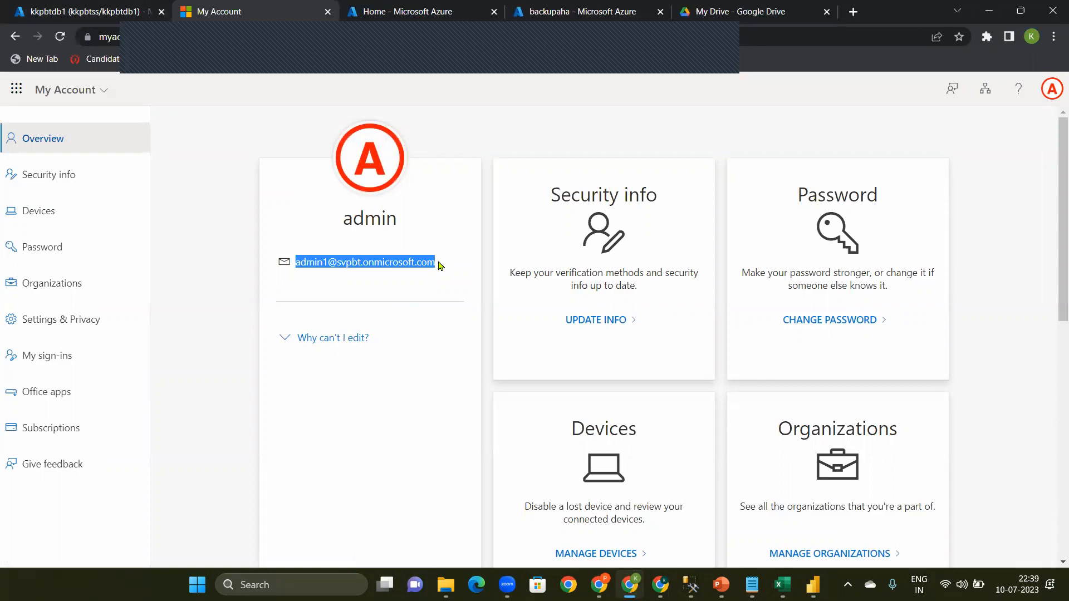
left_click(989, 12)
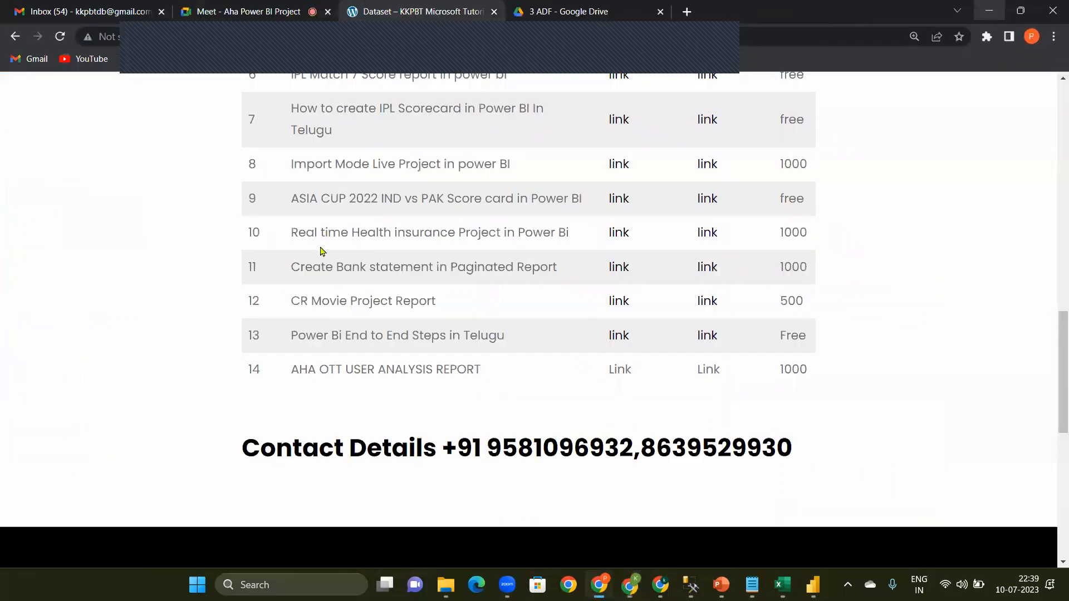
Step: Back in Power BI Desktop, try to connect with the admin account's e-mail as user name and its password, and cancel the connection settings
left_click(814, 585)
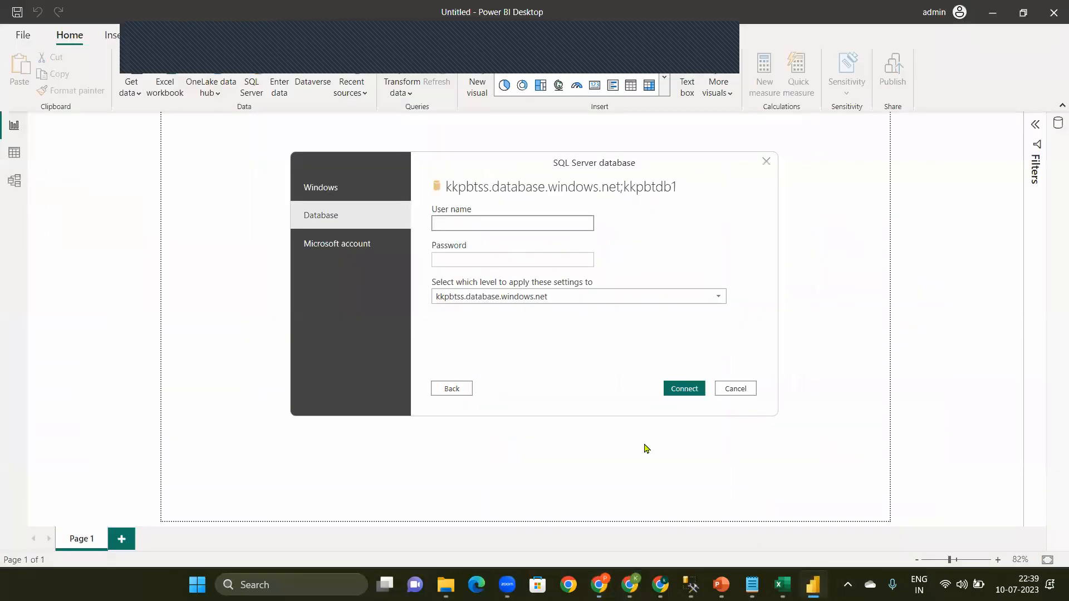
left_click(491, 227)
key("ctrl+v")
left_click(466, 261)
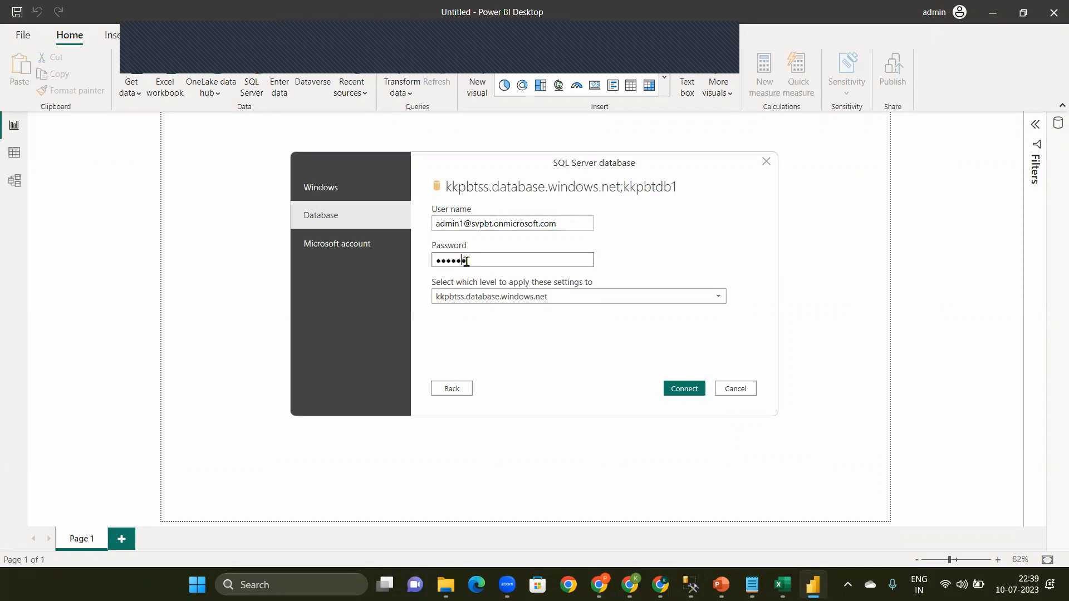
left_click(695, 389)
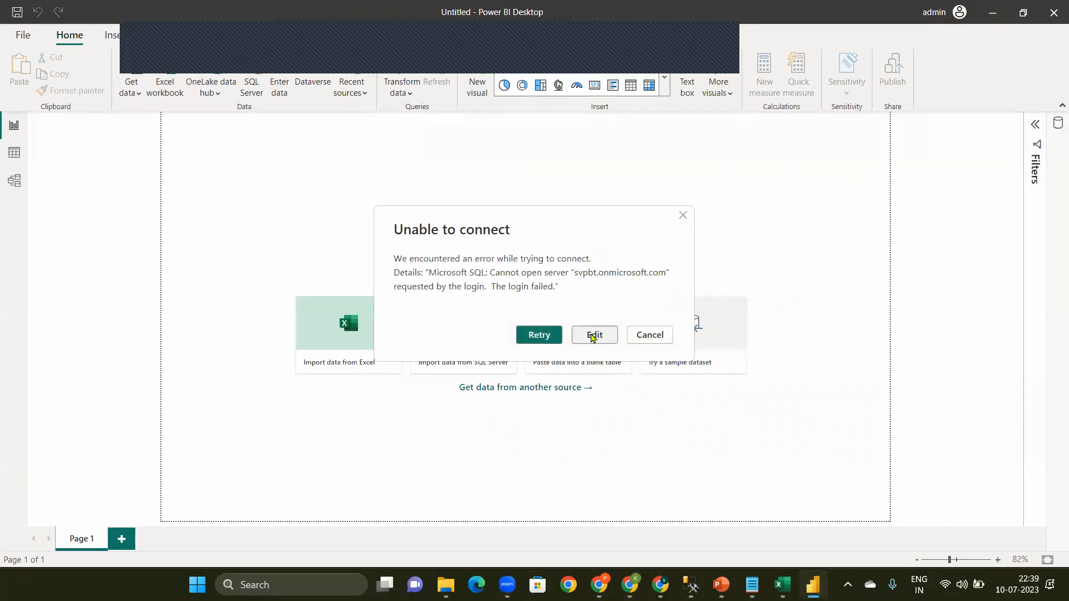
left_click(593, 334)
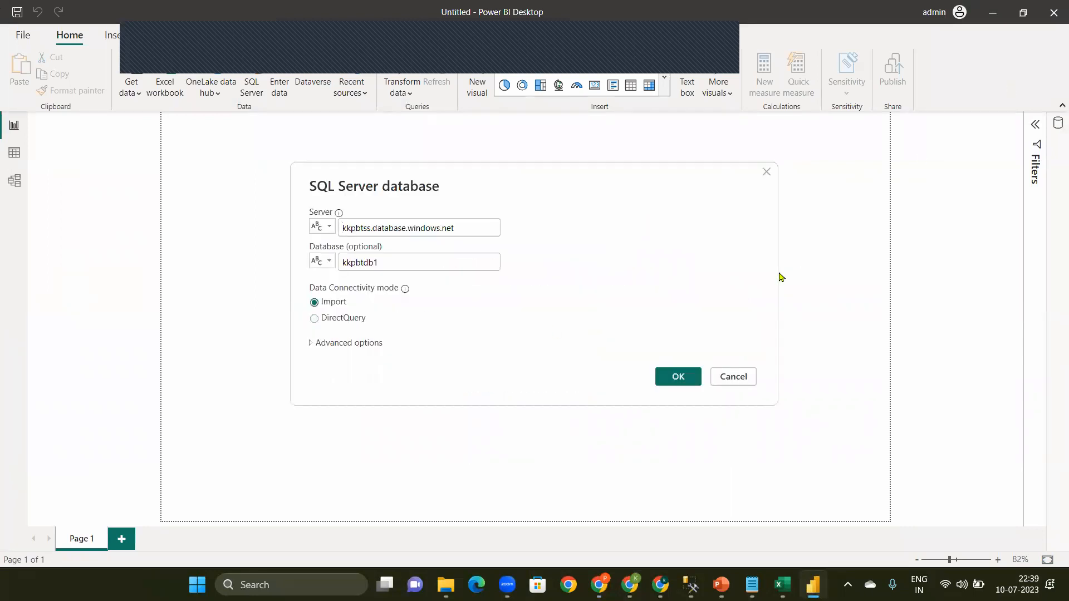
left_click(733, 382)
Step: Check the signed-in account and start a new data connection using the Azure SQL database connector
left_click(942, 15)
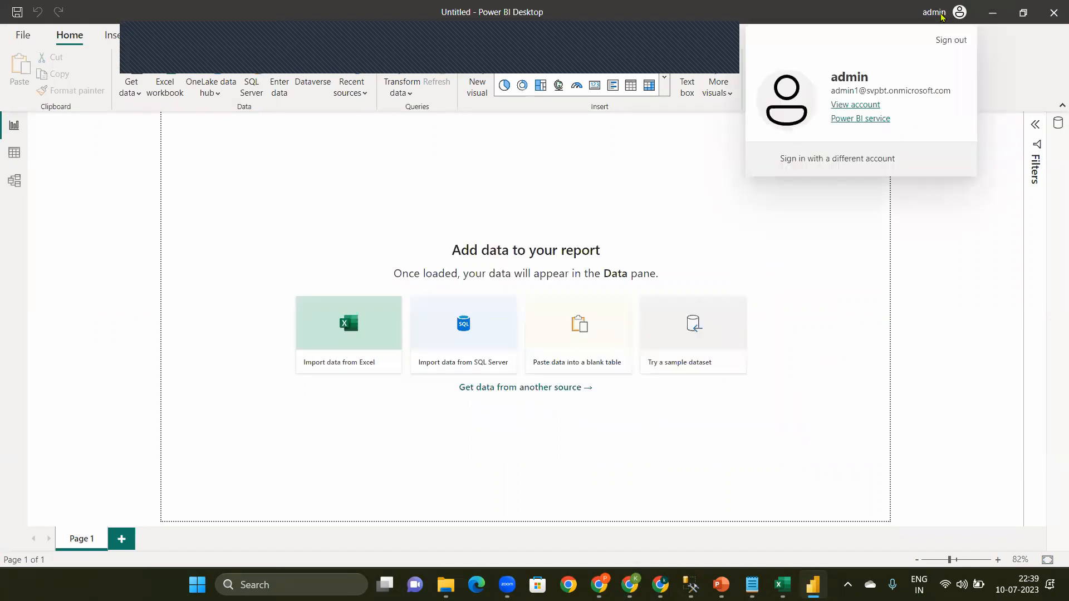
left_click(582, 272)
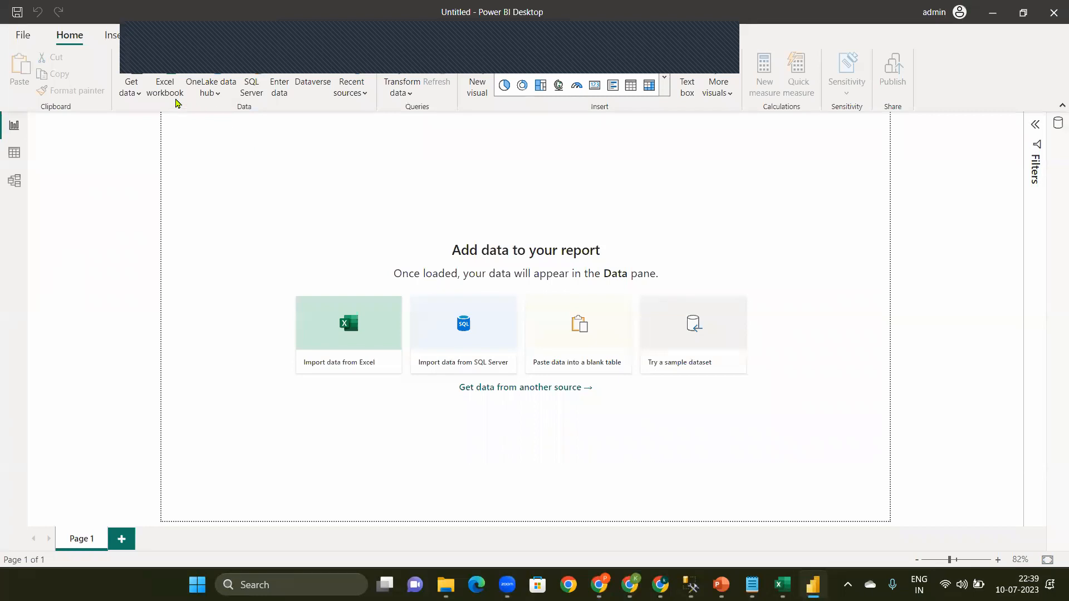
left_click(136, 93)
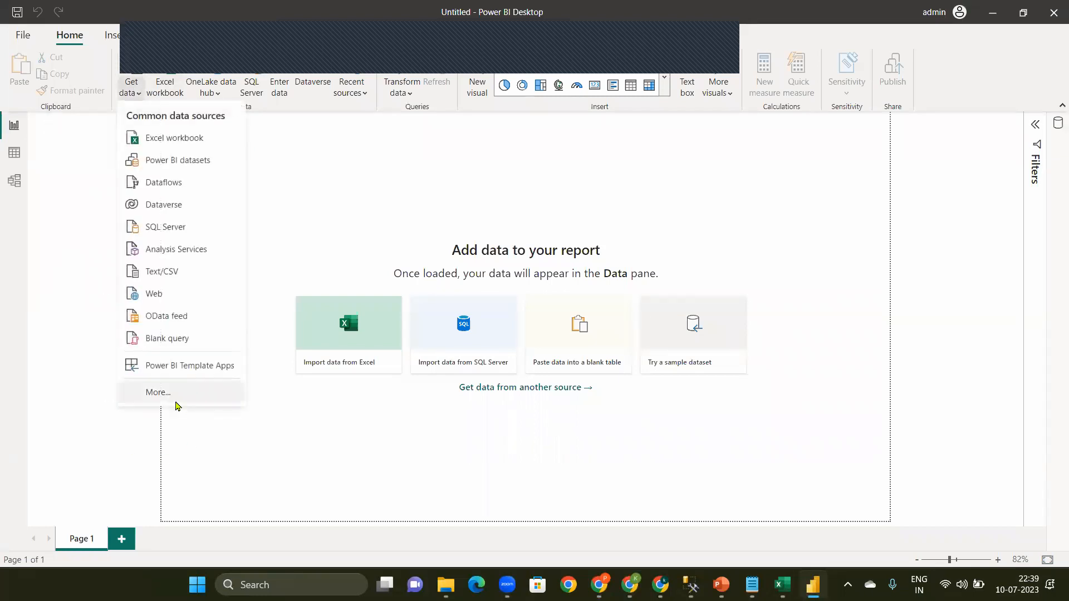
left_click(174, 402)
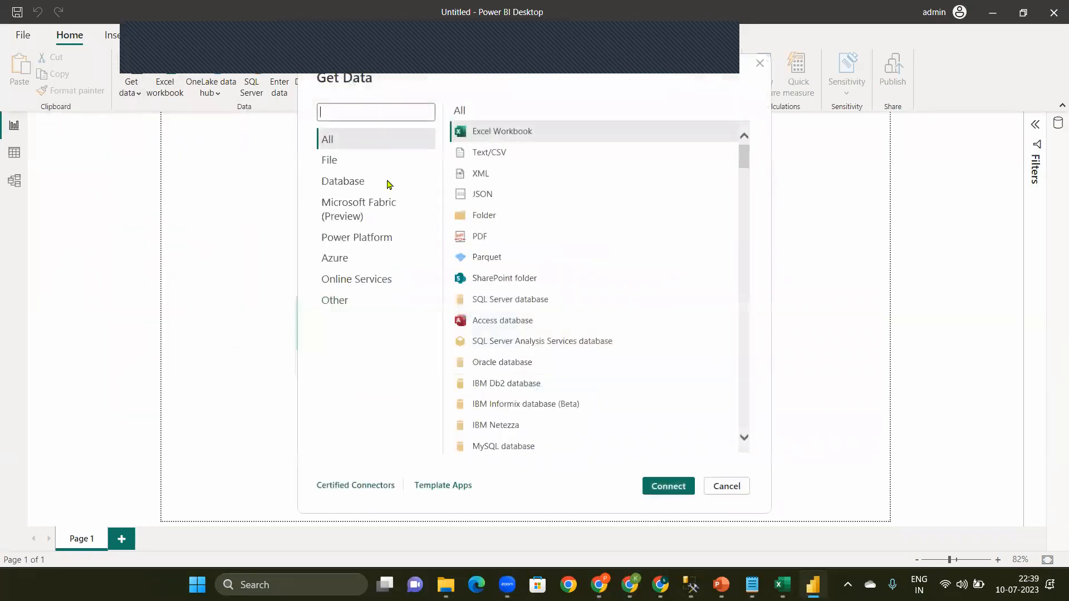
left_click(334, 263)
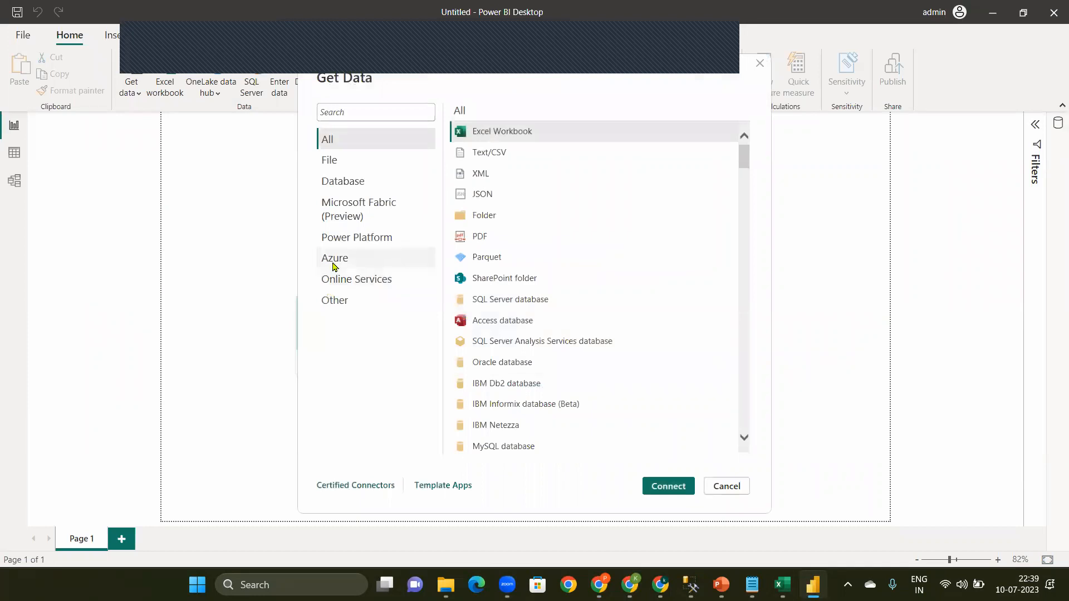
left_click(538, 131)
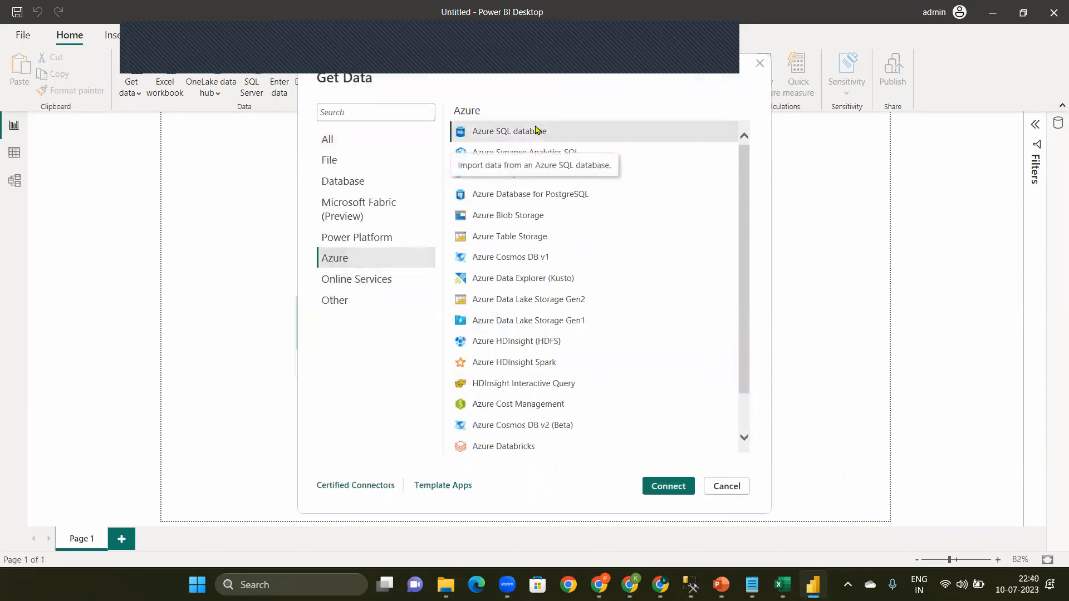
left_click(675, 488)
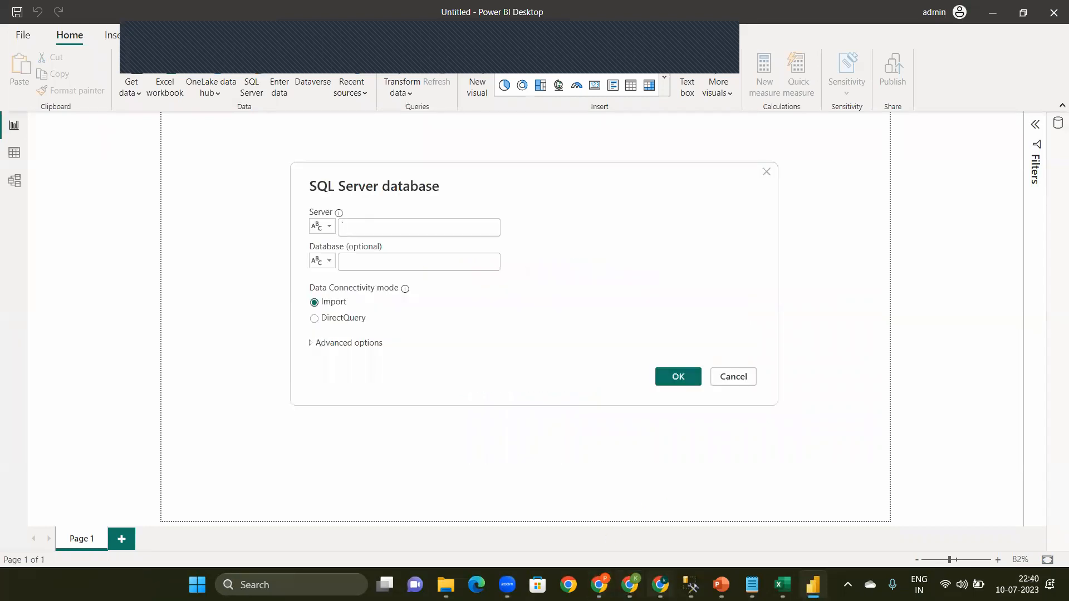
Step: Copy the server name kkpbtss.database.windows.net from the Azure portal and paste it as the server in Power BI Desktop
left_click(630, 585)
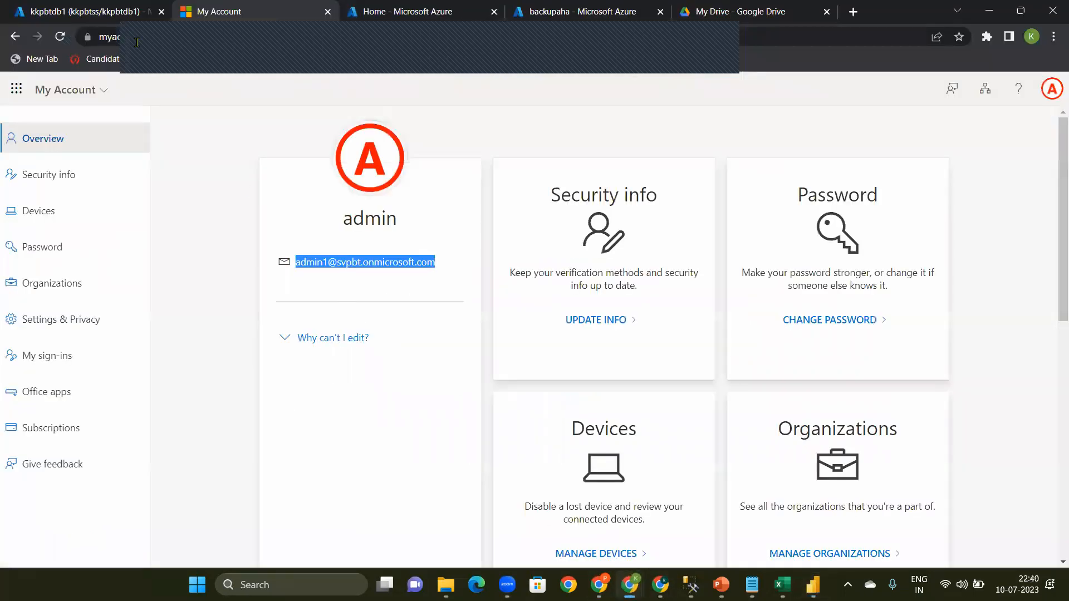
left_click(103, 11)
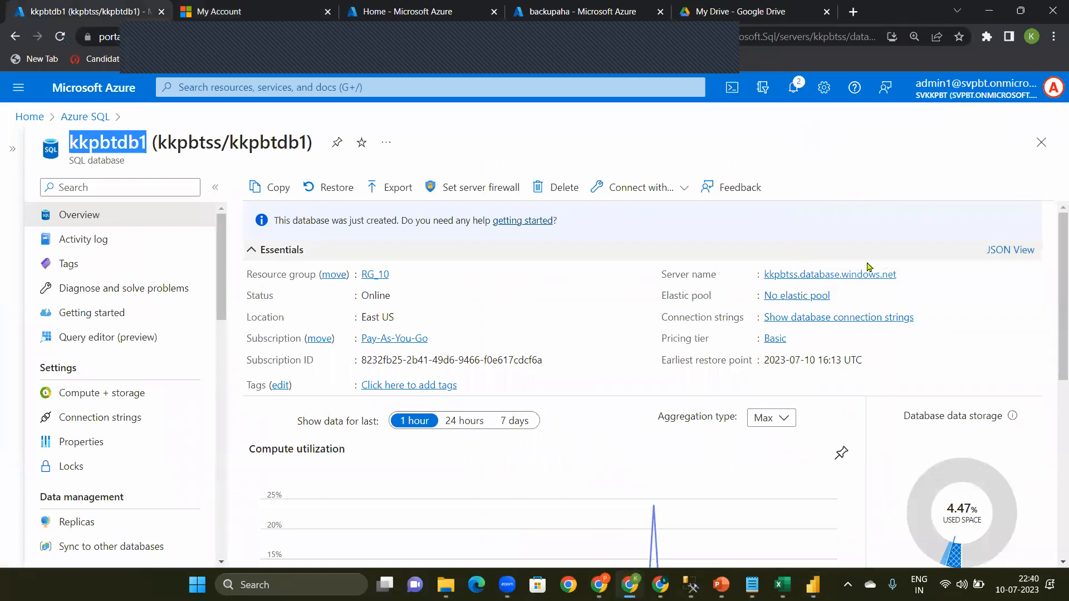
left_click(905, 274)
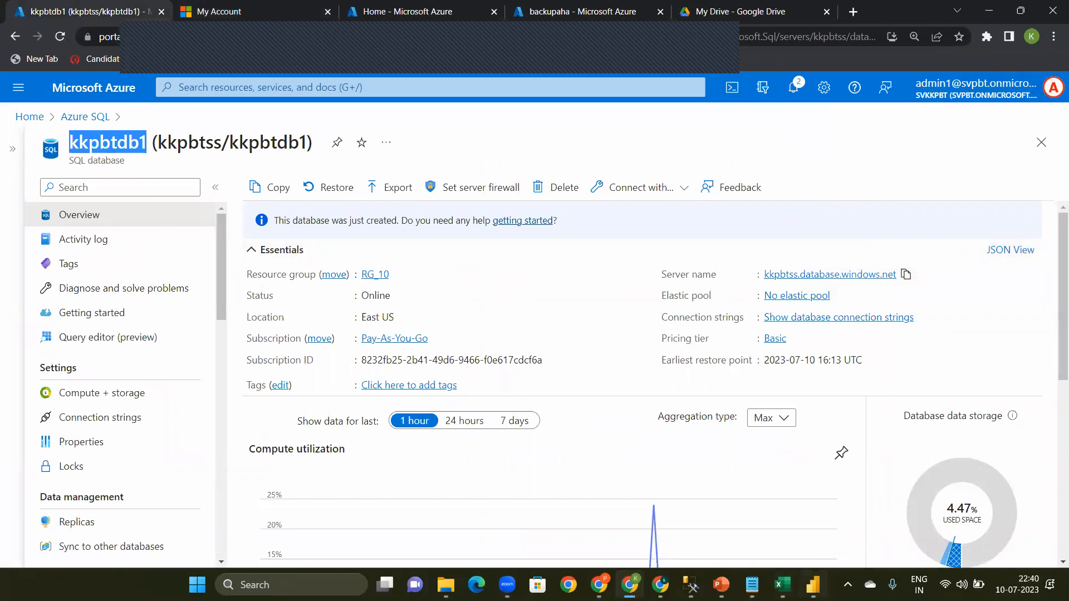
left_click(814, 584)
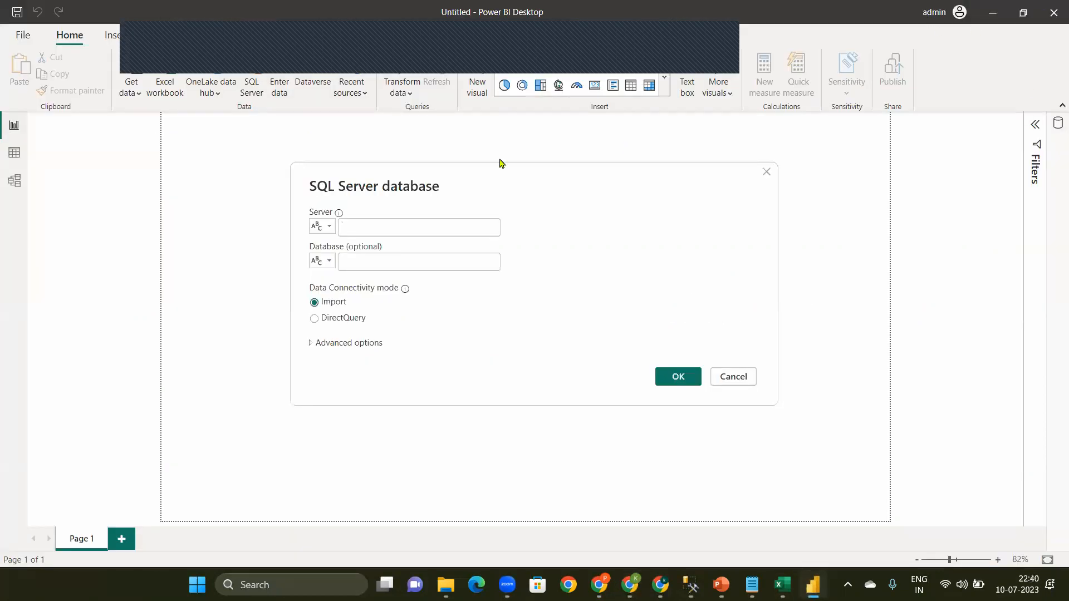
left_click(412, 225)
key("ctrl+v")
Step: Copy the database name kkpbtdb1 from the Azure portal, try to connect to it in Import mode, and cancel the connection settings
left_click(394, 262)
left_click(630, 585)
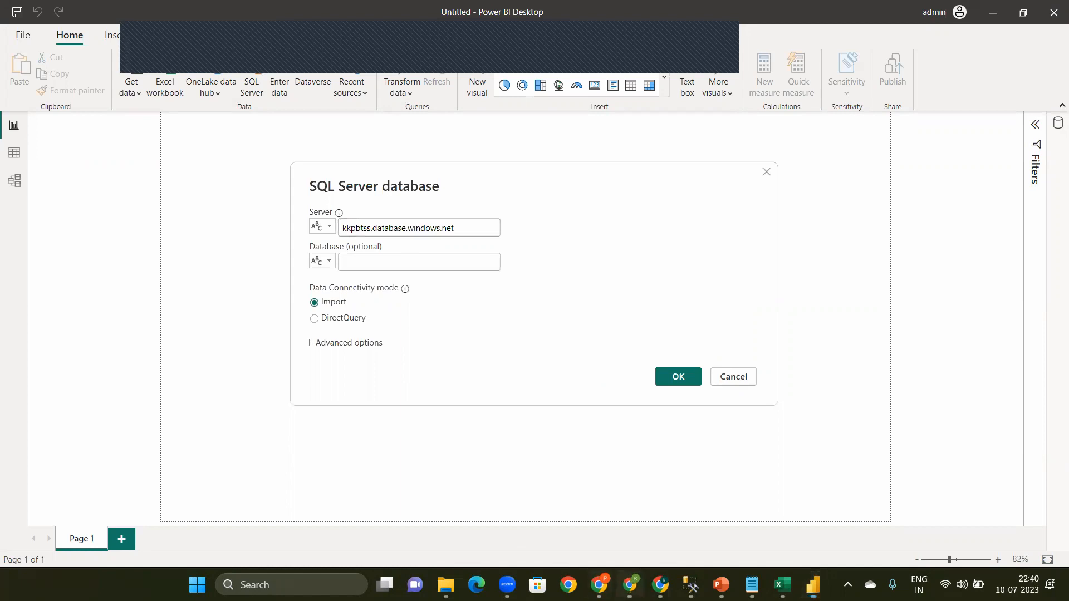
double_click(142, 144)
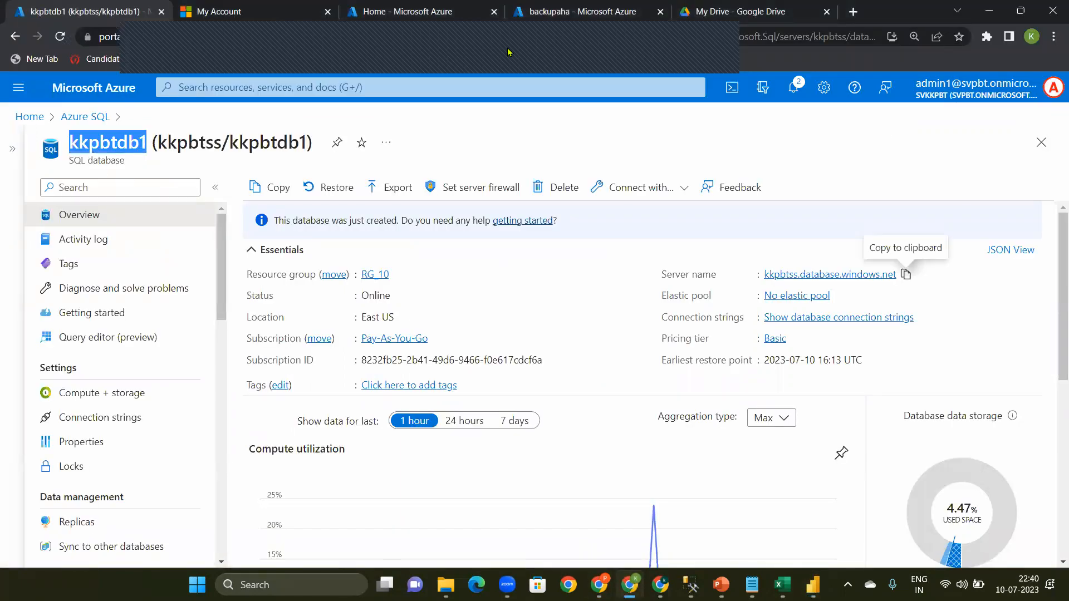
left_click(997, 10)
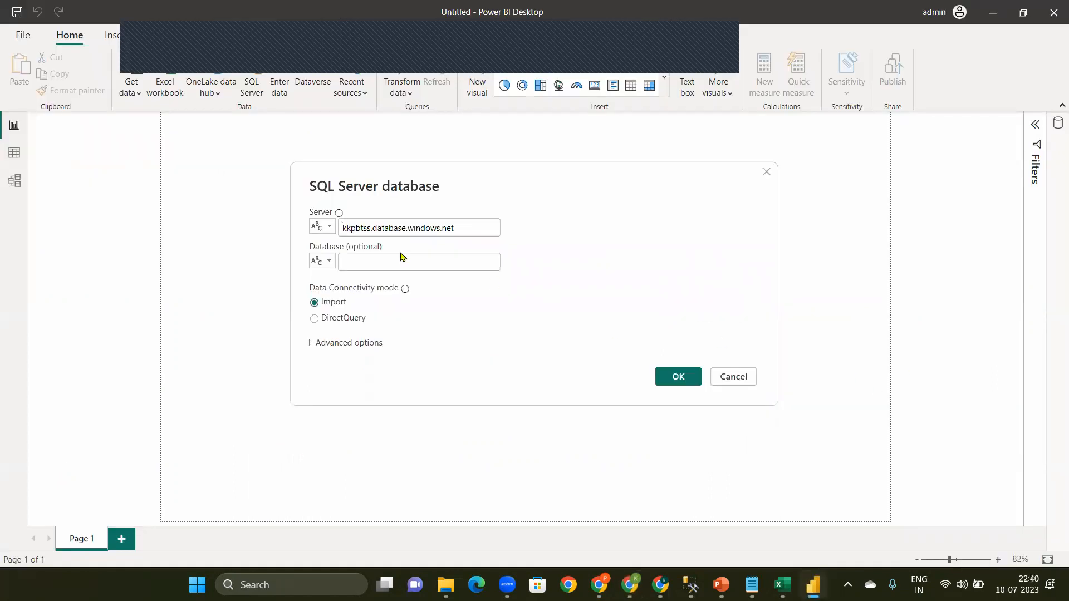
left_click(398, 258)
key("ctrl+v")
left_click(665, 376)
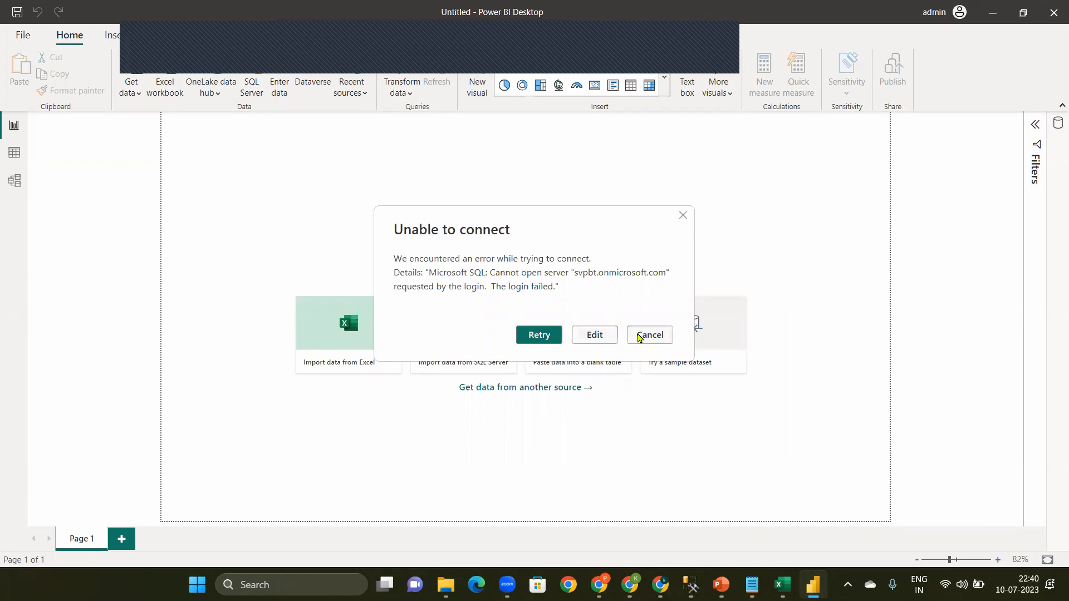
left_click(594, 336)
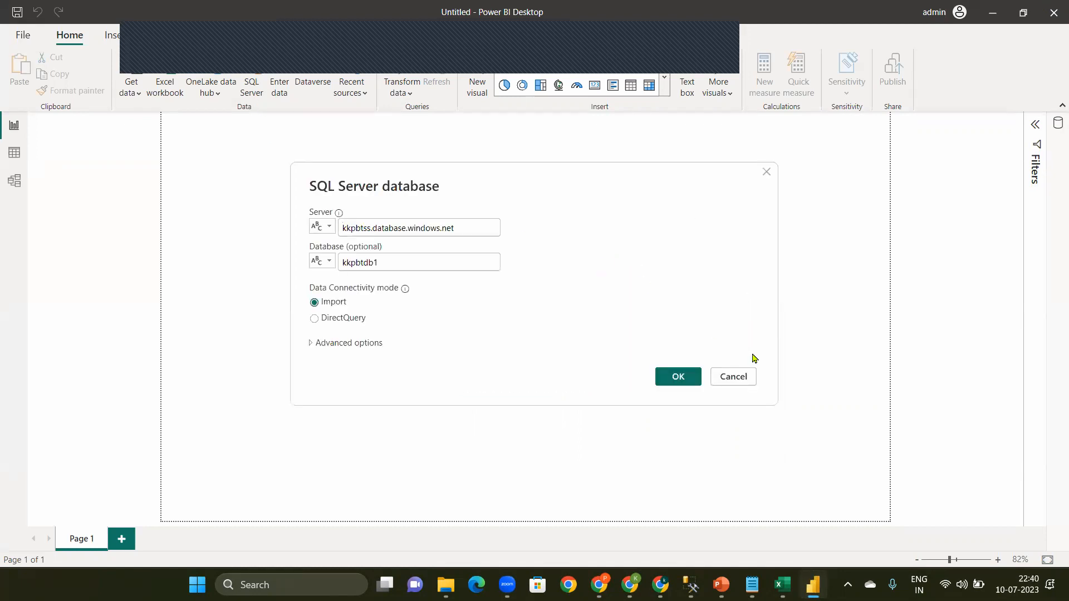
left_click(718, 381)
Step: Open the data source settings and look through the data sources listed under Global permissions
left_click(352, 86)
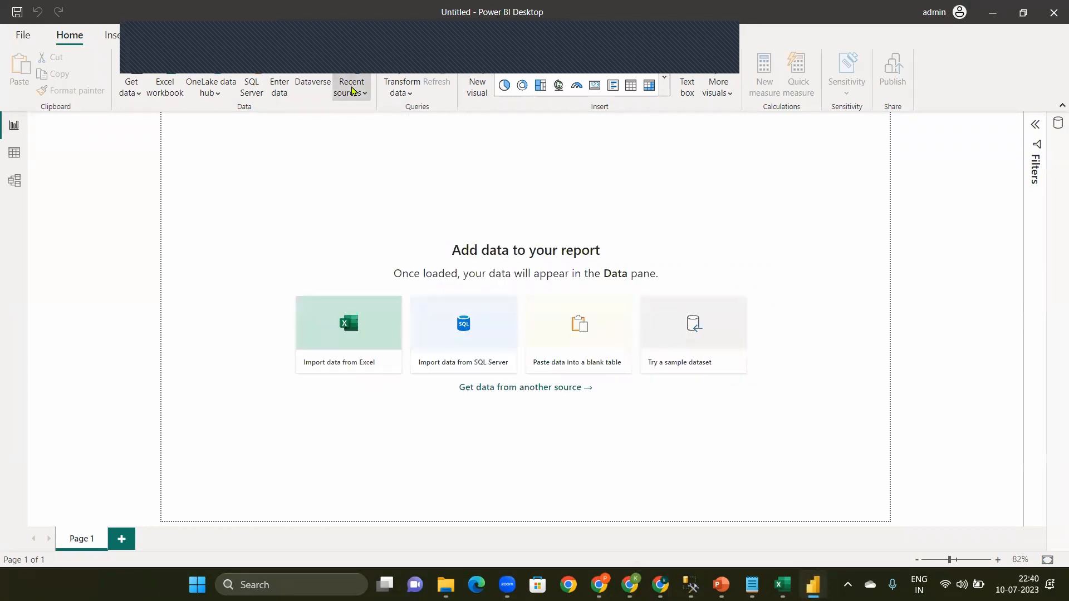
left_click(410, 94)
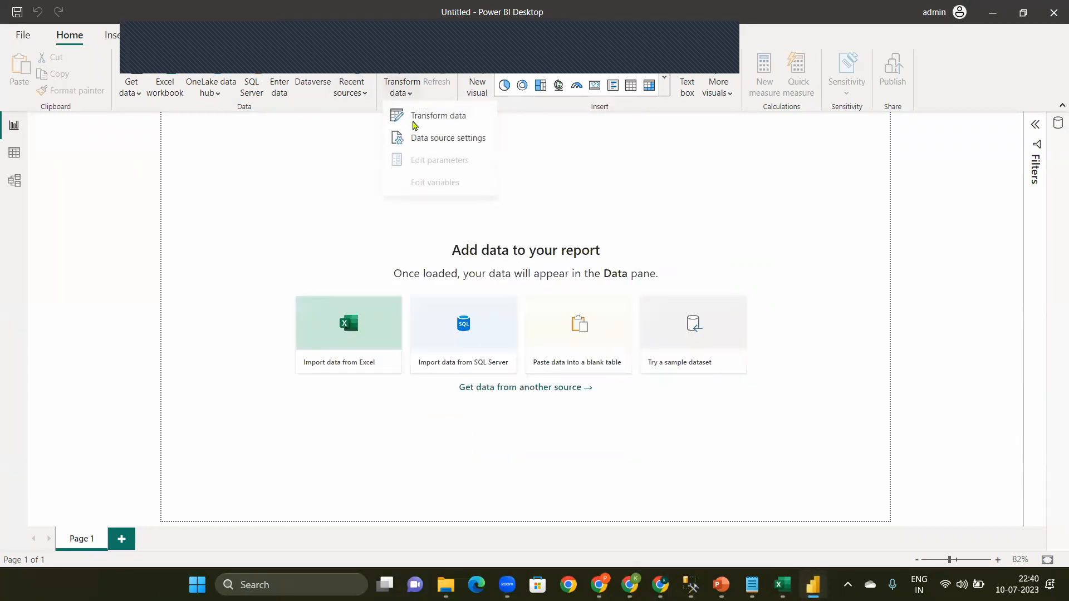
left_click(435, 140)
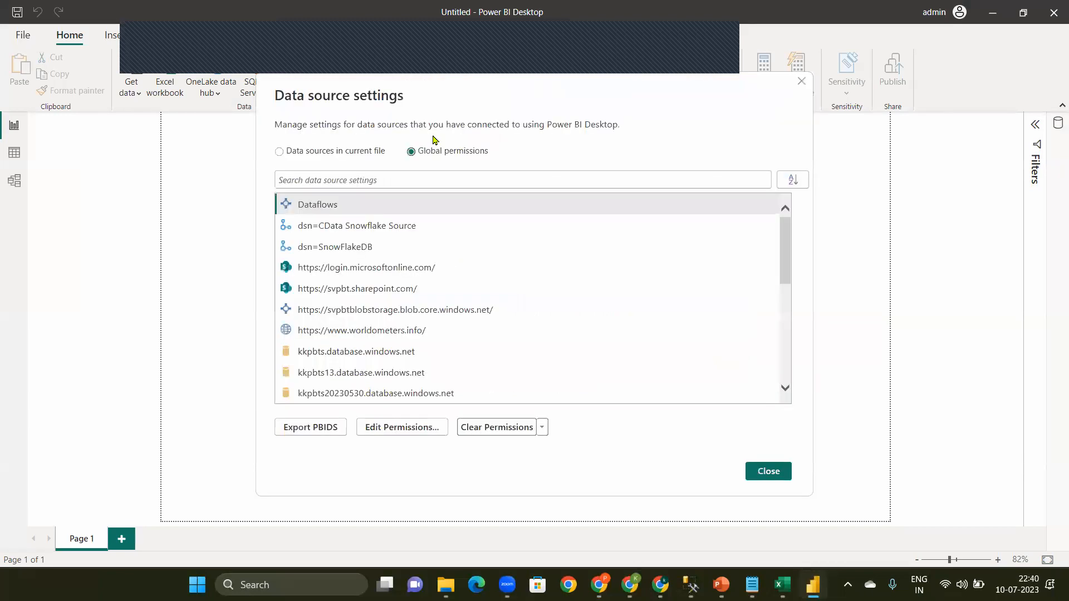
left_click(369, 150)
left_click(446, 153)
left_click_drag(787, 255, 791, 370)
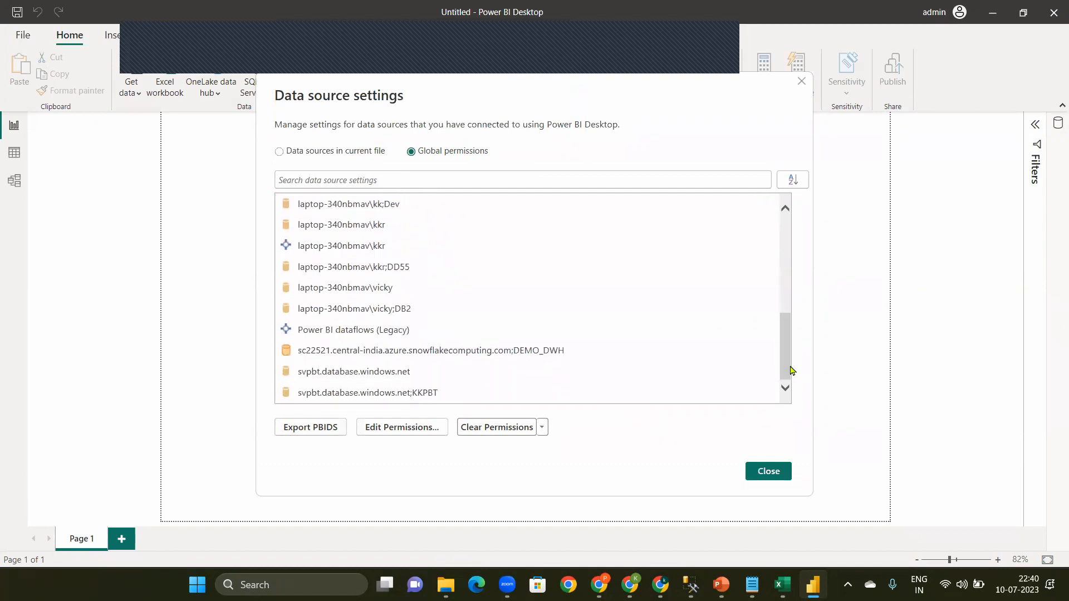
Step: Review the stored permissions of the svpbt.database.windows.net;KKPBT data source and close them
left_click(359, 400)
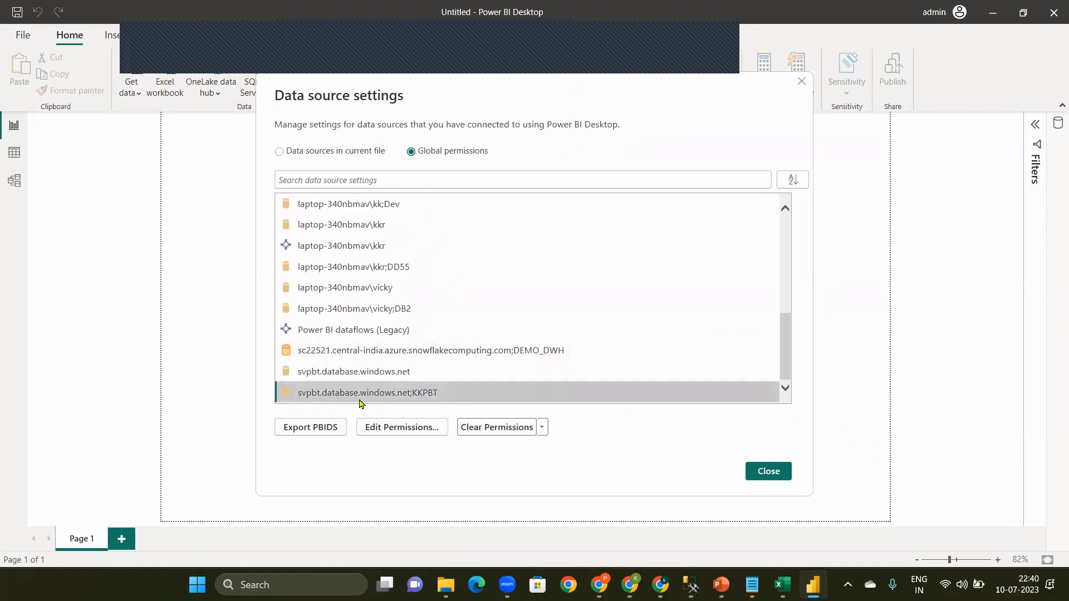
left_click(392, 428)
left_click(649, 438)
Step: Clear the global permissions stored for the Snowflake data source ending in DEMO_DWH and confirm the deletion
left_click(409, 400)
left_click(361, 330)
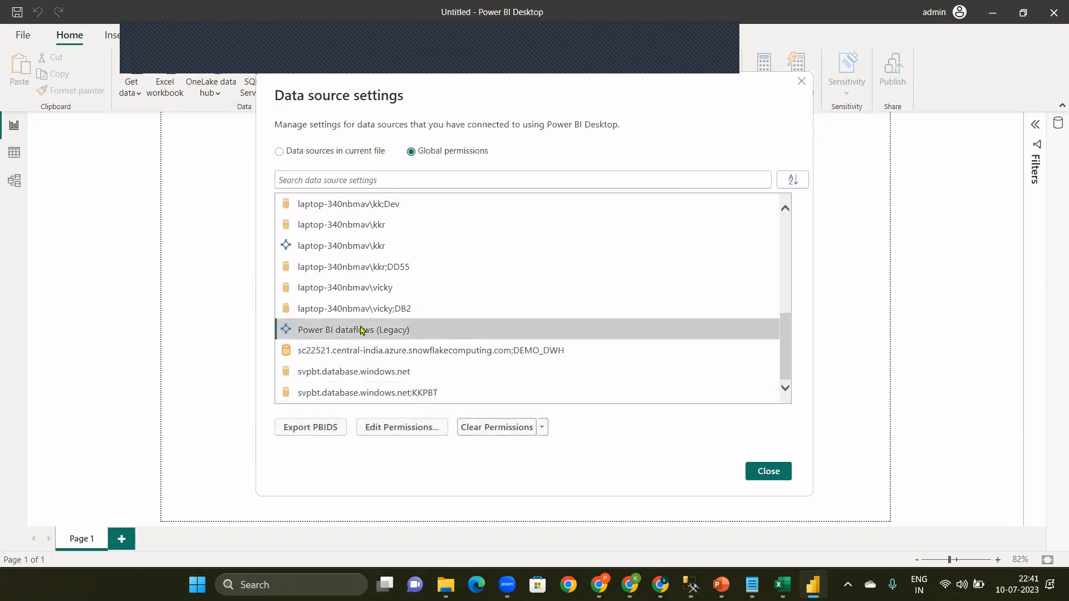
left_click(462, 359)
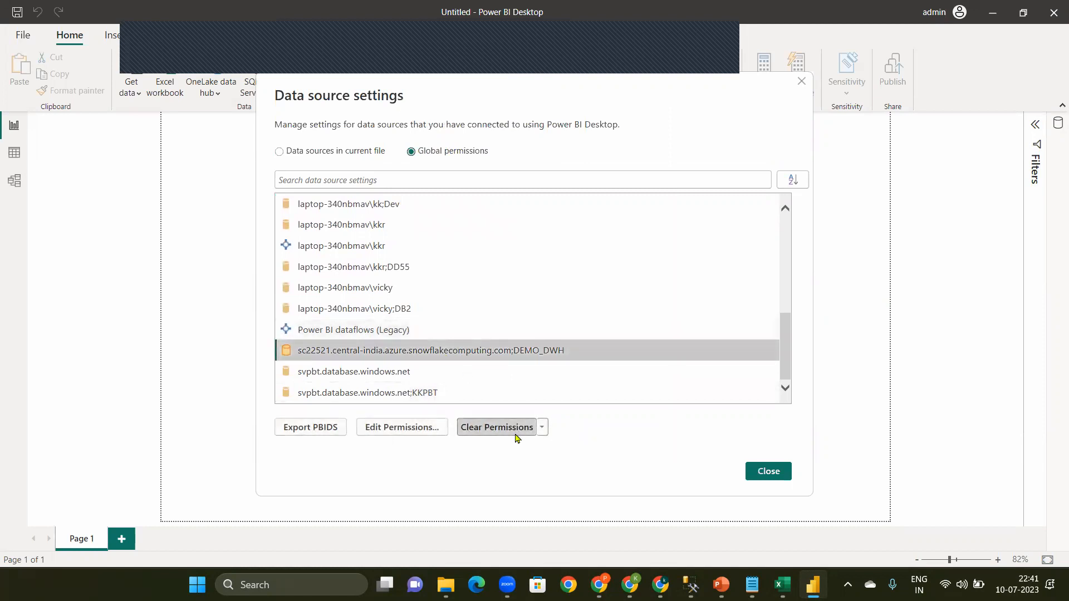
left_click(493, 434)
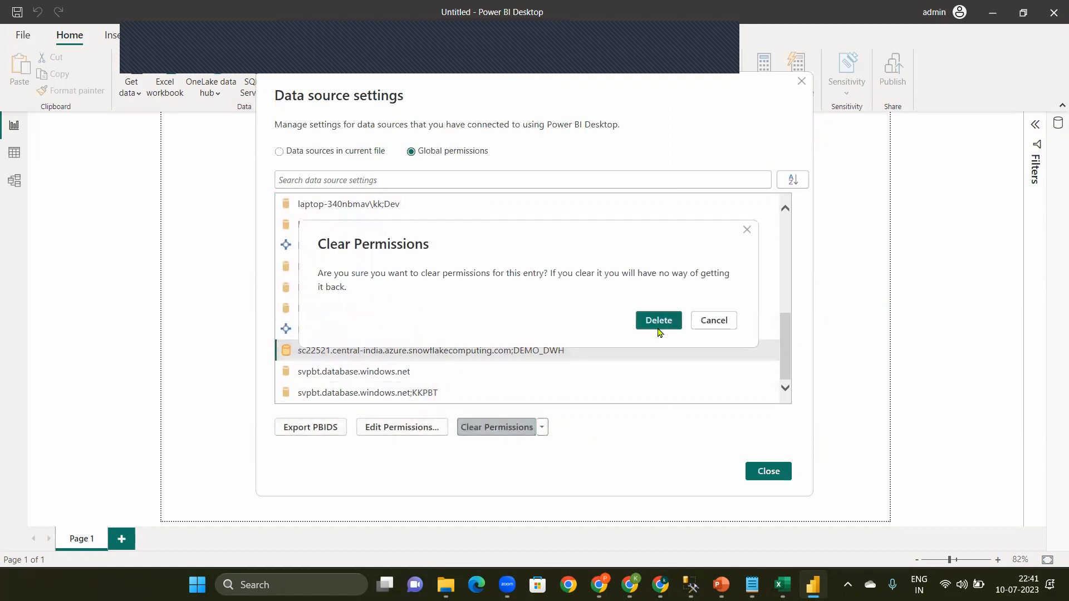
left_click(655, 321)
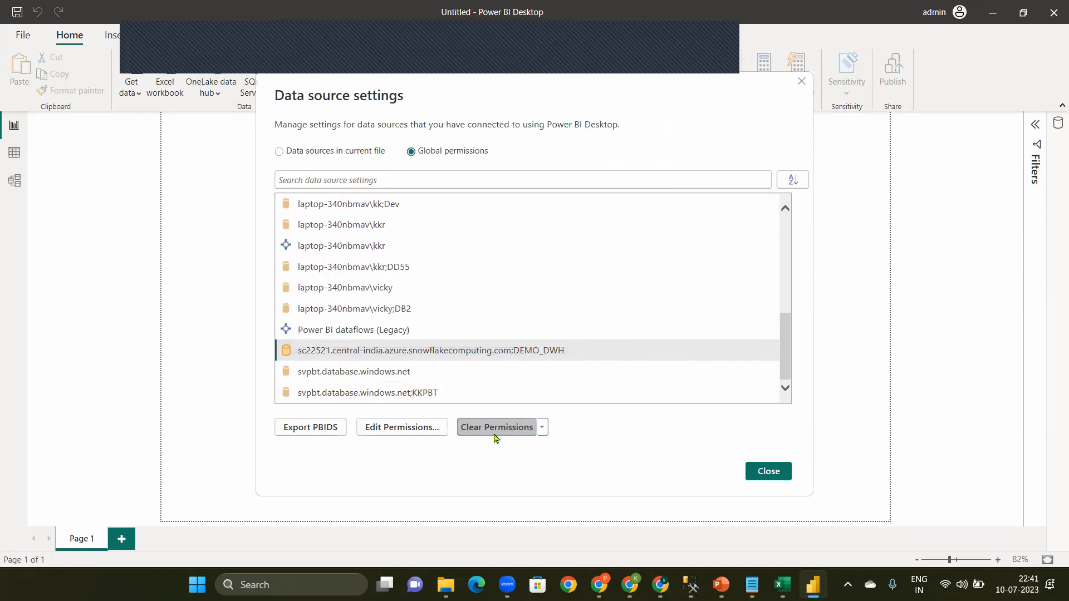
Step: Clear the global permissions stored for the Dataflows and dsn=CData Snowflake Source data sources, confirming each deletion
key("Return")
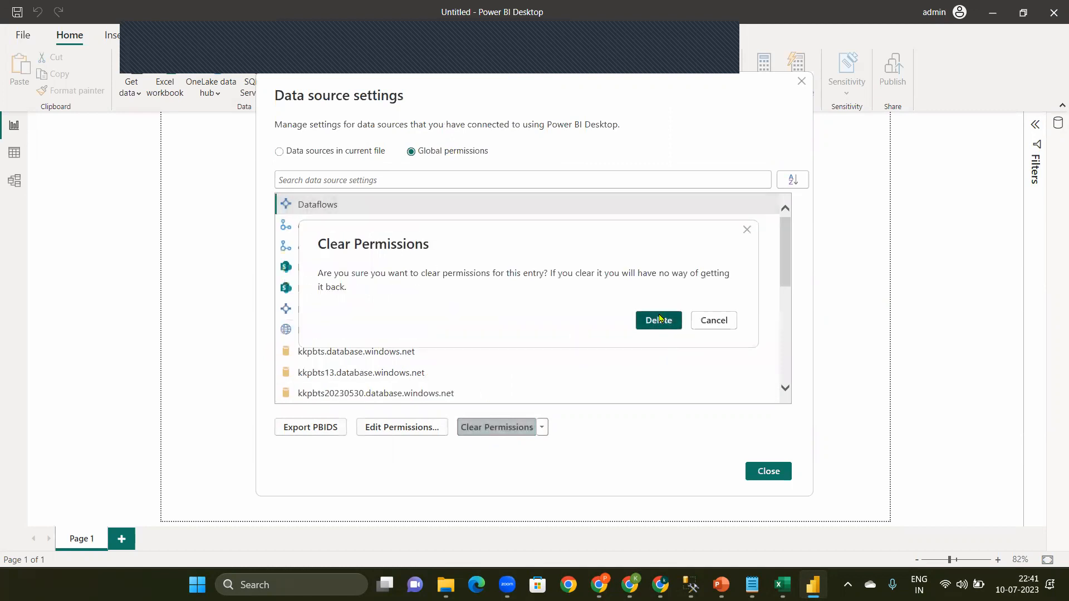
left_click(659, 320)
left_click(507, 428)
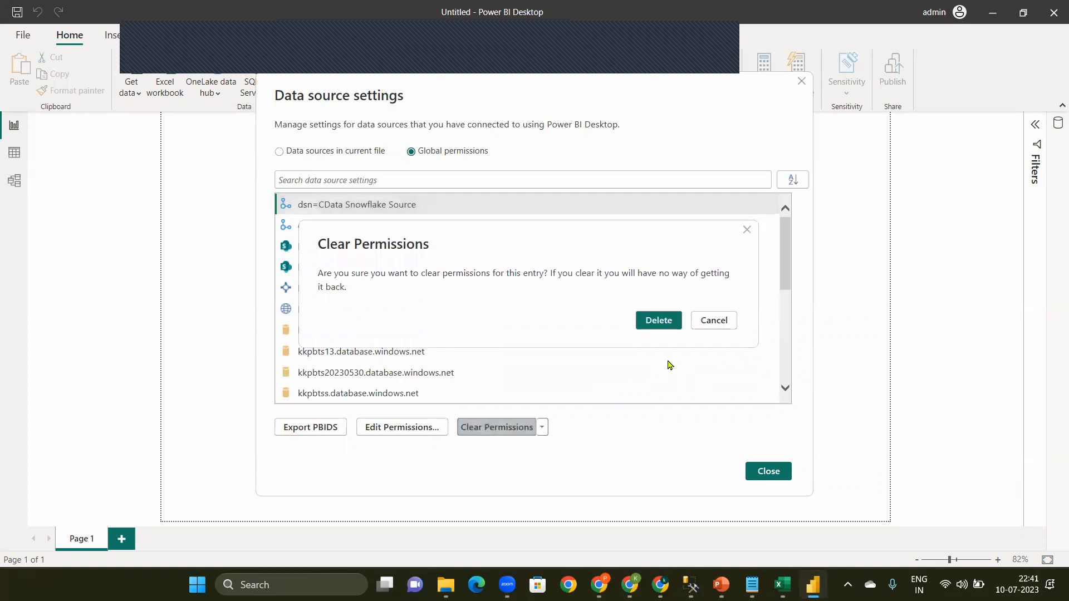
left_click(664, 325)
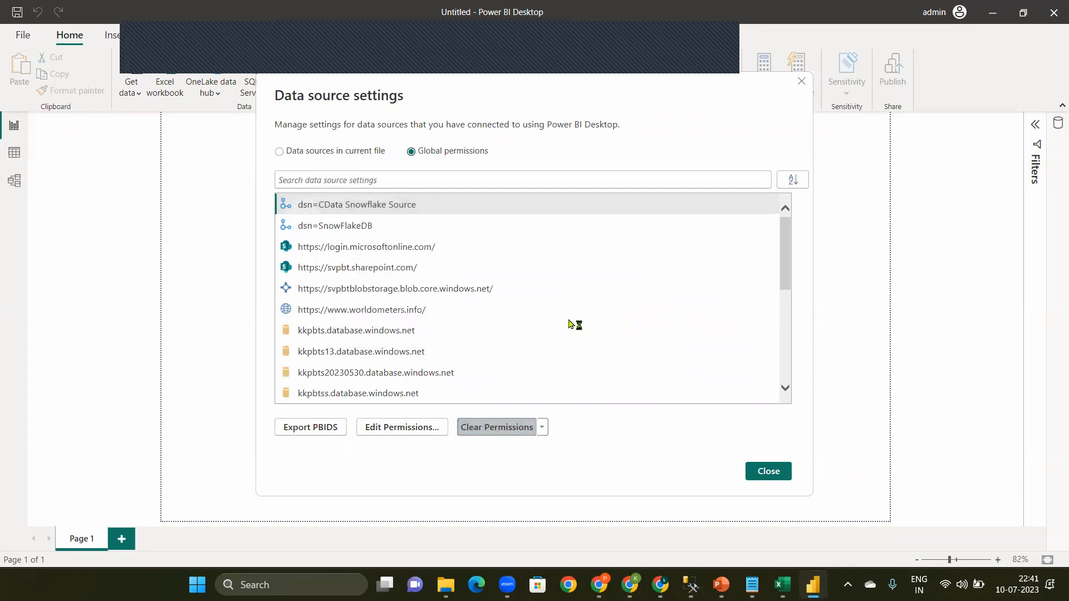
Step: Clear the permissions stored for kkpbts13.database.windows.net and kkpbts20230530.database.windows.net, confirming each deletion
left_click(351, 333)
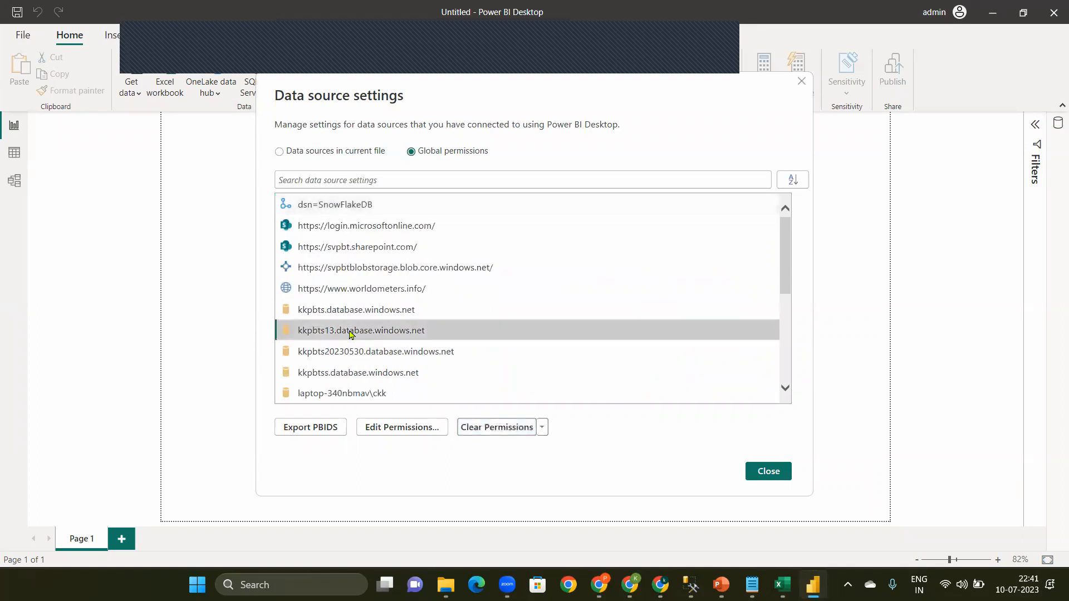
left_click(523, 426)
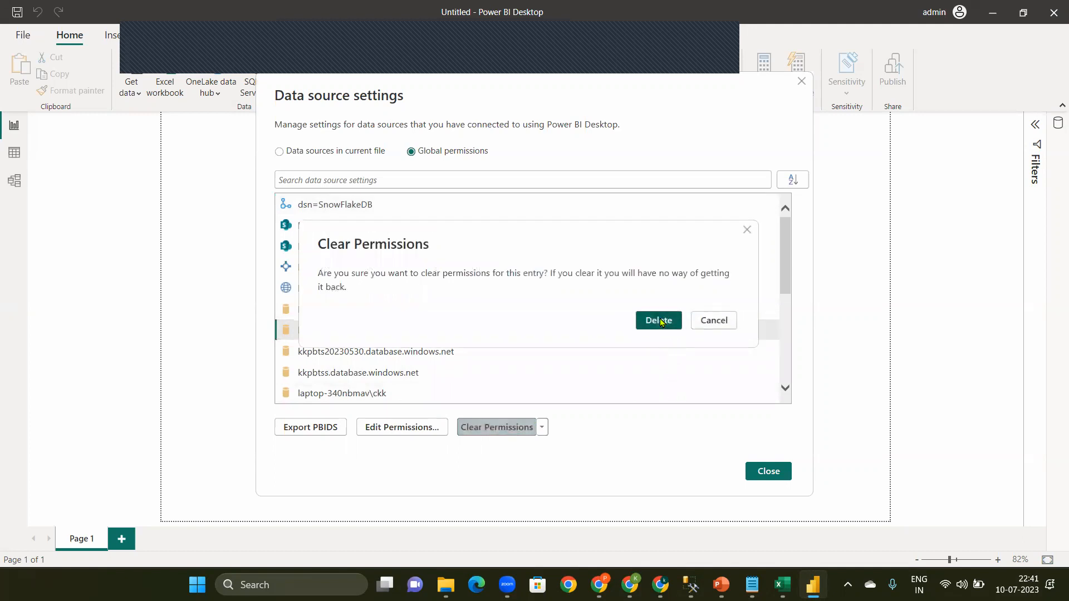
left_click(661, 323)
left_click(355, 334)
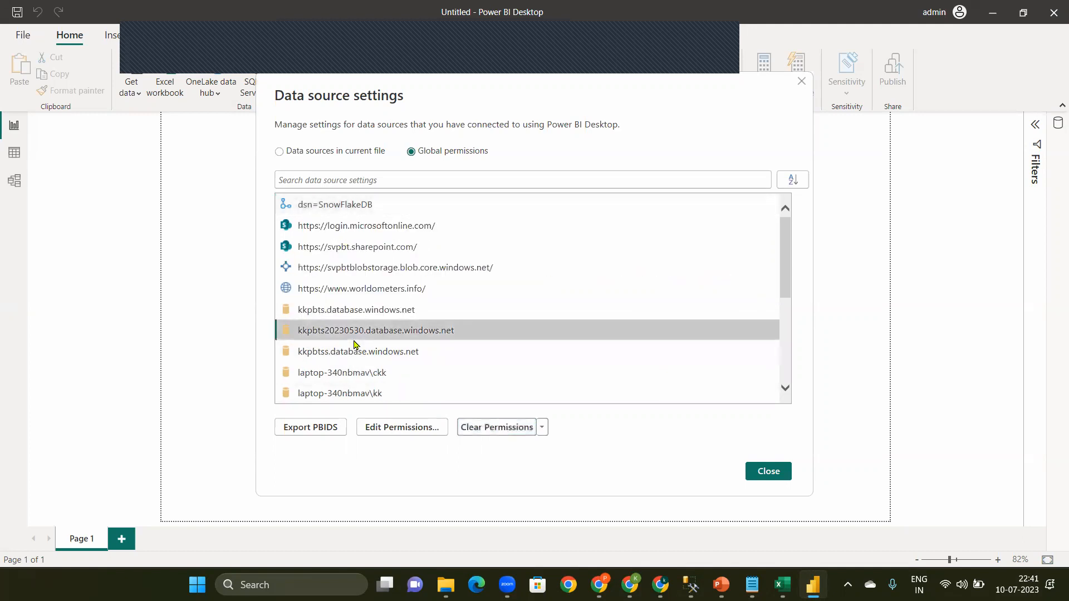
left_click(517, 436)
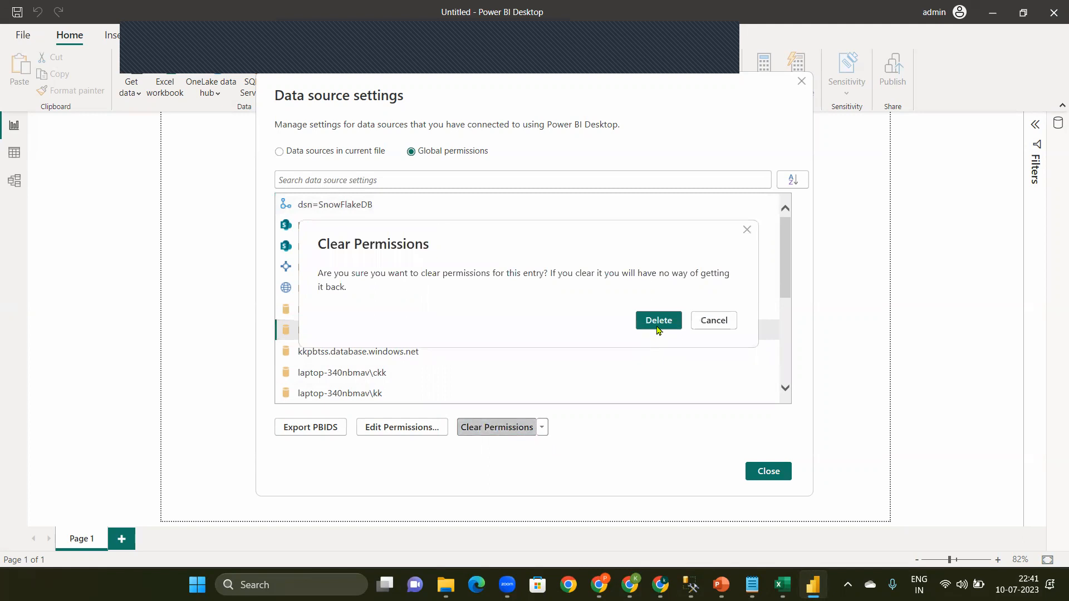
left_click(659, 324)
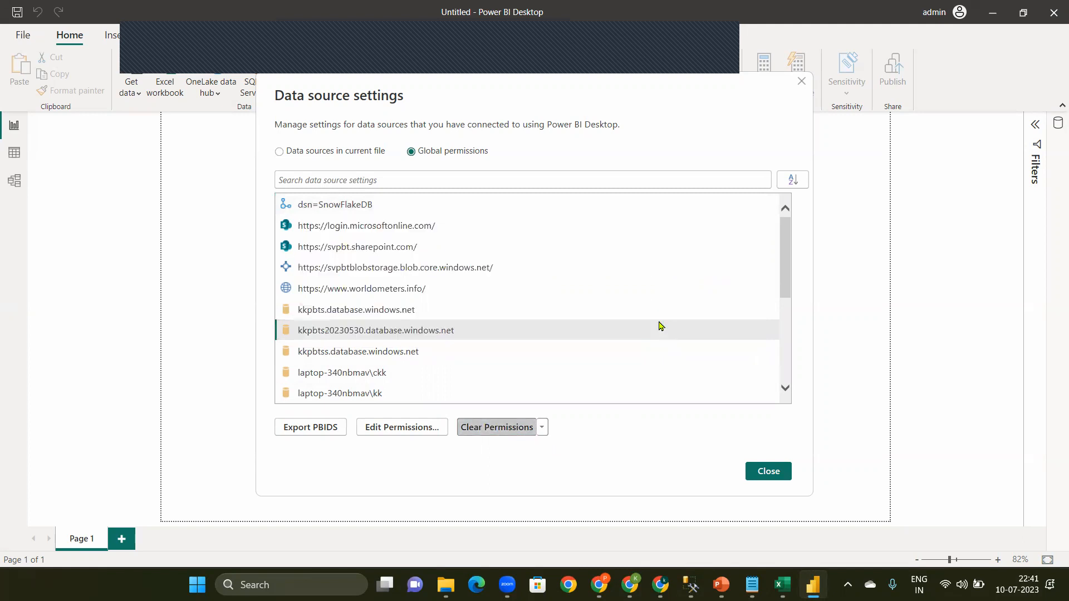
Step: Clear the permissions stored for kkpbts.database.windows.net and kkpbtss.database.windows.net, confirming each deletion
left_click(382, 316)
left_click(508, 427)
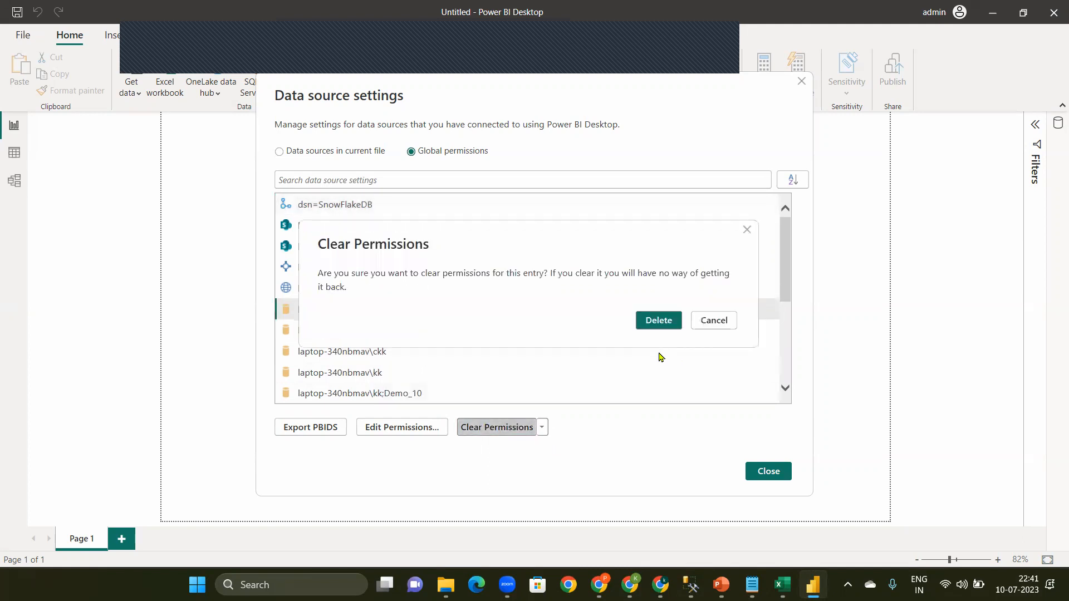
left_click(657, 321)
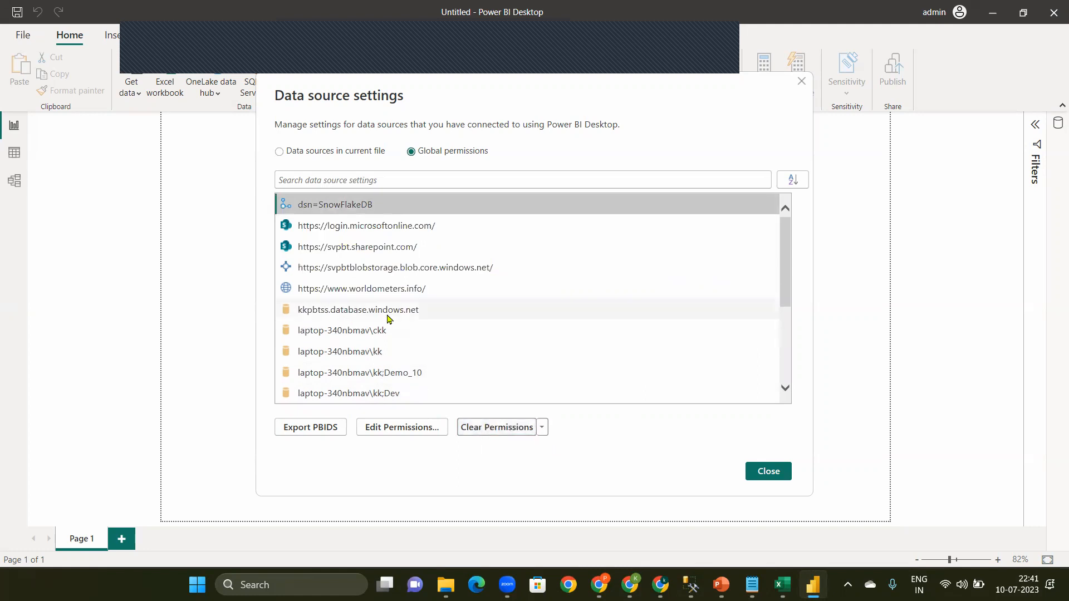
left_click(380, 312)
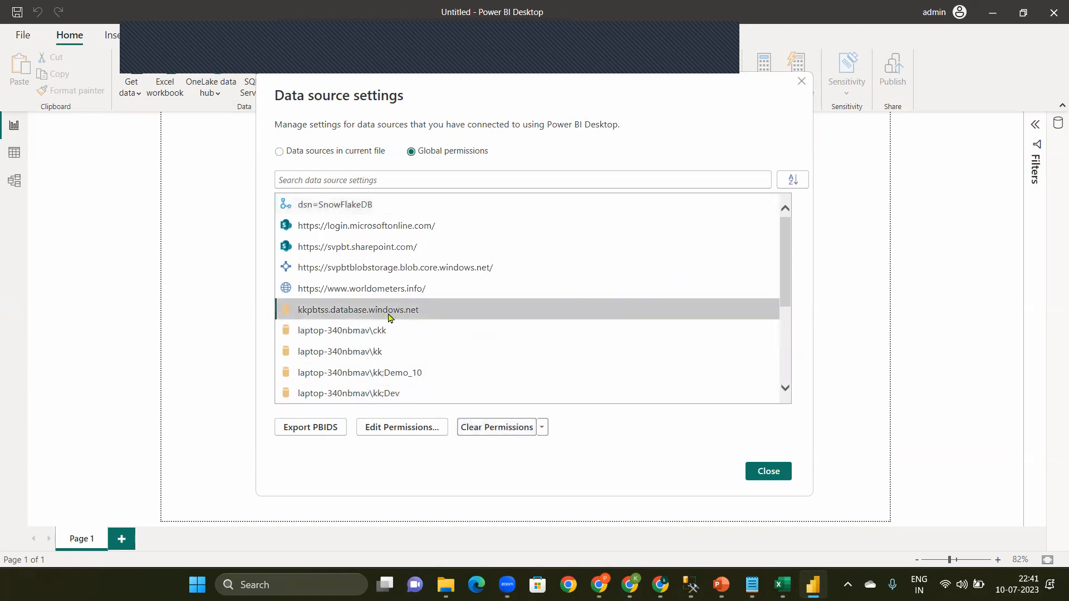
left_click(508, 427)
left_click(642, 322)
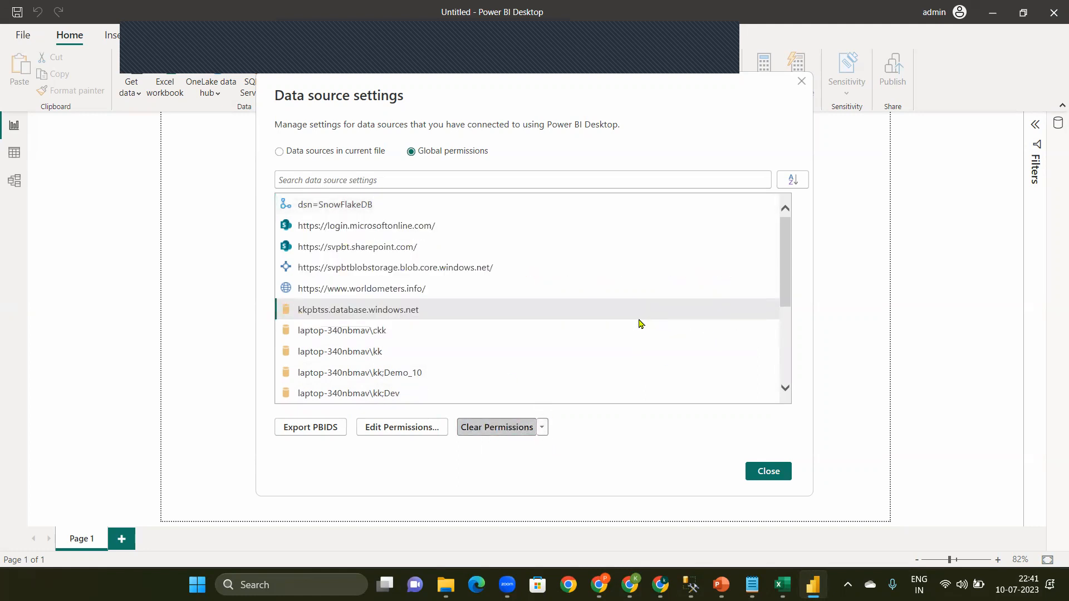
Step: Clear the permissions stored for the svpbt.database.windows.net;KKPBT data source and confirm the deletion
left_click_drag(785, 270, 787, 340)
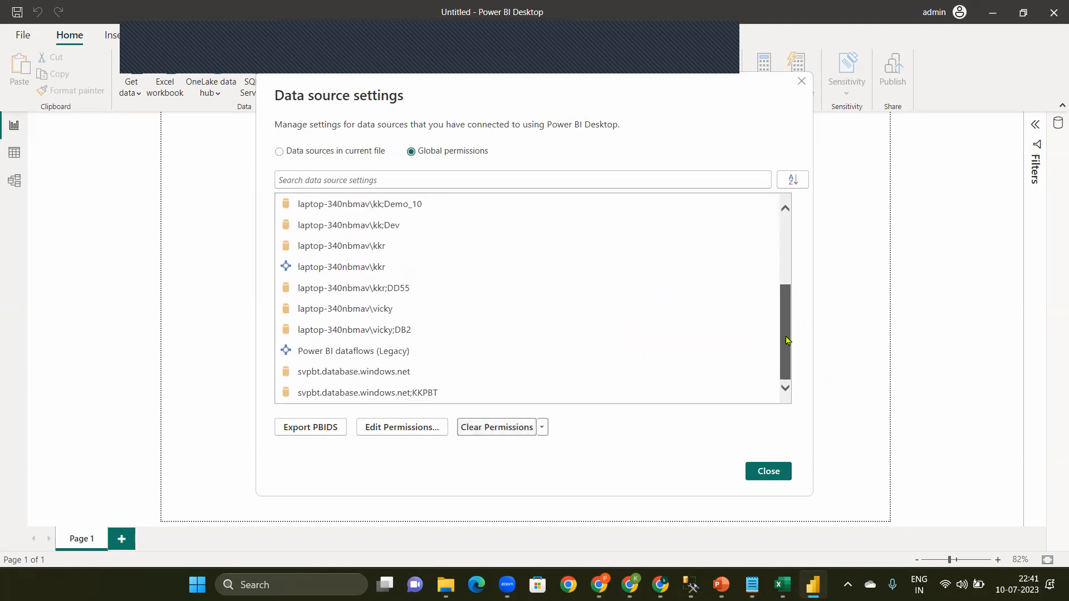
left_click(433, 392)
left_click(511, 427)
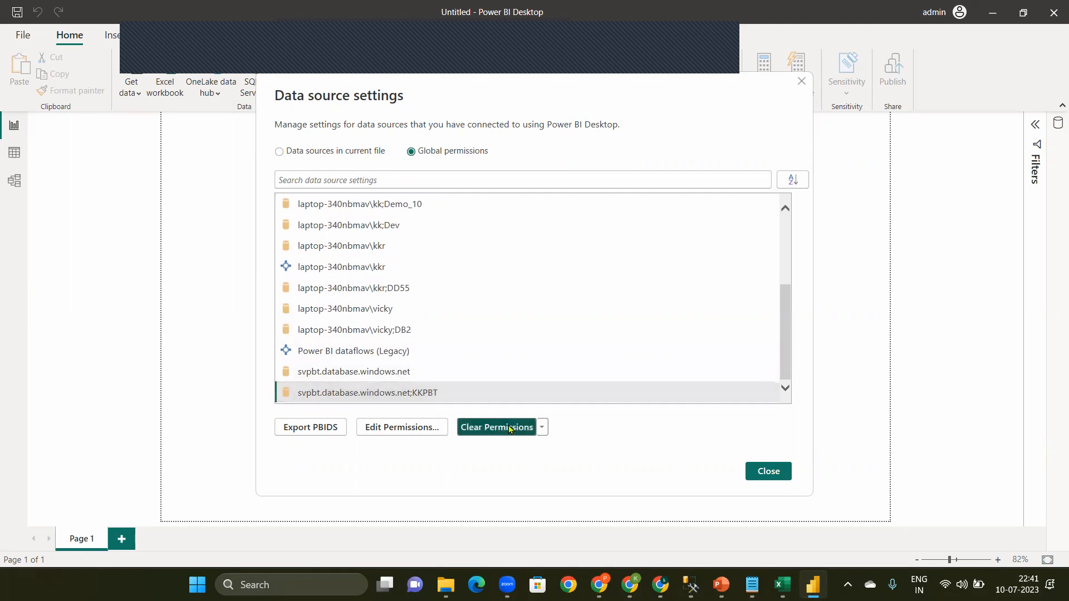
left_click(660, 322)
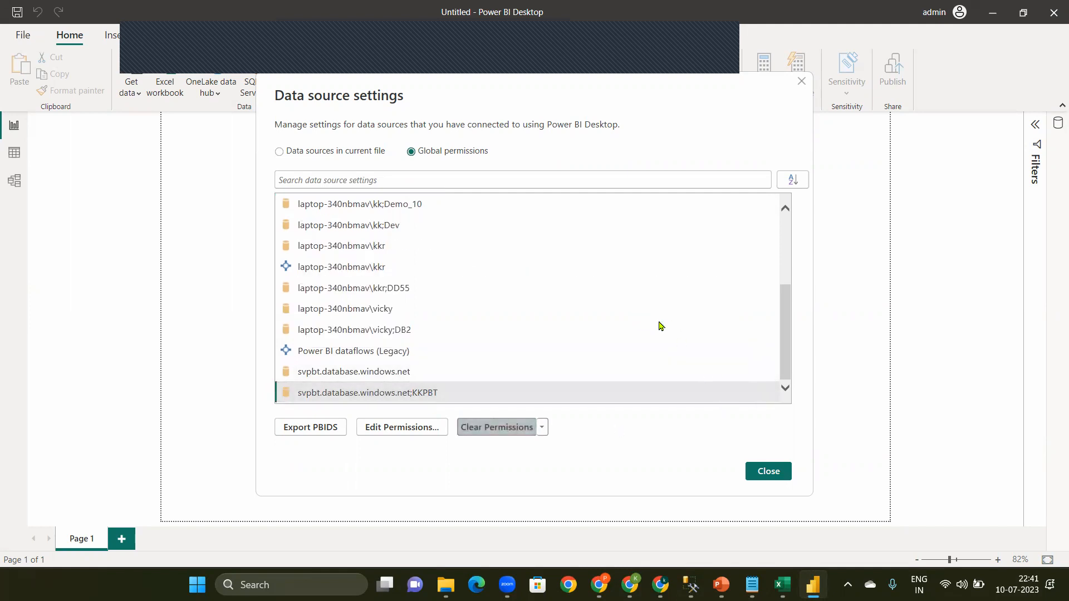
left_click(370, 289)
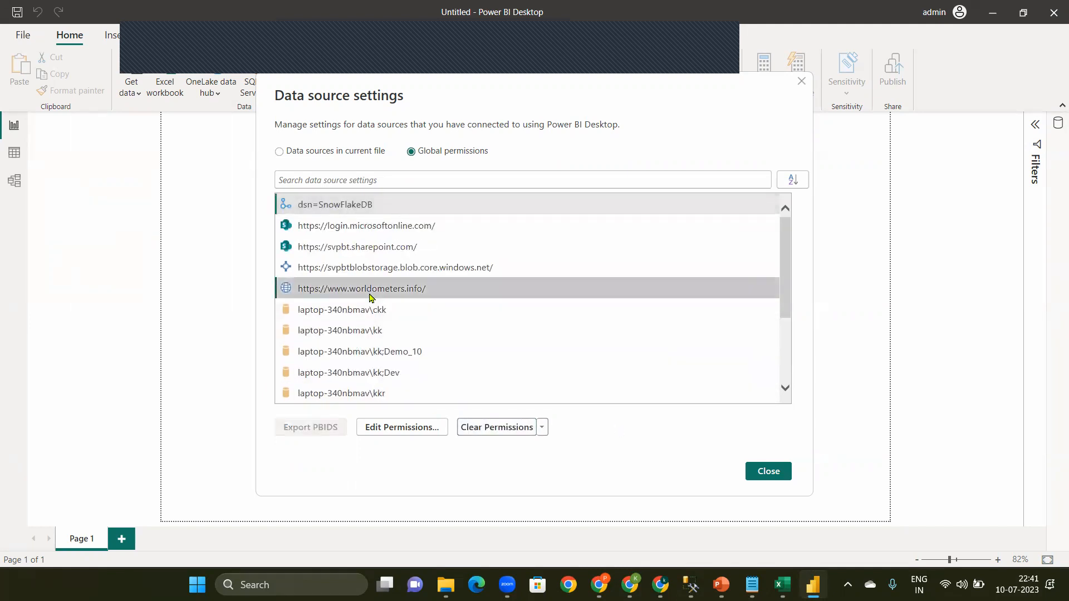
left_click(400, 234)
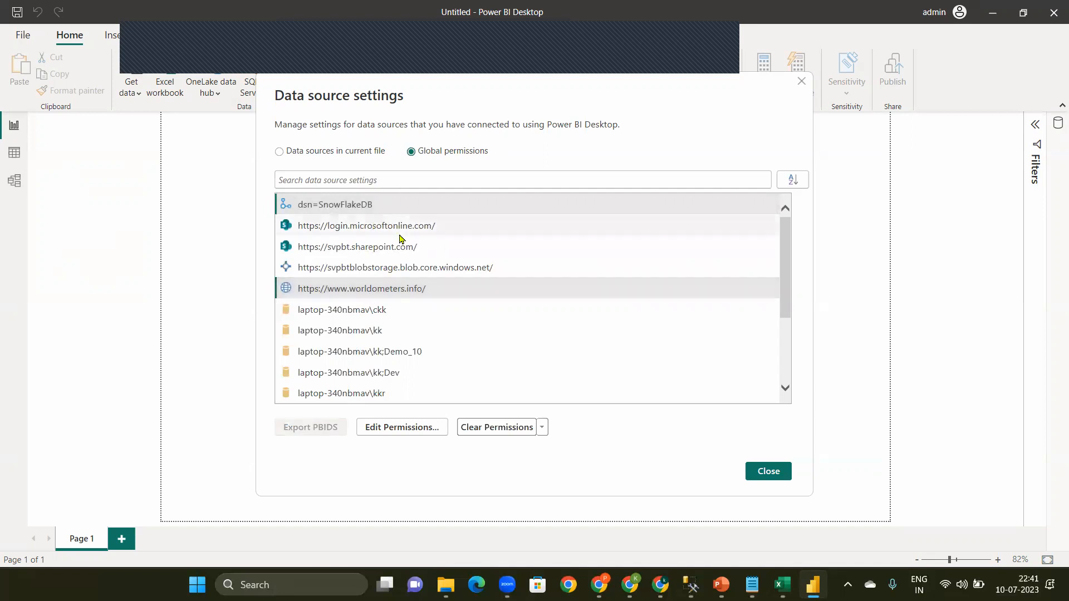
left_click_drag(372, 313, 382, 357)
left_click(503, 428)
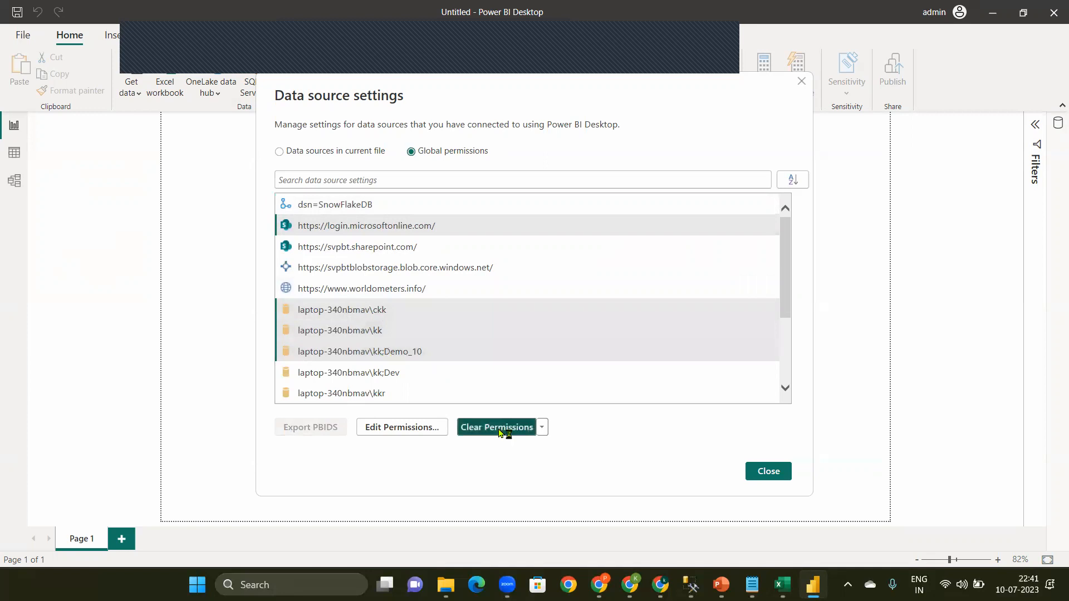
left_click(658, 326)
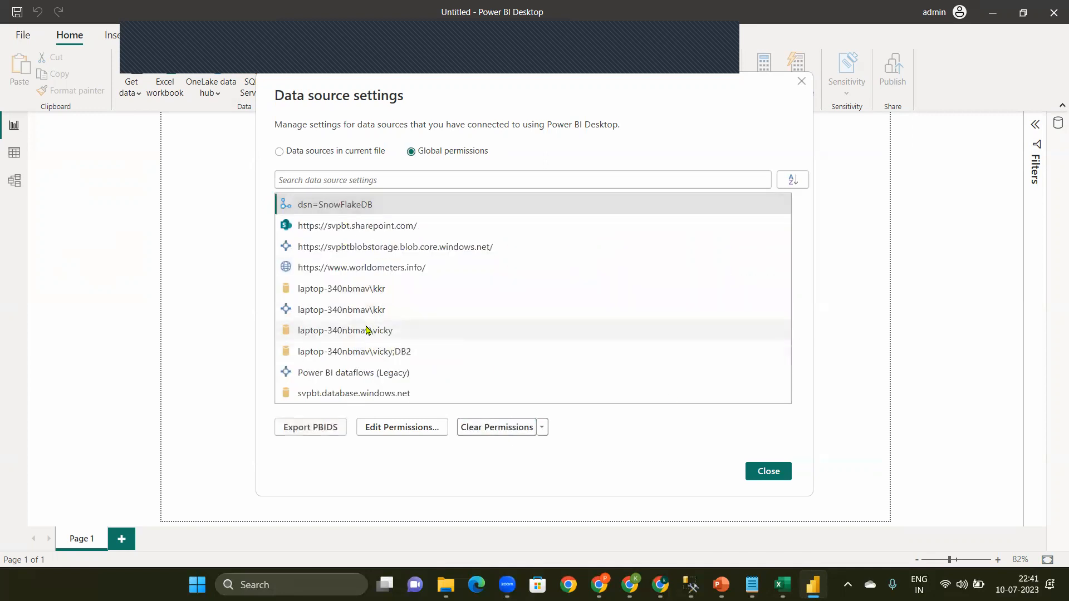
Step: Clear the permissions of the last two laptop-340nbmav entries, Power BI dataflows (Legacy) and svpbt.database.windows.net in one deletion
left_click(366, 330)
left_click(389, 354, "shift")
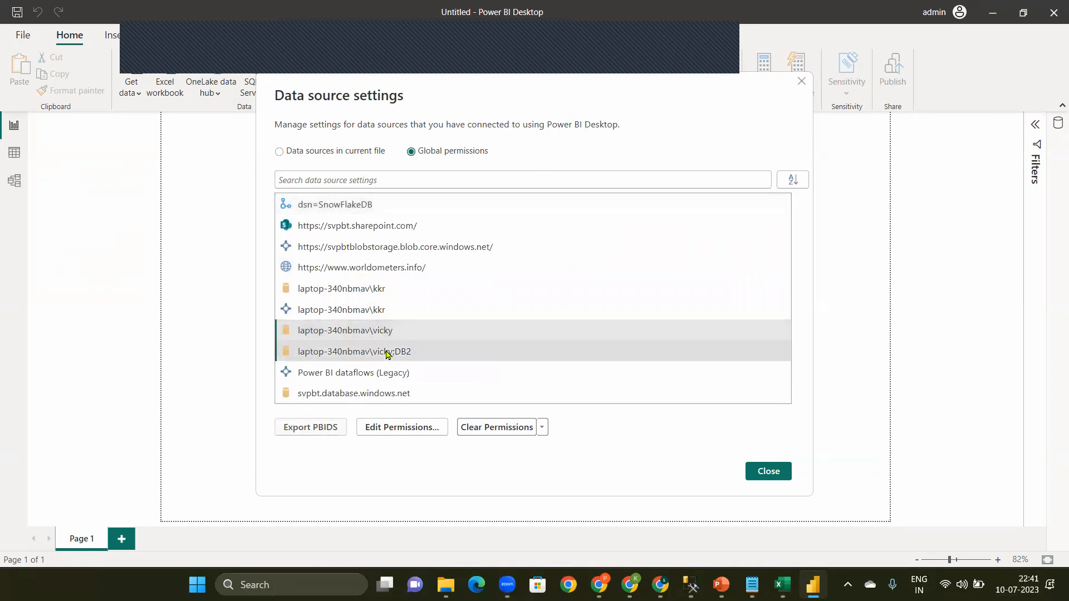
left_click(406, 374, "shift")
left_click(405, 394, "shift")
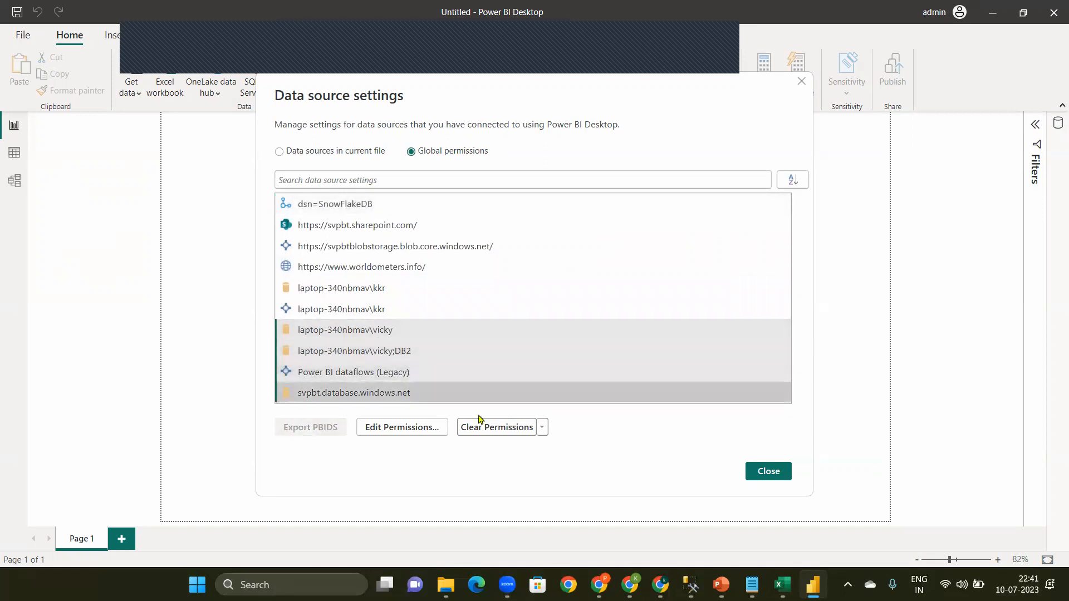
left_click(490, 427)
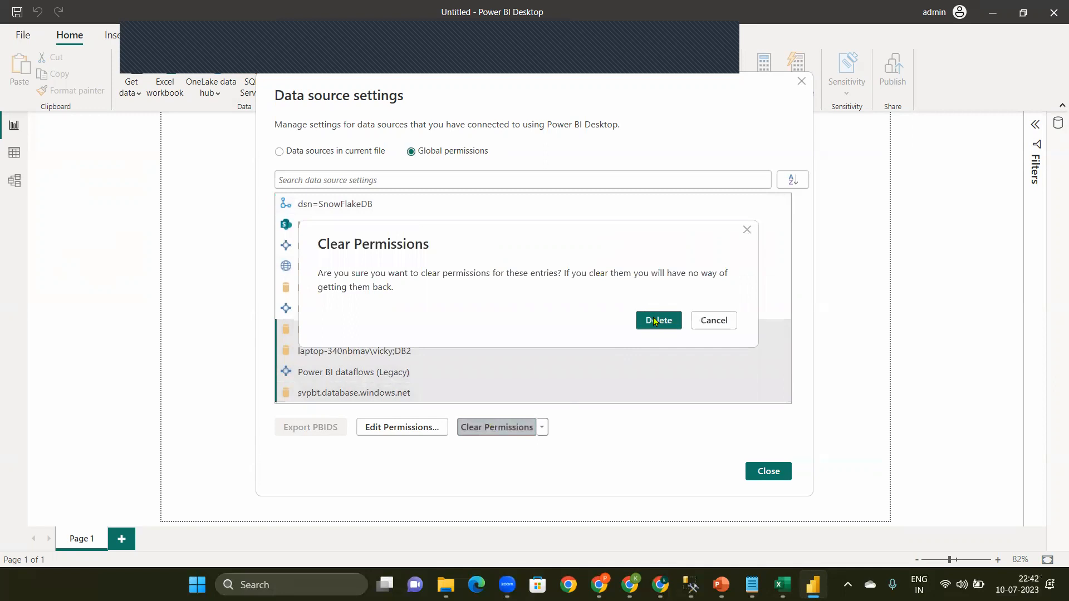
left_click(655, 322)
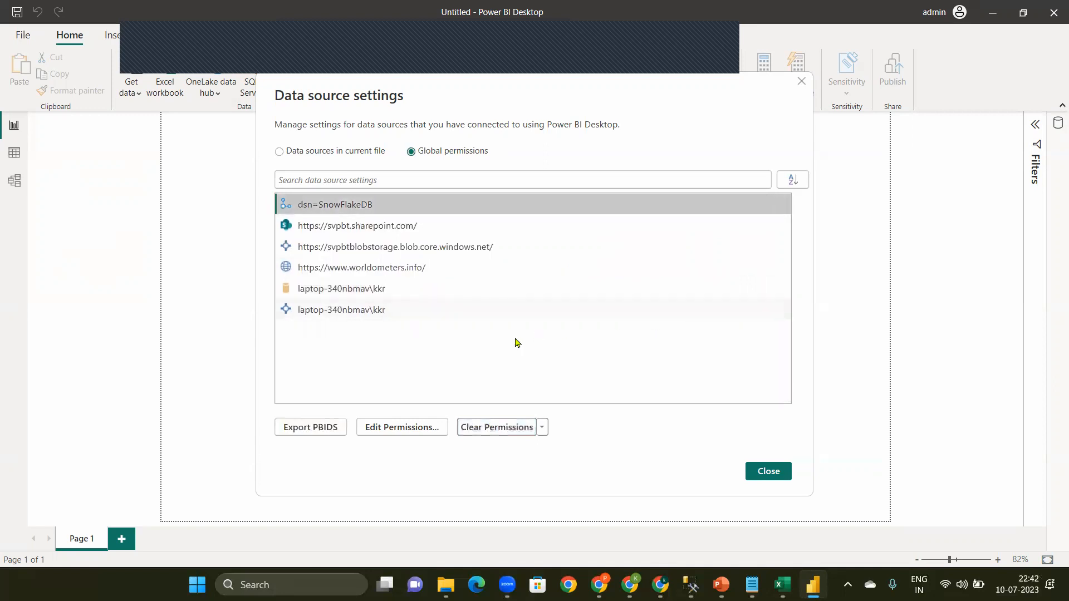
Step: Clear the permissions of all remaining data sources, from dsn=SnowFlakeDB to laptop-340nbmav\kkr, and close the data source settings
left_click(333, 311, "shift")
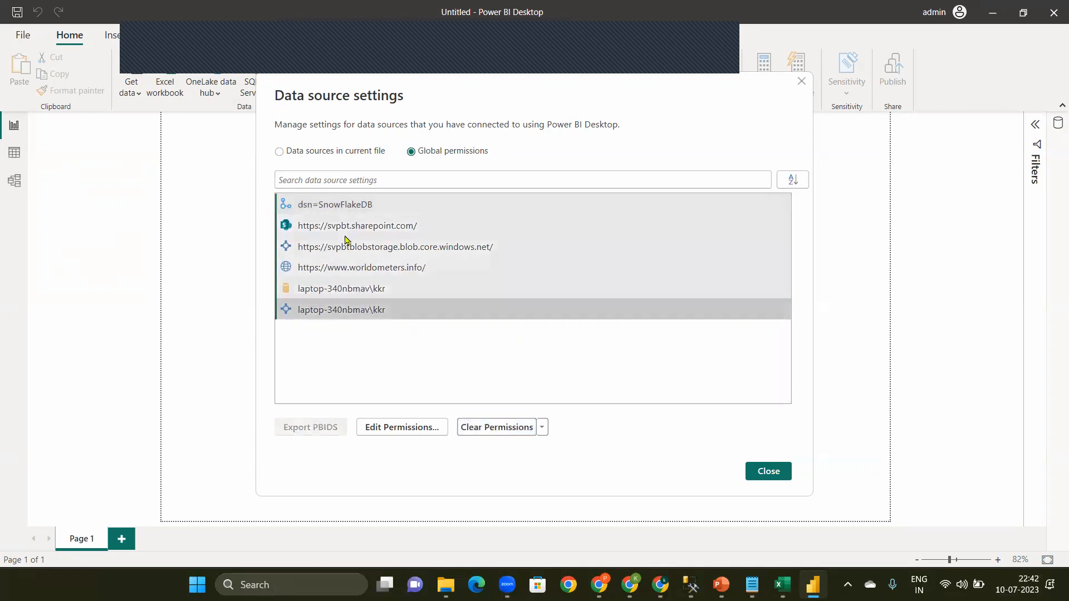
left_click(491, 428)
left_click(675, 323)
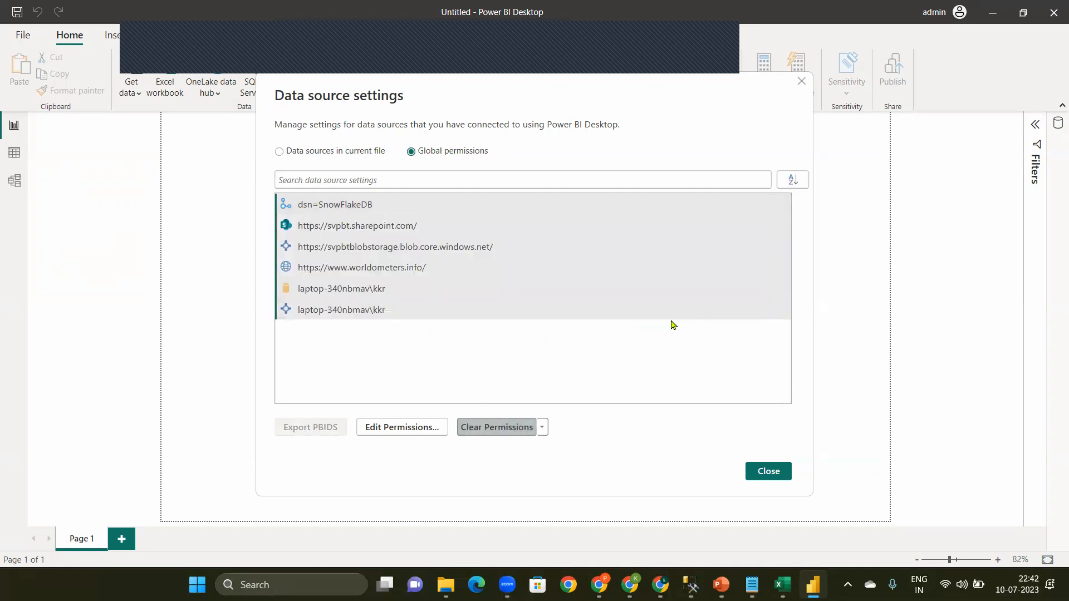
left_click(769, 473)
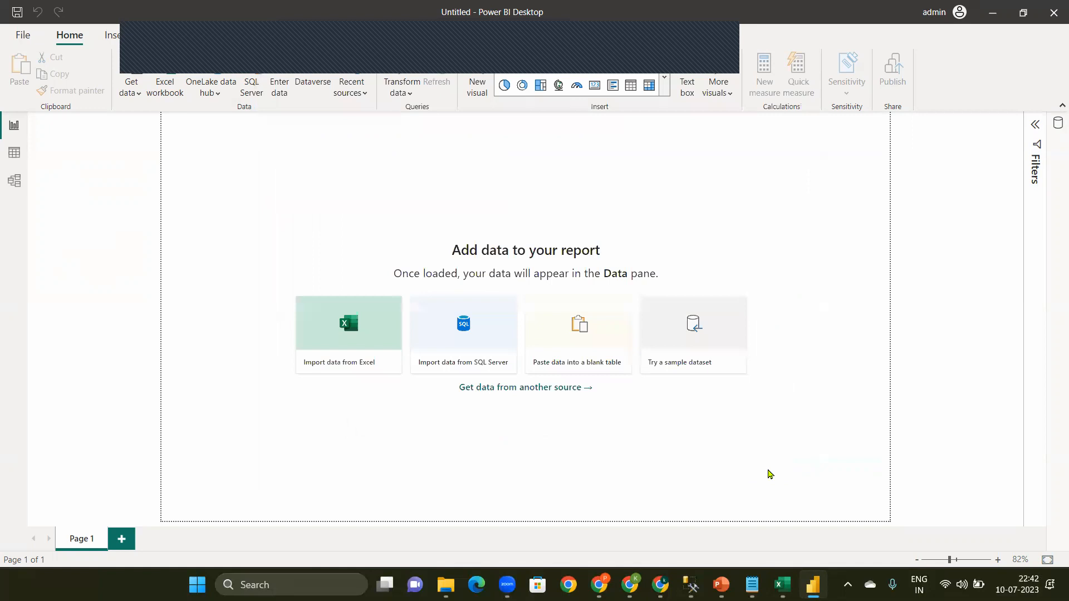
Step: Start a new data connection using the Azure SQL database connector
left_click(127, 94)
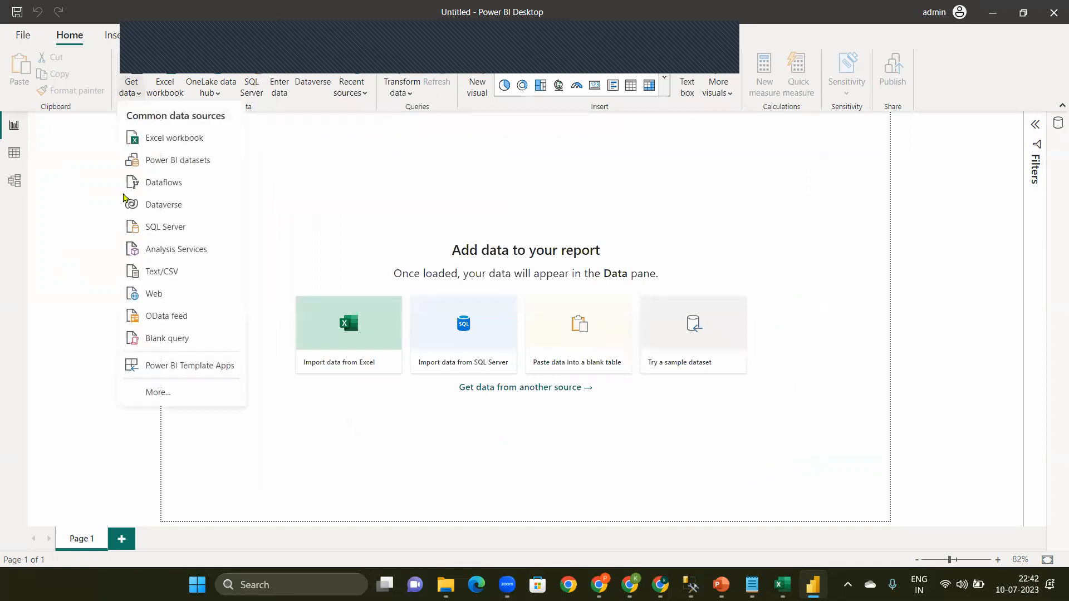
left_click(172, 390)
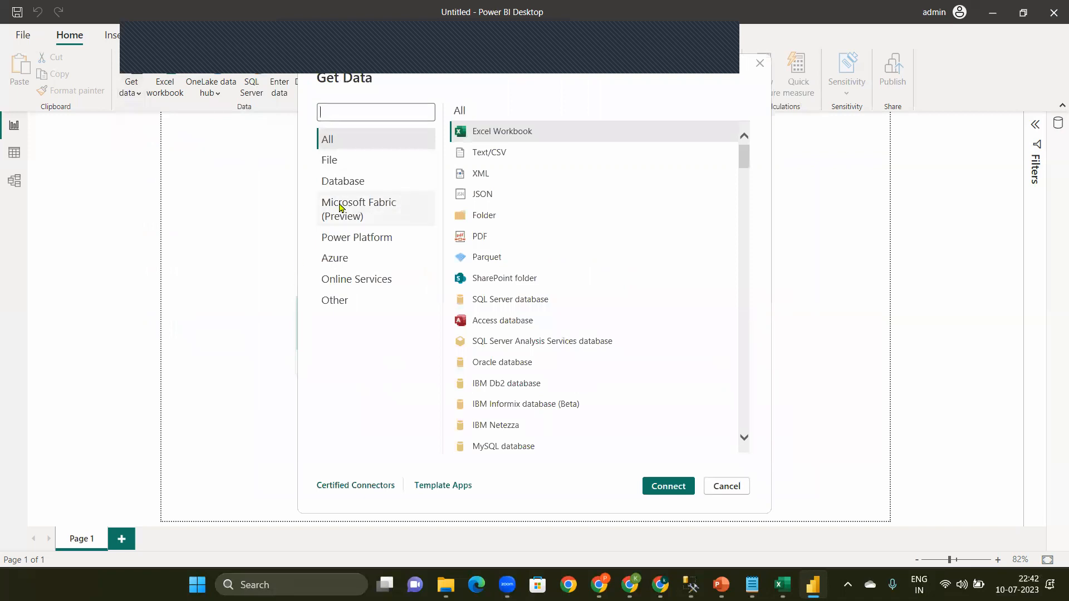
left_click(342, 191)
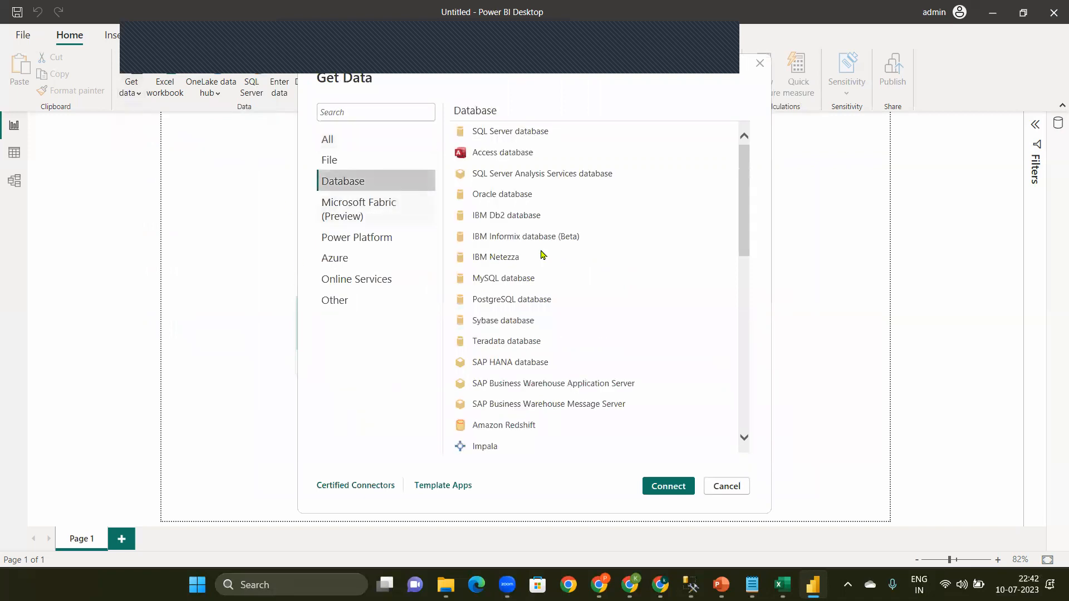
left_click(344, 259)
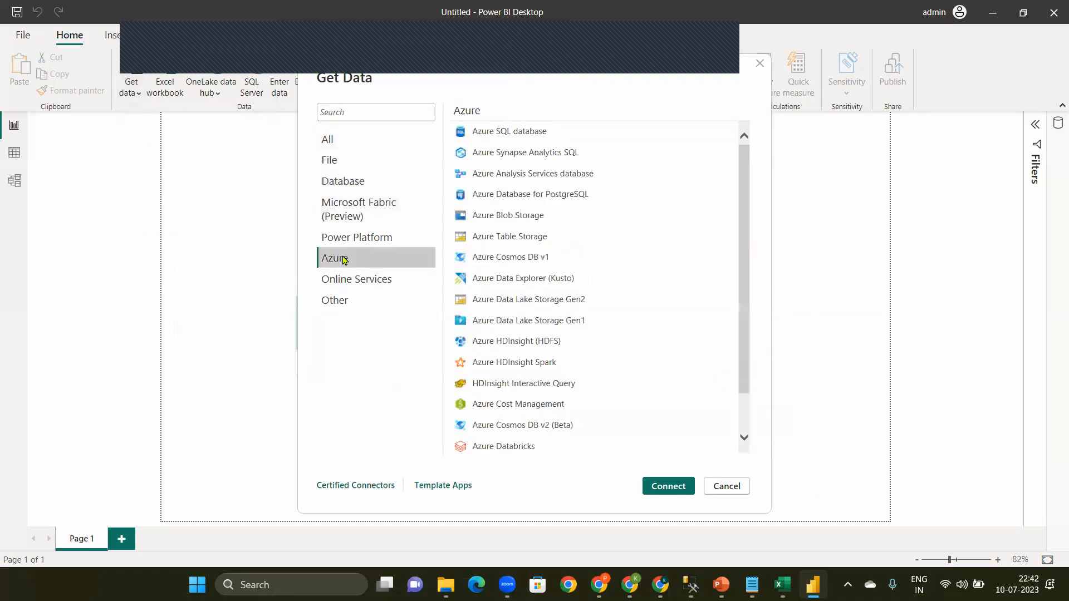
left_click(535, 132)
left_click(672, 488)
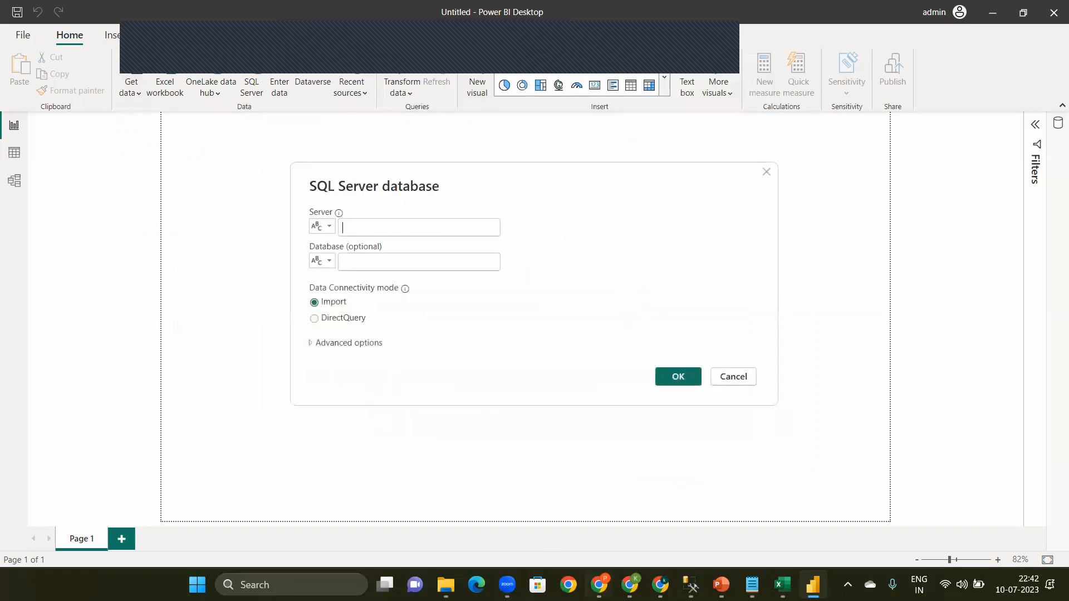
Step: Copy the server name kkpbtss.database.windows.net from the Azure portal and enter it as the connection's server in Power BI Desktop
key("alt+Tab")
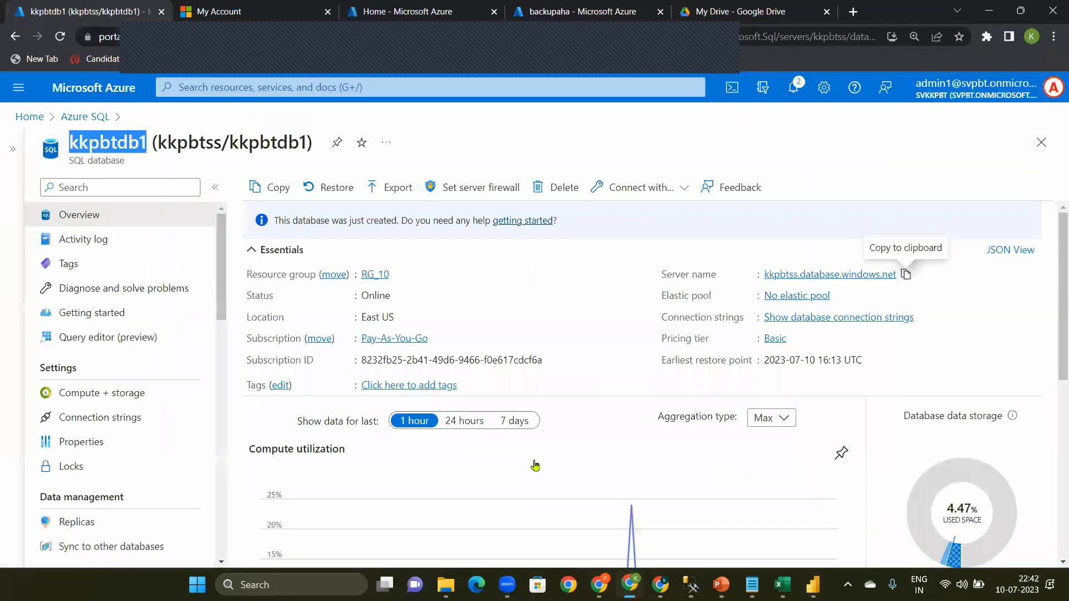
left_click(906, 275)
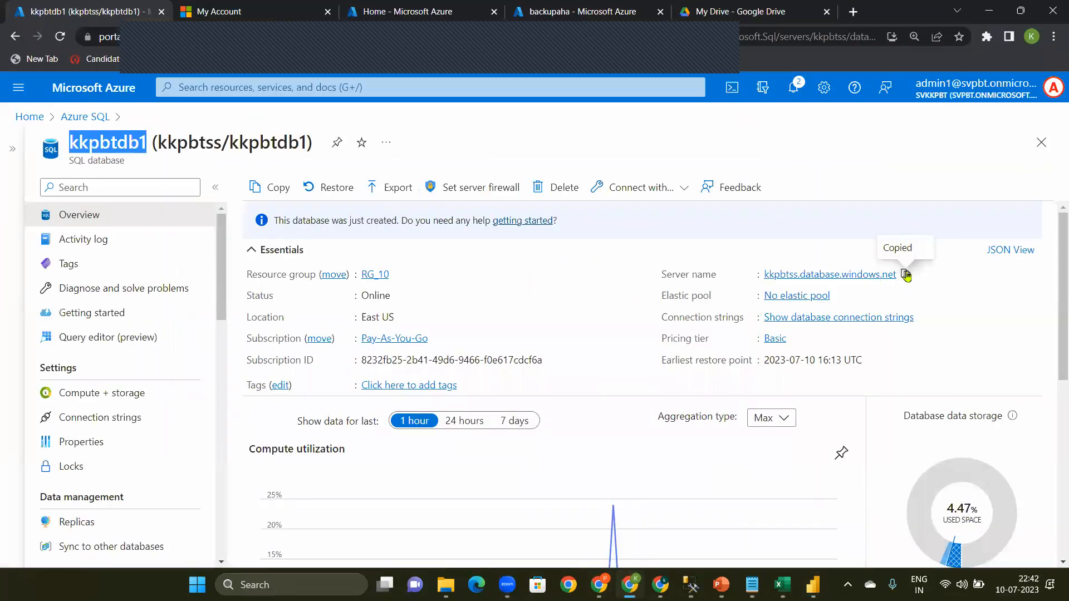
left_click(996, 16)
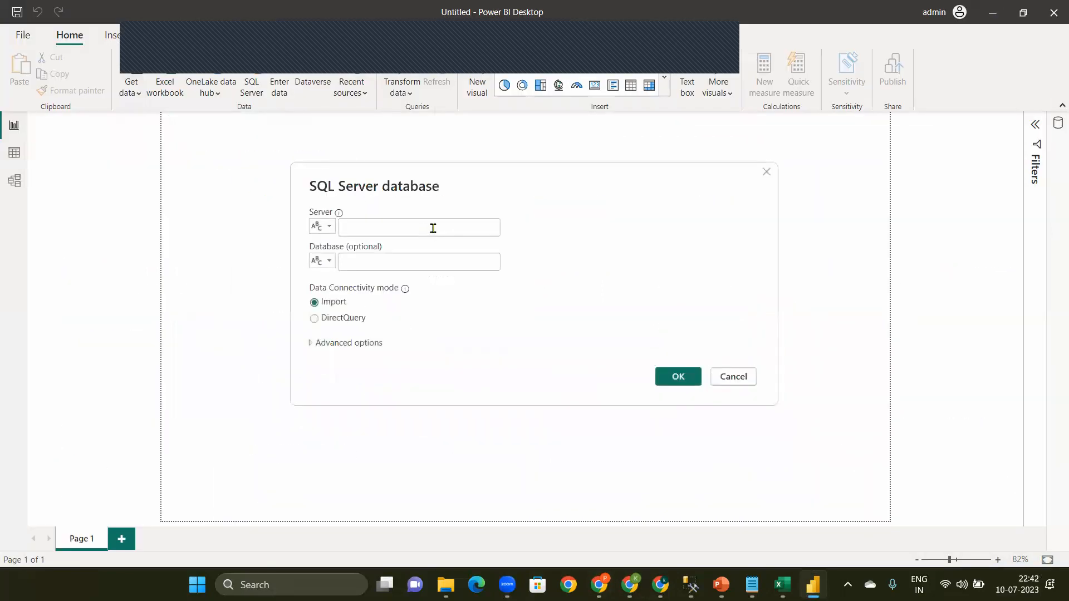
left_click(426, 231)
key("ctrl+v")
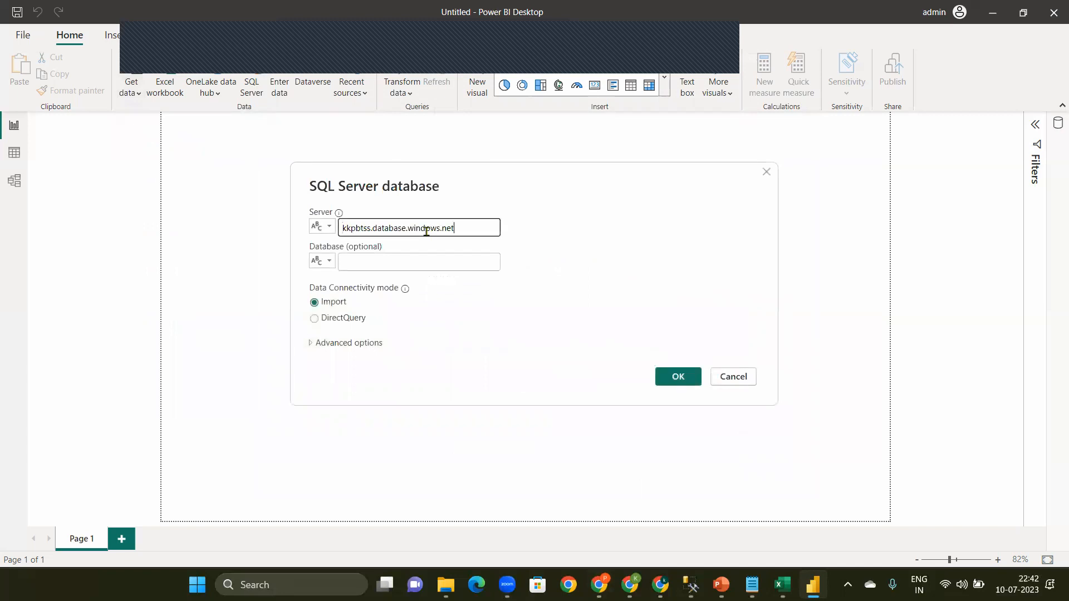
Step: Continue the SQL Server connection to kkpbtss.database.windows.net in Import mode without specifying a database
left_click(391, 266)
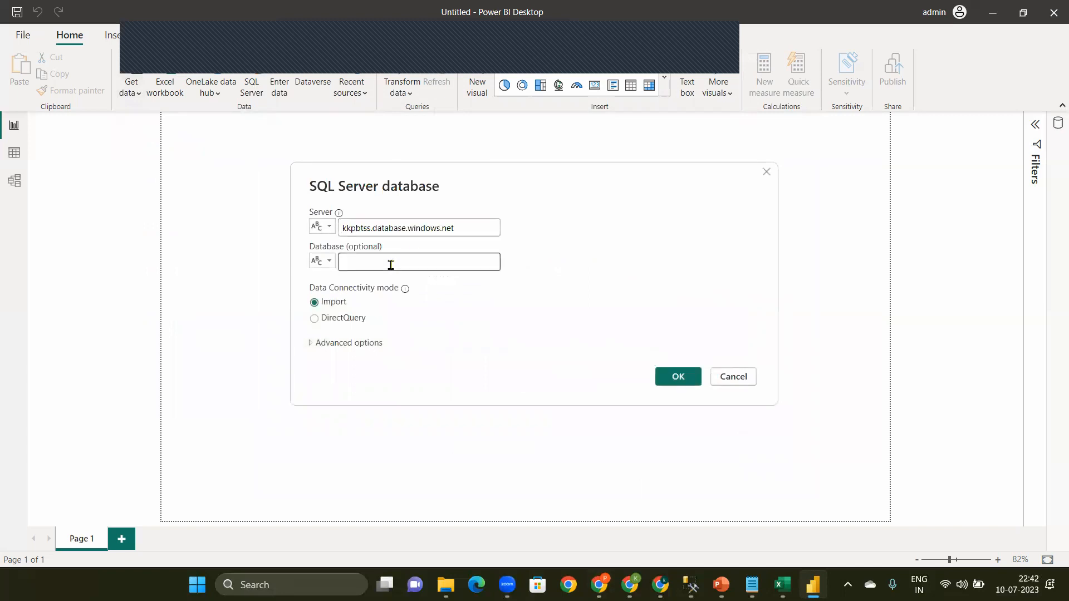
type("Ki")
key("BackSpace")
key("BackSpace")
left_click(673, 377)
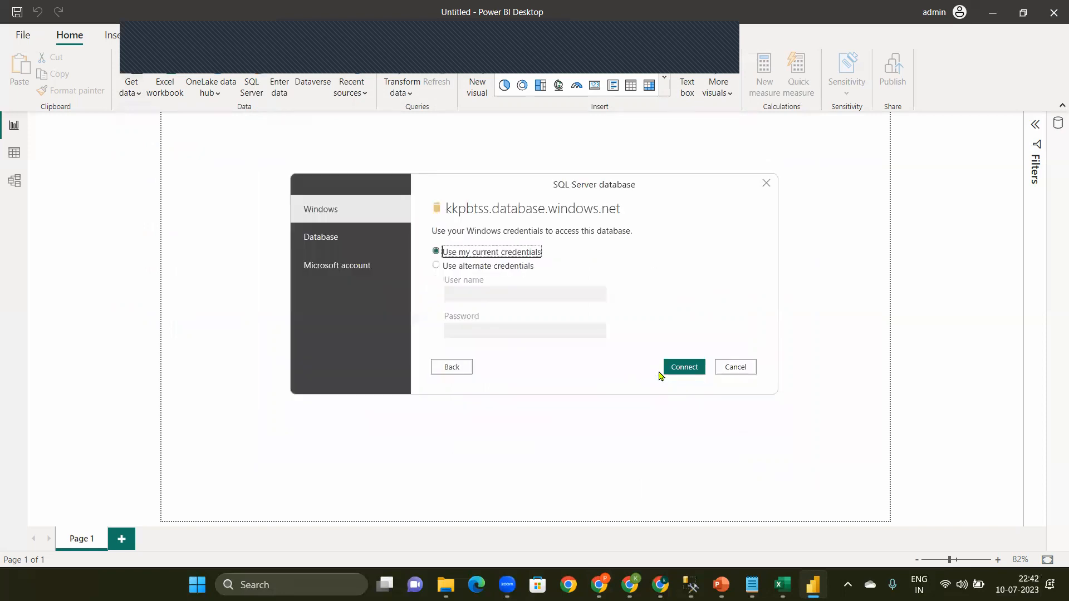
Step: Try to sign in to the Azure SQL server with a Microsoft account, then cancel the connection attempt
left_click(333, 276)
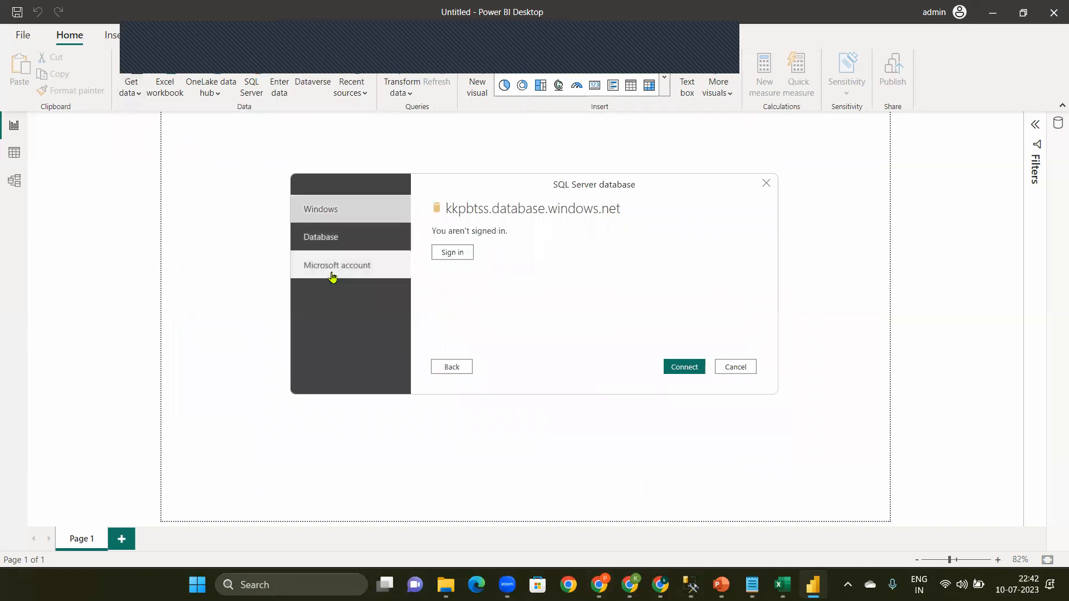
left_click(461, 258)
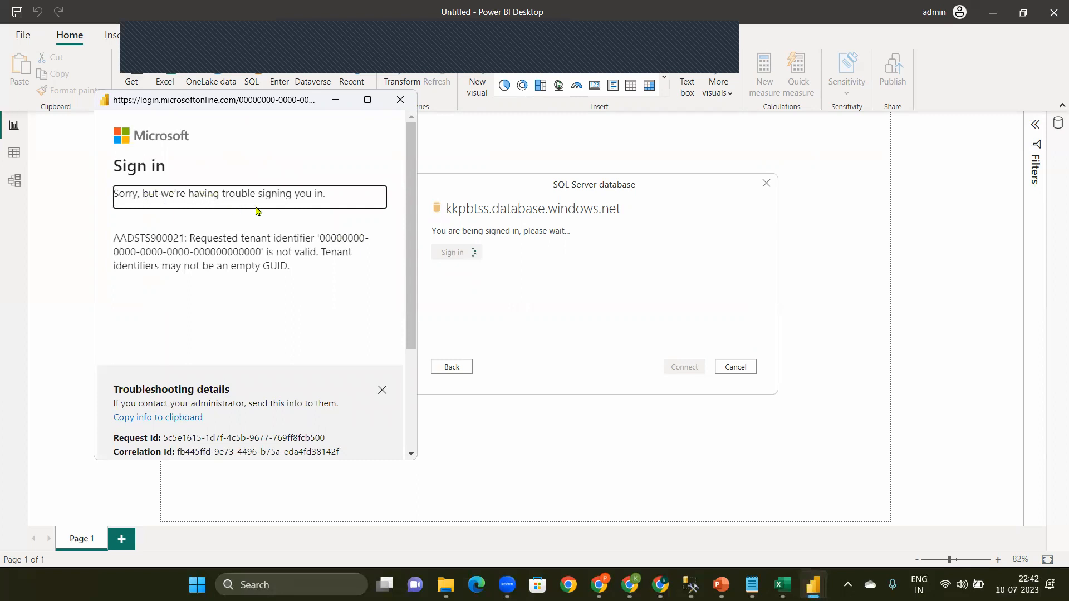
left_click(383, 389)
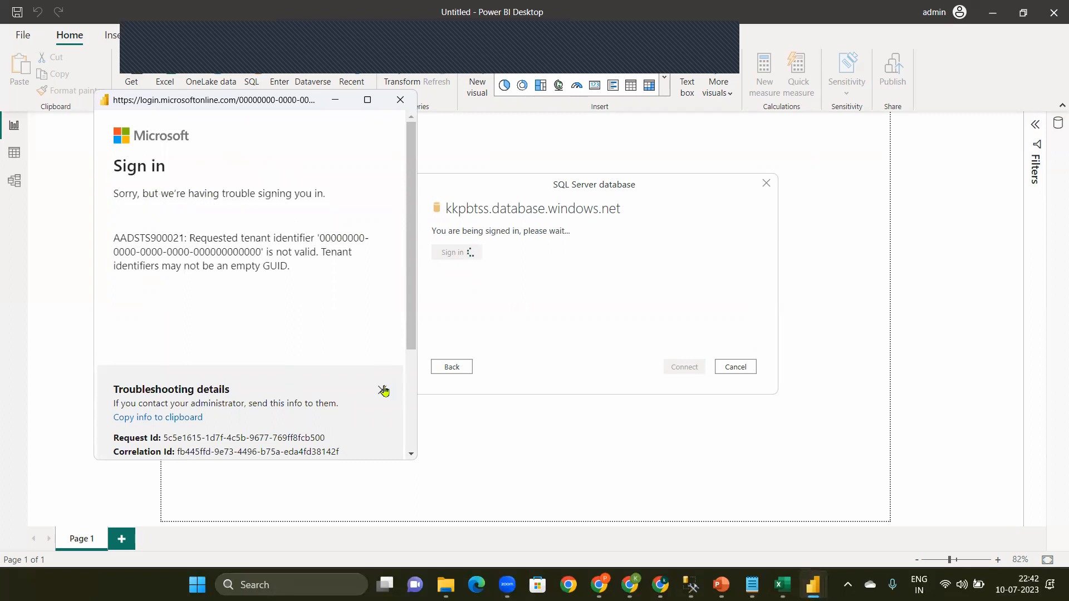
left_click(398, 100)
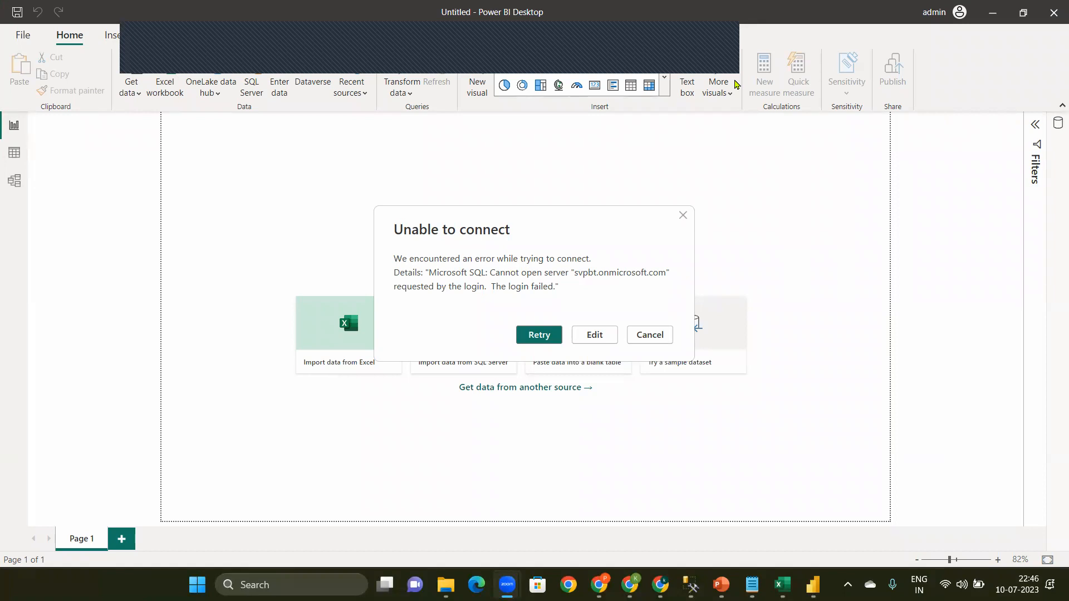
left_click(668, 340)
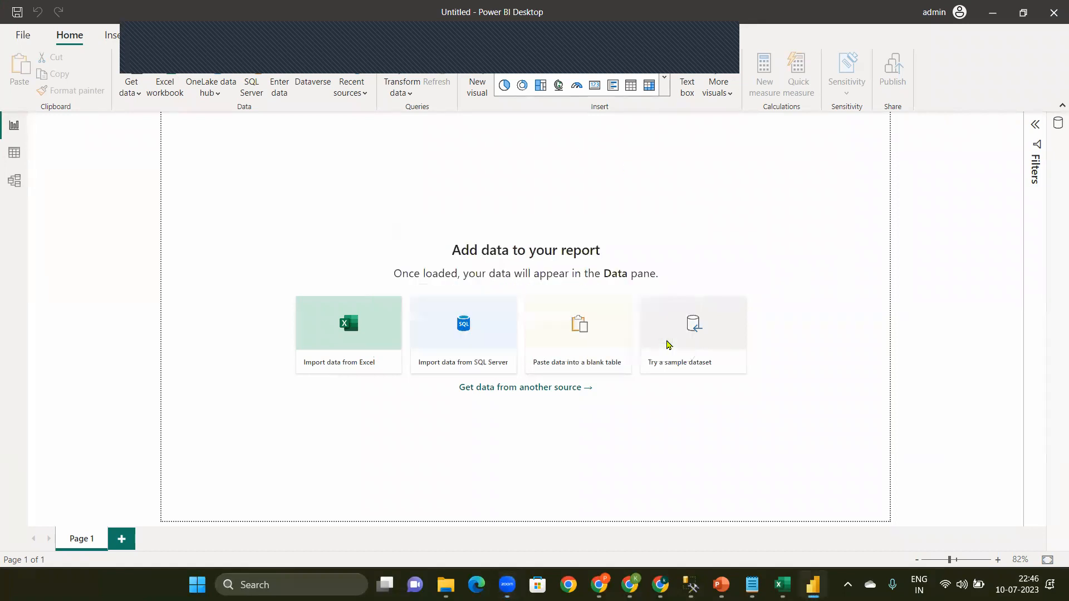
Step: Start a new SQL Server data connection and copy the local server name LAPTOP-340NBMAV\KKR from the connection dialog in SQL Server Management Studio
left_click(135, 89)
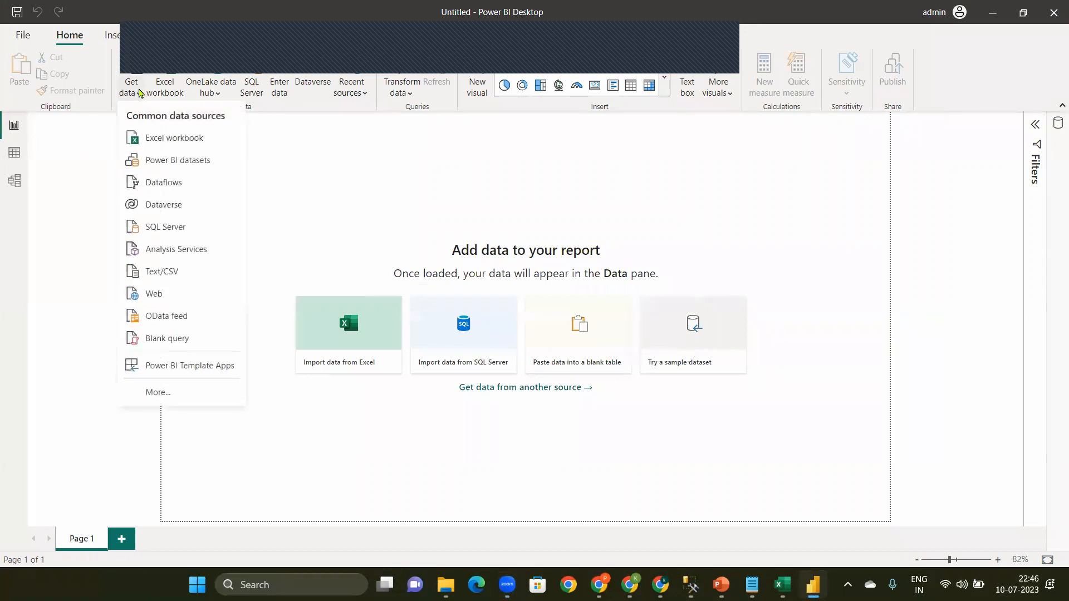
left_click(167, 229)
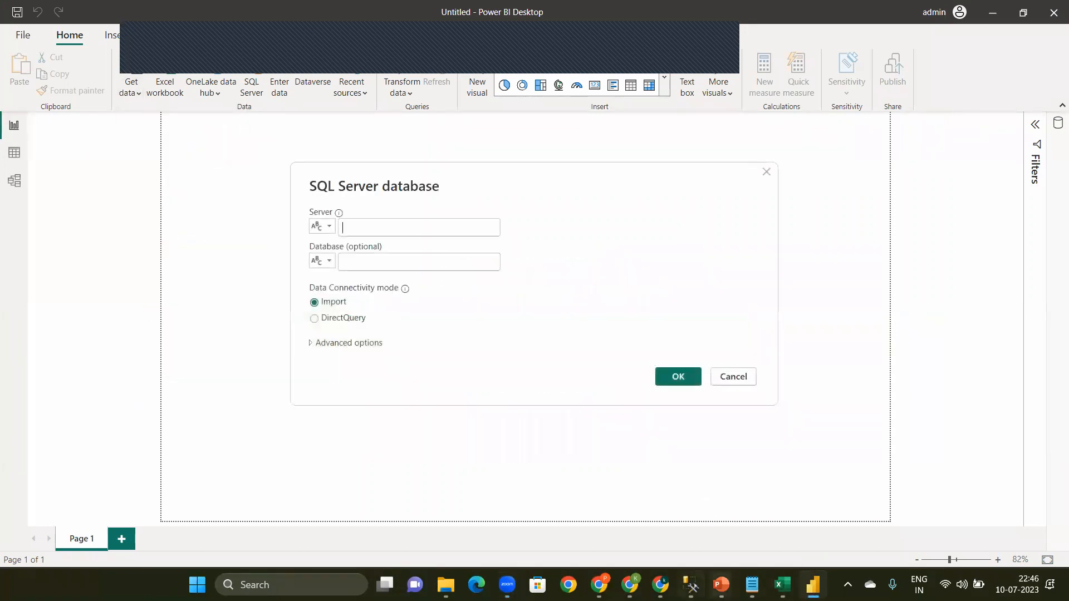
left_click(690, 584)
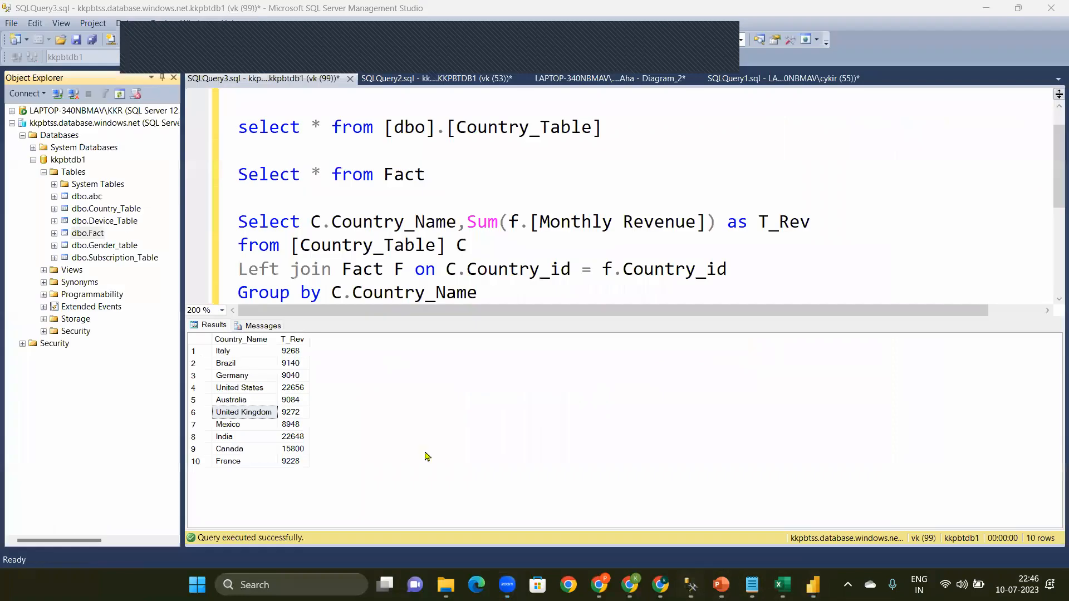
left_click(50, 115)
left_click(56, 100)
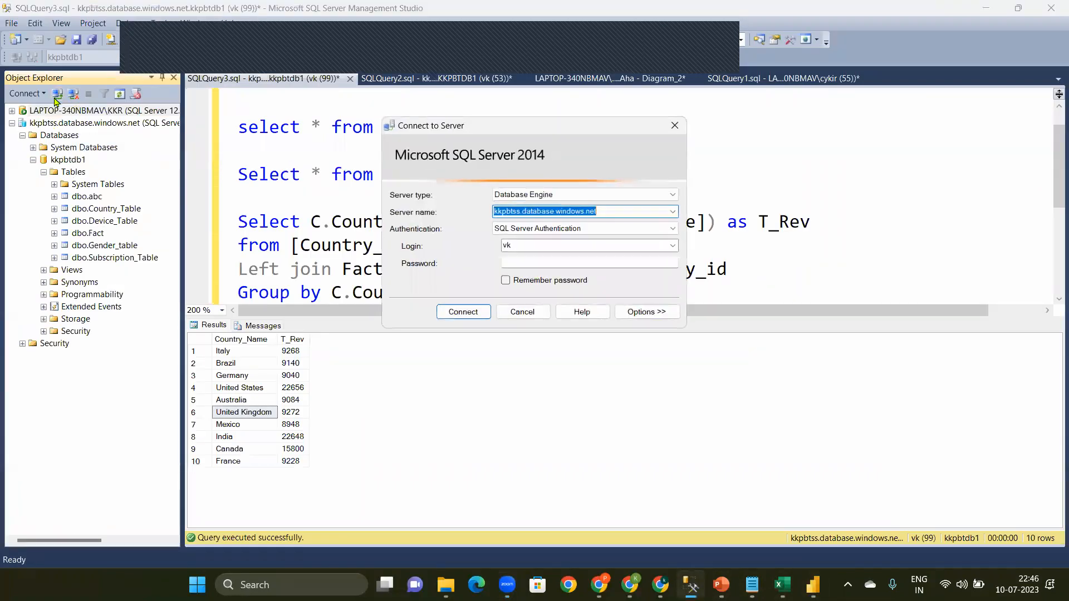
left_click(655, 195)
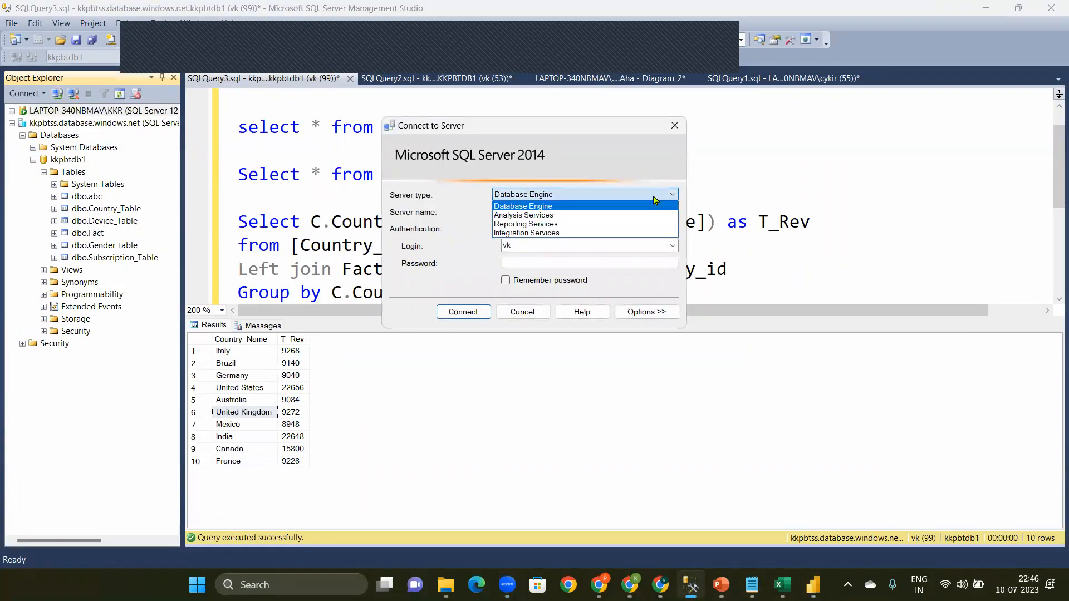
left_click(584, 207)
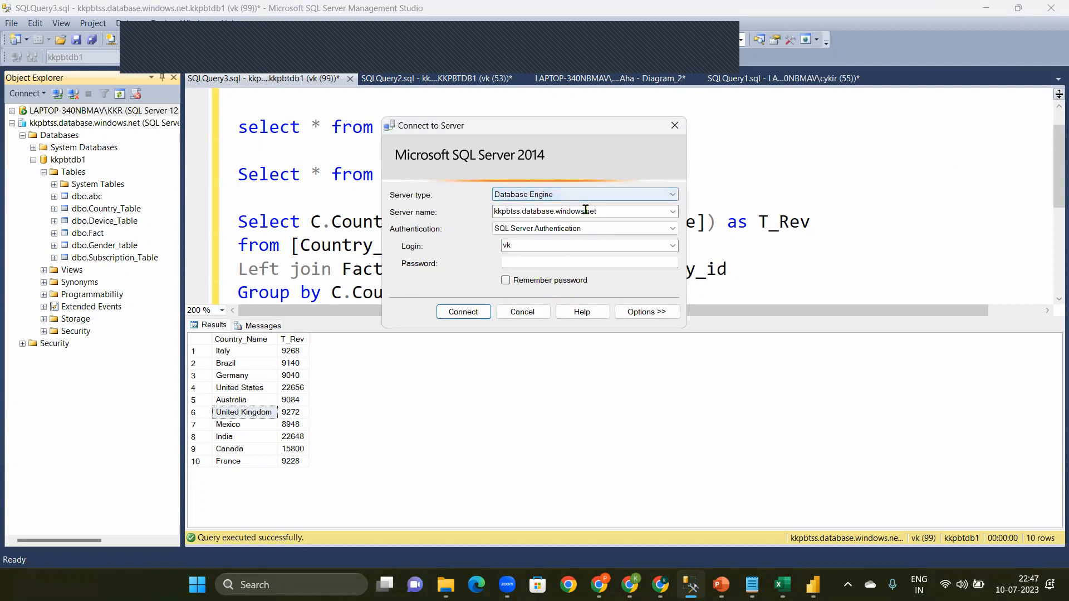
left_click(662, 211)
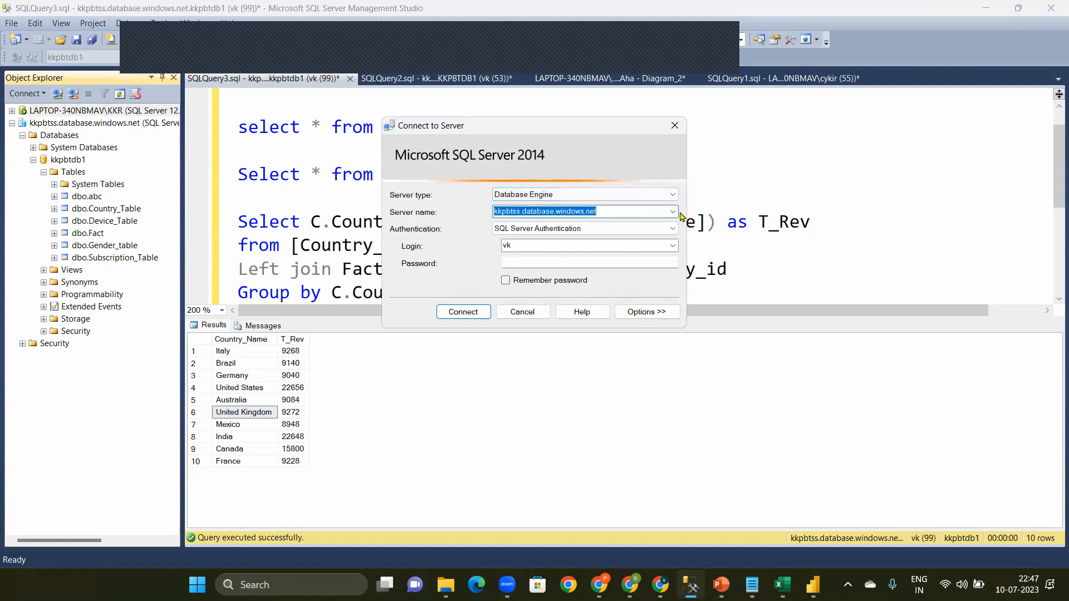
left_click(673, 212)
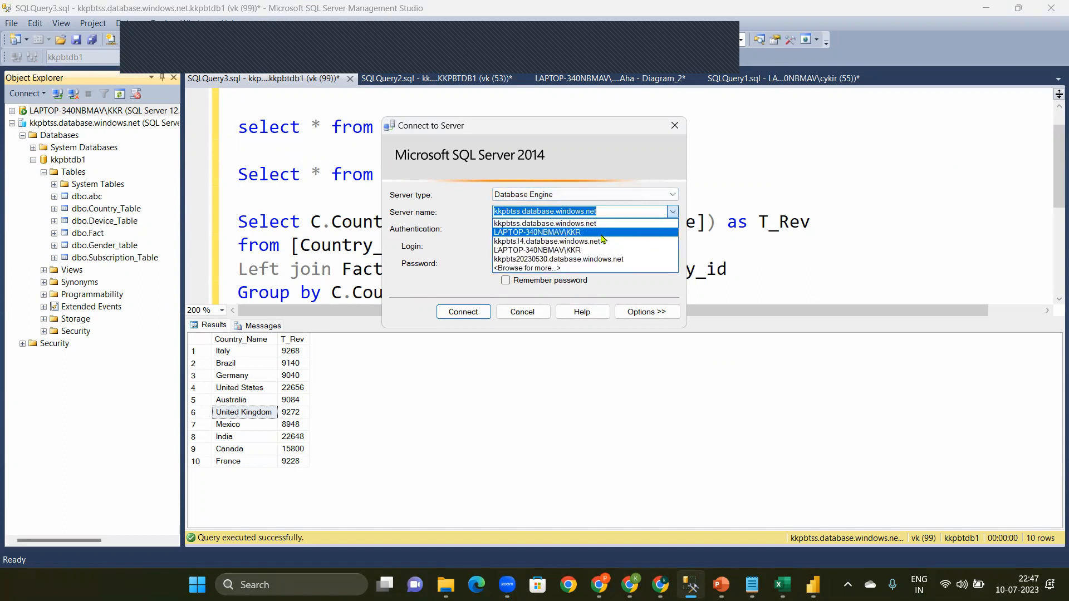
left_click(603, 239)
left_click(617, 207)
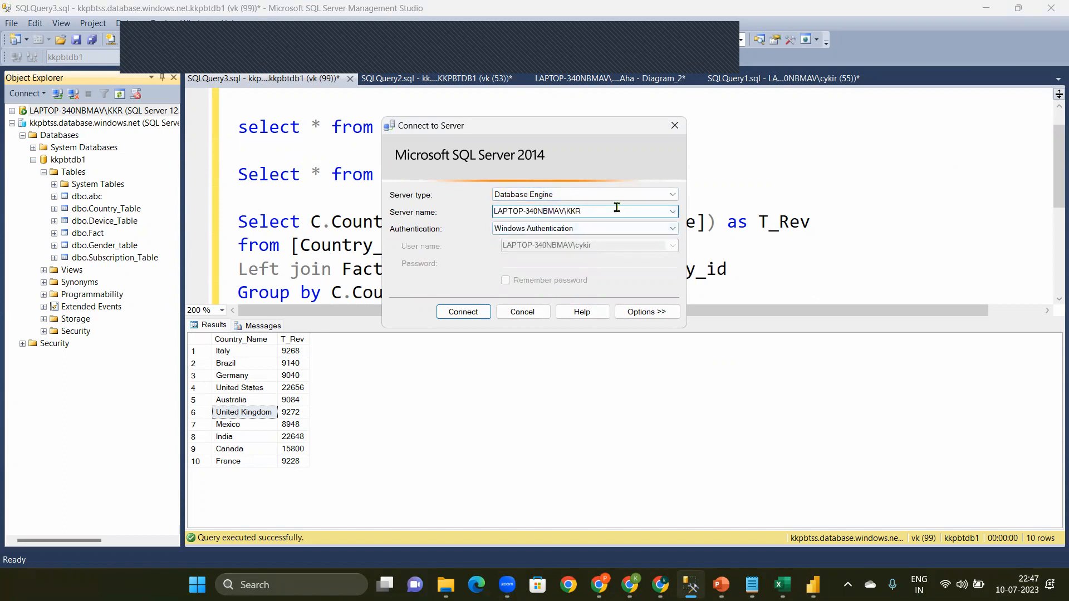
double_click(617, 207)
key("ctrl+c")
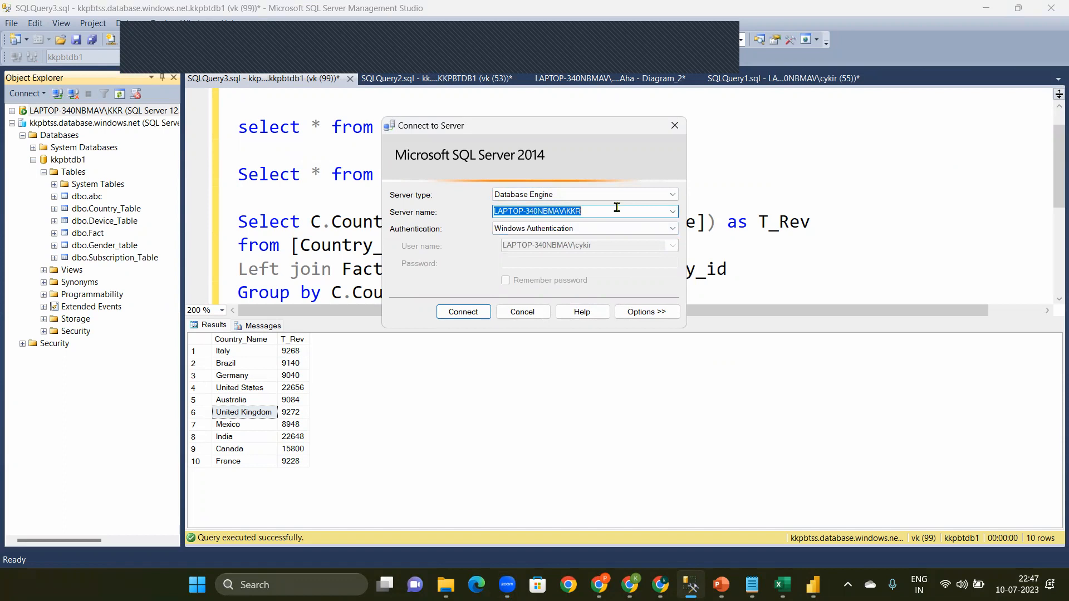
Step: Back in Power BI Desktop, set the connection's server to LAPTOP-340NBMAV\KKR and its database to Aha
left_click(813, 585)
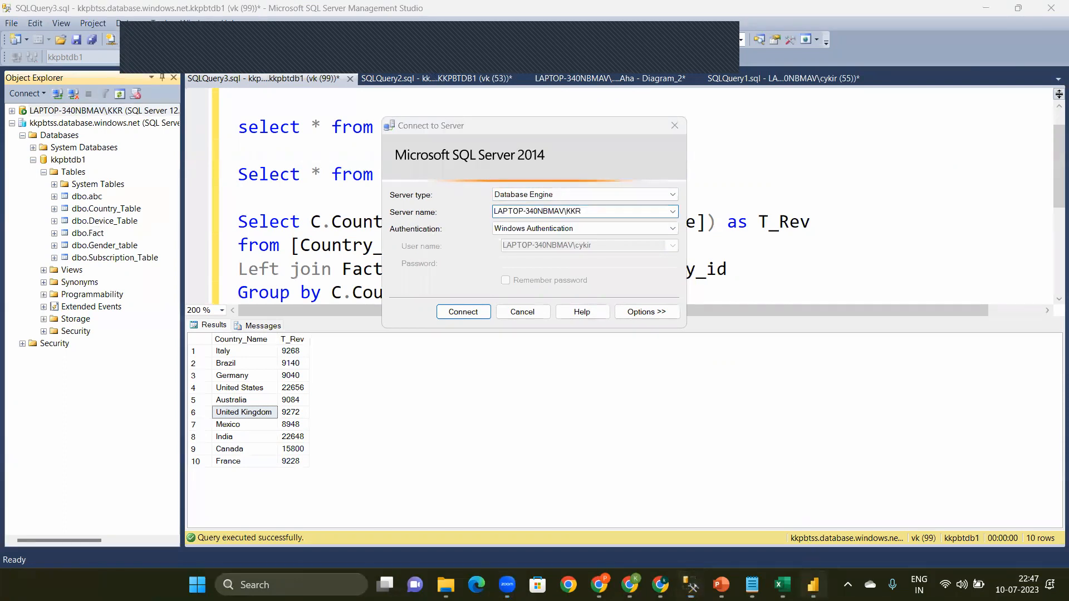
left_click(385, 222)
key("ctrl+v")
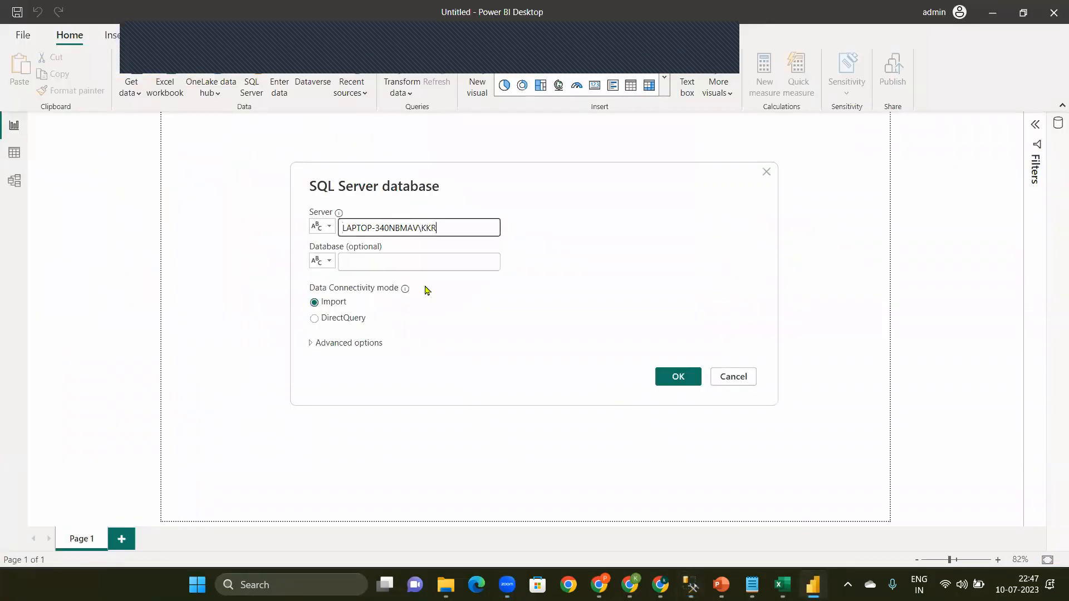
left_click(442, 260)
type("Aha")
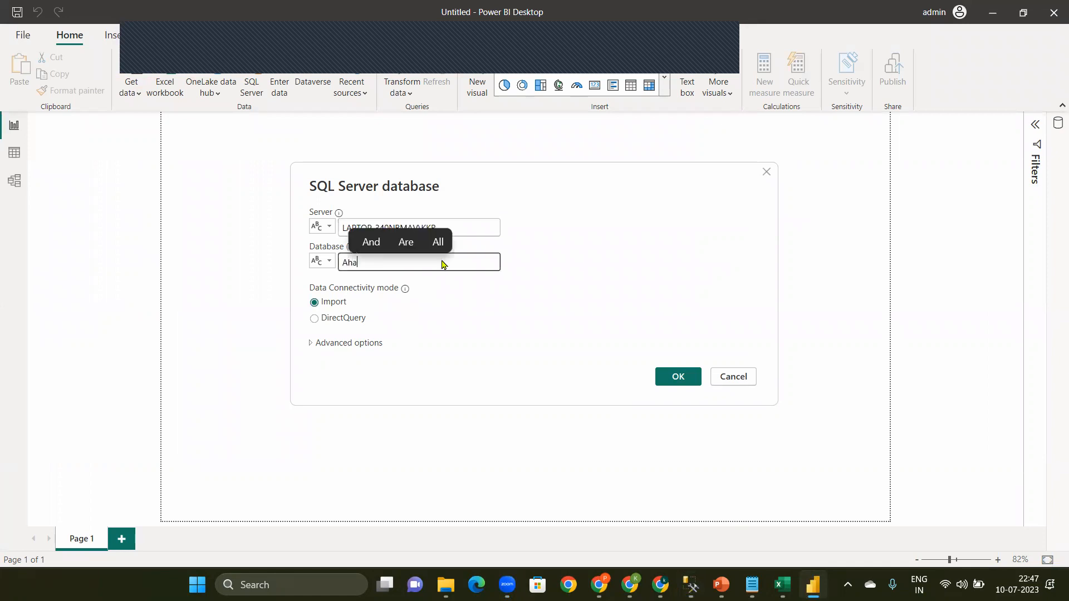
Step: Connect to the Aha database in Import mode using the current Windows credentials at the server level
left_click(681, 377)
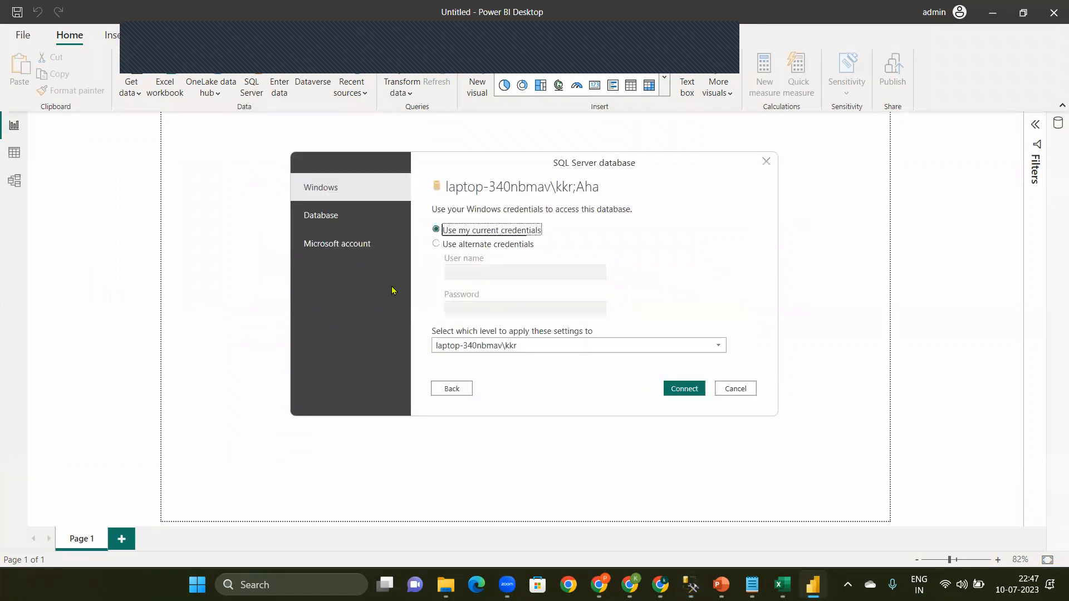
left_click(687, 395)
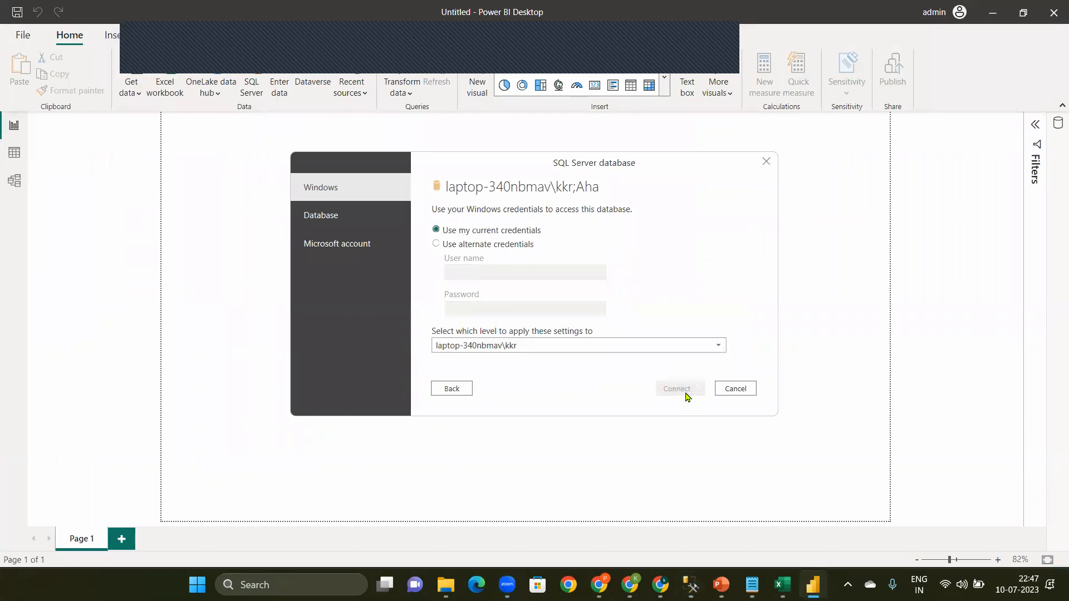
left_click(662, 328)
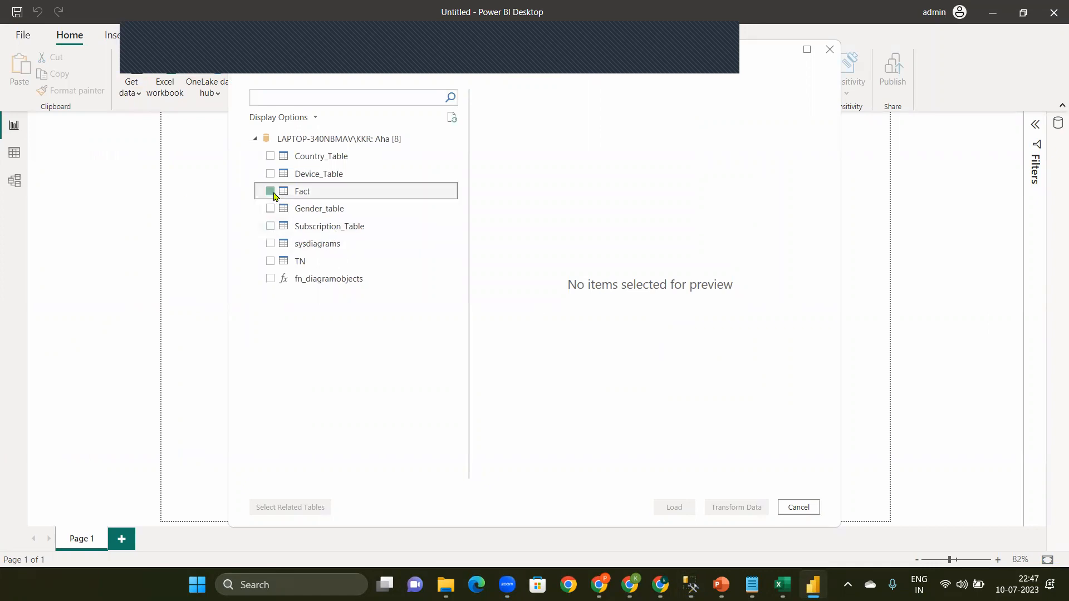
Step: Select the tables Fact, Device_Table, Country_Table, Gender_table and Subscription_Table, and open them for transformation in Power Query Editor
left_click(273, 193)
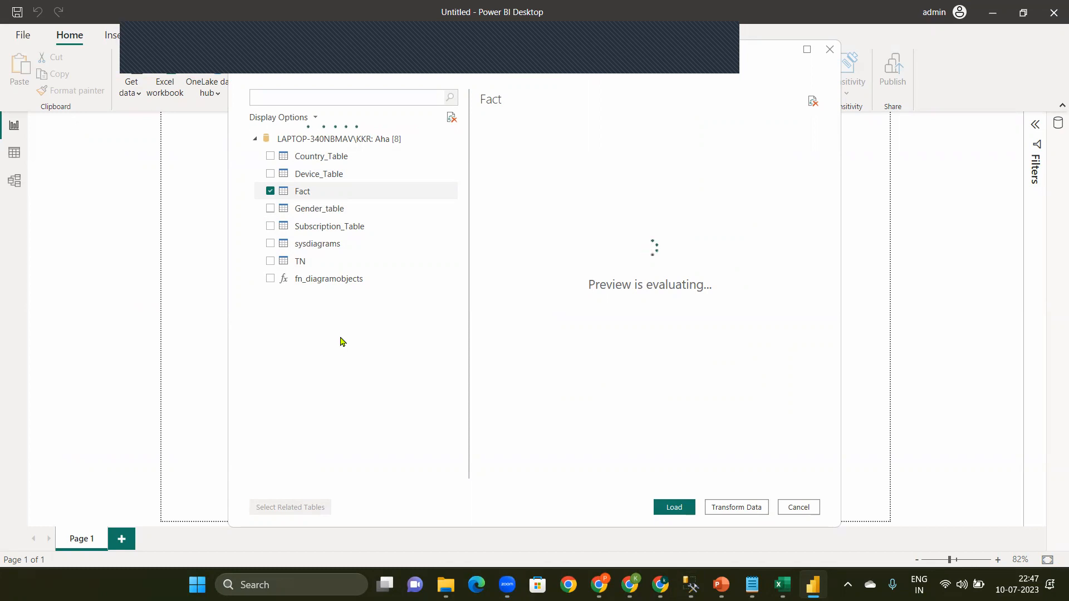
left_click(270, 174)
left_click(270, 157)
left_click(270, 208)
left_click(273, 227)
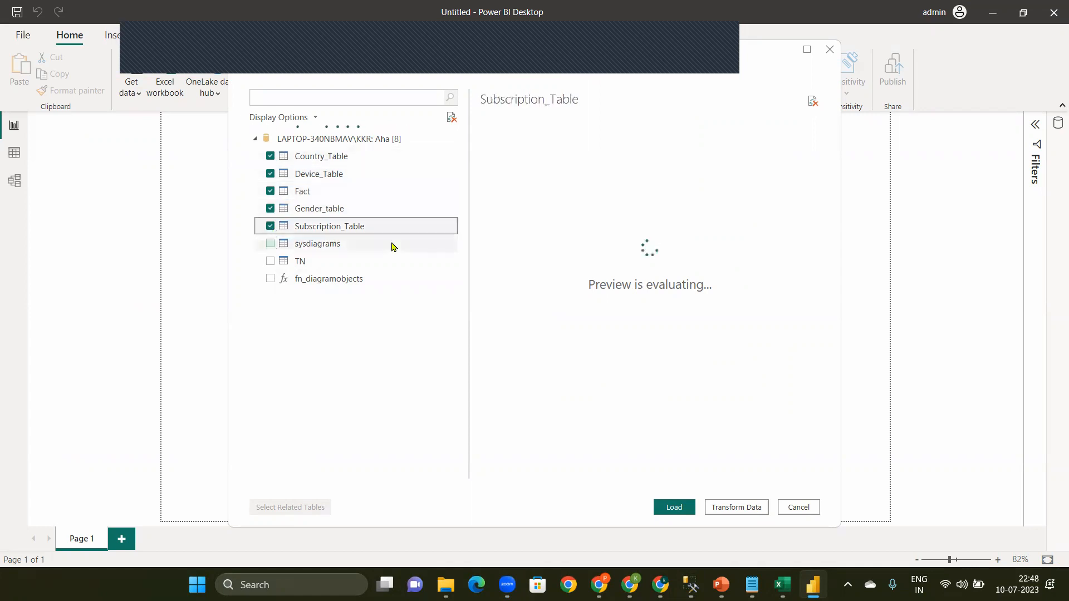
left_click(737, 507)
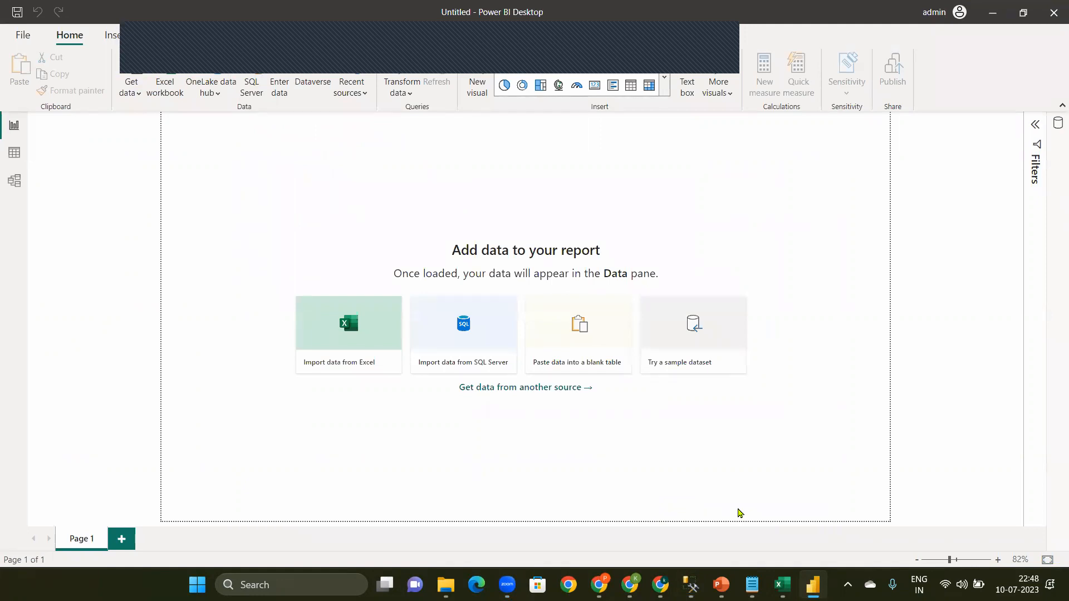
Step: Review the project steps in the untitled Notepad note, highlighting "Create Data modal" in Step-2, and return to Power Query Editor
mouse_move(751, 585)
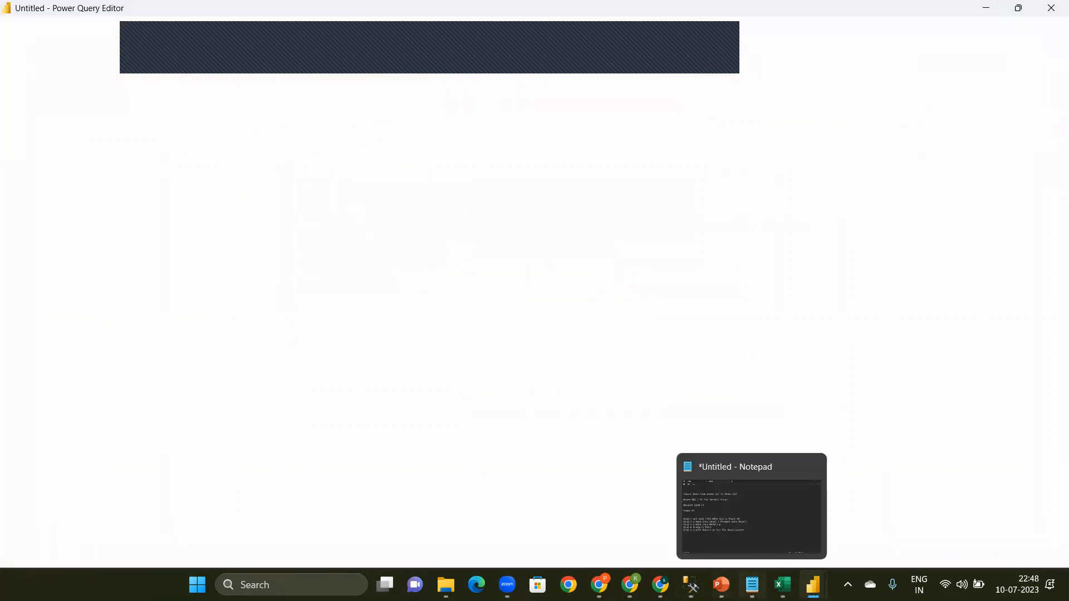
left_click(735, 549)
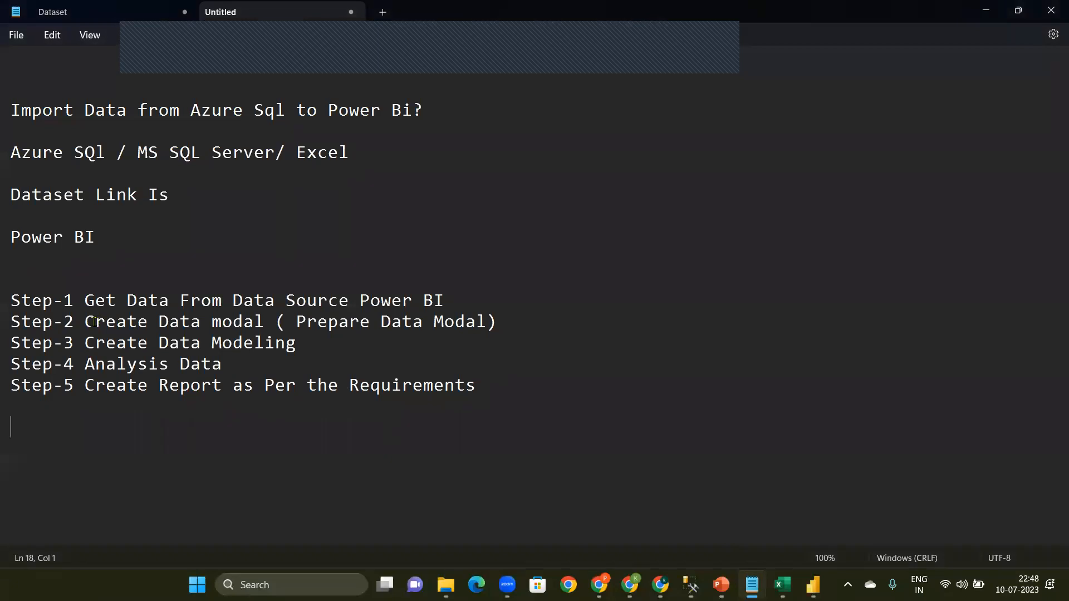
left_click_drag(88, 321, 264, 317)
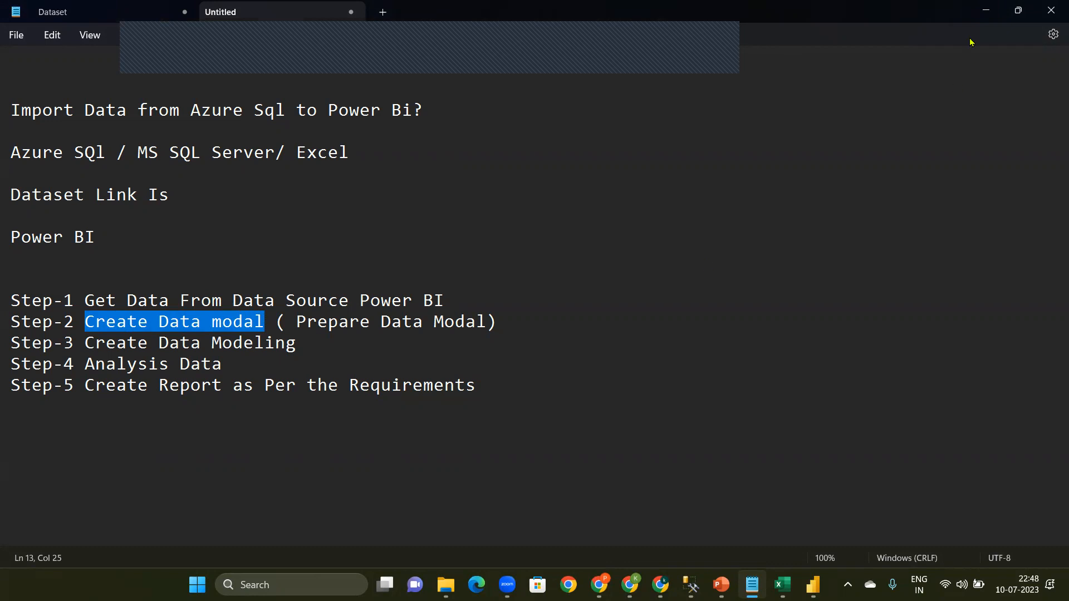
left_click(986, 10)
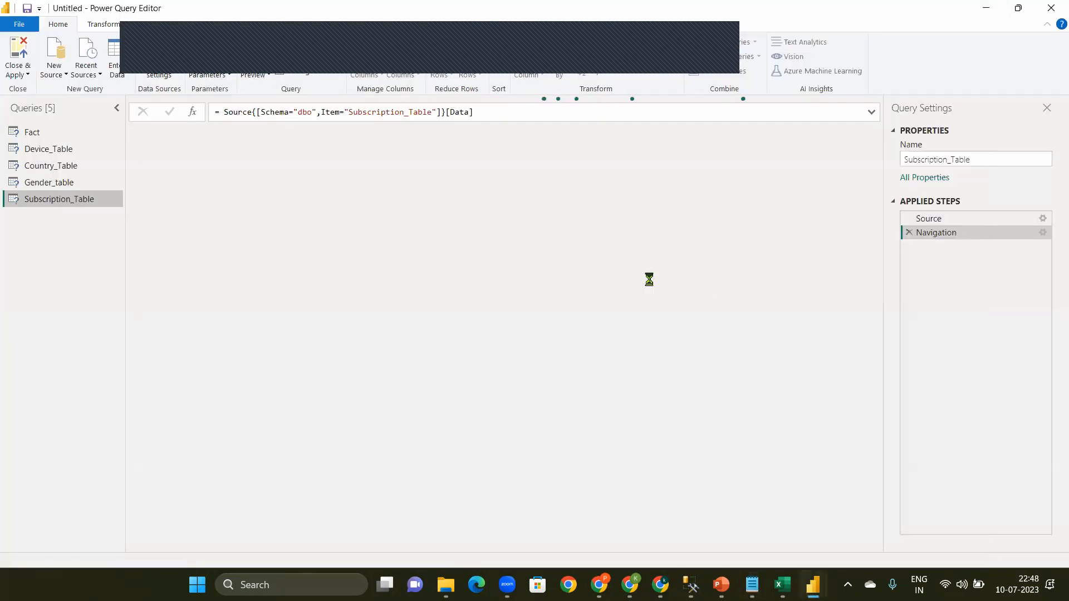
Step: Examine the data previews of the imported Gender, Country, Device, Fact and Subscription table queries
left_click(38, 183)
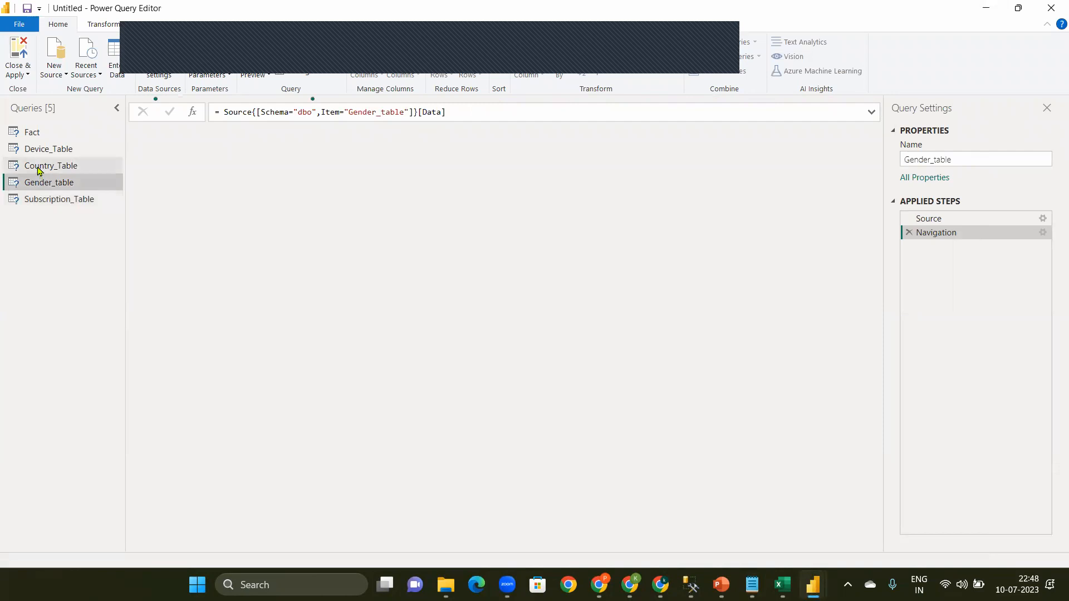
left_click(38, 168)
left_click(35, 150)
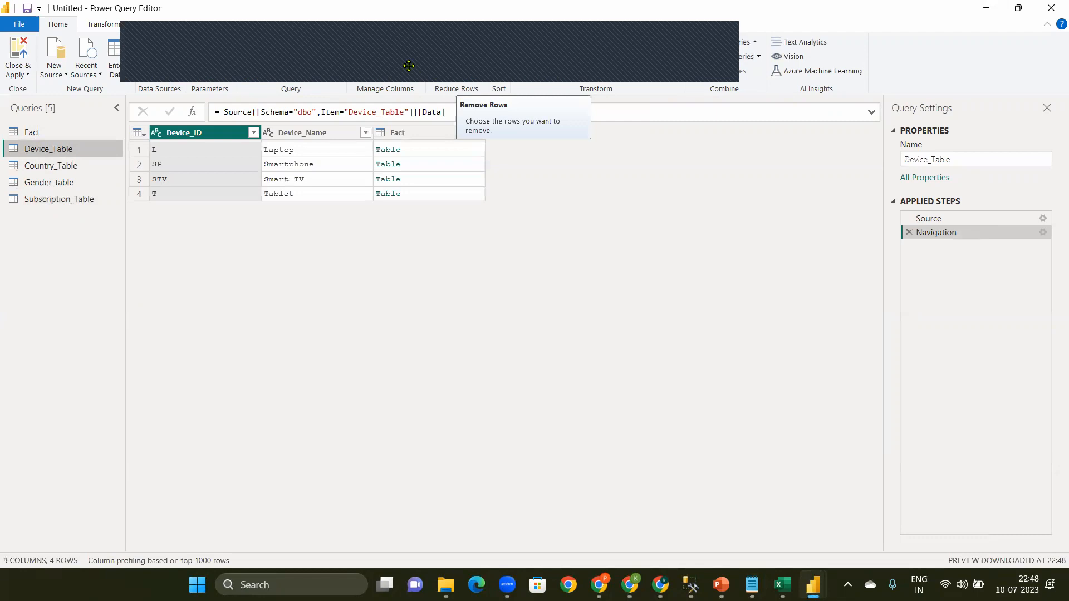
left_click(30, 133)
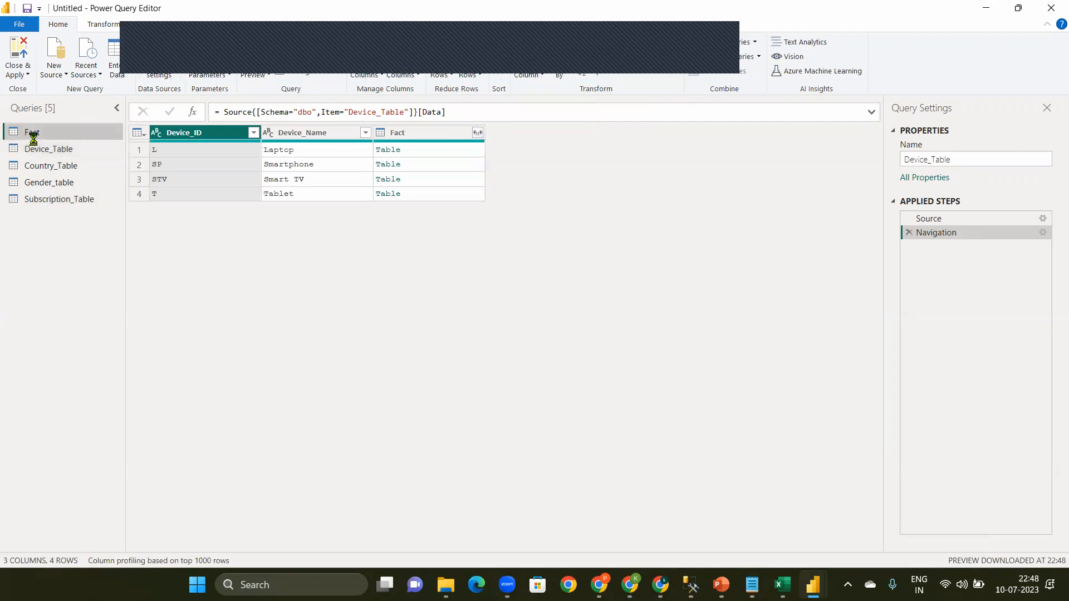
left_click(42, 154)
left_click(52, 165)
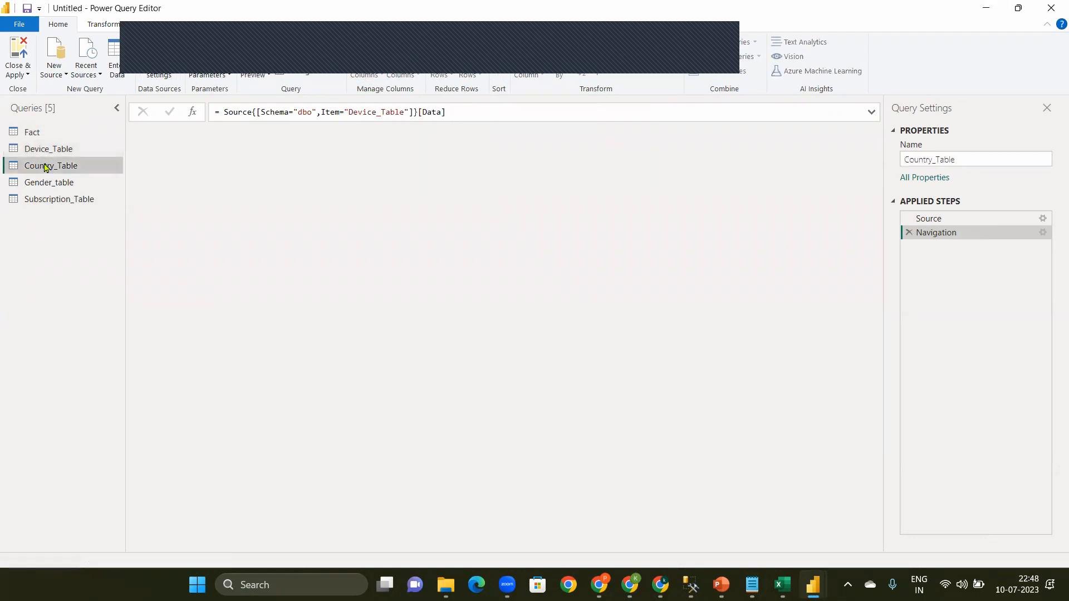
left_click(49, 182)
left_click(45, 200)
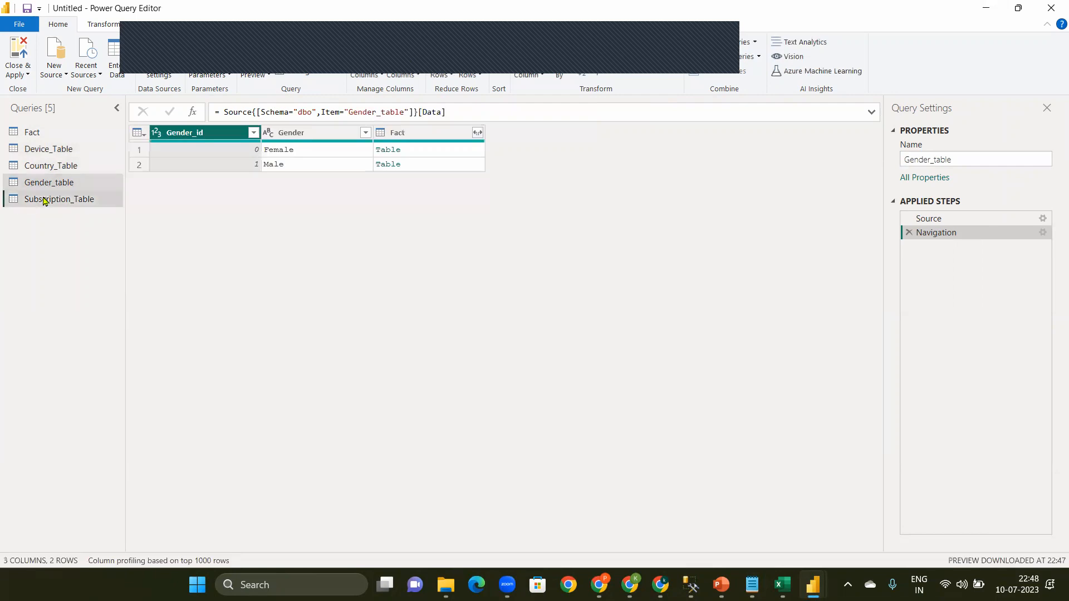
Step: Apply the query changes and close Power Query Editor to load the five tables into the model
left_click(23, 76)
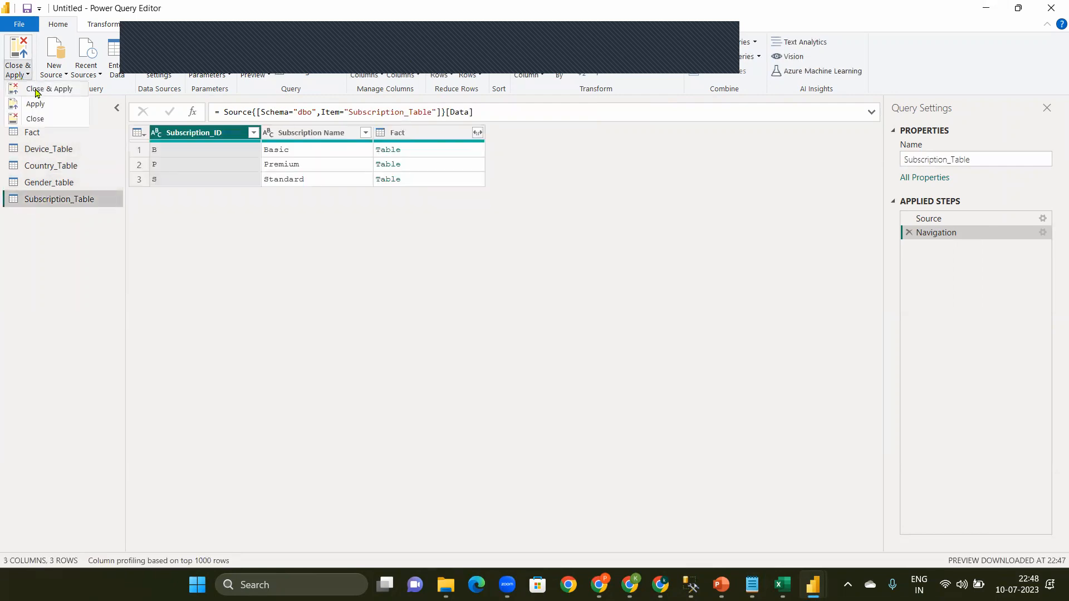
left_click(37, 89)
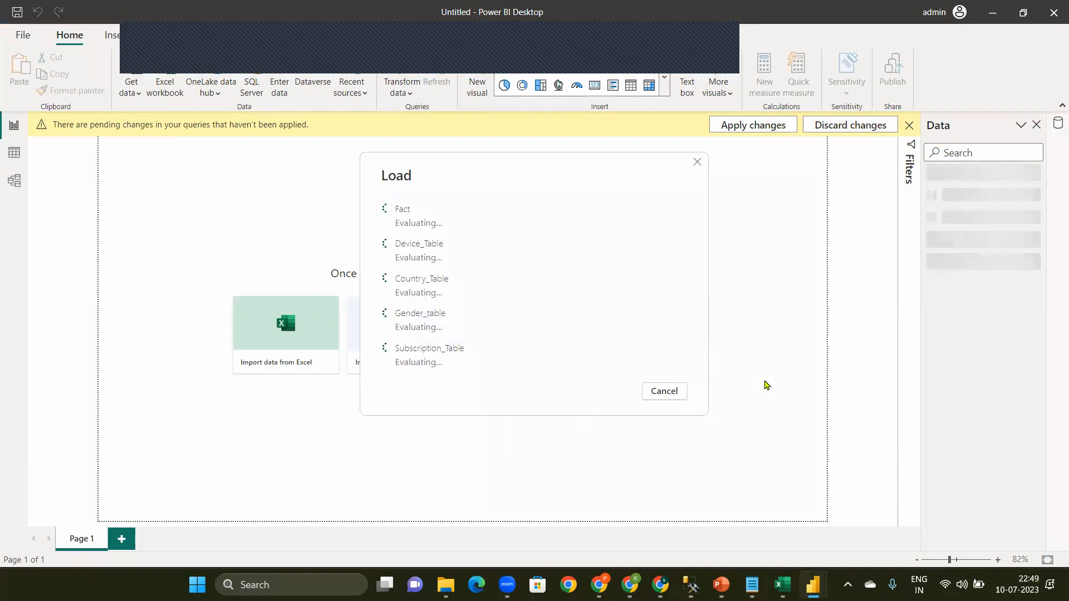
Step: Switch to the untitled Notepad note, add a colon after "Create Data Modeling" in Step-3, and return to Power BI Desktop
left_click(752, 584)
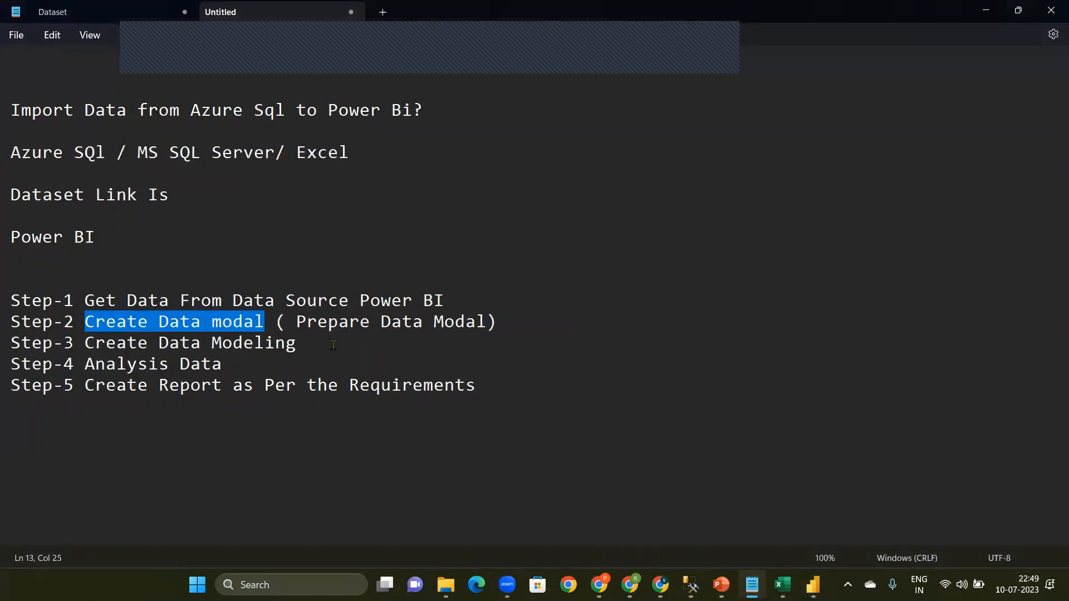
left_click(333, 345)
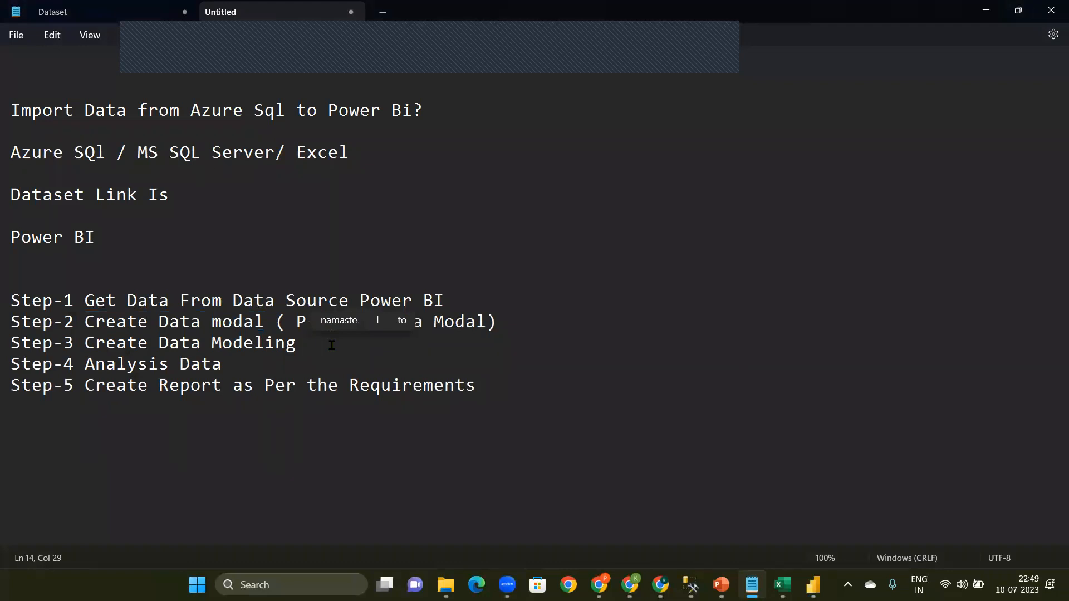
type(";")
type(":")
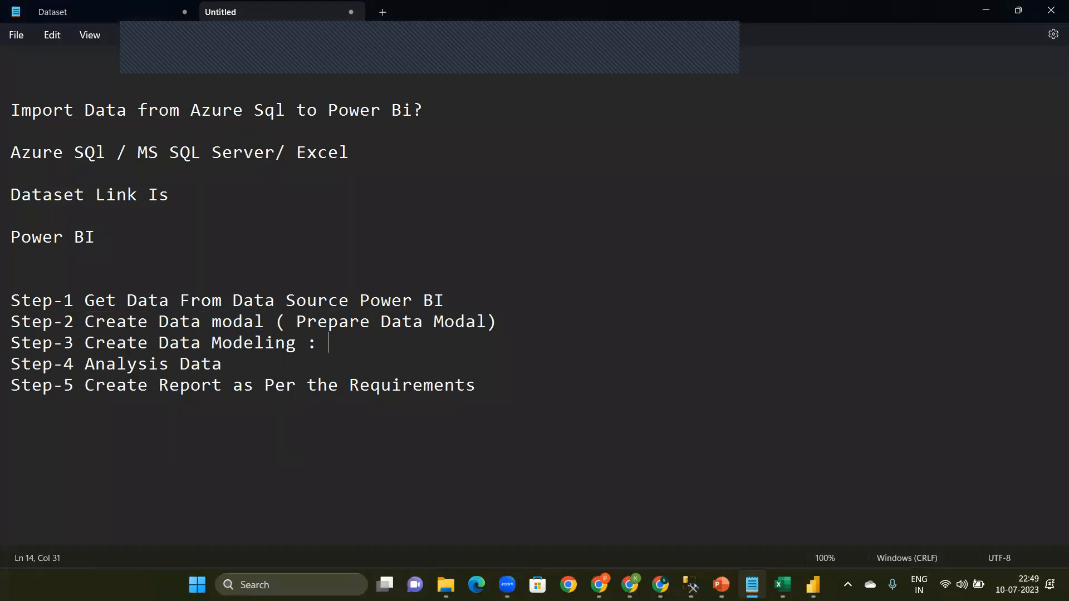
left_click(986, 10)
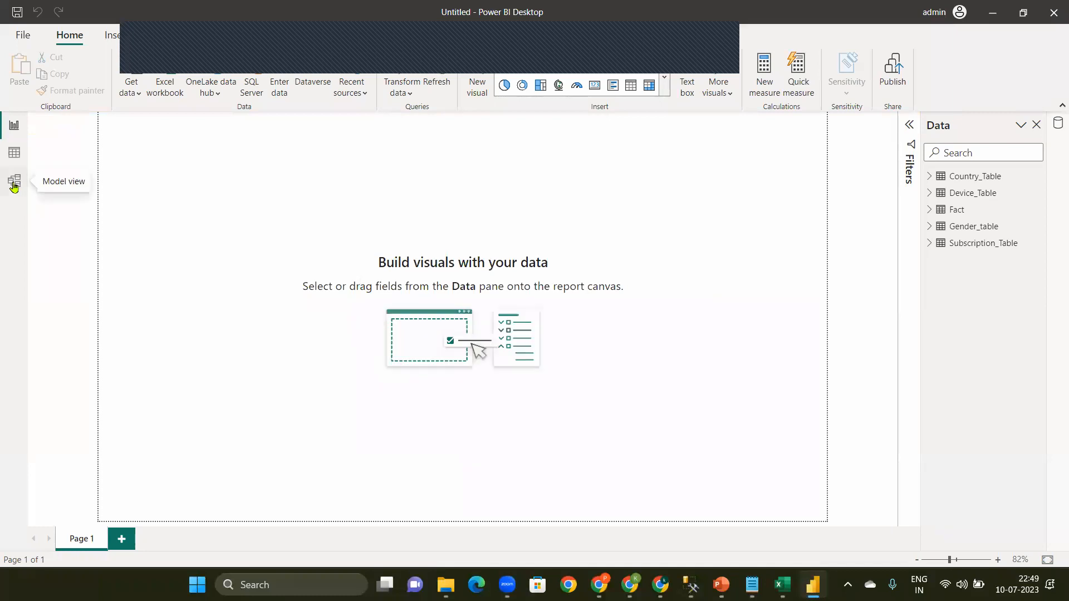
Step: Show the data model with the Properties pane collapsed, and move the Device_Table card up beside the Fact table, to its right
left_click(14, 184)
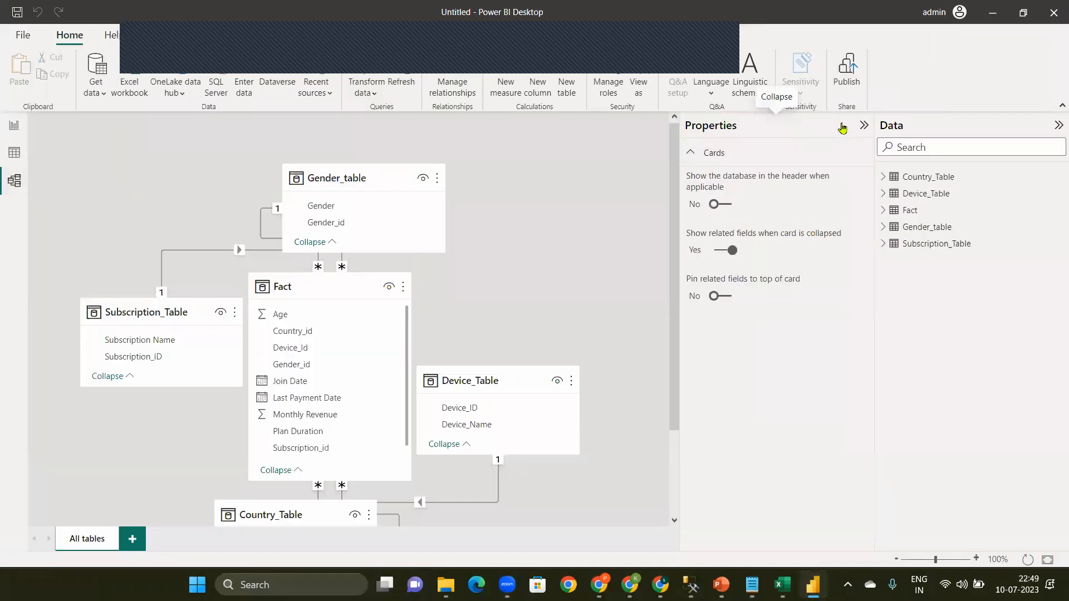
left_click(863, 125)
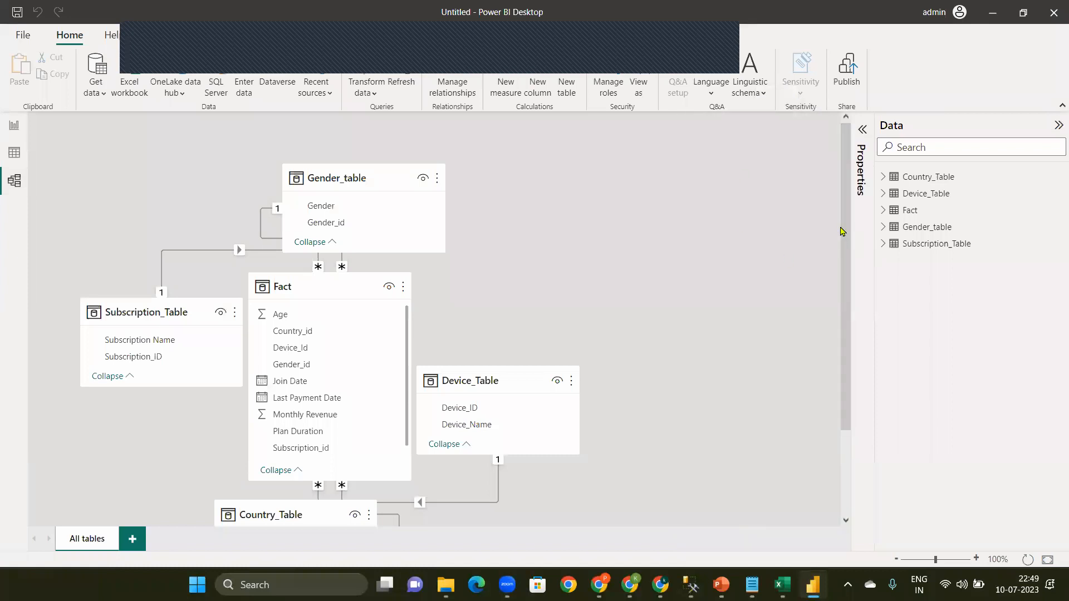
scroll(842, 231, "down", 1)
left_click_drag(505, 333, 649, 240)
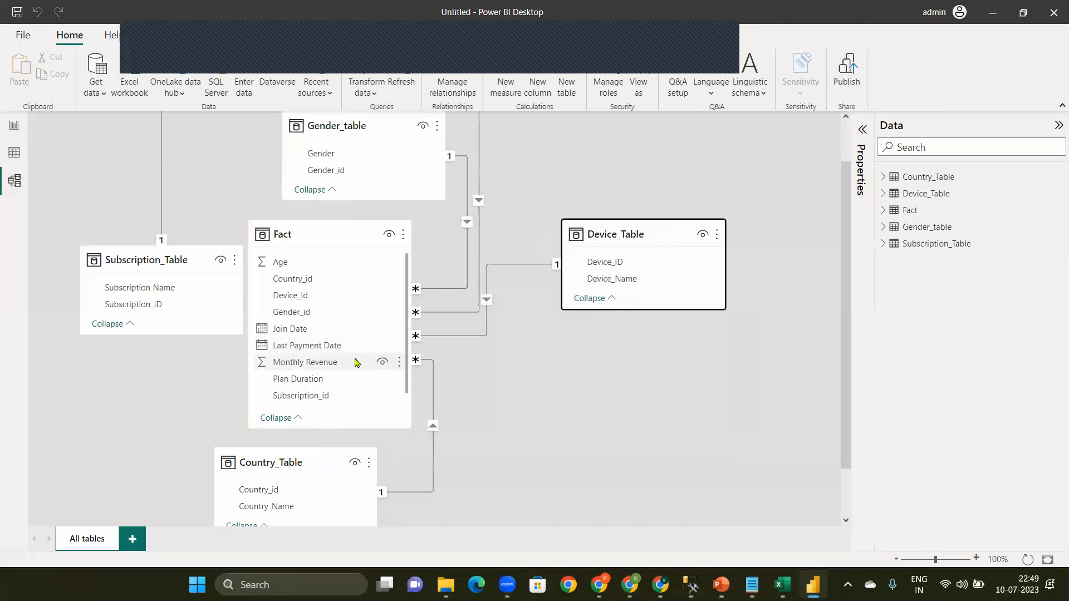
Step: Create a new model layout, place the Fact table in its centre, and shorten the card to about two visible fields
left_click(139, 539)
left_click_drag(914, 210, 562, 270)
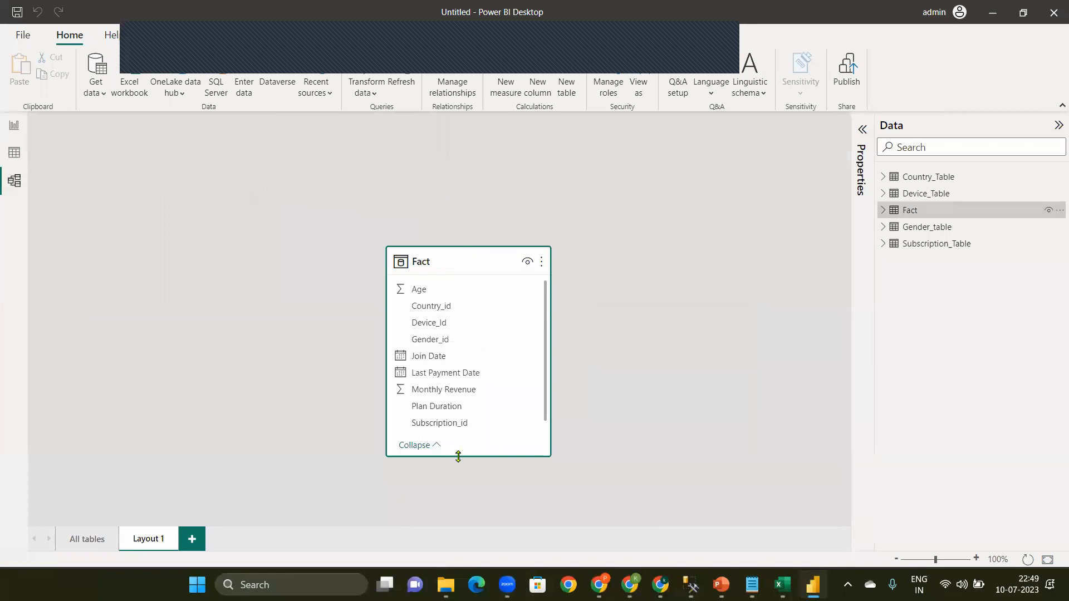
left_click_drag(458, 457, 462, 330)
Step: Add Gender_table left of Fact and Device_Table above it, moving the Fact card down so the cards do not overlap
left_click_drag(947, 227, 195, 235)
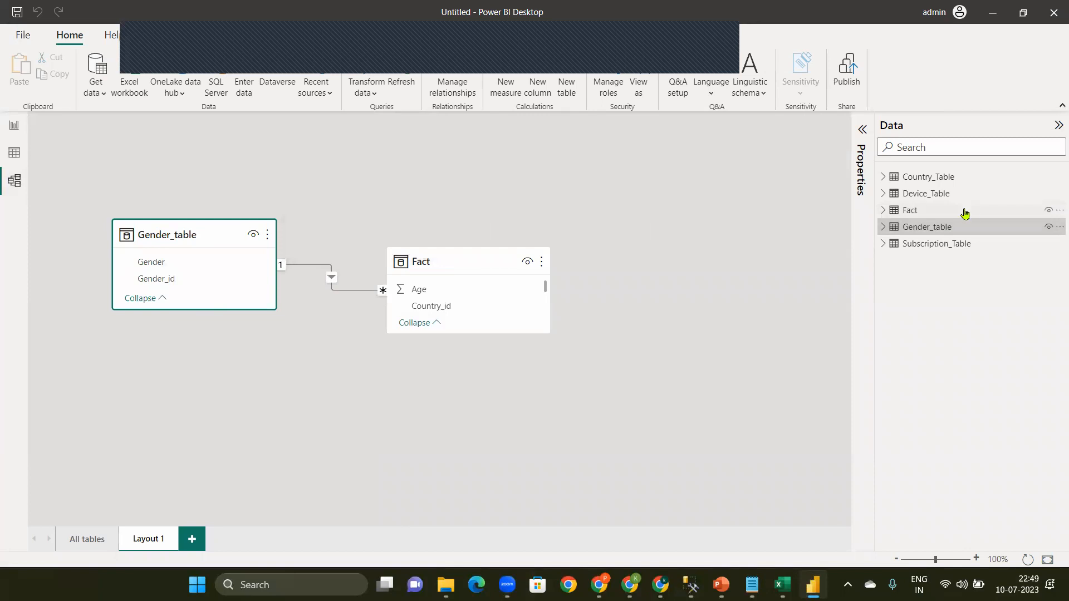
left_click_drag(927, 198, 458, 174)
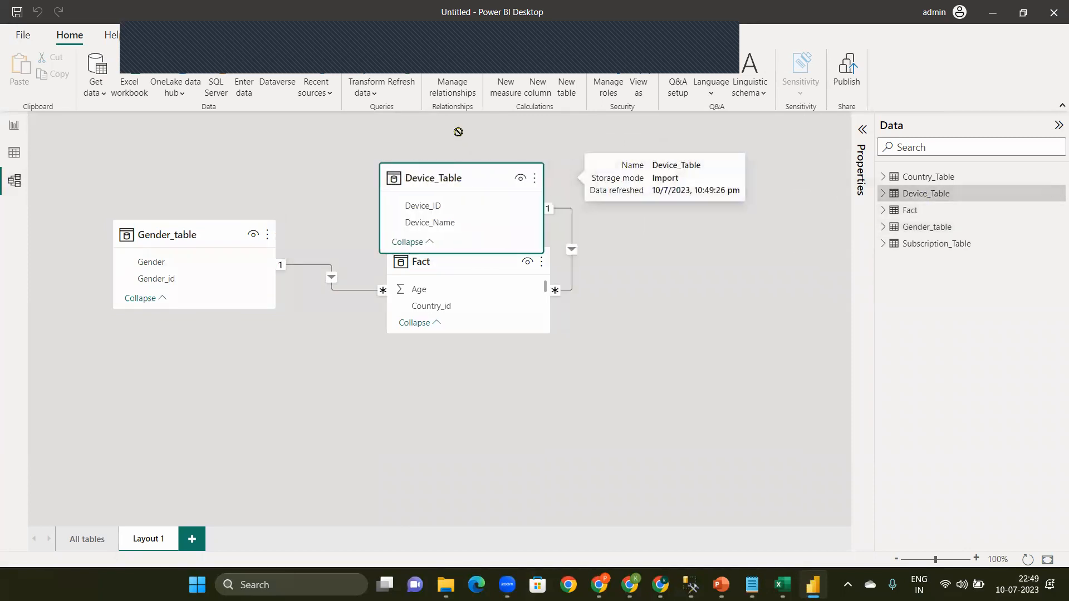
left_click(489, 311)
left_click_drag(473, 265, 475, 313)
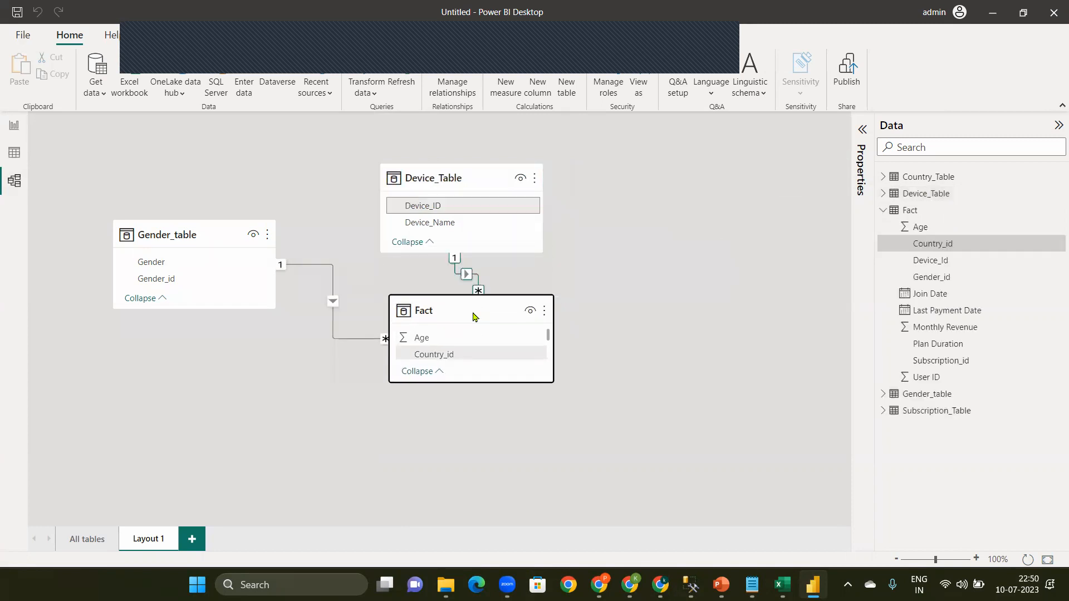
left_click(652, 364)
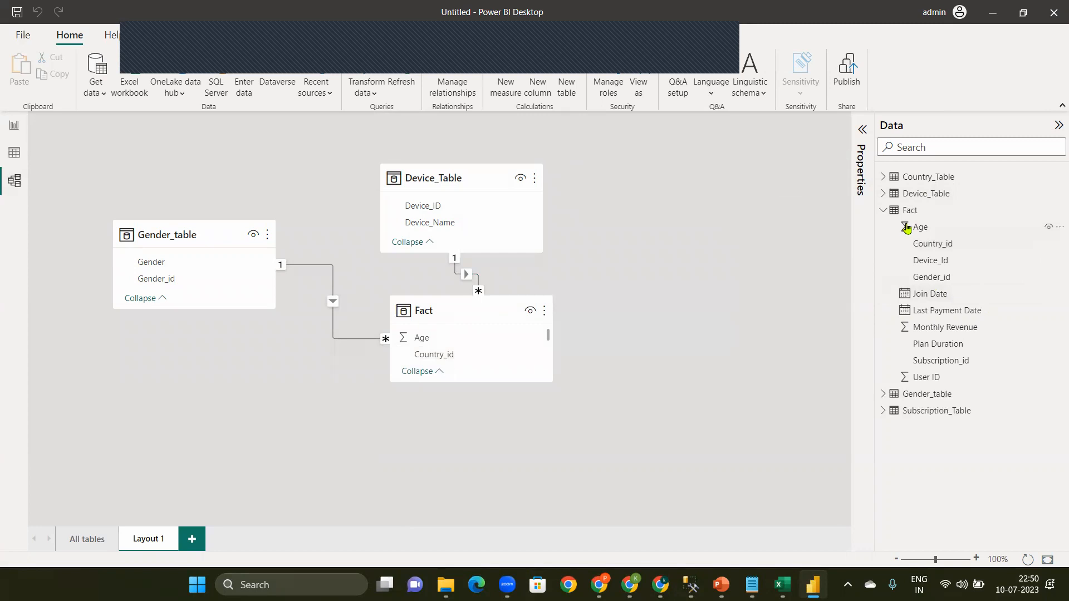
Step: Add Subscription_Table to the right of Fact and Country_Table below it to complete the star-shaped layout
left_click(884, 210)
left_click_drag(924, 226, 716, 291)
left_click_drag(941, 177, 425, 454)
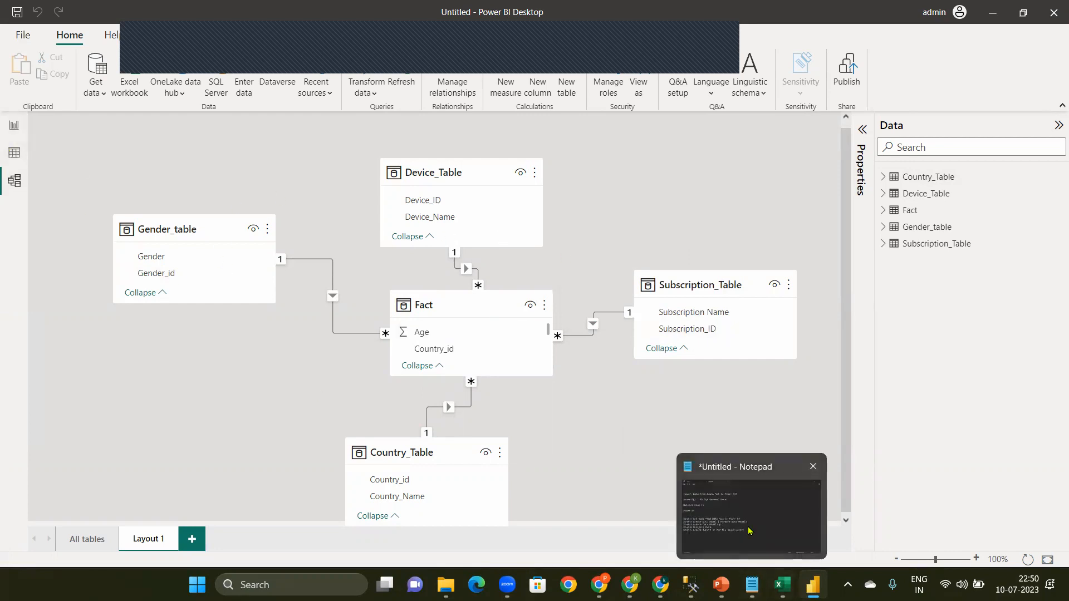
Step: Review the project steps in the Notepad note, highlighting "Analysis Data" in Step-4, and return to Power BI Desktop
left_click(752, 585)
left_click_drag(84, 365, 239, 357)
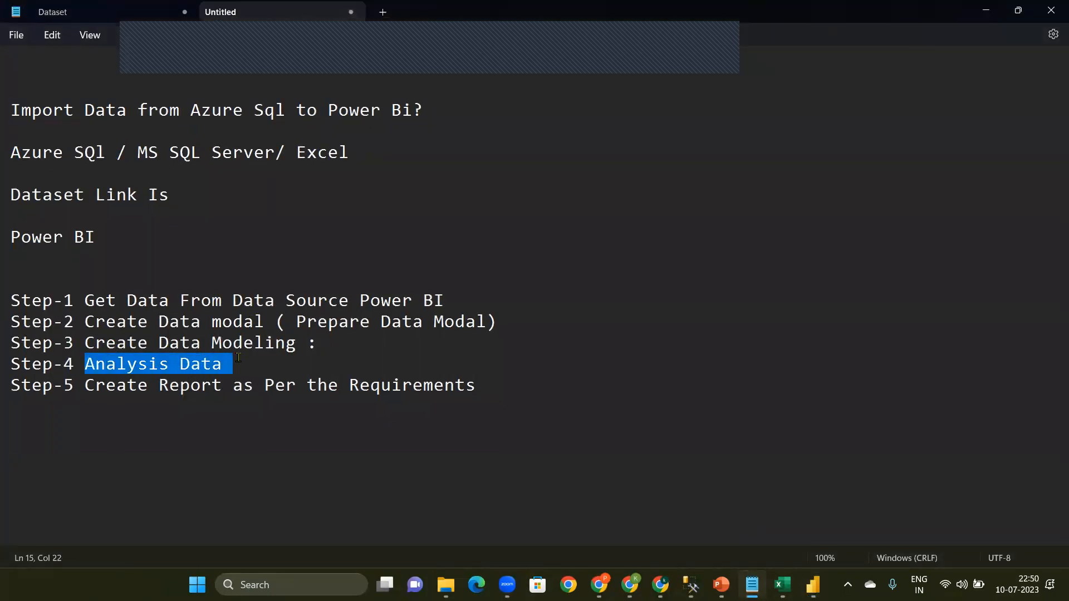
left_click(986, 11)
Step: From the data view, create an empty table named MT with Enter Data and load it into the model
left_click(14, 160)
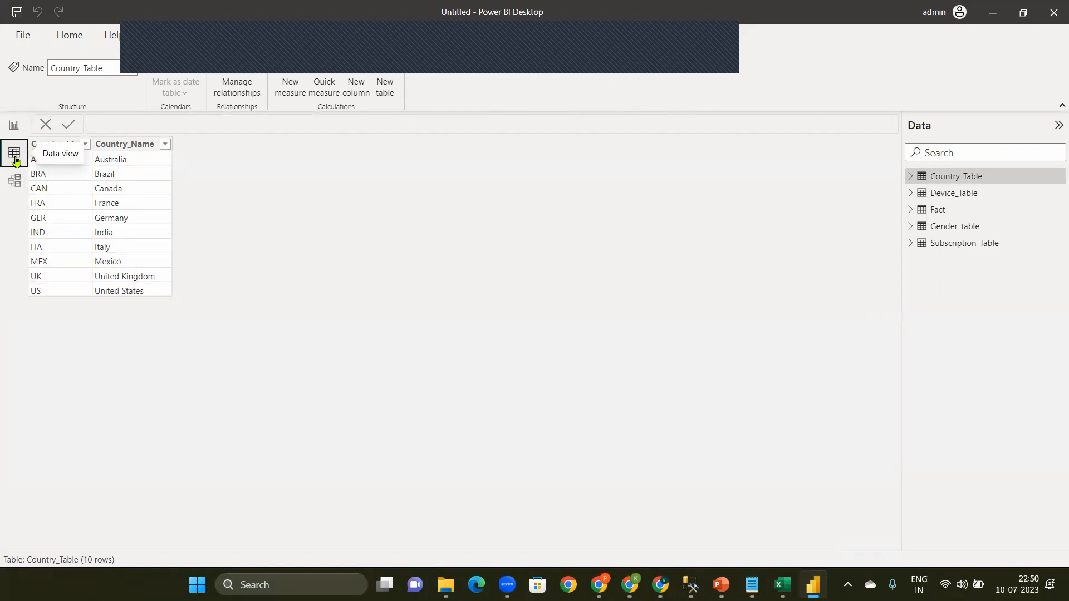
left_click(65, 45)
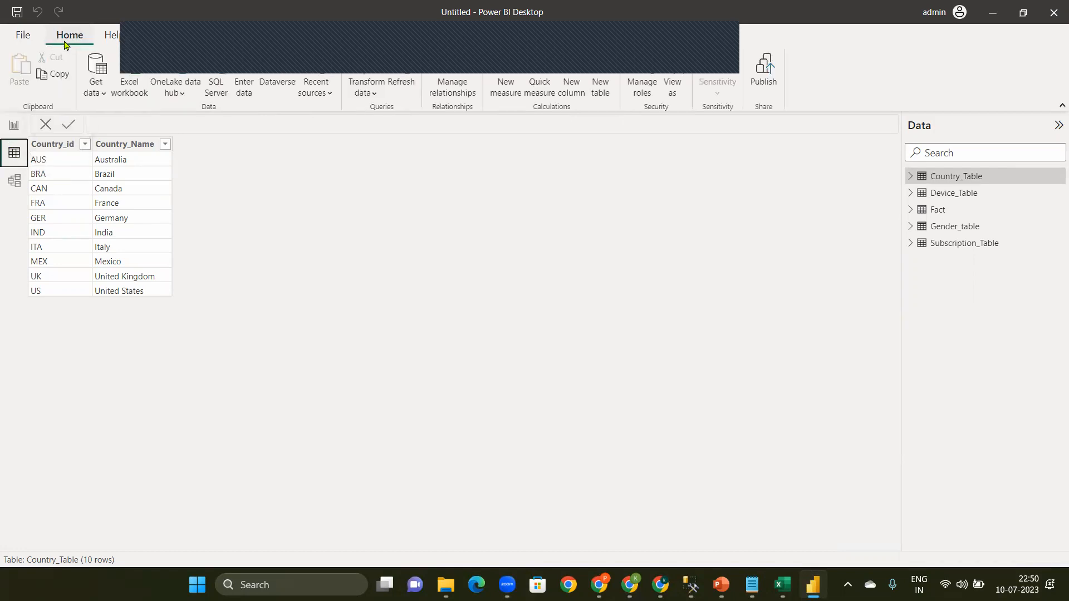
left_click(237, 85)
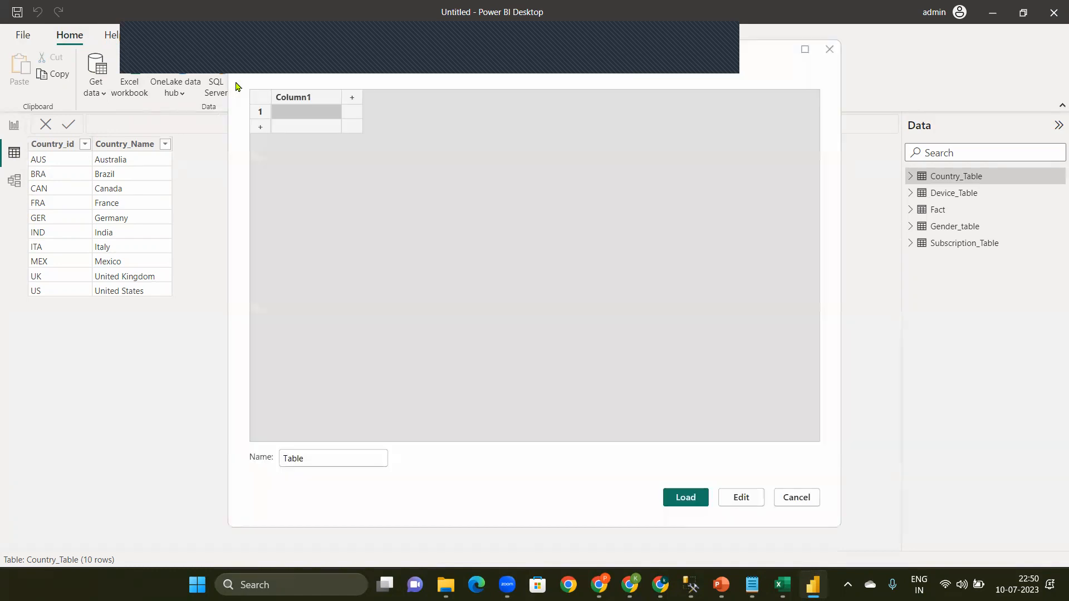
double_click(310, 463)
key("BackSpace")
type("M")
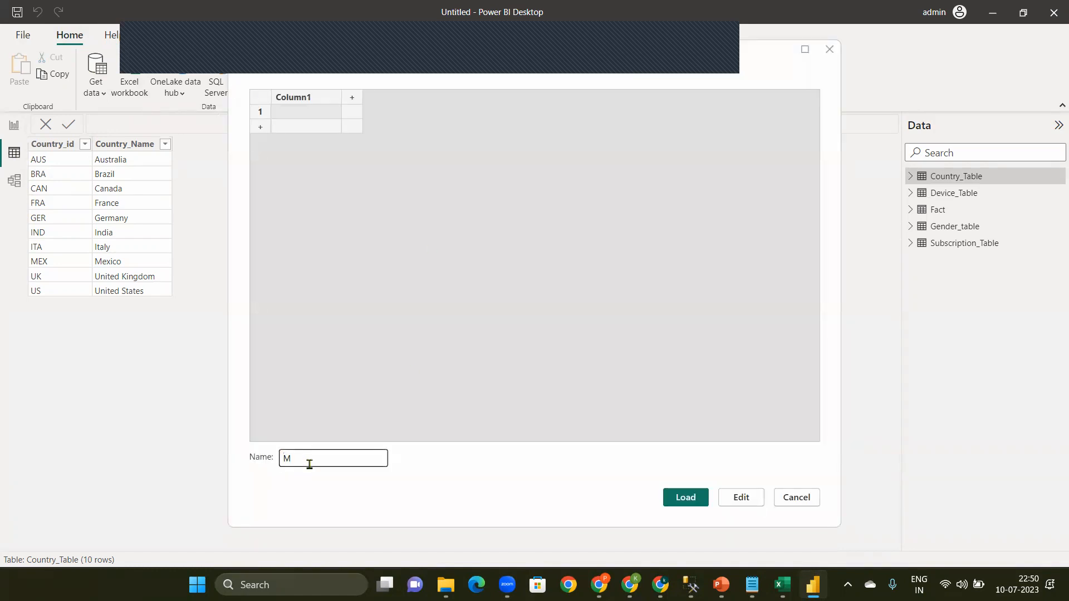
type("T")
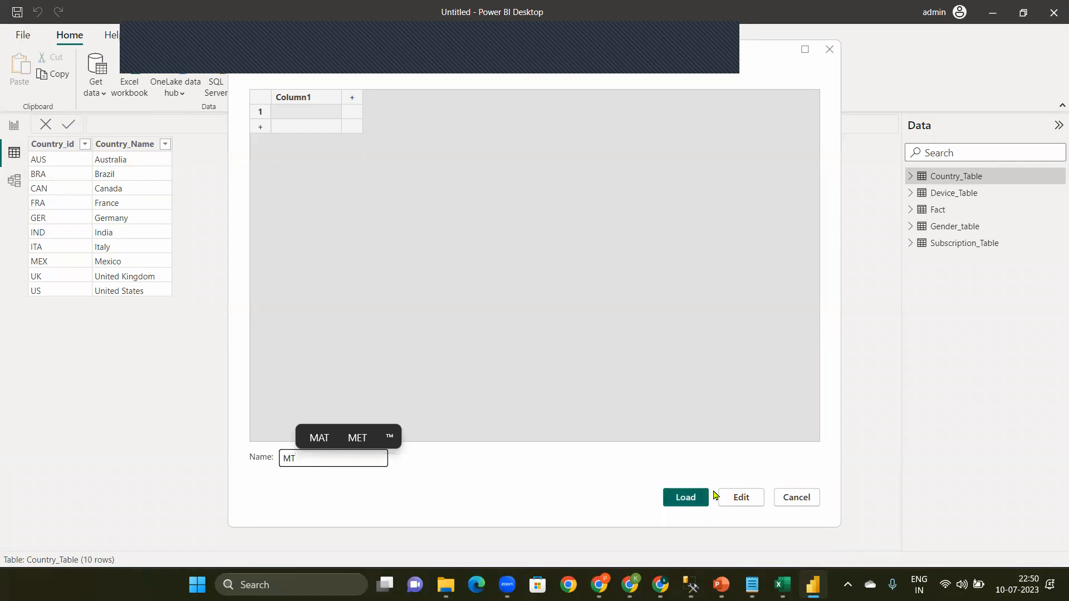
left_click(688, 497)
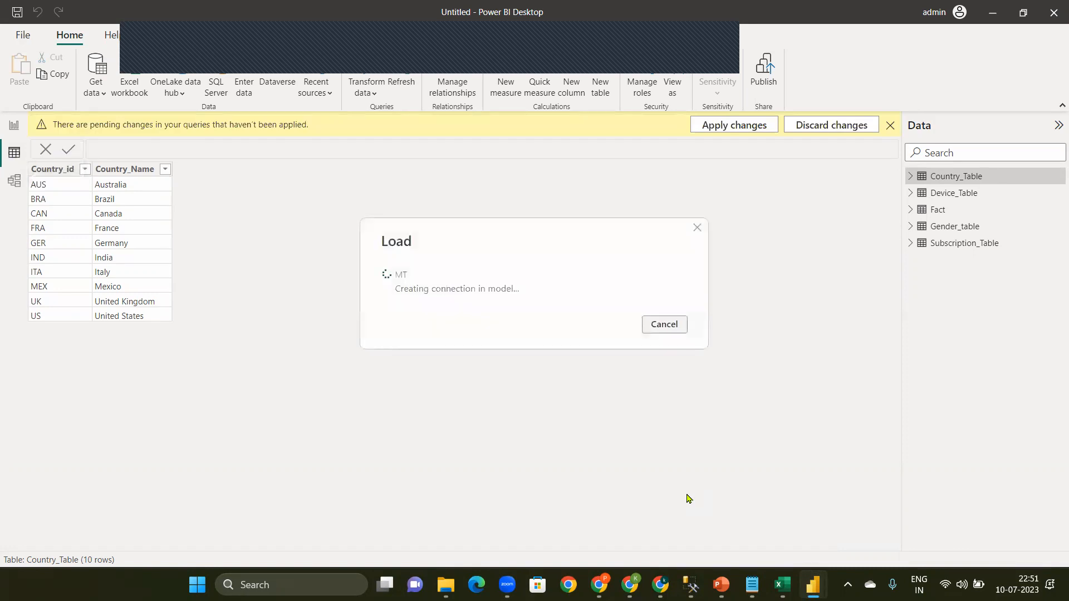
Step: Inspect the rows of the Fact table, and expand the MT table to see its fields
left_click(939, 209)
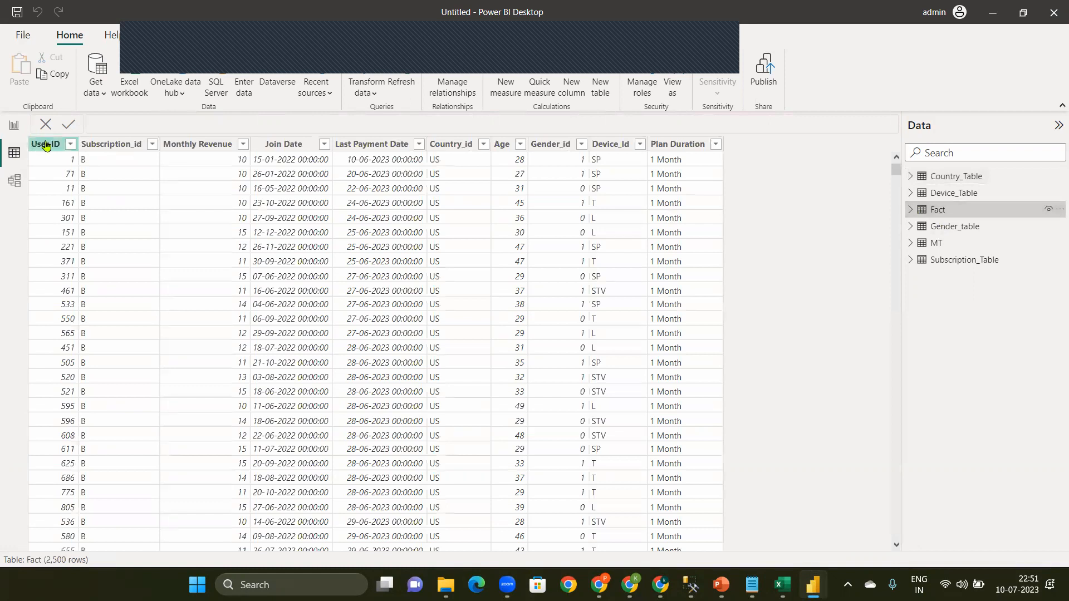
left_click(945, 248)
left_click(911, 245)
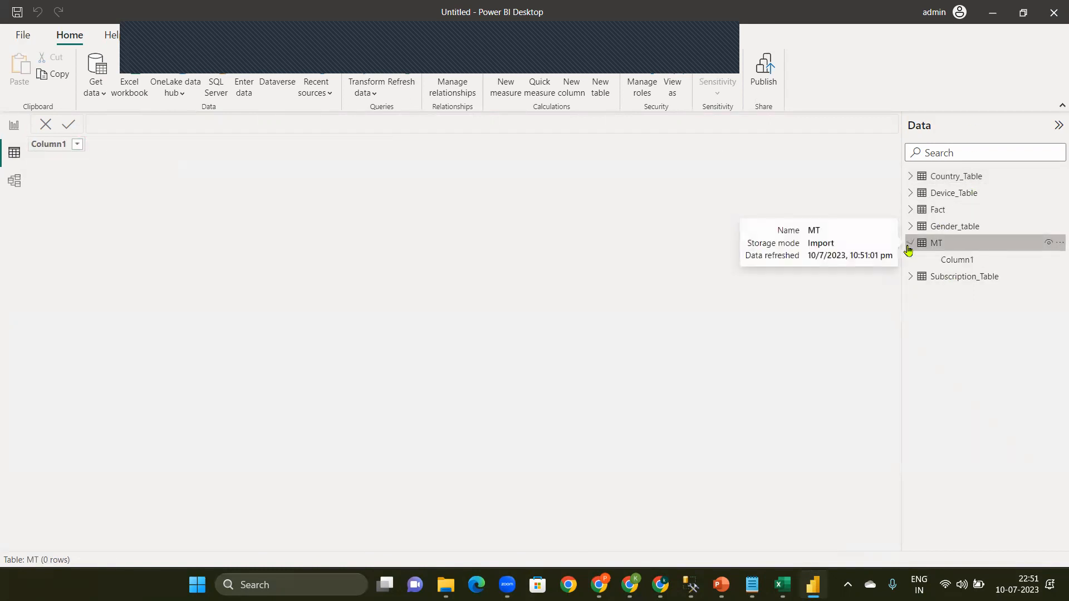
Step: Start a new measure in the MT table, clear its default formula text, and enlarge the formula bar font
left_click(1057, 248)
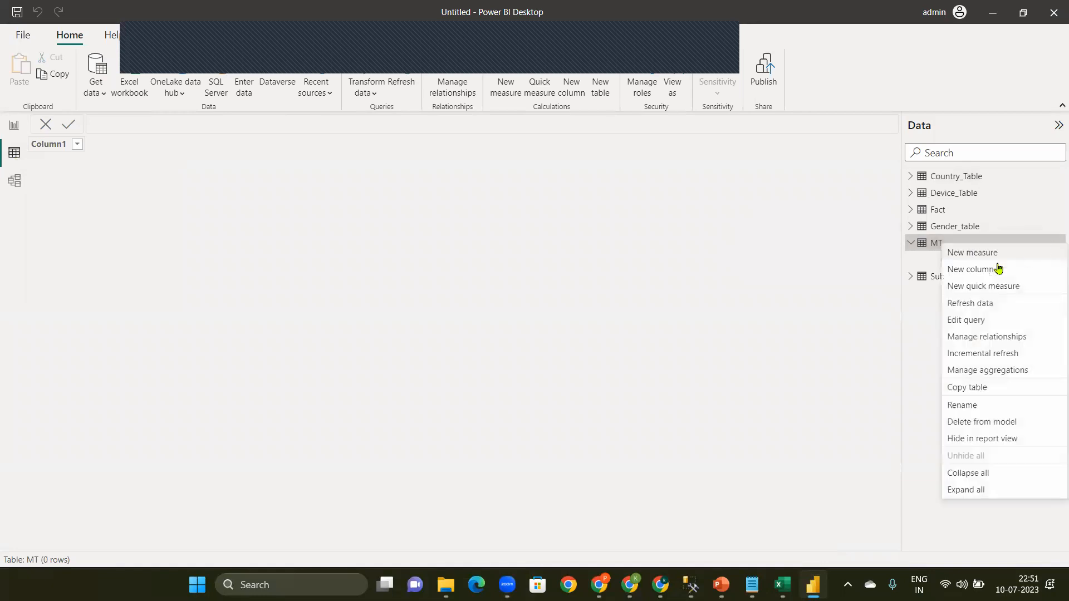
left_click(968, 257)
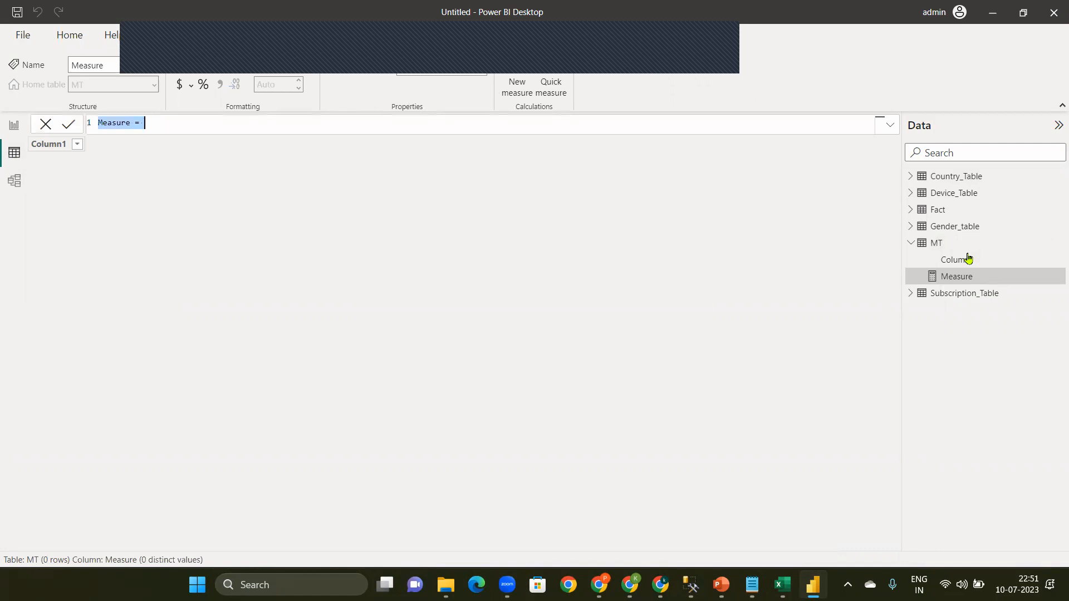
key("BackSpace")
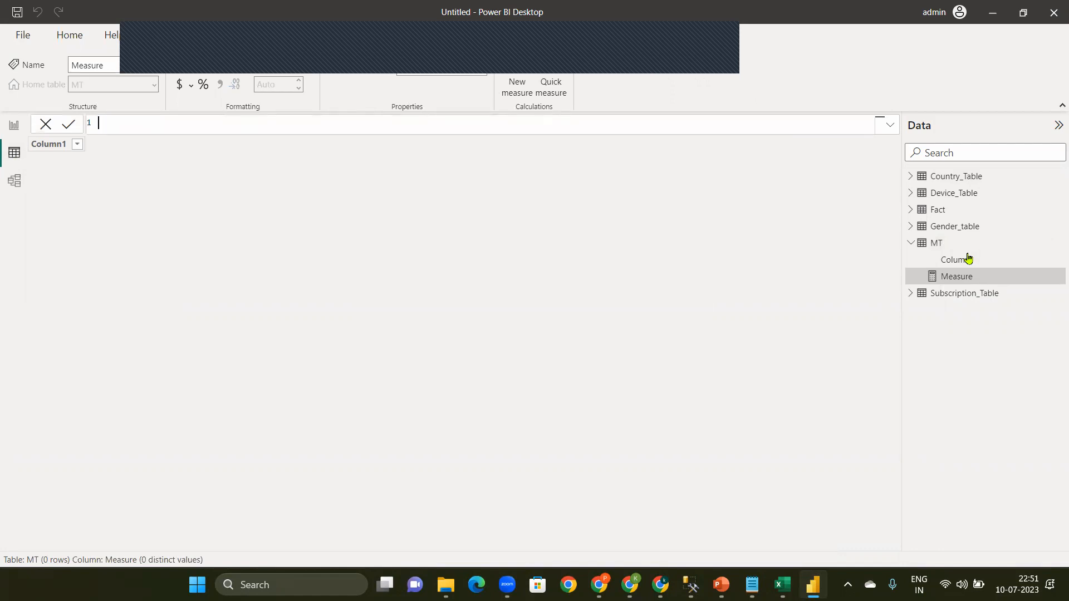
key("ctrl+plus")
key("ctrl+plus")
key("ctrl+plus")
key("ctrl+plus")
key("ctrl+plus")
key("ctrl+plus")
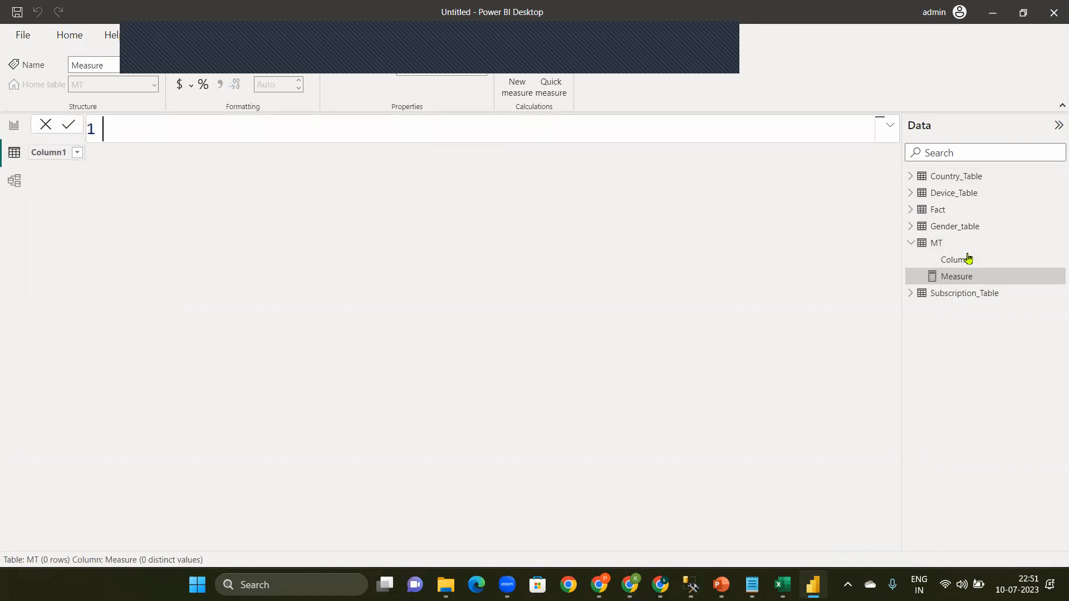
Step: Define the new MT measure as Total Users = COUNTROWS('Fact') and commit it
type("Tot")
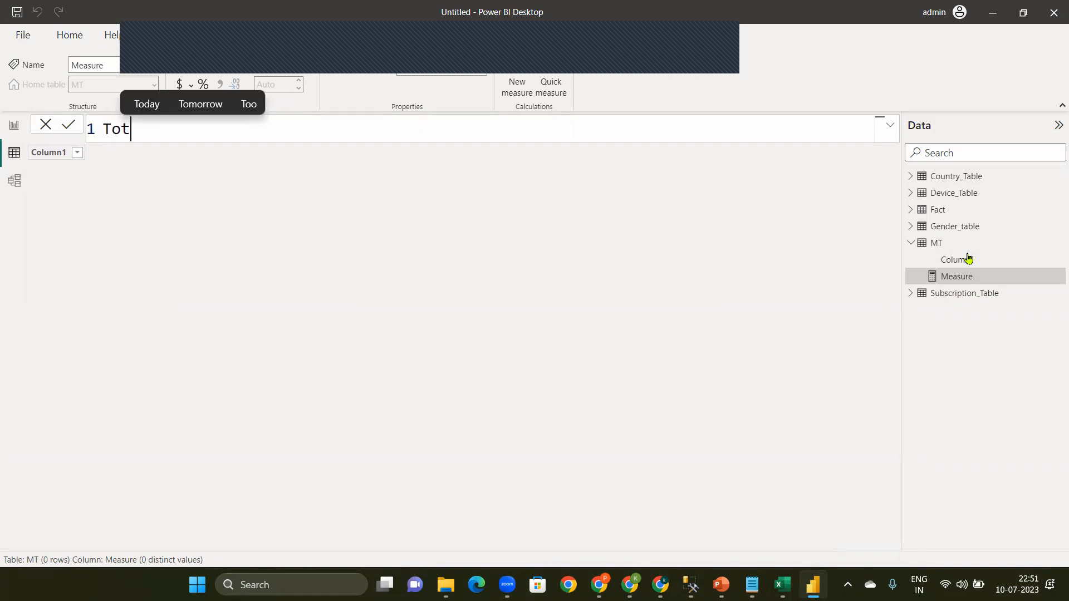
type("al User")
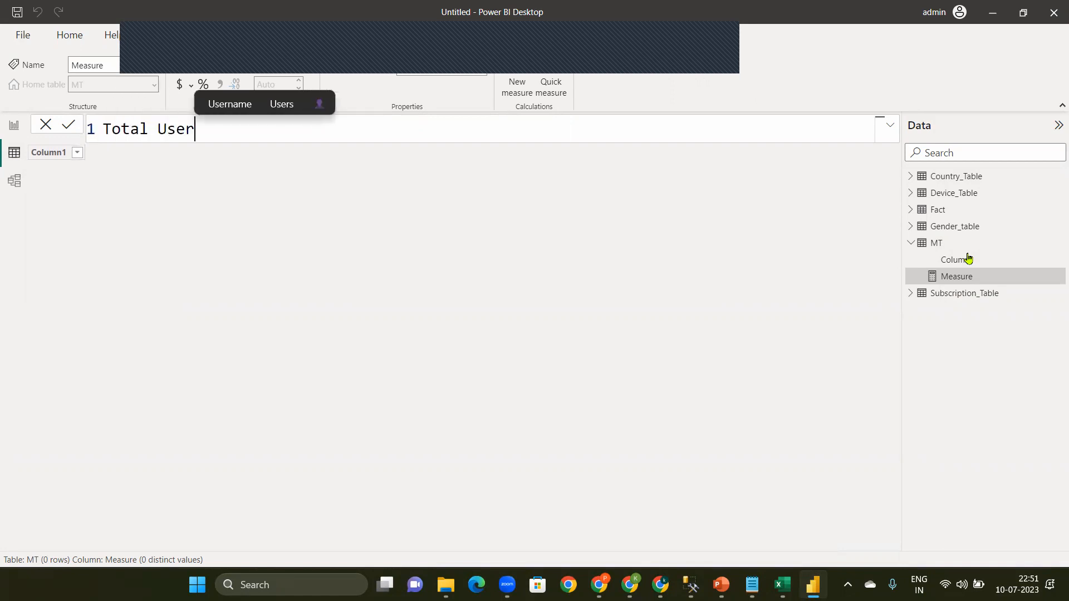
type("s = ")
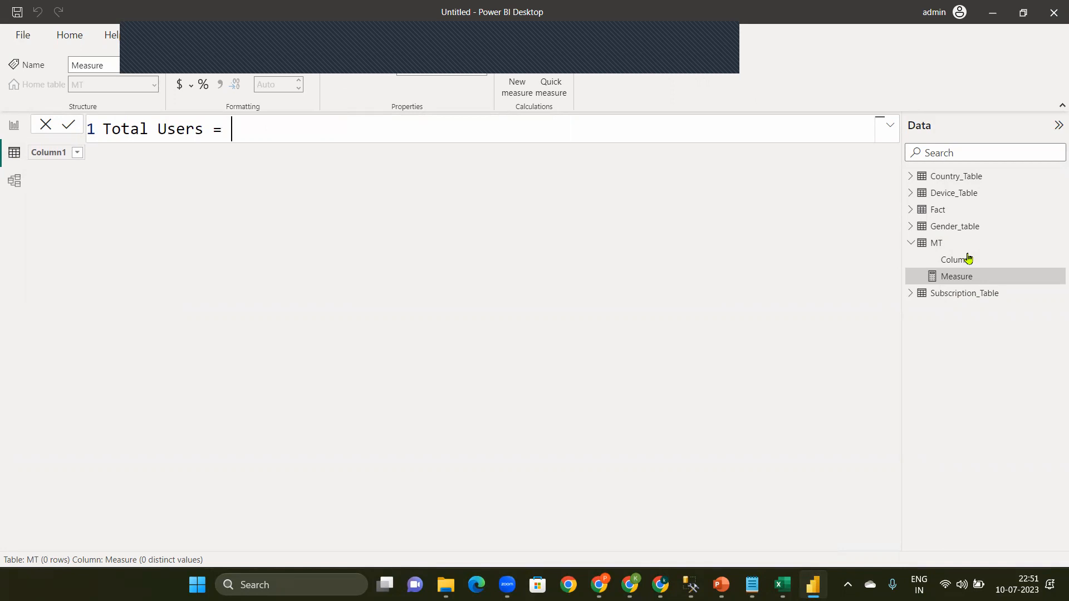
type("co")
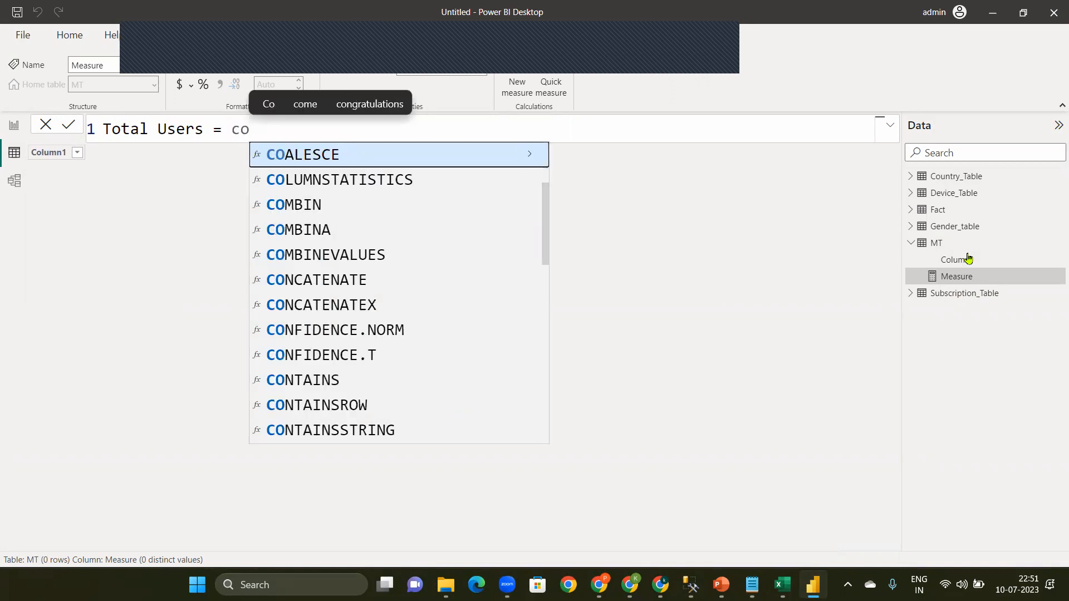
key("BackSpace")
key("BackSpace")
type("count")
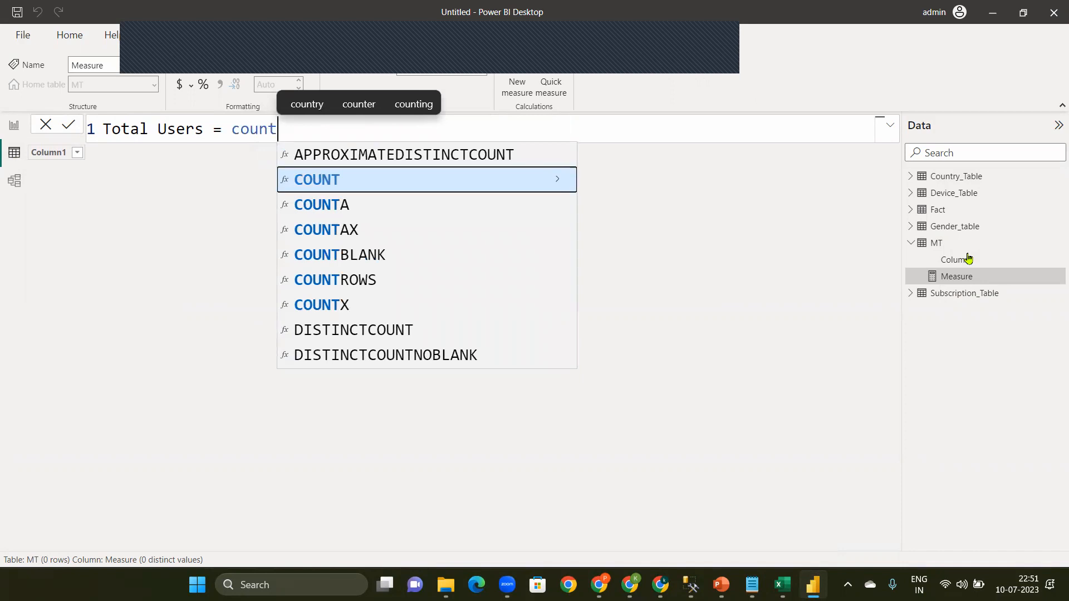
key("Down")
key("Down")
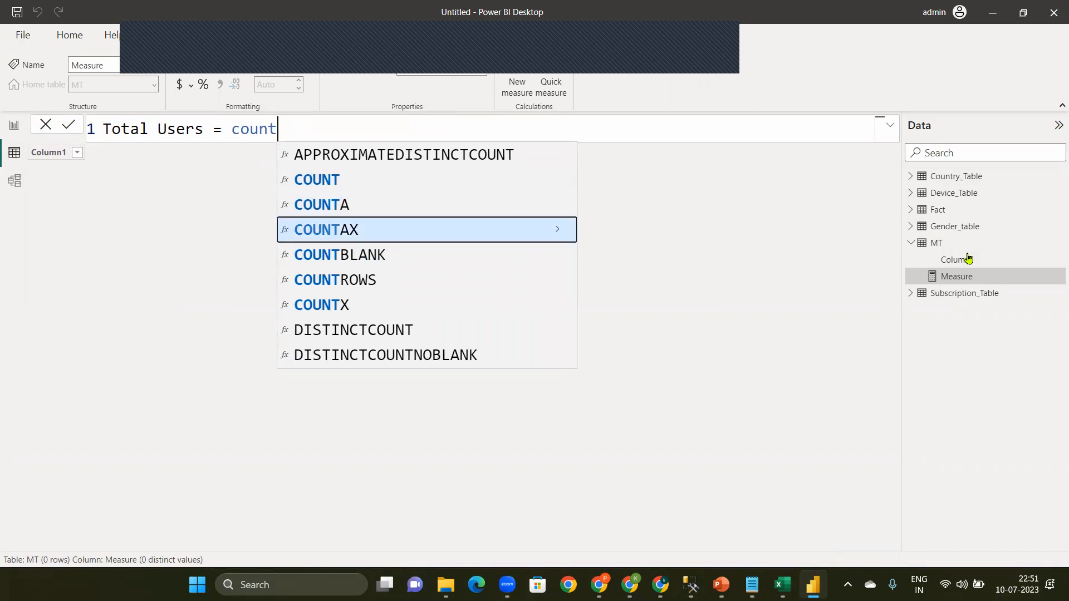
key("Down")
key("Down")
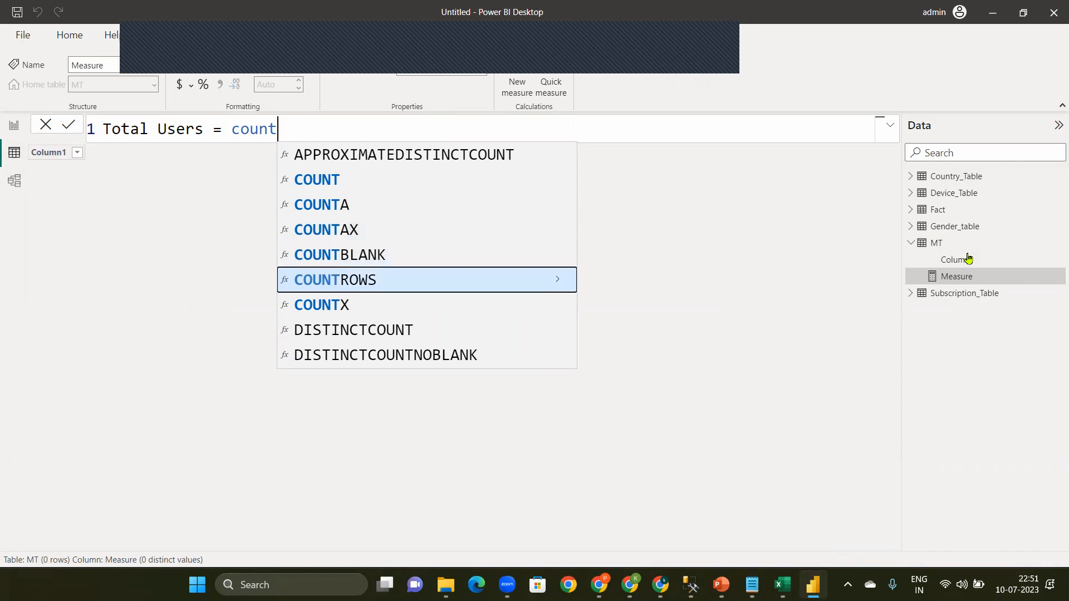
key("Tab")
type("fa")
key("Tab")
type(")")
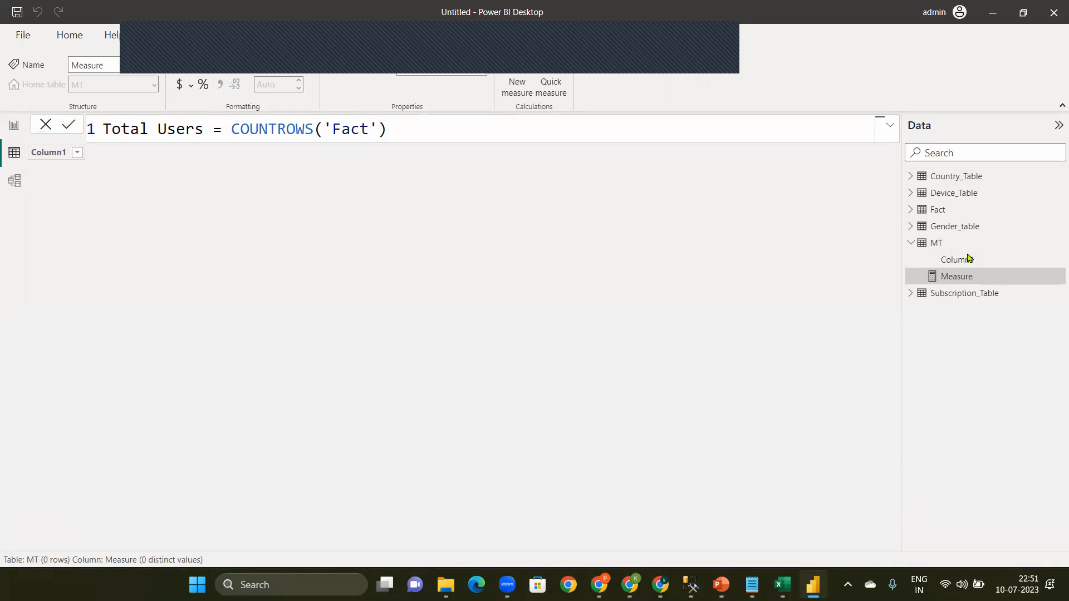
key("Return")
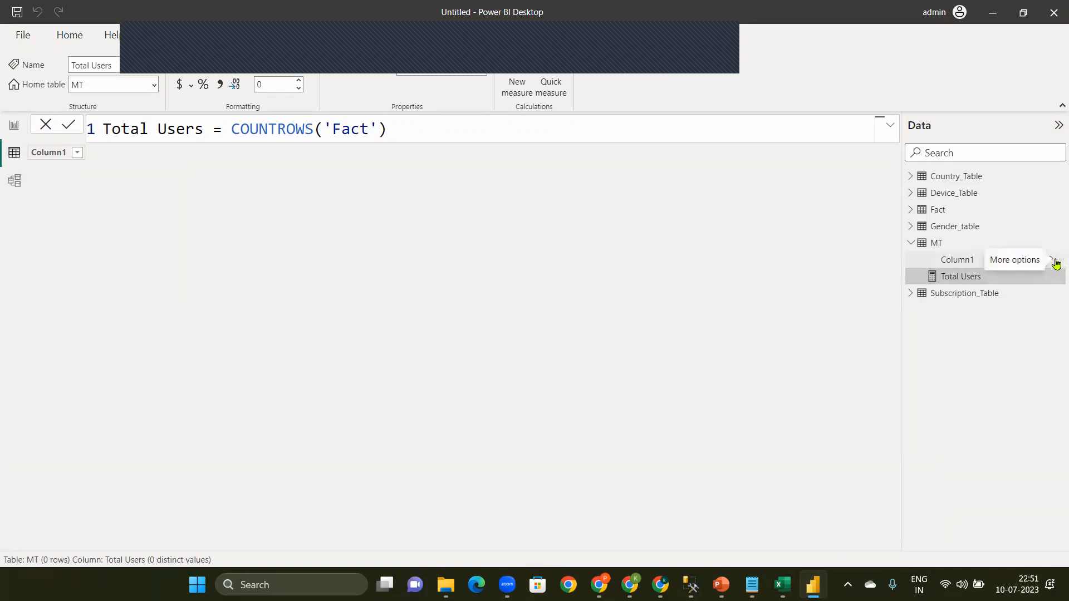
Step: Delete the empty Column1 from the MT table so that it holds only measures
left_click(1054, 263)
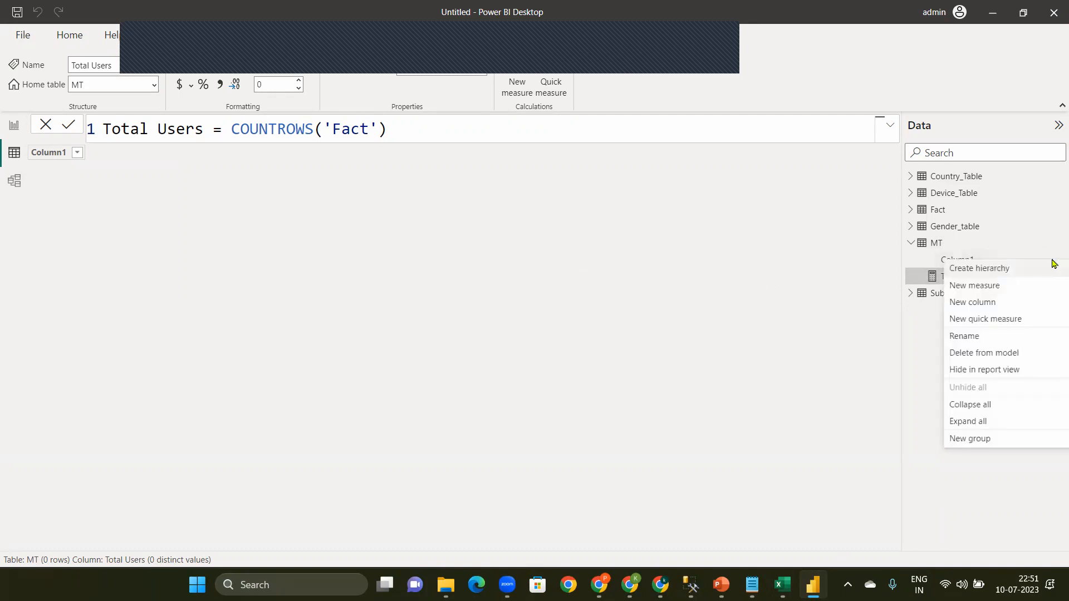
left_click(843, 348)
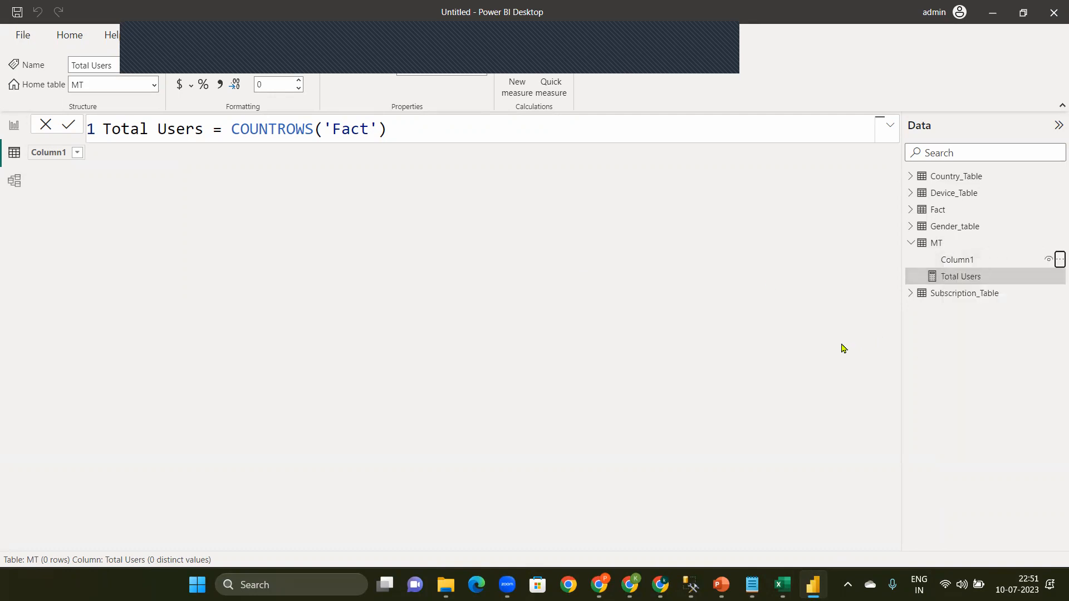
left_click(1054, 263)
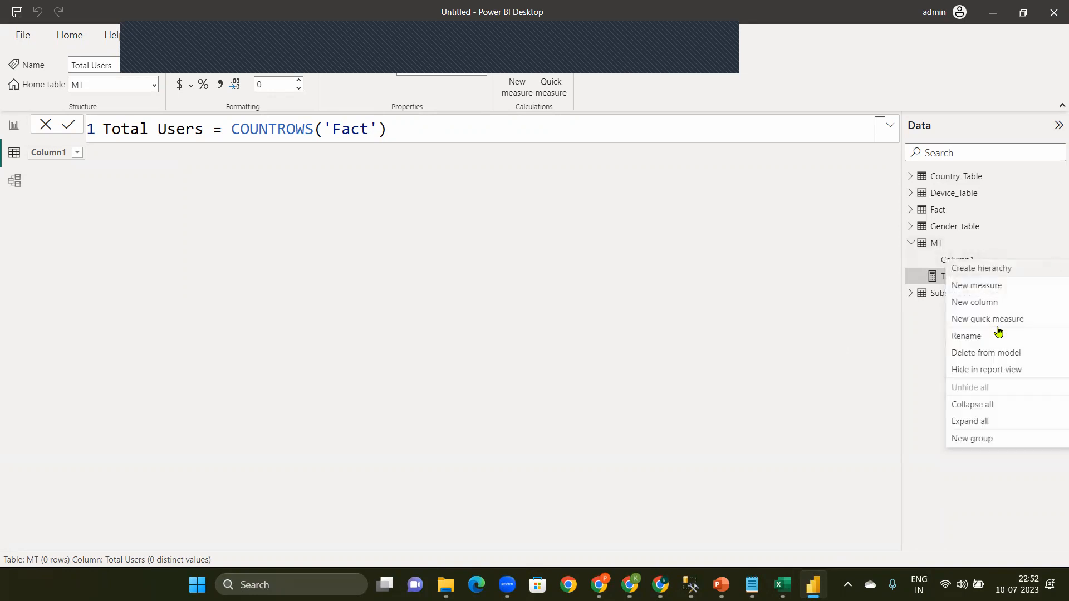
left_click(976, 358)
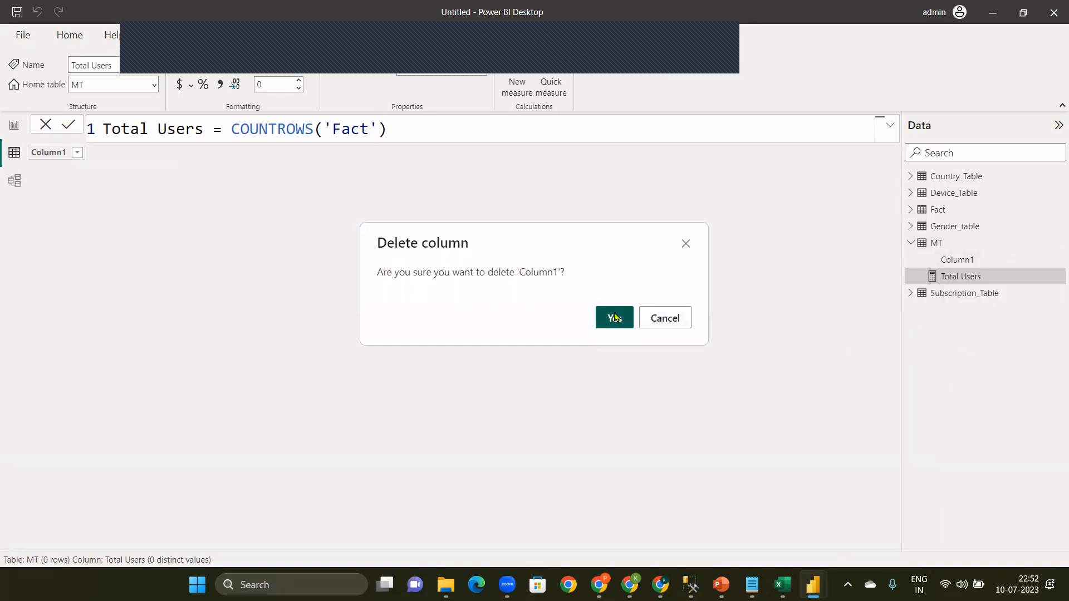
left_click(616, 318)
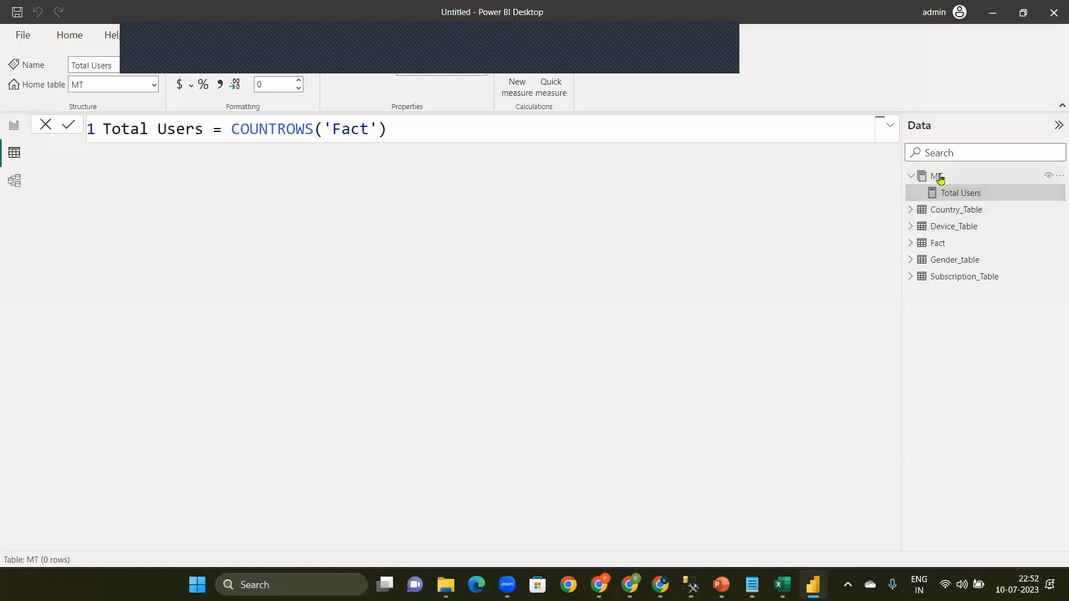
mouse_move(931, 179)
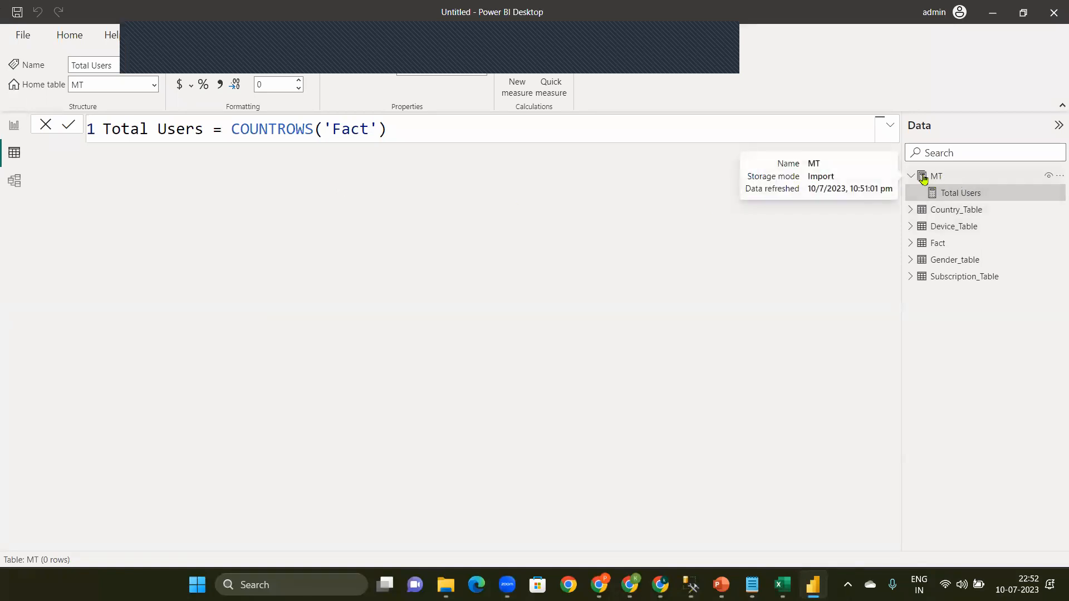
Step: View the Fact table's rows, and start another measure in the MT table with the name Total Revenue
left_click(938, 243)
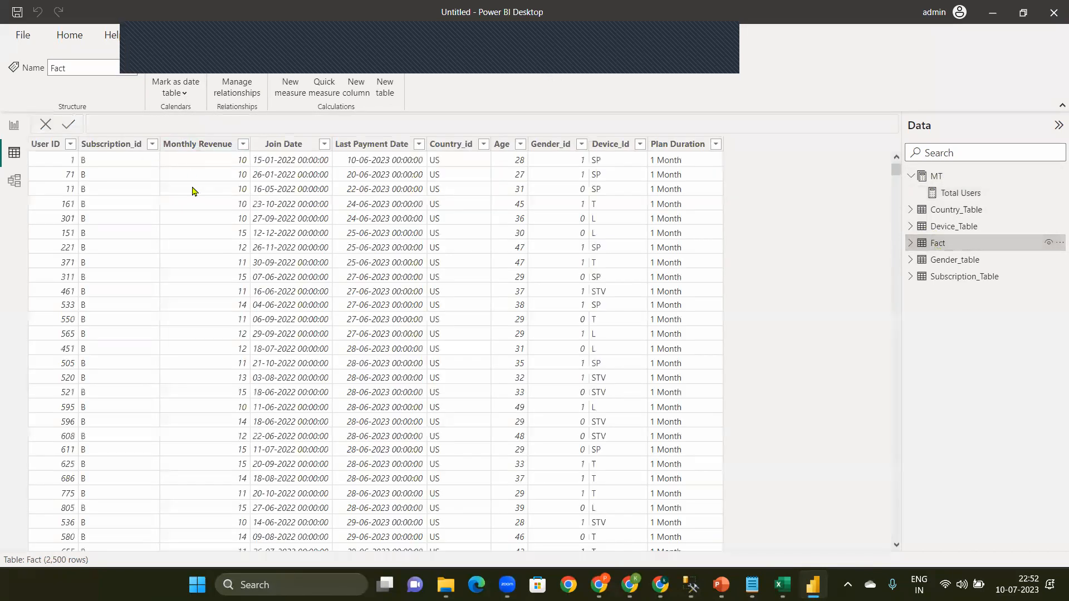
left_click(1058, 176)
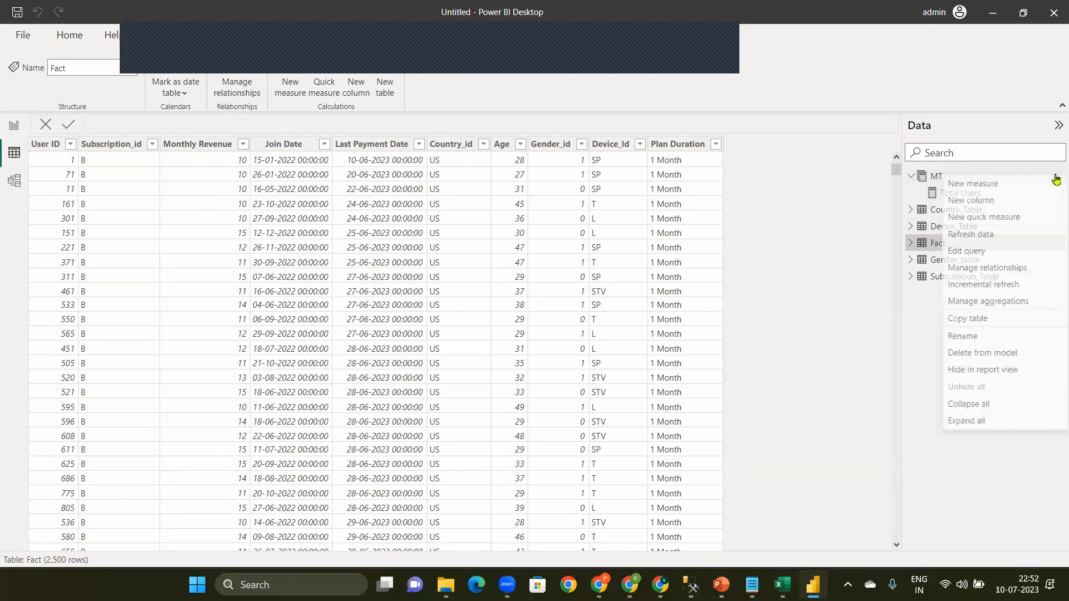
left_click(989, 185)
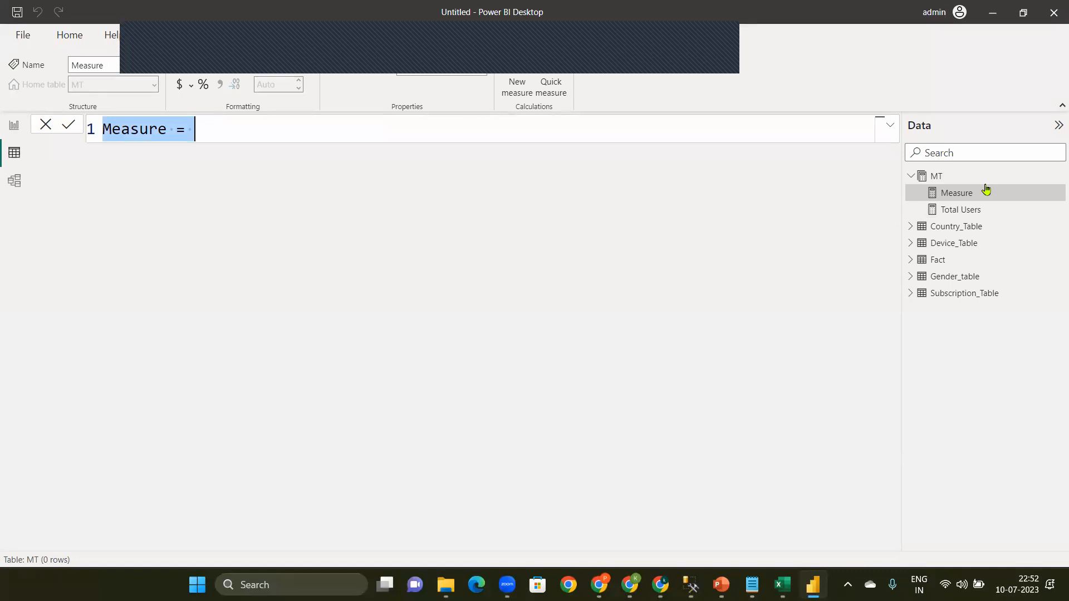
type("\\")
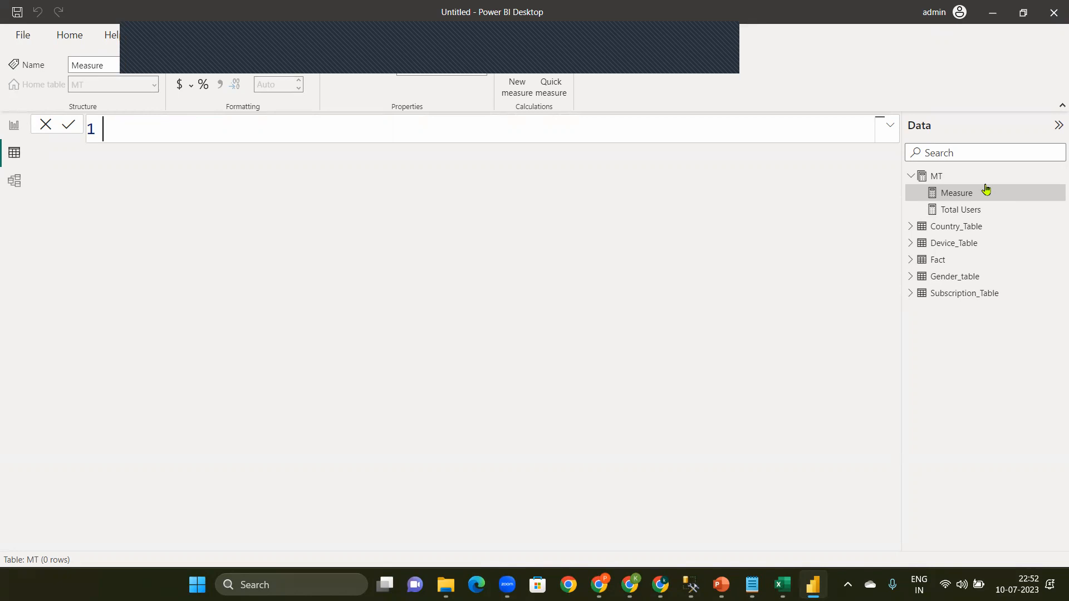
type("F")
key("BackSpace")
type("Total ")
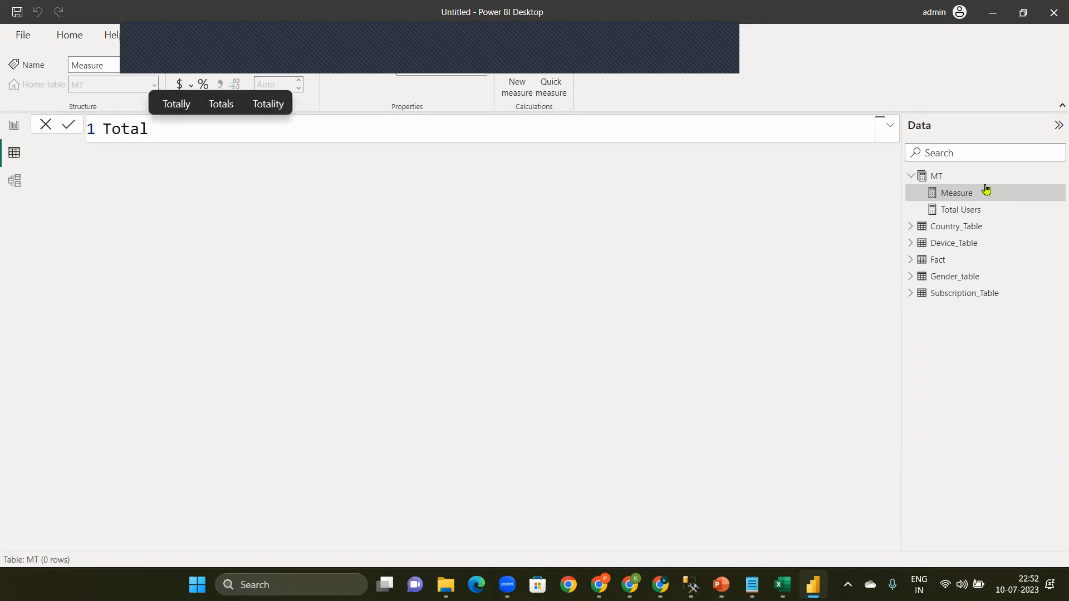
type("Re")
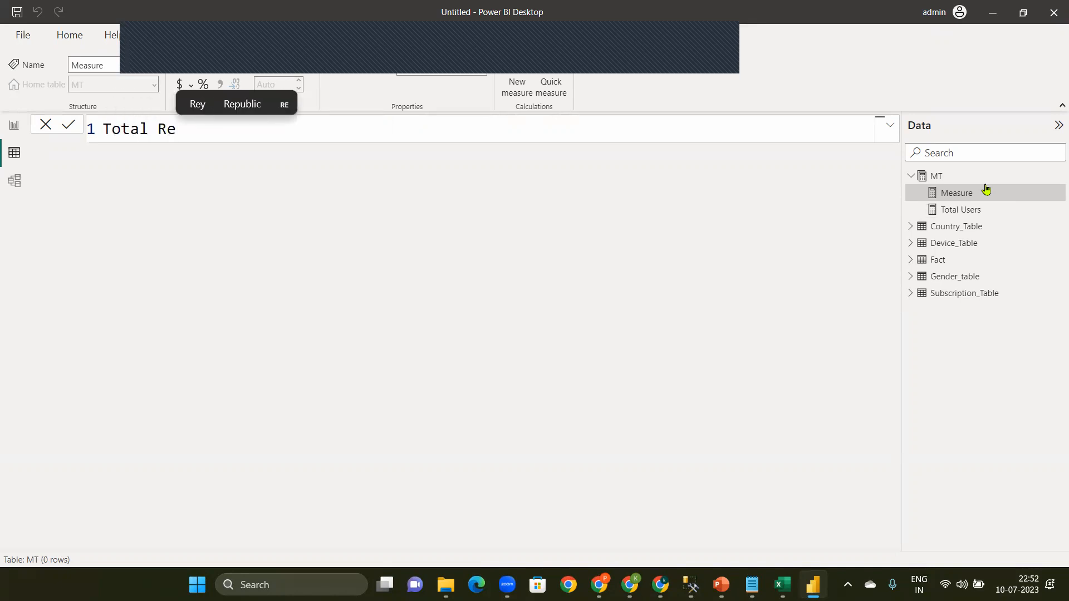
type("vuenue")
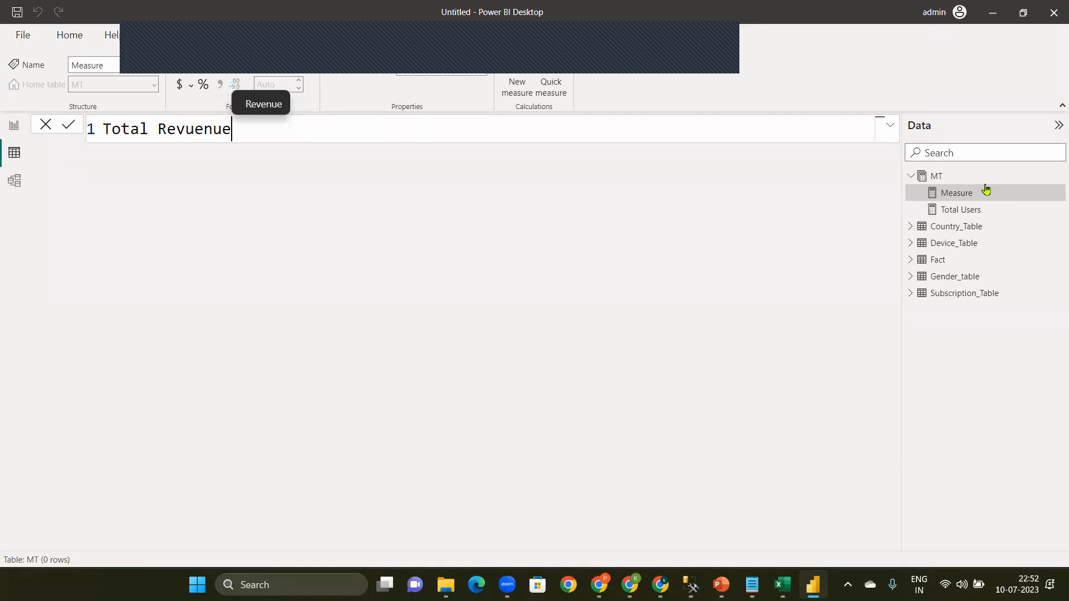
left_click(264, 105)
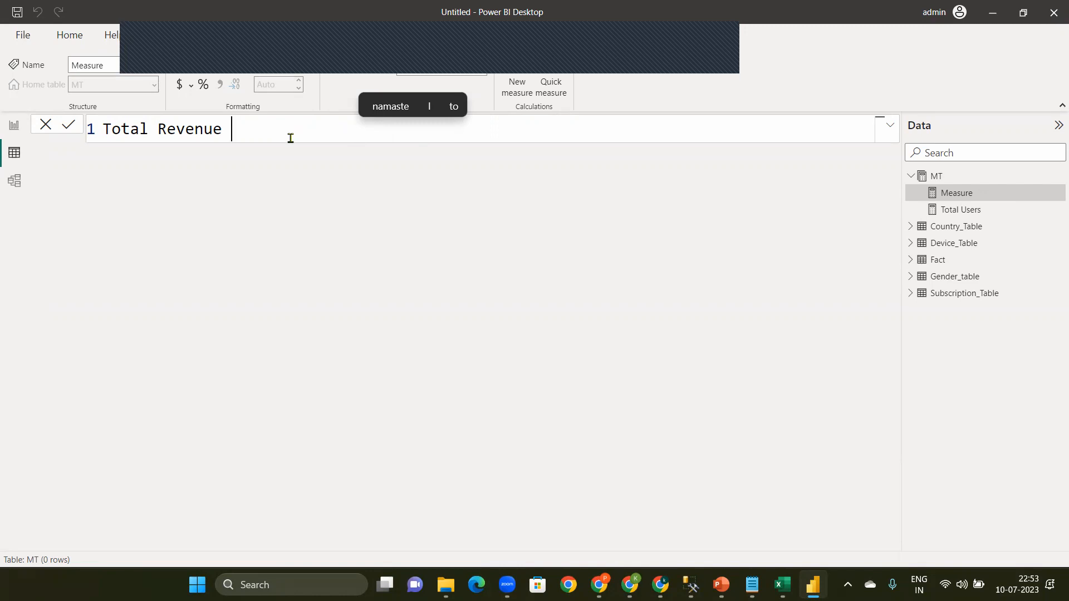
Step: Complete the Total Revenue measure as SUM('Fact'[Monthly Revenue]) and commit it
type("=")
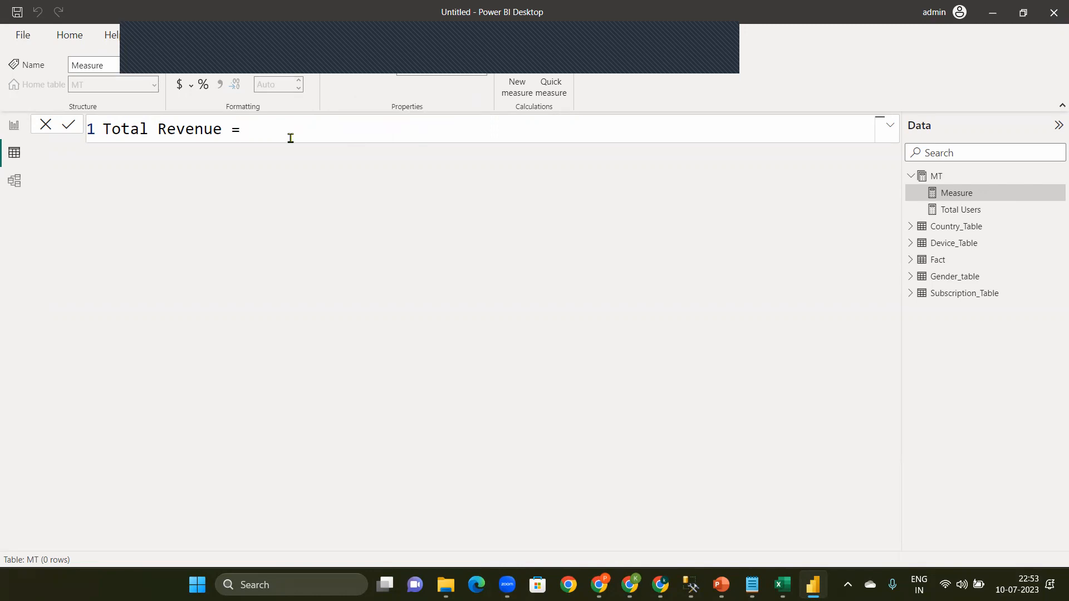
type("sum(re")
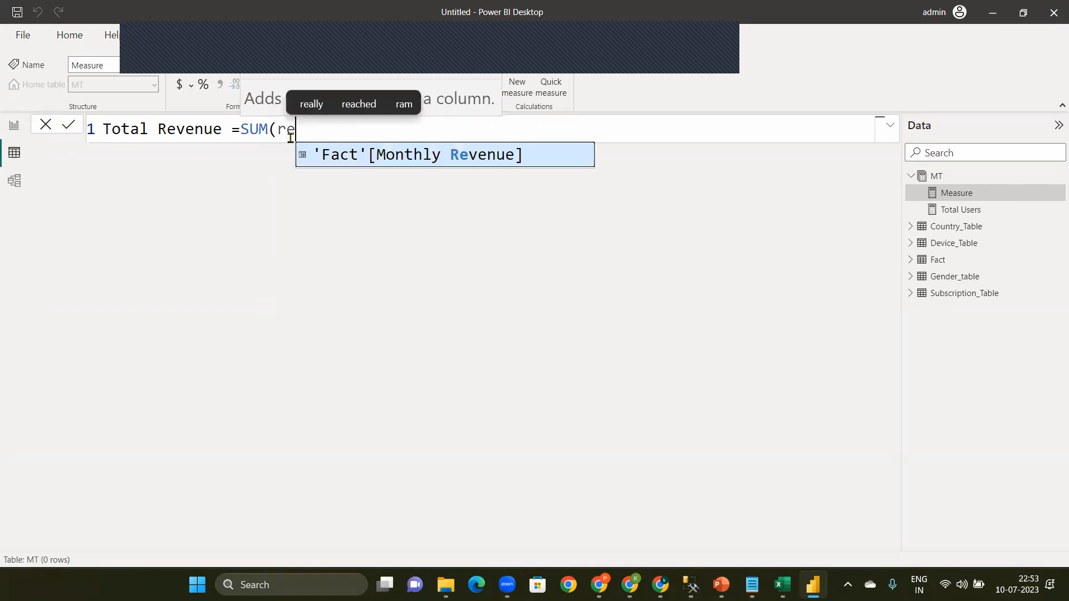
key("Tab")
type(")")
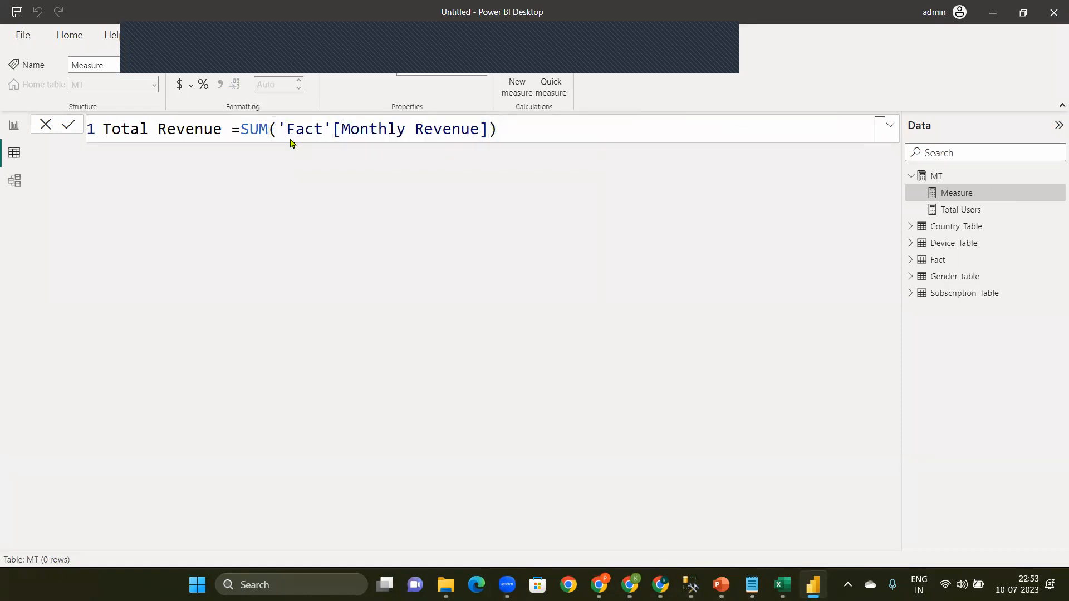
key("Return")
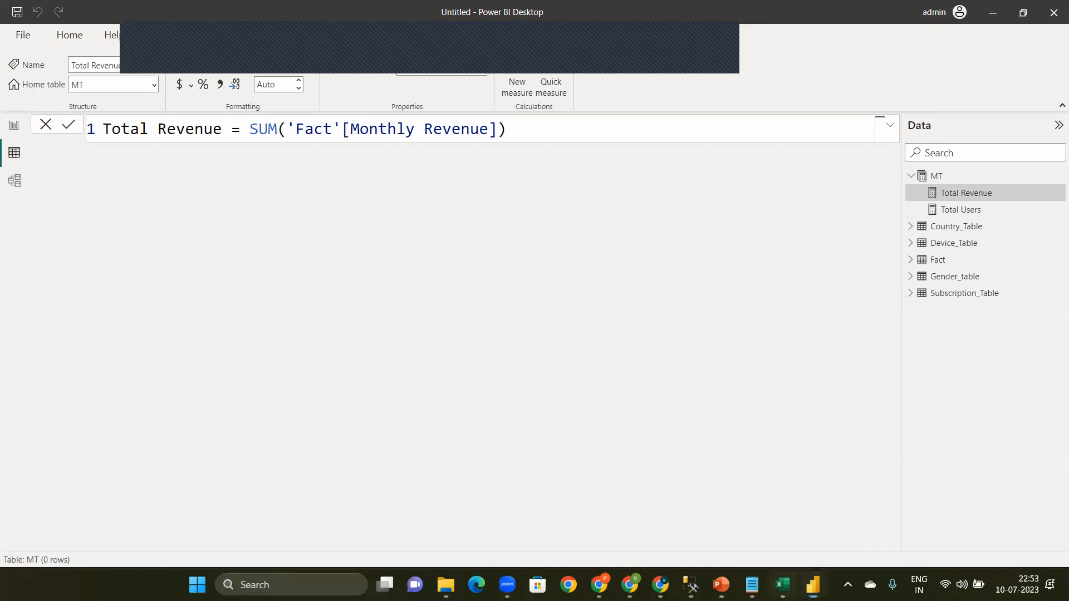
Step: Check the Full Info Page mock-up in the Excel workbook, and start a new measure named Total Countries in the MT table
key("alt+Tab")
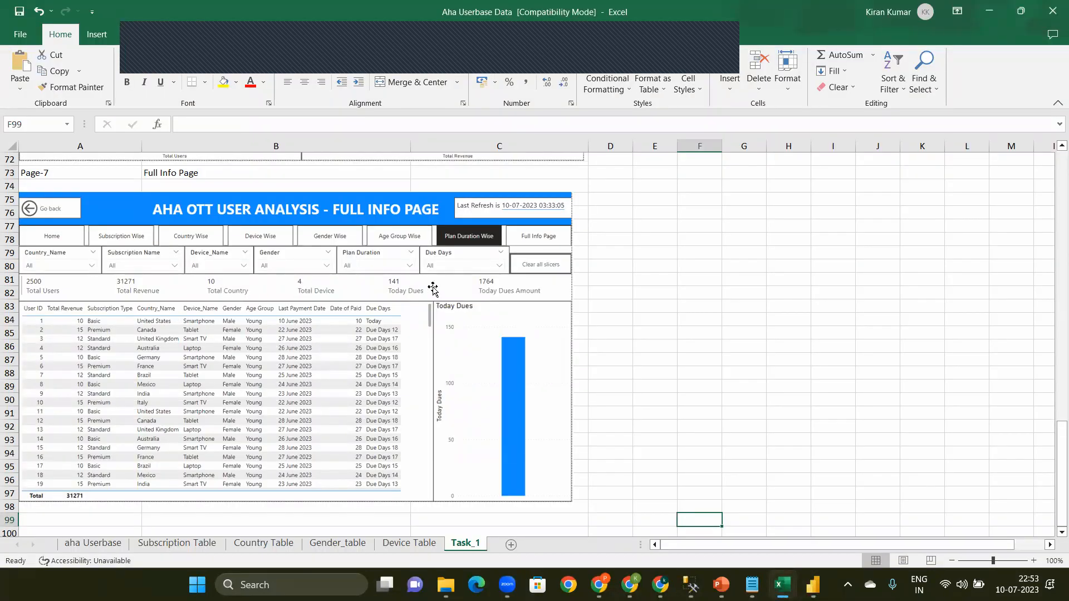
left_click(991, 9)
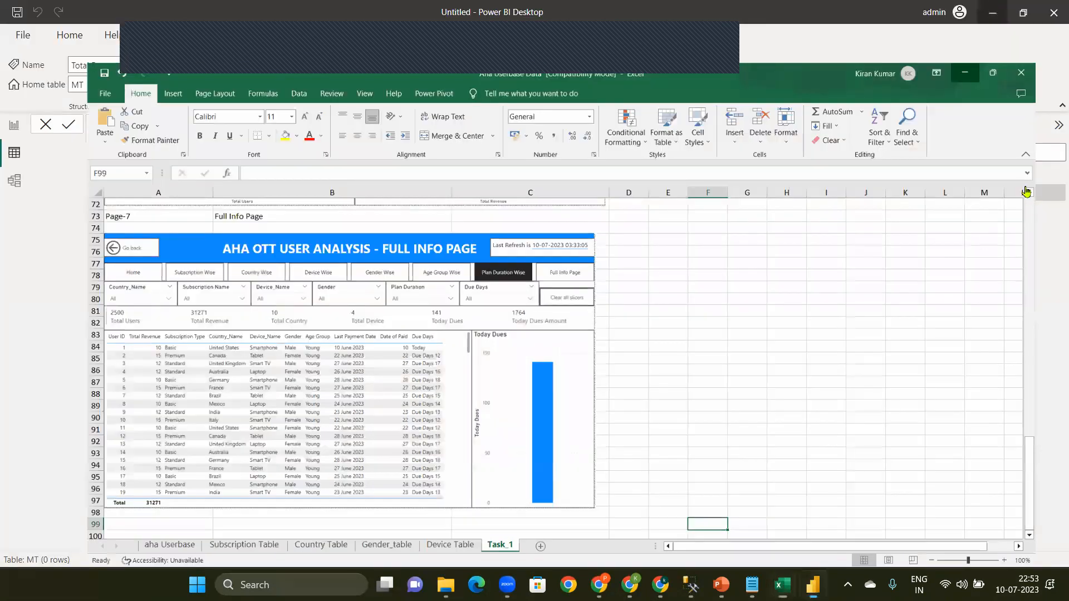
left_click(1056, 177)
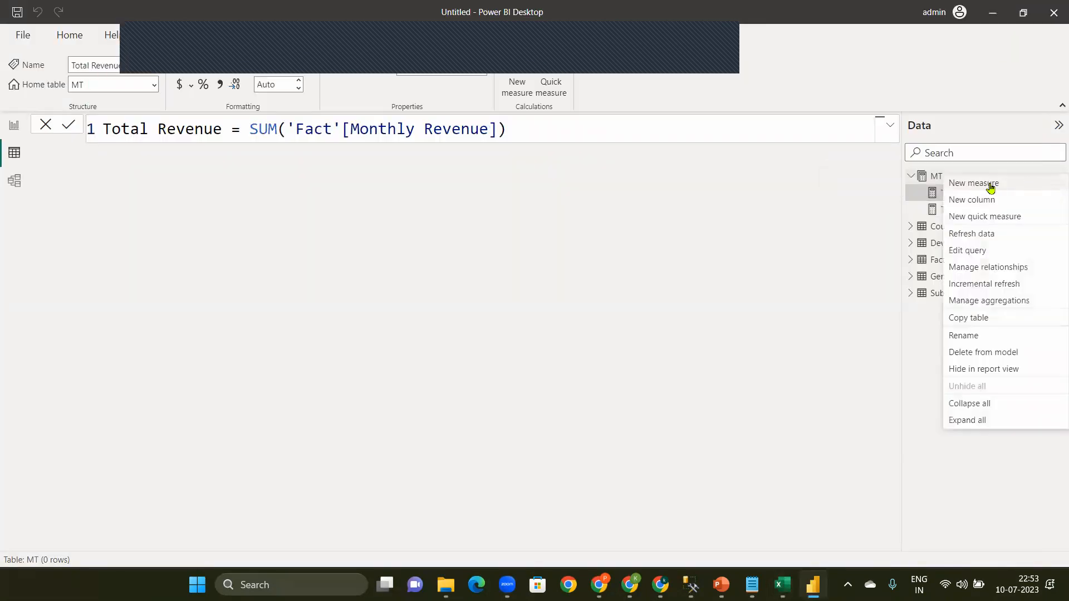
key("Escape")
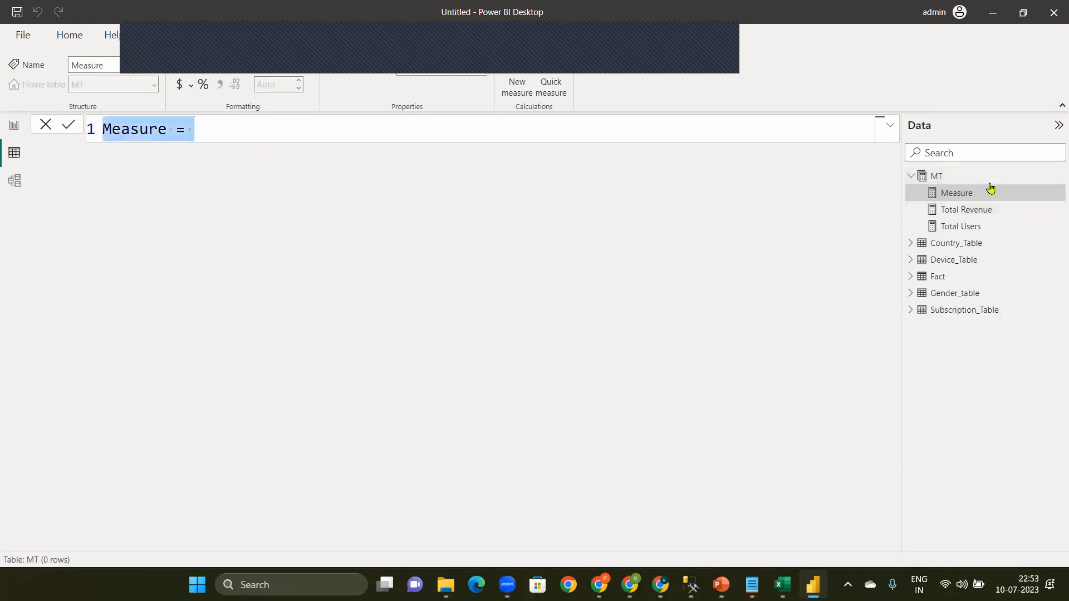
type("Total Countr")
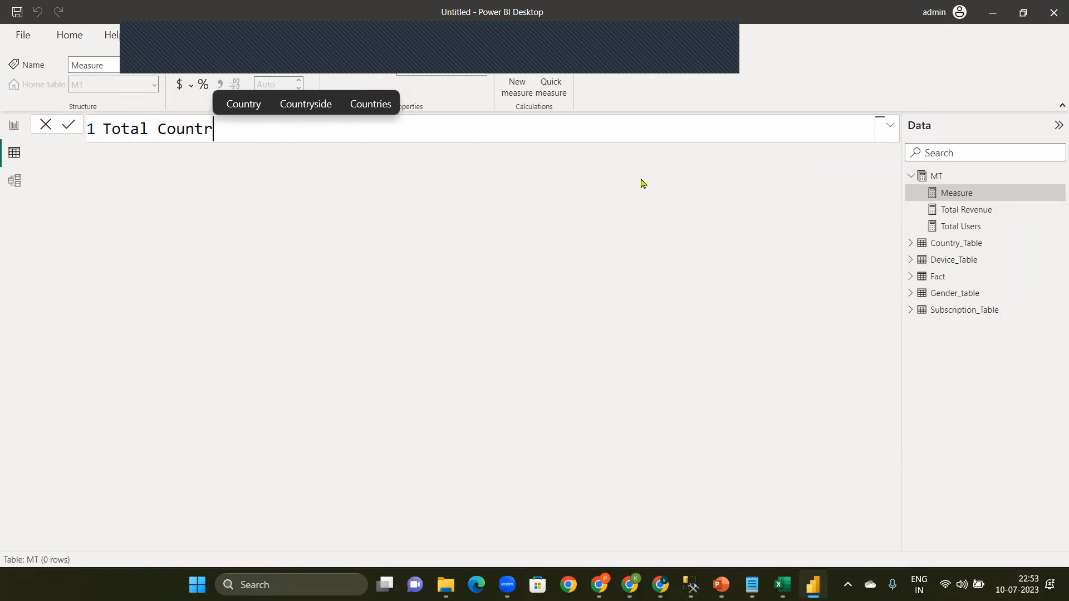
left_click(371, 105)
type("= ")
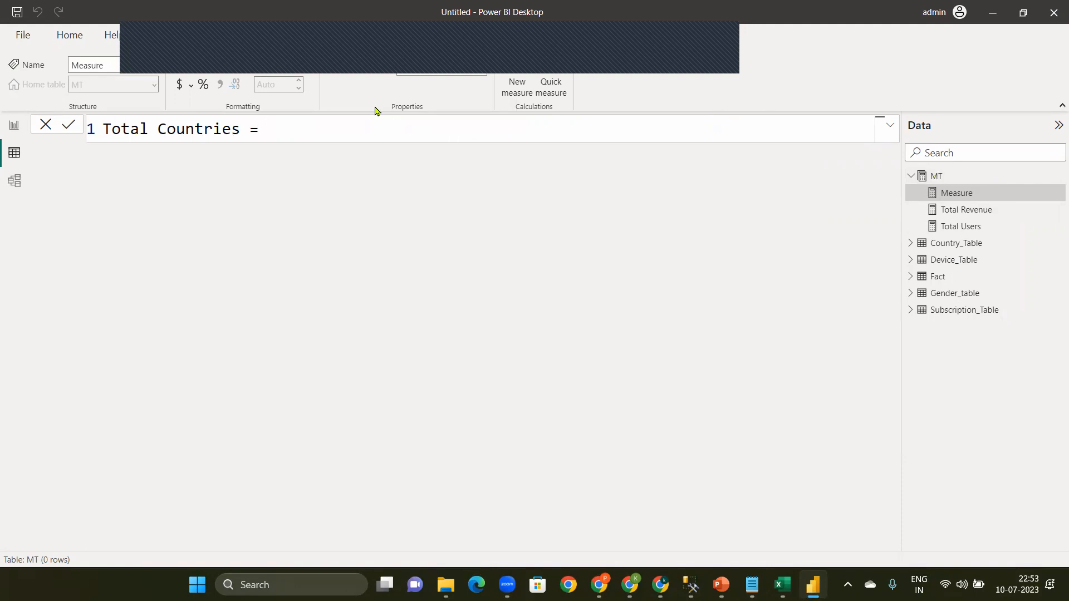
type("dis")
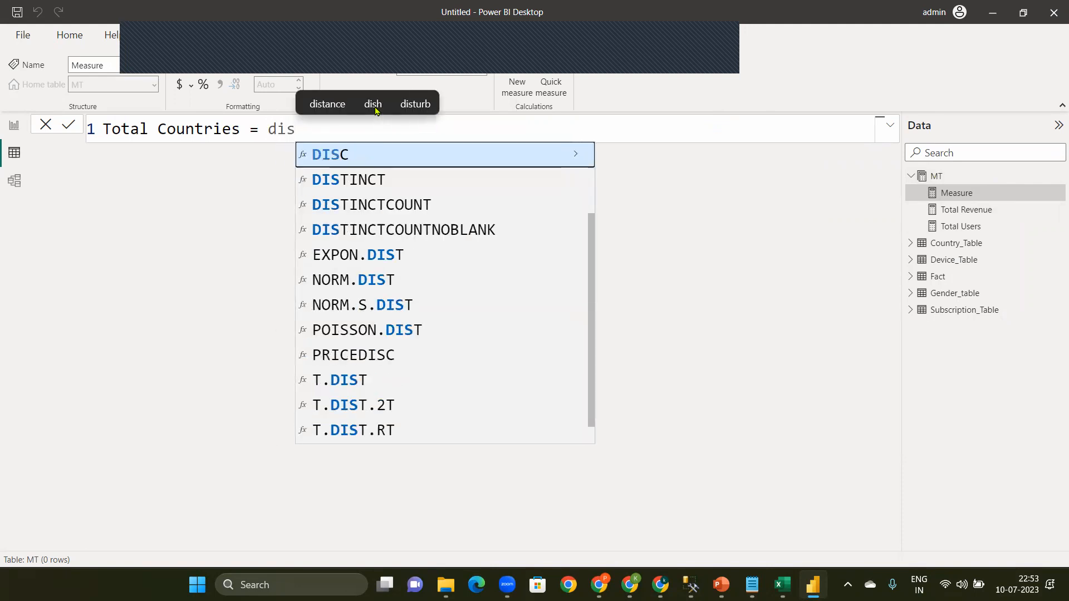
Step: Define Total Countries as DISTINCTCOUNT('Fact'[Country_id]) and commit the measure
key("Down")
key("Down")
key("Tab")
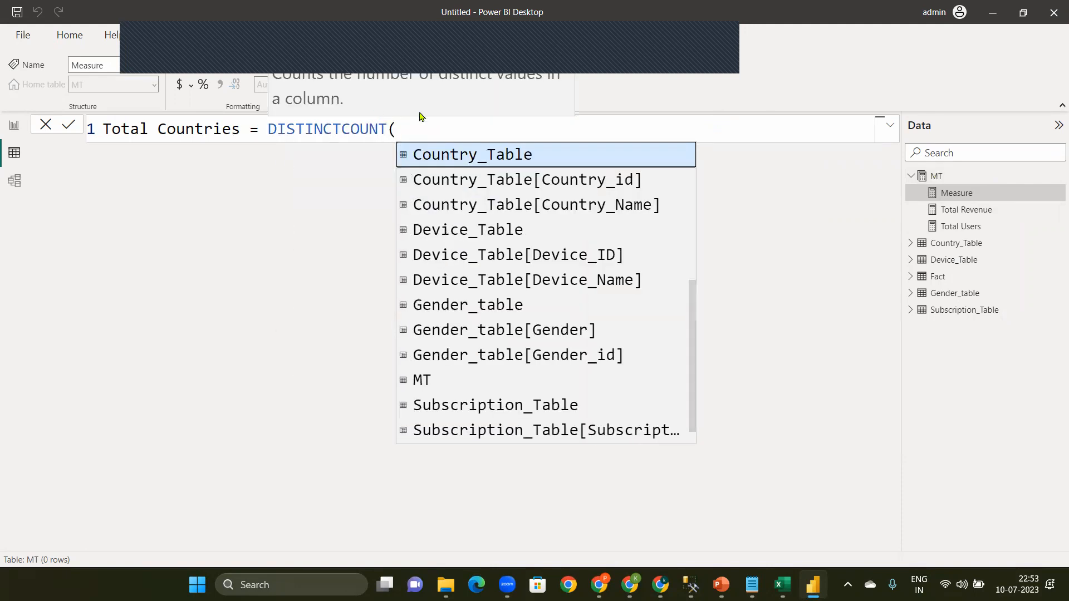
type("c")
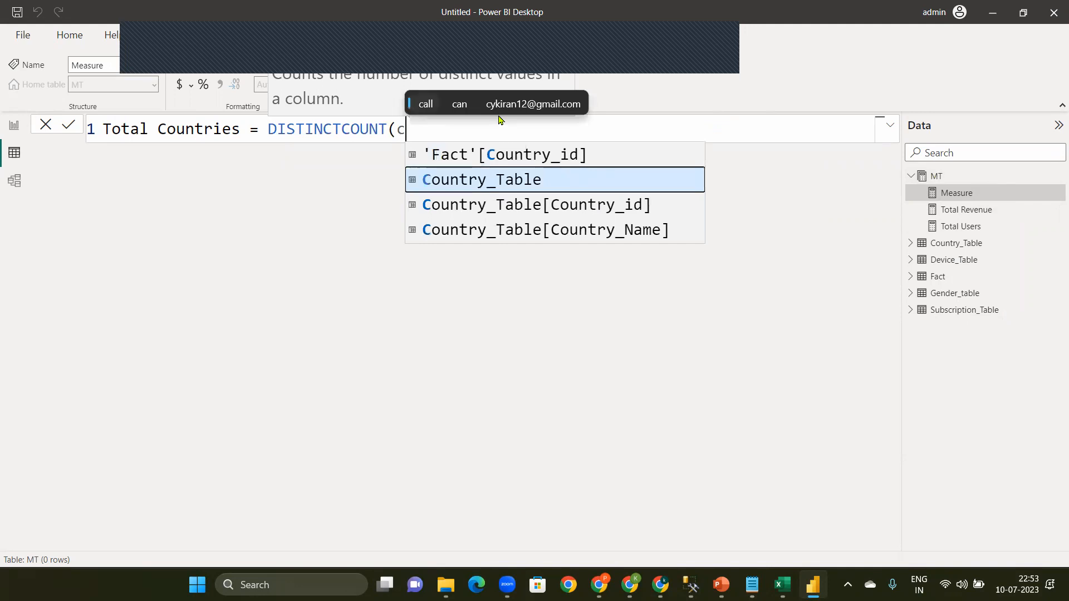
left_click(496, 156)
type(")")
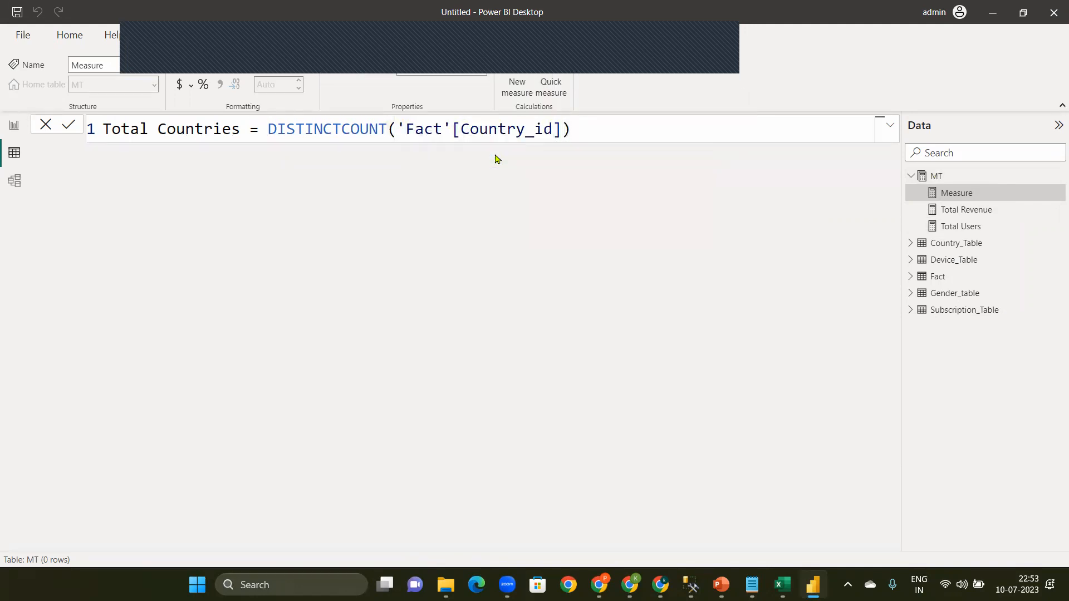
key("Return")
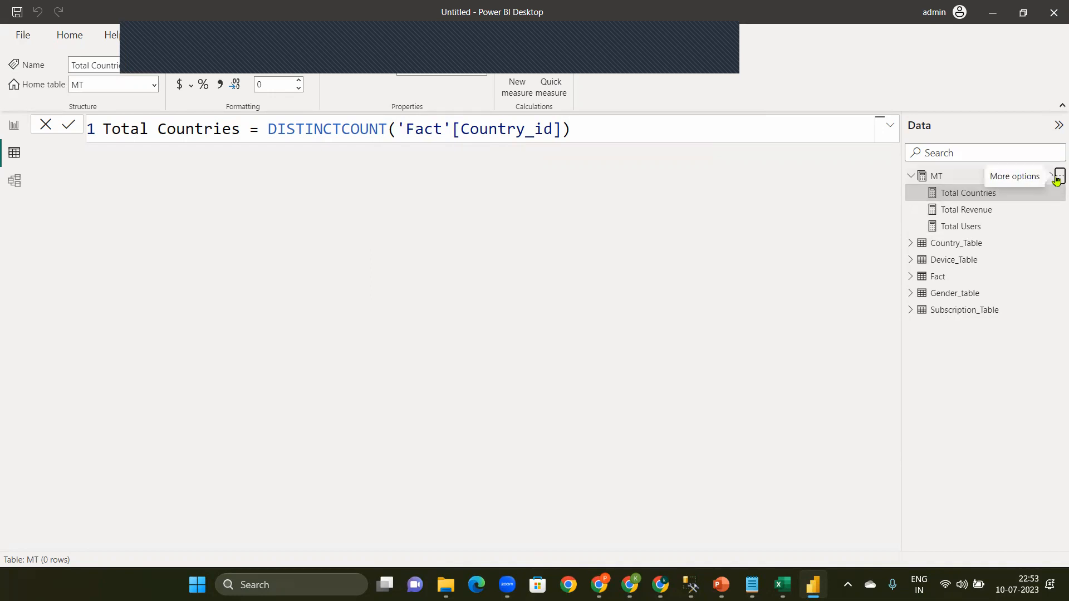
Step: Start another measure in the MT table with the name Total Devices
left_click(1057, 183)
left_click(994, 190)
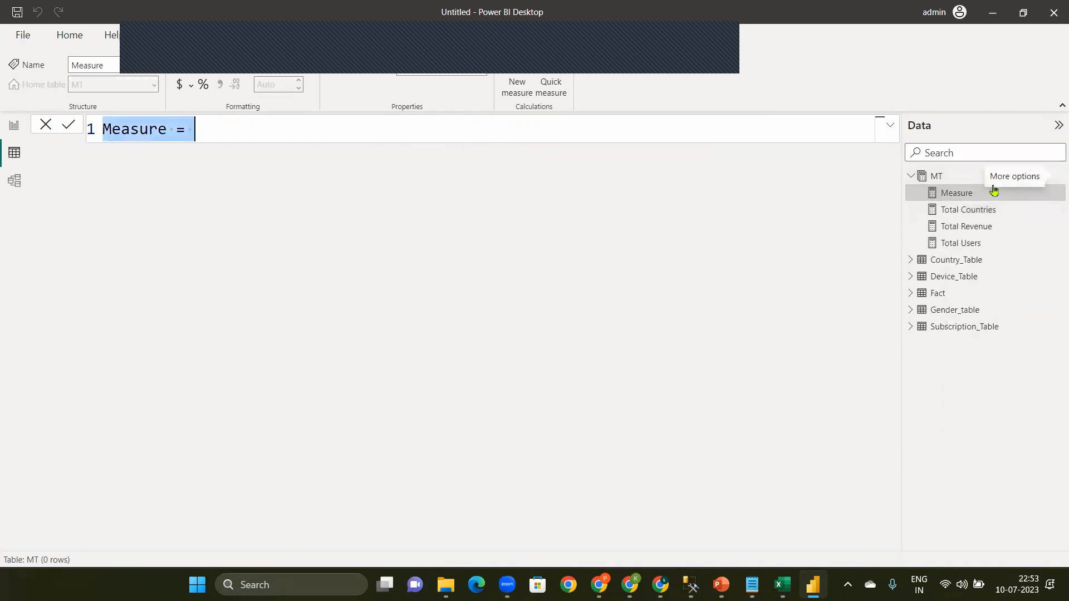
type("Total")
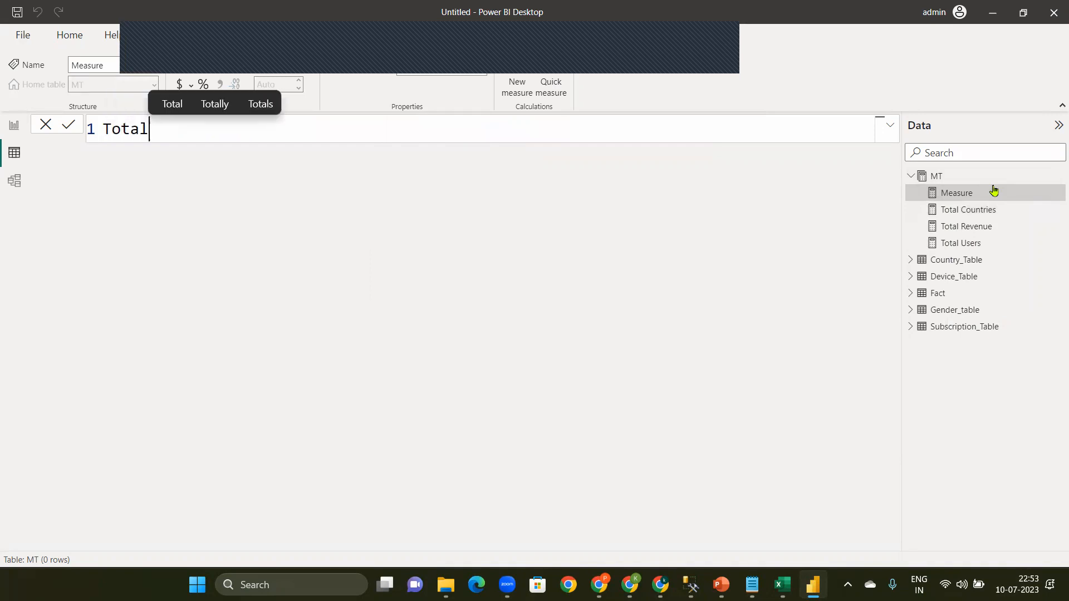
type(" Dev")
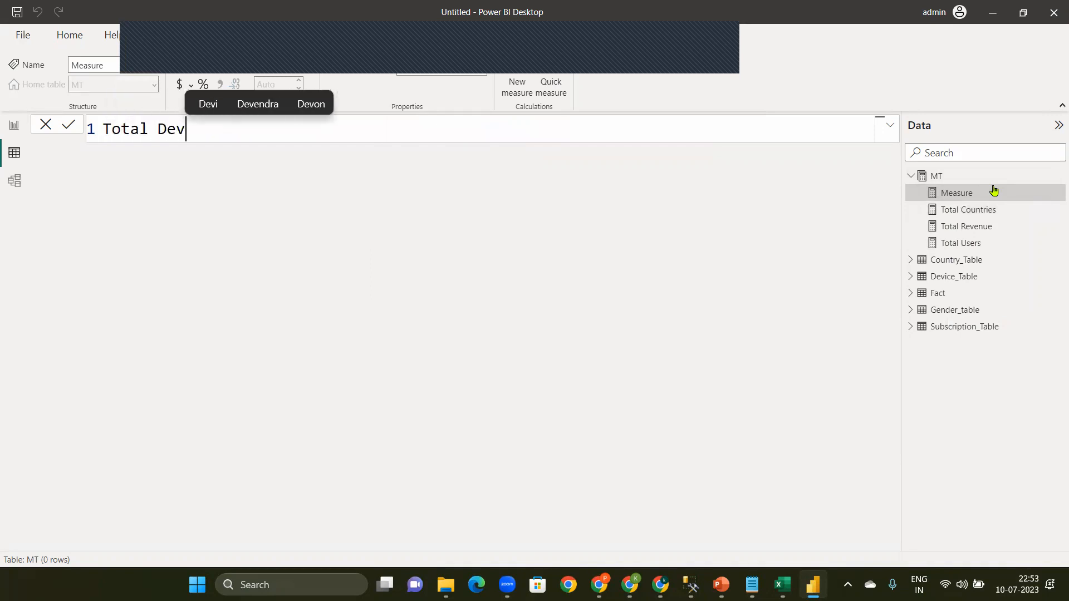
type("ic")
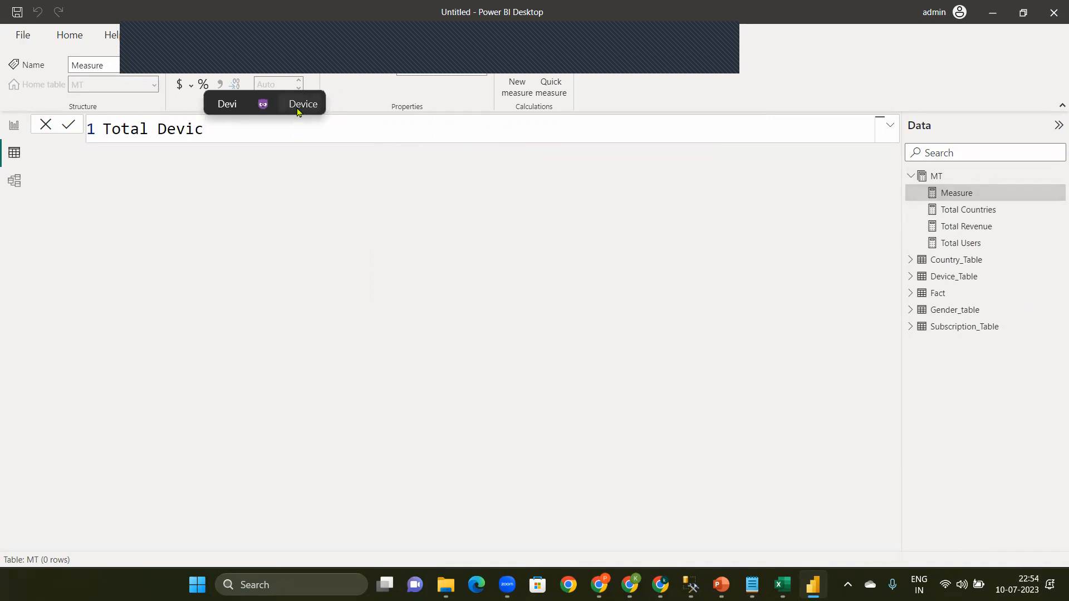
left_click(299, 111)
type("=")
key("BackSpace")
key("BackSpace")
type("s")
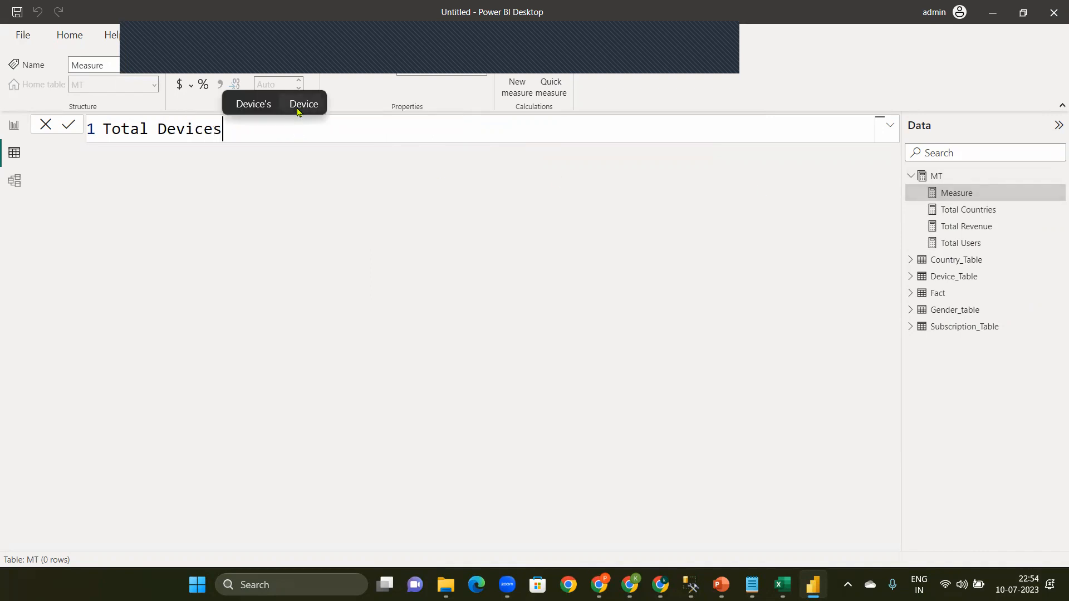
type(" = dis")
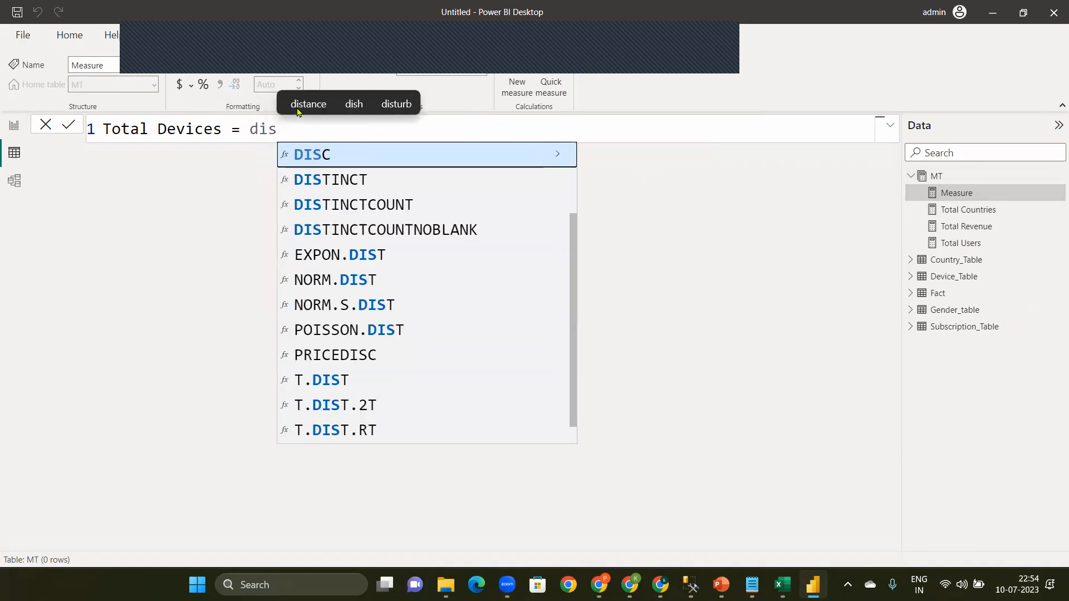
Step: Define Total Devices as DISTINCTCOUNT('Fact'[Device_Id]) and commit the measure
key("Down")
key("Down")
key("Tab")
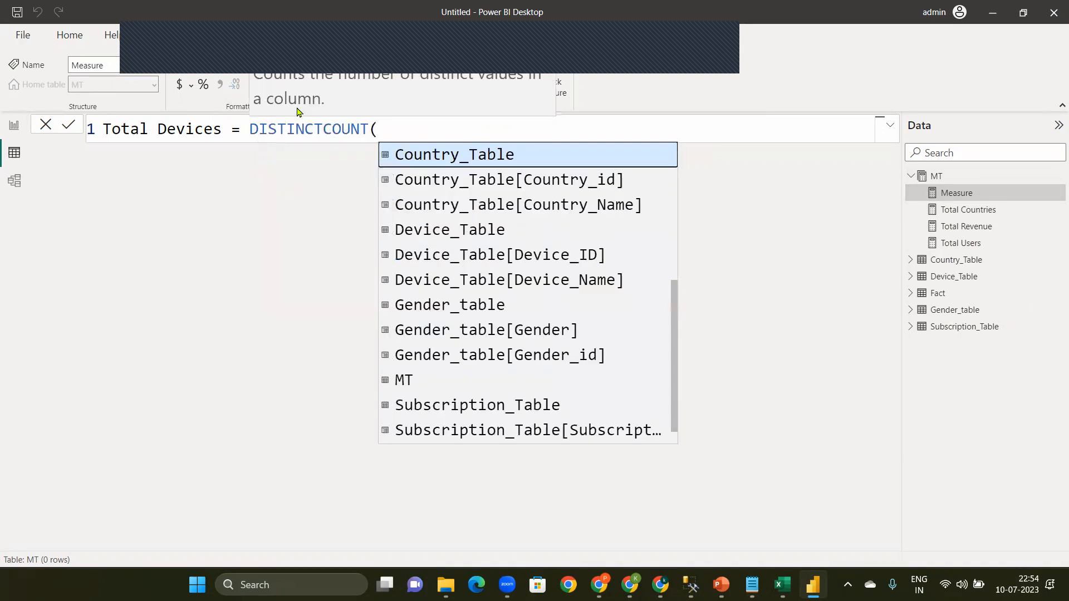
type("d")
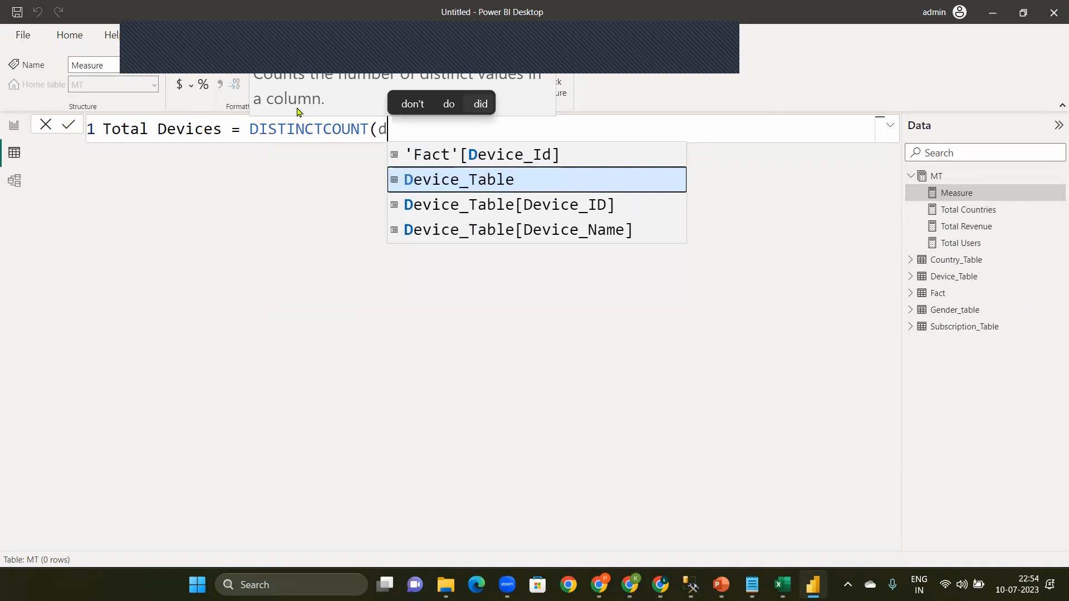
key("Down")
key("Up")
key("Up")
key("Tab")
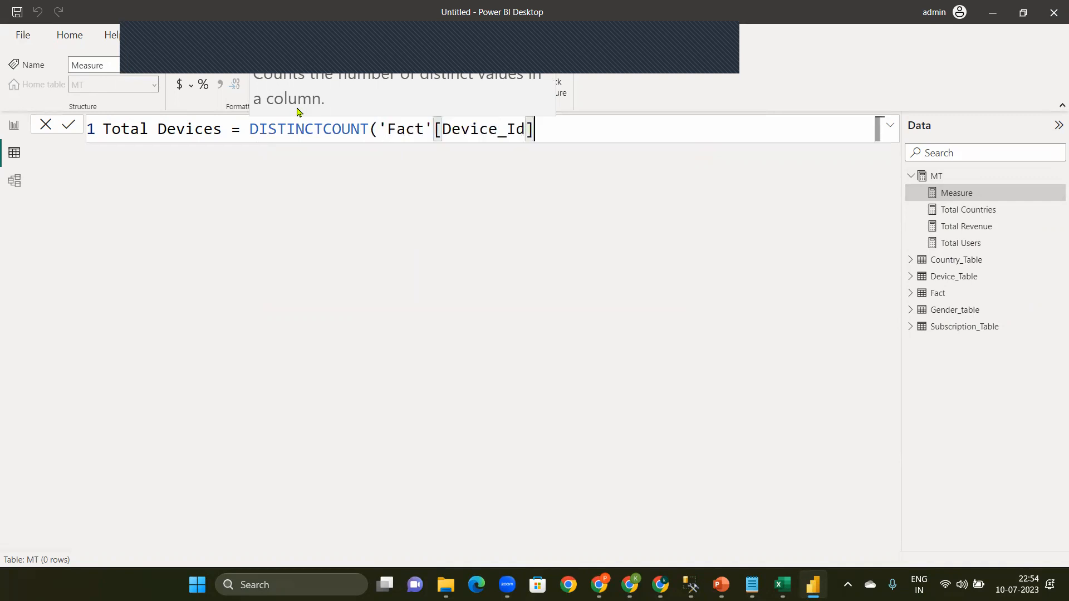
type(")")
key("Return")
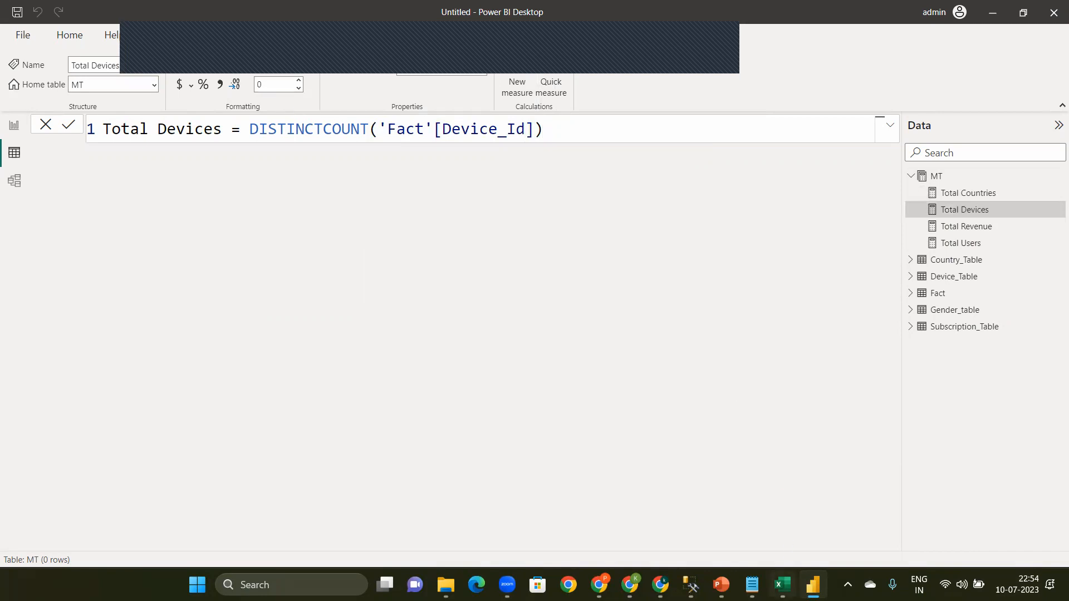
Step: Switch to the Aha Userbase Data workbook in Excel and examine the Home page mock-up on the Task_1 sheet, including its due-days figures
left_click(783, 585)
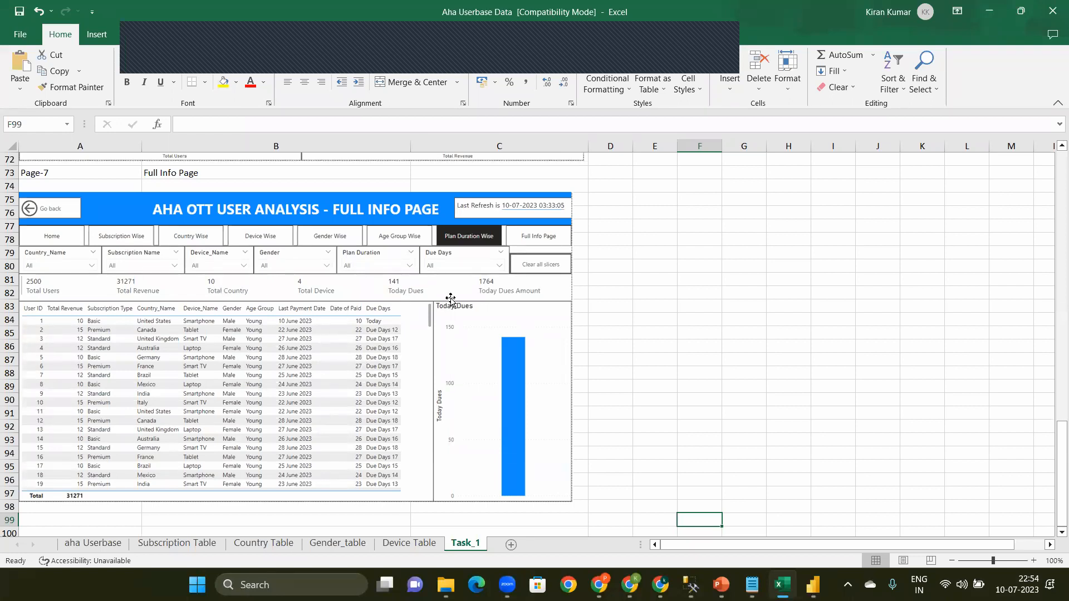
left_click_drag(1054, 463, 1054, 289)
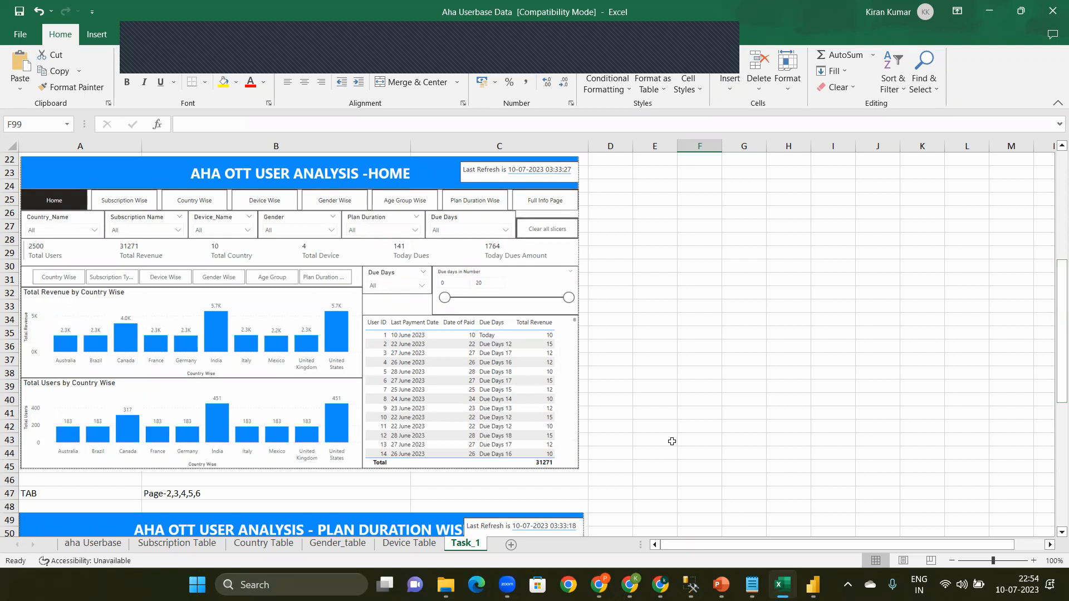
left_click(700, 333)
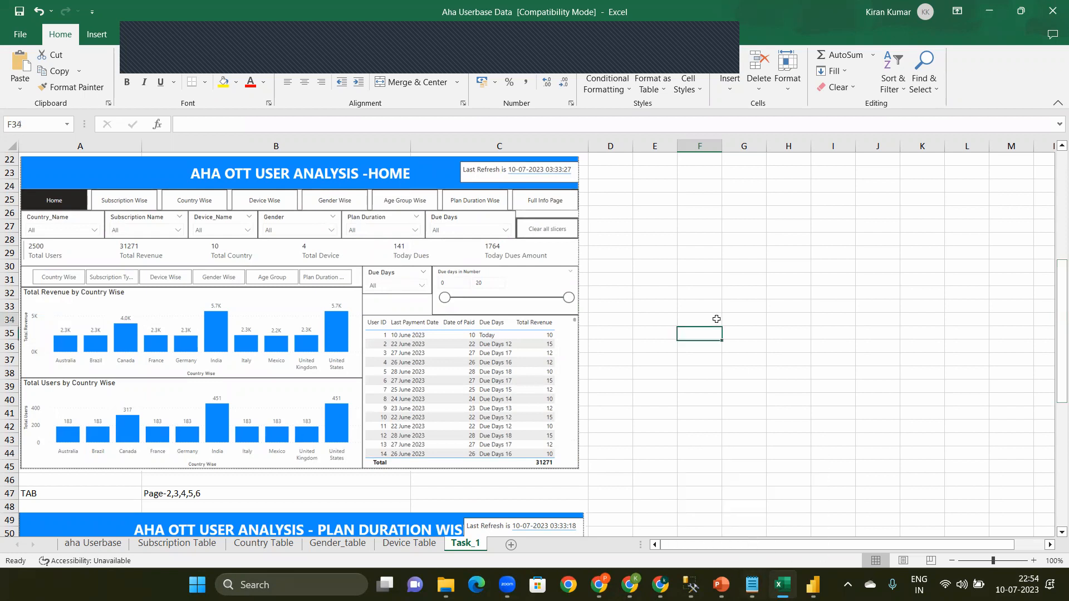
left_click(658, 246)
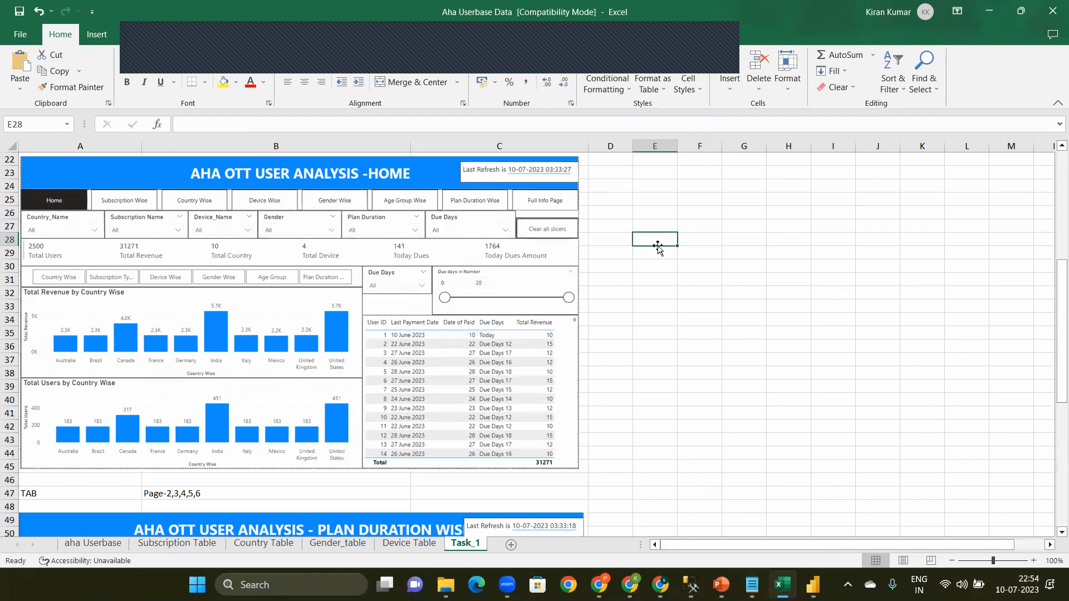
type("]")
key("BackSpace")
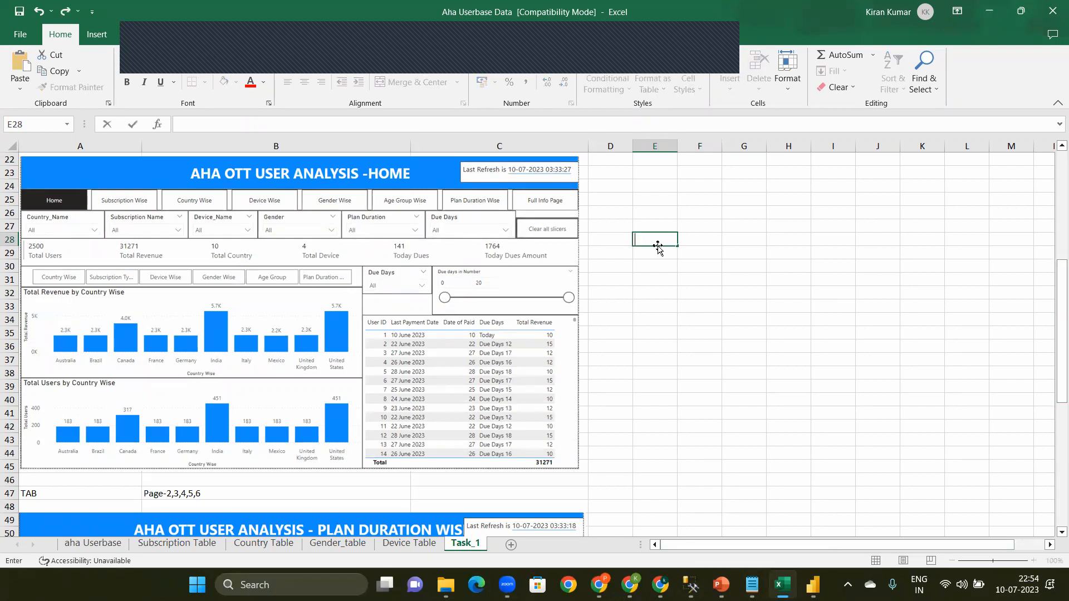
Step: Switch to the Notepad notes and list the example user IDs 1, 2 and 3 on separate lines below the Step-5 line
left_click(752, 584)
left_click(638, 441)
key("Return")
type("1")
key("Return")
type("2")
key("Return")
type("3")
key("Return")
key("Return")
key("Return")
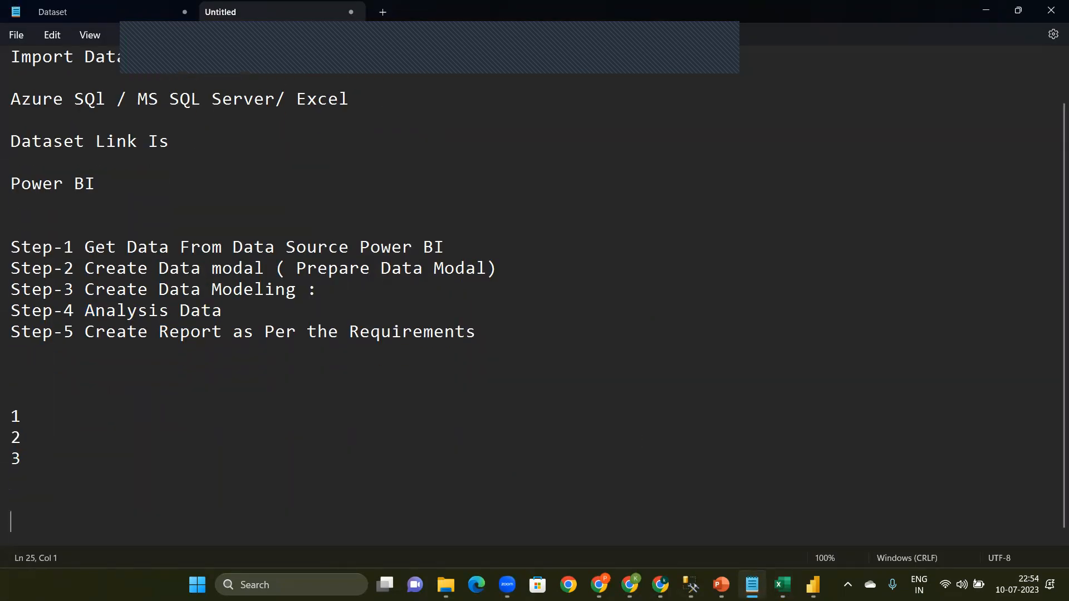
Step: Add a header line with the column names Uid and Date_paid above the example user IDs
left_click(291, 442)
left_click(22, 397)
type("Uid")
key("Tab")
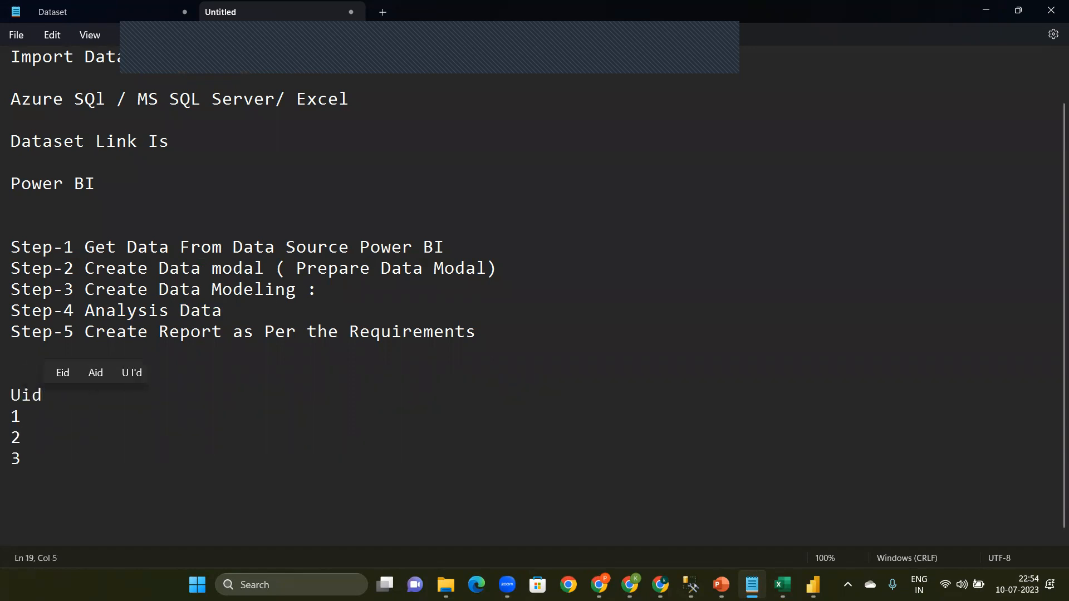
type("Date")
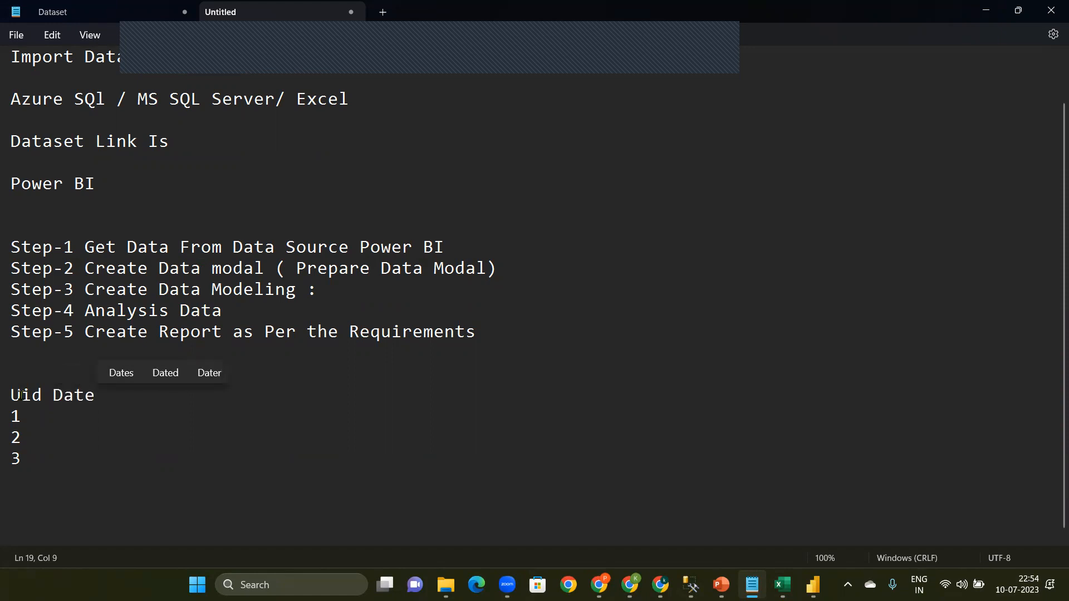
type("_paid")
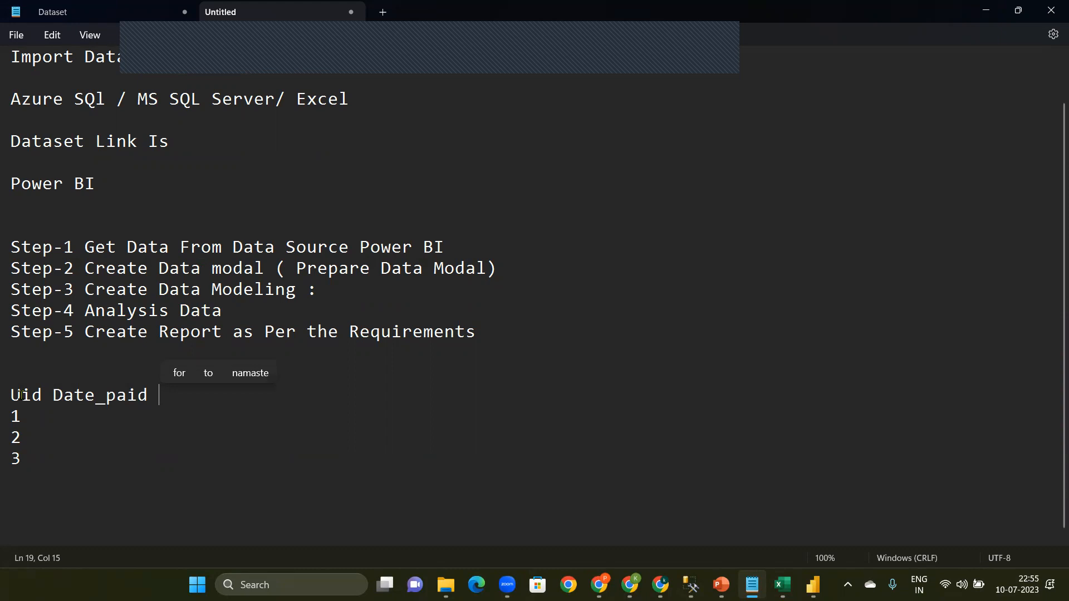
Step: Enter the Date_paid values 9, 10 and 11 for user IDs 1, 2 and 3 in the example table
key("Down")
key("Tab")
type("9")
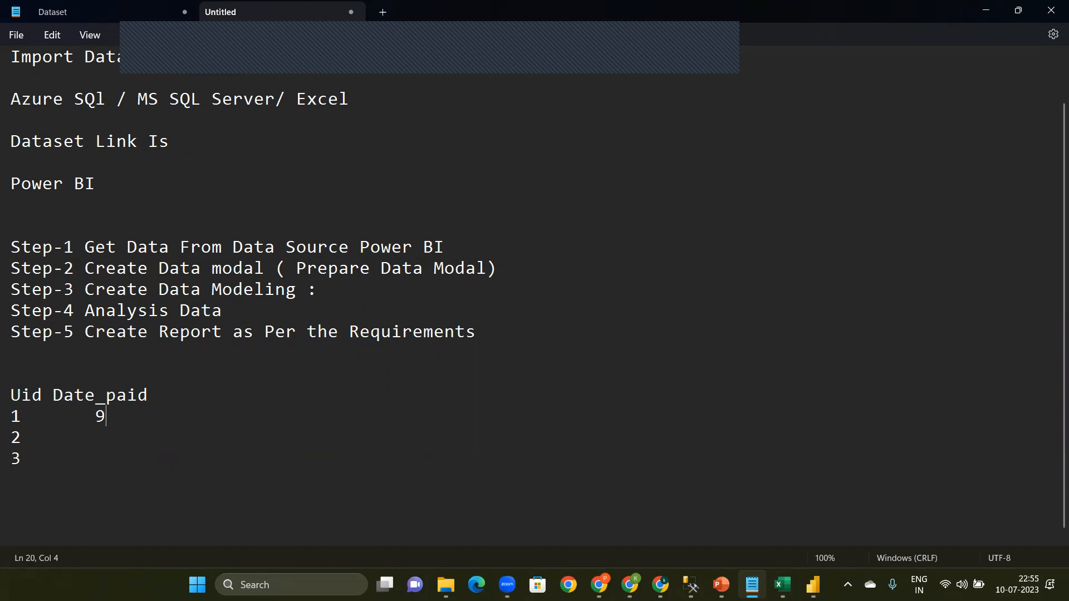
left_click(113, 439)
key("Tab")
type("10")
key("Down")
key("Tab")
type("11")
double_click(97, 415)
triple_click(16, 437)
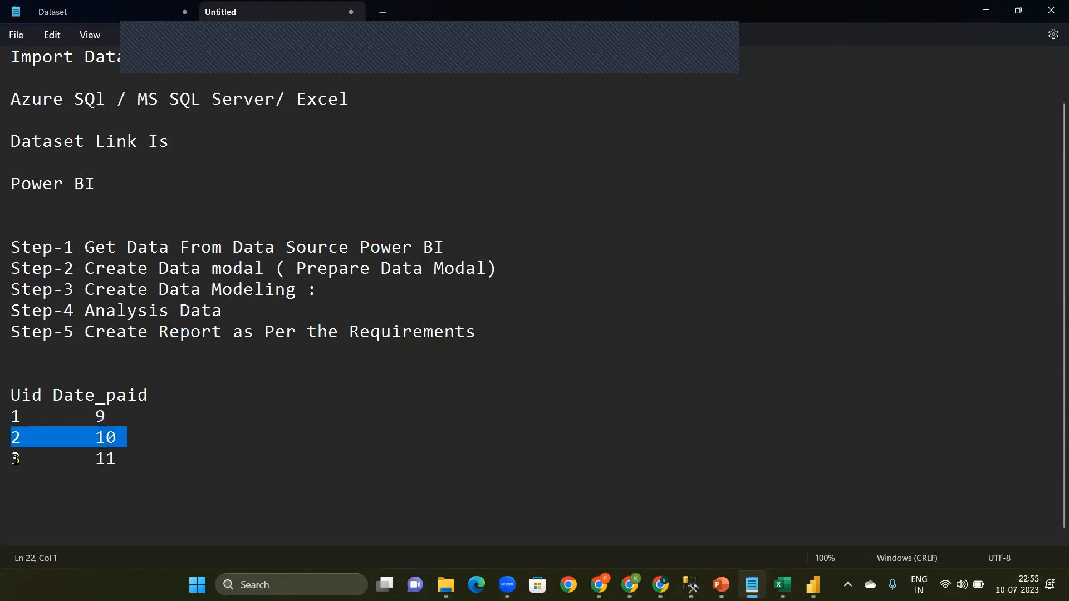
left_click_drag(17, 458, 95, 458)
double_click(106, 458)
left_click(133, 415)
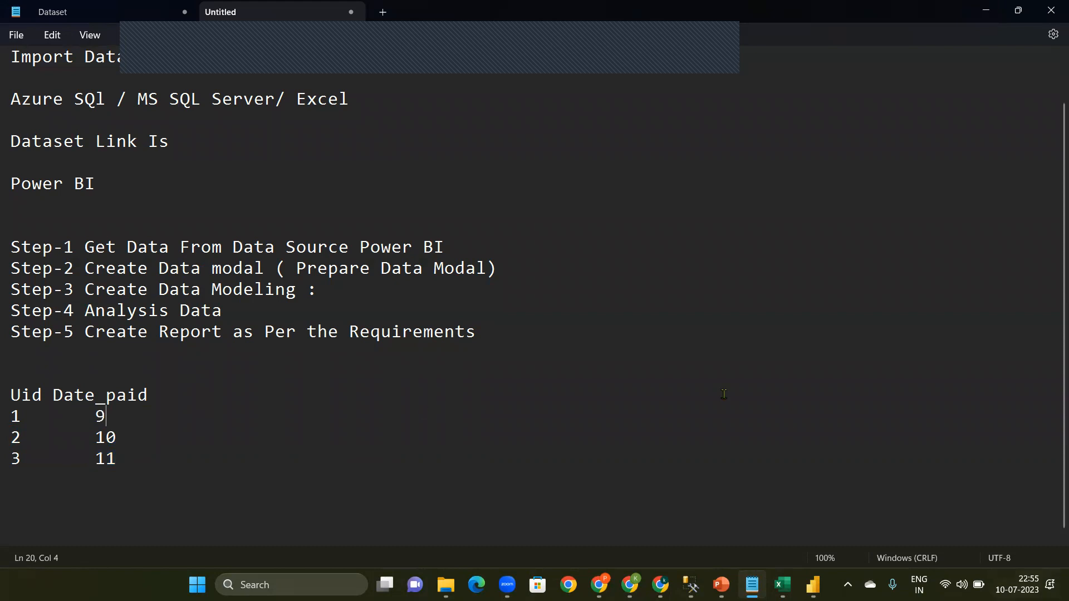
Step: Add a third column header, Due_Name, after Date_paid in the example table
left_click(195, 402)
key("Tab")
type("Due")
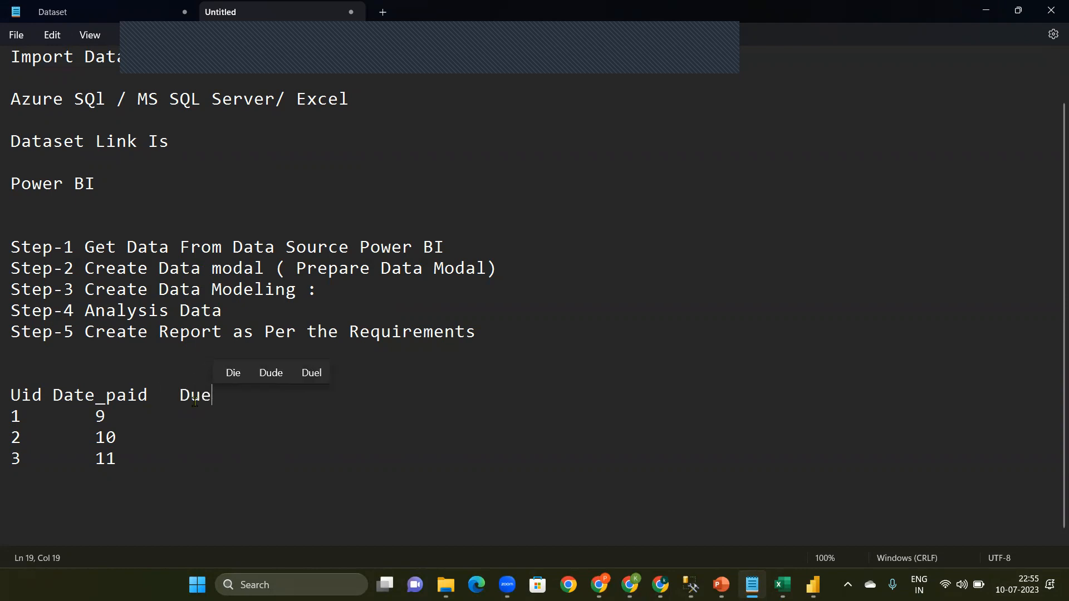
type("_Name")
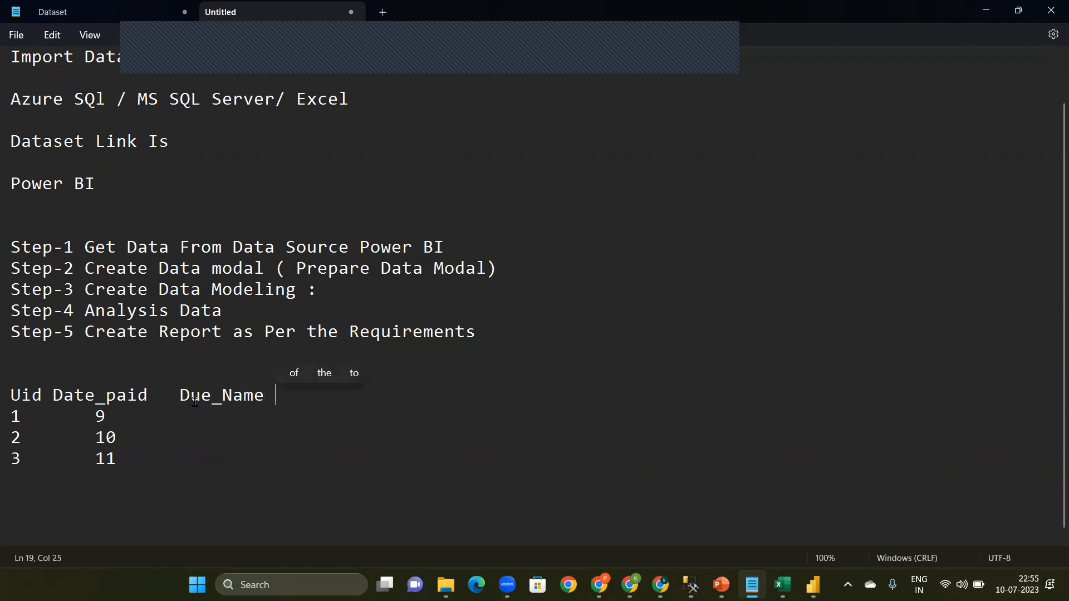
Step: Fill the Due_Name column with NO Due for user 1 and Today for user 2
left_click(156, 417)
key("Tab")
key("Tab")
key("BackSpace")
type("NO ")
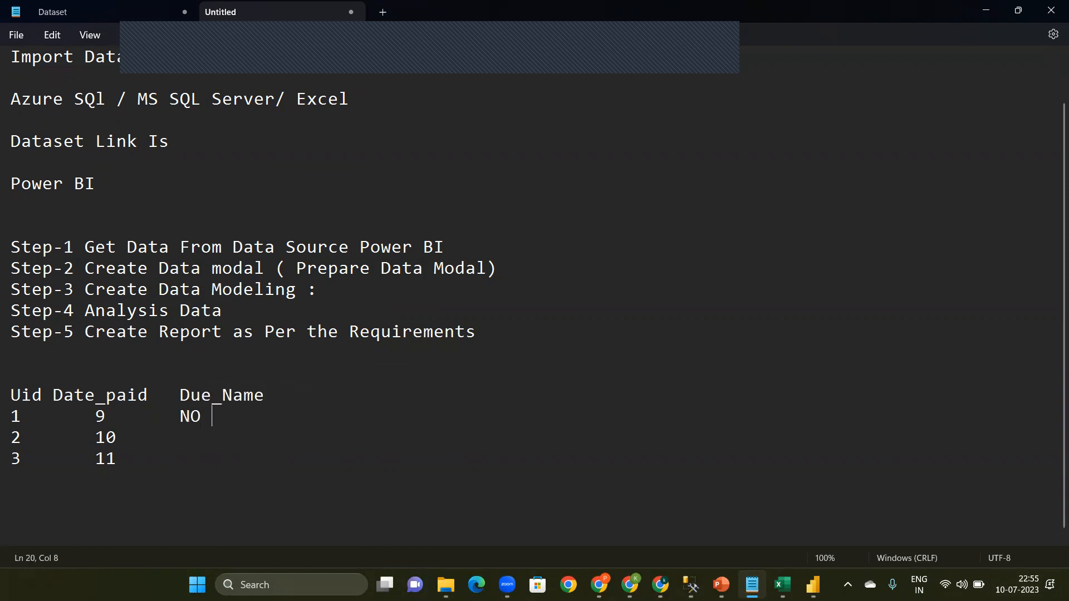
type("Due")
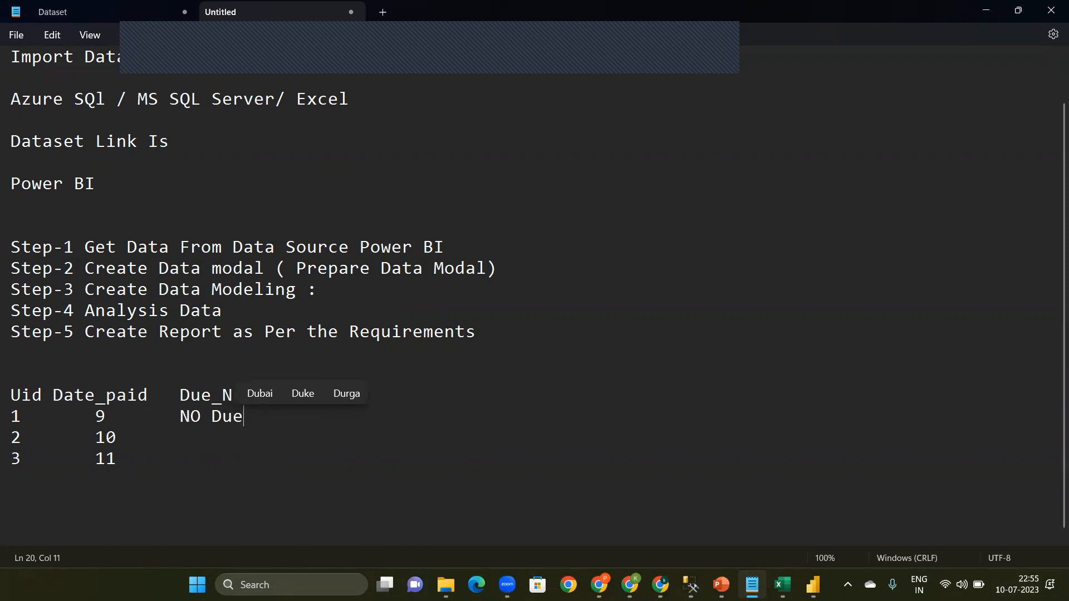
key("Down")
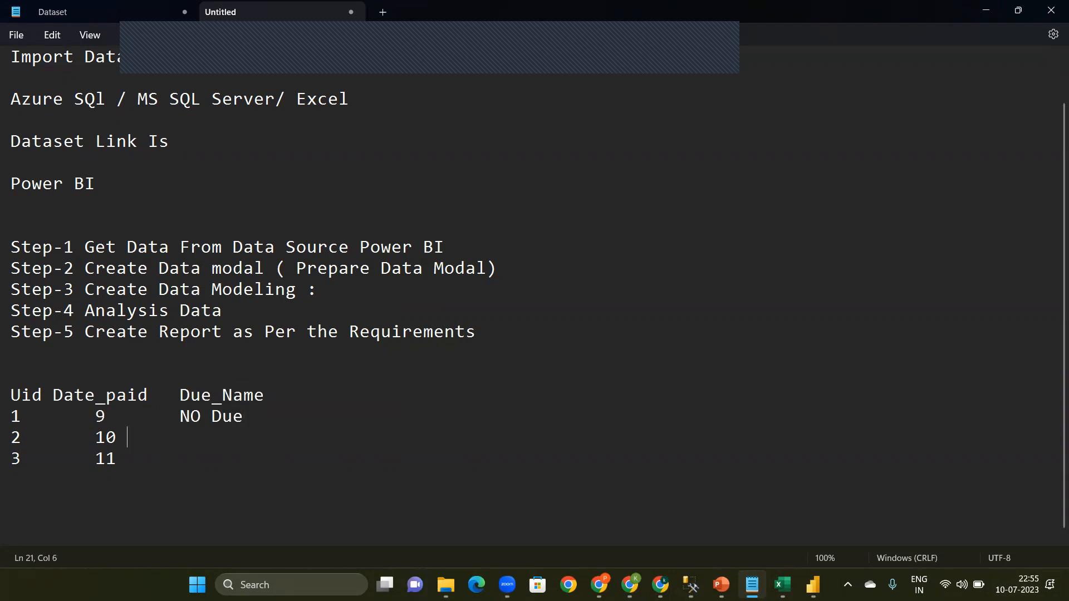
key("BackSpace")
type("Todau")
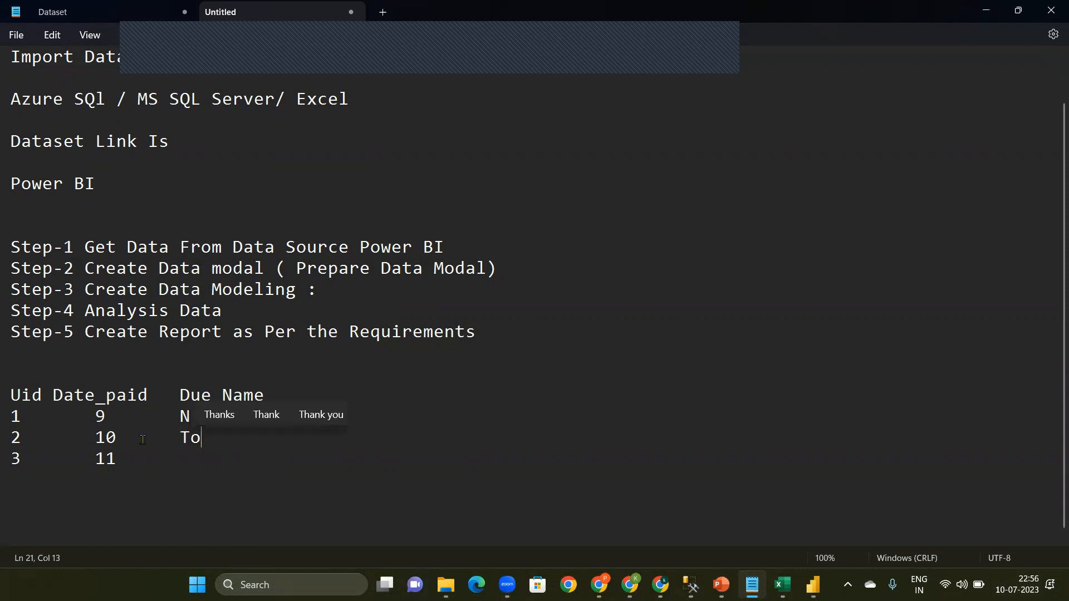
key("BackSpace")
key("BackSpace")
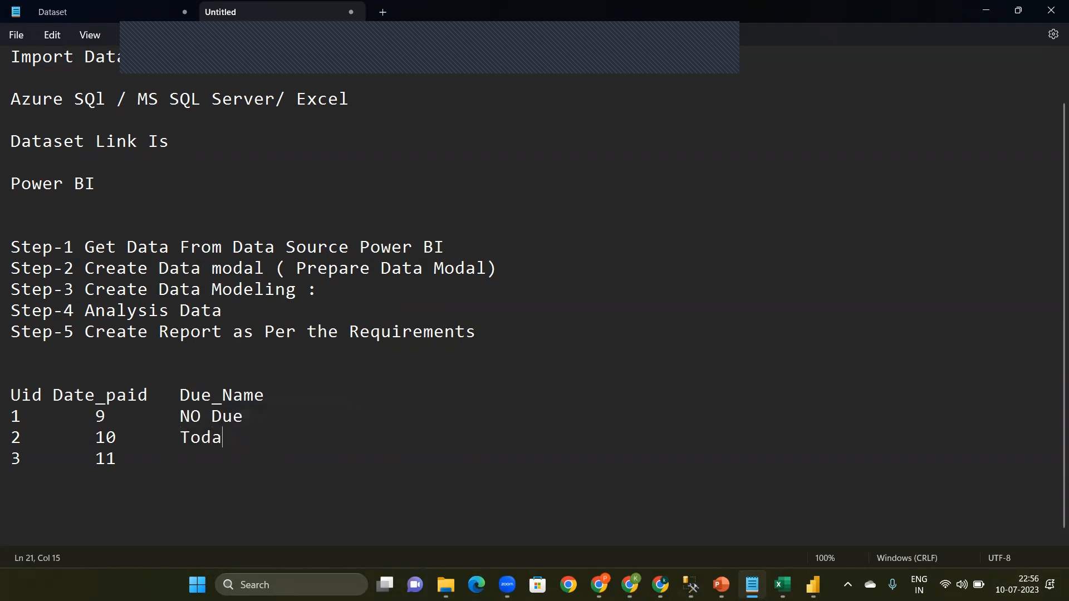
type("y")
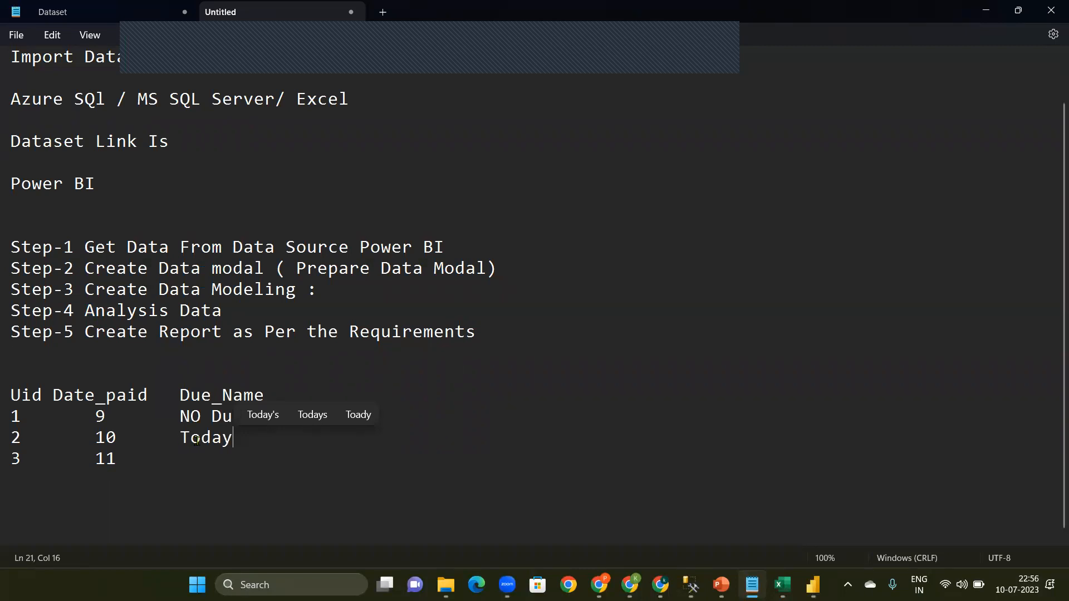
double_click(198, 444)
Step: Enter Due Days 1 as the Due_Name value for user 3
left_click(134, 461)
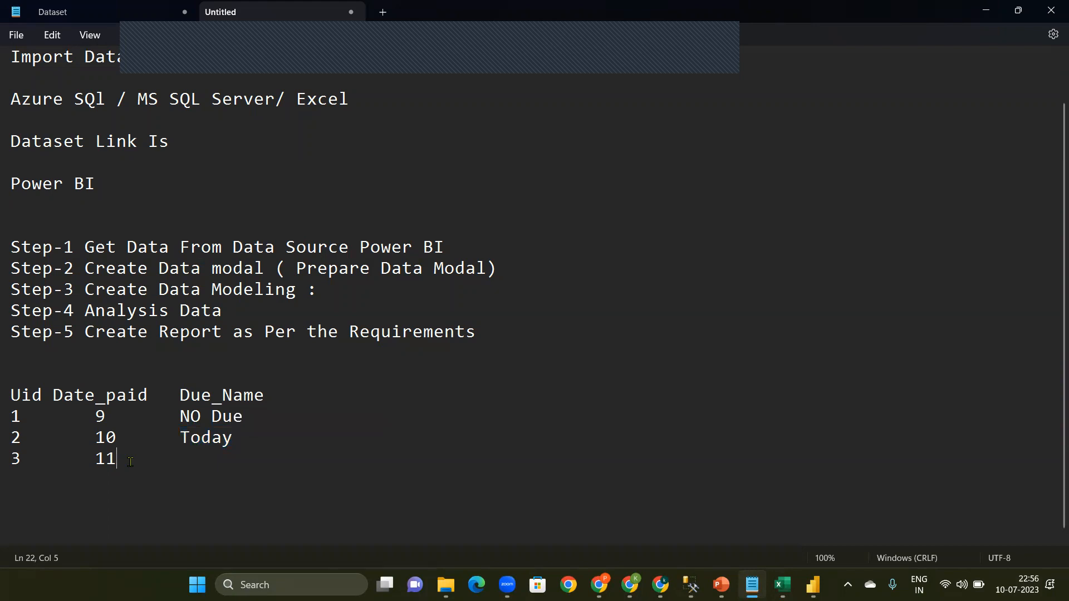
type("Due Days 1")
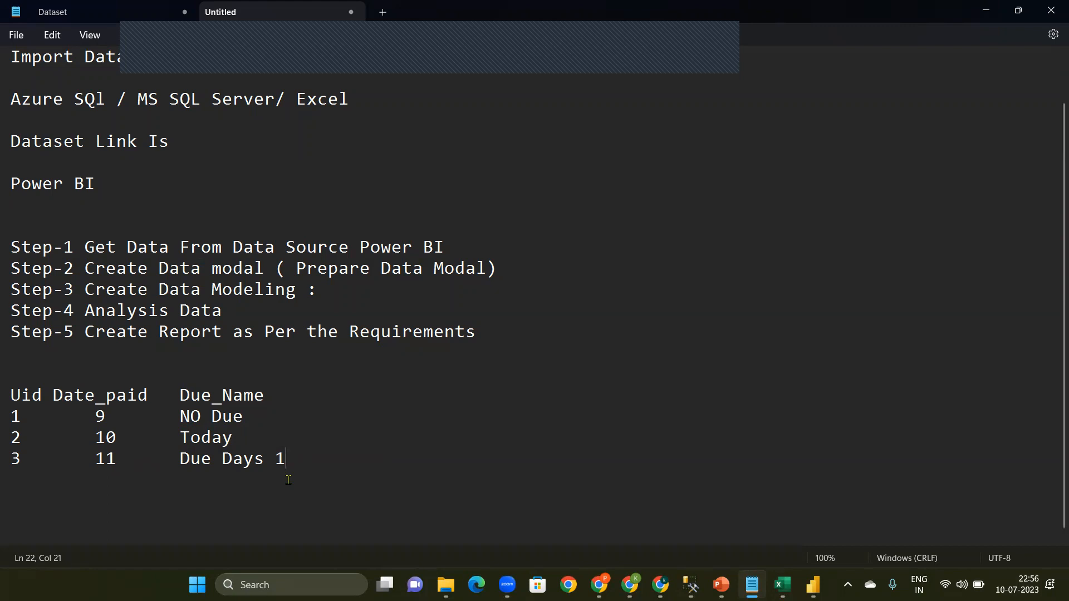
Step: Insert a row directly below the header line with Uid 4, Date_paid 8 and Due_Name No Due
double_click(237, 395)
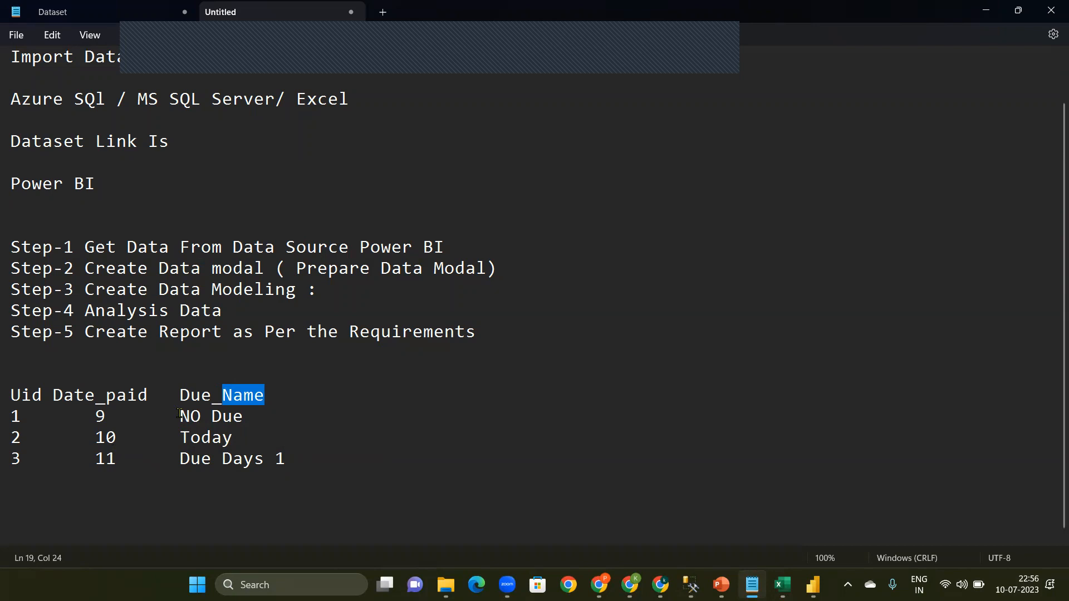
key("End")
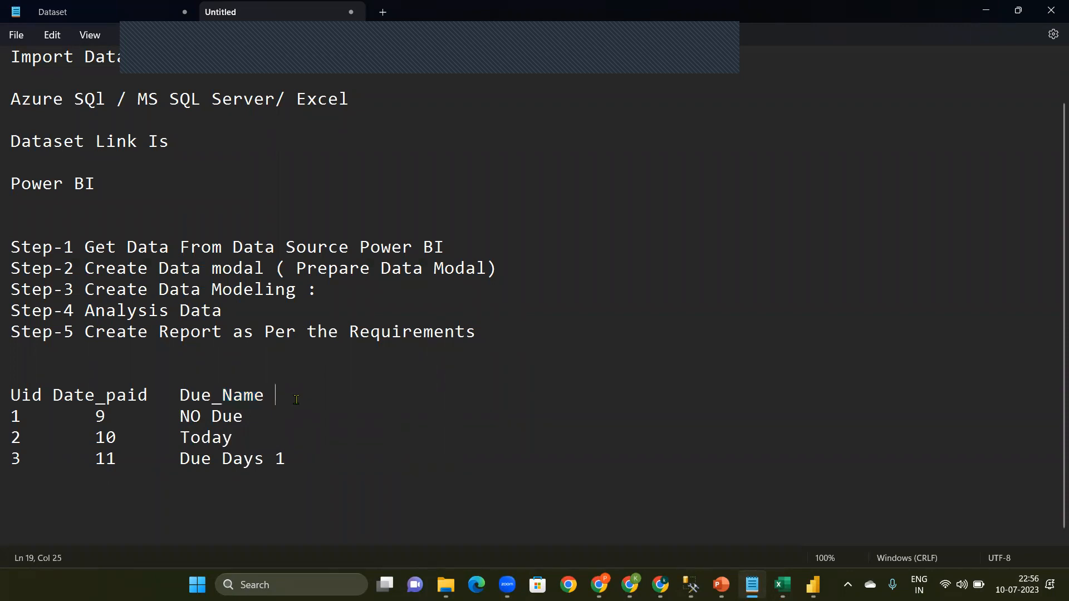
key("Return")
type("1.")
key("BackSpace")
key("BackSpace")
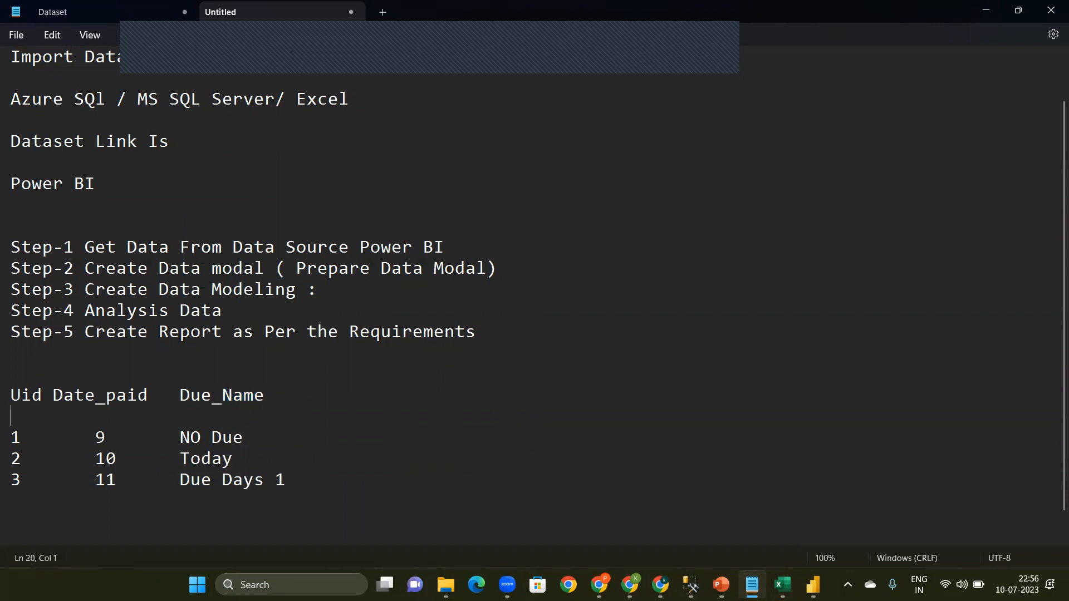
type("4")
key("Tab")
type("8")
key("Tab")
type("No Due")
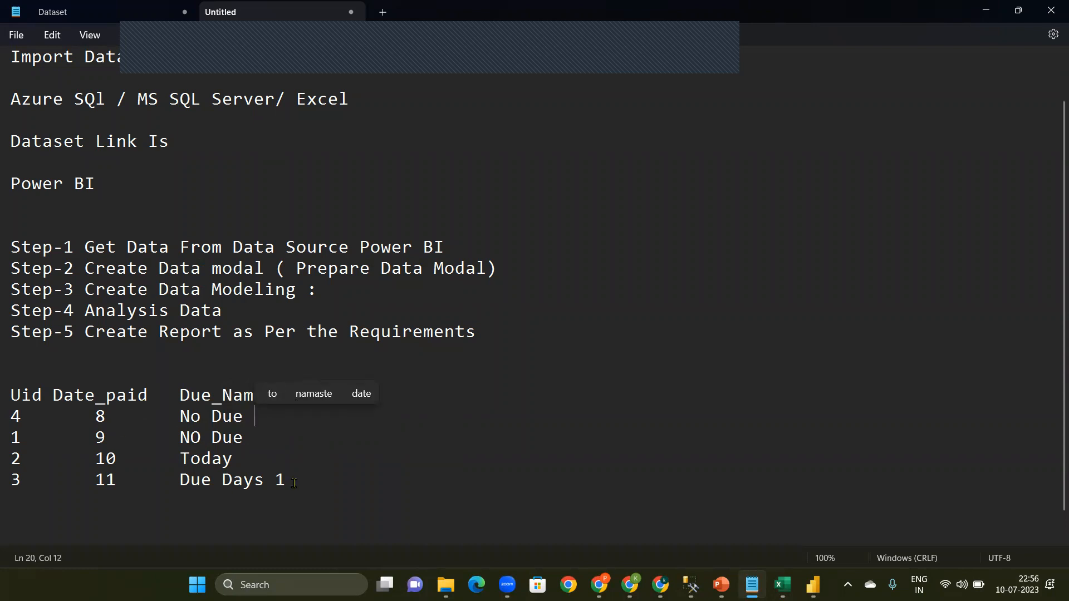
Step: Append a row at the end of the example table with Uid 5, Date_paid 15 and Due_Name Due Days 5
double_click(102, 462)
left_click(326, 489)
key("Return")
type("5")
key("Tab")
type("15\tD")
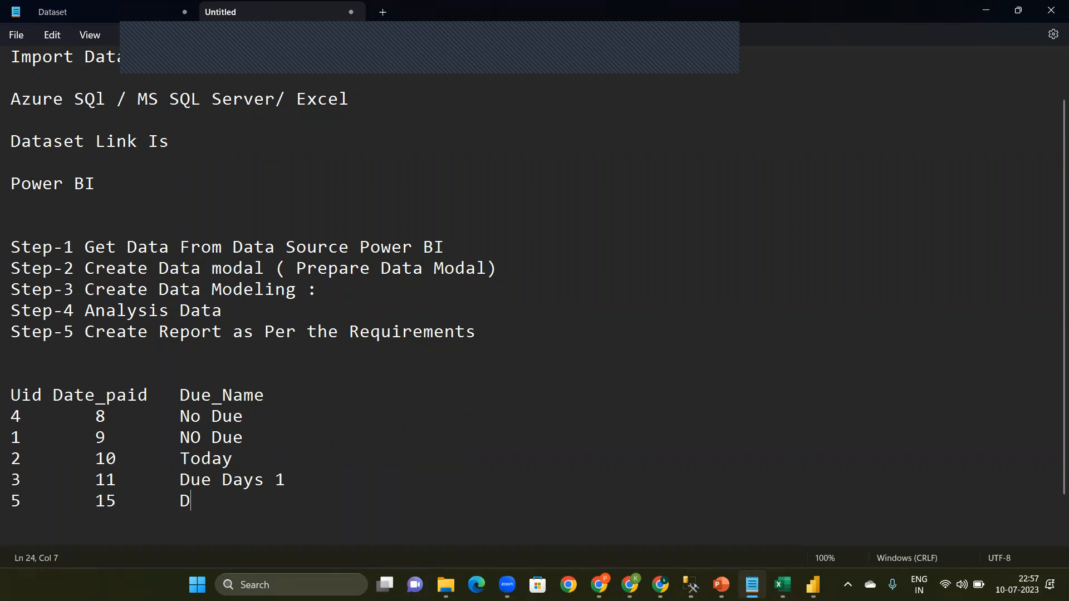
type("ue Day")
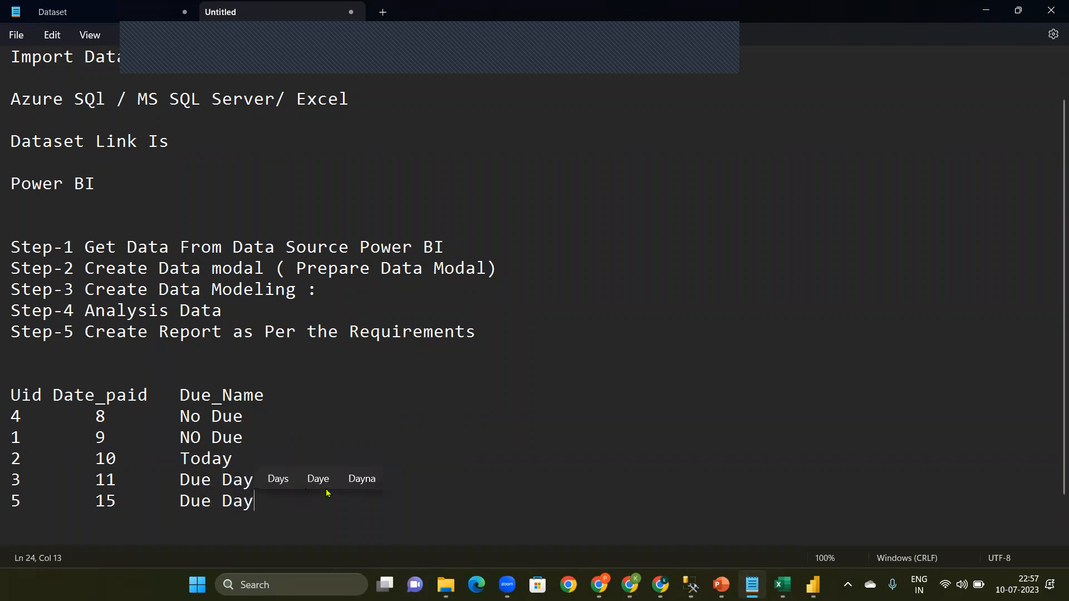
type("s 5")
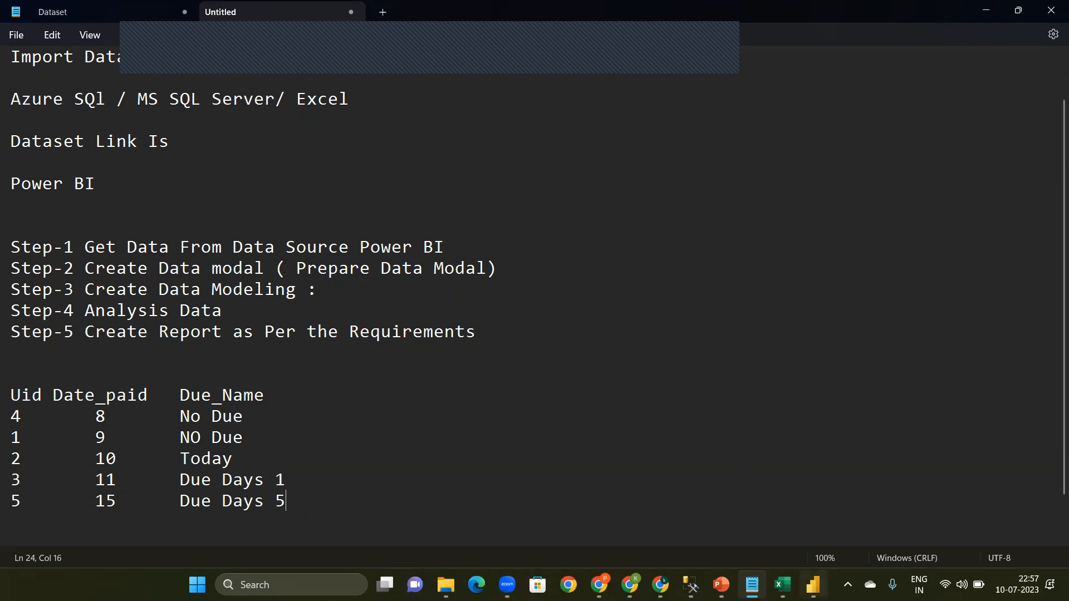
Step: Switch to Power BI Desktop and add a calculated column to the Fact table defined as Day = DAY([Last Payment Date])
left_click(813, 585)
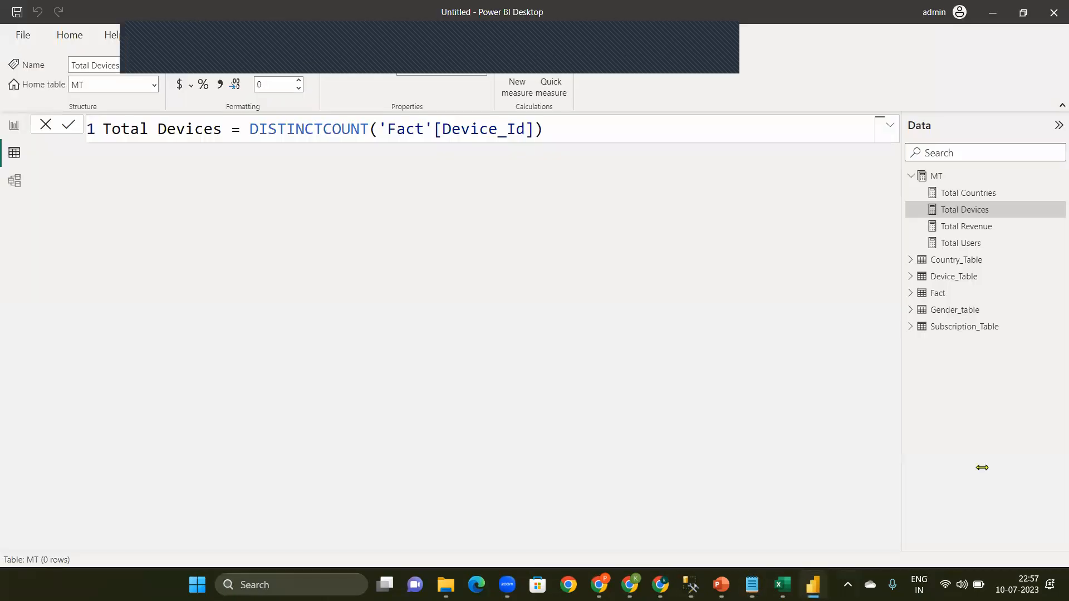
left_click(925, 297)
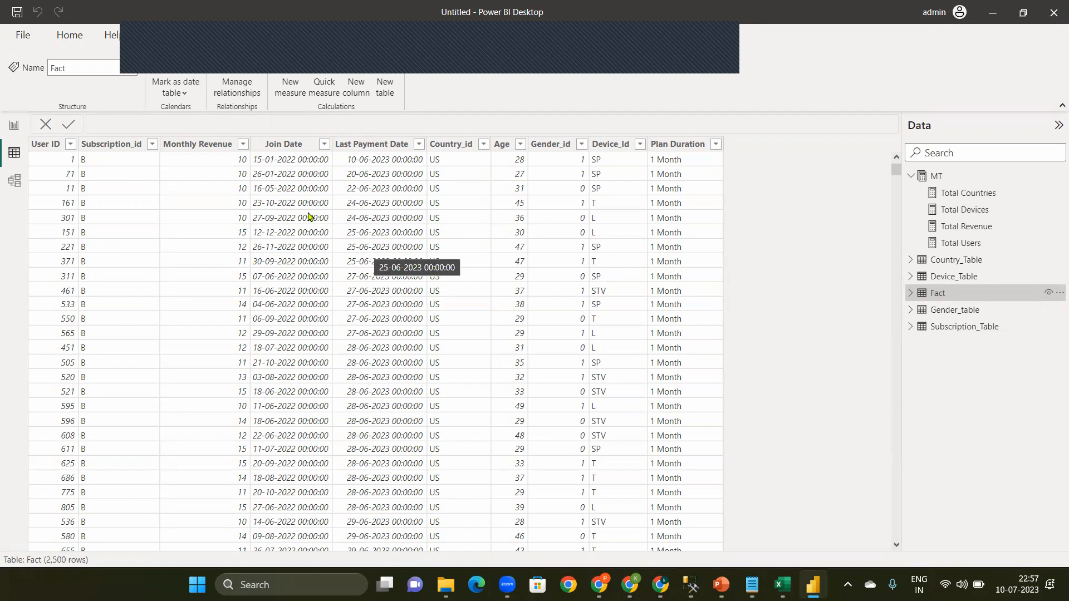
left_click(361, 90)
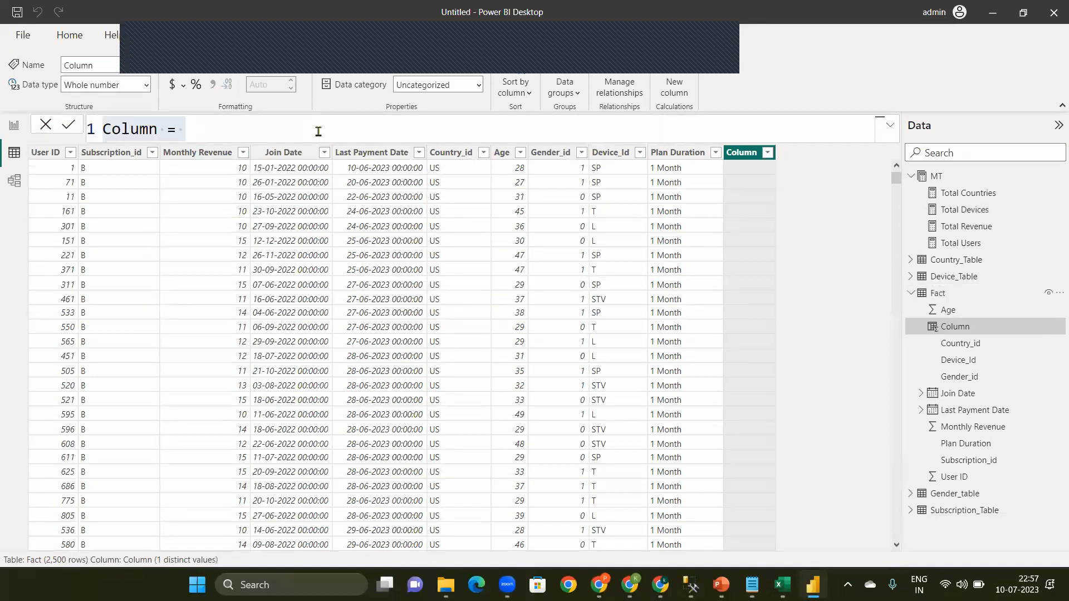
key("BackSpace")
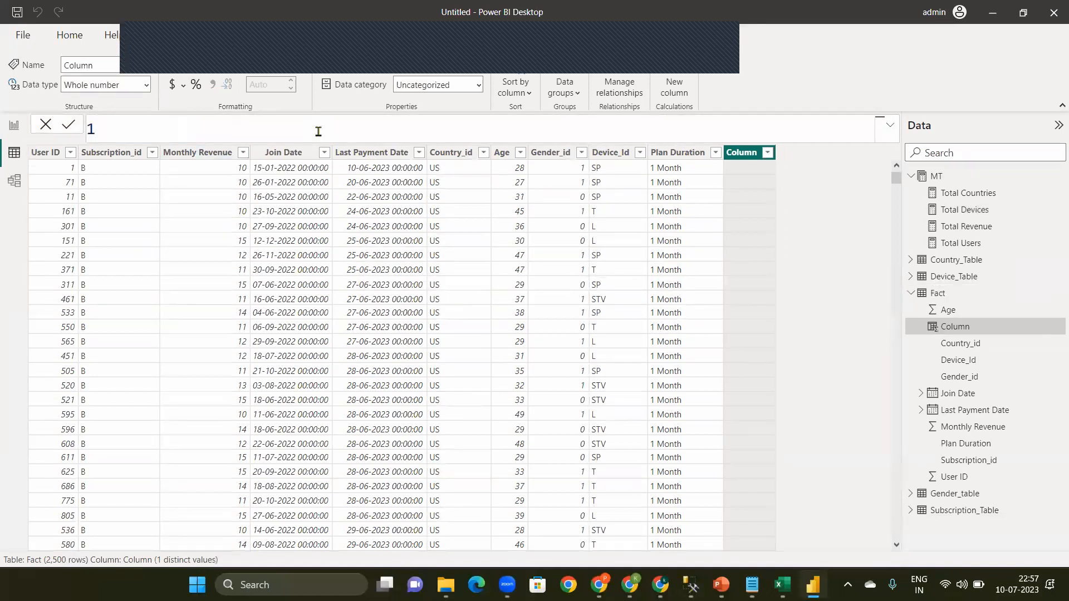
type("Day")
type("day")
key("Tab")
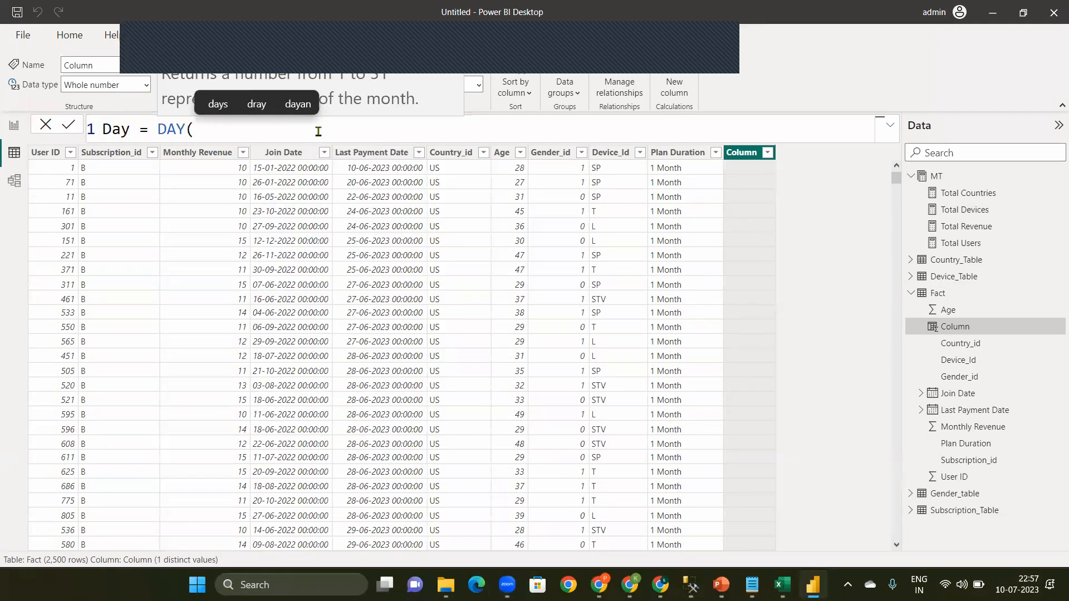
type("[")
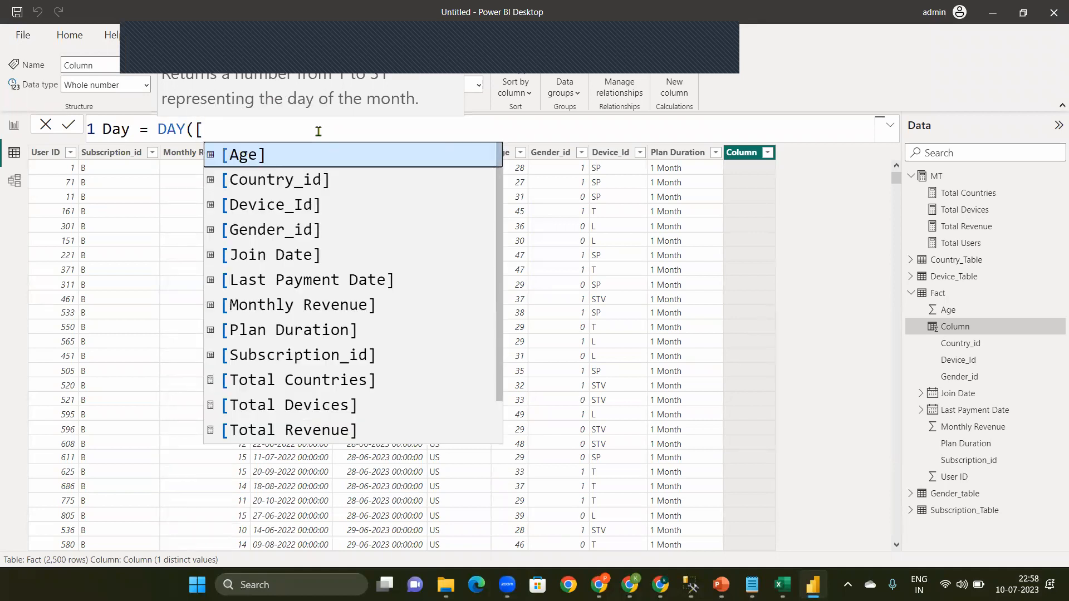
type("la")
key("Tab")
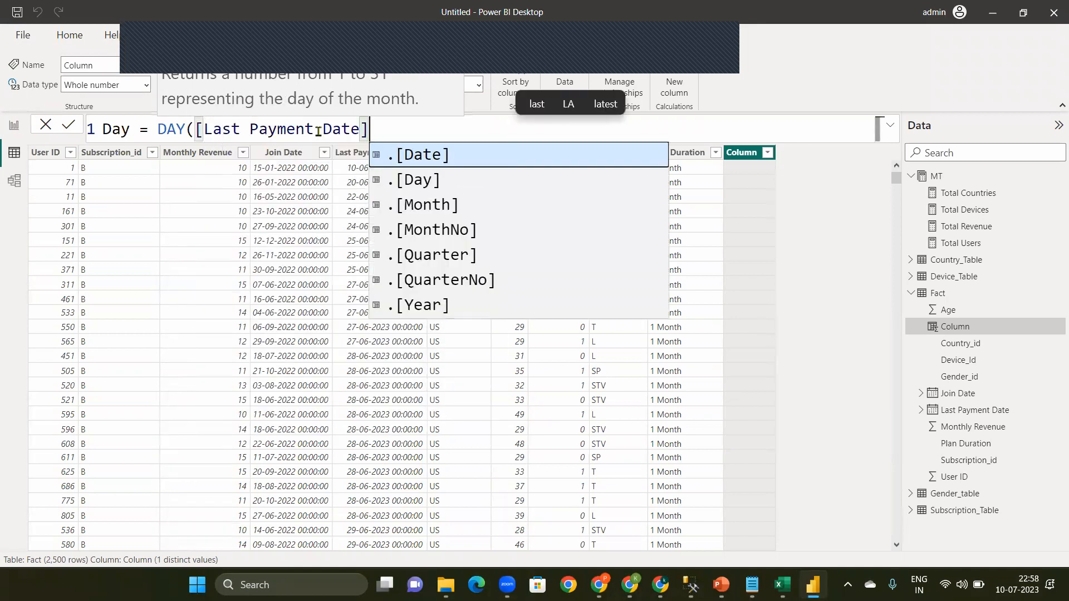
type(")")
key("Return")
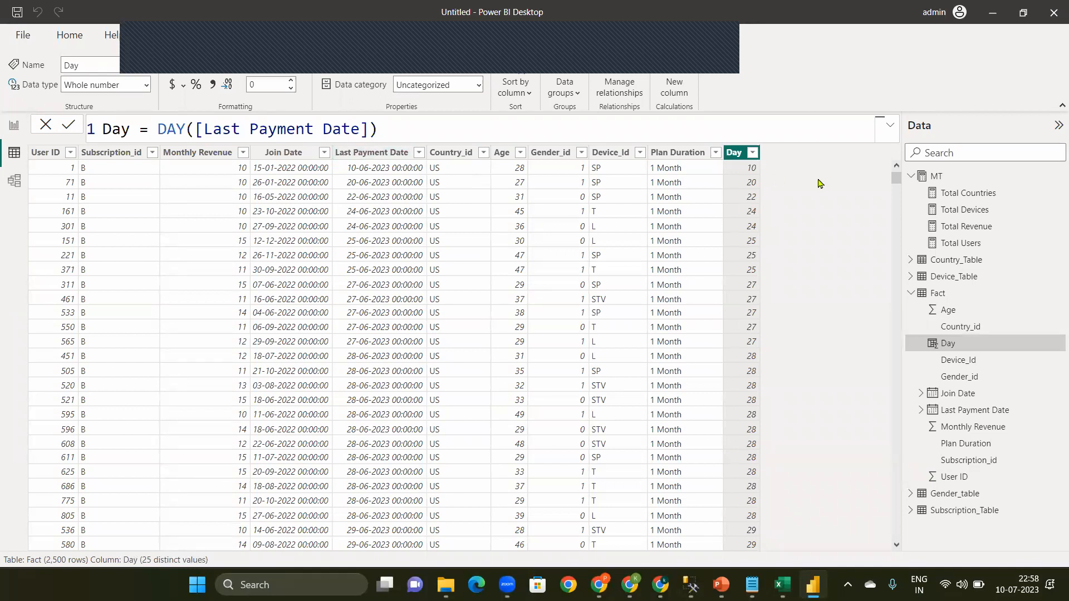
Step: Filter the Fact table's Day column to show only the value 9
left_click(753, 154)
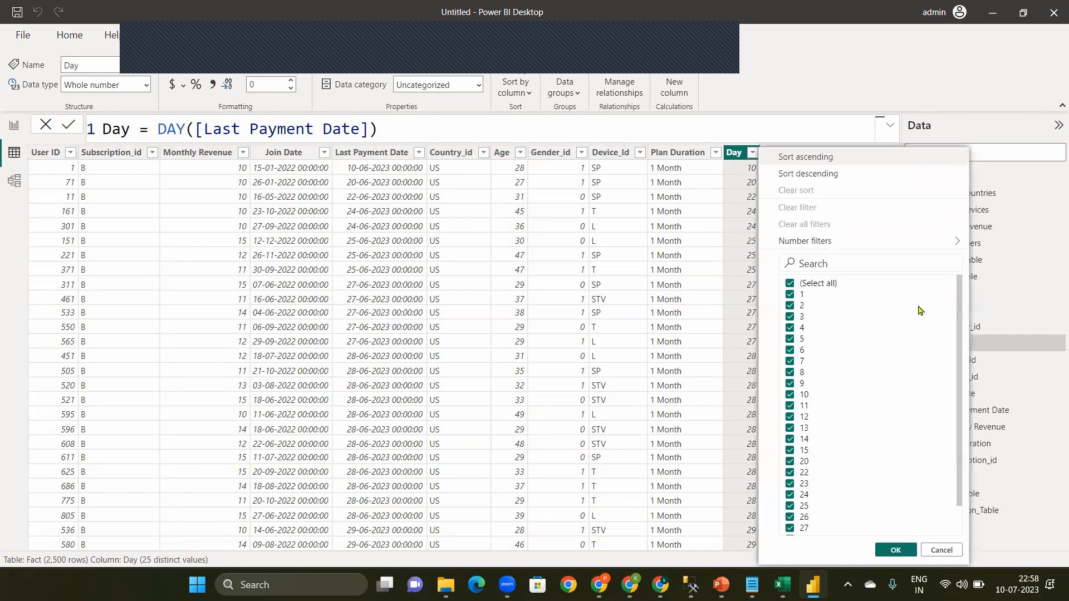
left_click(809, 284)
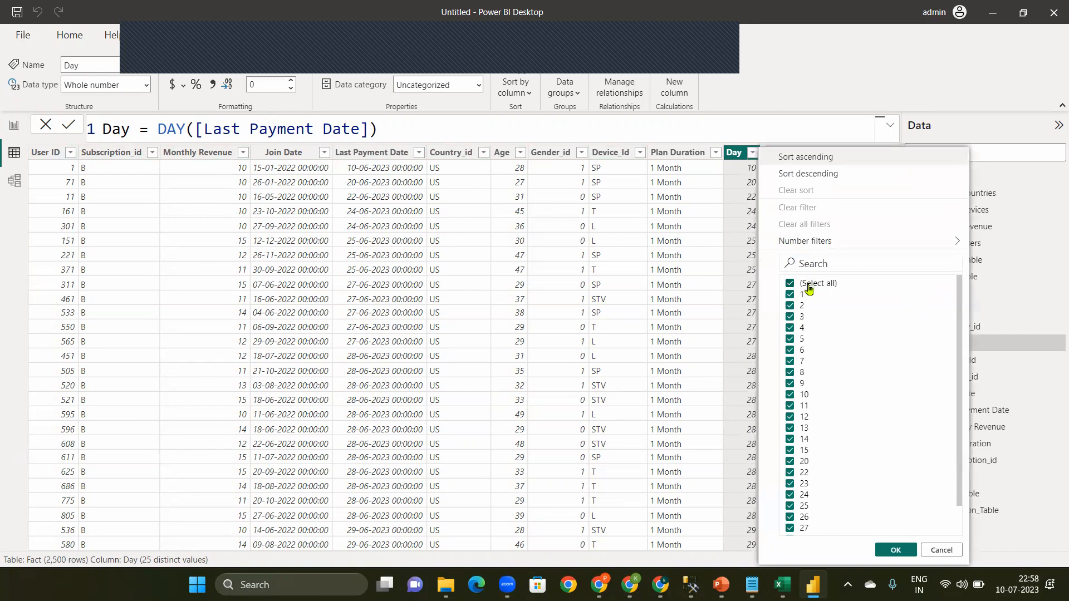
left_click(789, 385)
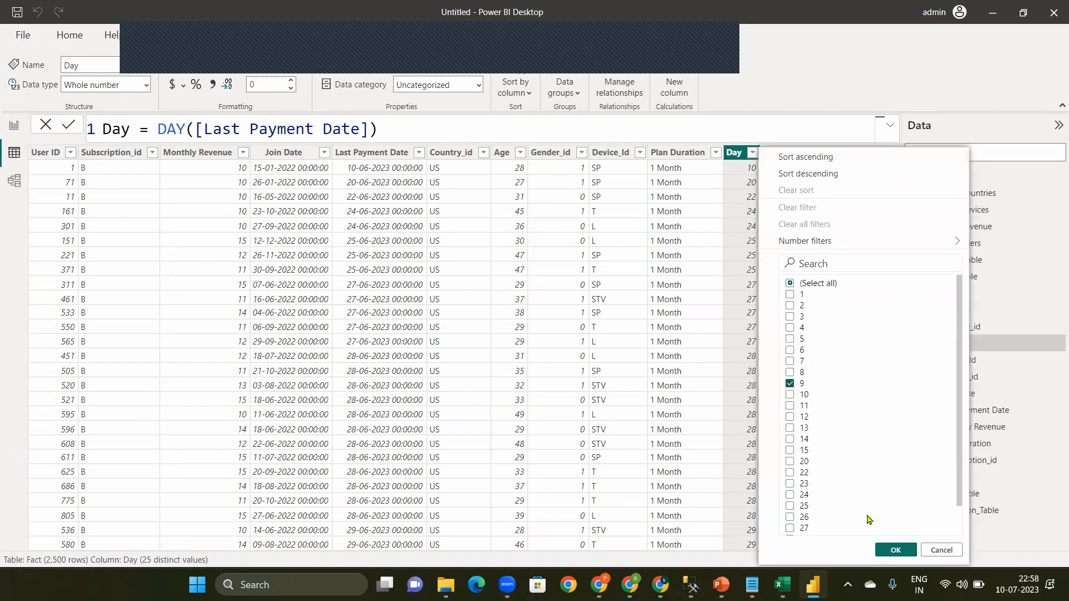
left_click(894, 551)
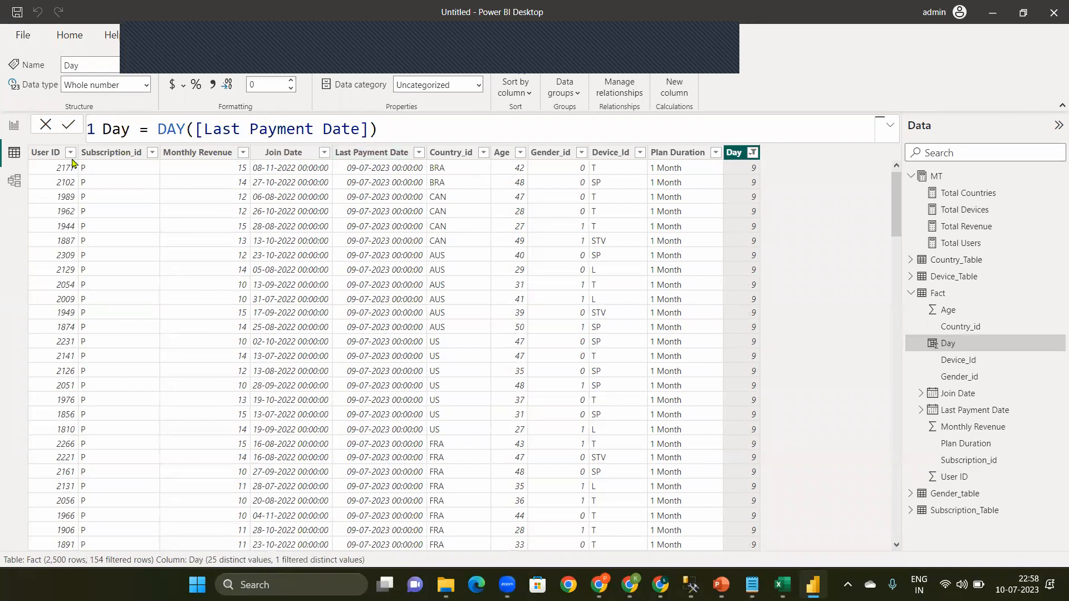
Step: Switch to Notepad and record the User ID of the first Day 9 row on a new line below the example table
left_click(752, 584)
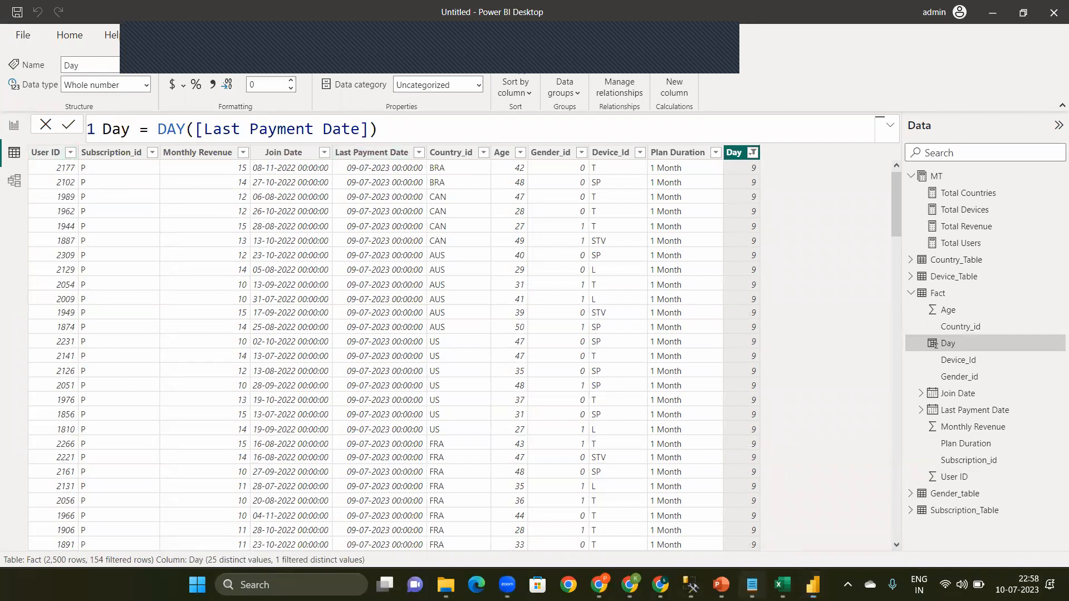
type("\\")
key("Return")
key("BackSpace")
key("BackSpace")
key("Return")
type("21")
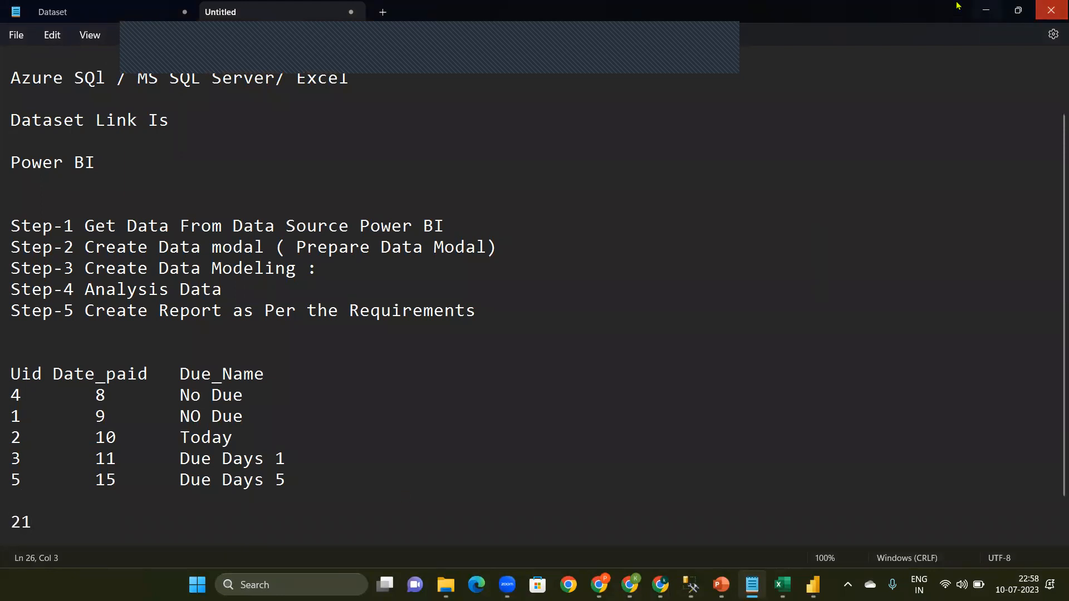
left_click(987, 10)
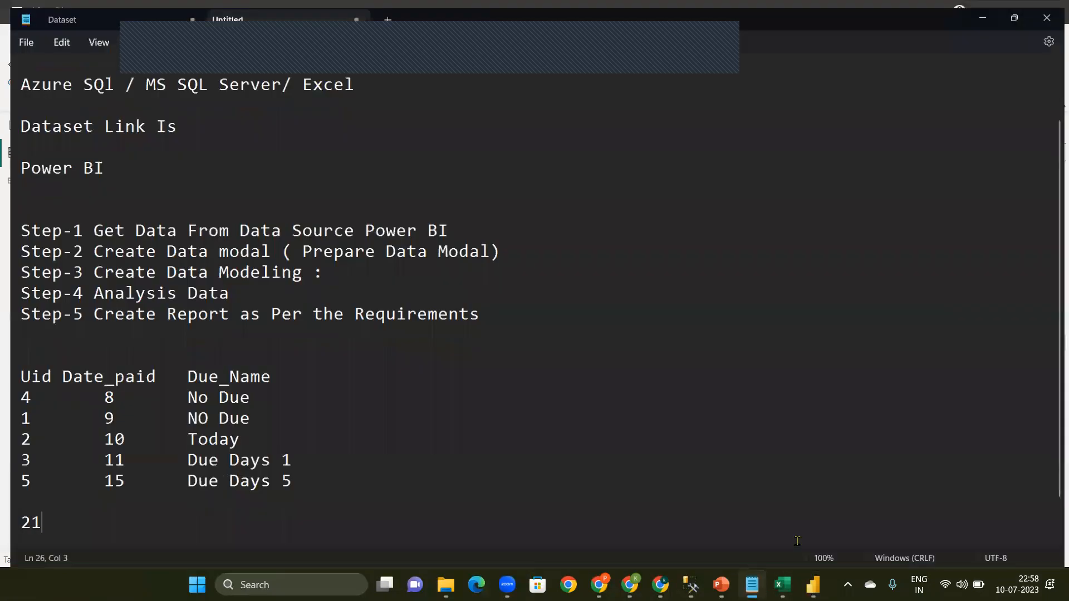
key("alt+Tab")
type("7")
key("Return")
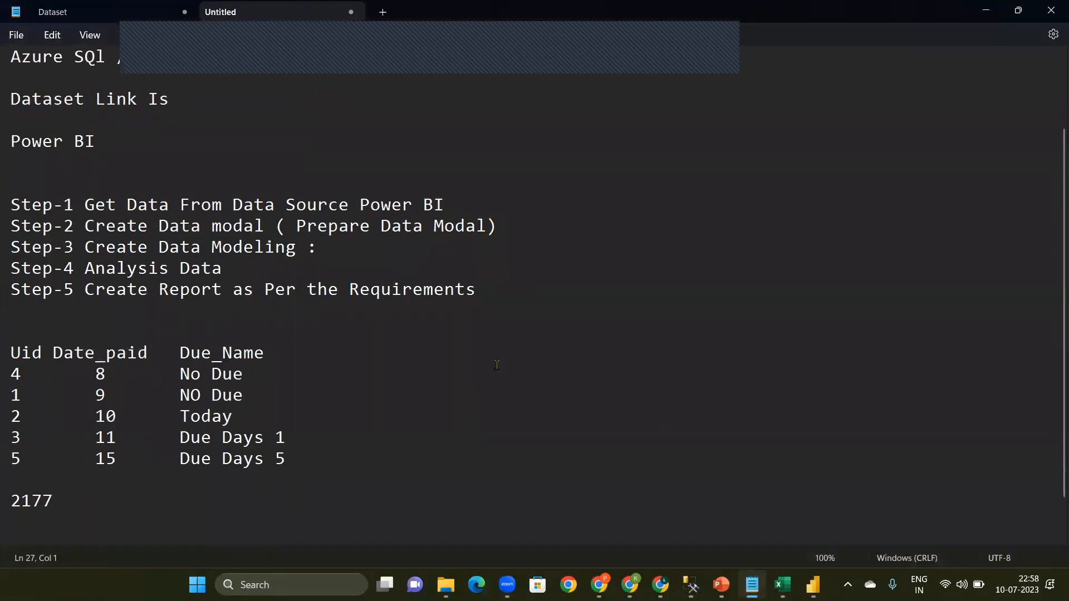
Step: Return to Power BI Desktop and filter the Fact table's Day column to show only the value 10
left_click(987, 11)
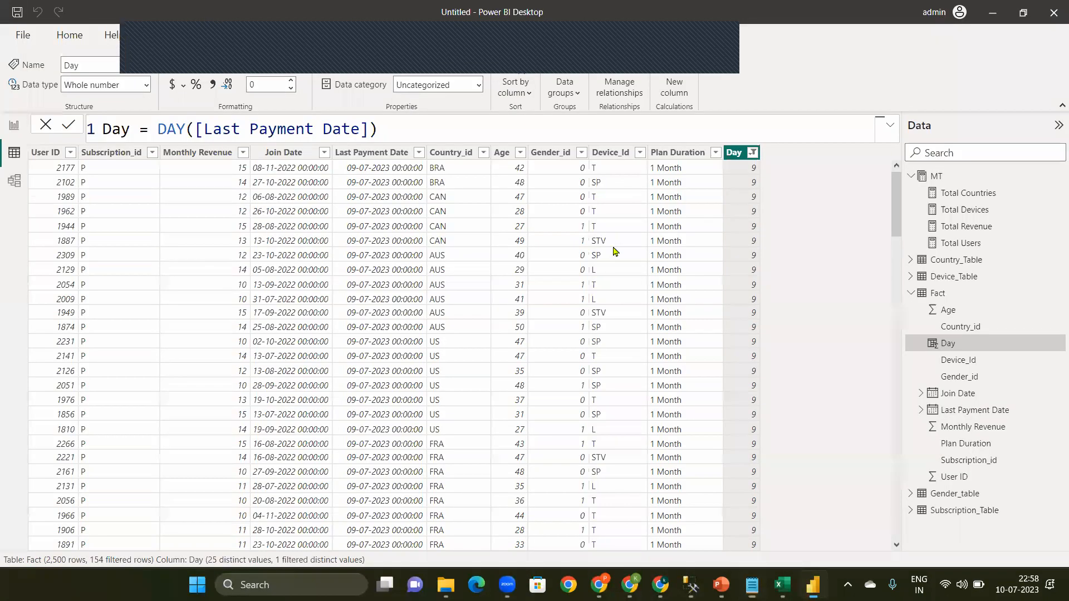
left_click(753, 153)
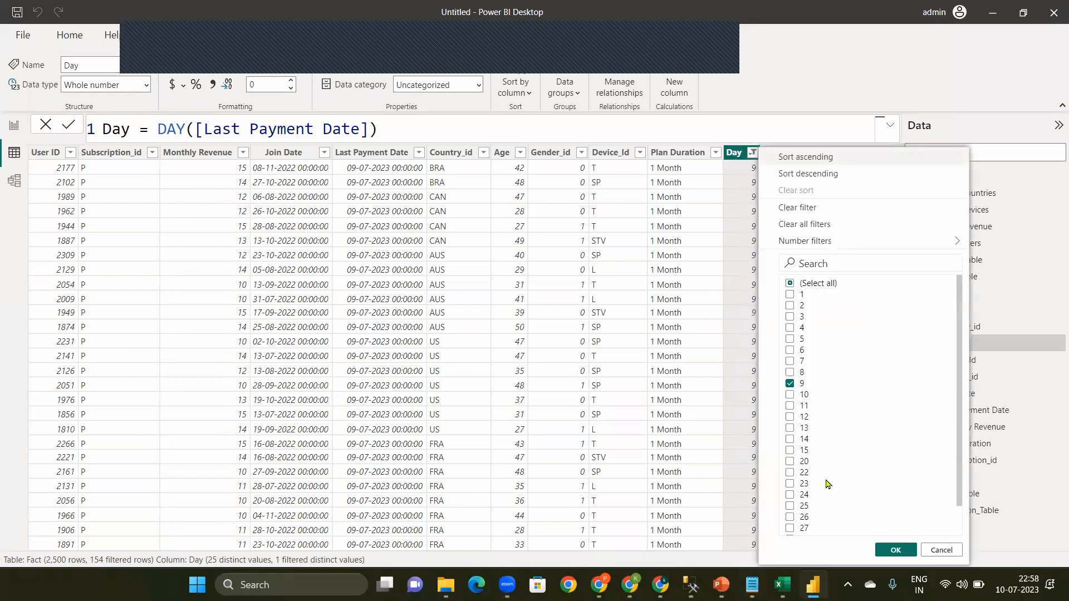
left_click(801, 387)
left_click(802, 393)
left_click(902, 551)
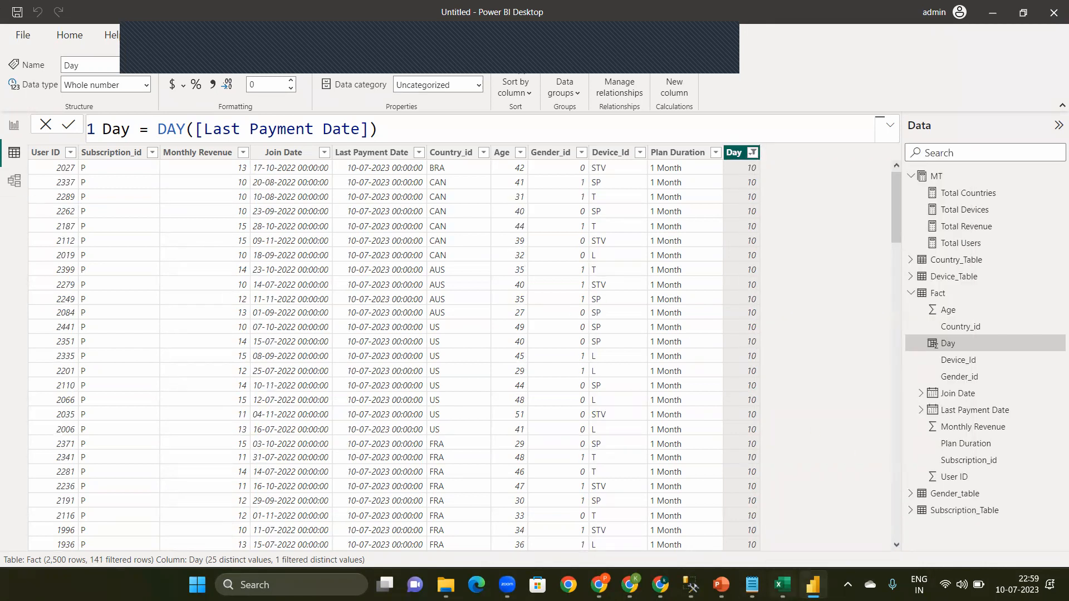
Step: Switch to Notepad and record the User ID of the first Day 10 row under the previously noted ID
left_click(751, 583)
type("2027")
key("Return")
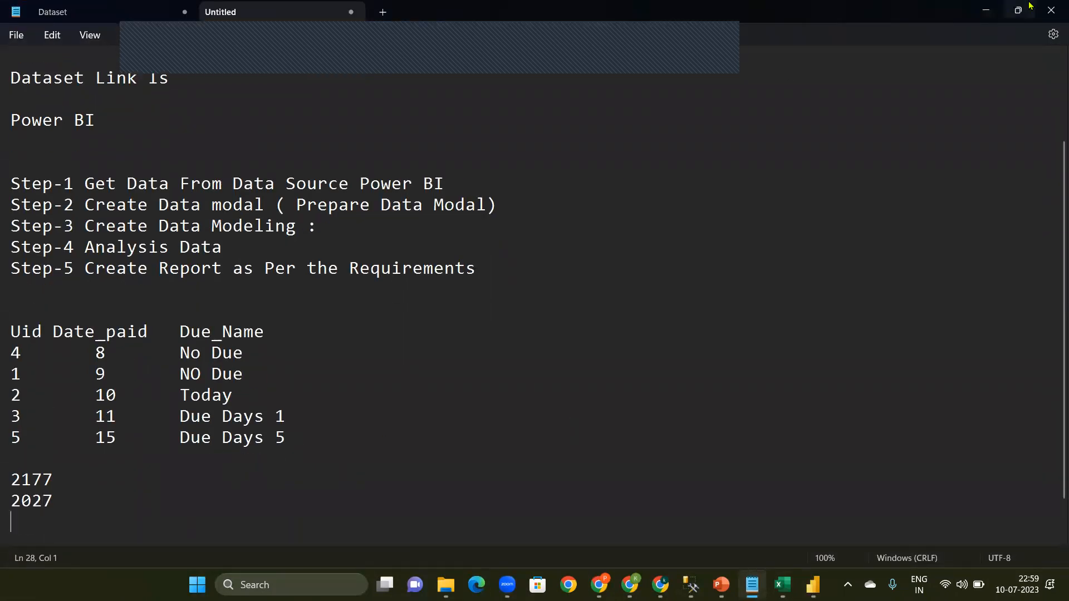
Step: Return to Power BI Desktop and filter the Fact table's Day column to show only the value 11
left_click(986, 10)
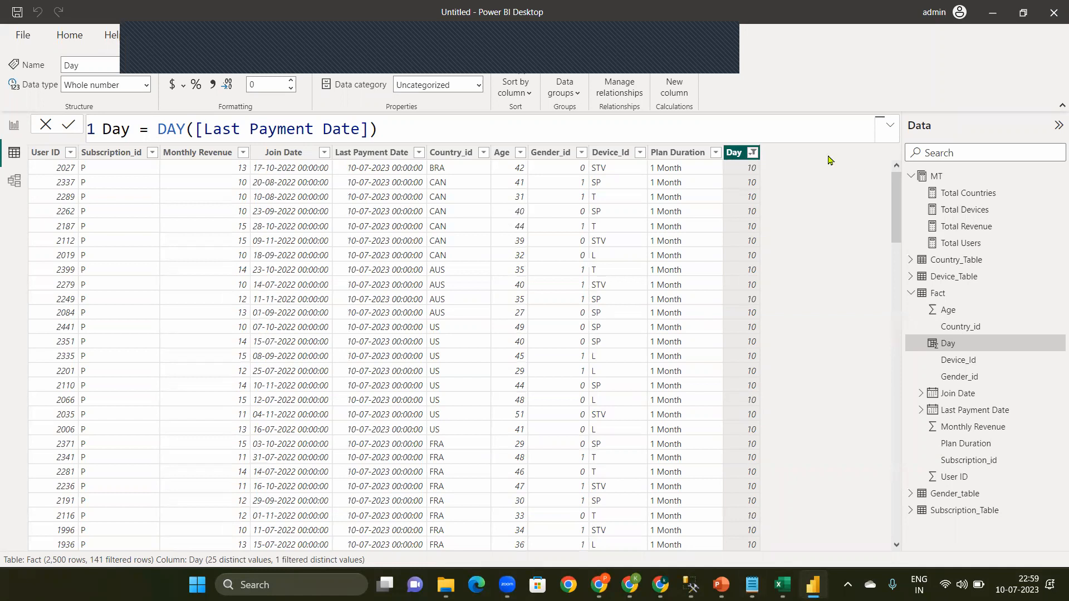
left_click(752, 152)
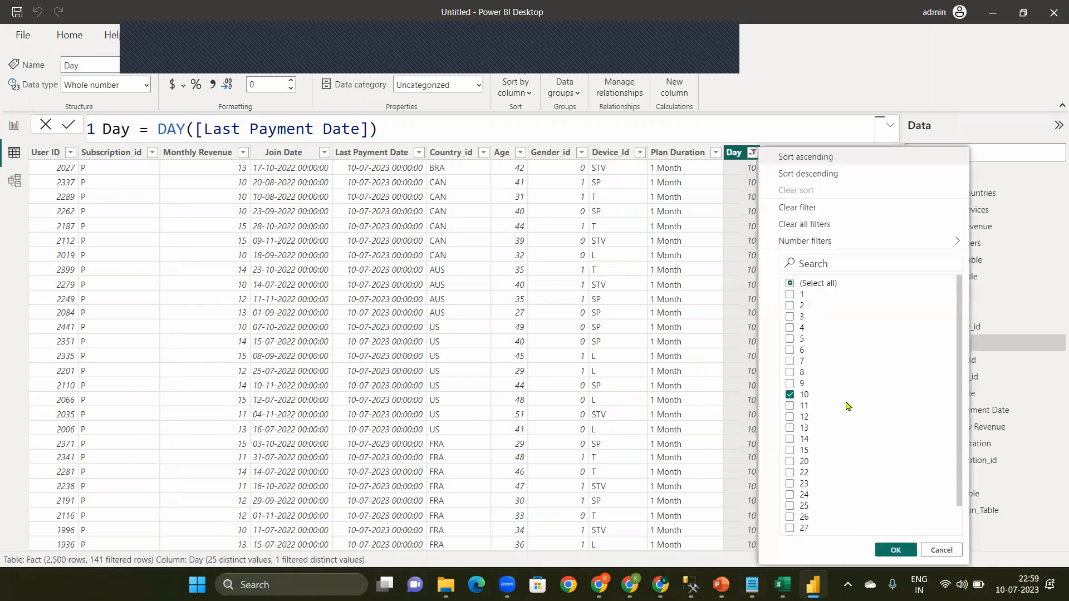
left_click(803, 395)
left_click(803, 407)
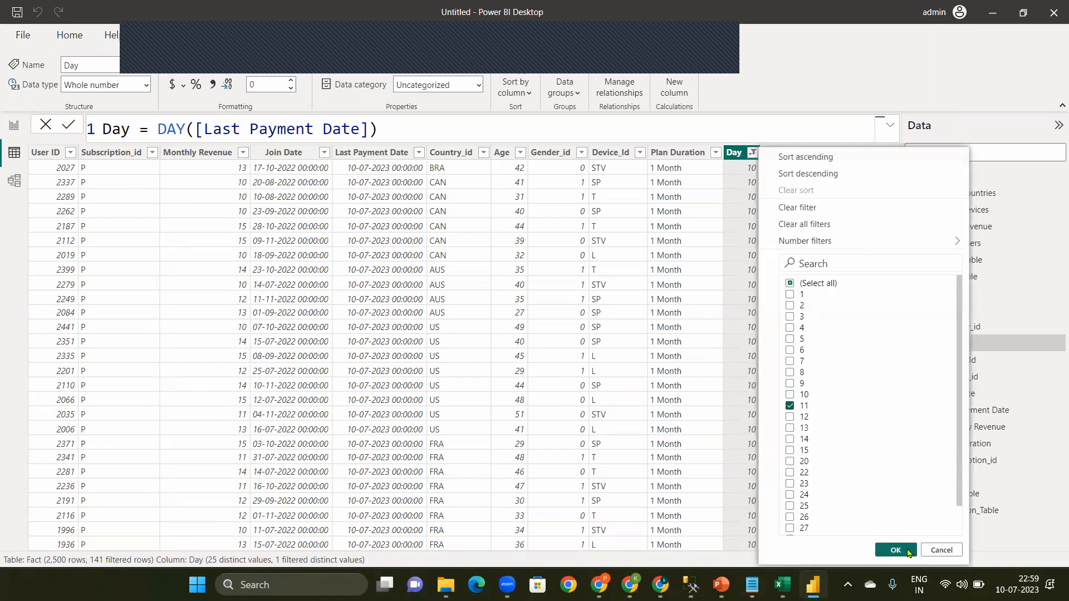
left_click(895, 550)
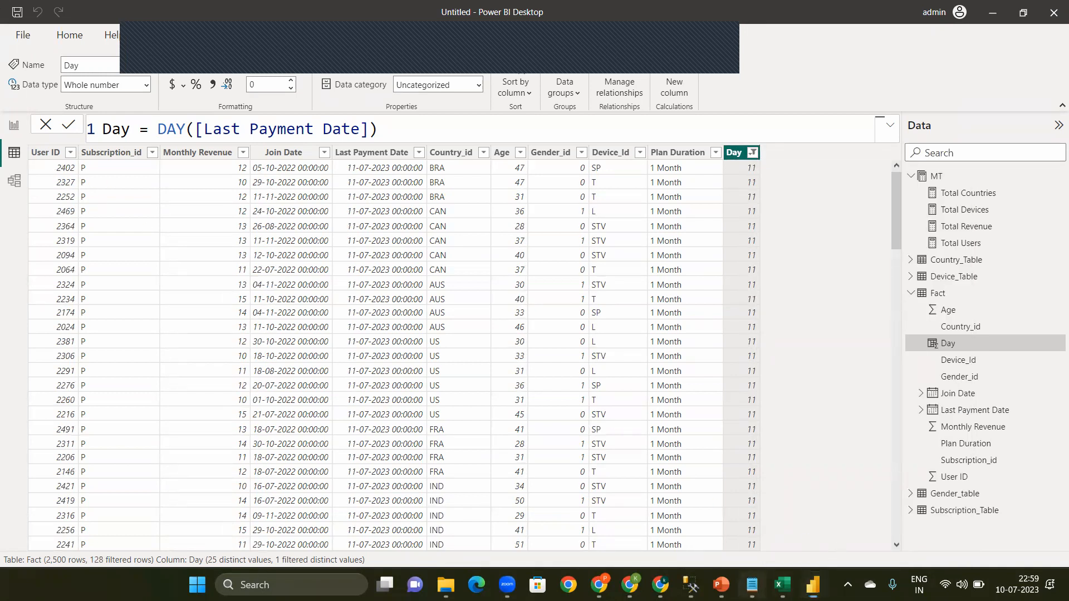
Step: Switch to Notepad and record the User ID of the first Day 11 row as the third noted ID
left_click(753, 584)
type("0")
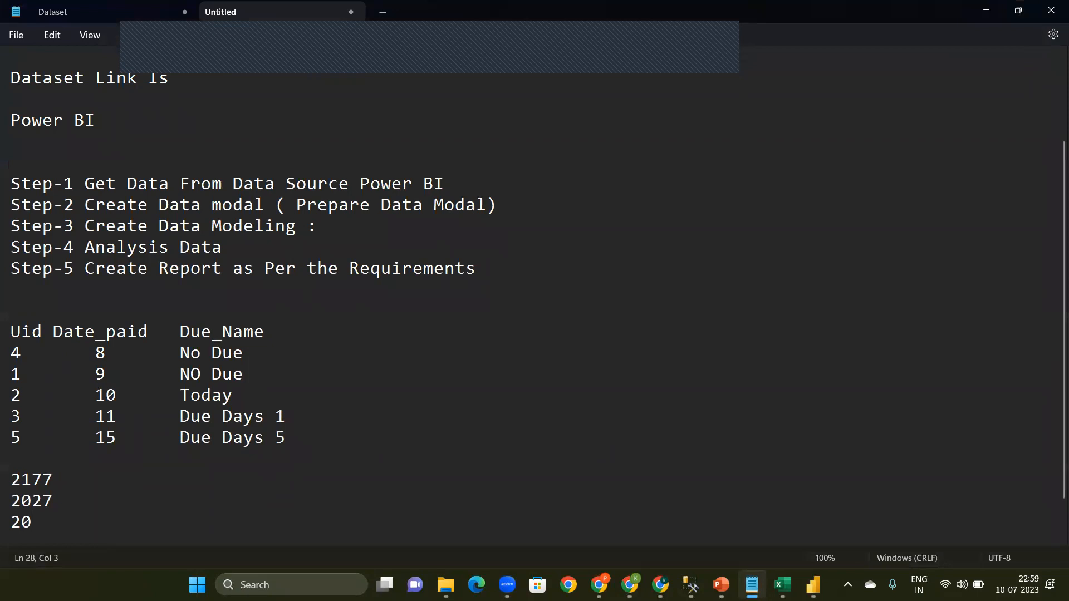
left_click(979, 13)
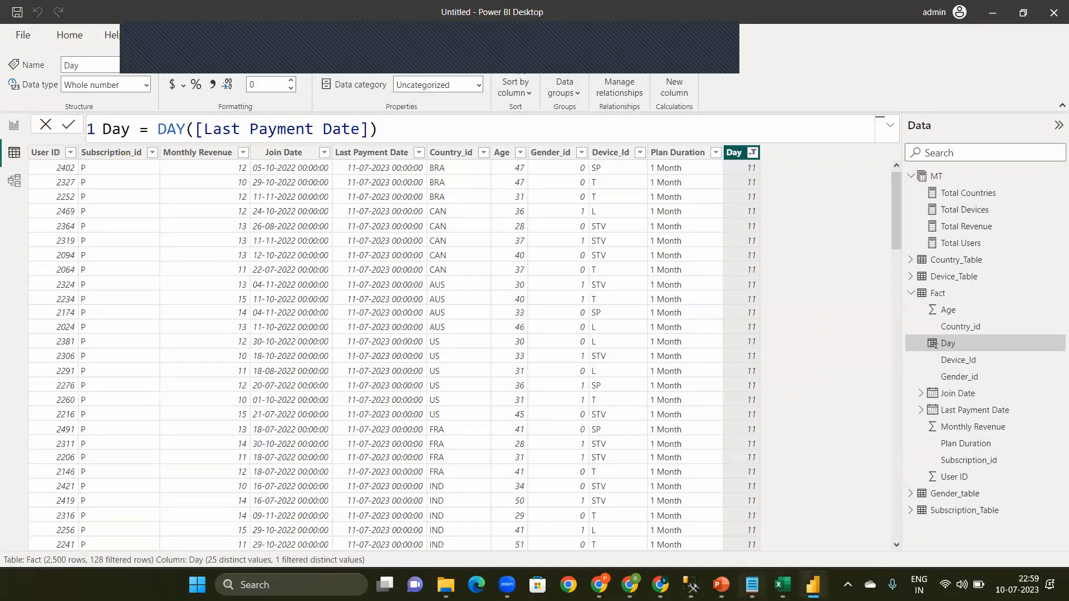
left_click(752, 585)
key("BackSpace")
type("402")
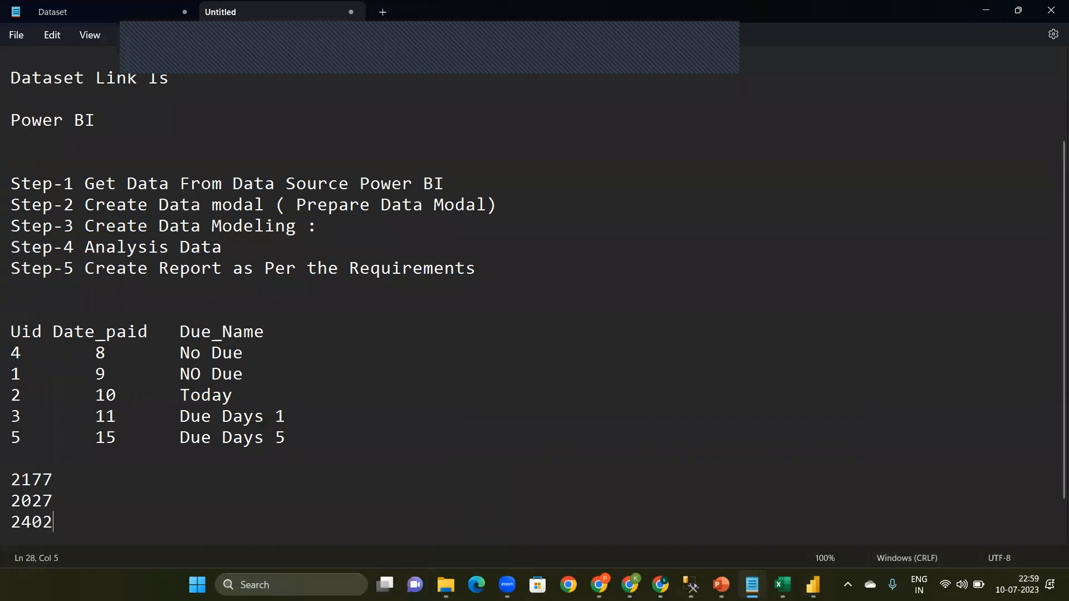
key("Return")
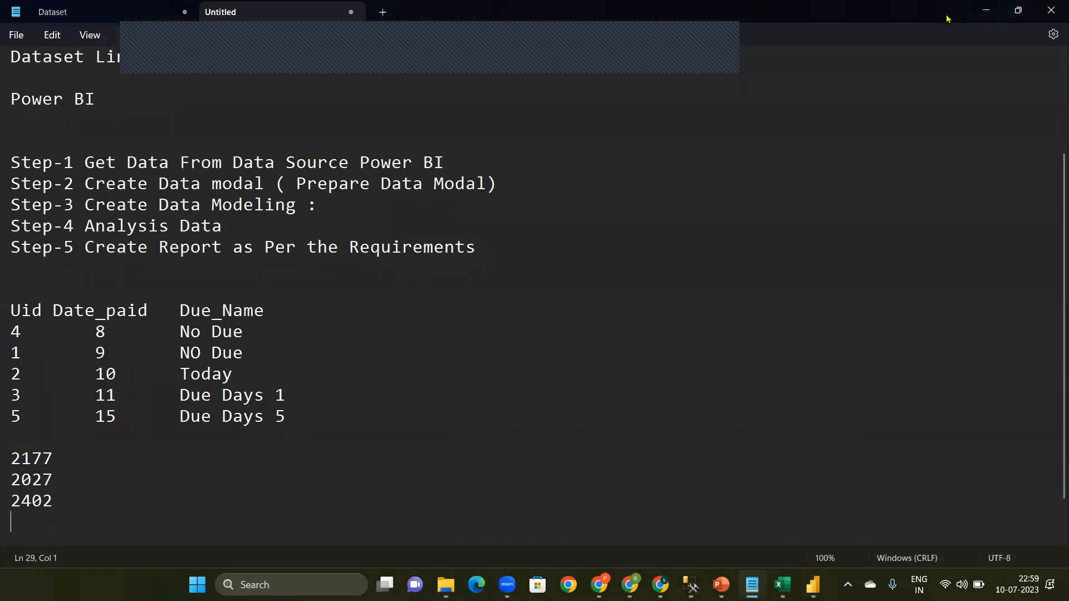
Step: Return to Power BI Desktop and clear all filters from the Fact table
left_click(986, 10)
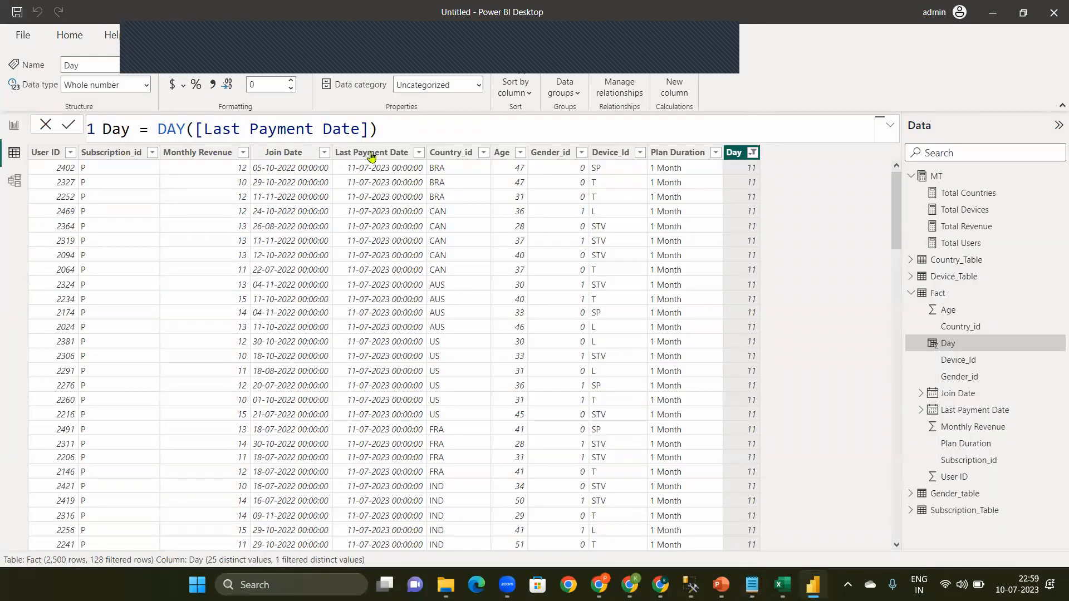
left_click(753, 154)
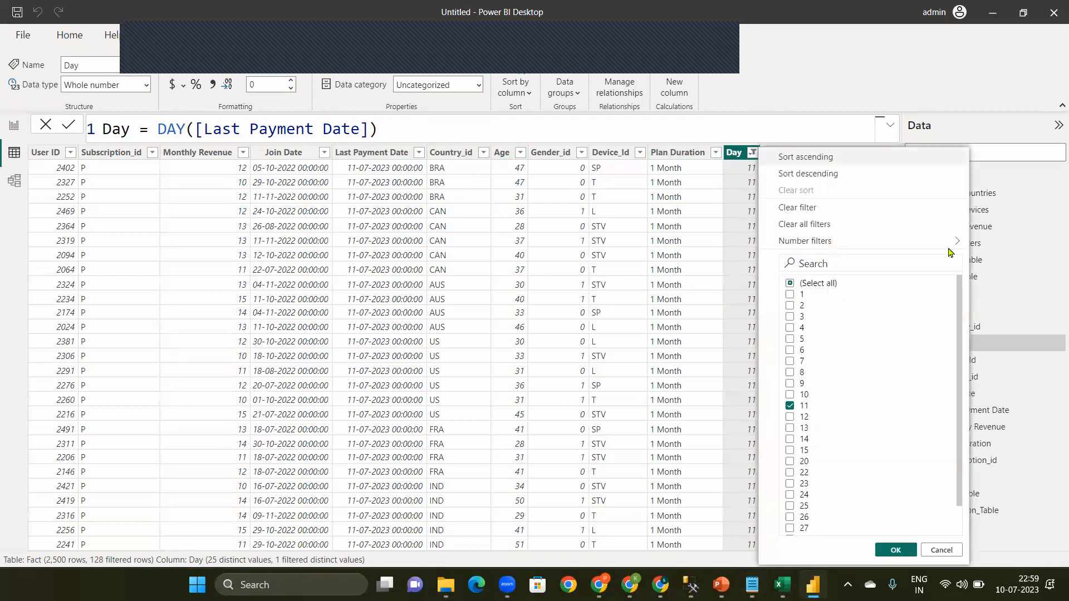
left_click(813, 225)
Step: Filter the Fact table's User ID column to show only the first ID noted in Notepad
left_click(71, 153)
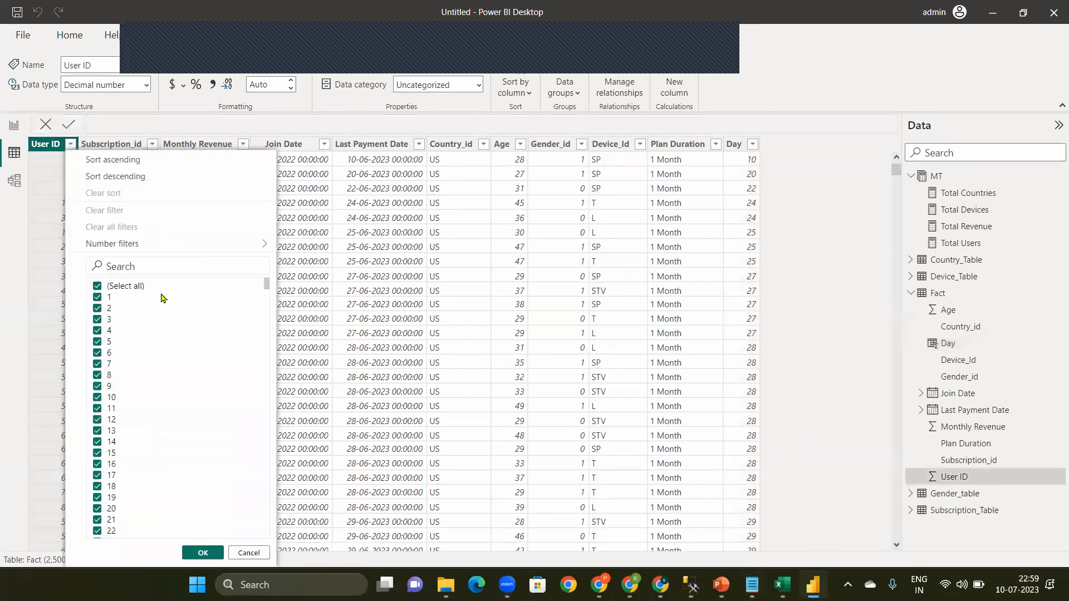
left_click(150, 255)
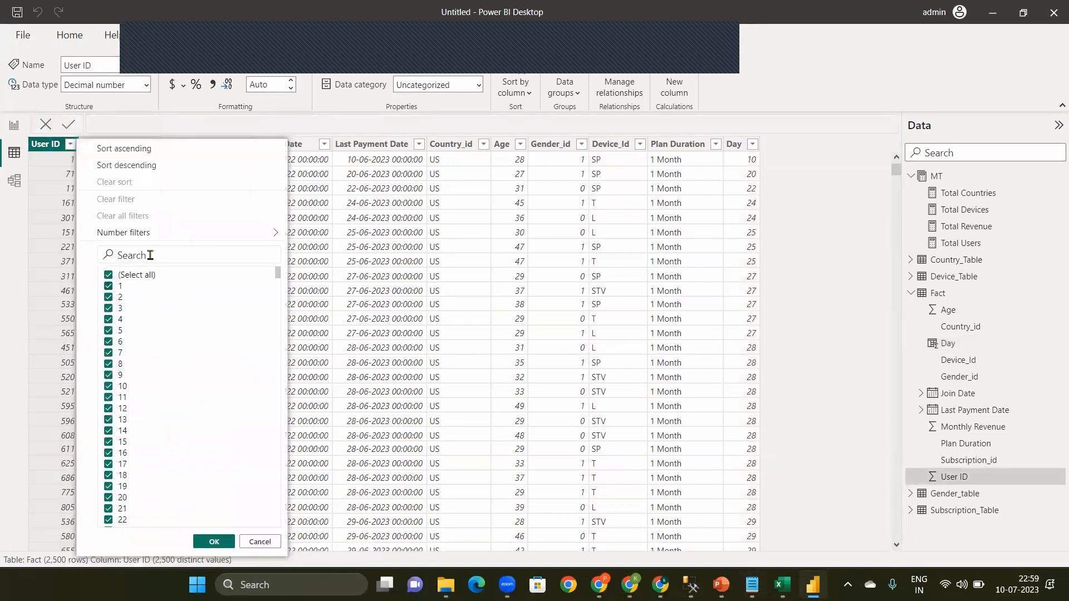
left_click(752, 584)
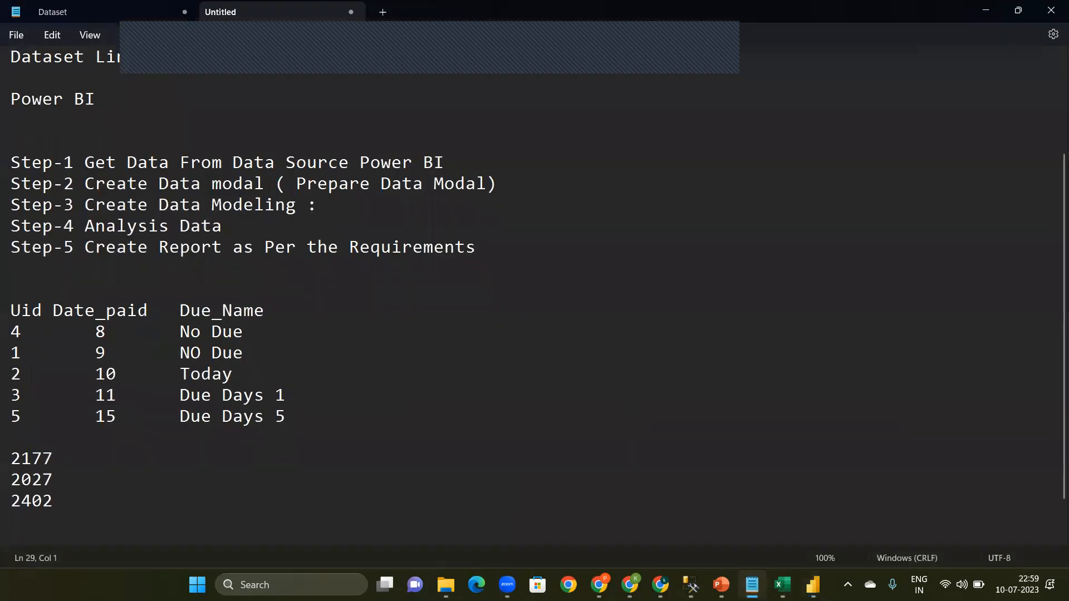
left_click(752, 585)
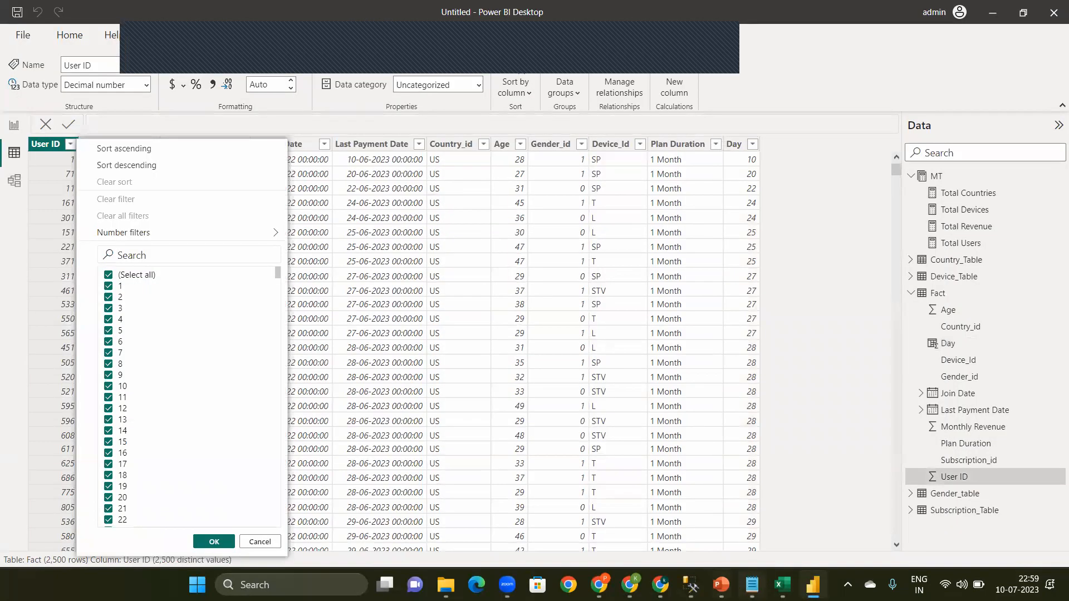
left_click(752, 584)
double_click(23, 462)
key("ctrl+c")
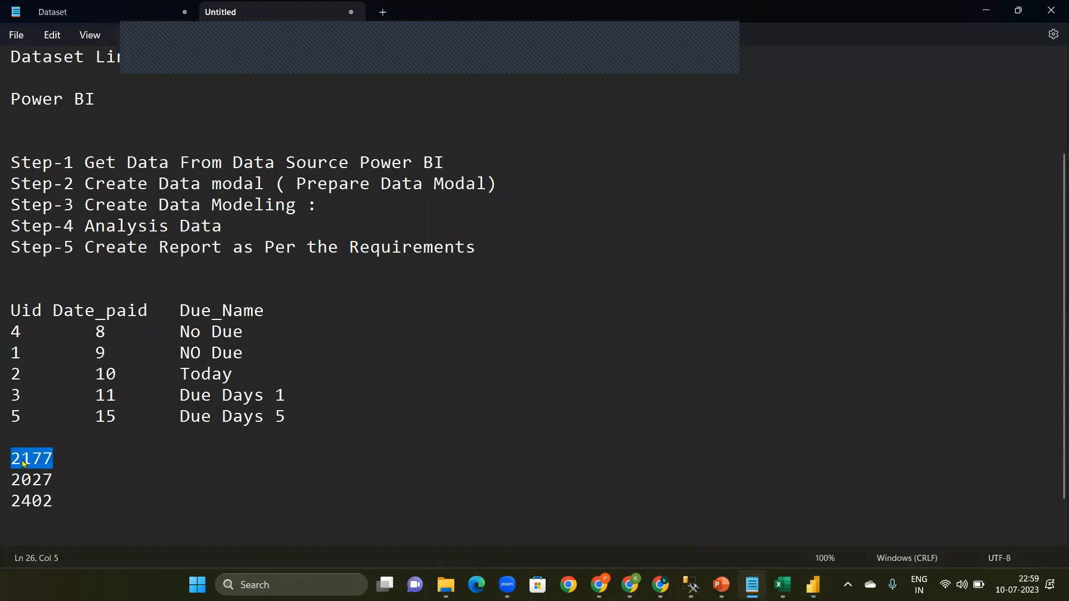
left_click(986, 10)
left_click(151, 256)
key("ctrl+v")
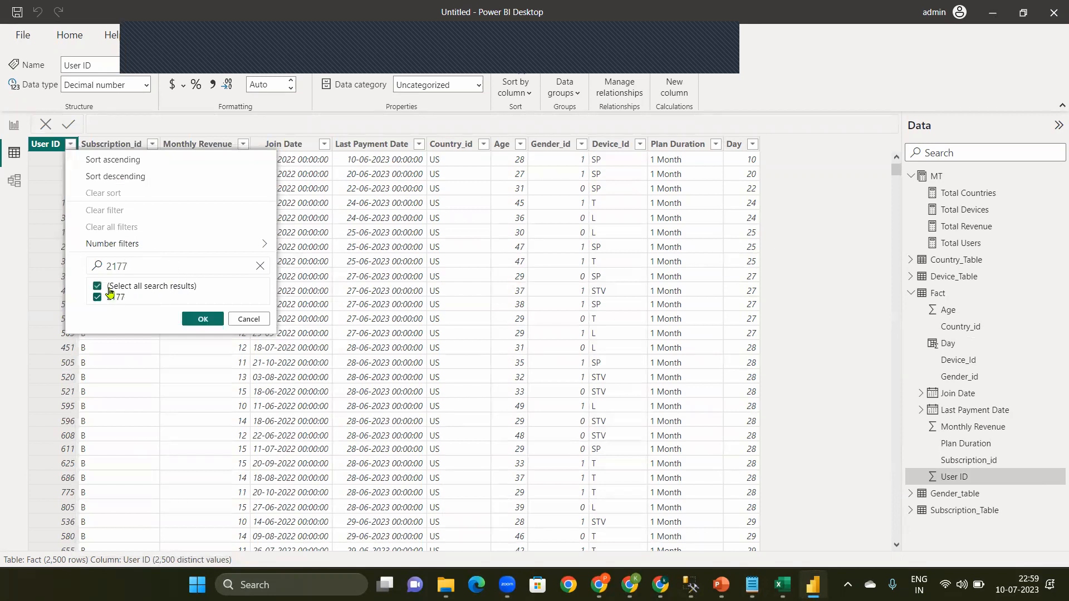
double_click(154, 266)
key("BackSpace")
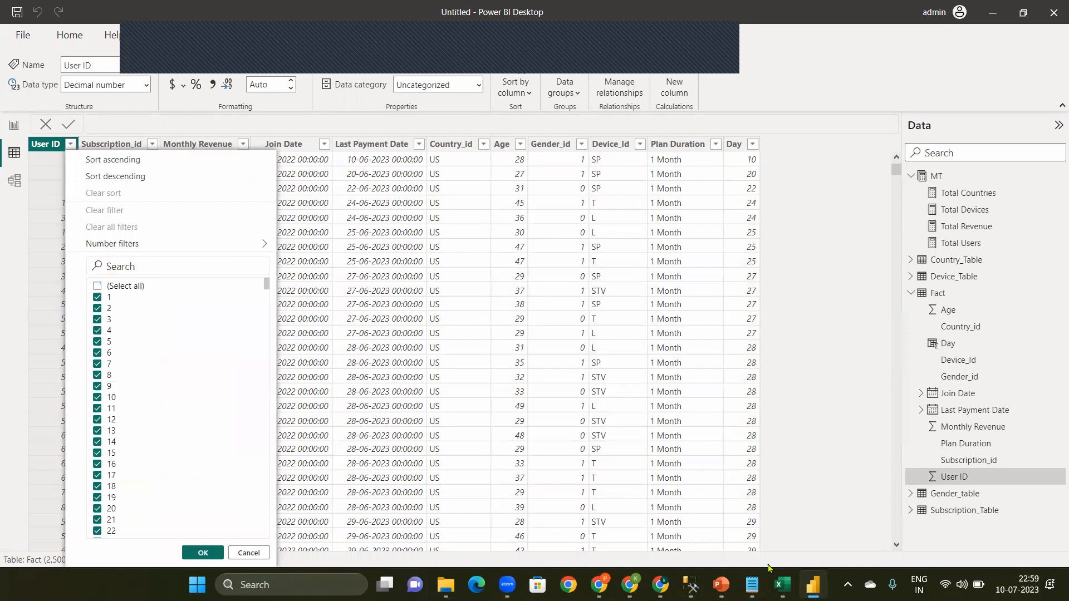
left_click(136, 288)
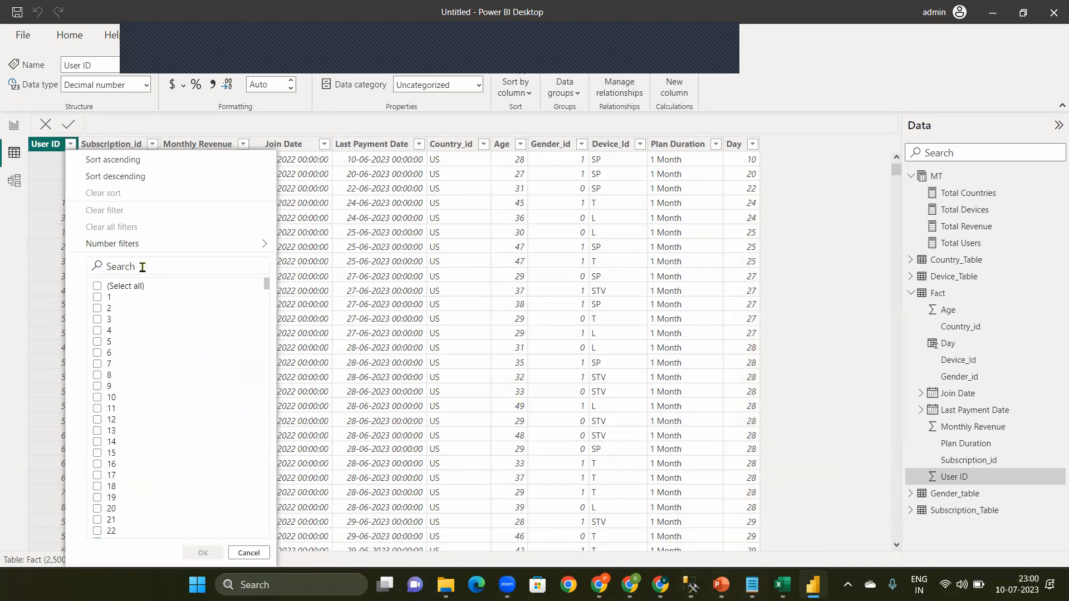
type("2177")
left_click(167, 287)
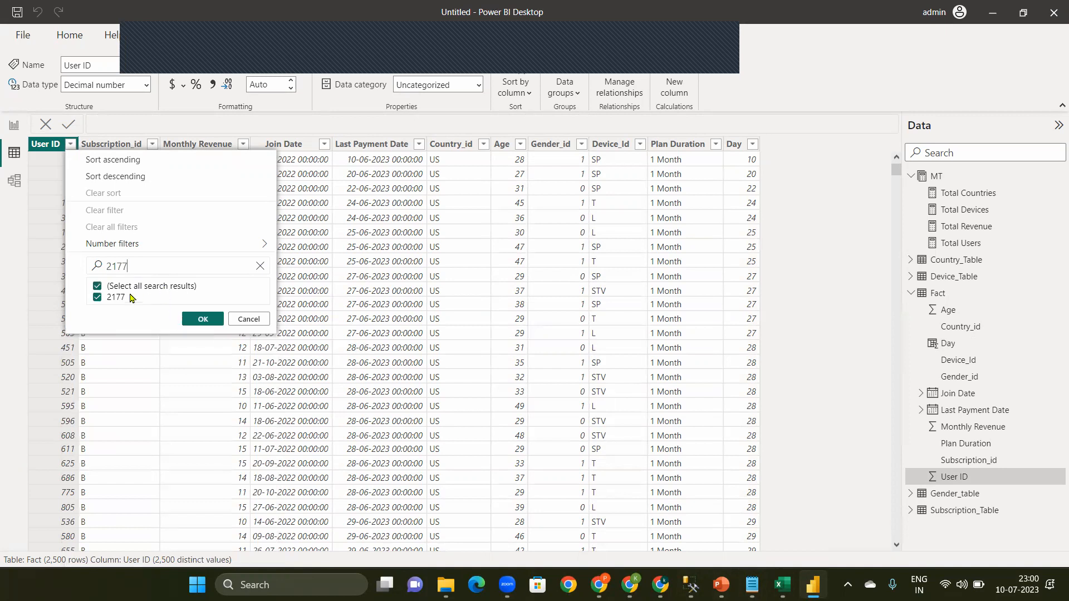
left_click(204, 320)
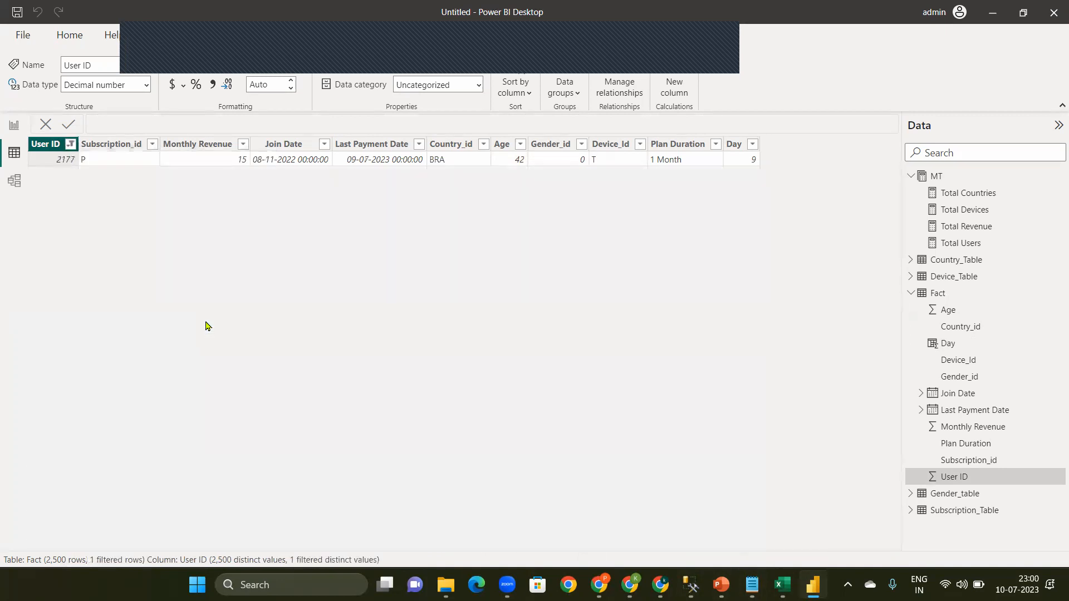
Step: Copy the second noted ID from Notepad and select it in the Fact table's User ID filter list
left_click(72, 146)
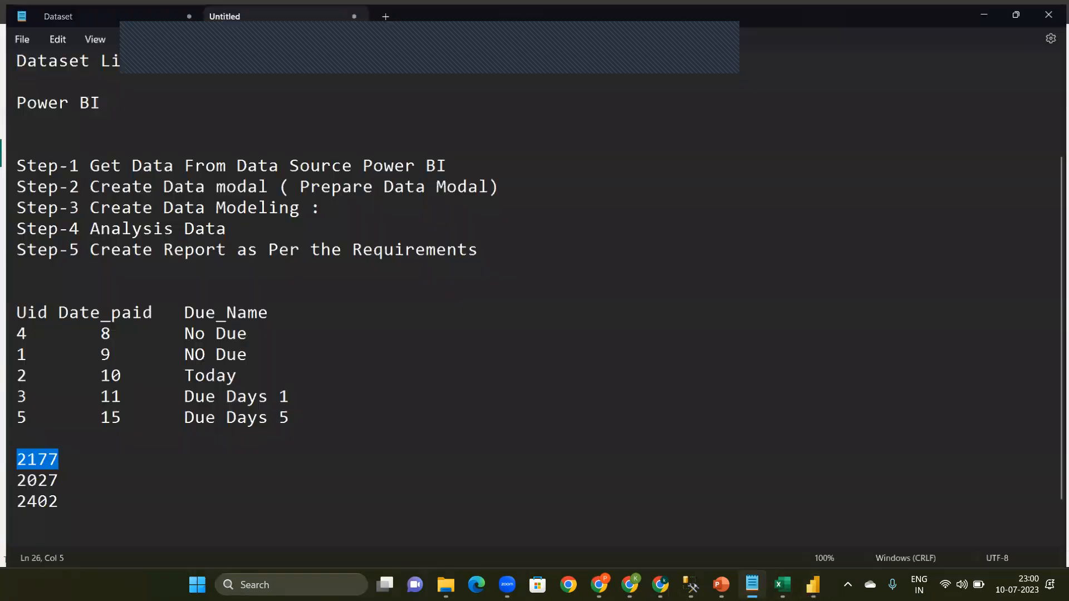
left_click(753, 584)
double_click(49, 486)
key("ctrl+c")
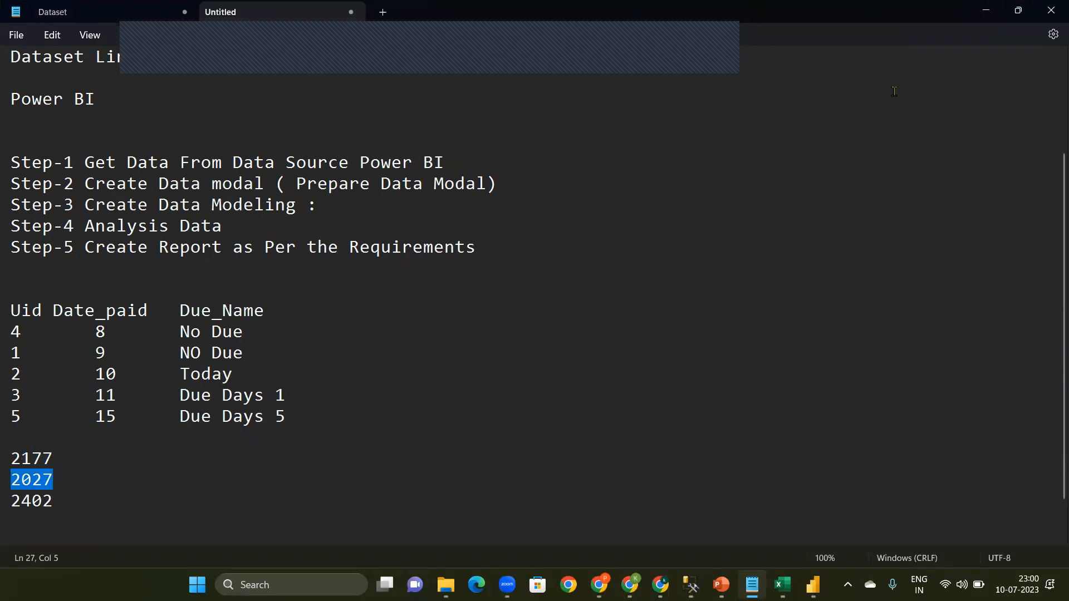
left_click(987, 11)
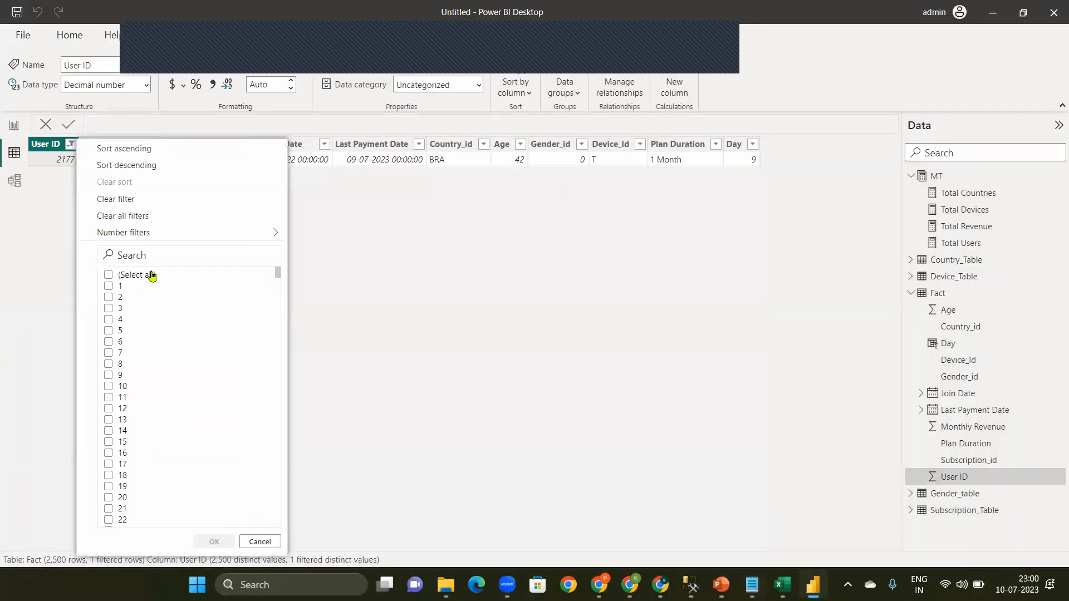
key("ctrl+v")
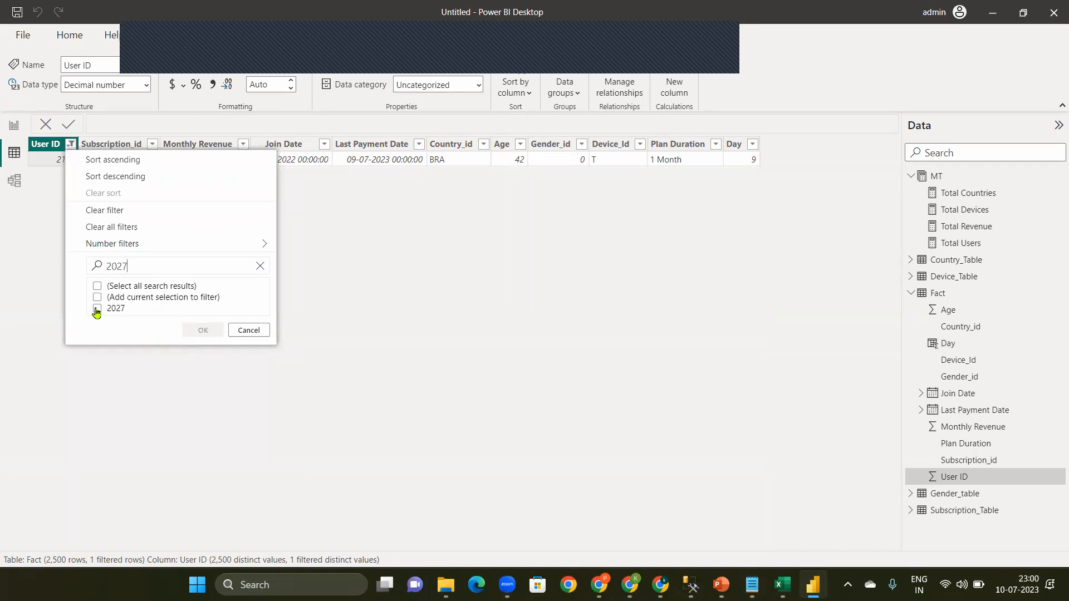
left_click(98, 309)
Step: Filter the Fact table's User ID column to show only the third ID noted in Notepad
key("ctrl+a")
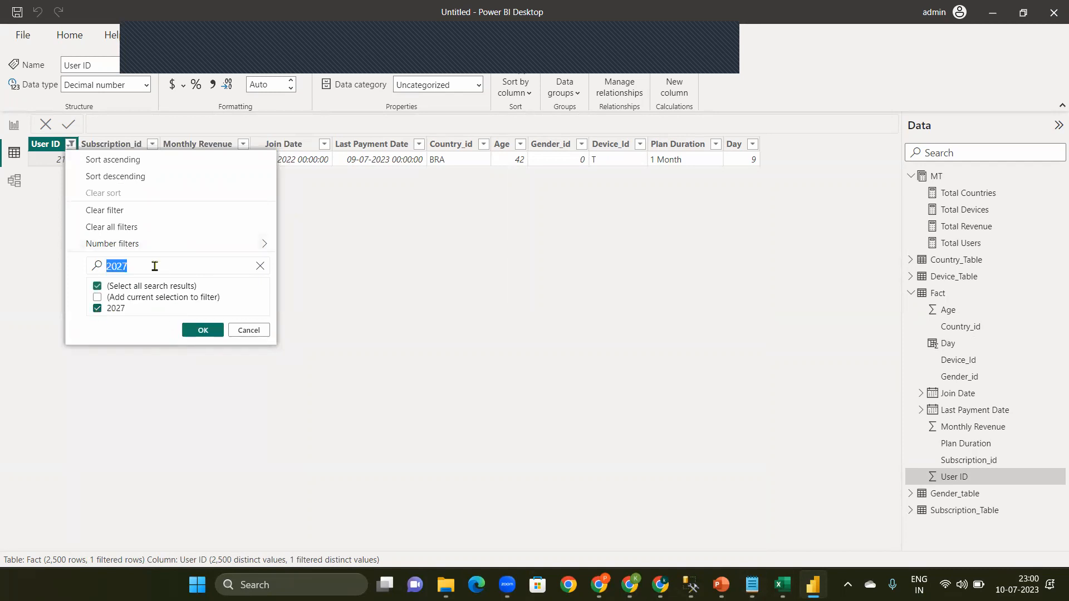
key("BackSpace")
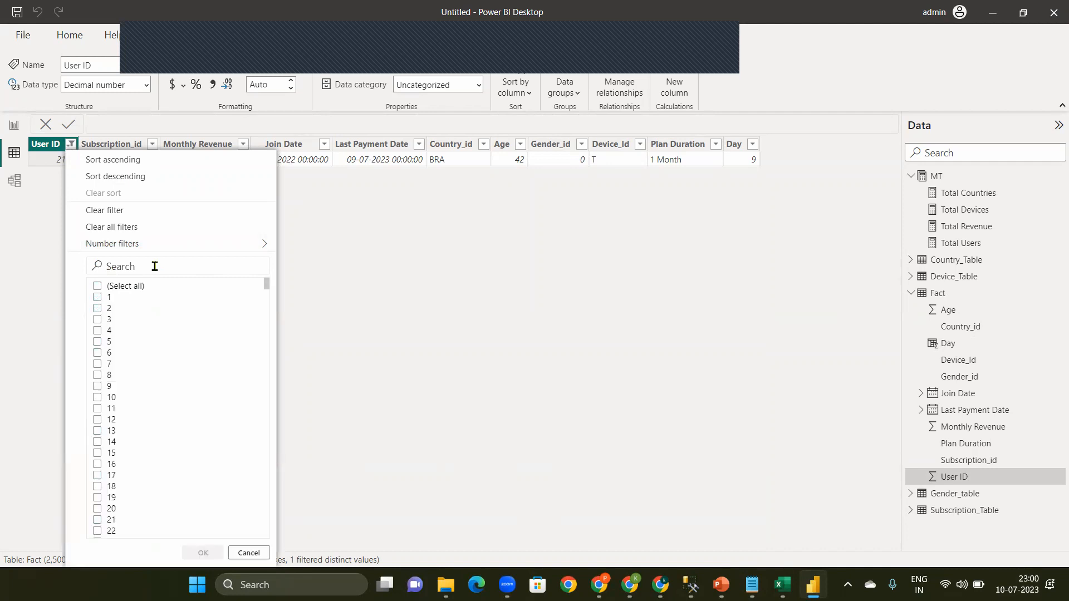
key("Tab")
left_click(155, 266)
type("2402")
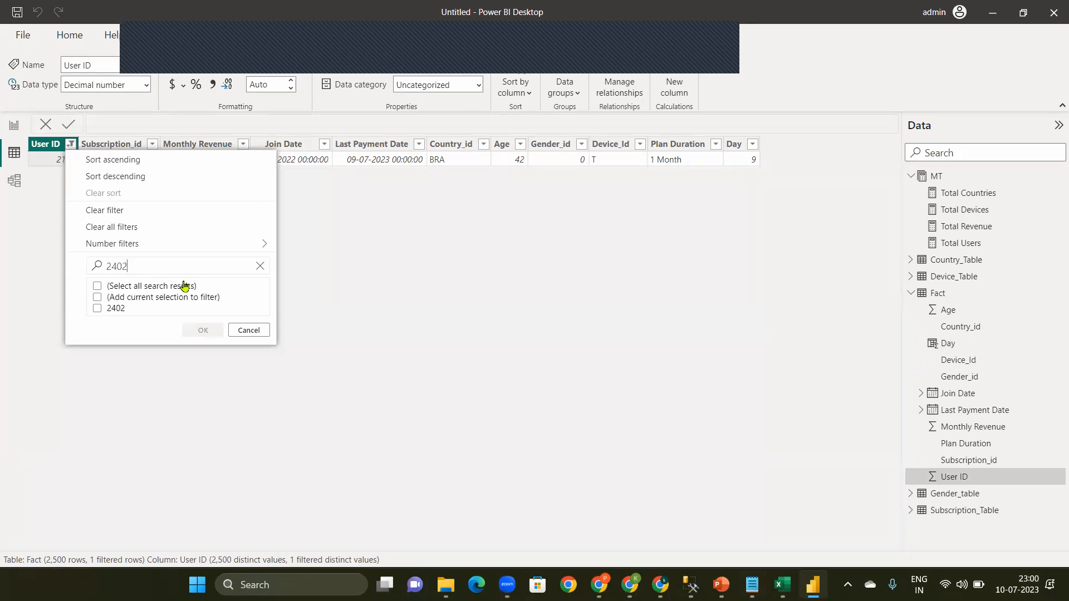
left_click(98, 309)
left_click(190, 331)
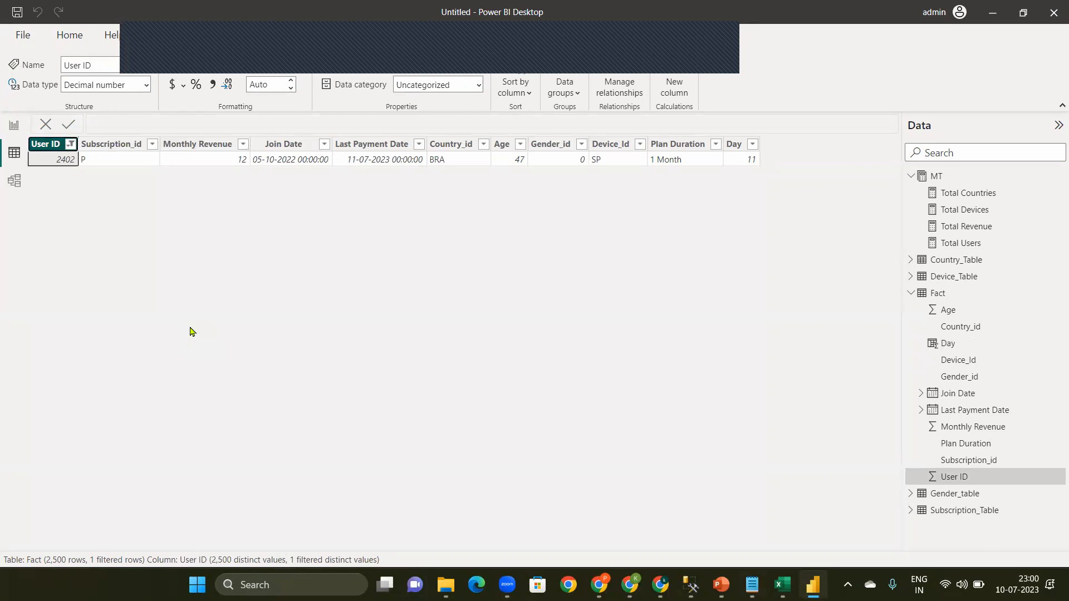
Step: Clear all filters from the Fact table and sort the User ID column in ascending order
left_click(71, 145)
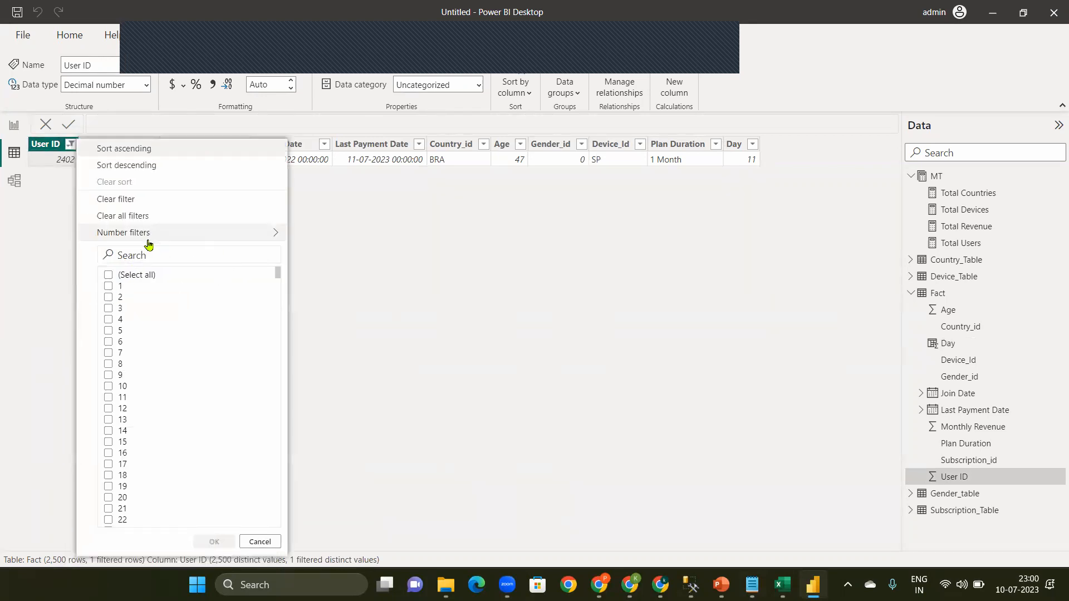
left_click(133, 217)
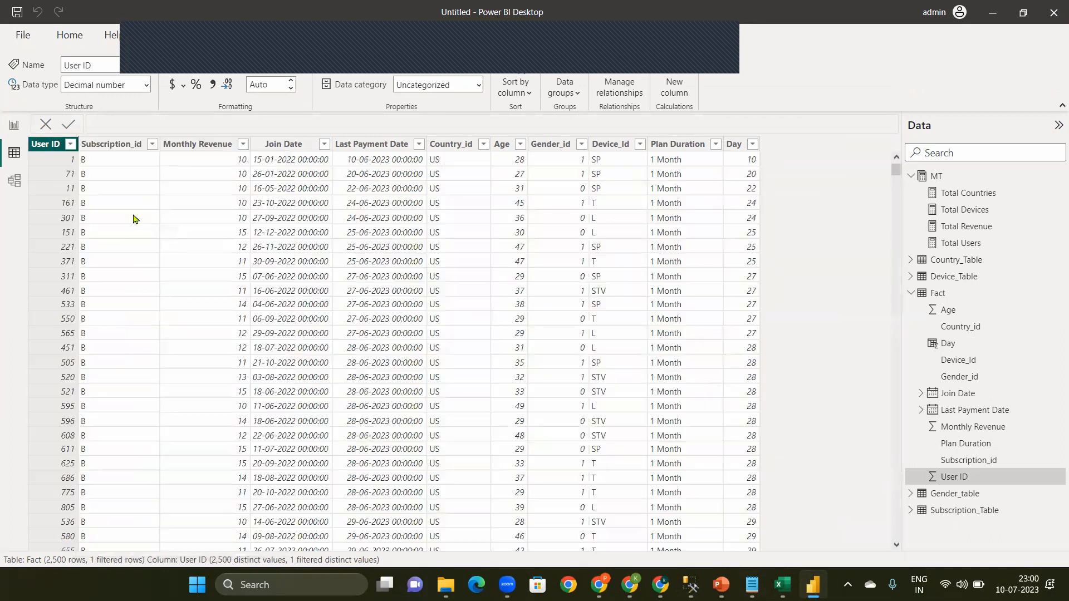
left_click(70, 144)
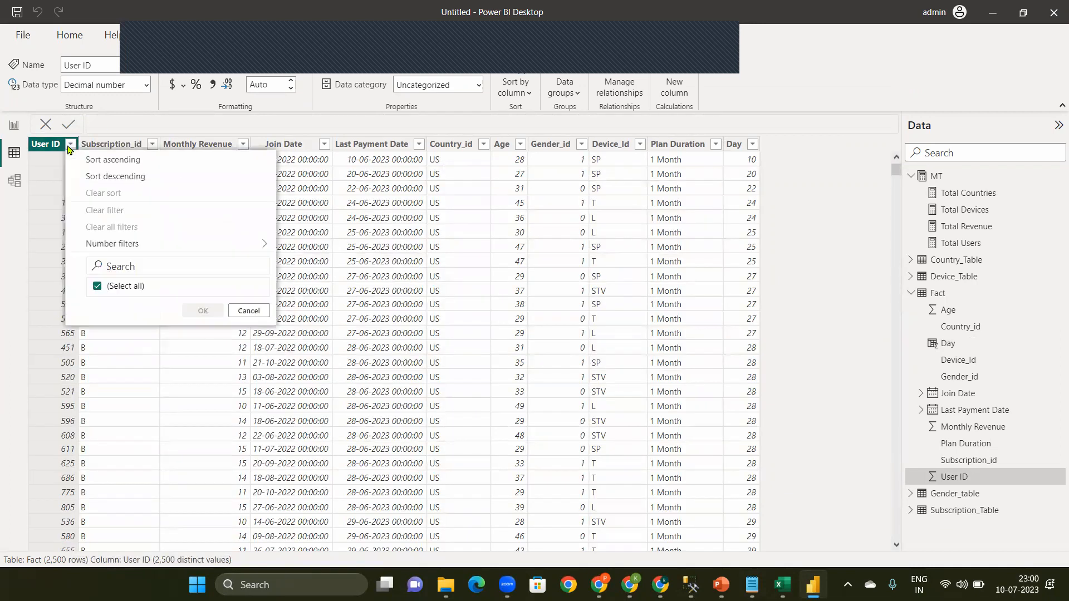
left_click(131, 151)
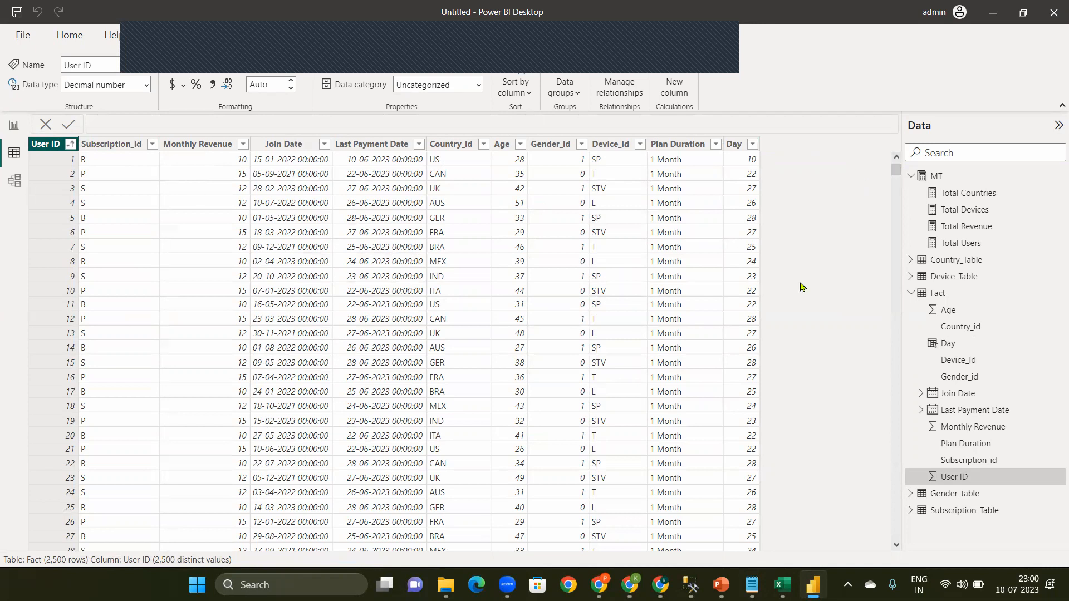
Step: Filter the Fact table's Day column to show only the rows with day 9
left_click(752, 146)
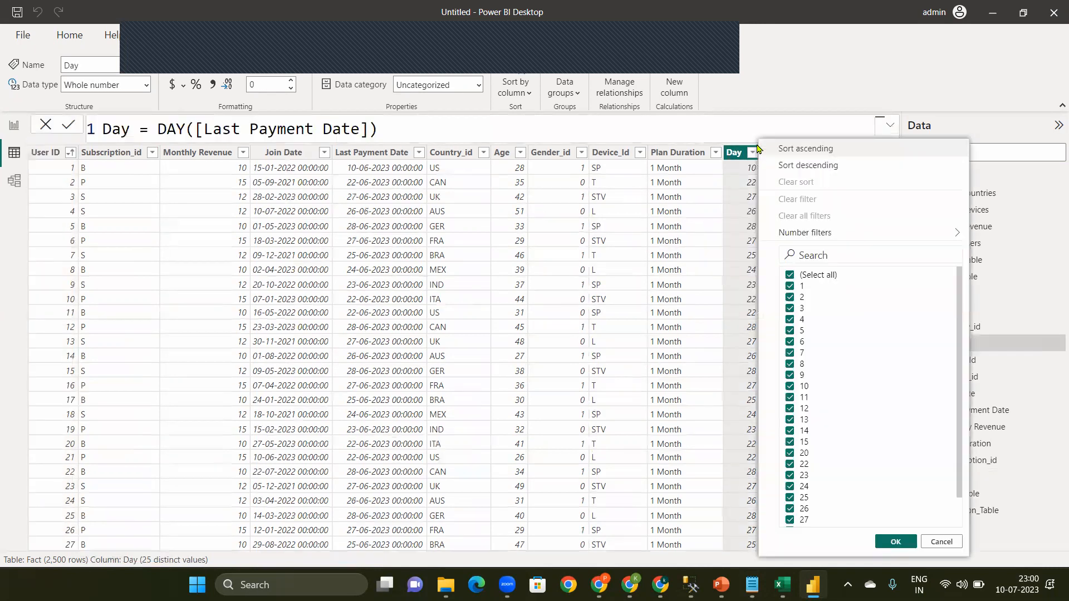
left_click(752, 156)
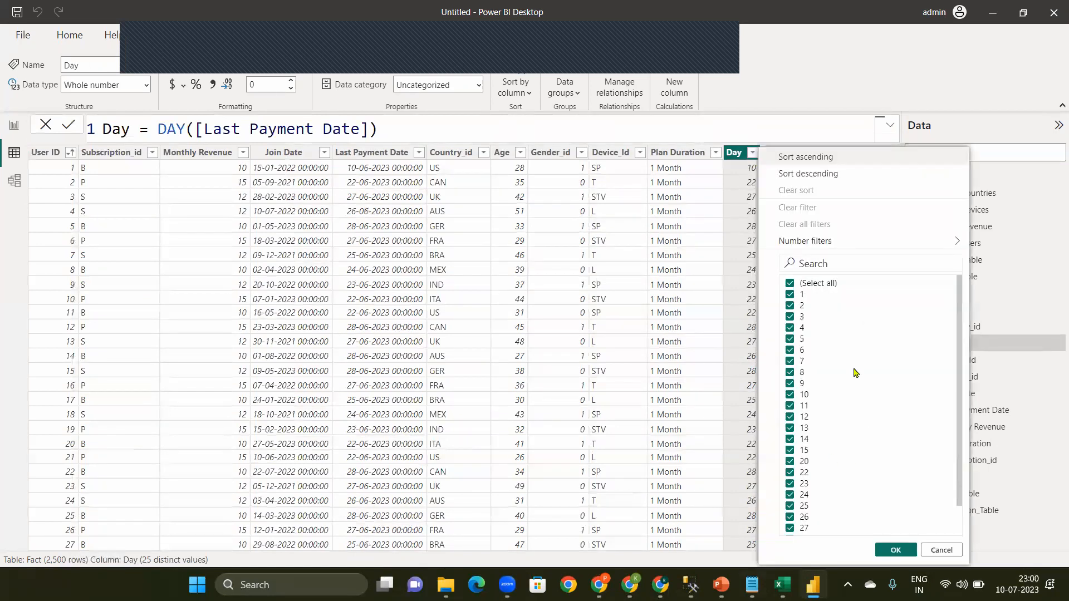
left_click(810, 285)
left_click(790, 384)
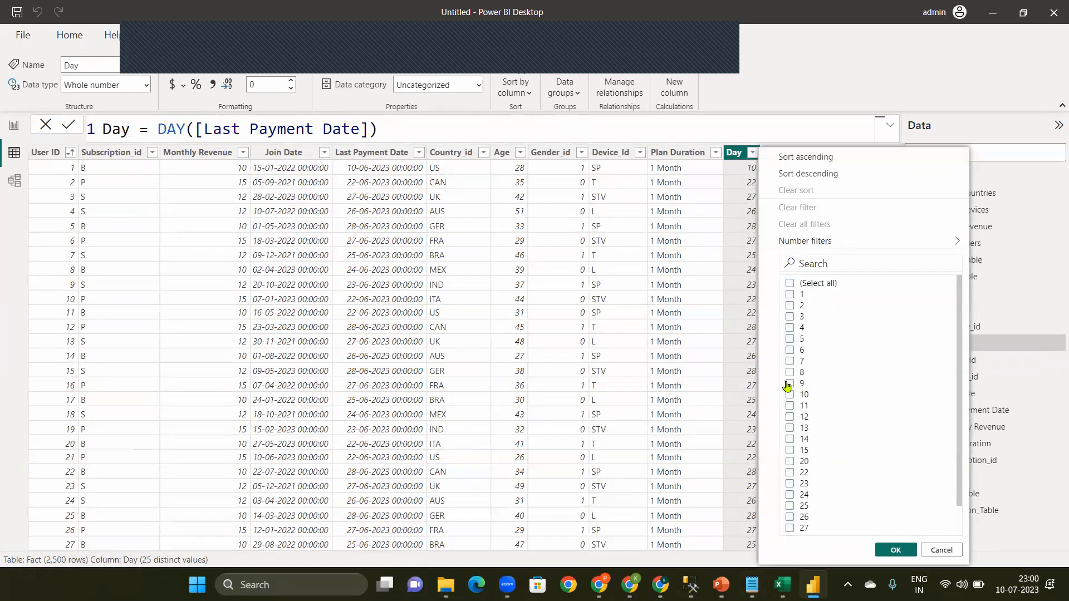
left_click(897, 550)
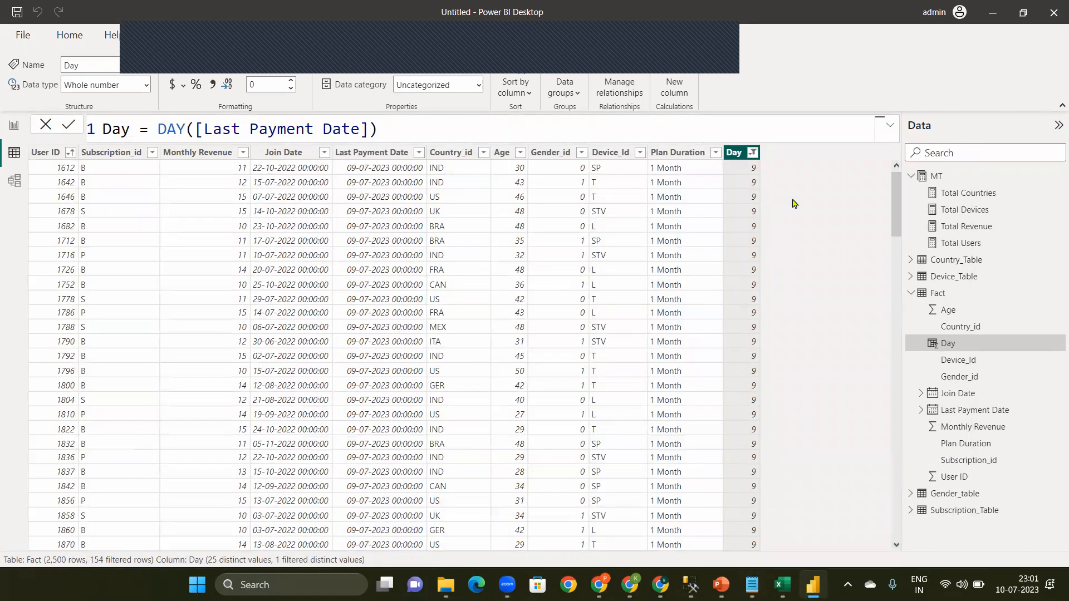
Step: Change the Day column filter to show only the rows with day 11
left_click(754, 153)
left_click(802, 385)
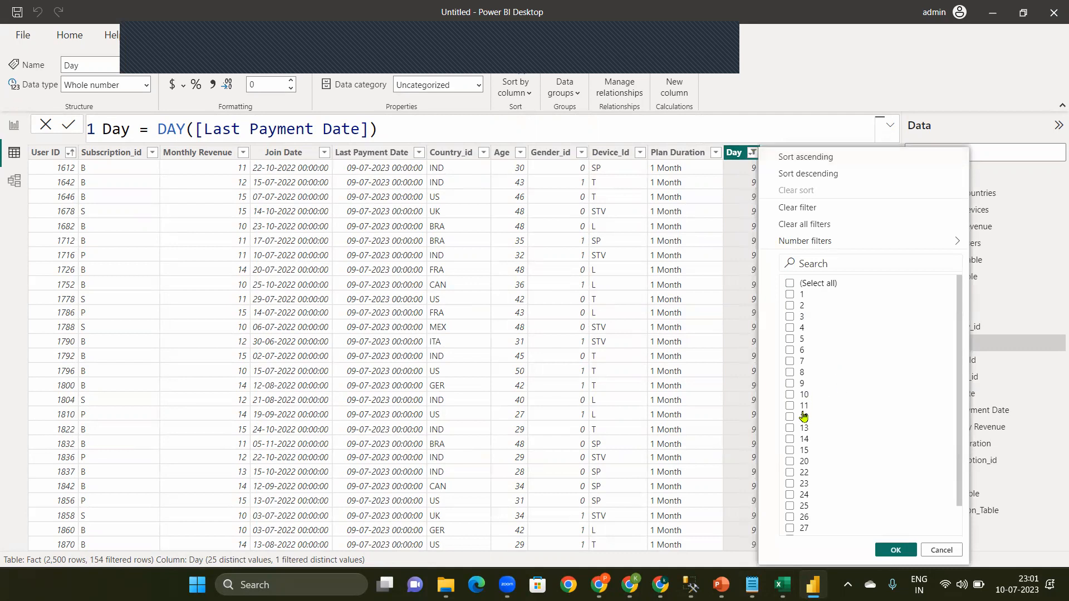
left_click(802, 406)
left_click(895, 550)
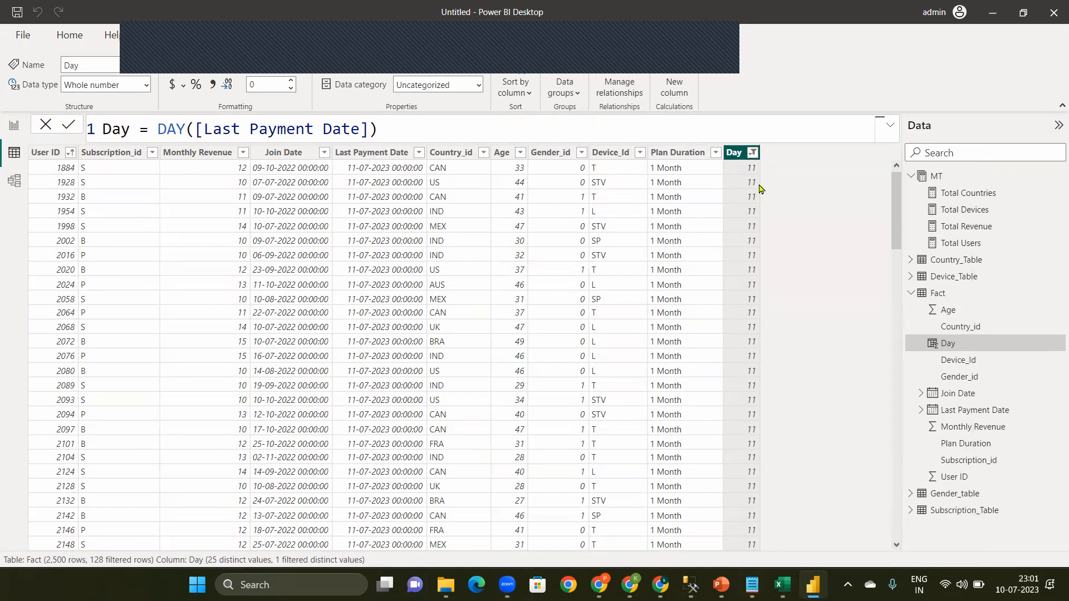
Step: Clear the Day filter and filter the column to show only days 9, 10 and 11
left_click(752, 153)
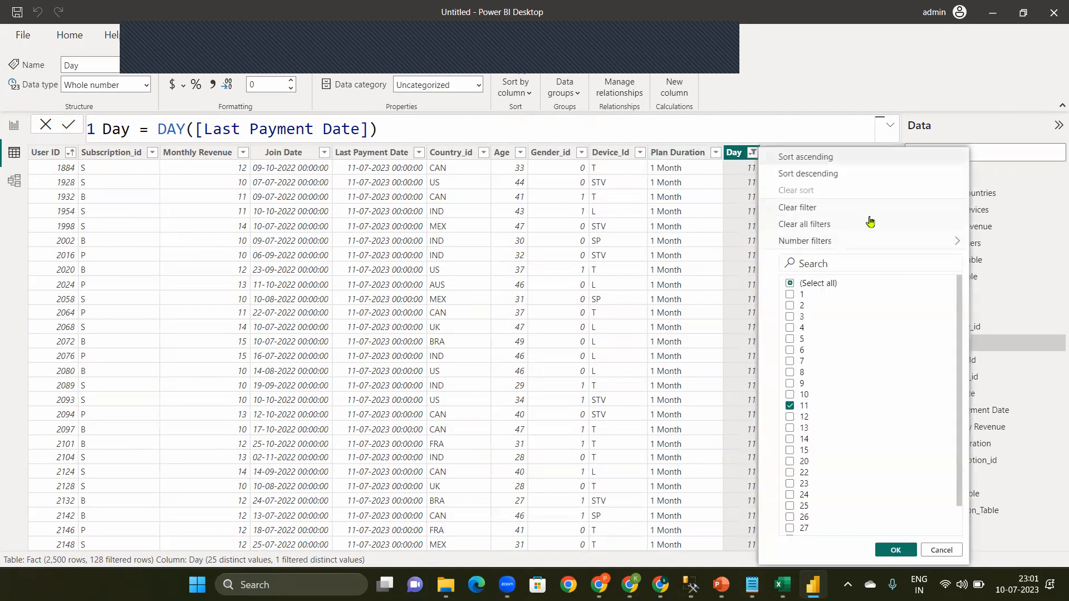
left_click(816, 208)
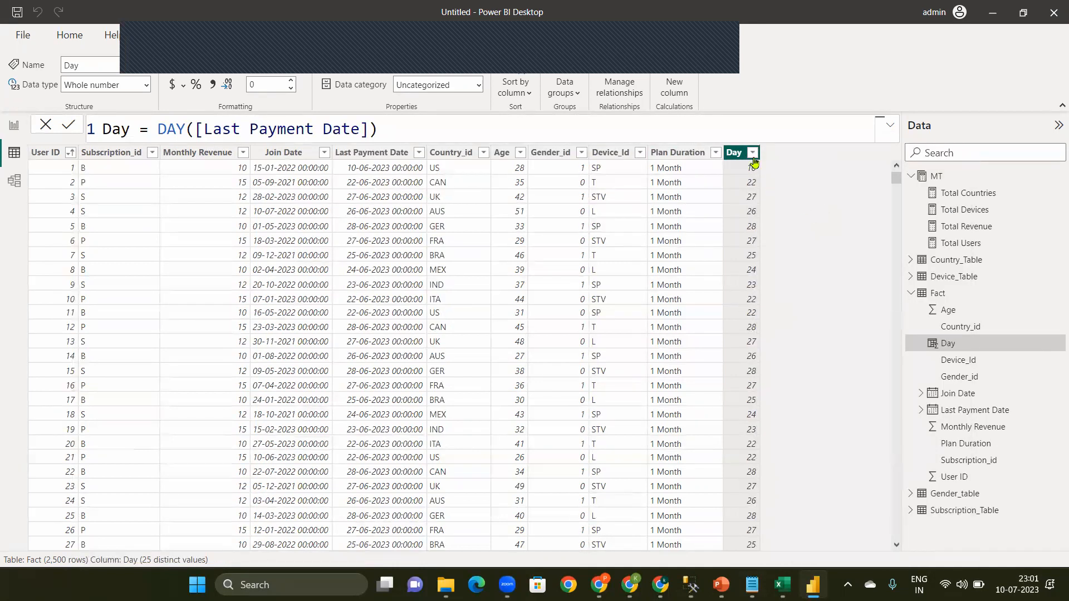
left_click(752, 156)
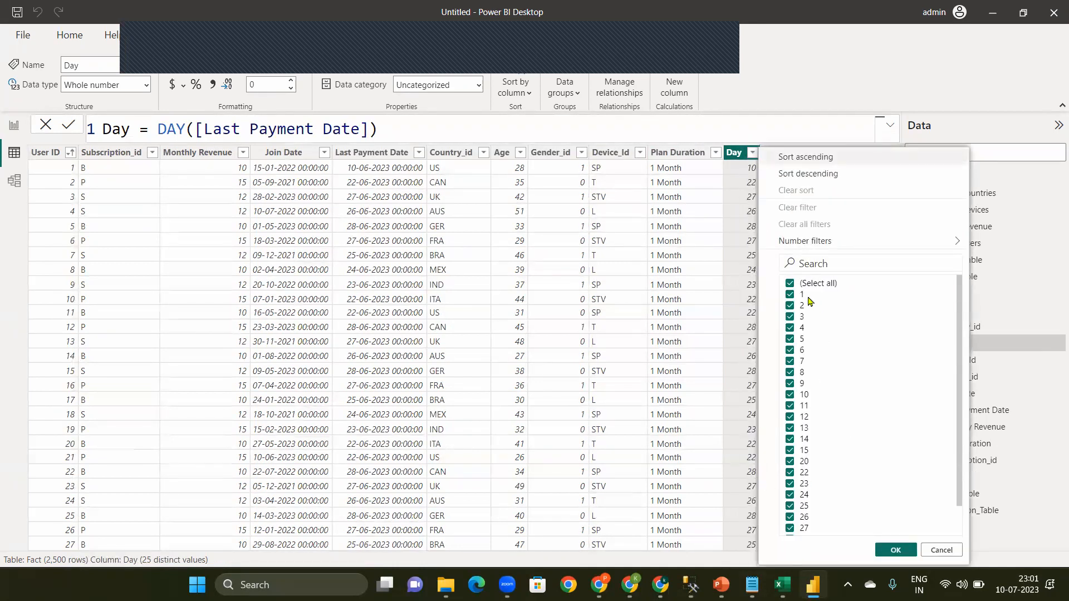
left_click(806, 285)
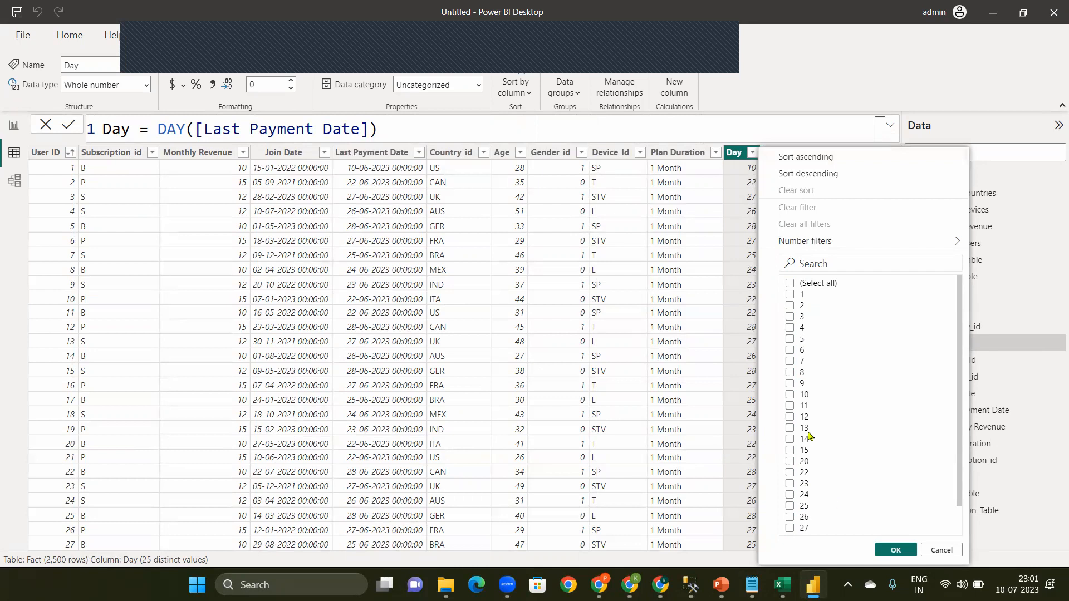
left_click(791, 384)
left_click(790, 395)
left_click(896, 551)
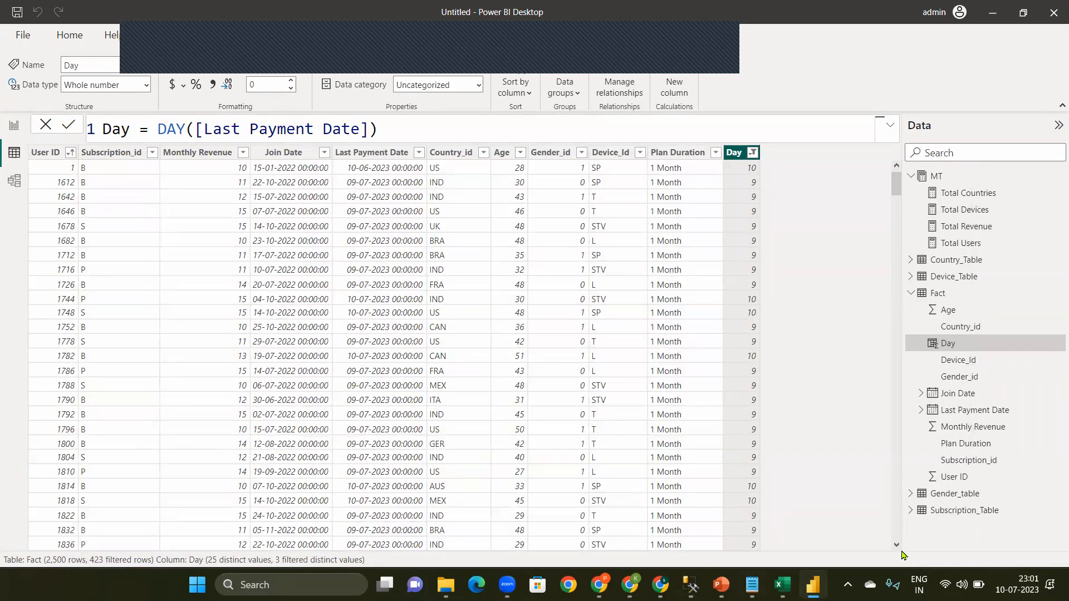
mouse_move(897, 184)
left_mouse_down()
mouse_move(894, 282)
mouse_move(893, 178)
left_mouse_up()
Step: Switch to Notepad and review the Due Days 1 and Due Days 5 entries in the example table
mouse_move(752, 585)
left_click(618, 510)
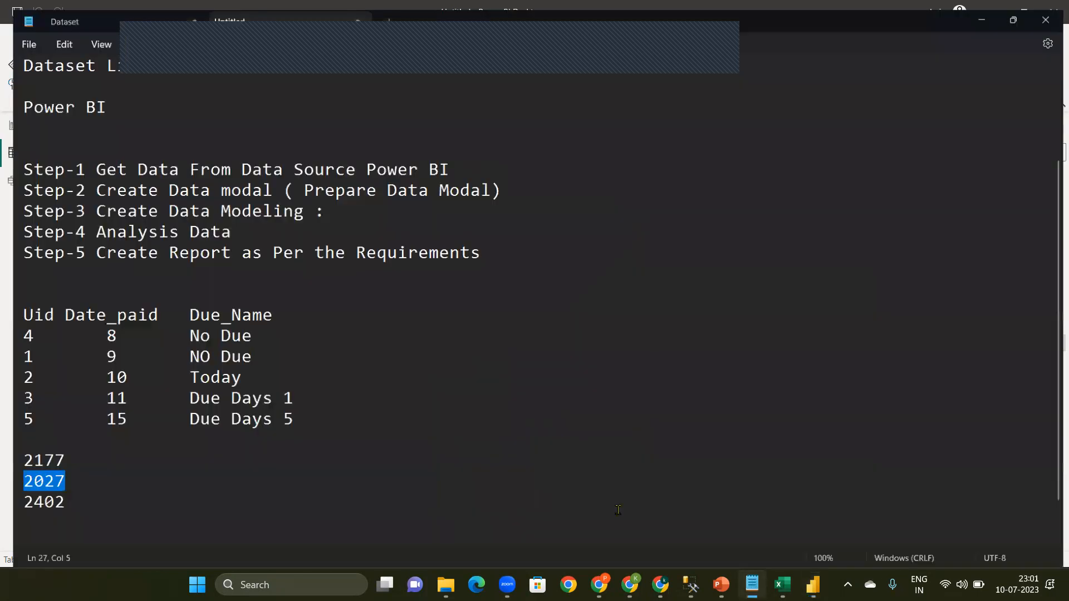
left_click_drag(181, 396, 328, 390)
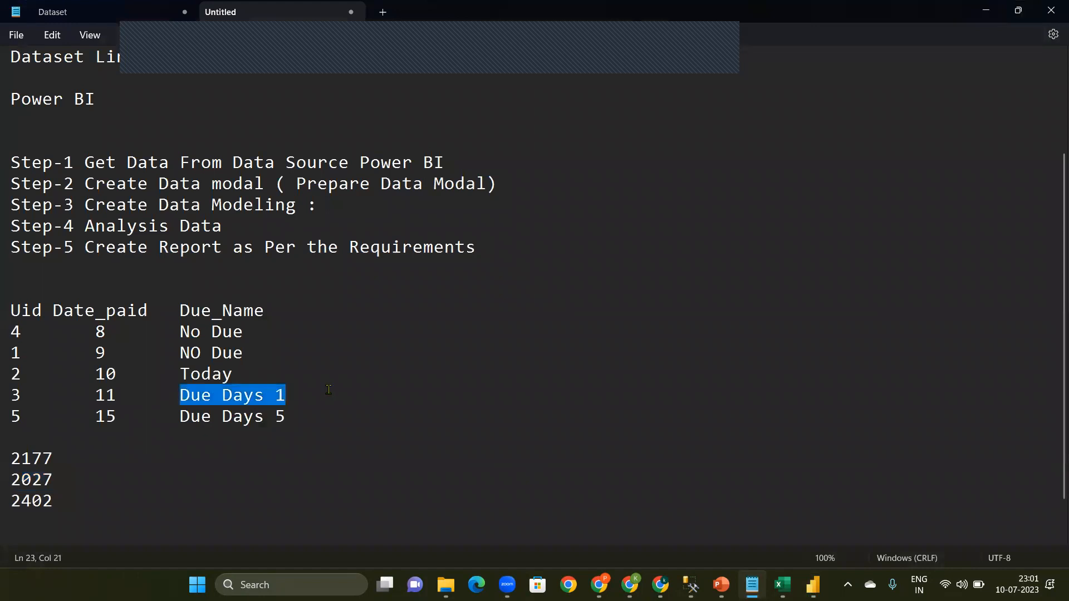
left_click_drag(193, 422, 338, 399)
left_click(341, 401)
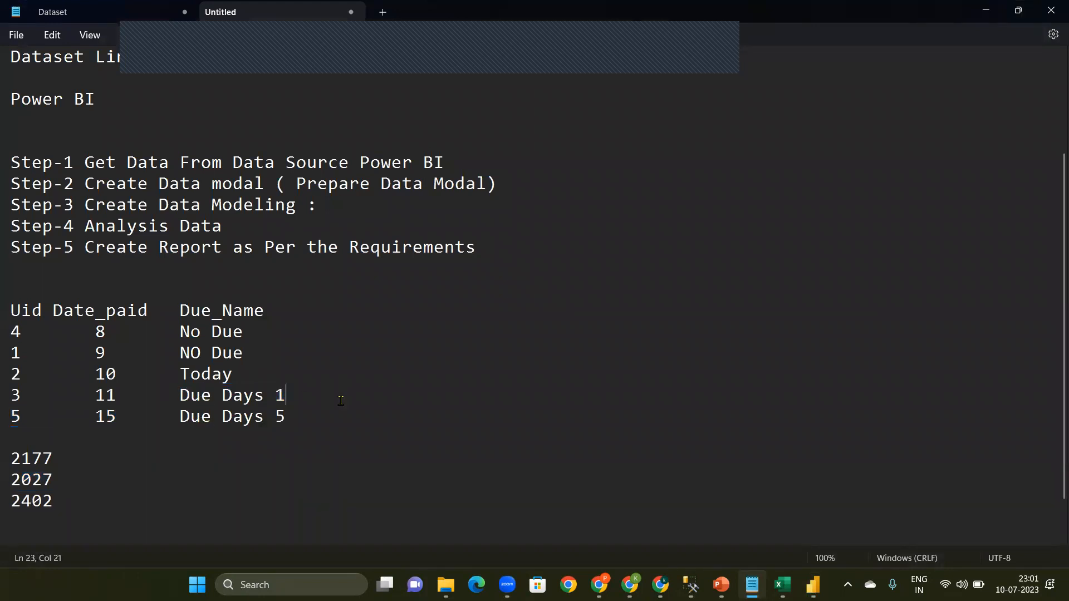
Step: Return to Power BI Desktop and add a new calculated column to the Fact table
left_click(987, 9)
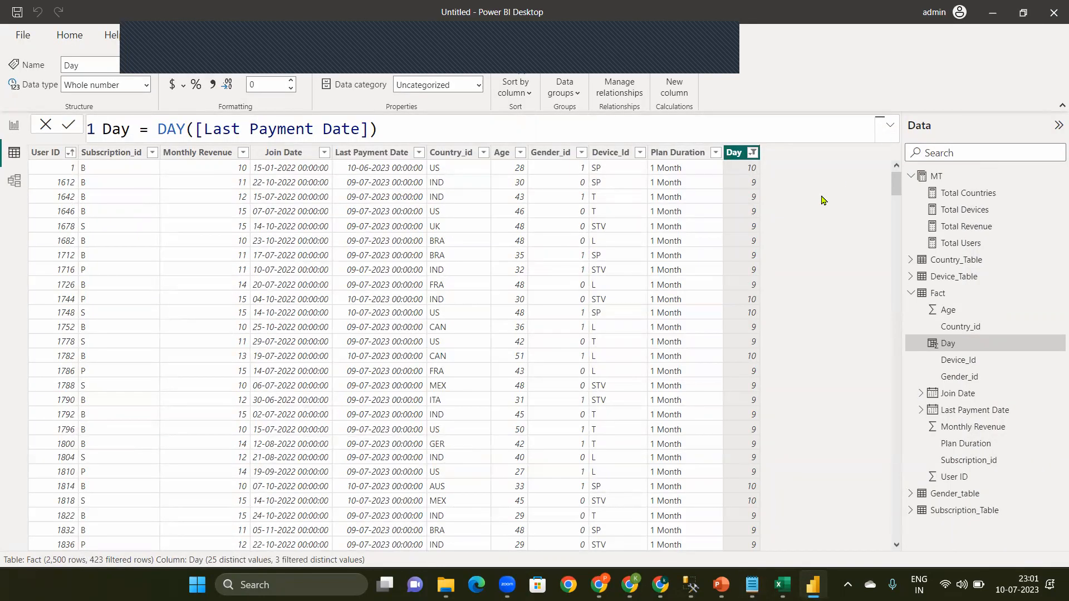
left_click(674, 83)
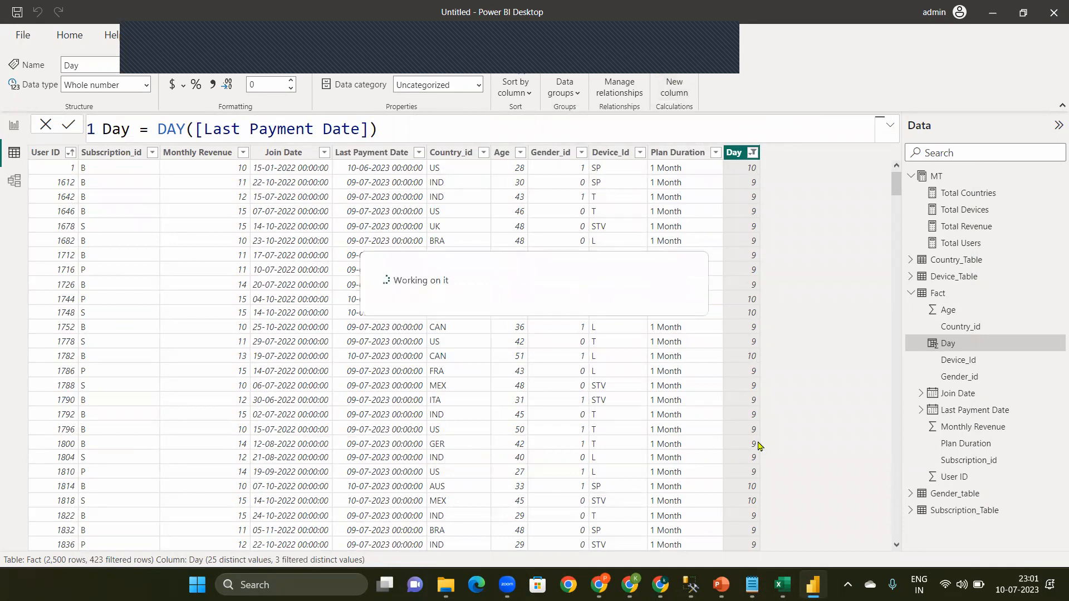
Step: Switch to Notepad and add a "Today day" heading after Due_Name in the example table
mouse_move(752, 584)
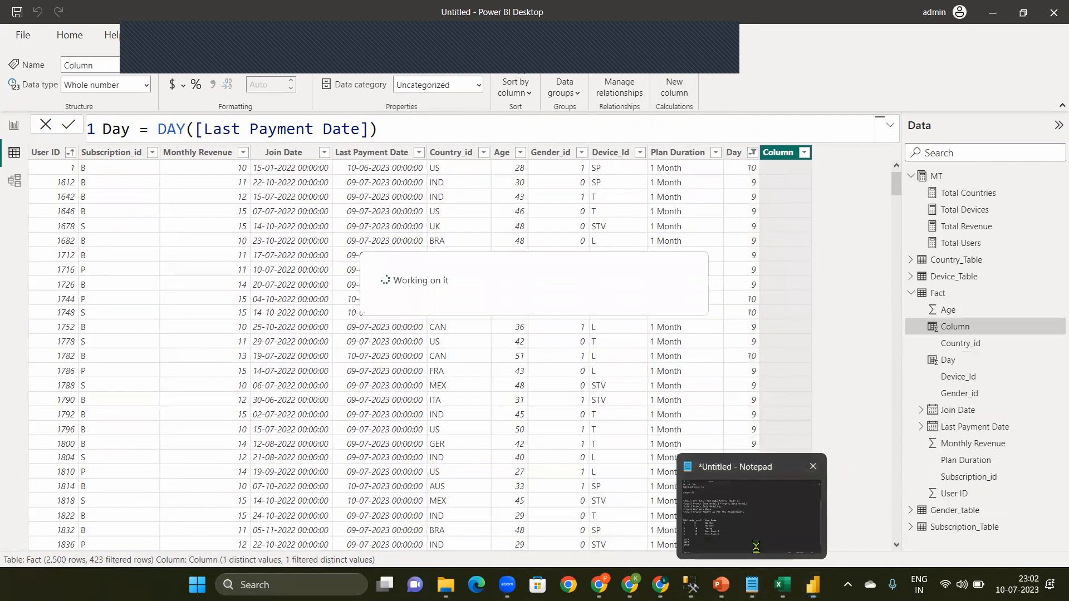
left_click(756, 549)
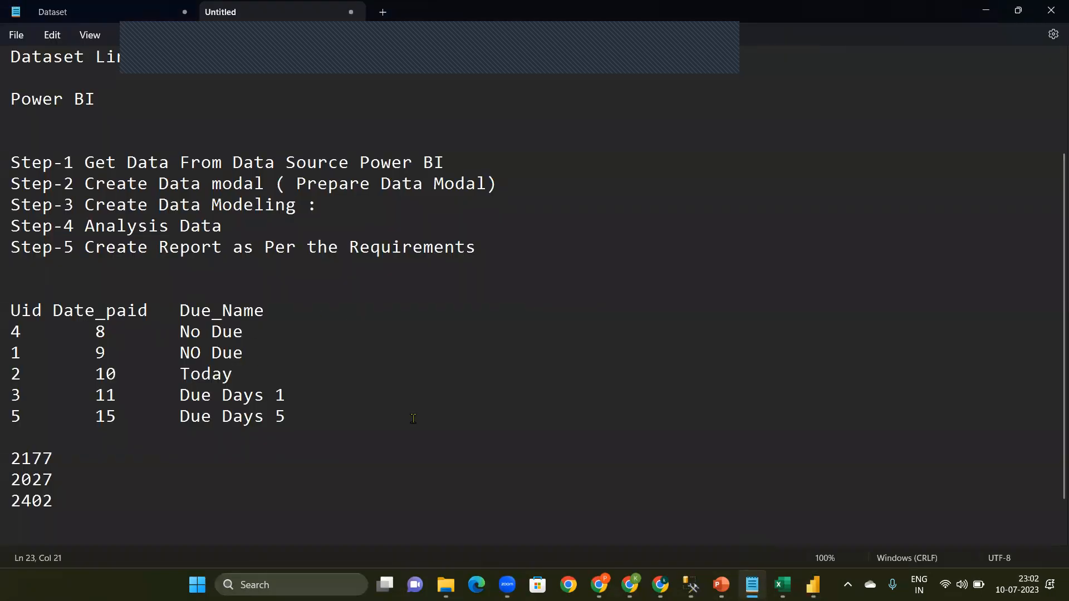
left_click(171, 310)
left_click(381, 315)
key("Tab")
type("Today ")
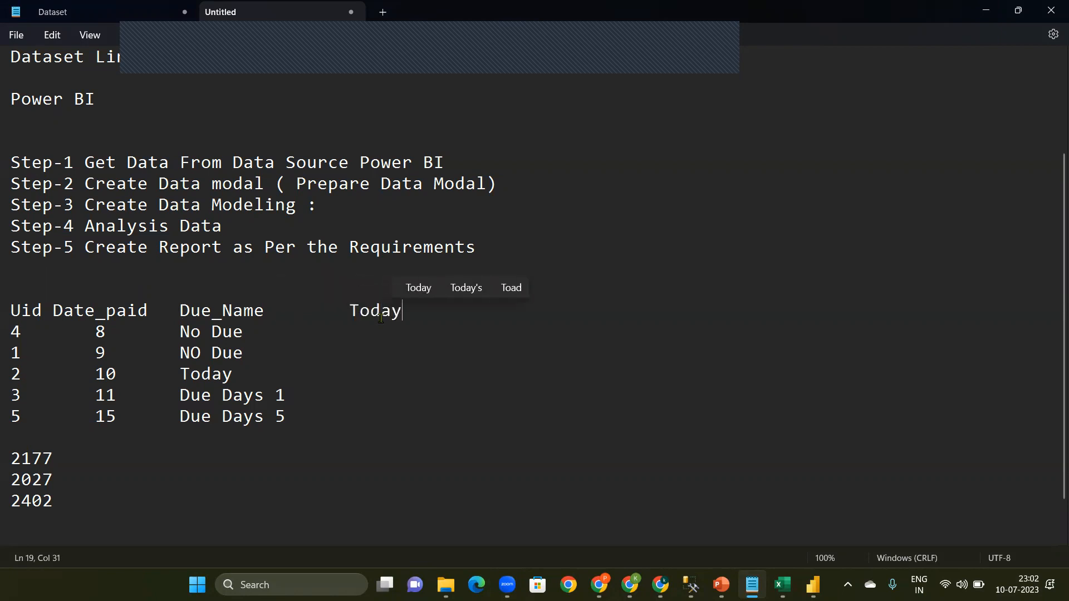
type("day")
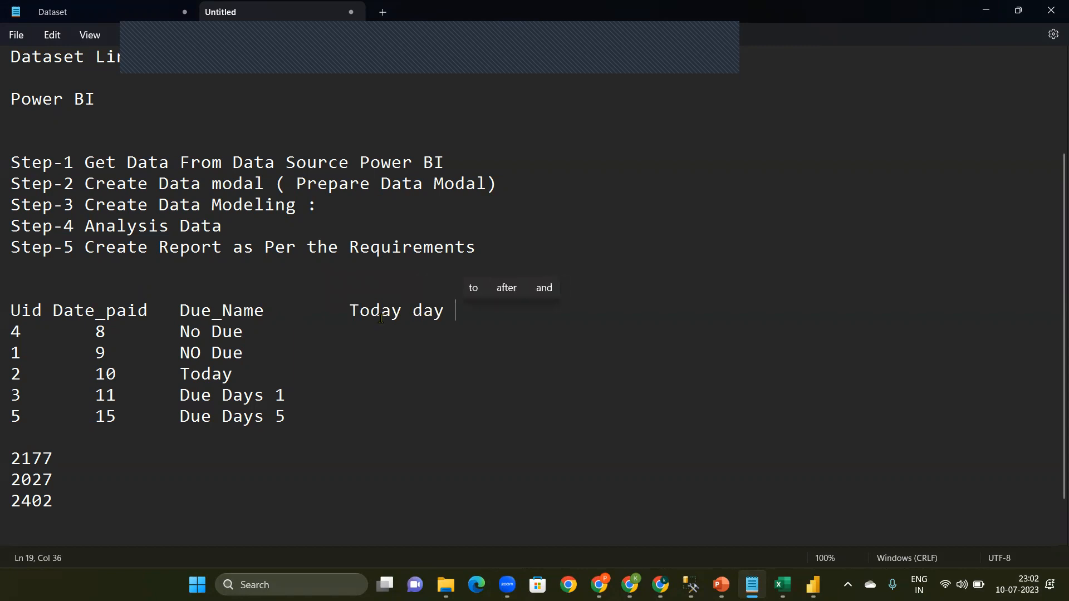
Step: Enter 10 as the Today day value in all five rows of the example table
left_click(381, 332)
key("Tab")
key("Tab")
key("Tab")
key("BackSpace")
type("10")
key("Down")
key("Tab")
key("Tab")
type("10")
key("Down")
key("Tab")
key("Tab")
key("BackSpace")
type("10")
key("Down")
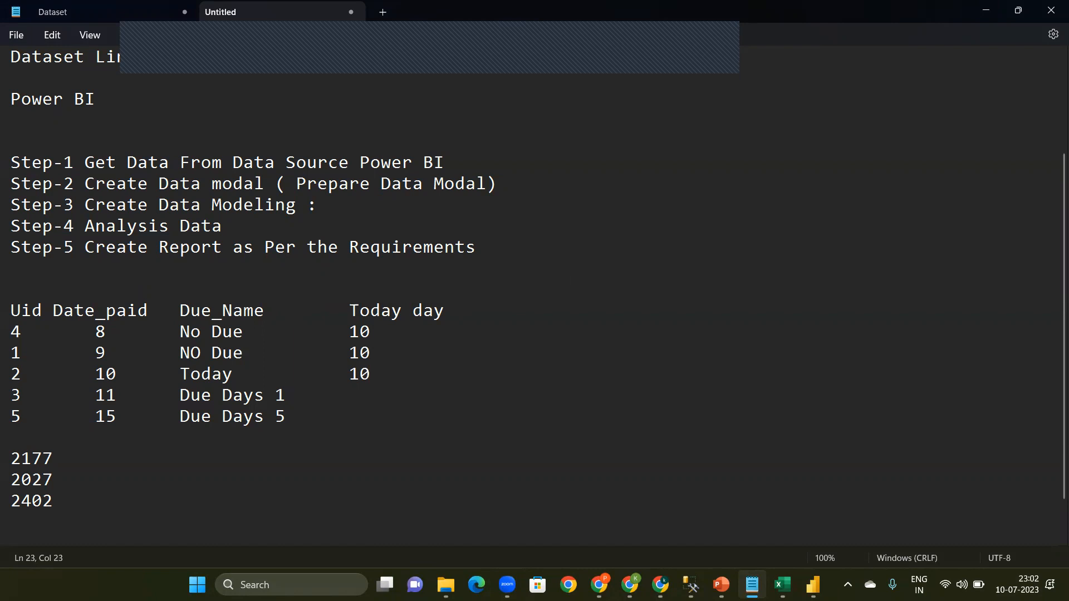
key("BackSpace")
type("10")
key("Down")
key("Tab")
type("10")
double_click(195, 336)
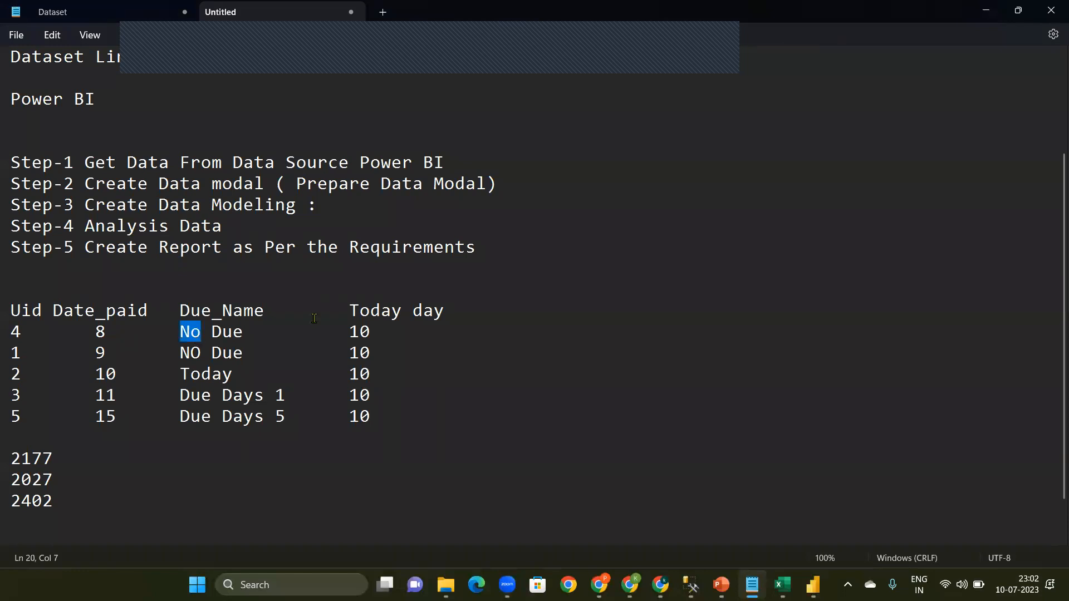
double_click(357, 332)
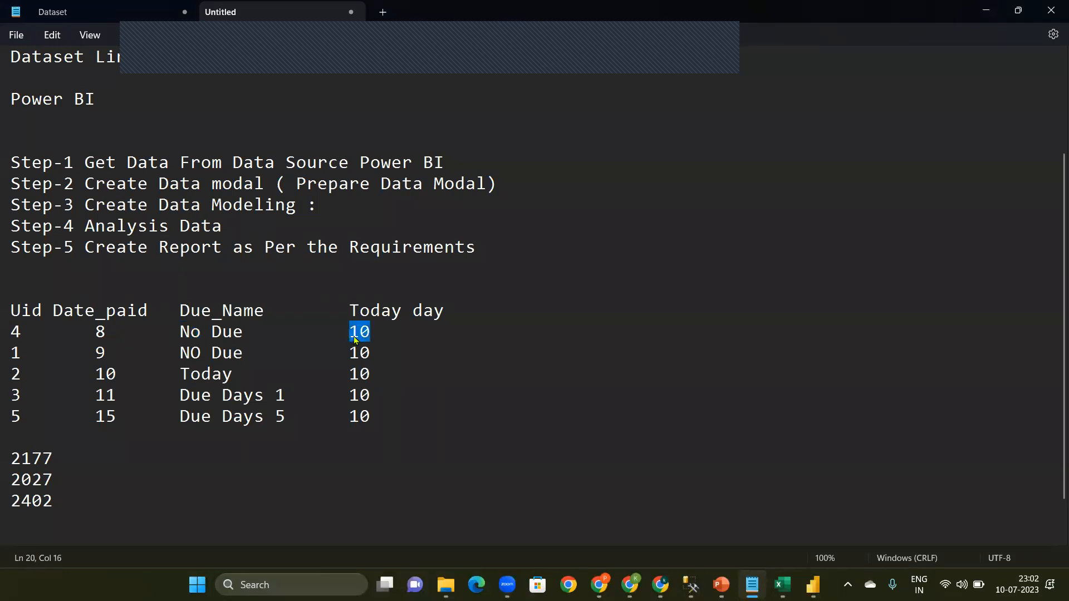
left_click(505, 315)
key("Tab")
type("10-")
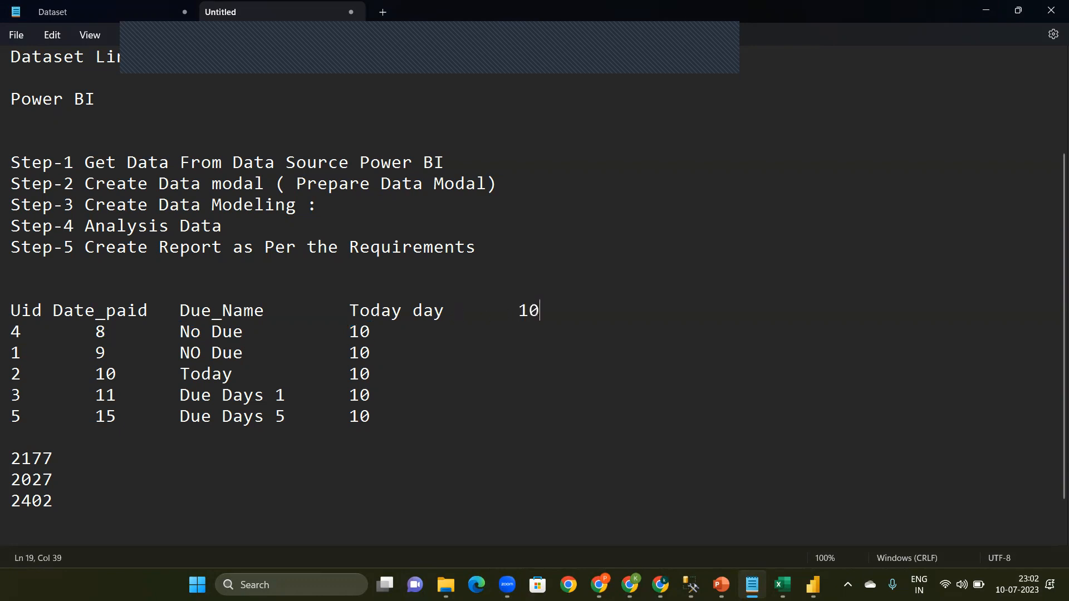
type("9")
key("Down")
left_click(583, 316)
key("BackSpace")
key("BackSpace")
key("BackSpace")
key("BackSpace")
Step: Add a "Today day-Date_paid" heading after Today day by copying the two existing column headings
left_click(444, 310)
left_click(354, 311, "shift")
key("ctrl+c")
left_click(532, 303)
key("ctrl+v")
type("-")
left_click(148, 310)
left_click(59, 308, "shift")
left_click(54, 310, "shift")
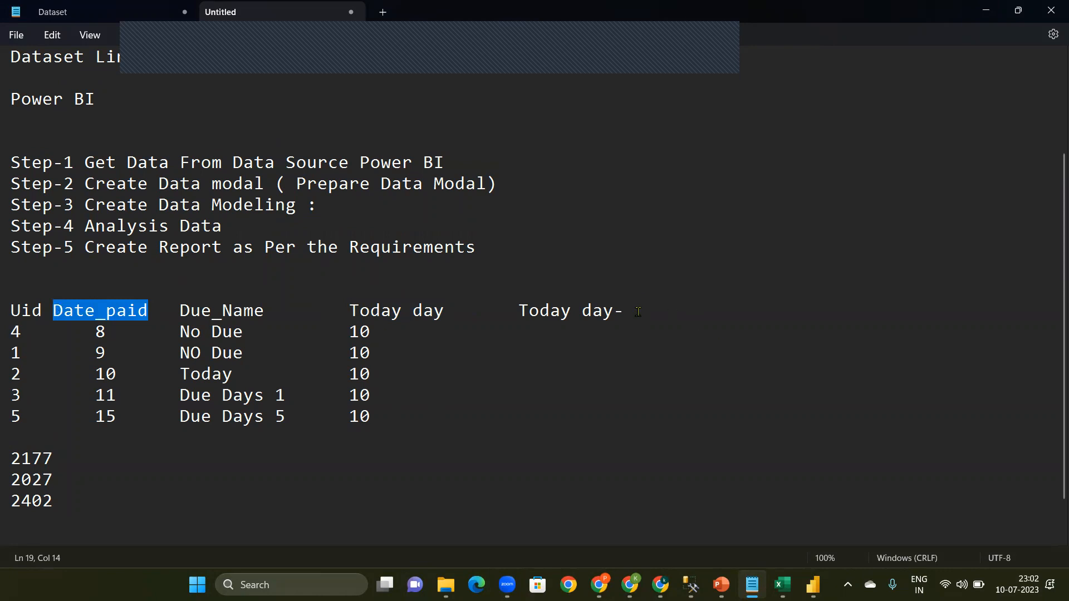
left_click(638, 310)
key("ctrl+v")
Step: Enter 2 under the new difference heading in the first row of the example table
left_click(433, 332)
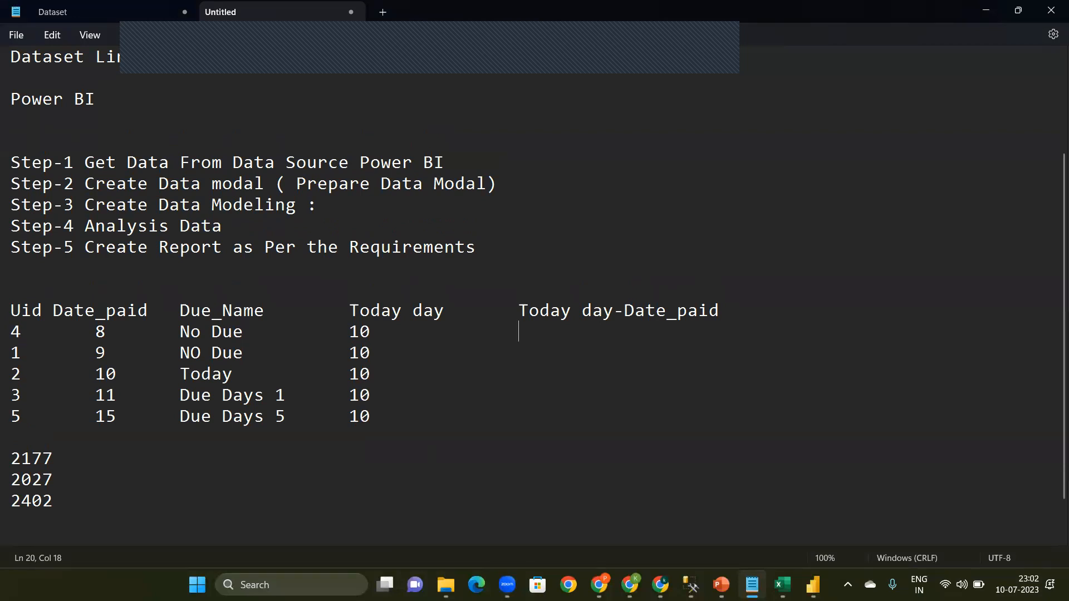
type("2")
key("Down")
key("Tab")
Step: Change the difference heading in the example table to Date_paid-Today day and clear the 2 in its first row
left_click_drag(625, 310, 512, 307)
key("Delete")
left_click(707, 310)
type("-")
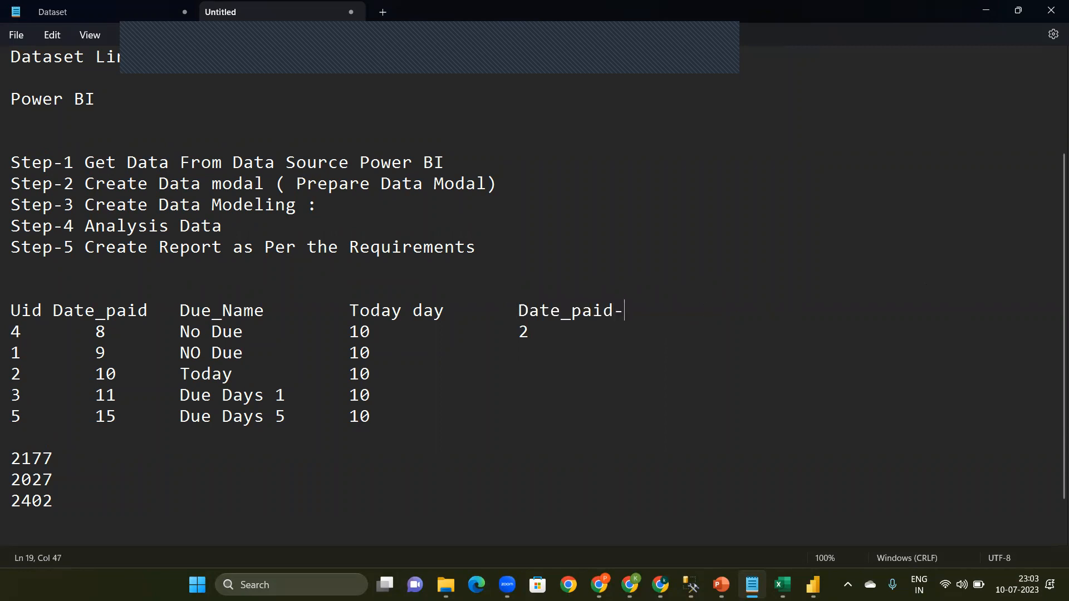
key("ctrl+v")
key("BackSpace")
left_click(587, 335)
key("BackSpace")
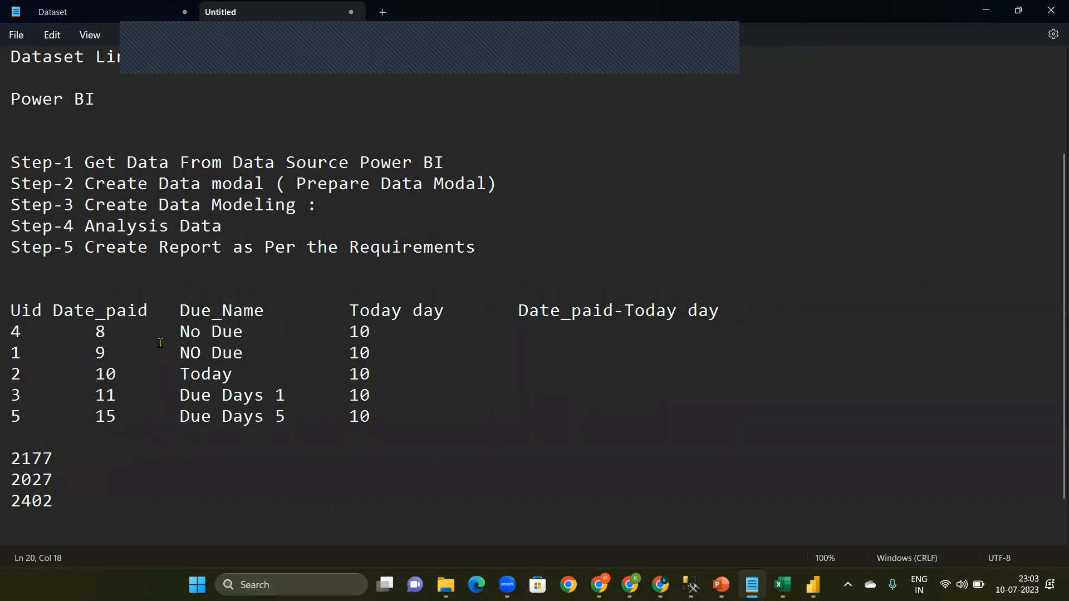
Step: Fill the Date_paid-Today day column with -2, -1, 0, 1 and 5, and switch back to Power BI Desktop
type("2")
key("BackSpace")
type("-2")
key("Down")
type("-1")
key("Down")
key("Tab")
key("Tab")
type("0")
key("Tab")
key("Tab")
type("1")
left_click(434, 416)
key("Tab")
type("5")
left_click(821, 515)
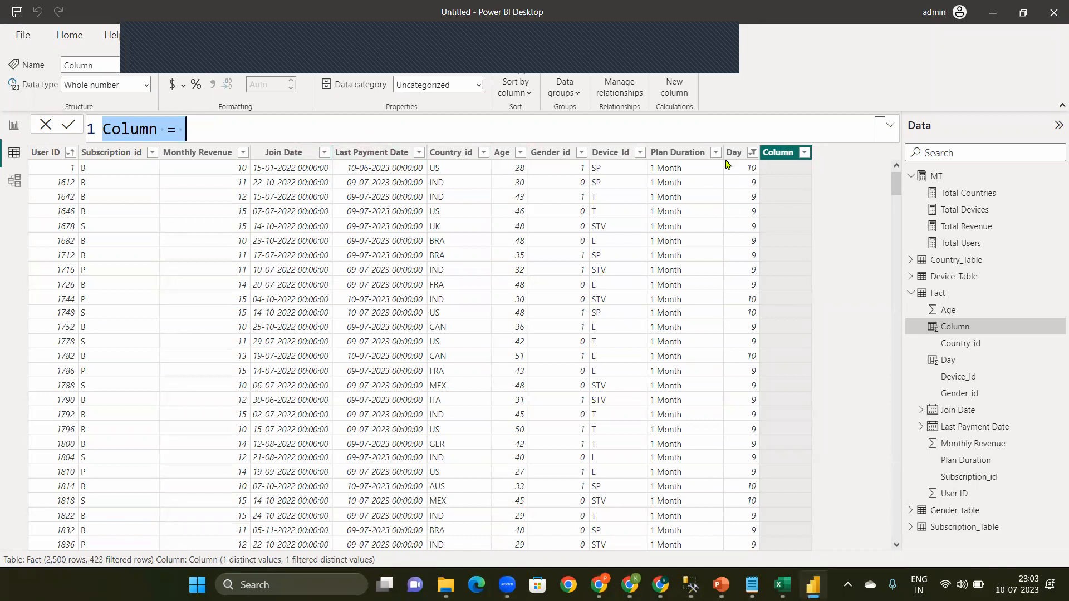
key("BackSpace")
key("BackSpace")
key("BackSpace")
key("BackSpace")
key("BackSpace")
key("BackSpace")
key("BackSpace")
key("BackSpace")
key("BackSpace")
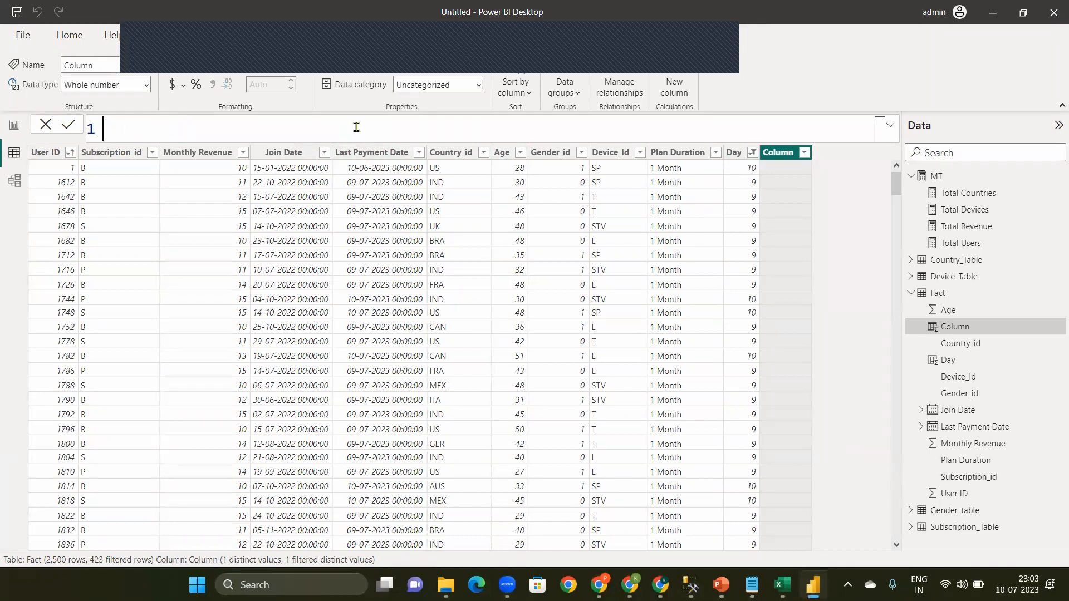
key("ctrl+z")
type("[")
key("BackSpace")
type("[")
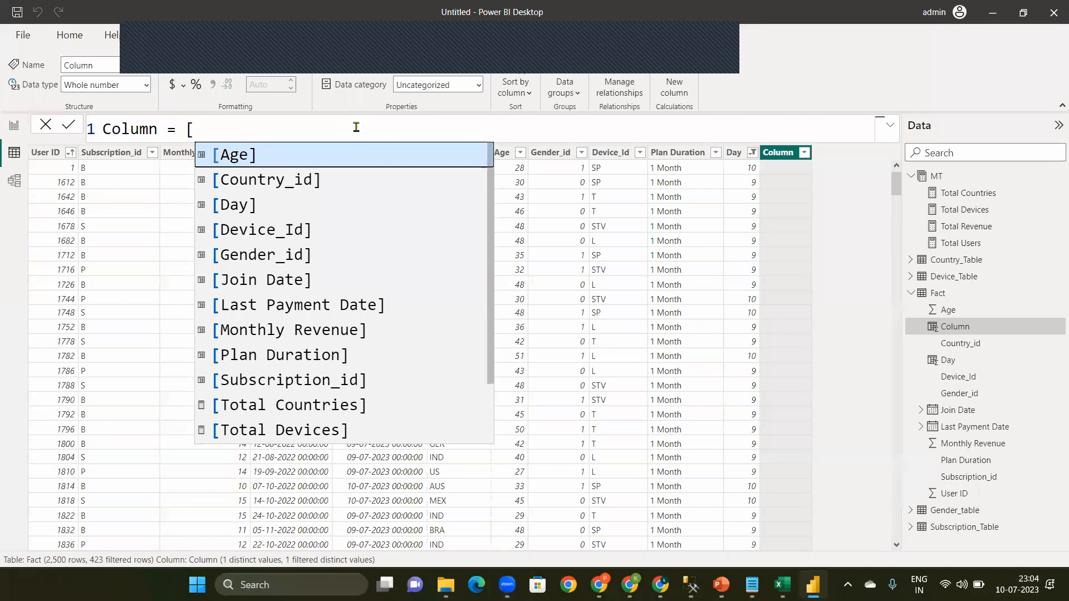
key("BackSpace")
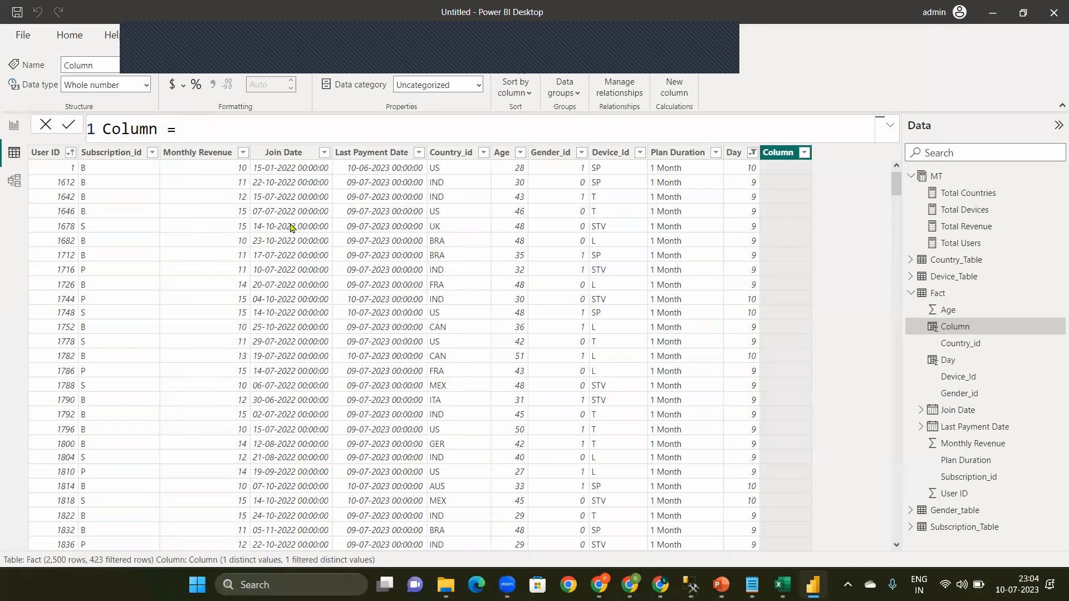
Step: Rename the Day calculated column in the Fact table to Day_Paid
left_click(734, 155)
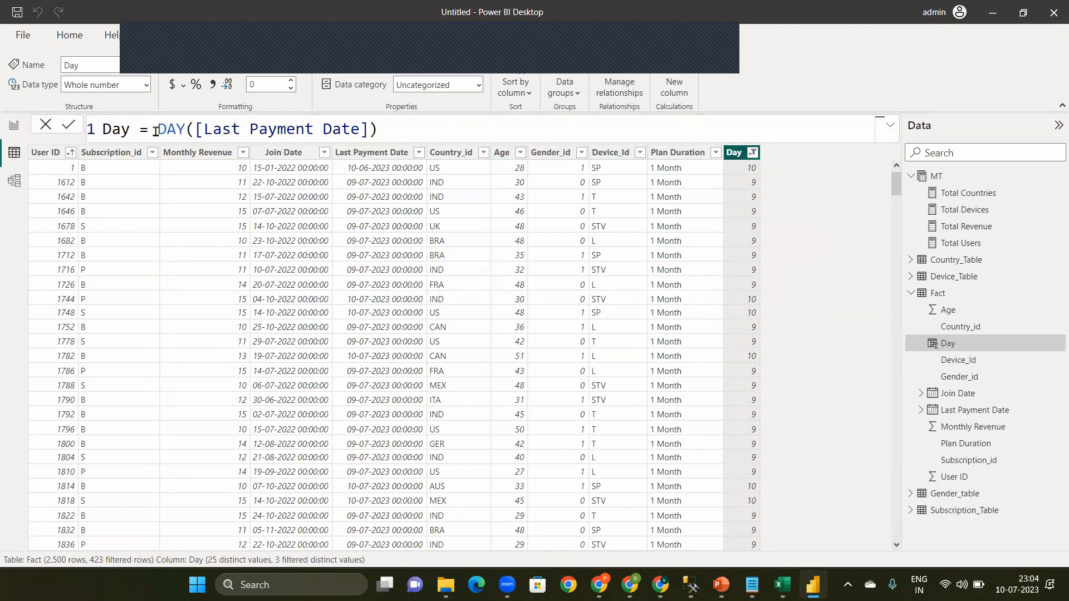
double_click(134, 132)
key("BackSpace")
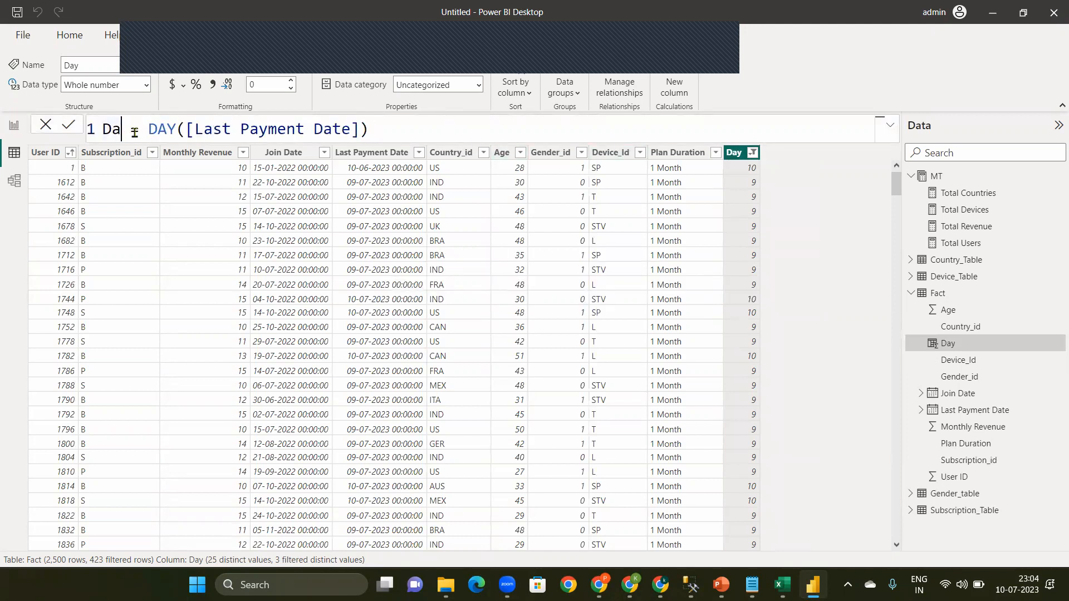
type("y")
key("BackSpace")
type("y Paid")
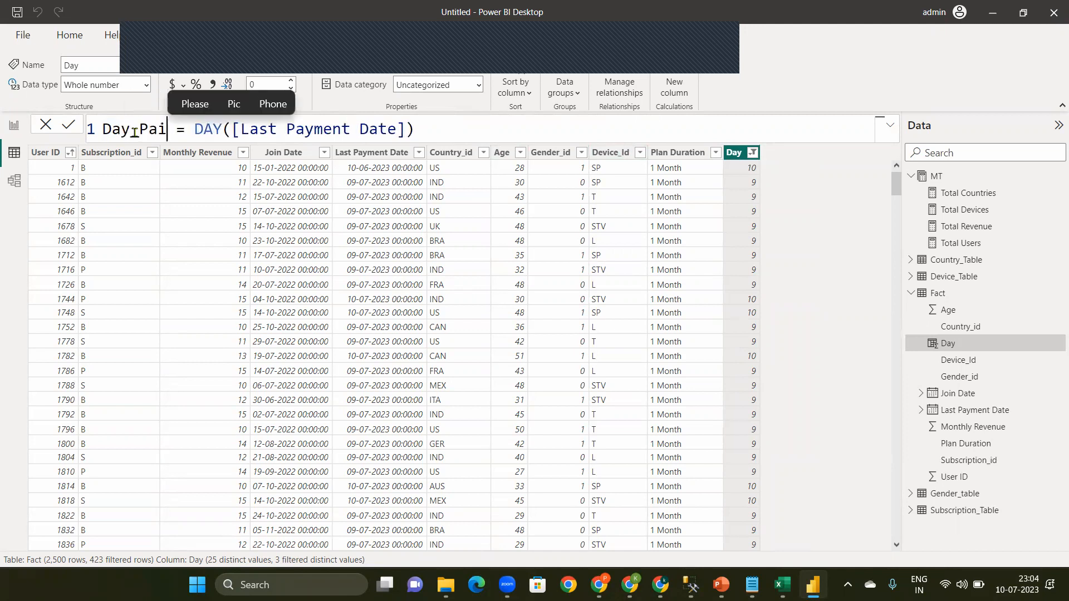
left_click(446, 133)
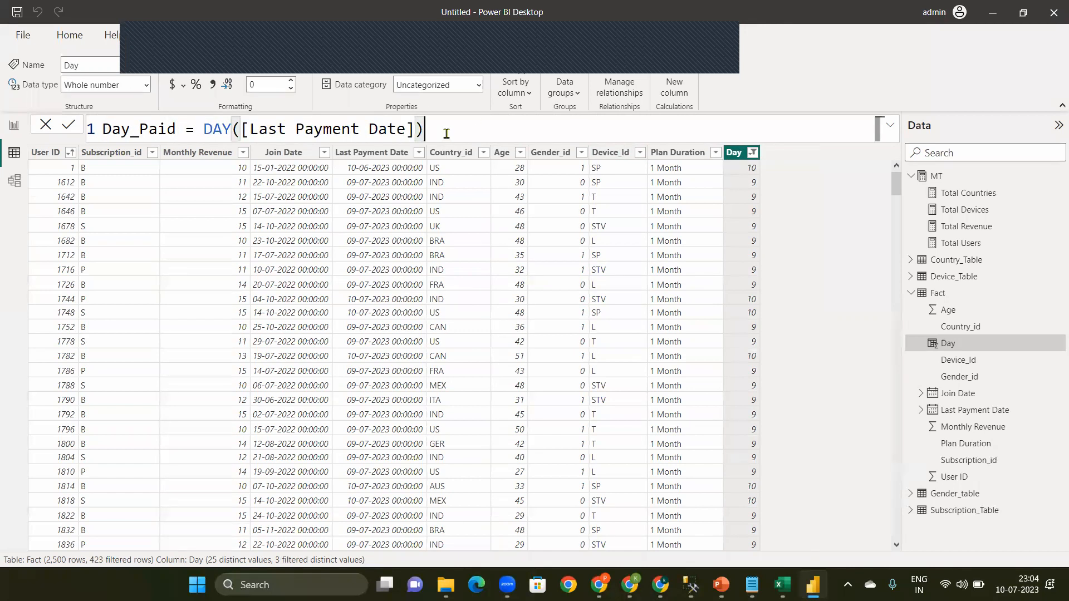
key("Return")
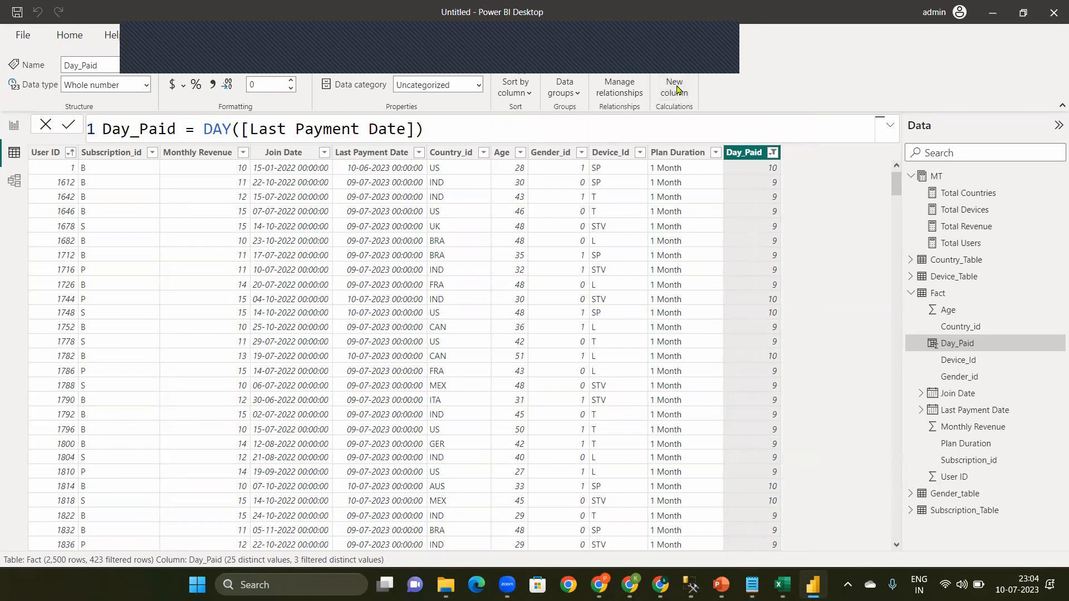
Step: Add a new calculated column named C to the Fact table and begin its formula with [Day_Paid]
left_click(675, 88)
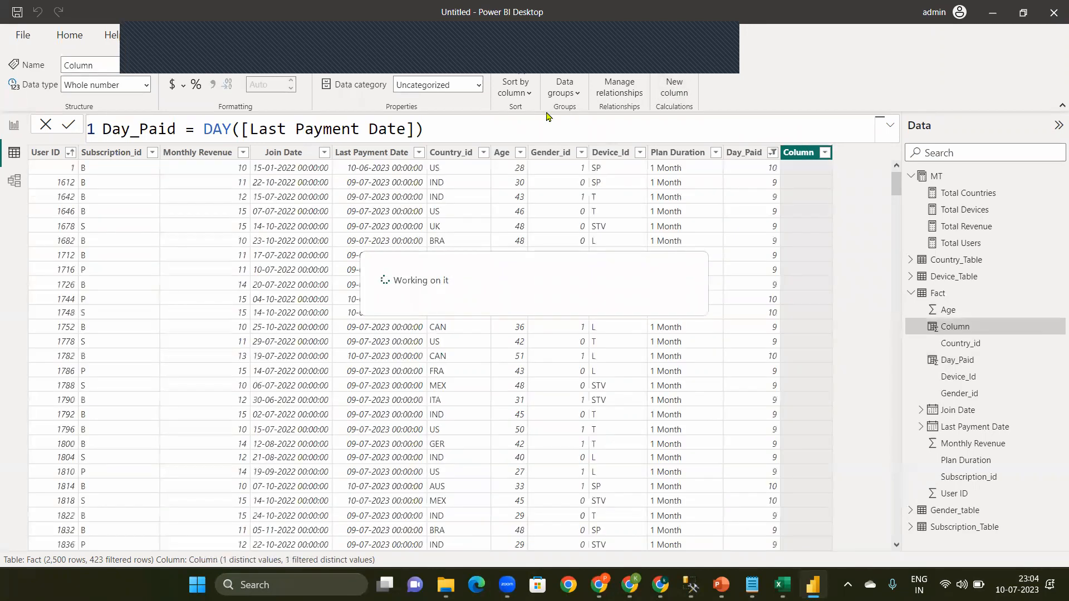
key("BackSpace")
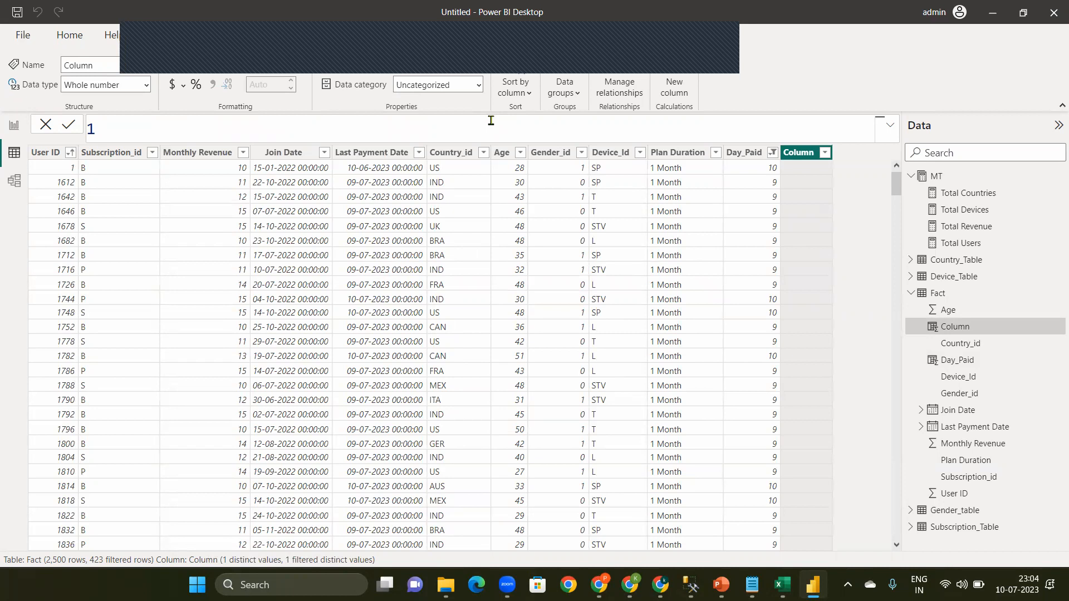
type("C")
type("C=")
type("[")
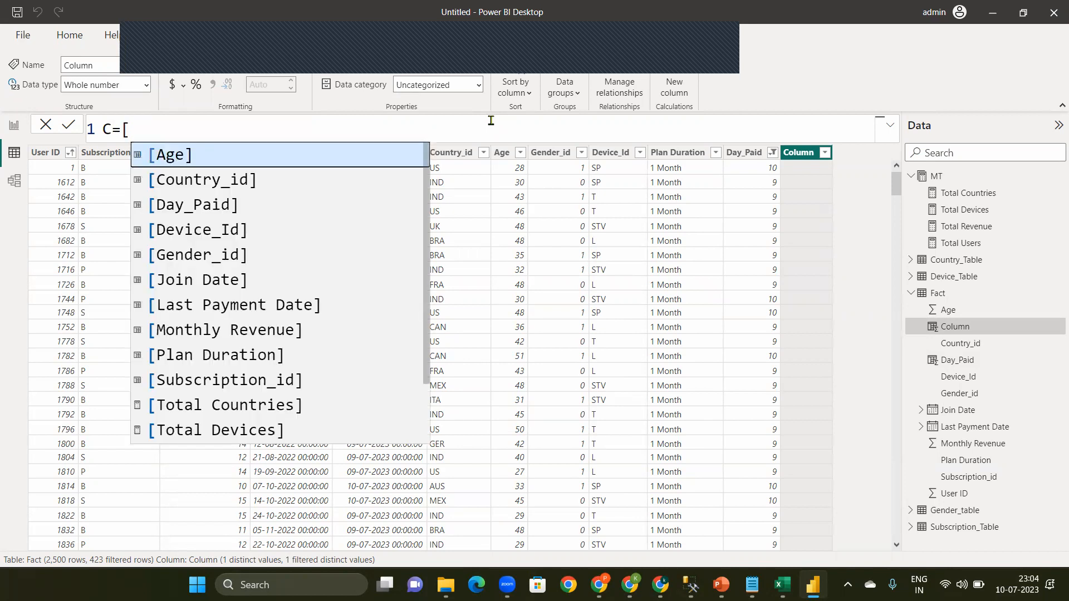
type("day")
key("Tab")
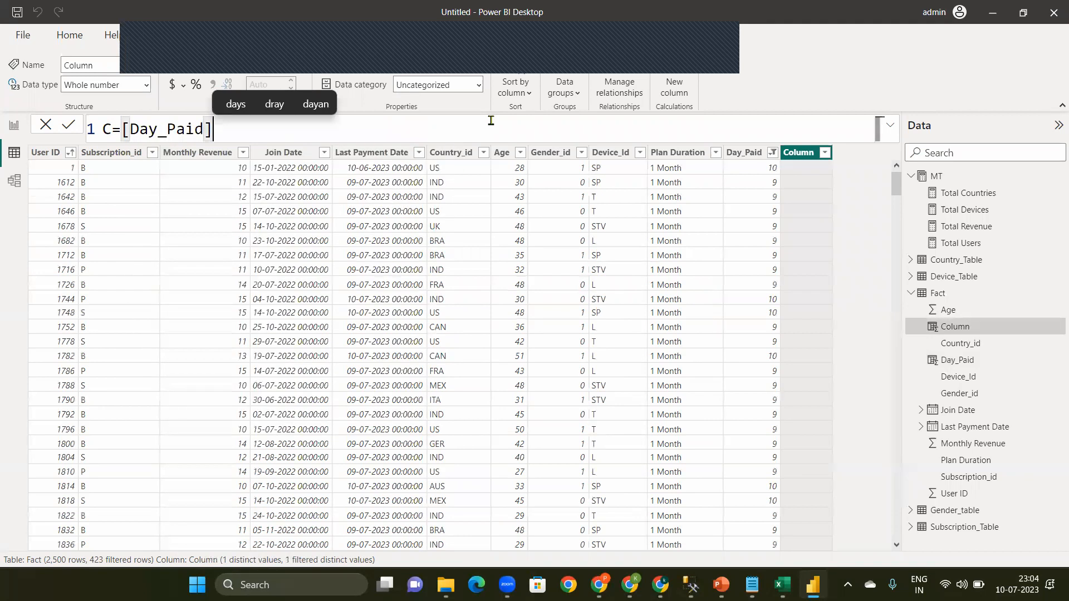
Step: Subtract DAY(TODAY()) from [Day_Paid] in the column formula and commit it
type("-")
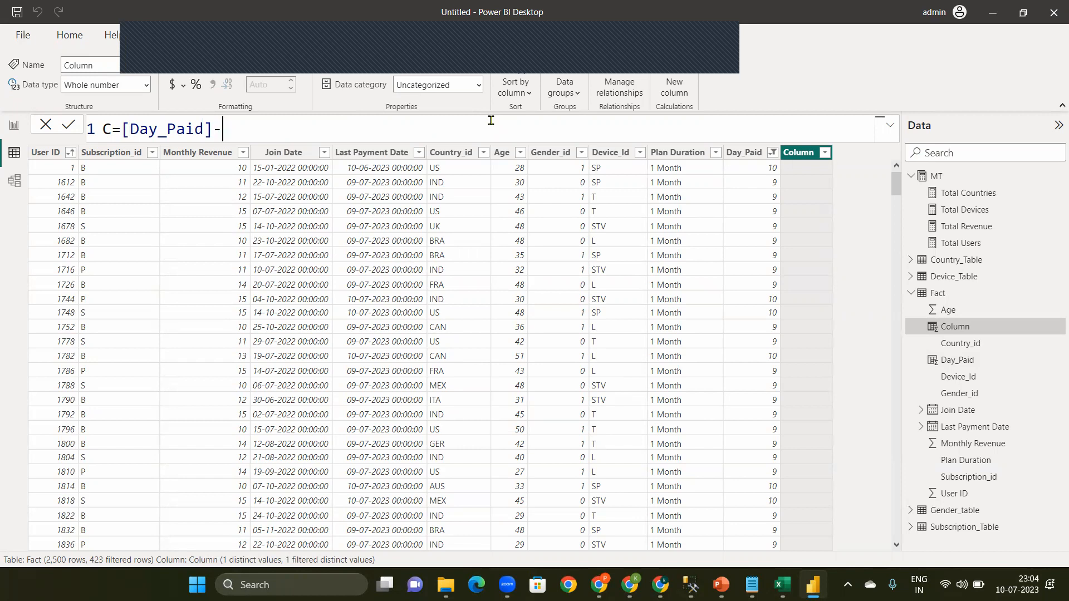
type("day")
key("Tab")
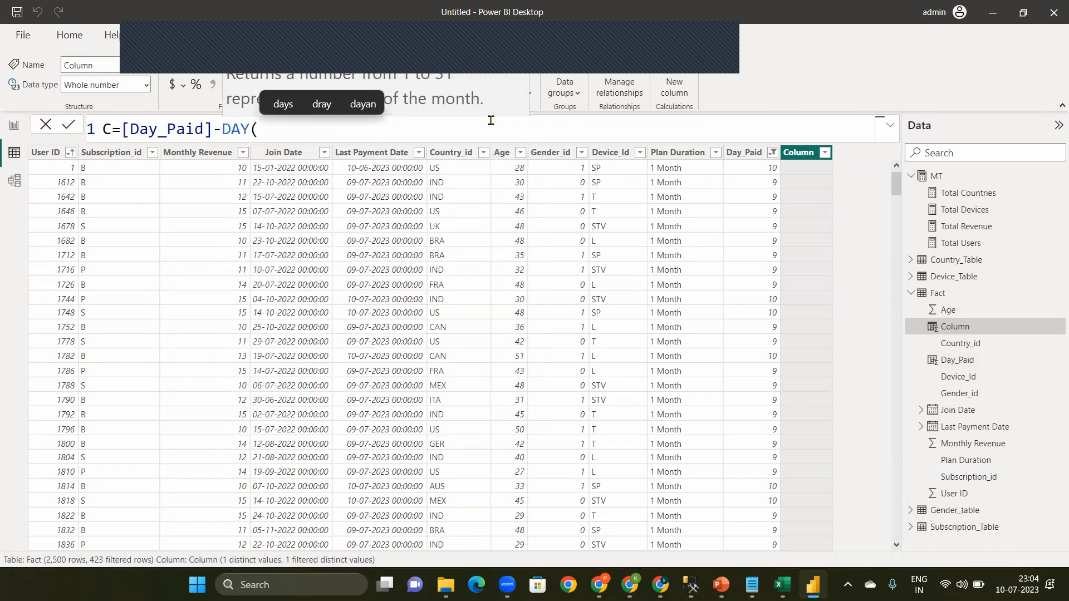
type("tod")
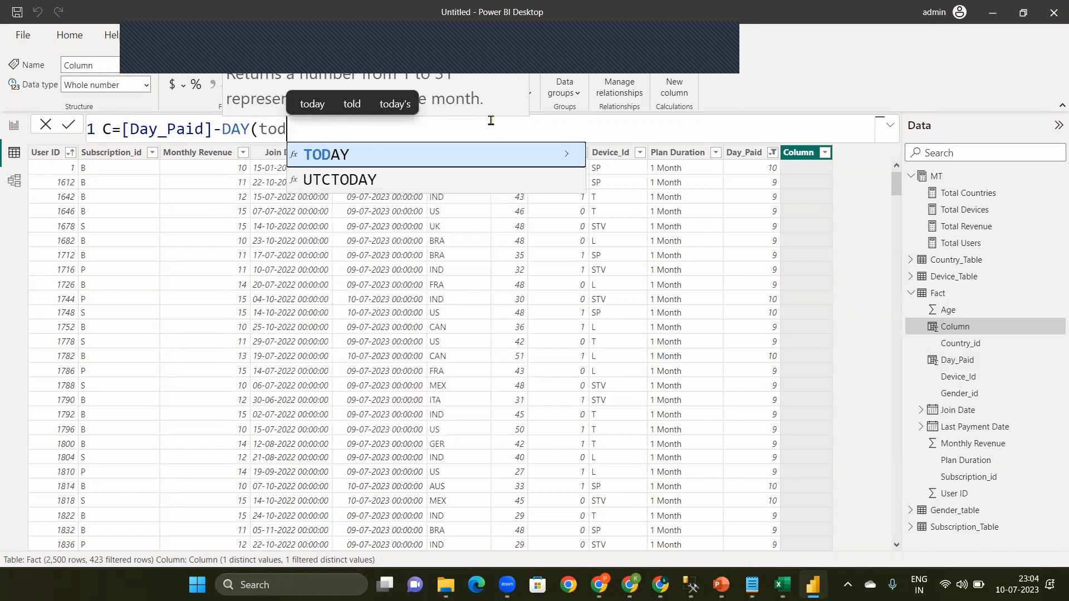
key("Tab")
type("))")
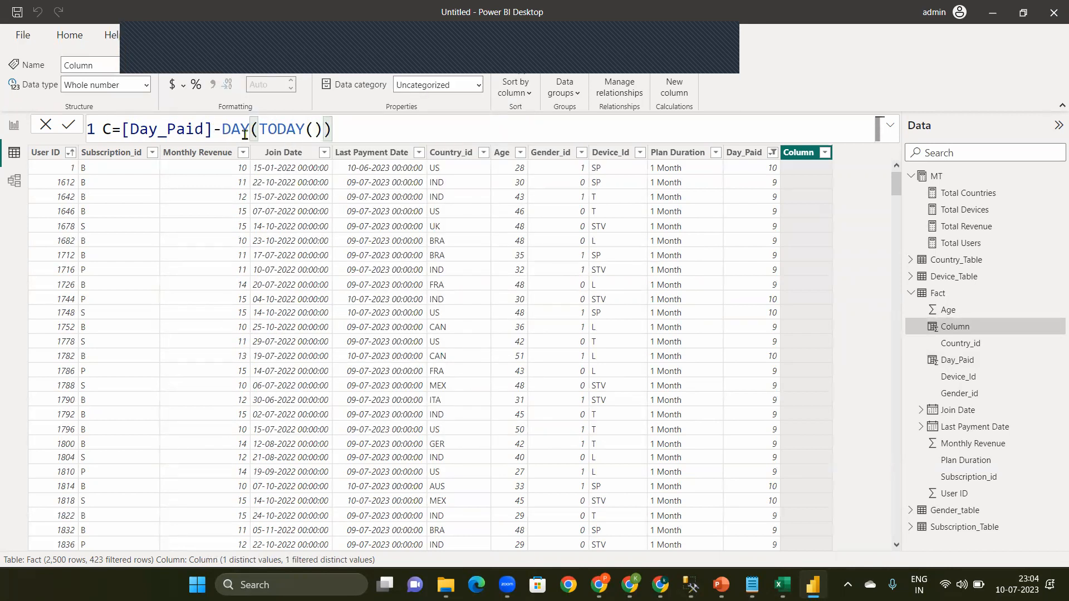
left_click_drag(259, 133, 322, 125)
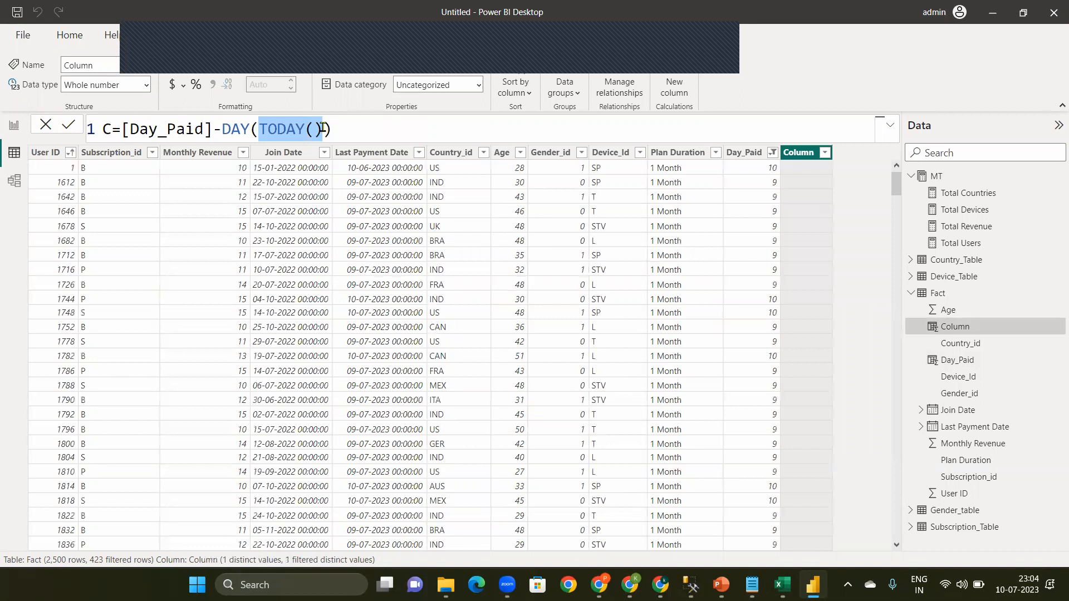
double_click(234, 132)
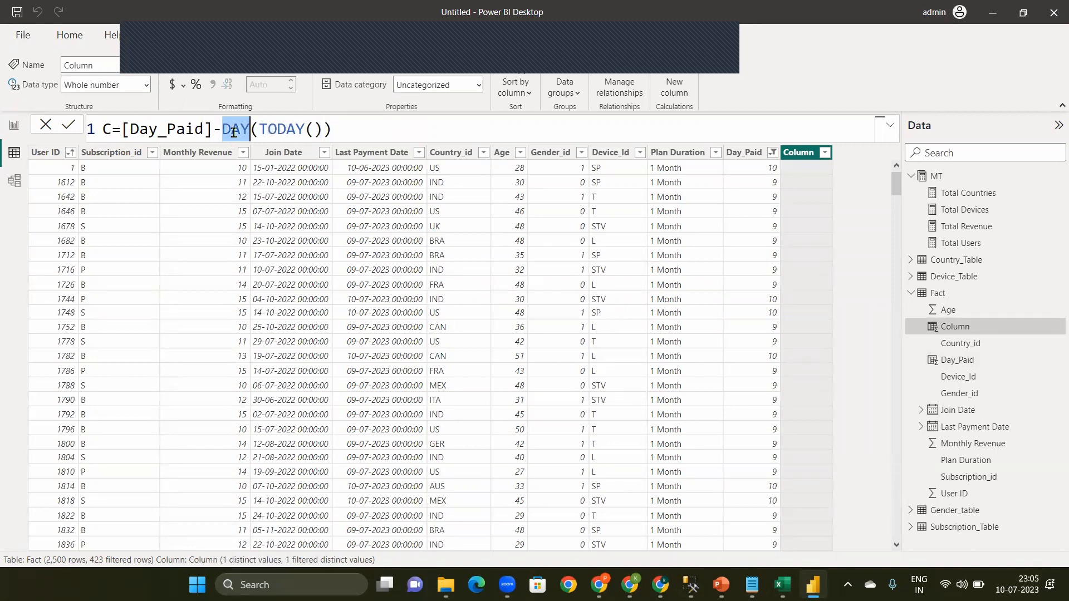
left_click(371, 129)
key("Return")
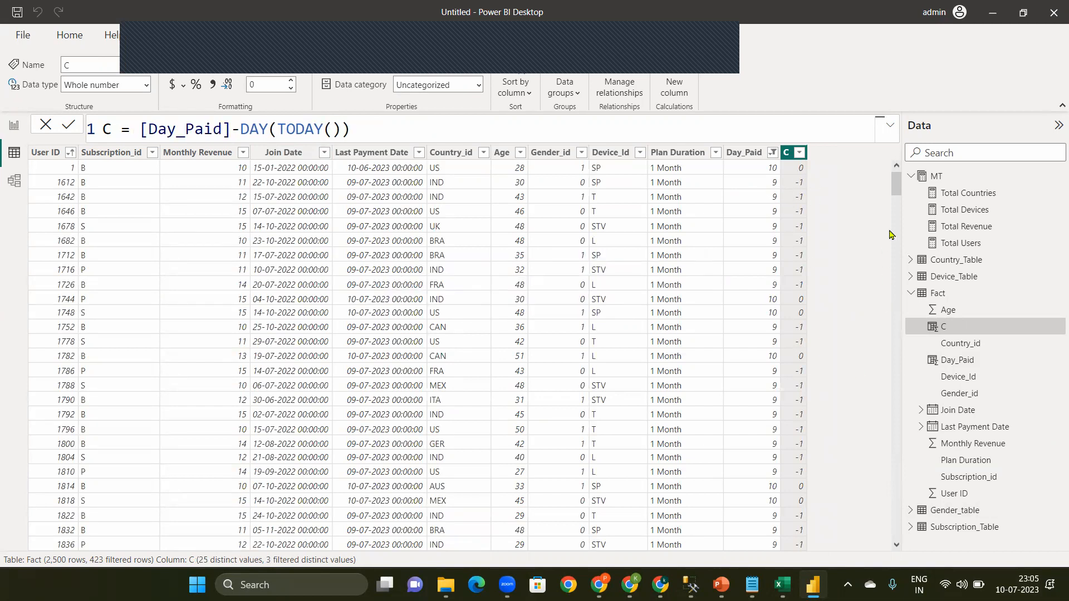
Step: Rename calculated column C to Compare_days
left_click_drag(896, 188, 902, 267)
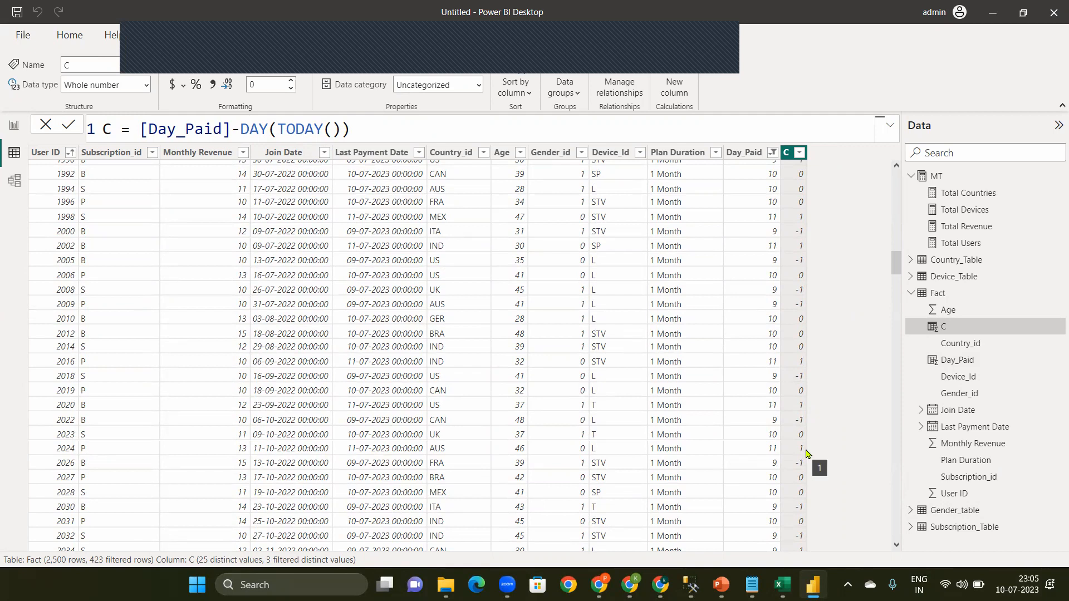
left_click_drag(898, 262, 902, 163)
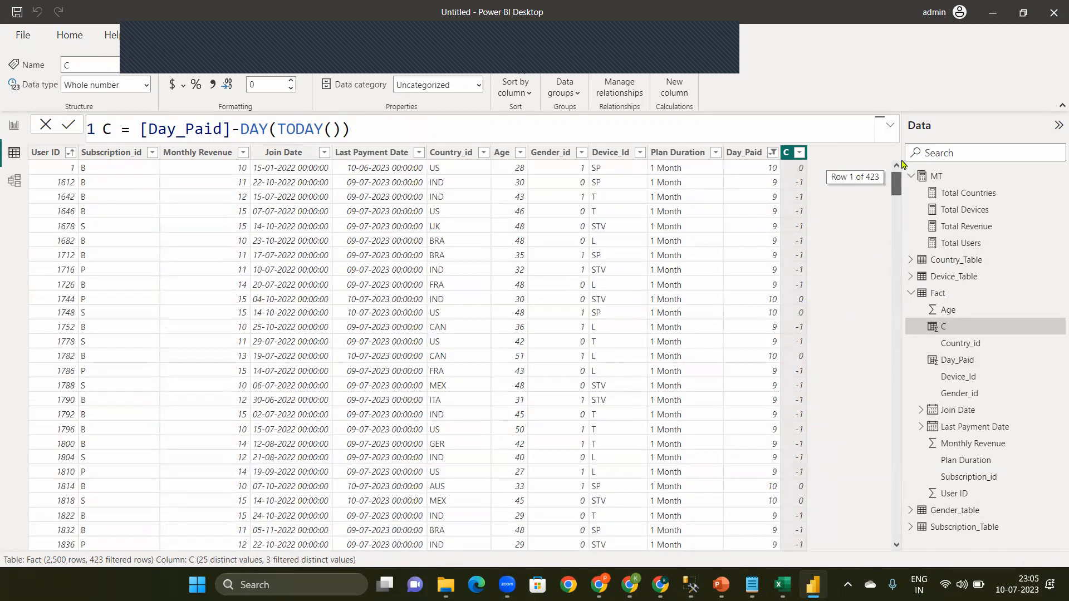
left_click(111, 127)
type("om")
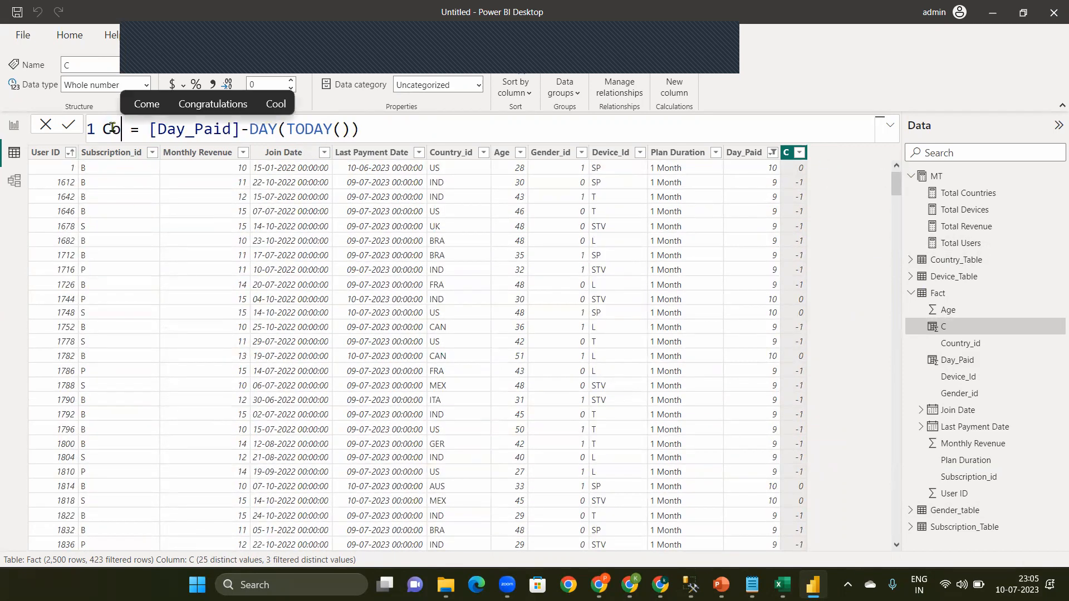
type("pare")
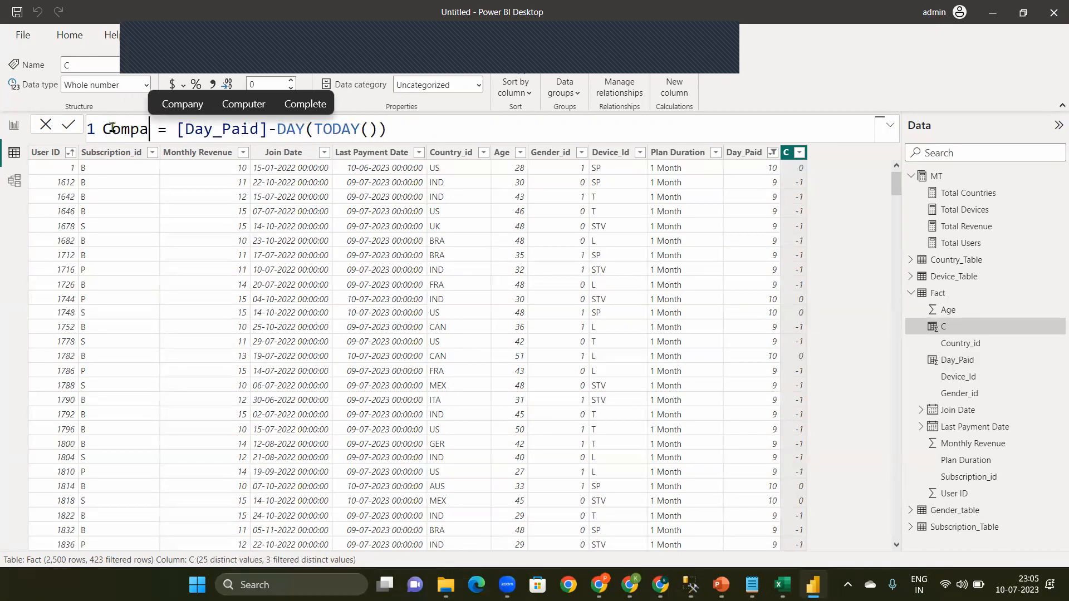
type("_di")
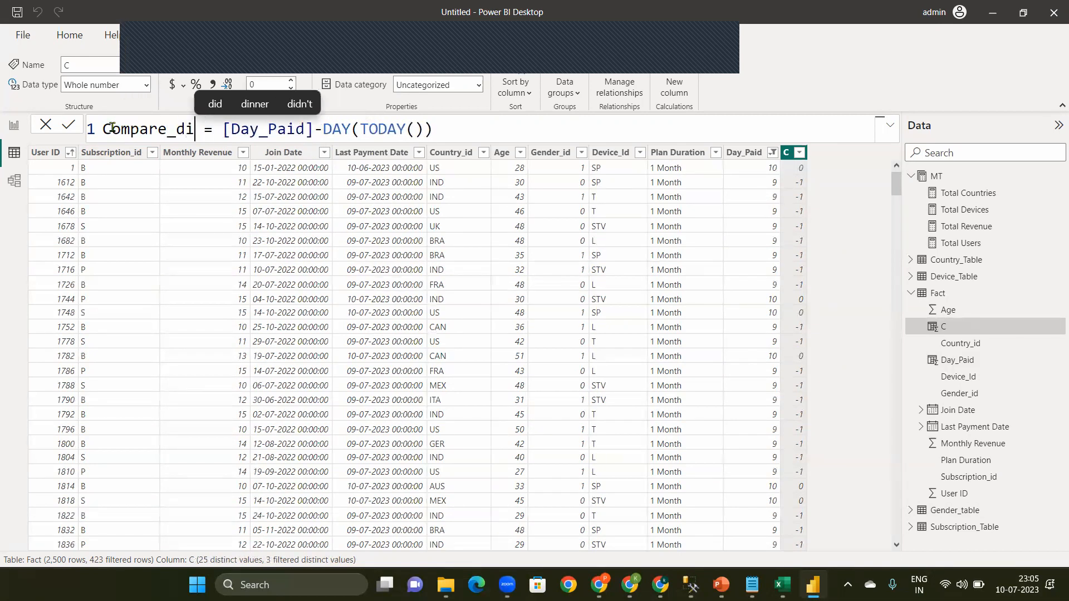
key("BackSpace")
type("i")
key("BackSpace")
type("u")
key("BackSpace")
type("ays")
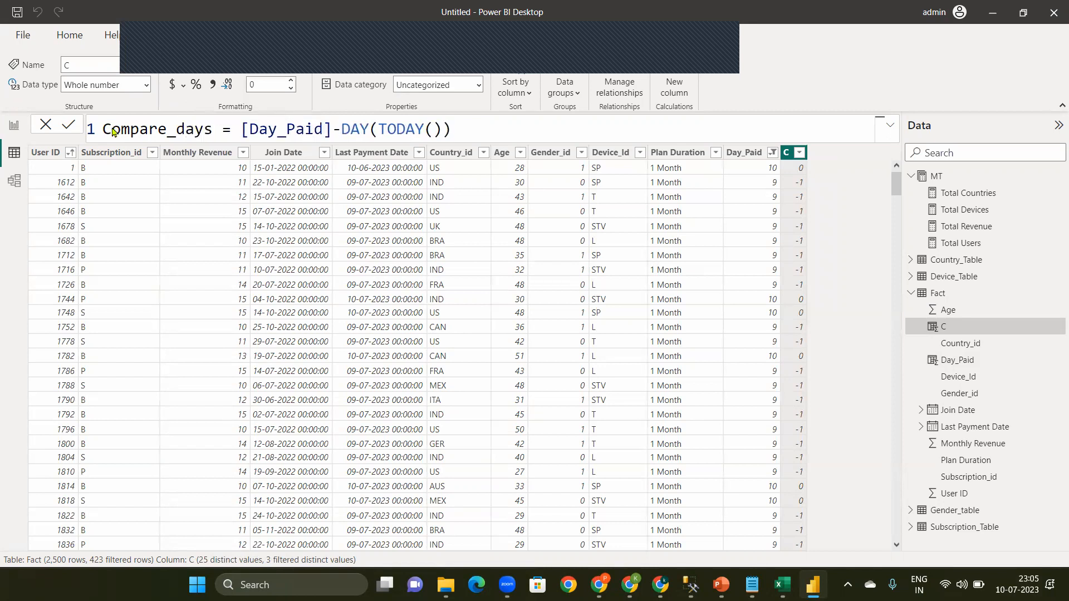
key("Return")
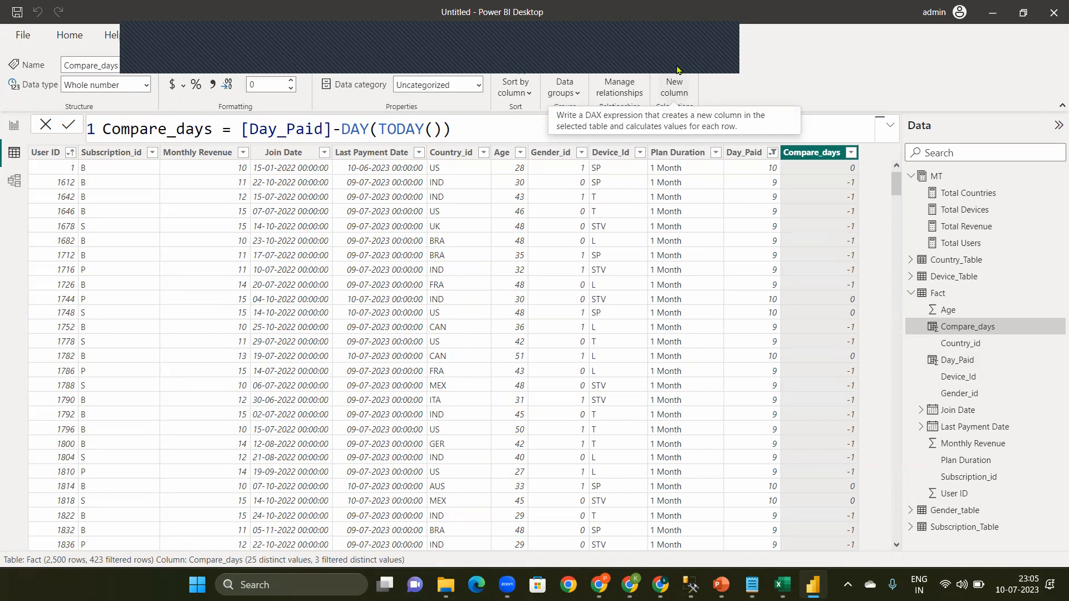
Step: Add a new calculated column named Due_Name to the Fact table
left_click(677, 70)
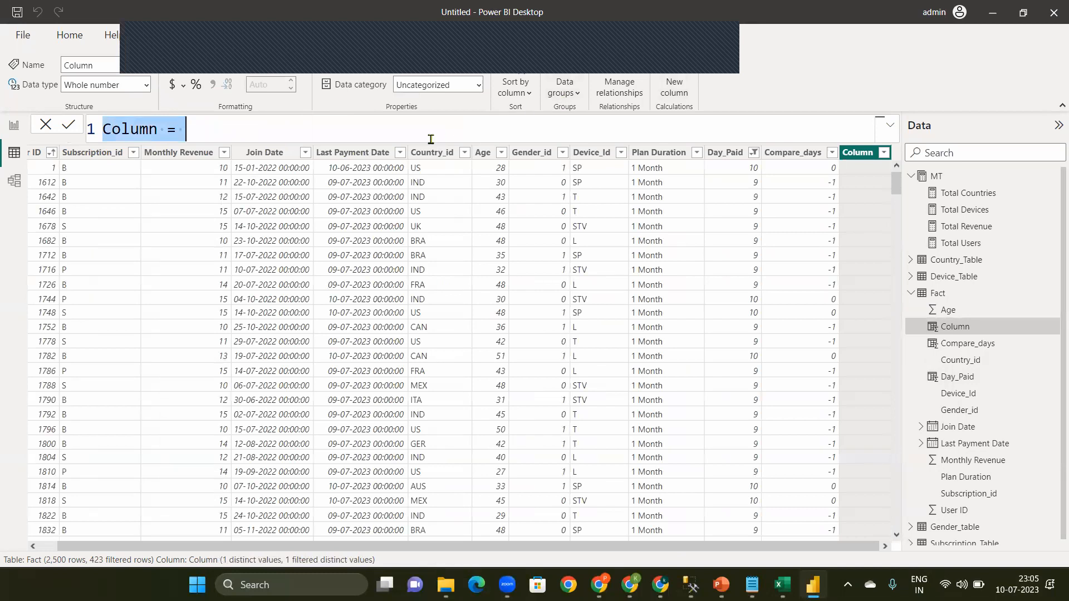
key("BackSpace")
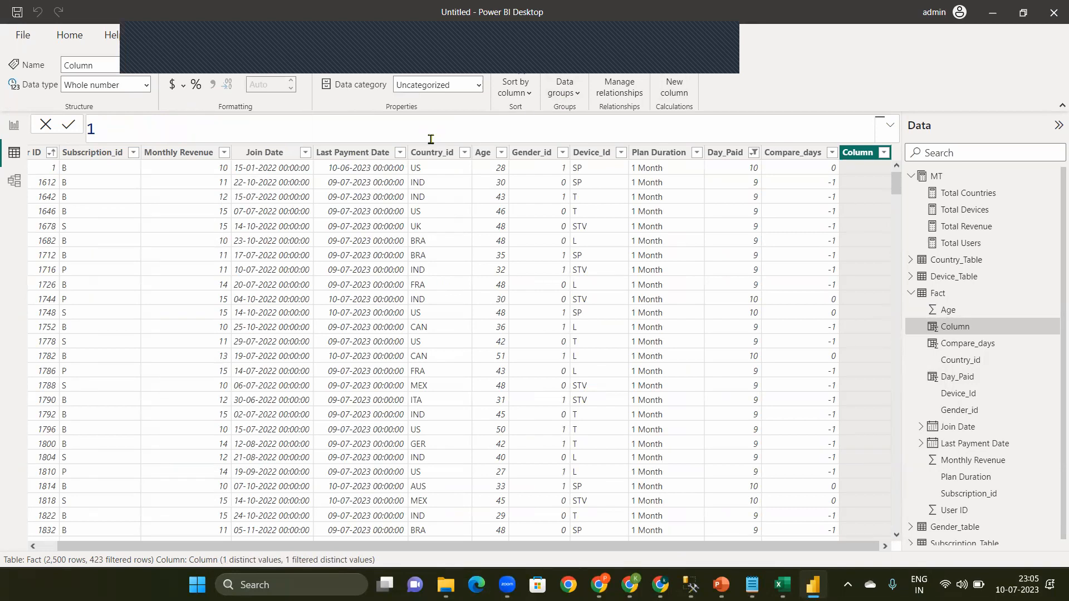
type("Due_")
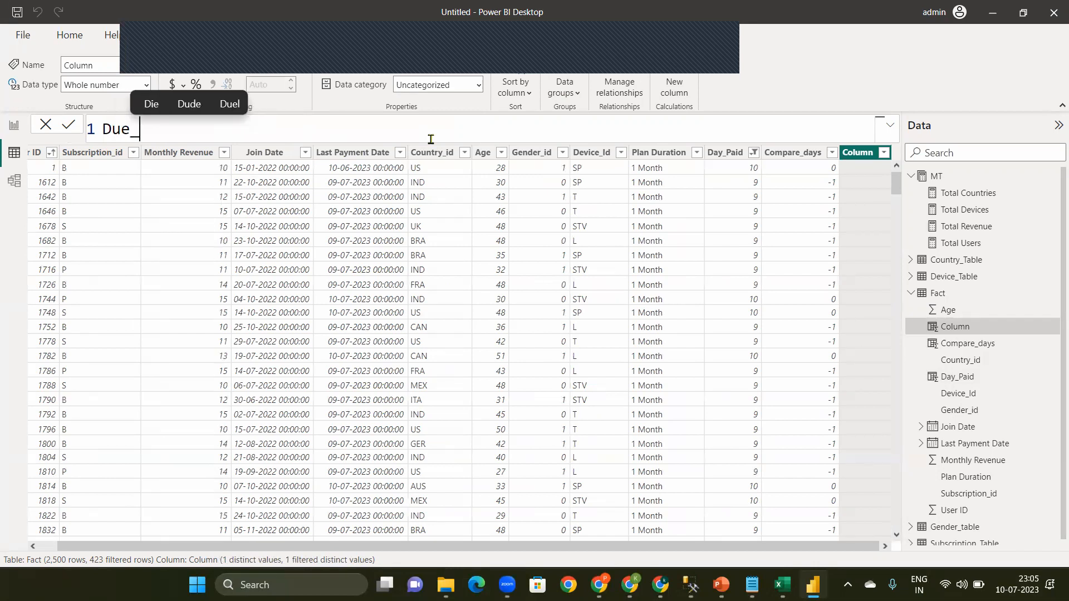
type("nam")
key("BackSpace")
key("BackSpace")
key("BackSpace")
type("Name ")
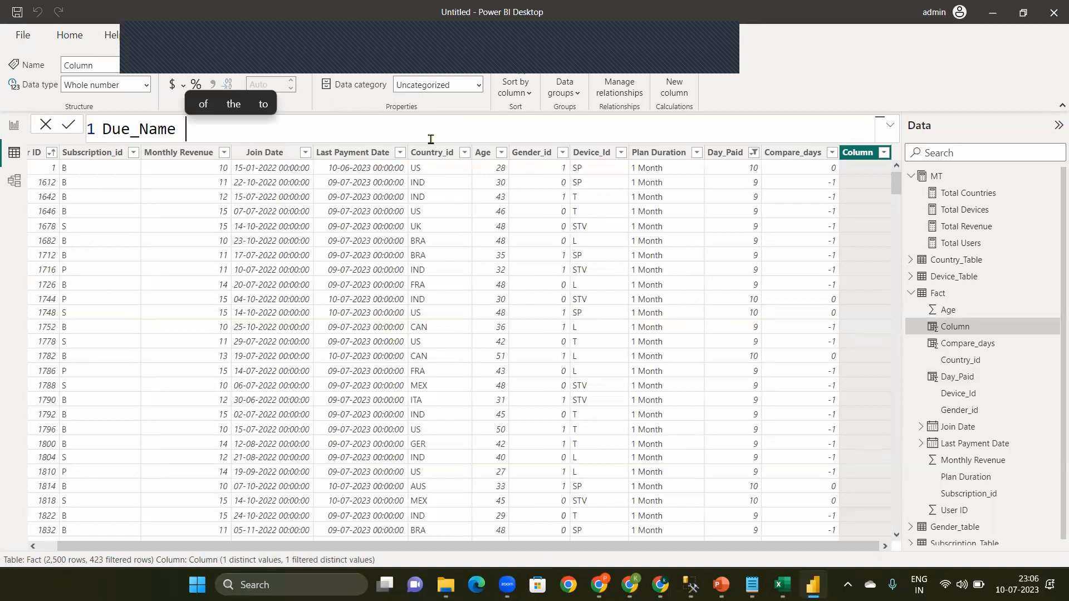
type("=")
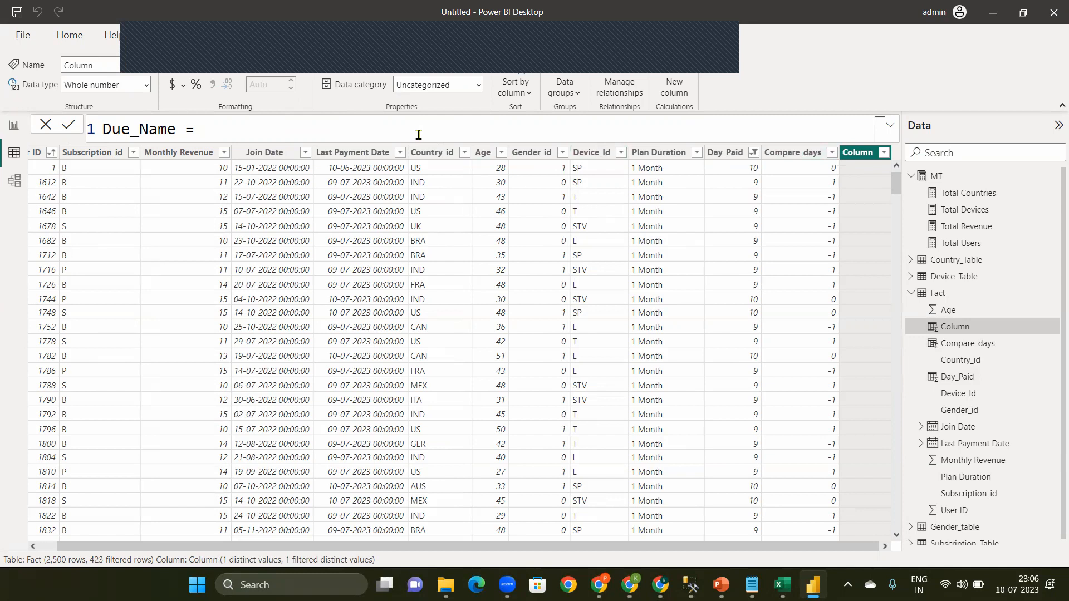
Step: Begin the Due_Name formula with an IF that returns "No Due" when [Compare_days]<0
type("if")
key("Tab")
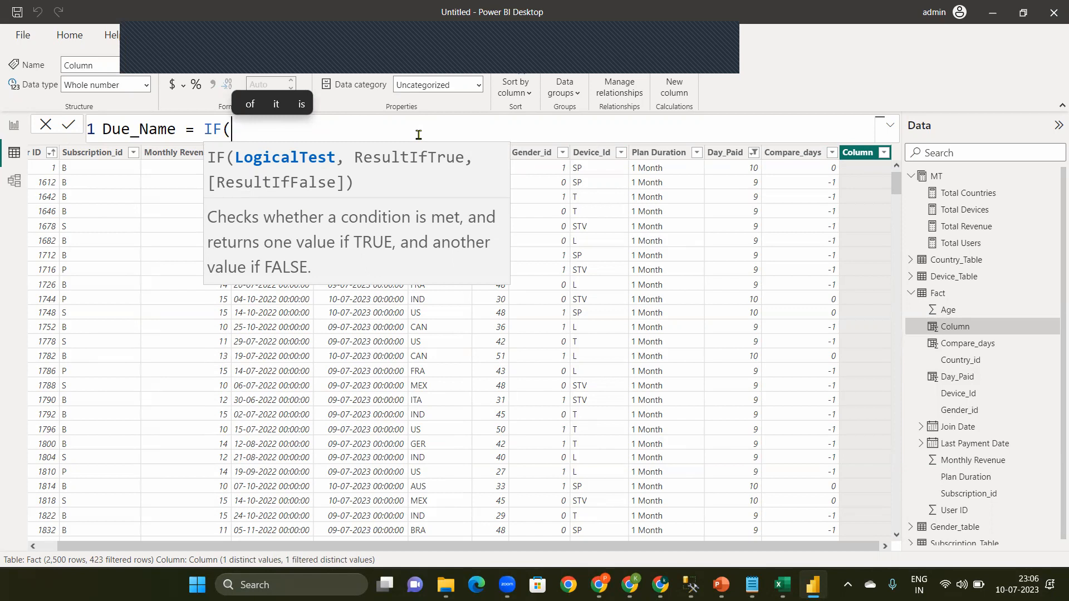
type("[c")
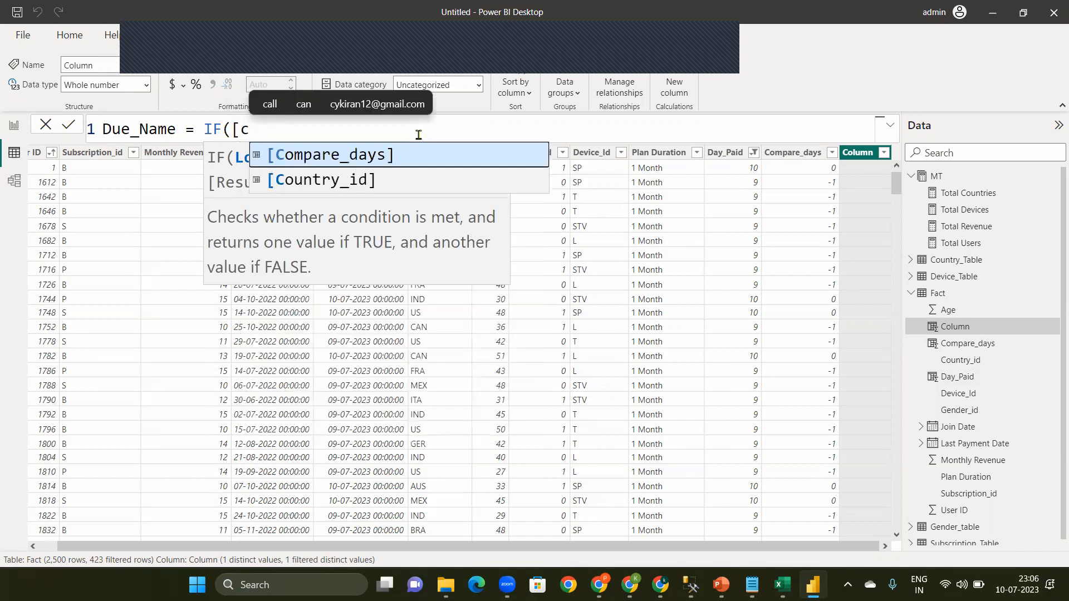
key("Tab")
type("<0")
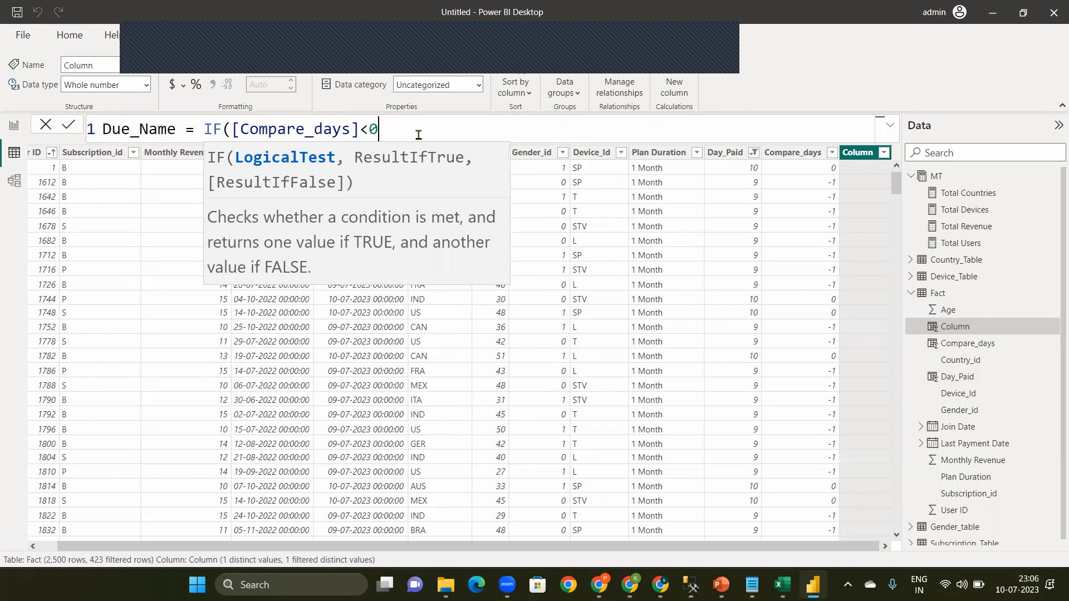
type(",")
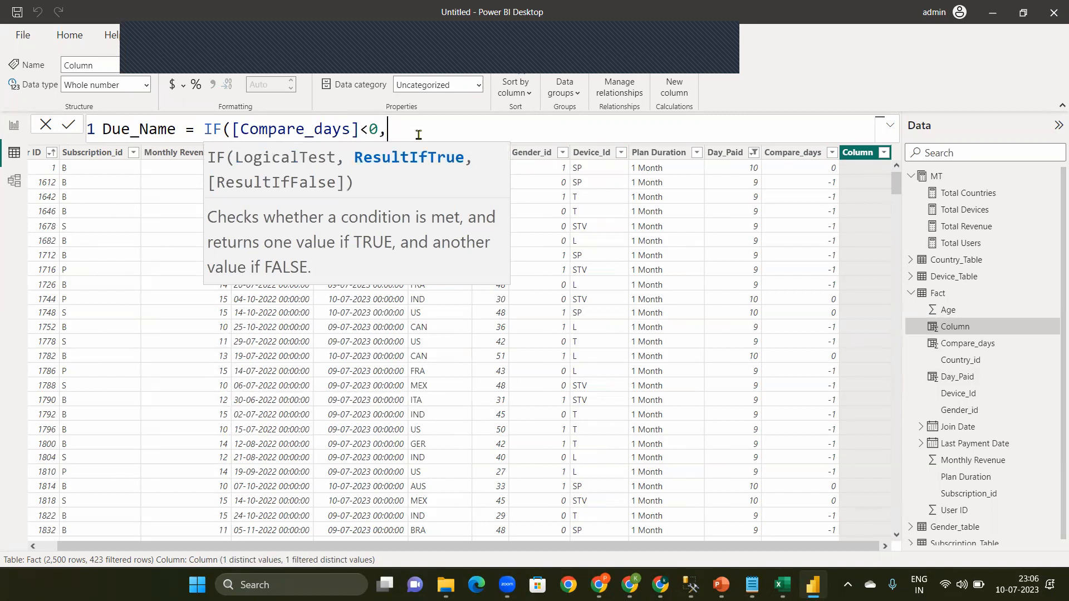
type("\"No Du")
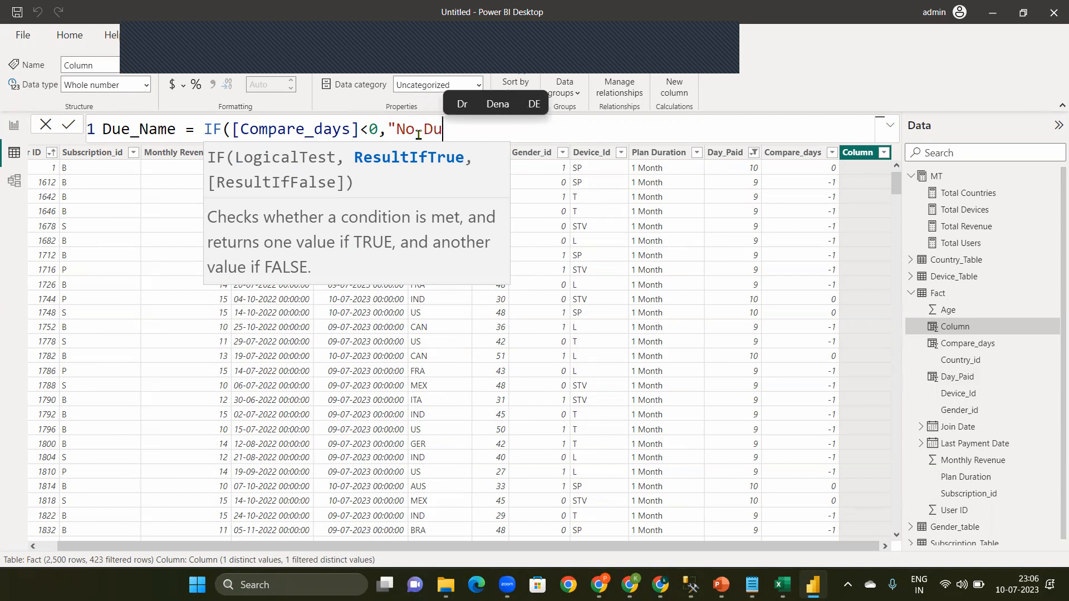
type("e\"")
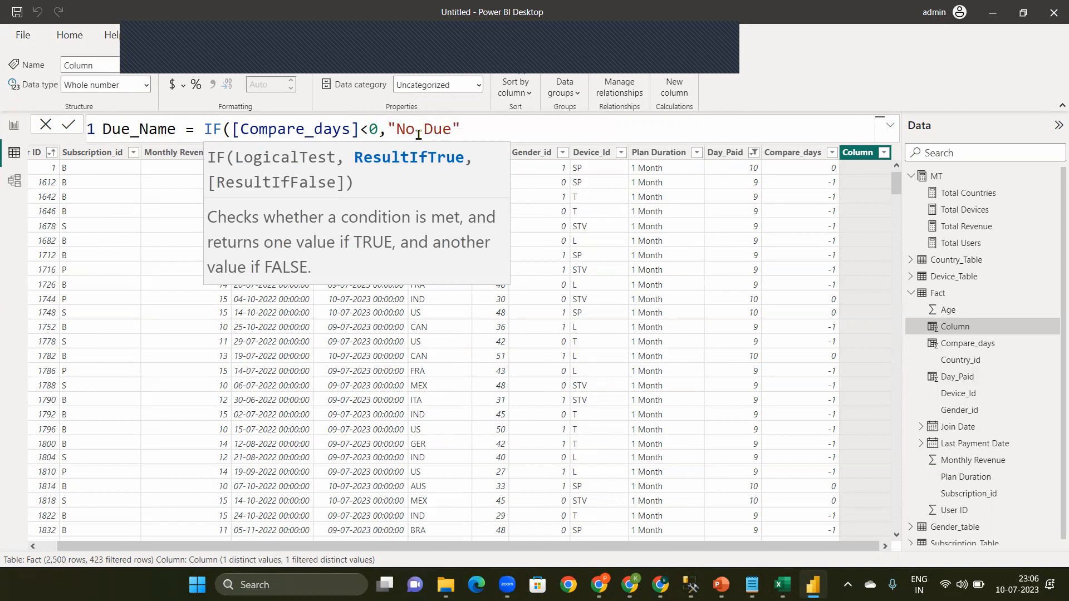
type(",")
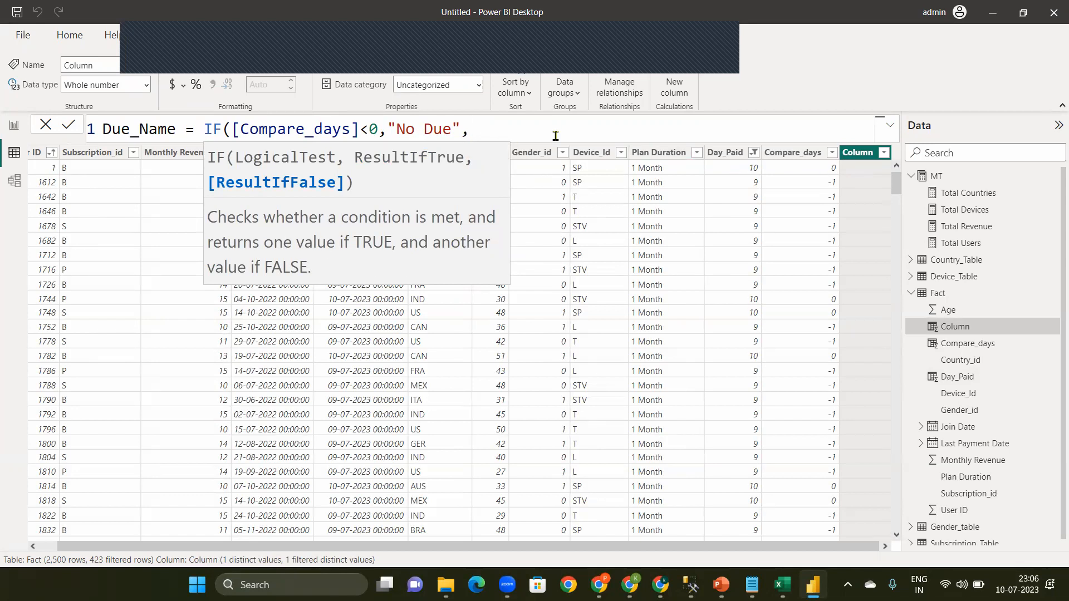
type("IF(")
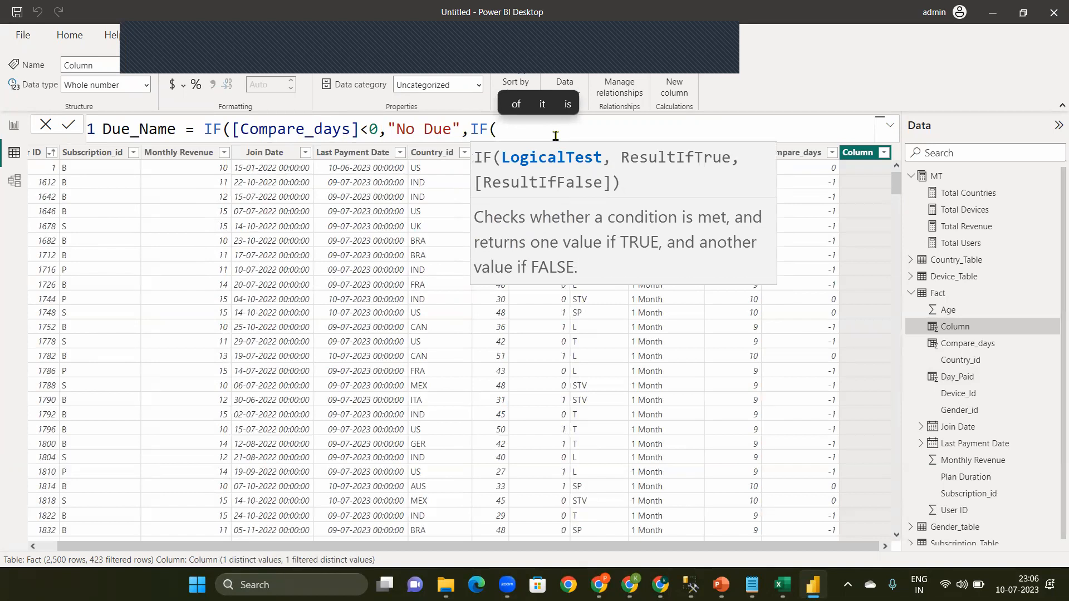
type("[Compare_days]")
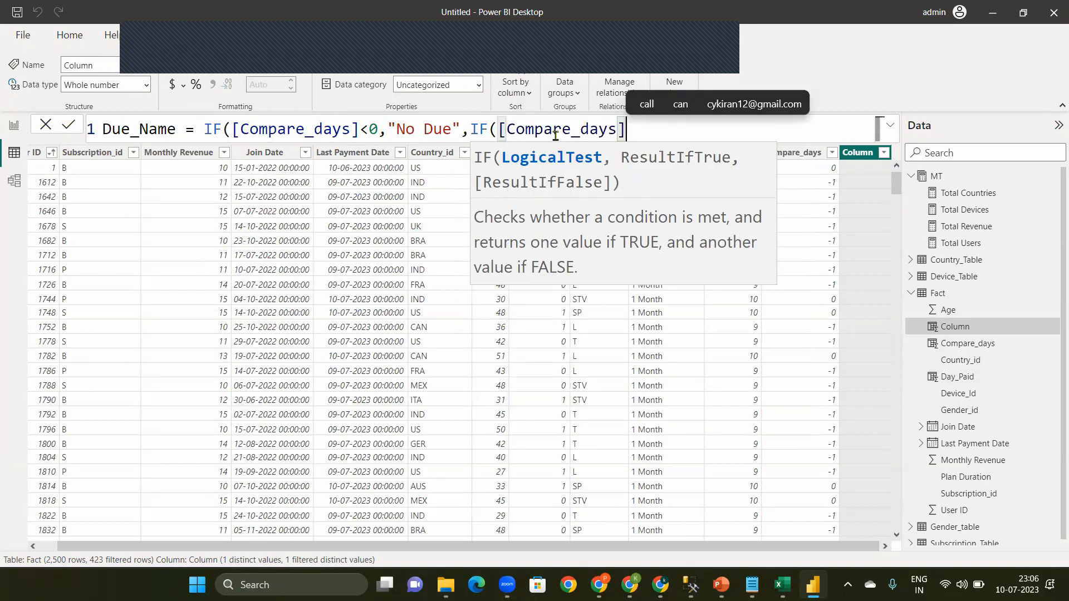
type("=0")
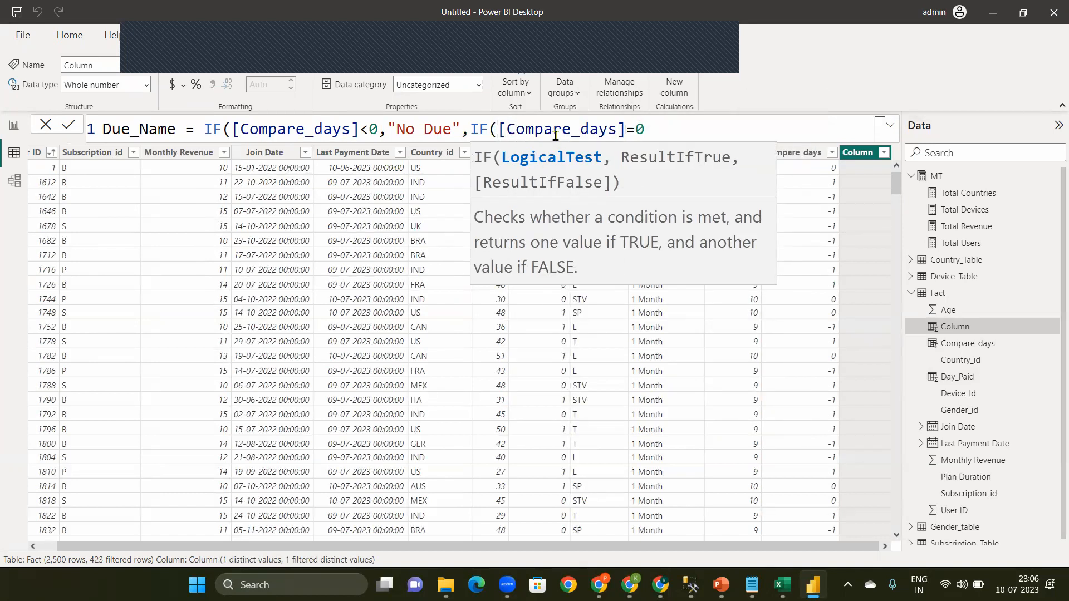
type(",\"Todau")
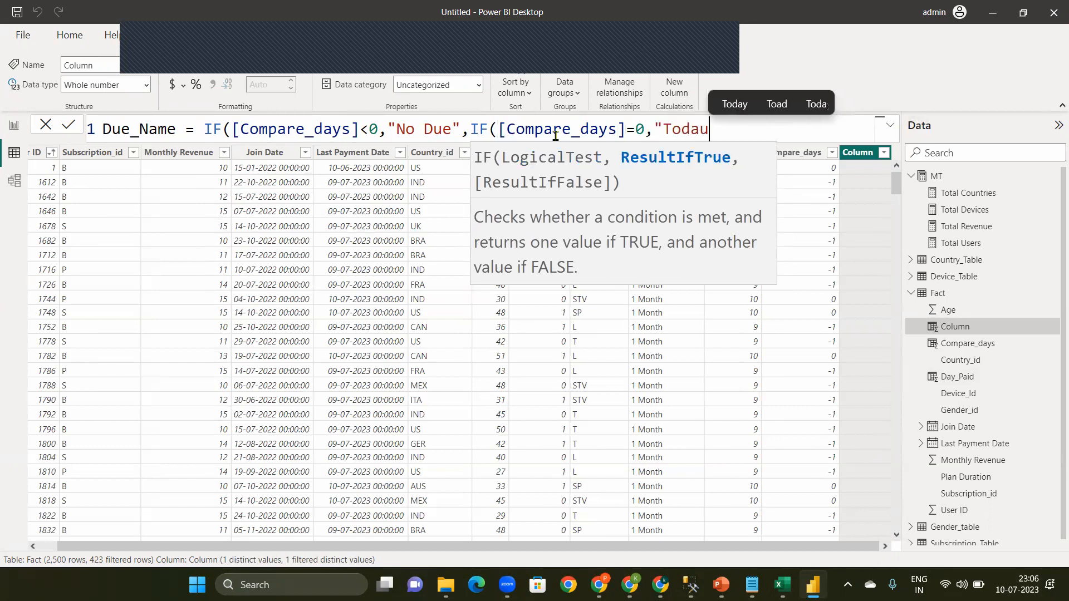
key("BackSpace")
type("y")
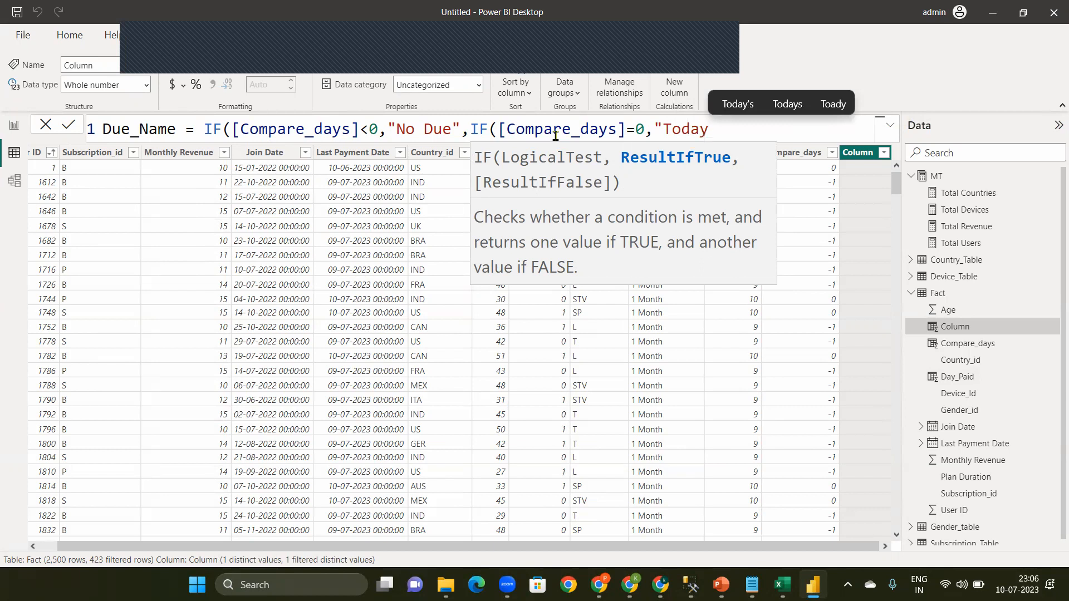
type("\",")
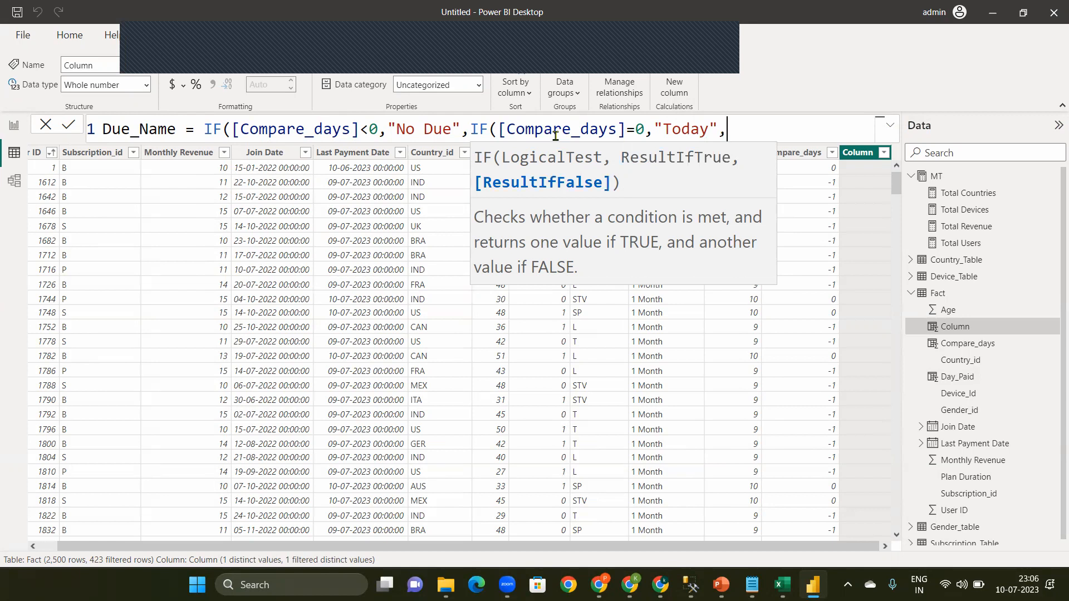
Step: Finish the nested IF with "Due Days " & [Compare_days] as the remaining result and commit the Due_Name formula
type("\"Day")
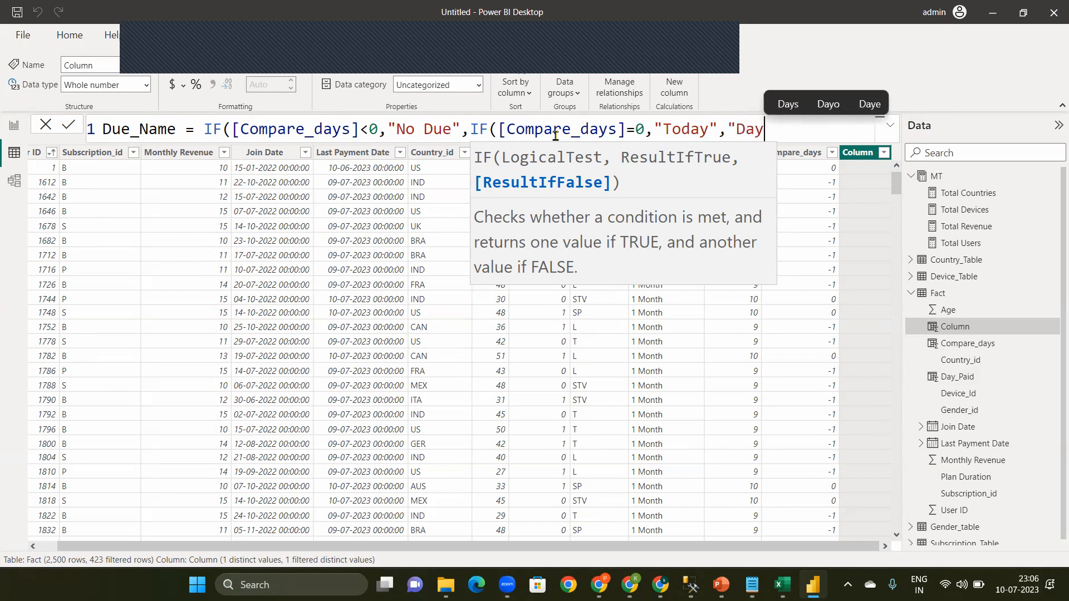
key("BackSpace")
key("BackSpace")
type("ue ")
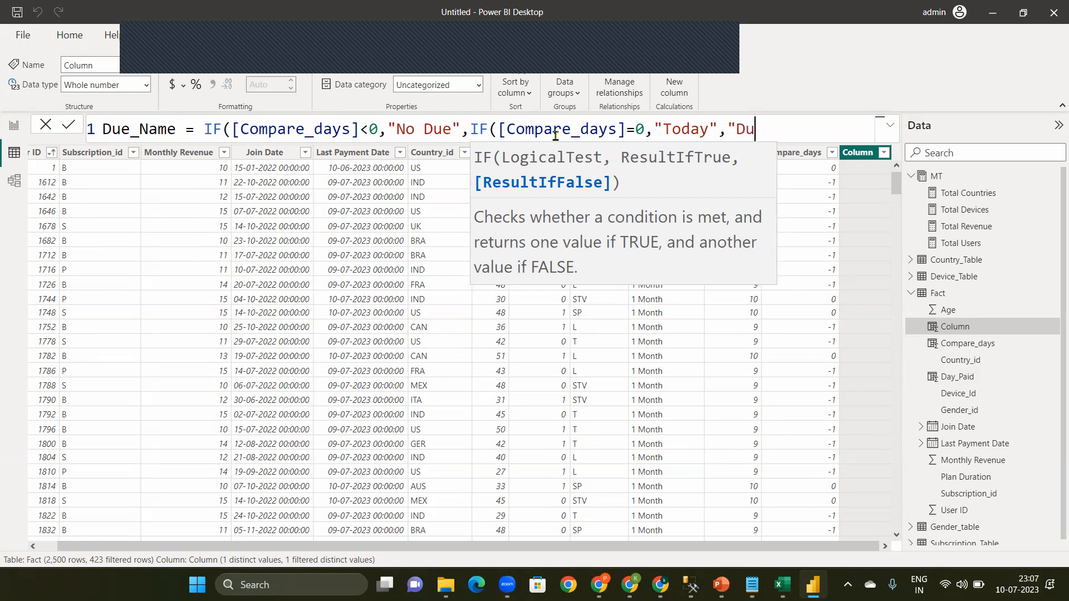
type("Days ")
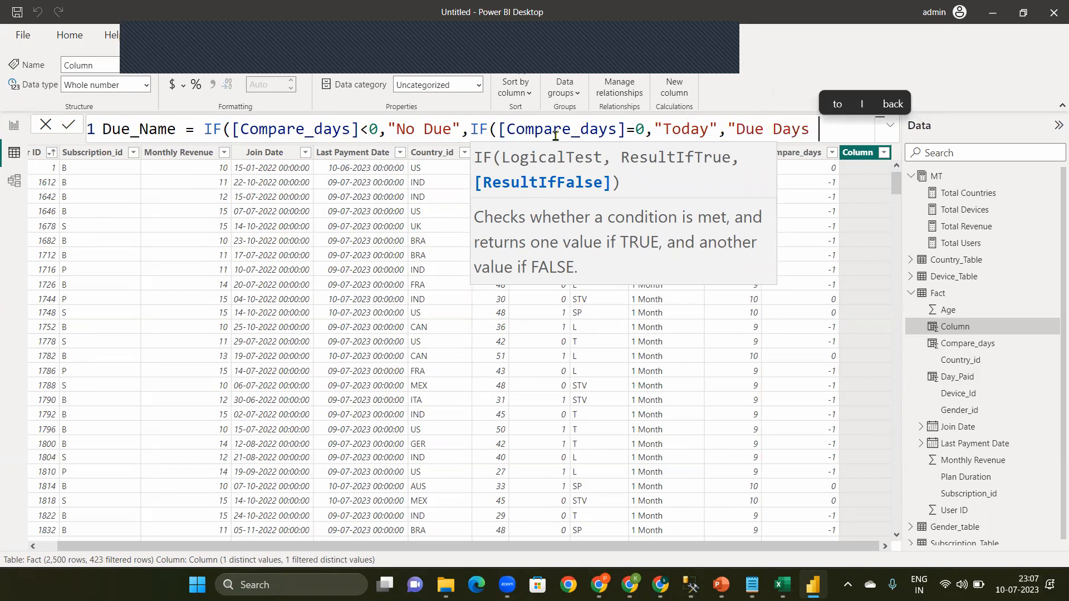
type("\" ")
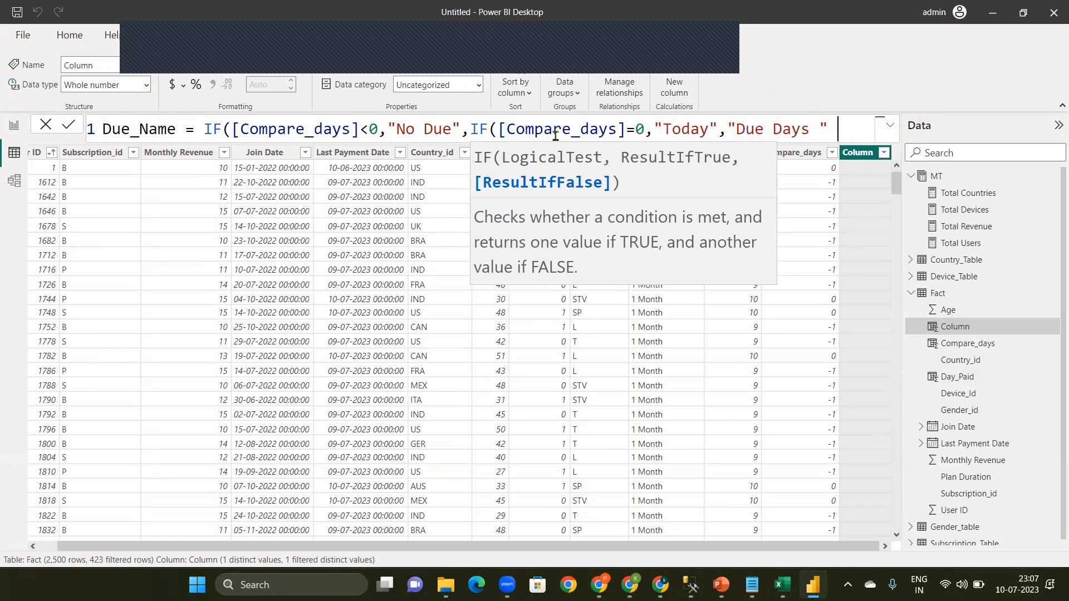
type("& [c")
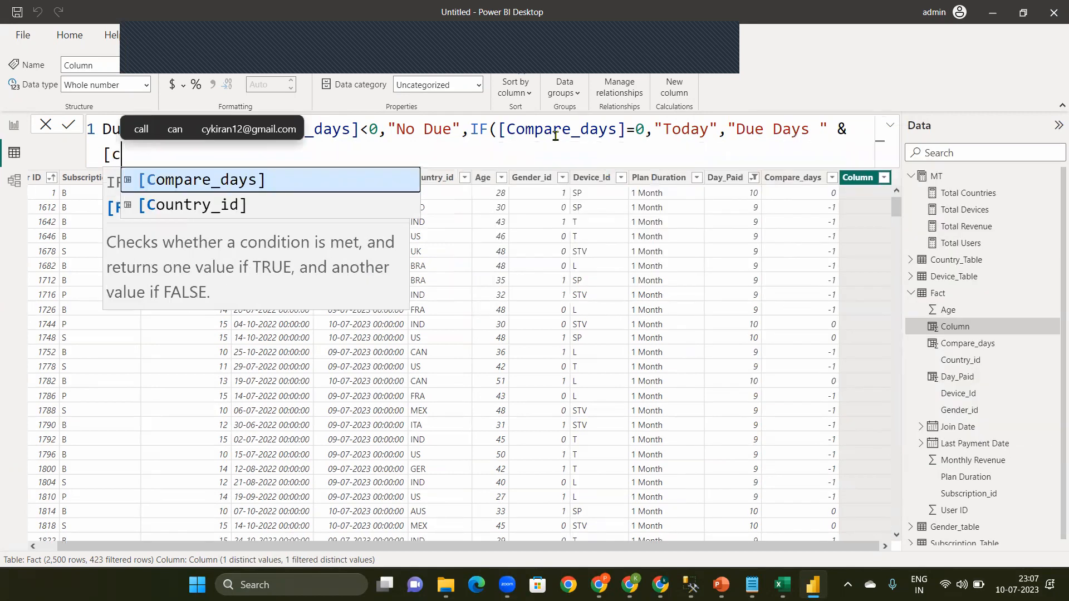
key("Tab")
type("))")
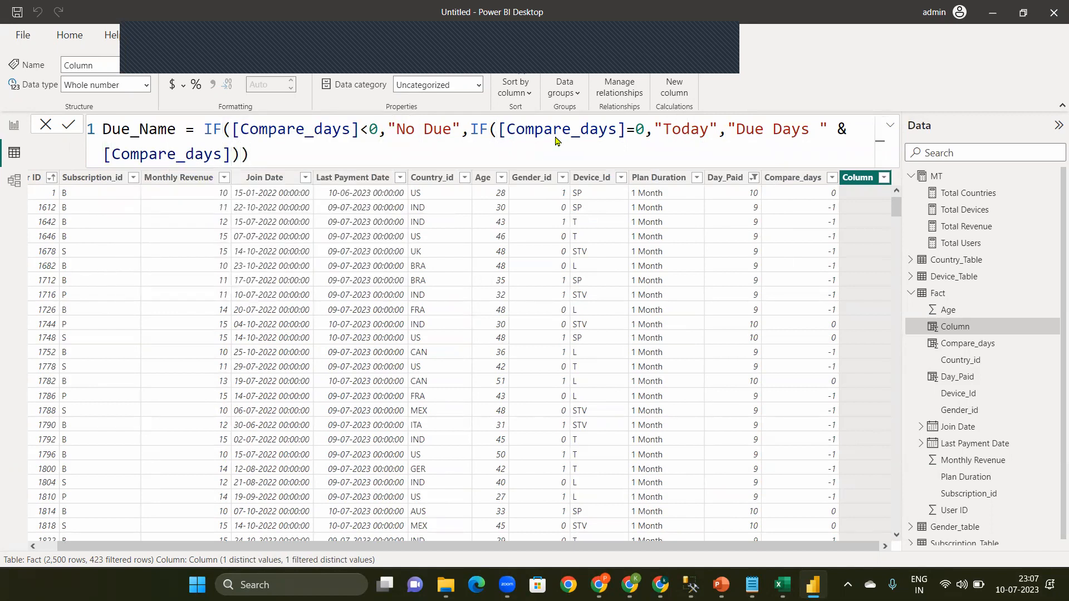
key("Return")
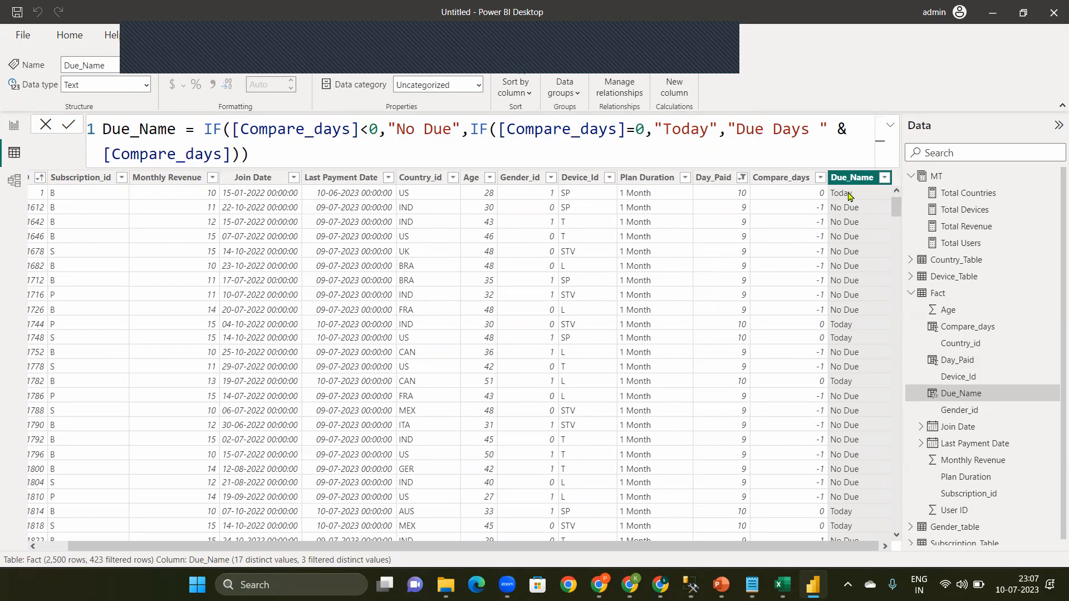
Step: Clear all filters from the Fact table data and switch to the report view
left_click(743, 178)
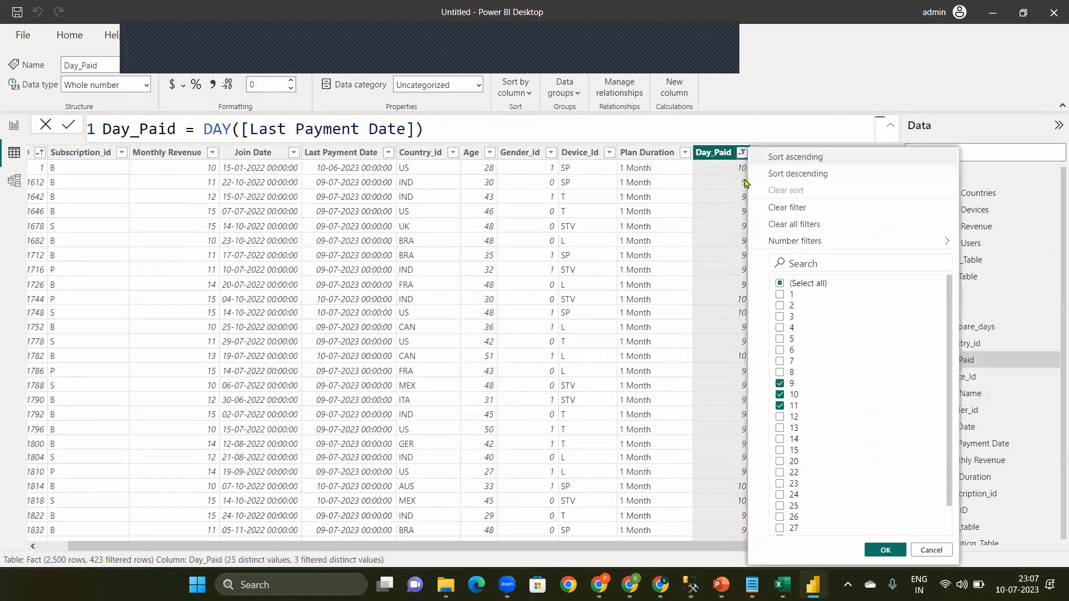
left_click(798, 225)
left_click(11, 124)
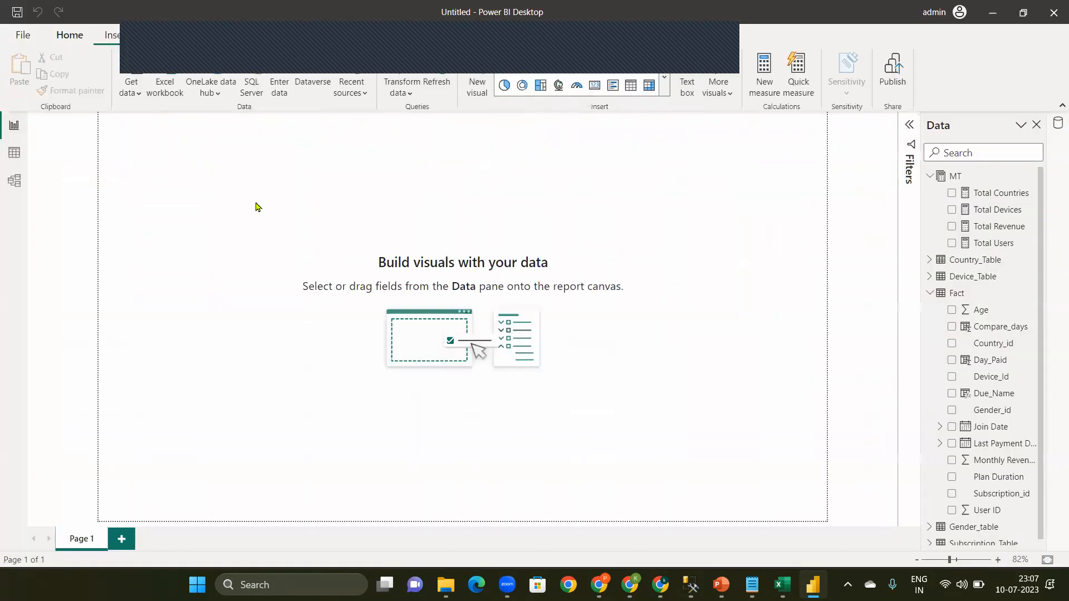
Step: Insert a table visual on Page 1 and add the Day_Paid field from the Fact table
left_click(631, 86)
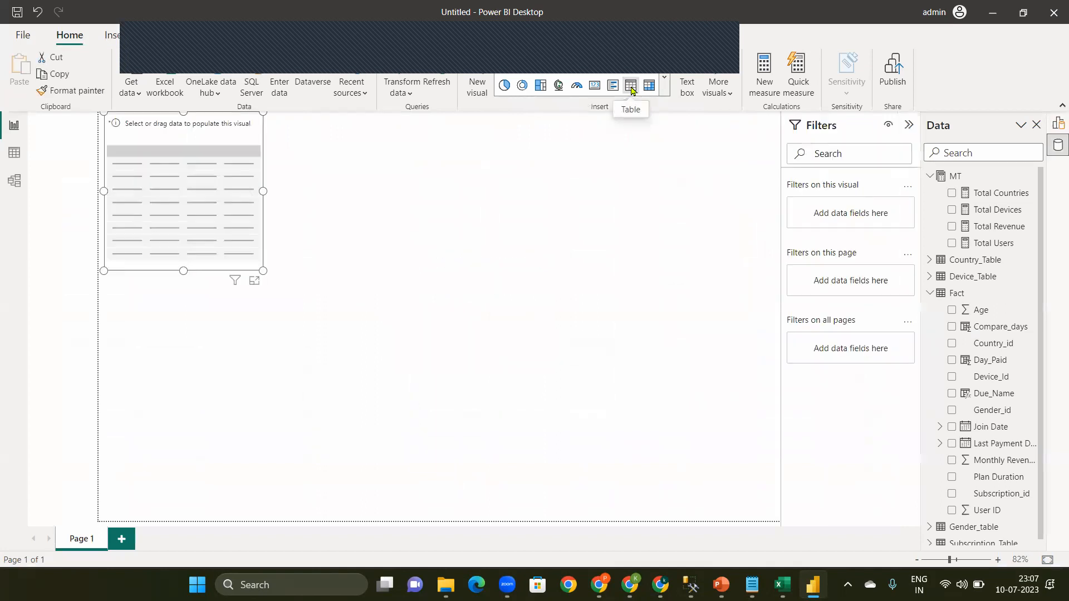
left_click(929, 176)
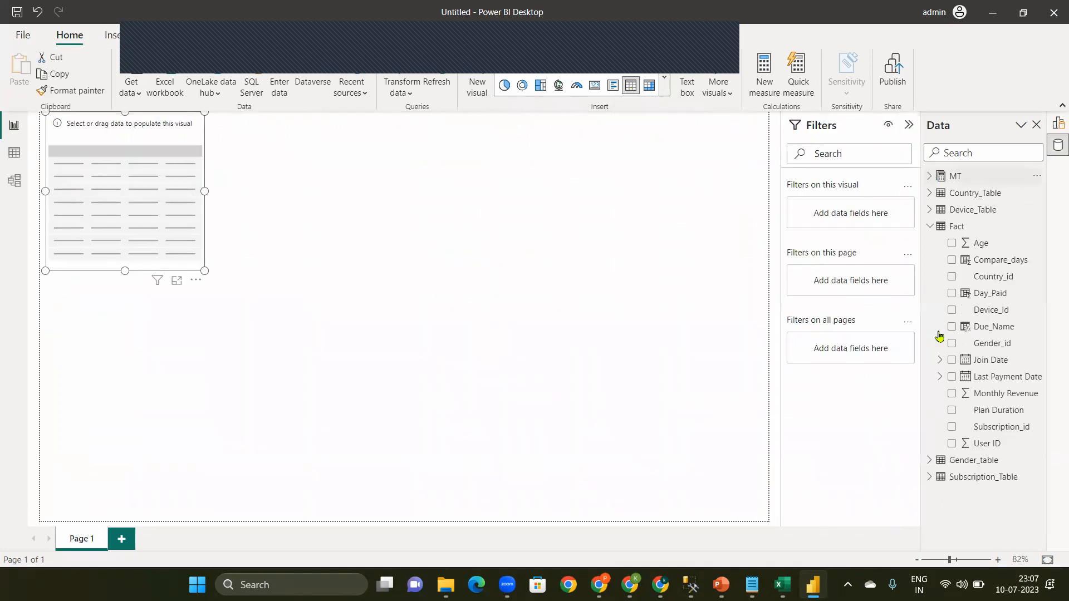
left_click(953, 294)
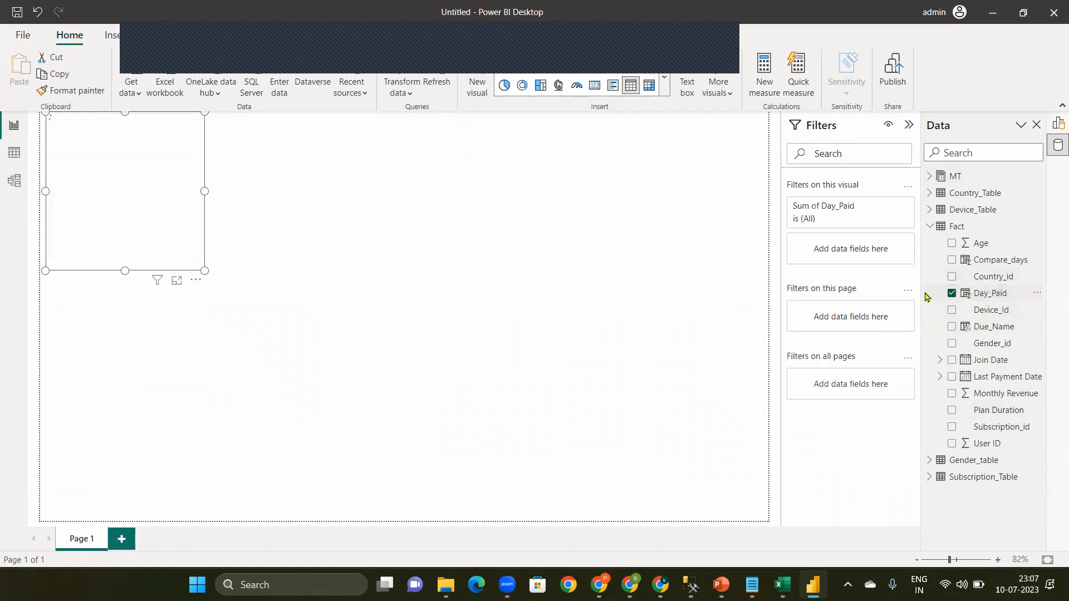
Step: Set the aggregation of Day_Paid in the table visual to Don't summarize
left_click(1058, 123)
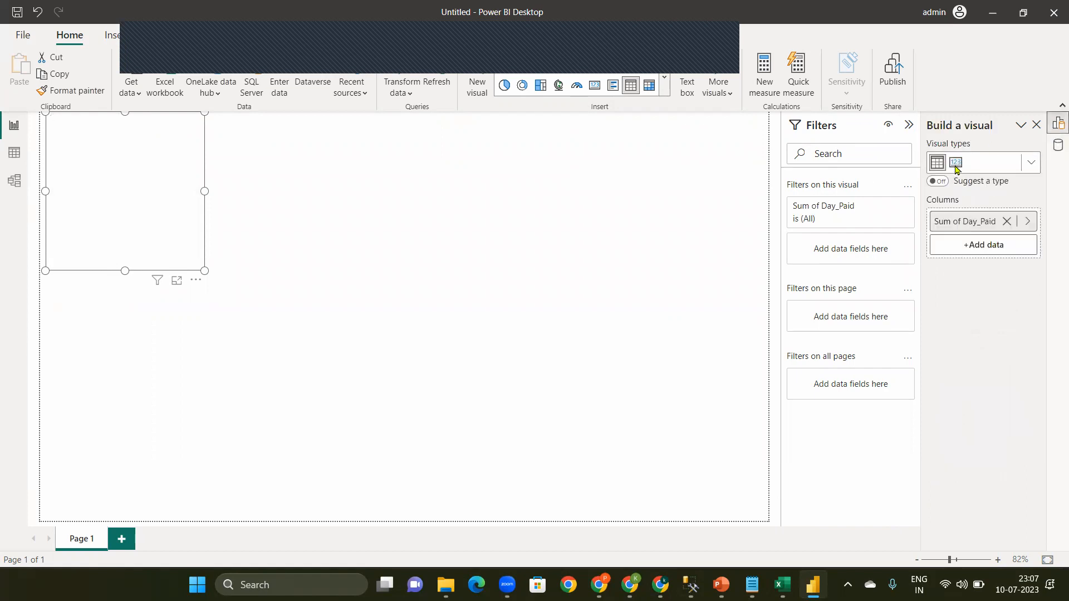
left_click(1027, 221)
left_click(904, 259)
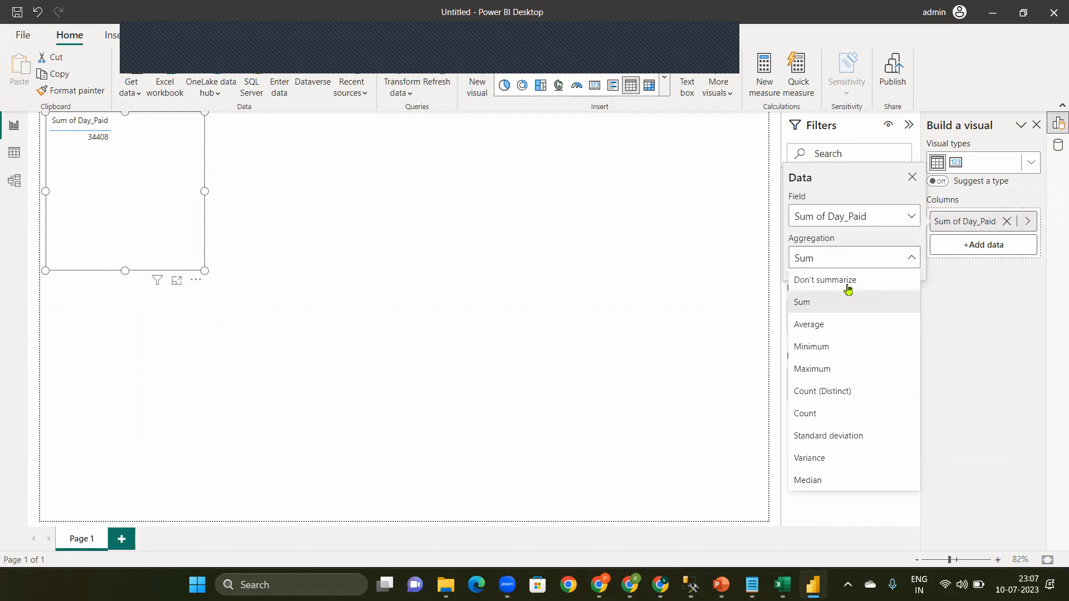
left_click(822, 285)
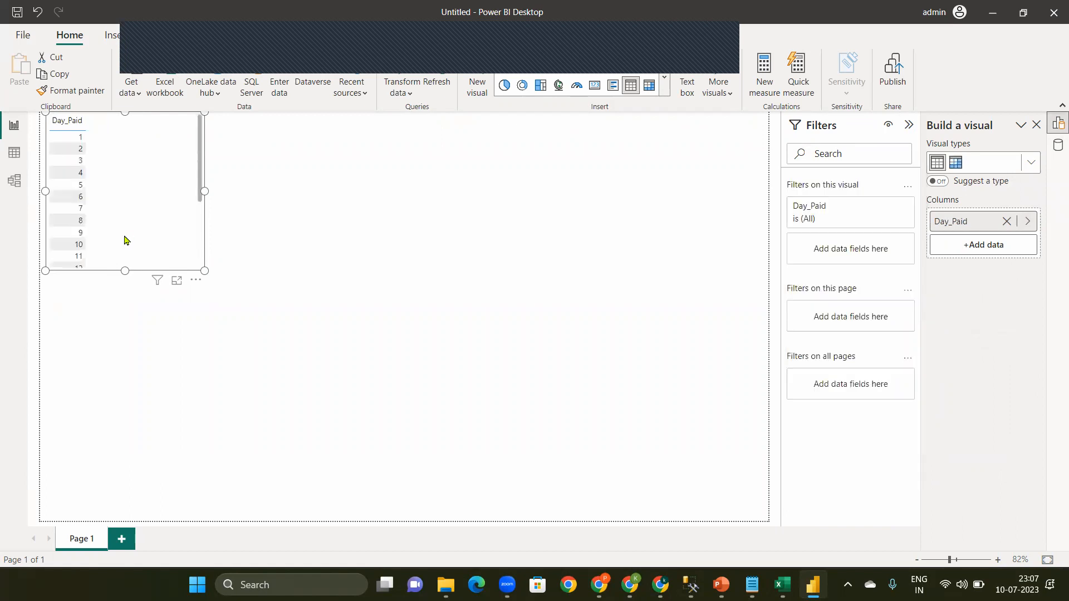
Step: Enlarge the table visual to fit all of its rows and add the Due_Name field to it
left_click_drag(255, 395, 304, 476)
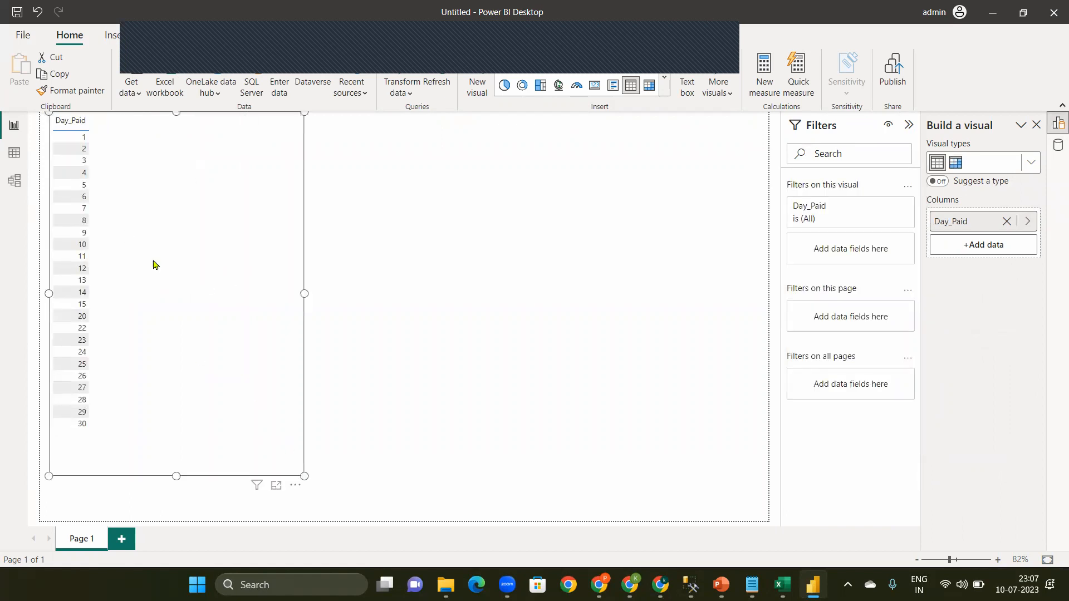
left_click(1058, 151)
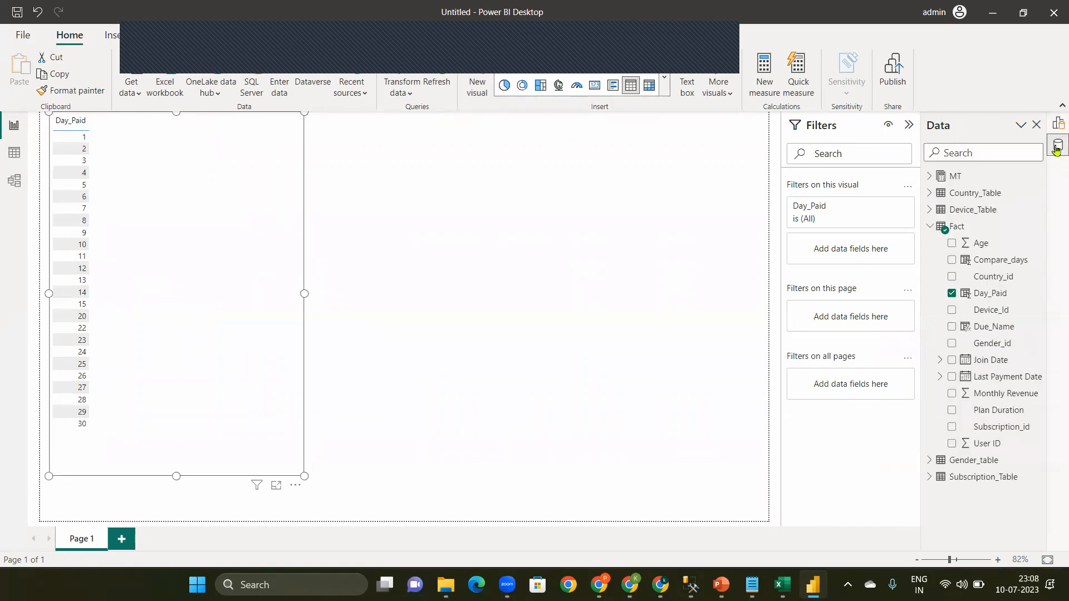
left_click(953, 328)
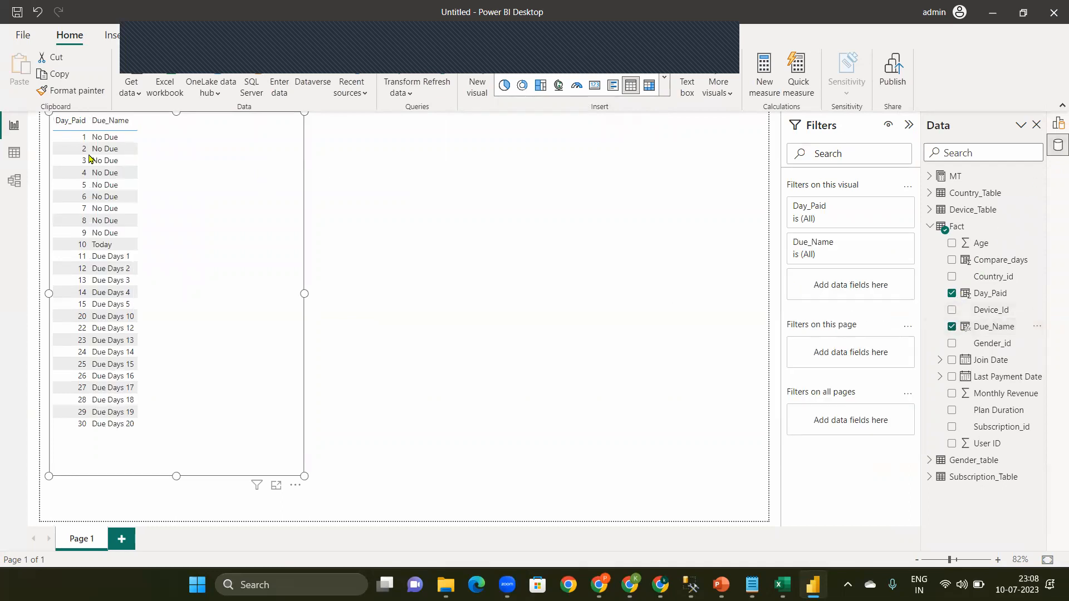
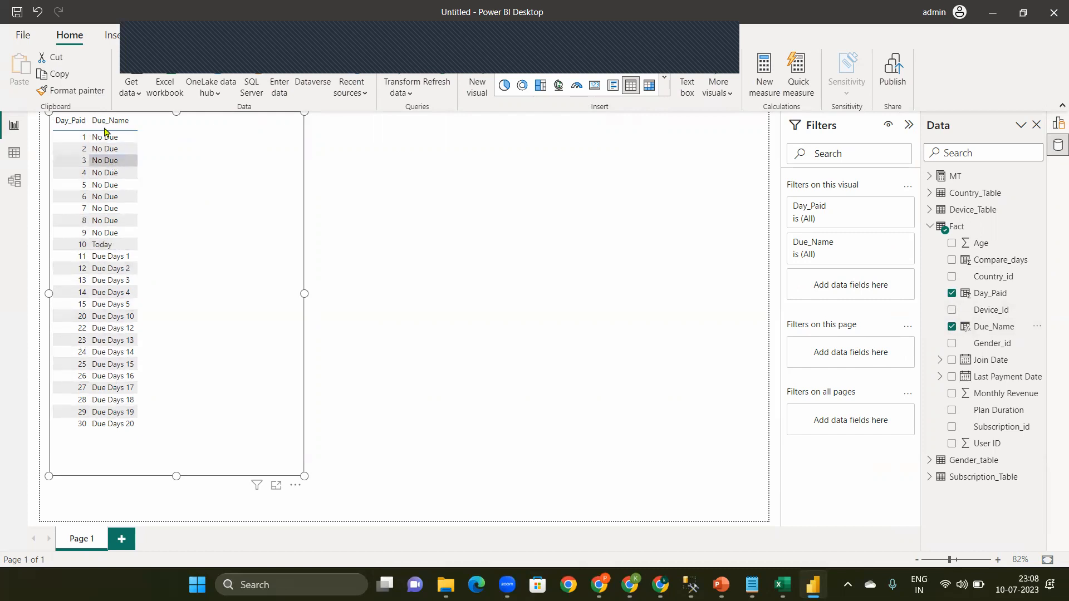
Step: Collapse the Filters pane and insert a second table visual on Page 1 with the User ID field from the Fact table
left_click(431, 273)
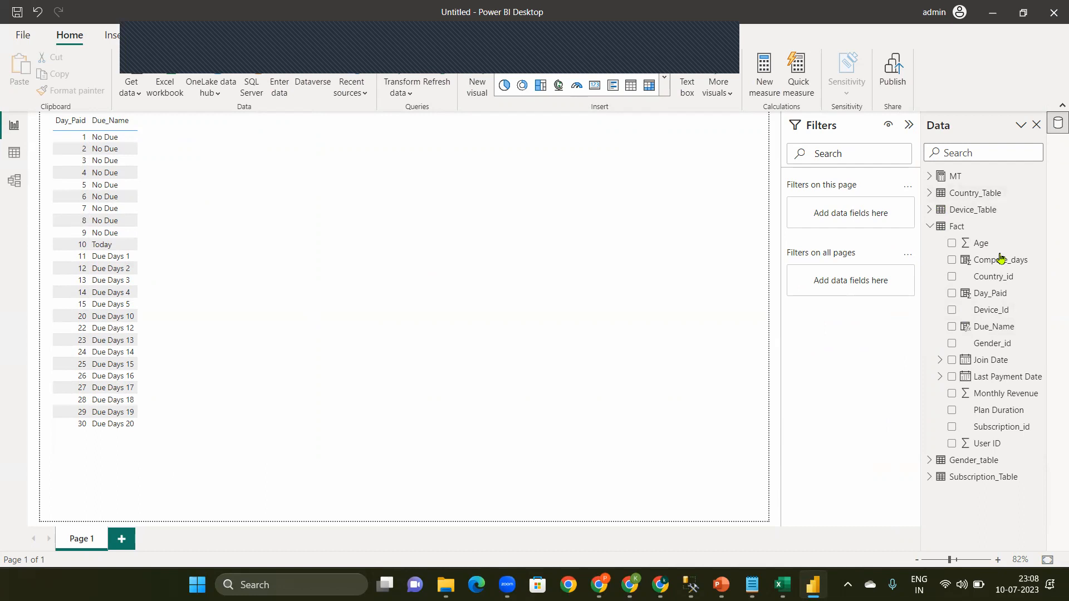
left_click(911, 125)
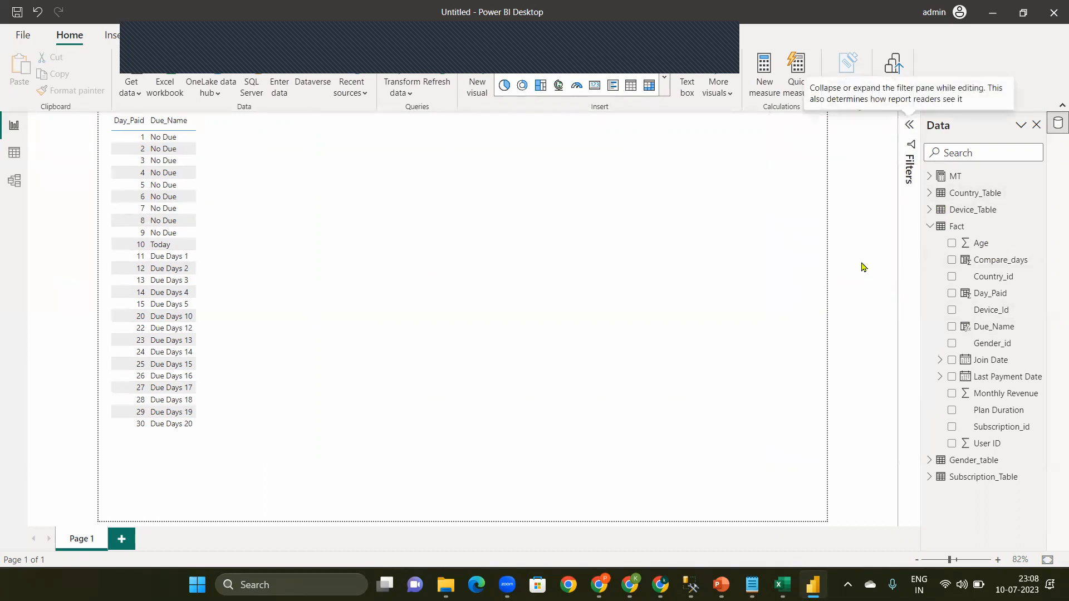
left_click(633, 86)
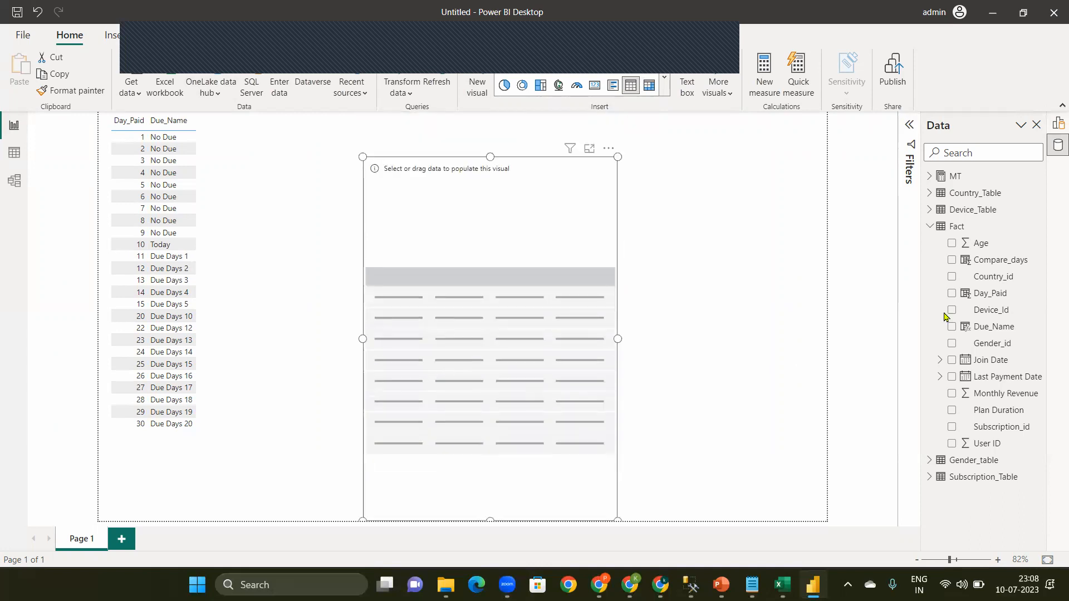
left_click(956, 446)
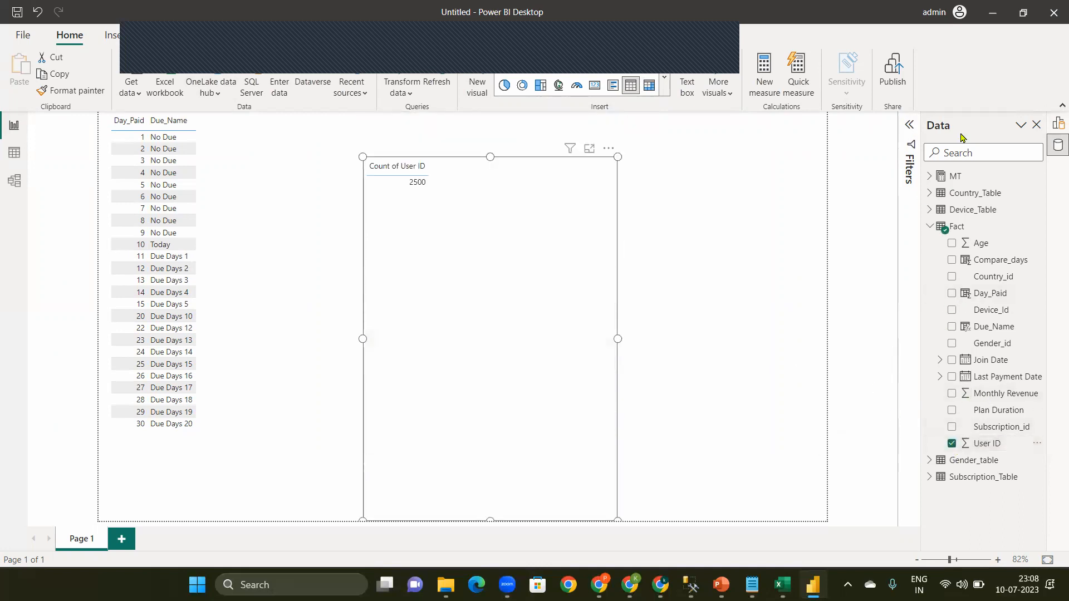
Step: Set the aggregation of User ID in the new table visual to Don't summarize
left_click(1058, 123)
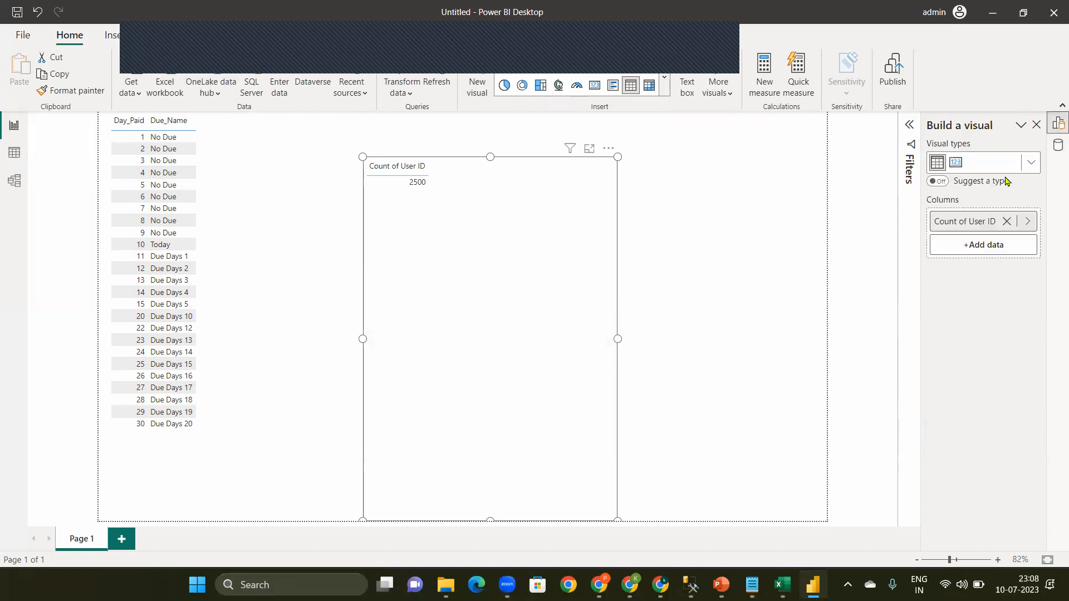
left_click(1027, 224)
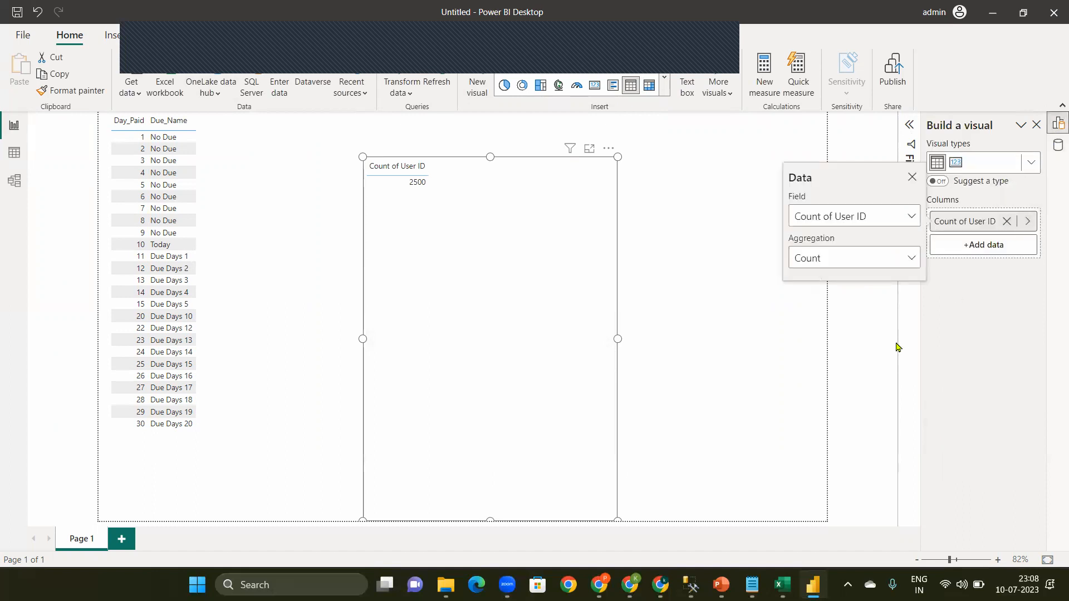
left_click(893, 261)
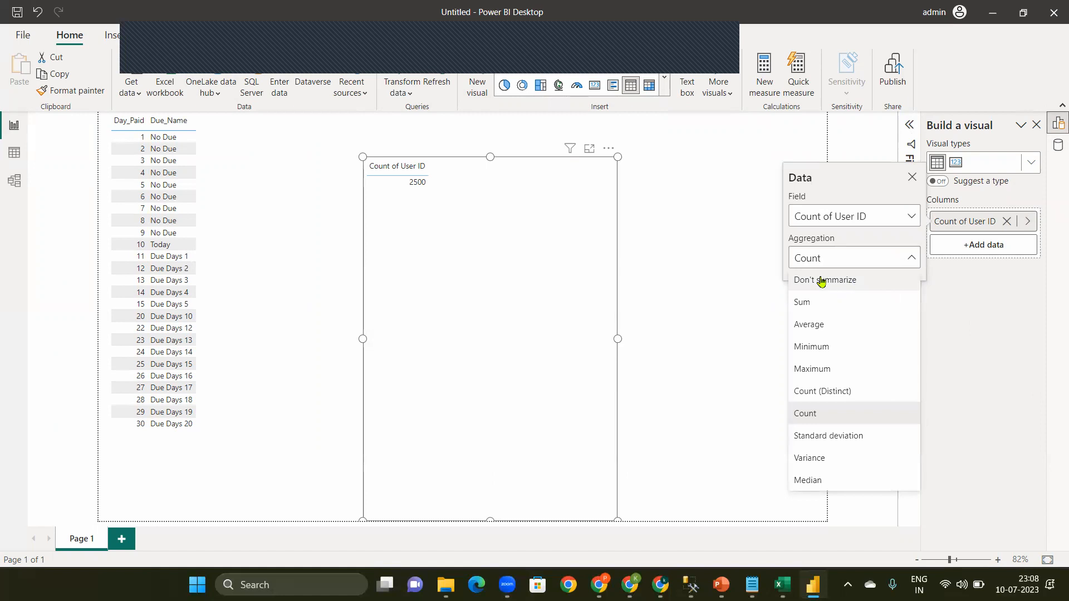
left_click(822, 281)
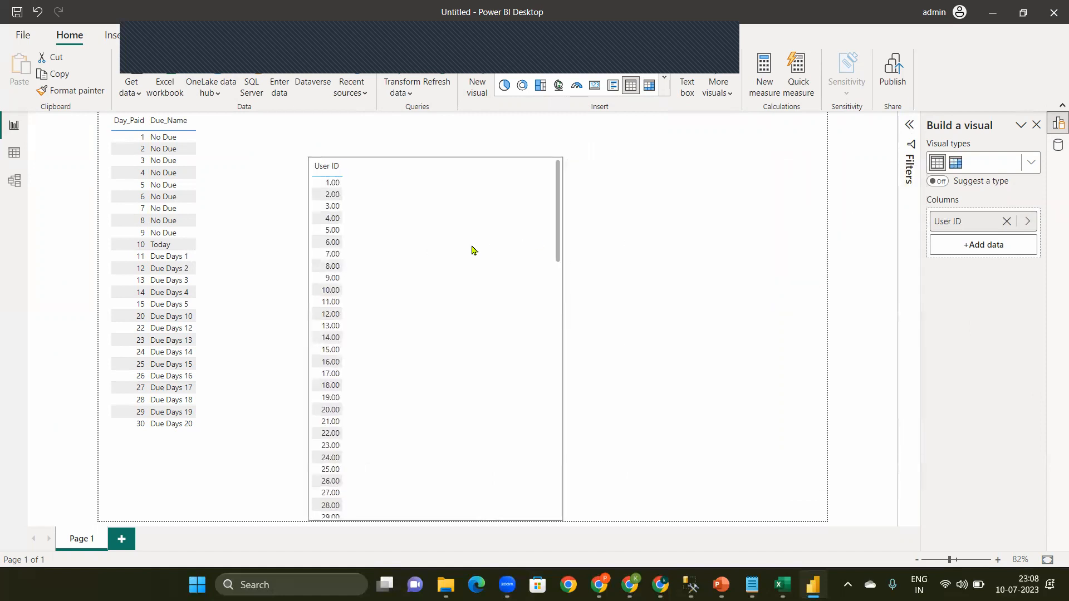
Step: Insert a slicer beside the User ID table and assign the Due_Name field to it
left_click(661, 249)
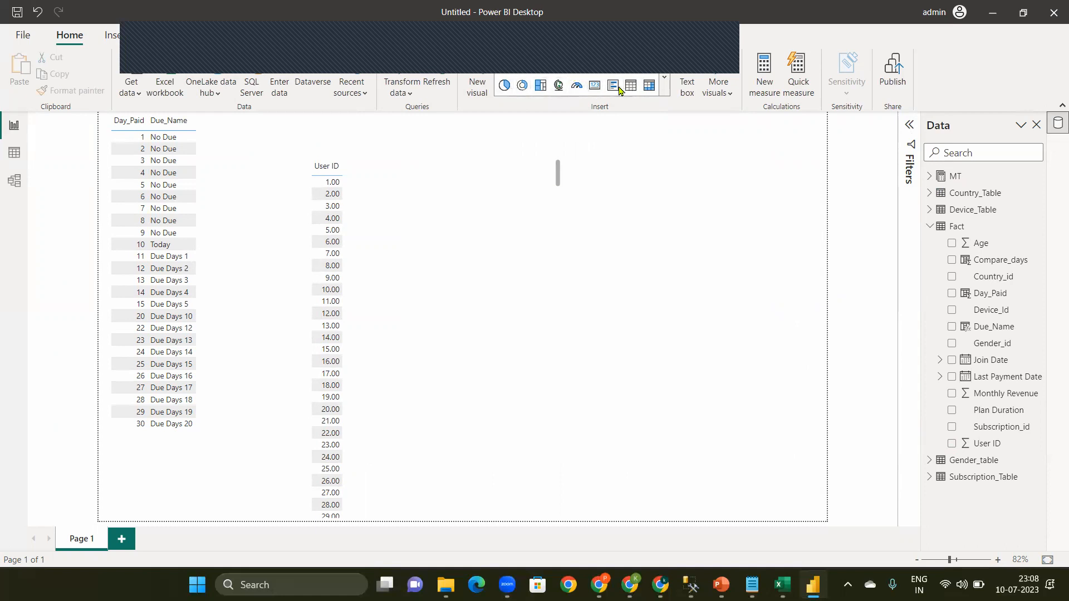
left_click(649, 83)
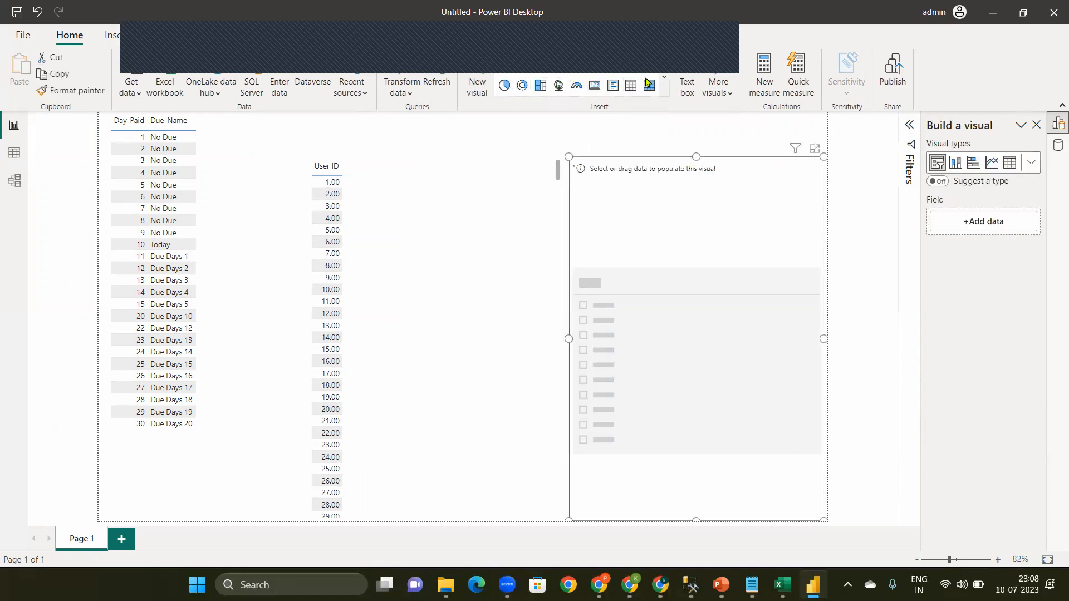
left_click(978, 222)
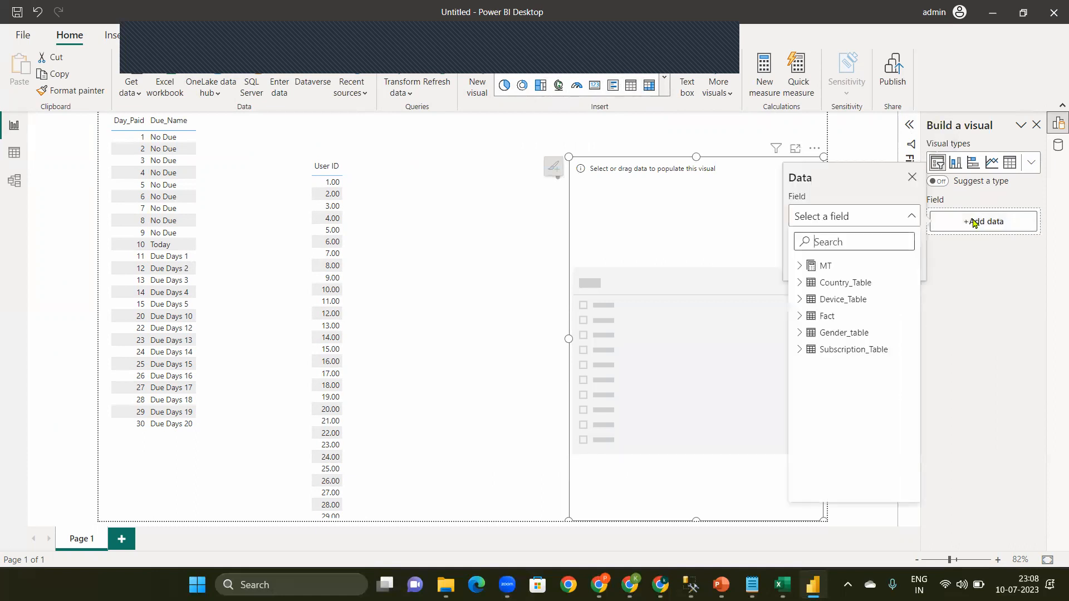
left_click(835, 243)
type("due")
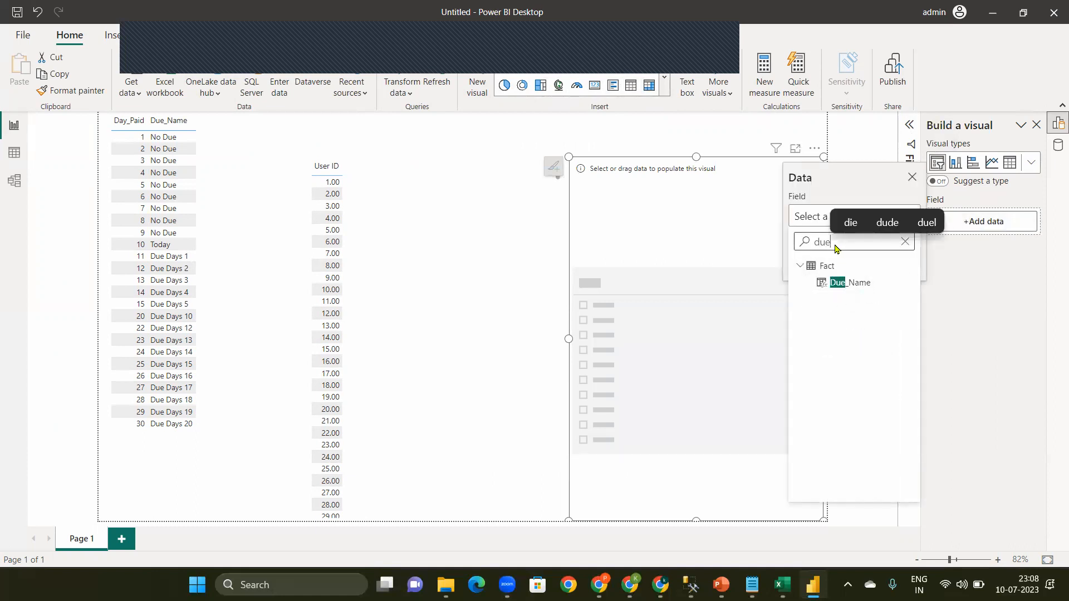
left_click(848, 283)
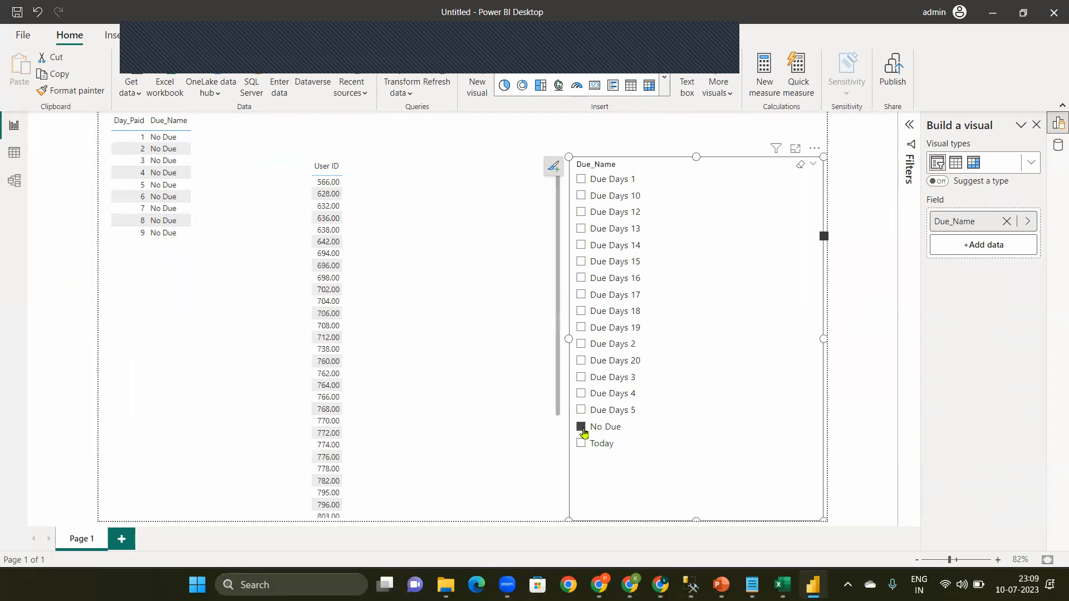
Step: Test the Due_Name slicer by filtering the tables to Today and to Due Days 1 with Due Days 10, and clear the selection
left_click(597, 433)
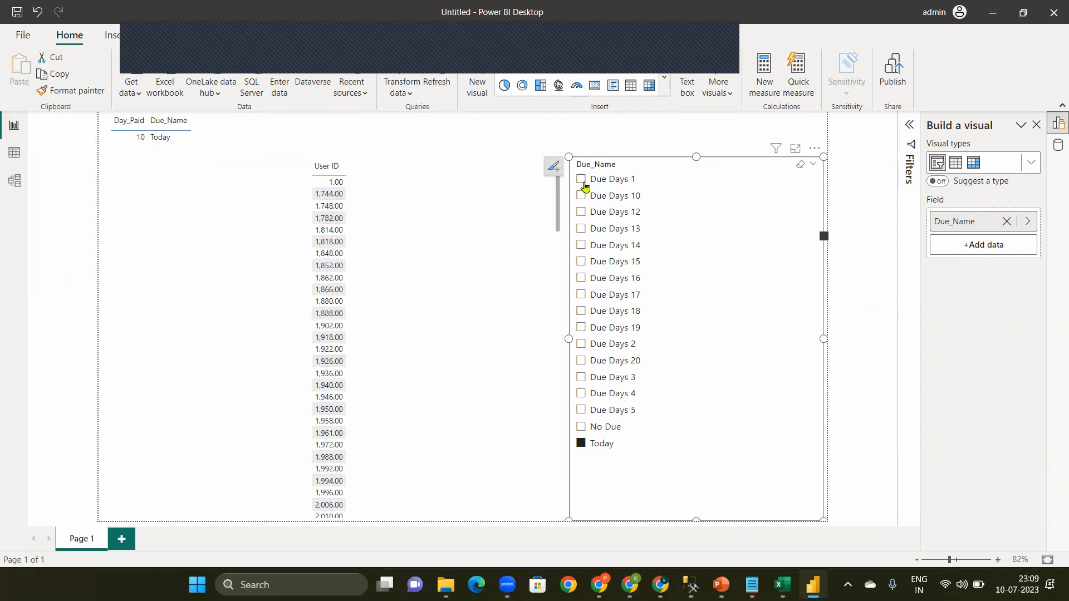
left_click(582, 181)
left_click(581, 196, "ctrl")
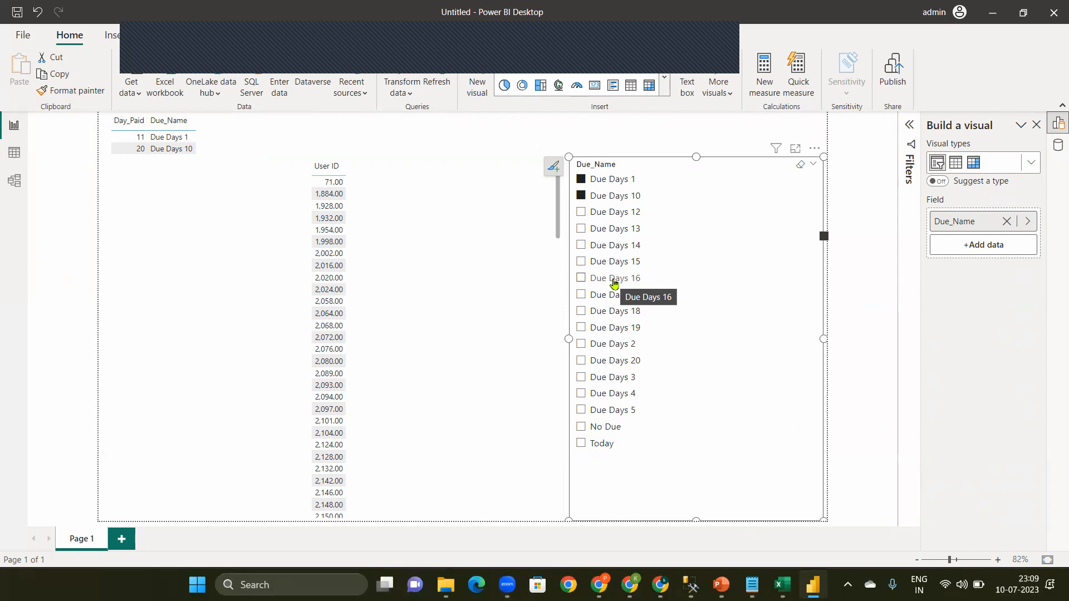
left_click(597, 195)
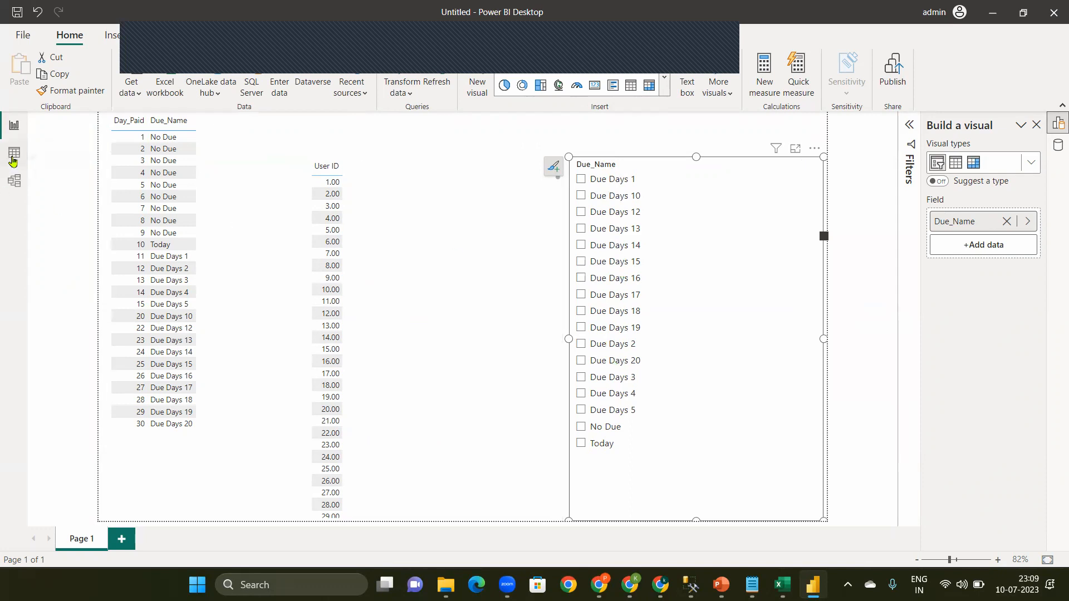
Step: Add a new calculated column to the Fact table in the data view and name it Due_Date_In_Number
left_click(14, 161)
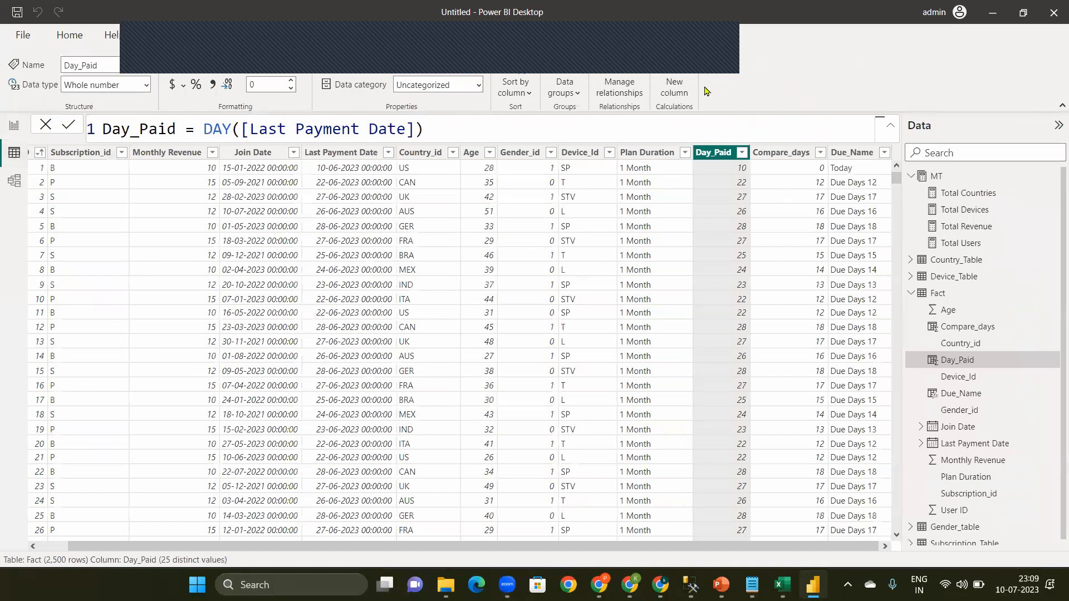
left_click(675, 87)
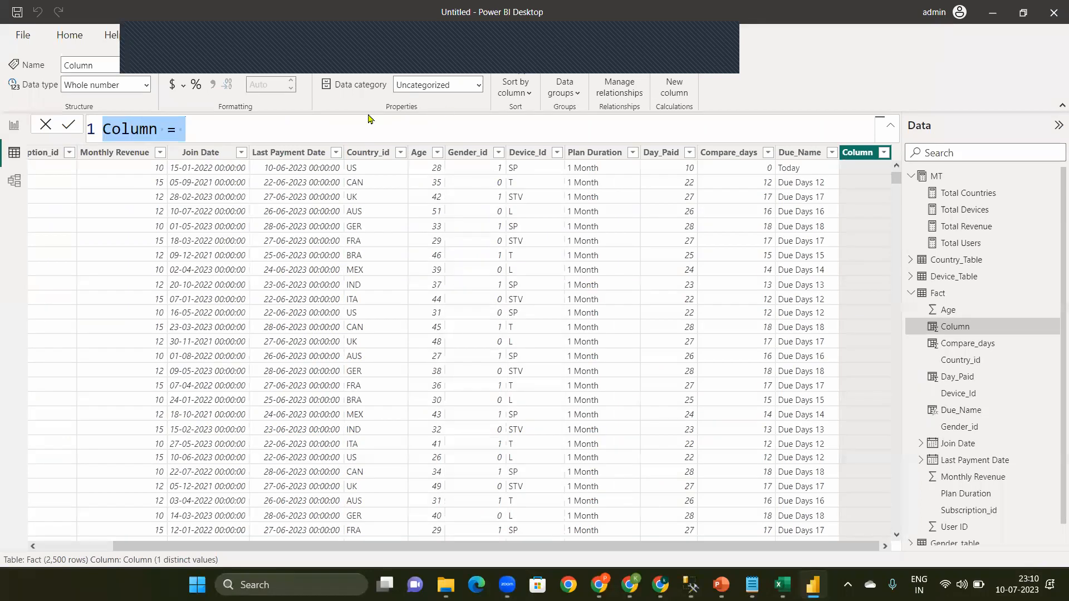
left_click(268, 135)
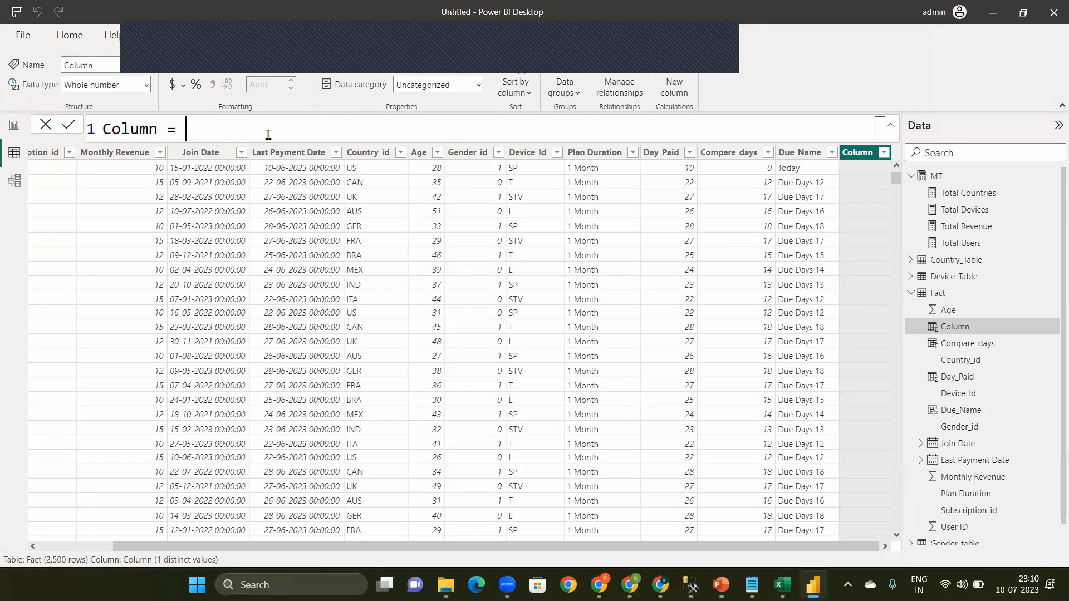
key("ctrl+a")
key("BackSpace")
type("Due_Date")
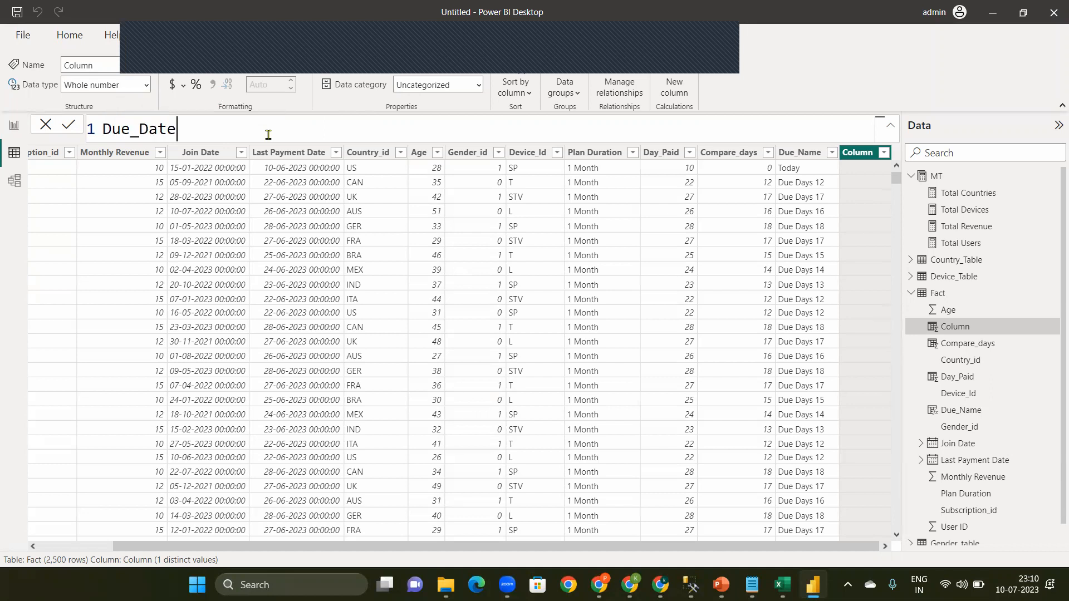
type("_In")
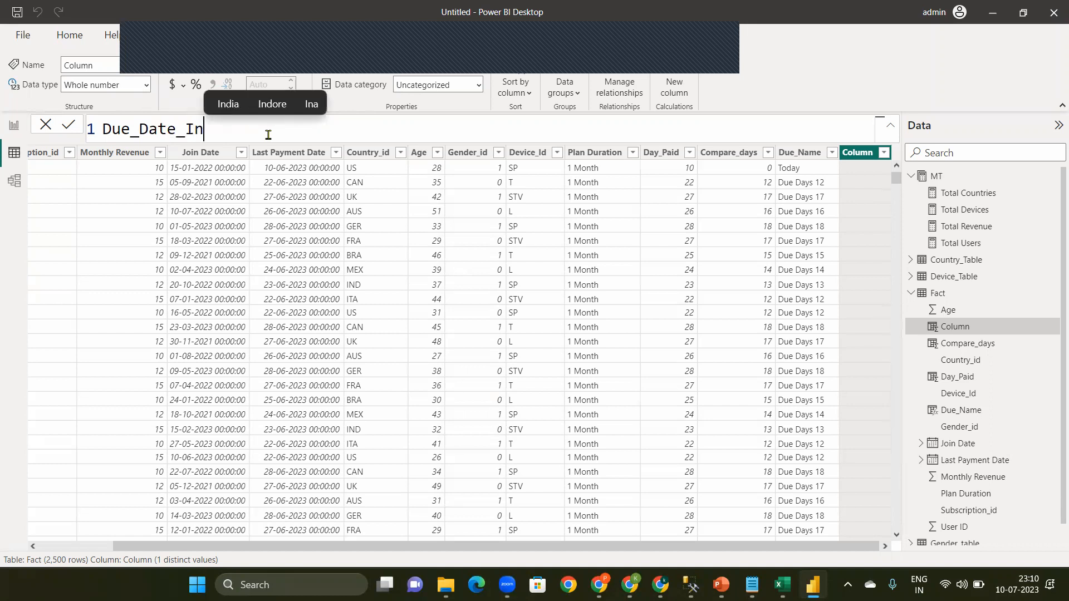
type("_NUmber")
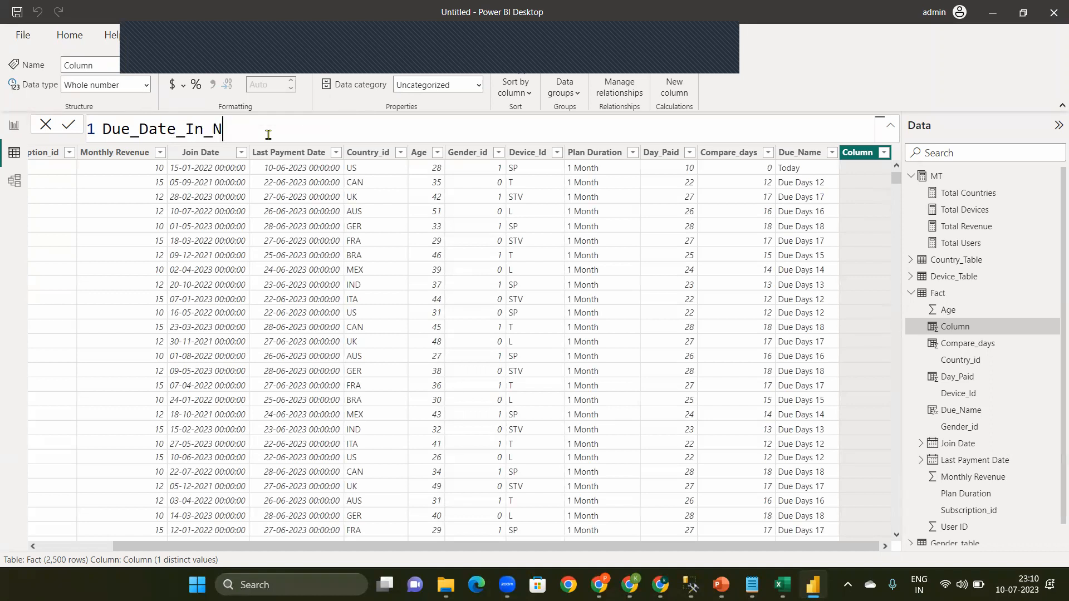
left_click(233, 128)
key("BackSpace")
type("u")
Step: Start the Due_Date_In_Number formula with an IF function testing whether [Compare_days]<0
left_click(327, 133)
type("= IF(")
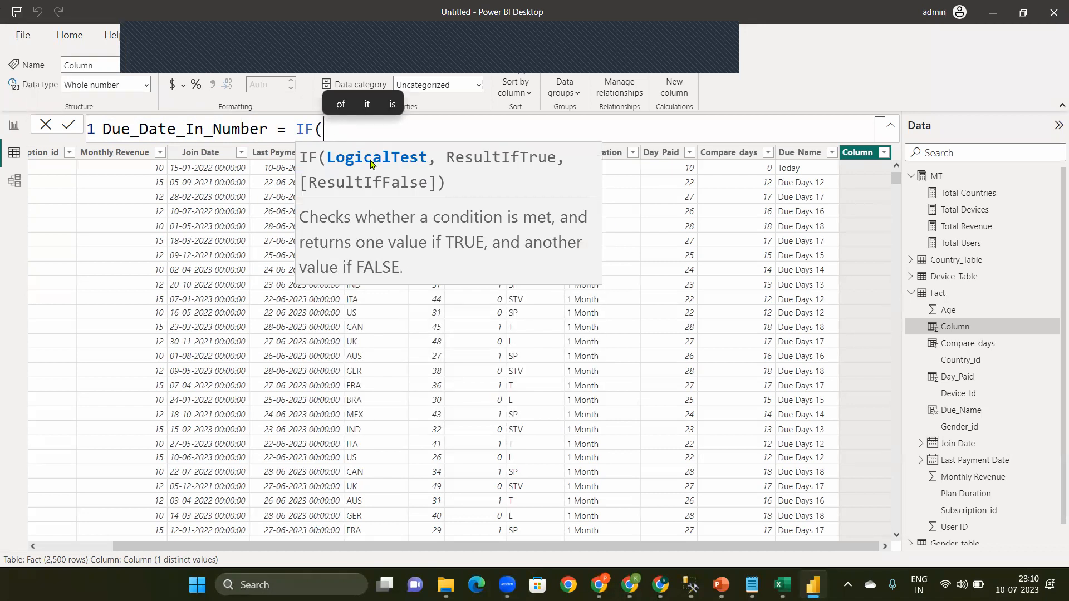
type("[")
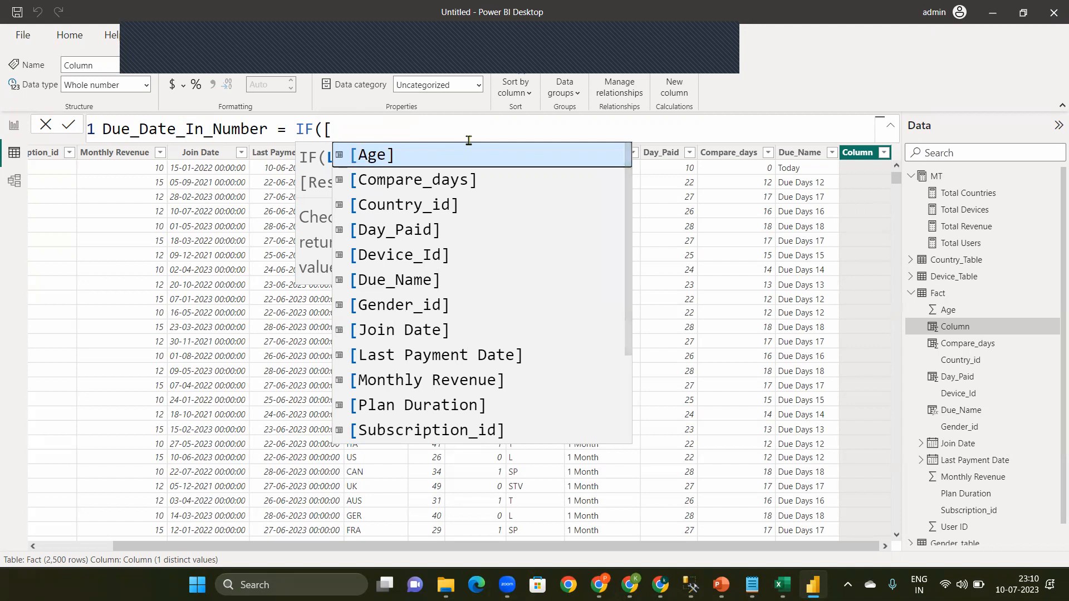
type("c")
key("Tab")
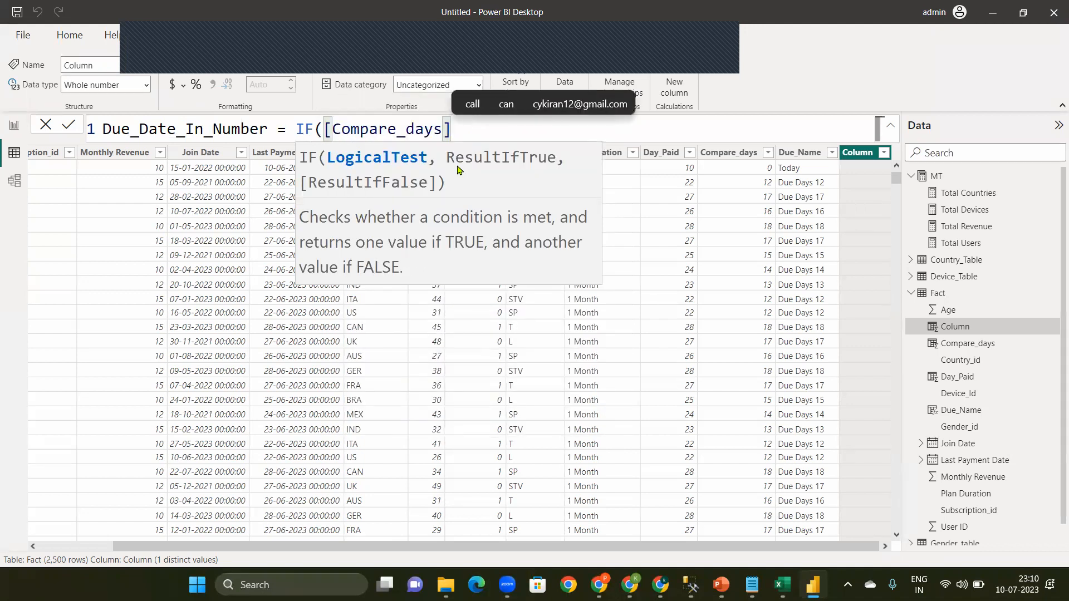
type("<0,")
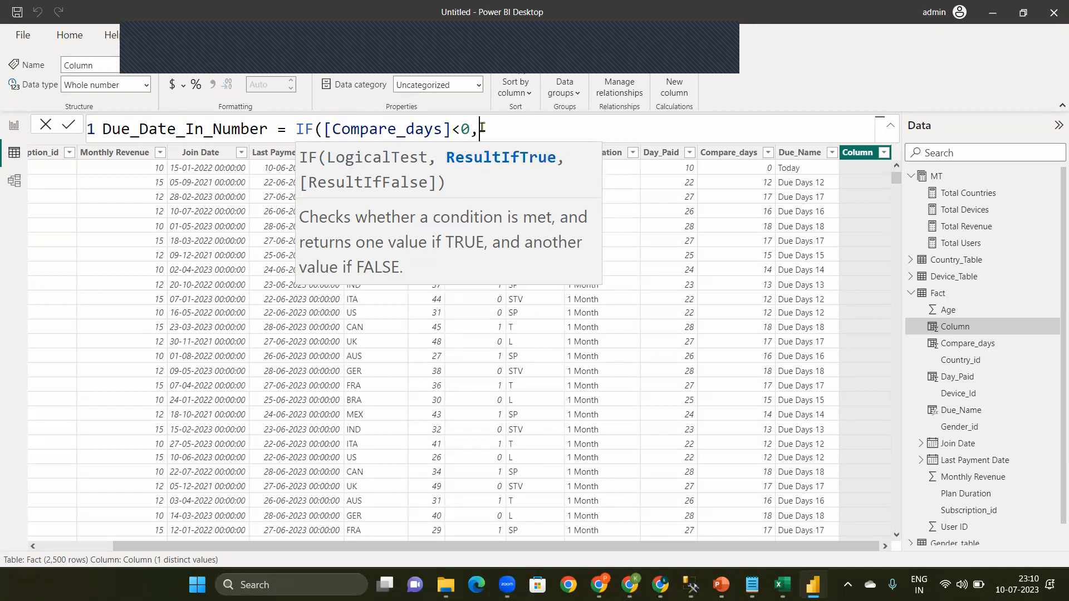
type("Bal")
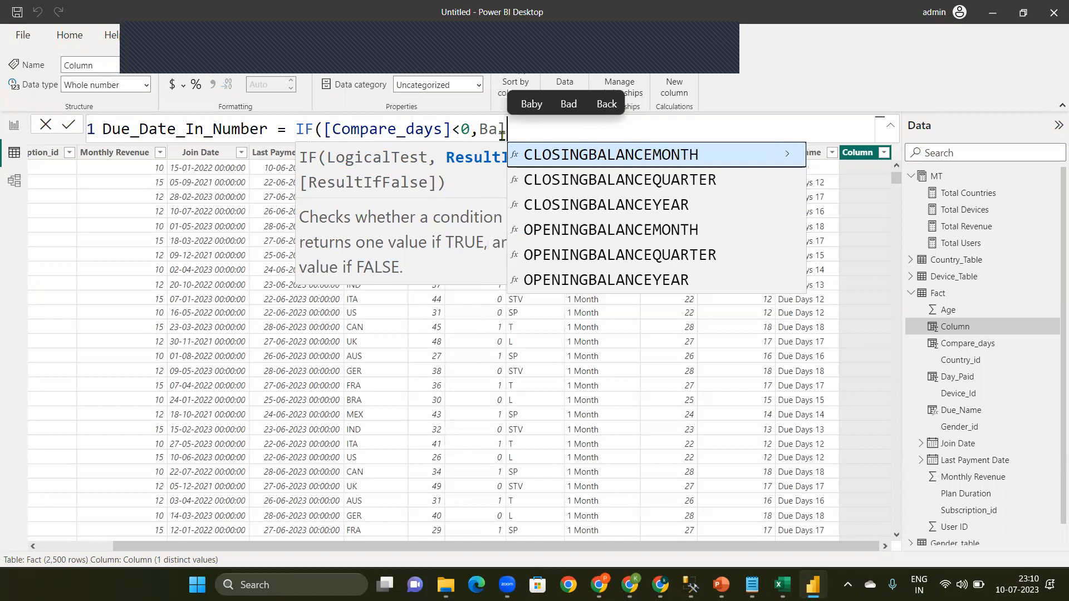
Step: Complete the IF formula with BLANK() as the true result and [Compare_days] as the false result, and commit it
key("BackSpace")
key("BackSpace")
type("lab")
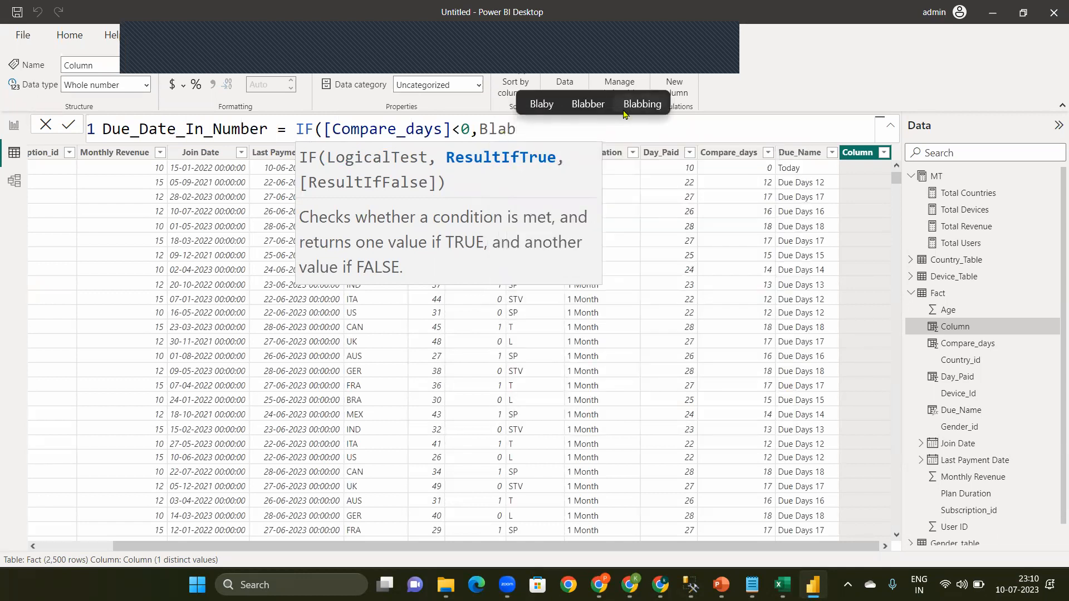
key("BackSpace")
key("BackSpace")
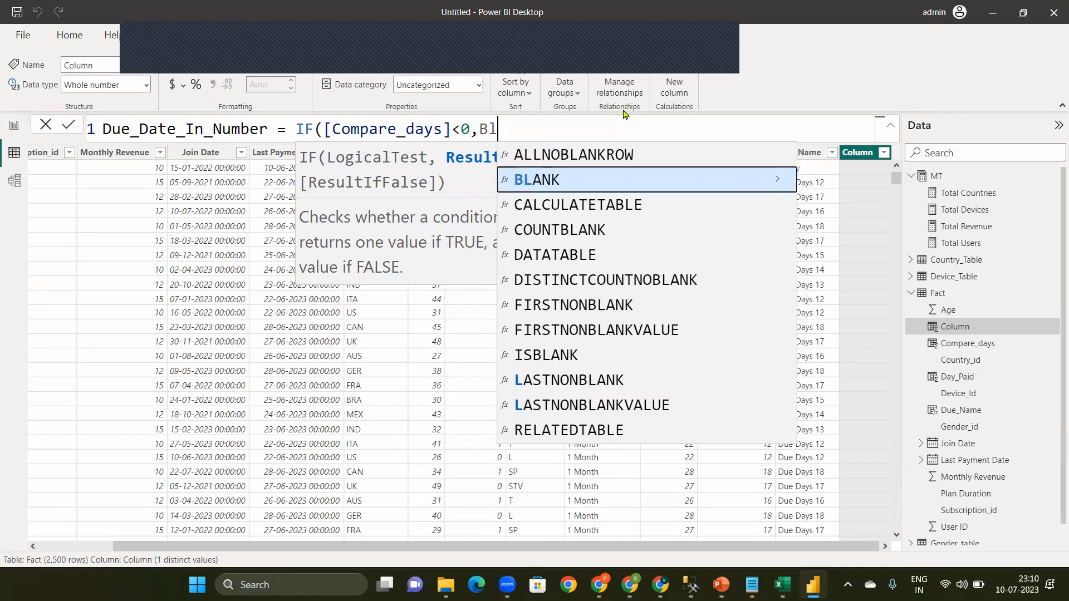
key("Tab")
type(",")
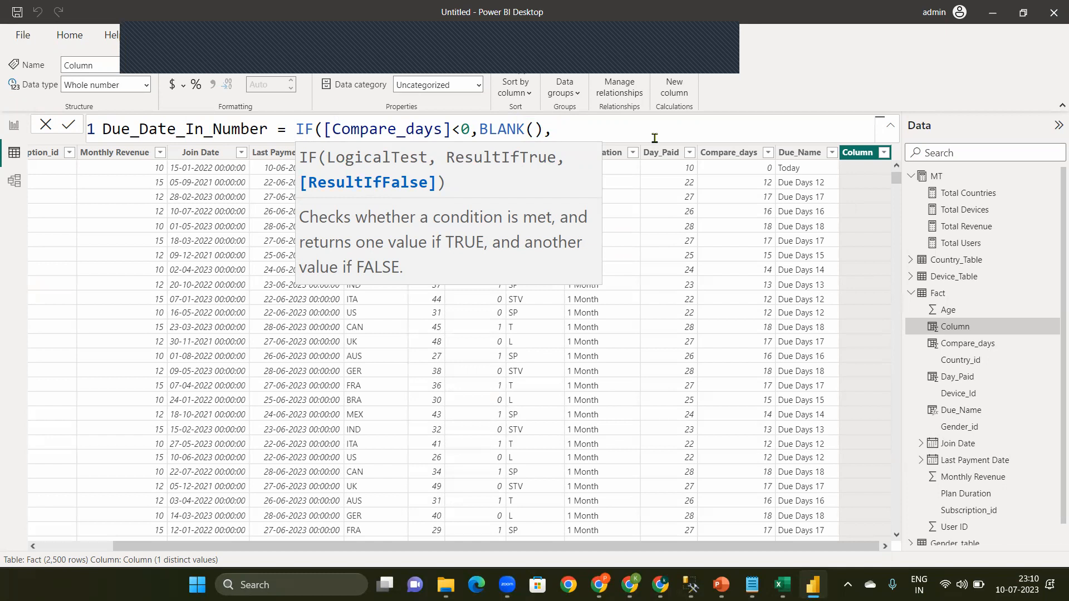
type("[c")
key("Tab")
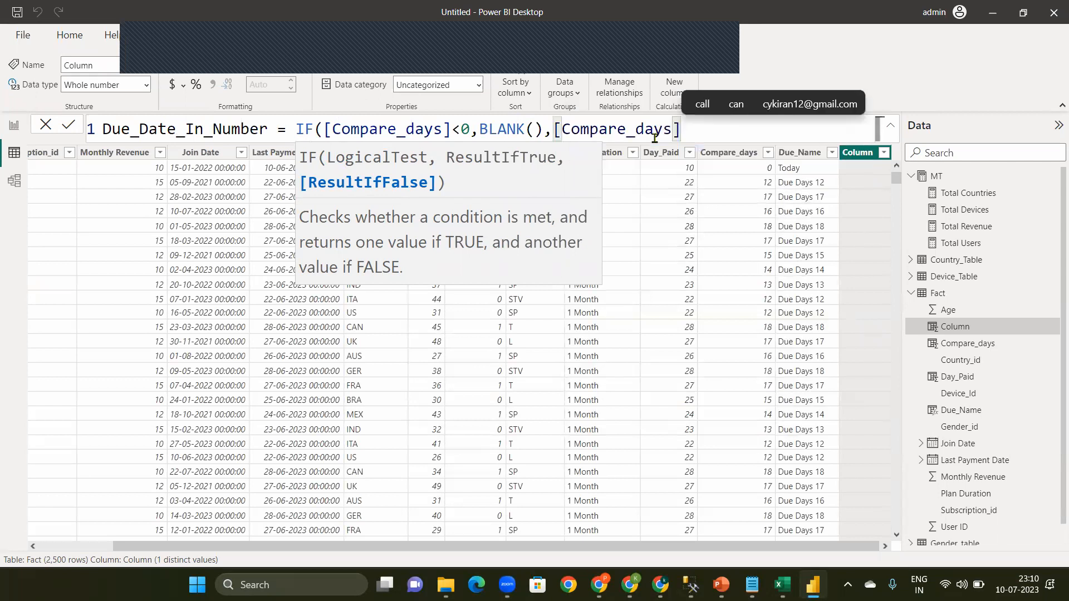
type(")")
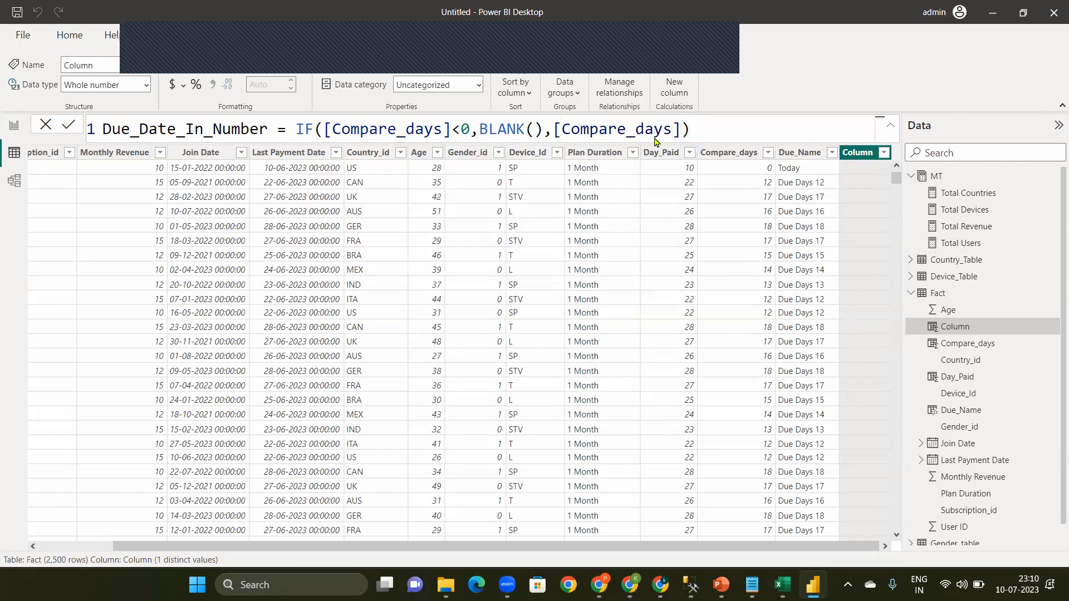
key("Return")
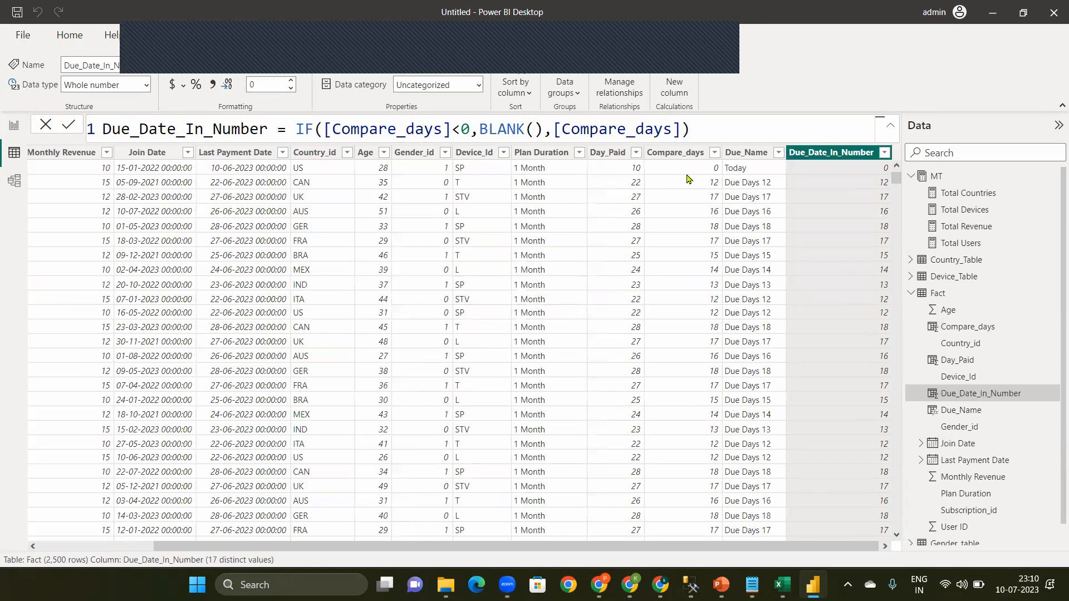
Step: Filter the Fact table's Day_Paid column to days 9, 10 and 11 and check the Compare_days, Due_Name and Due_Date_In_Number values
left_click(636, 154)
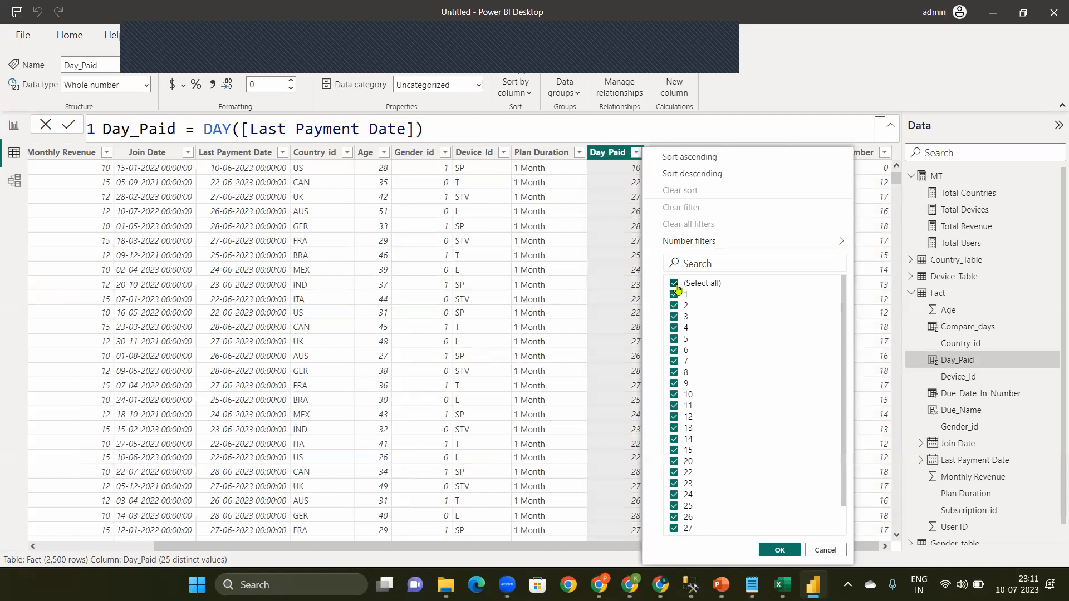
left_click(675, 283)
left_click(675, 383)
left_click(674, 395)
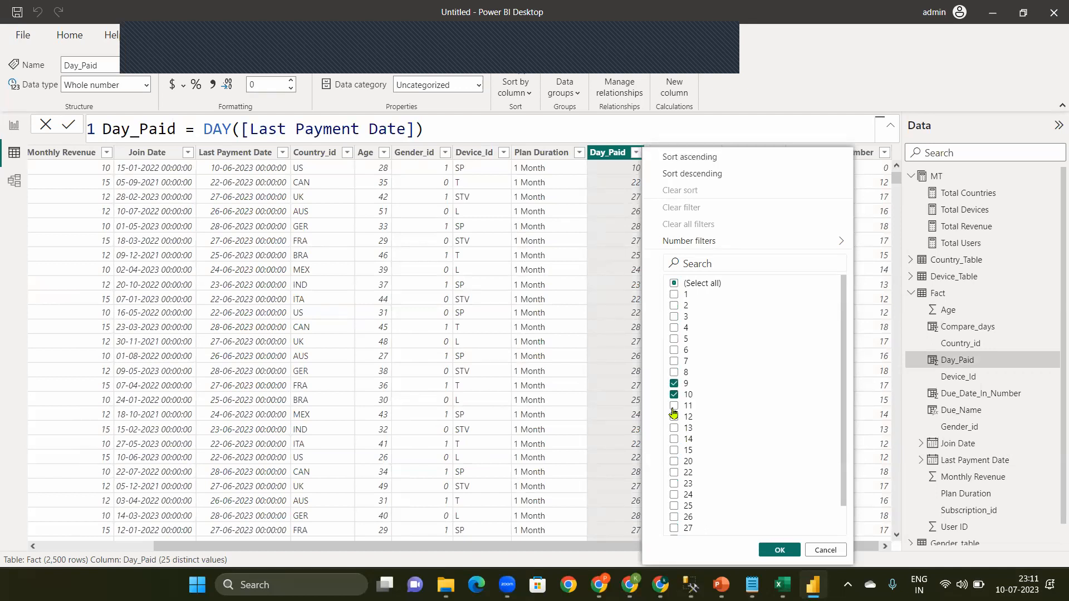
left_click(780, 550)
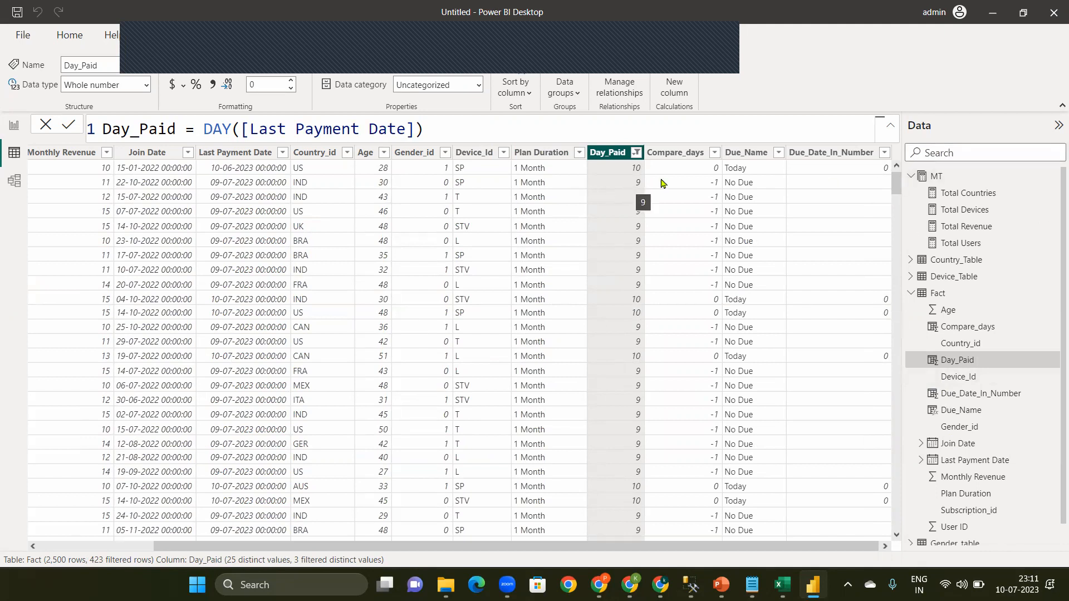
left_click_drag(895, 184, 896, 312)
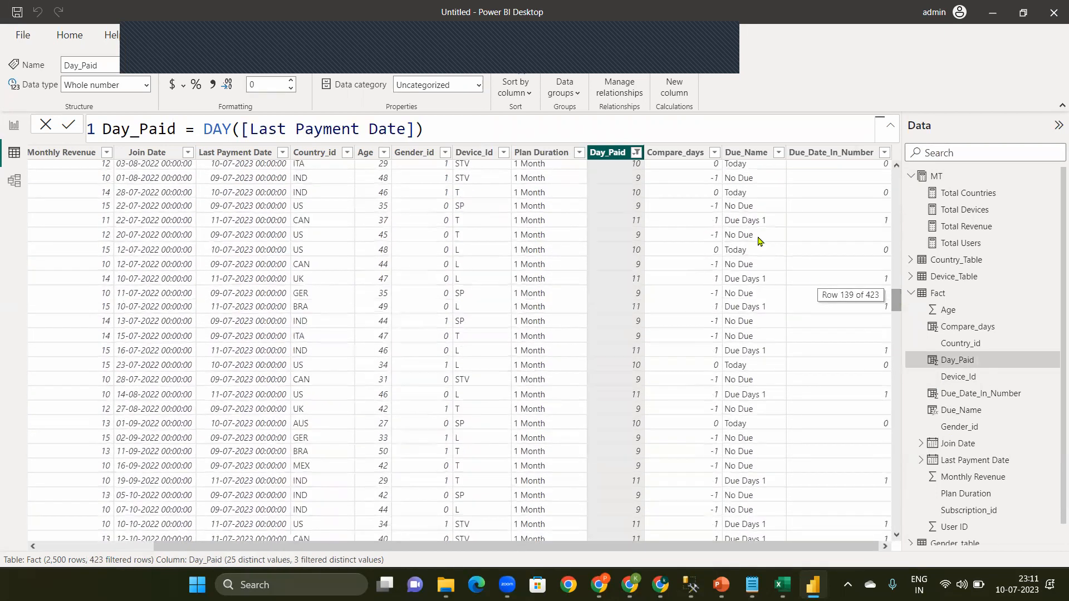
Step: Set the Due_Name column to sort by Due_Date_In_Number
left_click(754, 154)
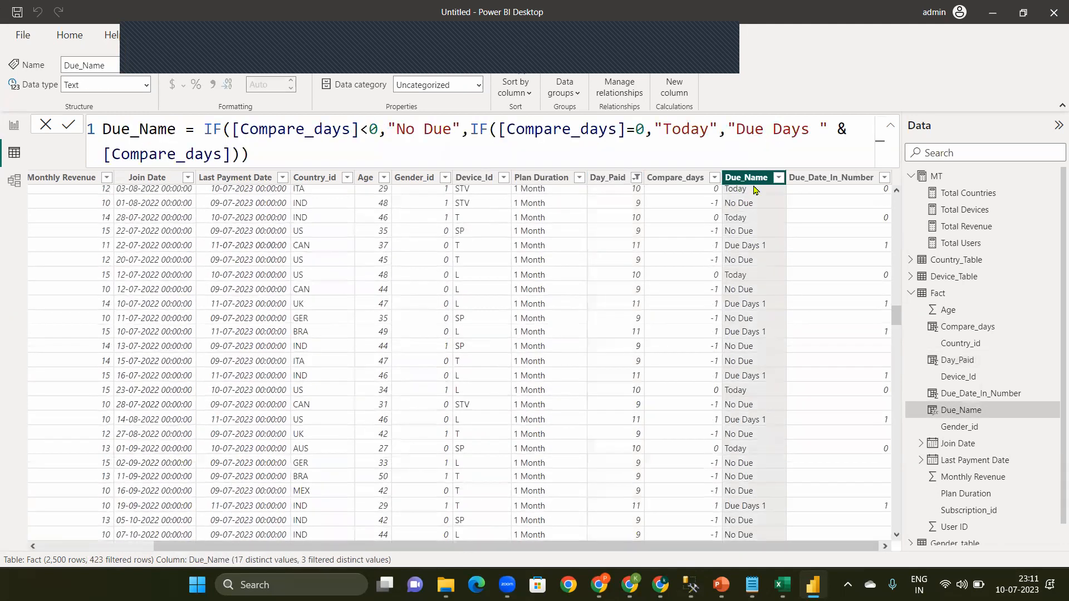
left_click(516, 96)
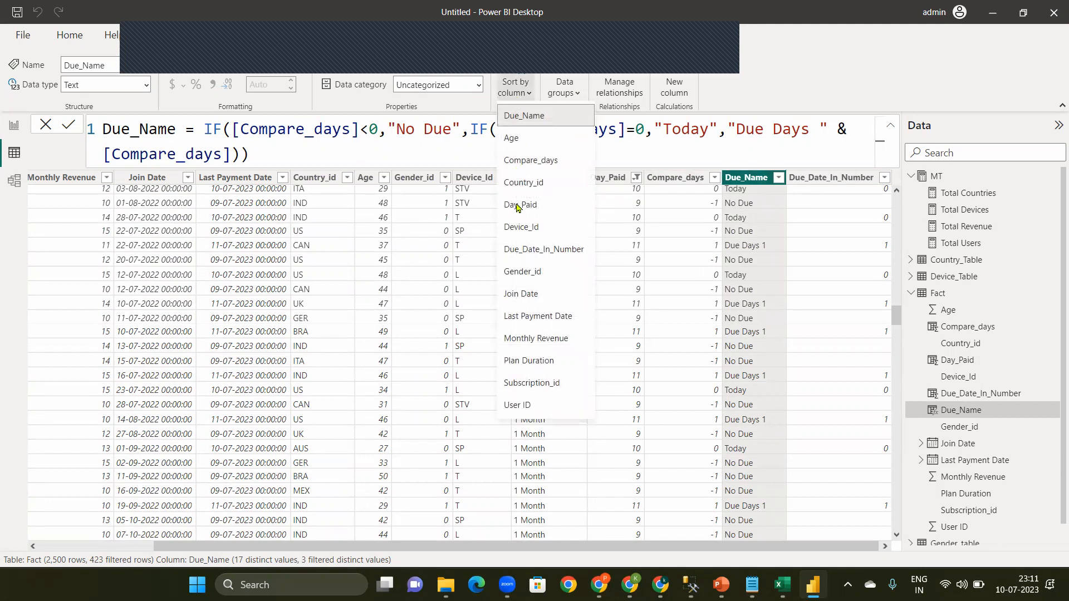
left_click(534, 252)
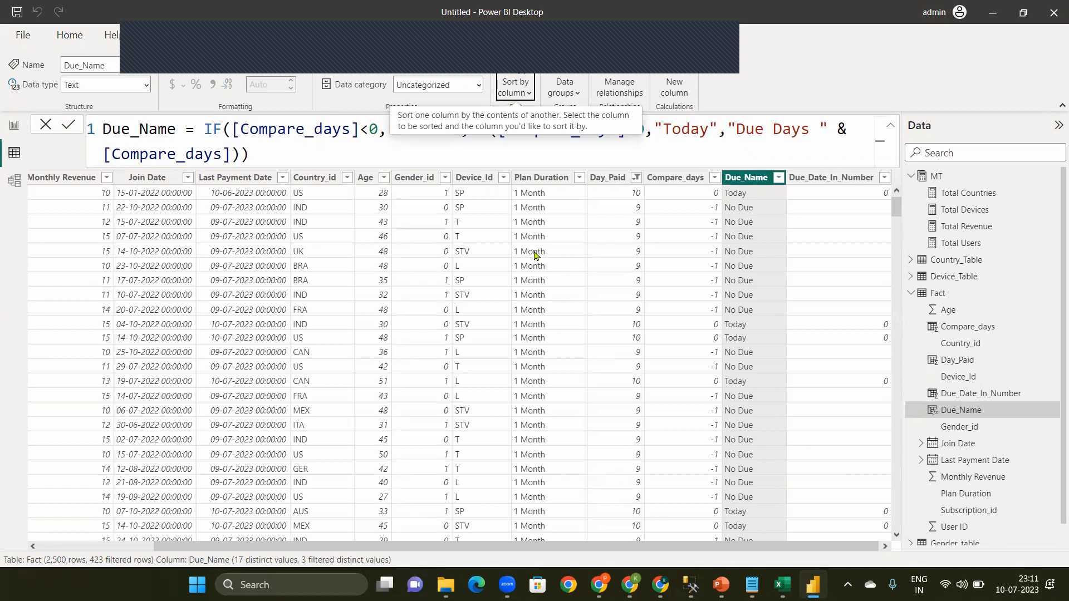
Step: In the report view, test the Due_Name slicer by choosing No Due, Today and Due Days 1 through 4 in turn, and clear the selection
left_click(10, 123)
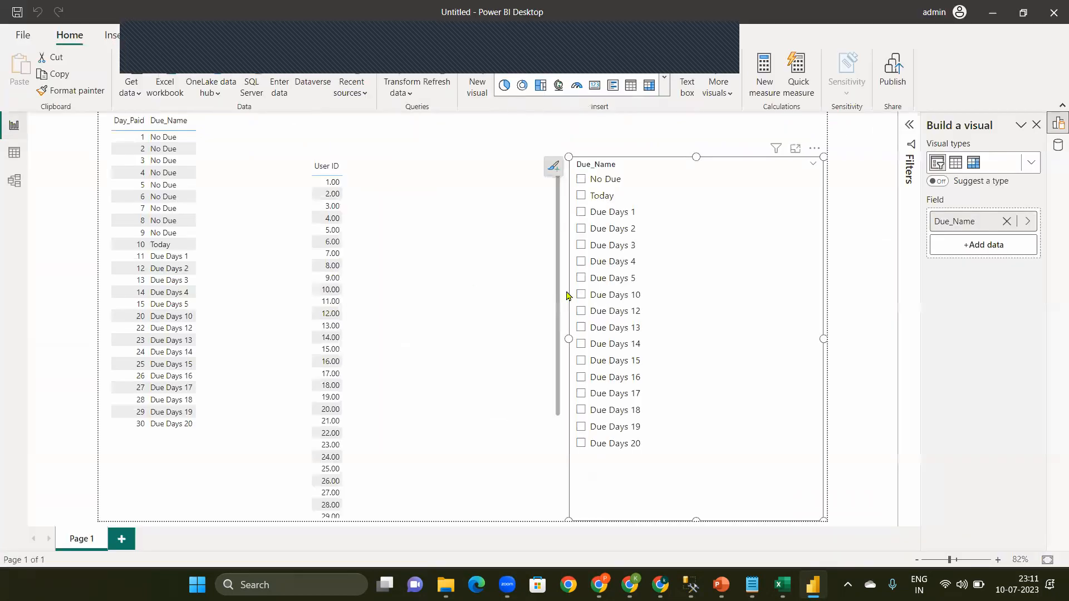
left_click(604, 181)
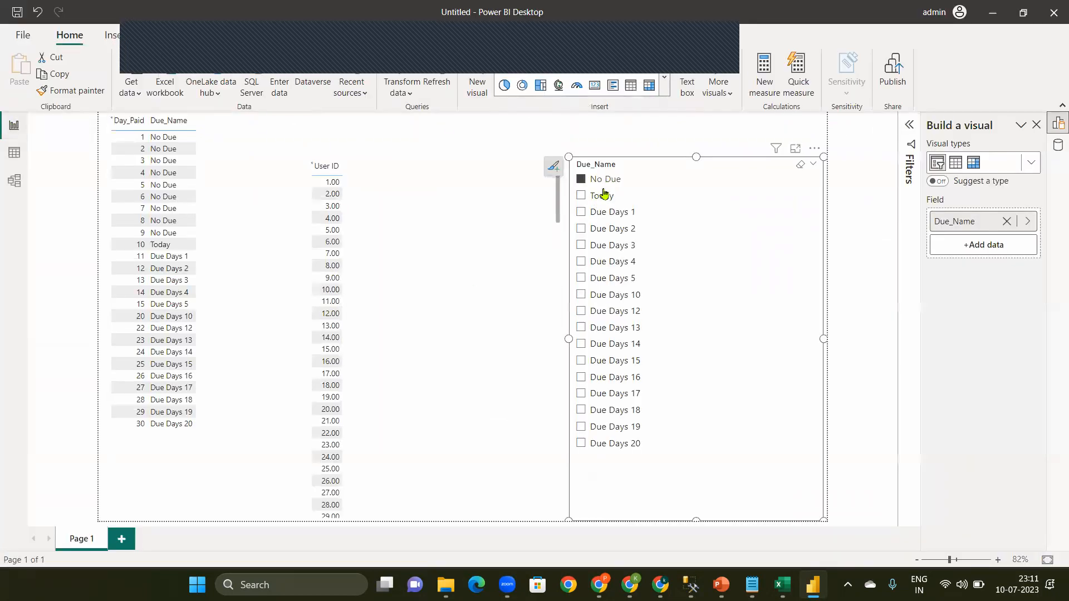
left_click(605, 197)
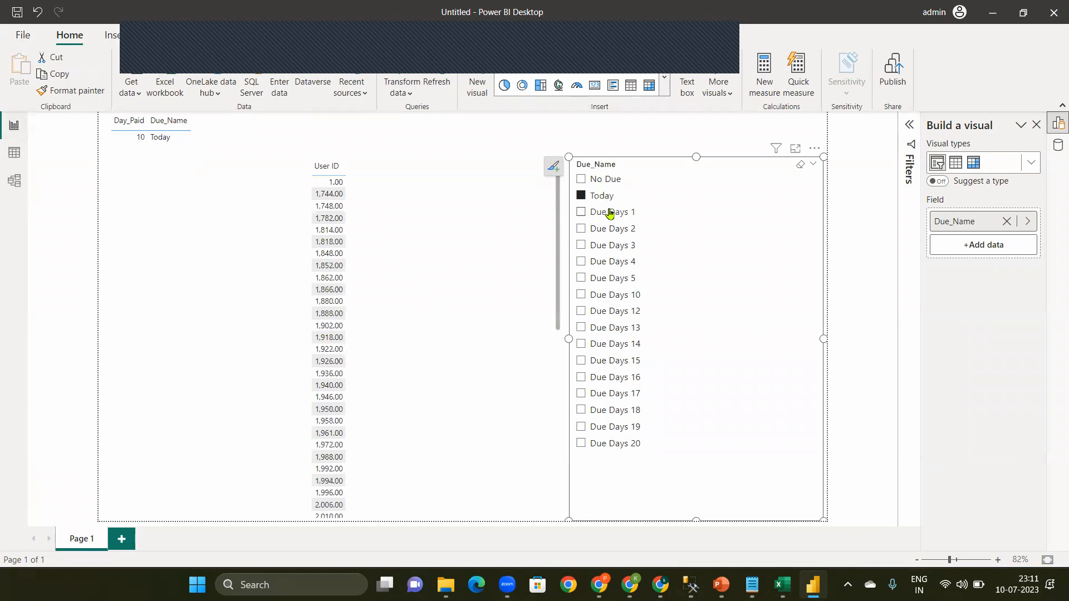
left_click(609, 211)
left_click(611, 228)
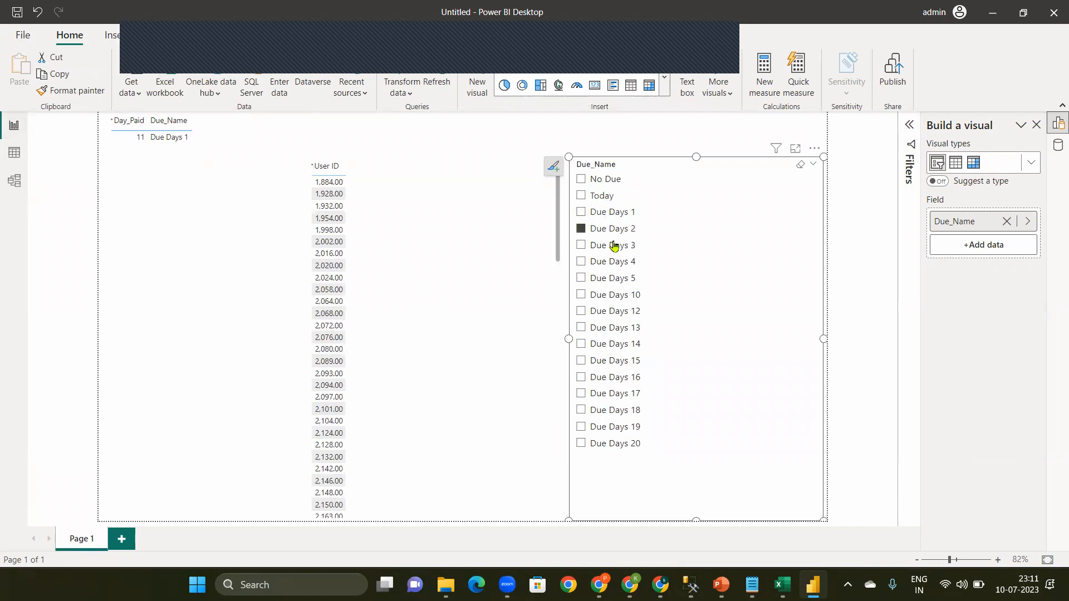
left_click(601, 245)
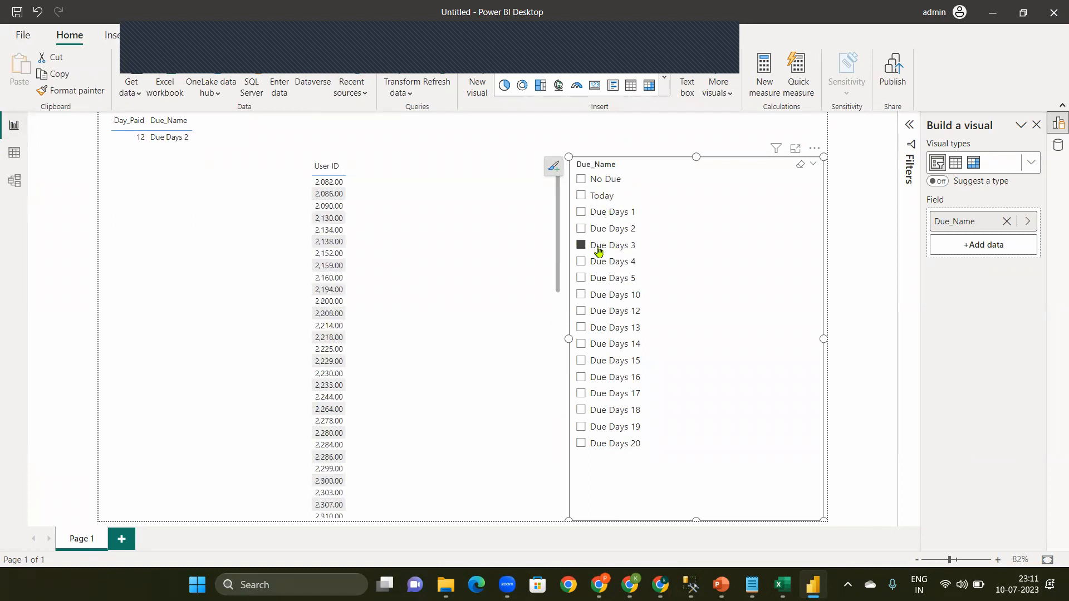
left_click(619, 271)
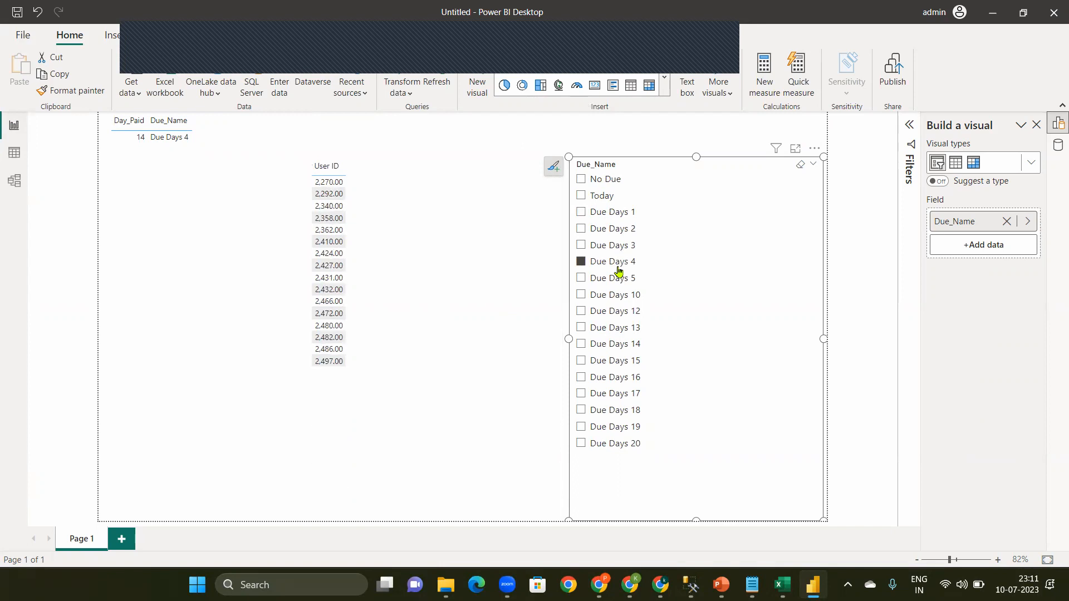
left_click(619, 272)
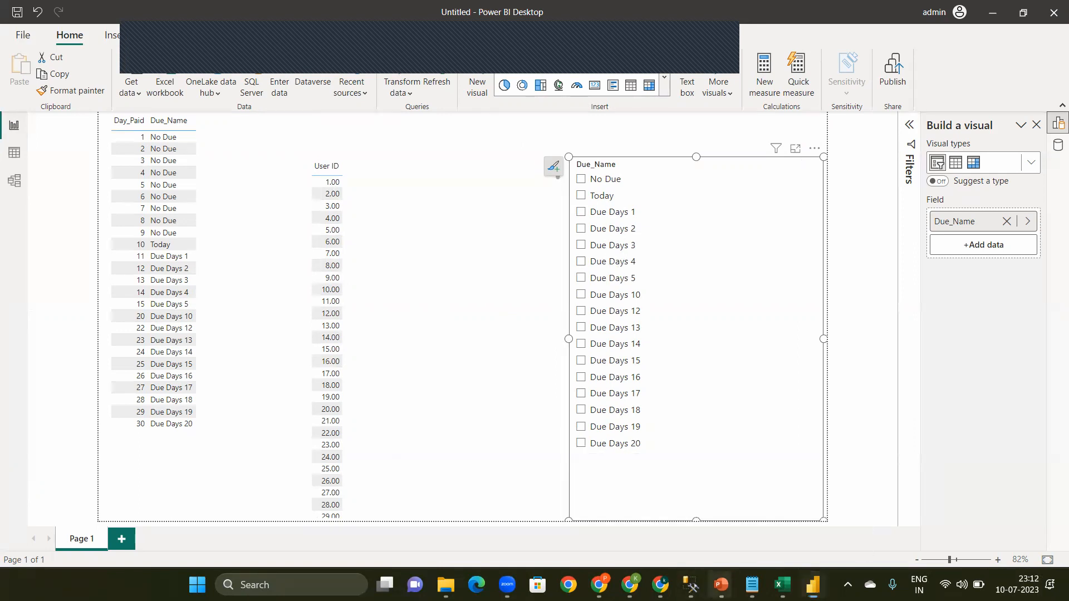
Step: Switch to the Aha Userbase Data workbook in Excel and examine the AHA OTT home dashboard mock-up on the Task_1 sheet
mouse_move(722, 585)
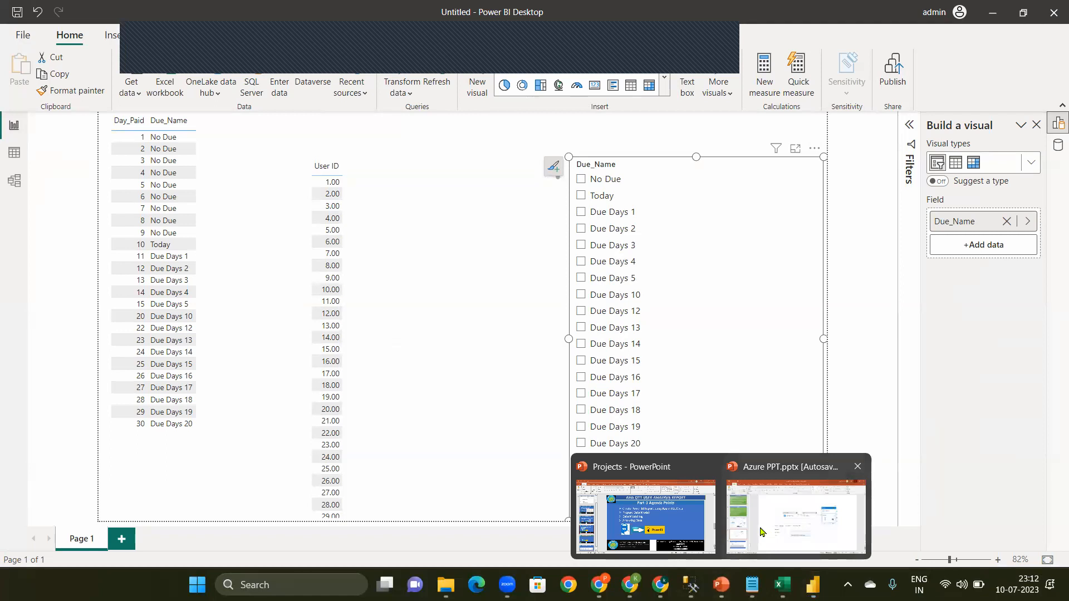
left_click(646, 524)
left_click(782, 584)
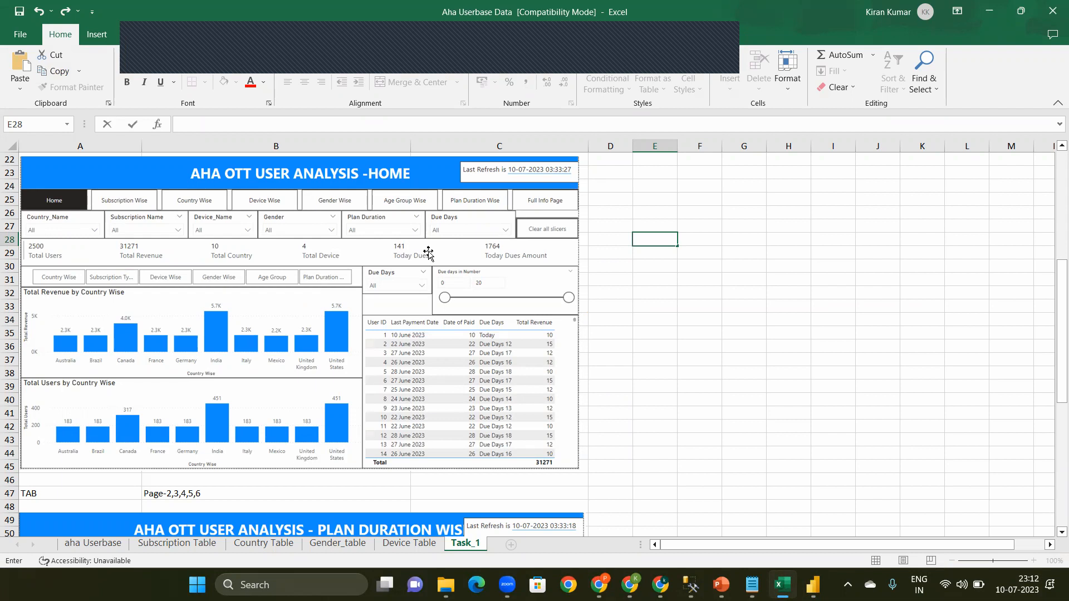
Step: Switch back to Power BI Desktop and add a new measure named Today Due Users to the MT table in the data view
left_click(815, 585)
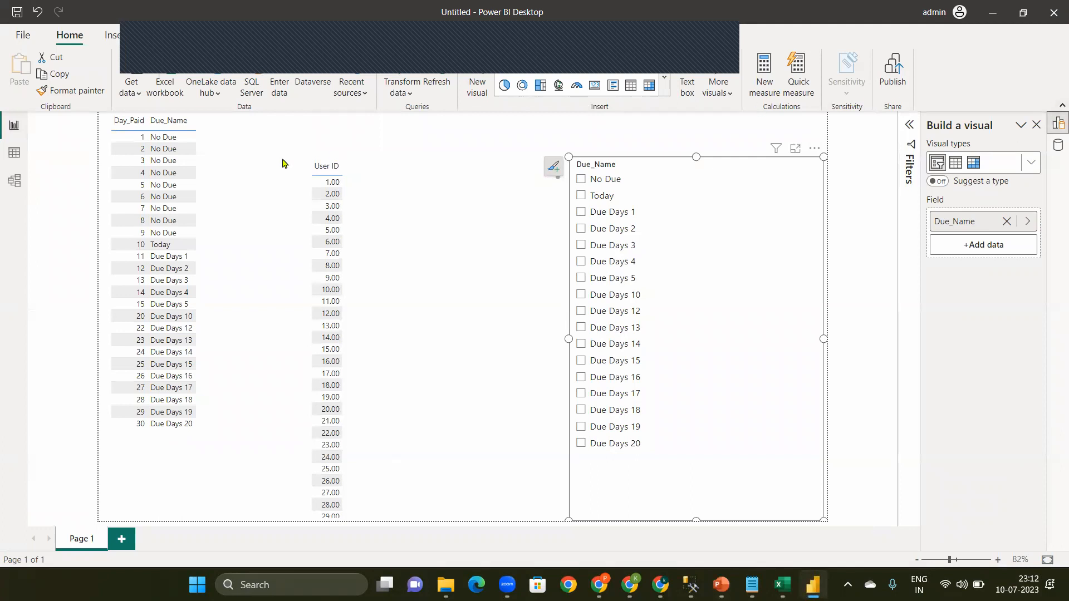
left_click(15, 153)
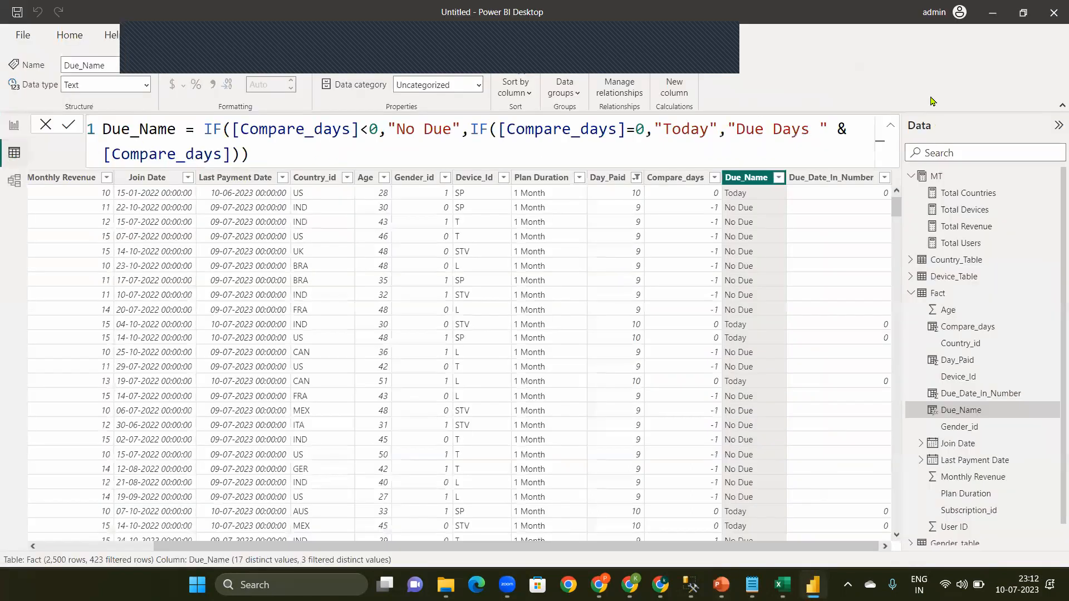
left_click(1055, 177)
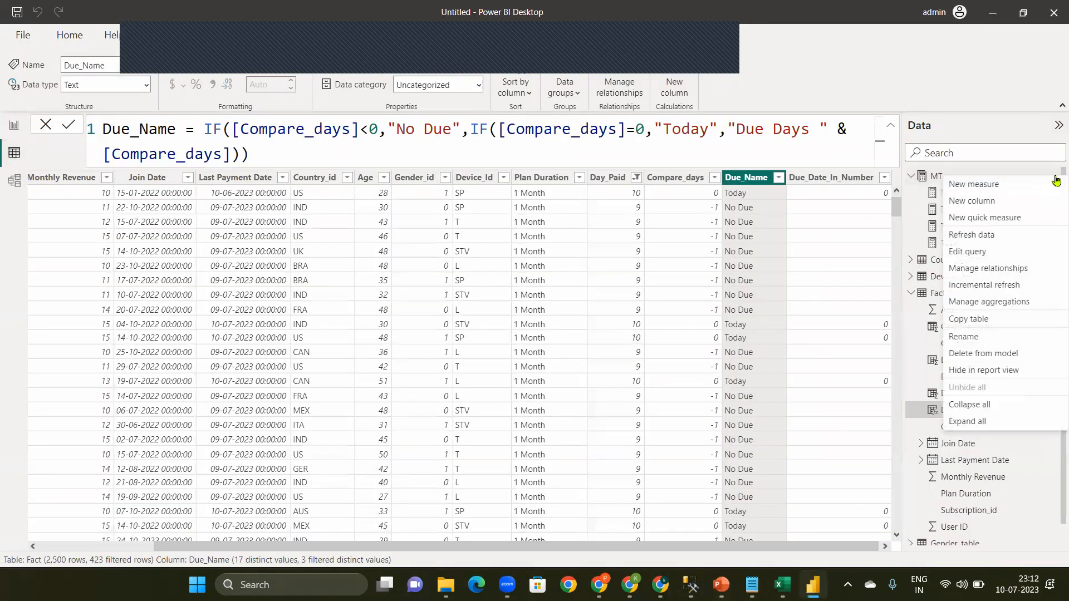
left_click(981, 190)
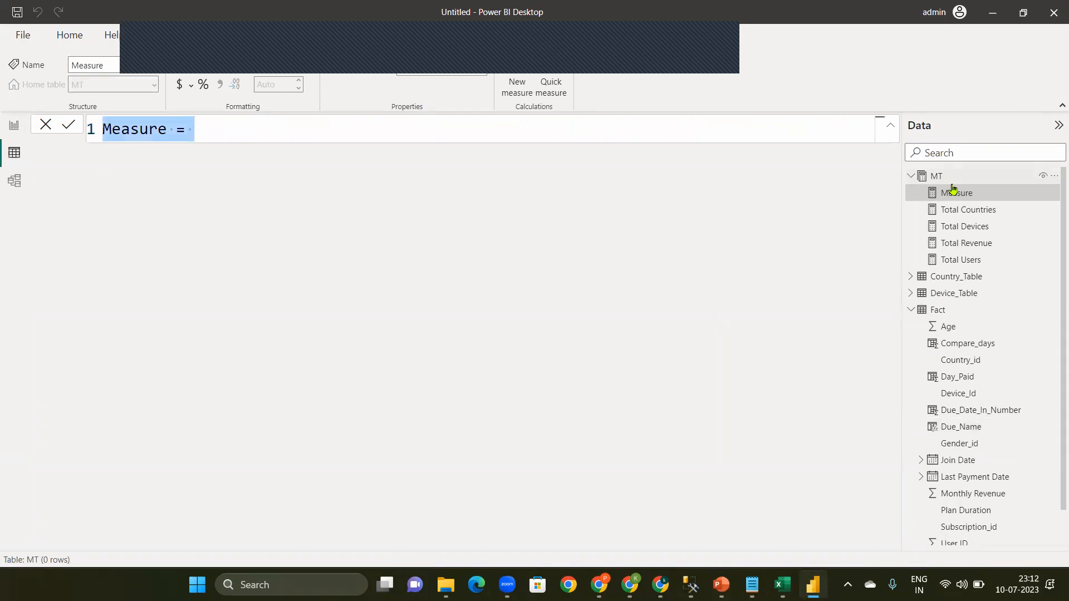
type("Today ")
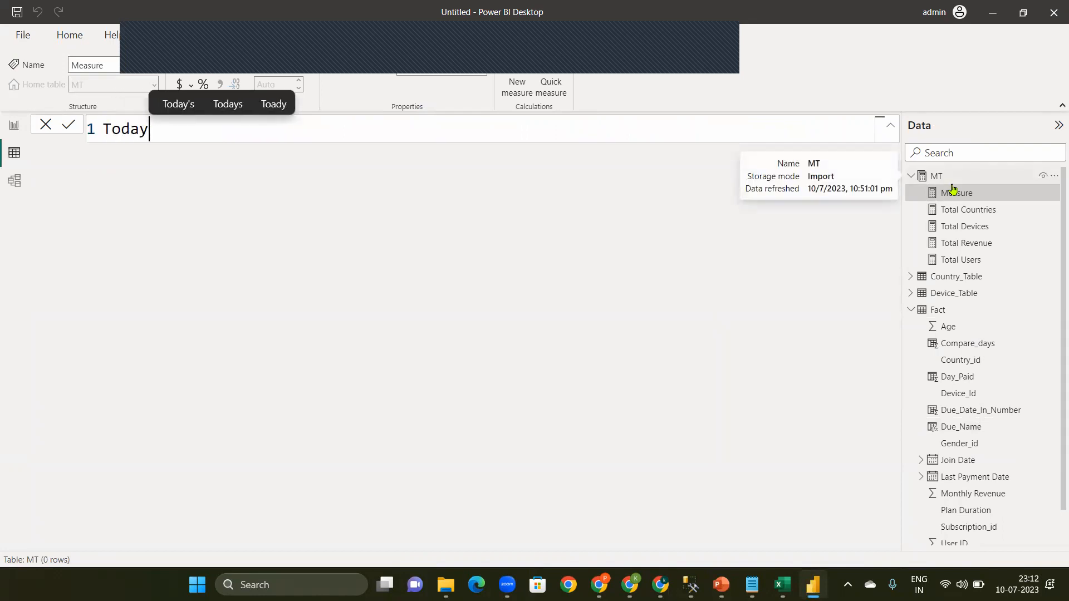
type("Due ")
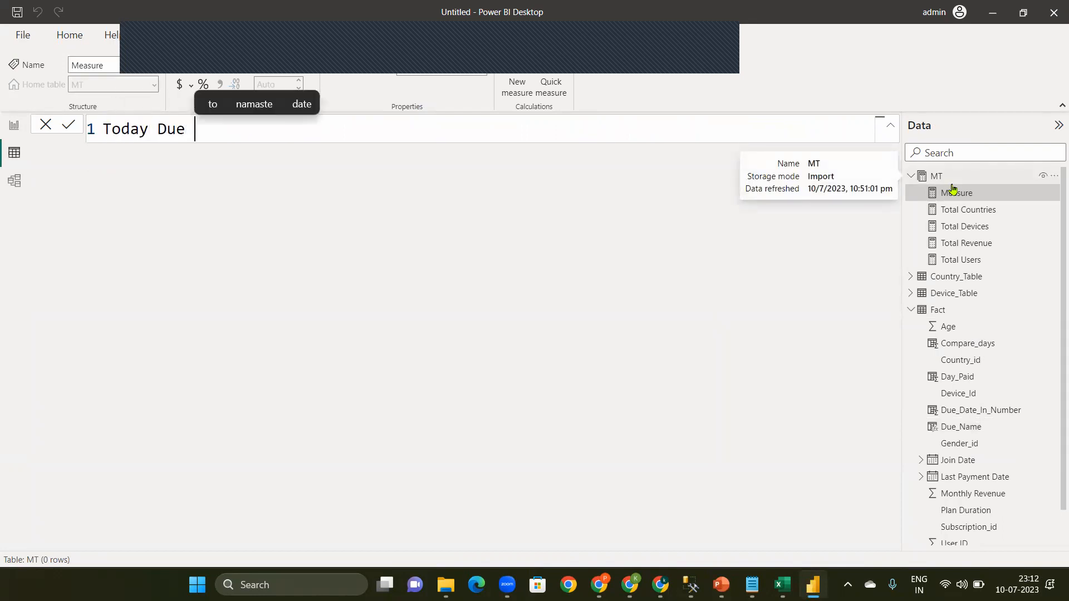
type("Users =")
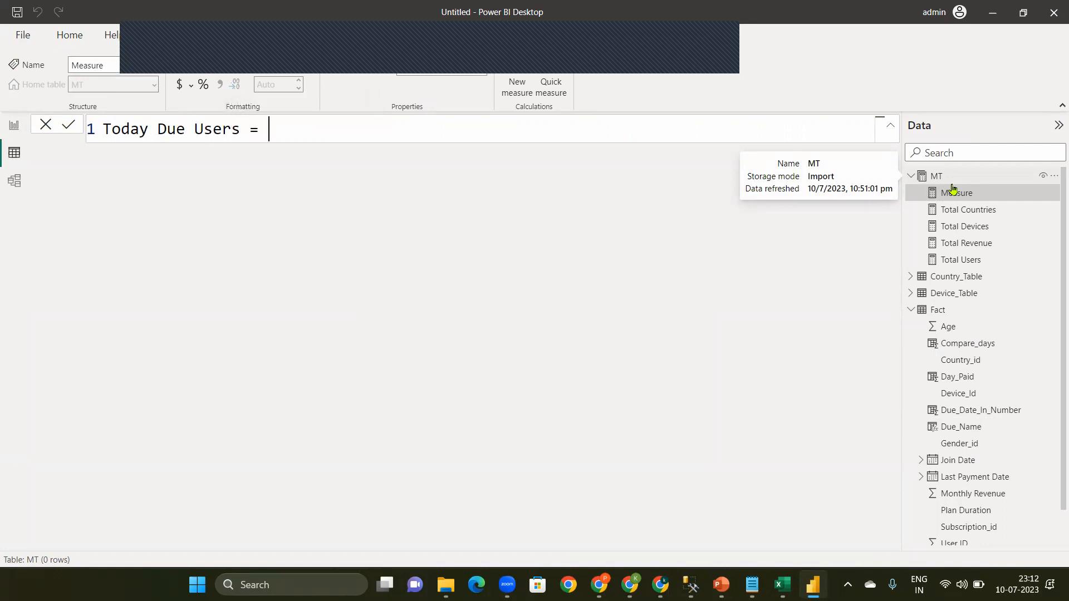
type(" ca")
Step: Start the Today Due Users formula with a CALCULATE function that evaluates [Total Users]
key("Tab")
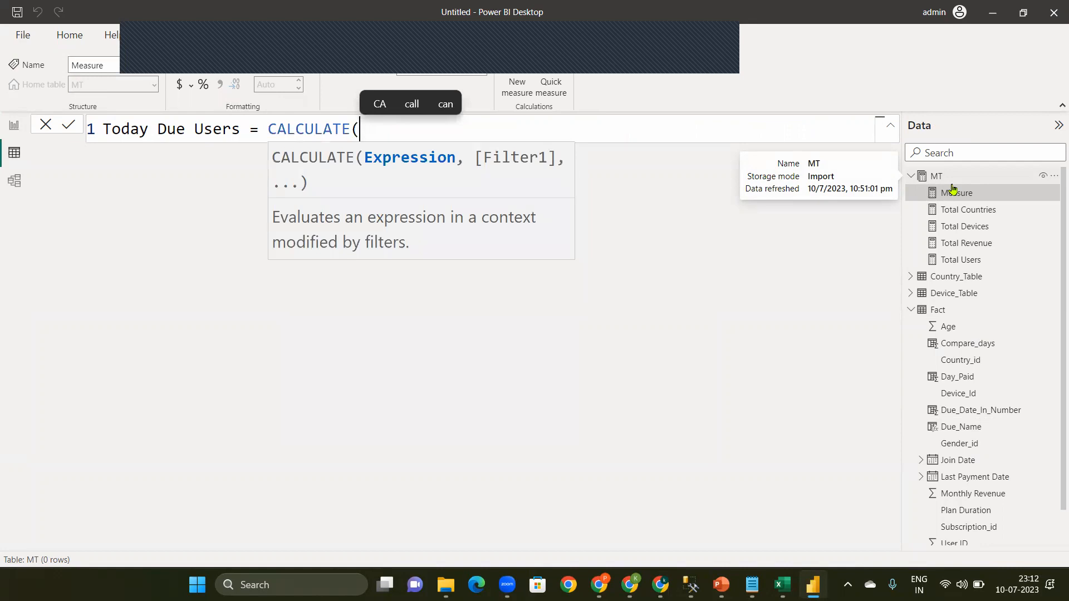
type("[")
key("Down")
key("Down")
key("Down")
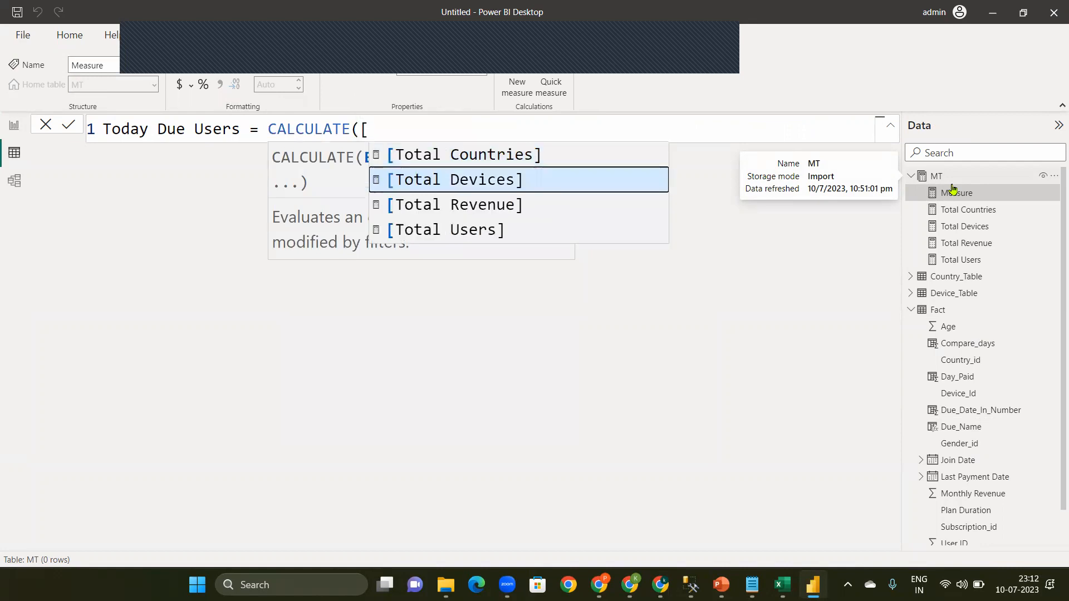
key("Tab")
Step: Add a FILTER function over the 'Fact' table as the filter argument of CALCULATE
type(",d")
key("BackSpace")
type("fi")
key("Tab")
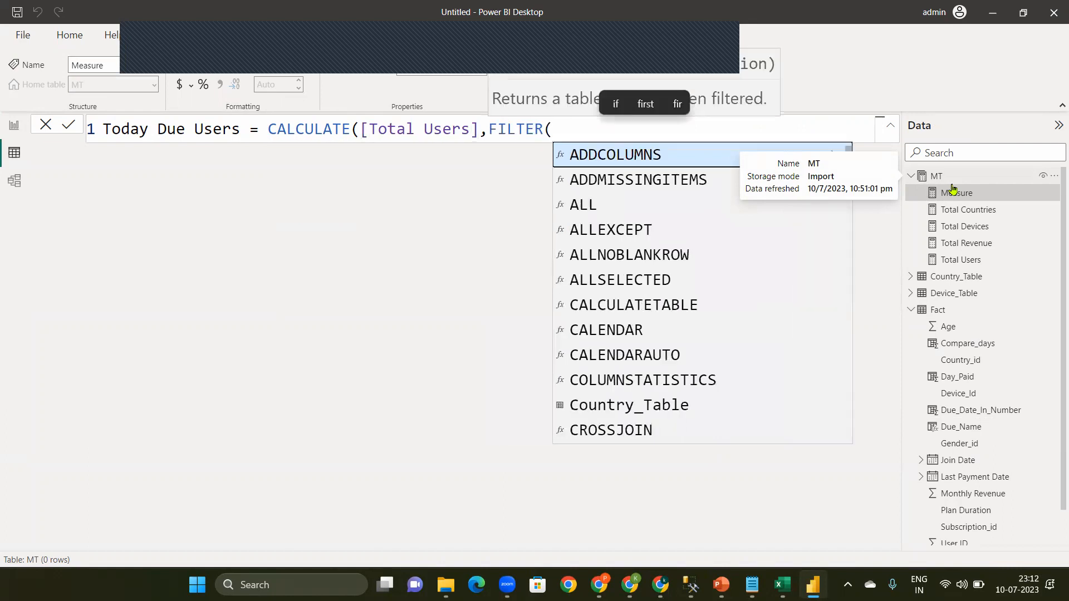
type("[")
key("BackSpace")
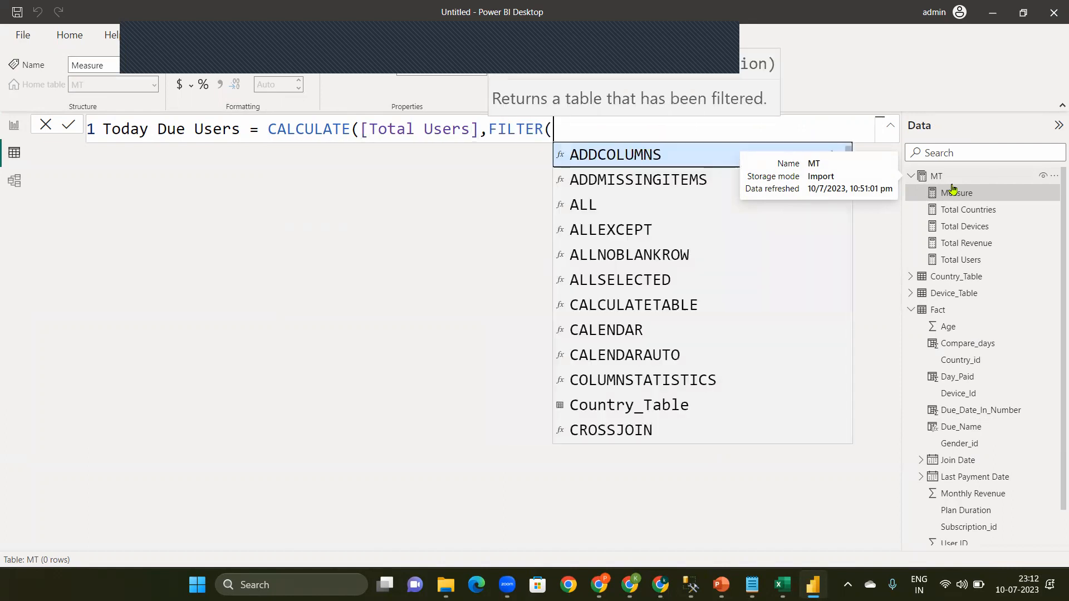
type("'")
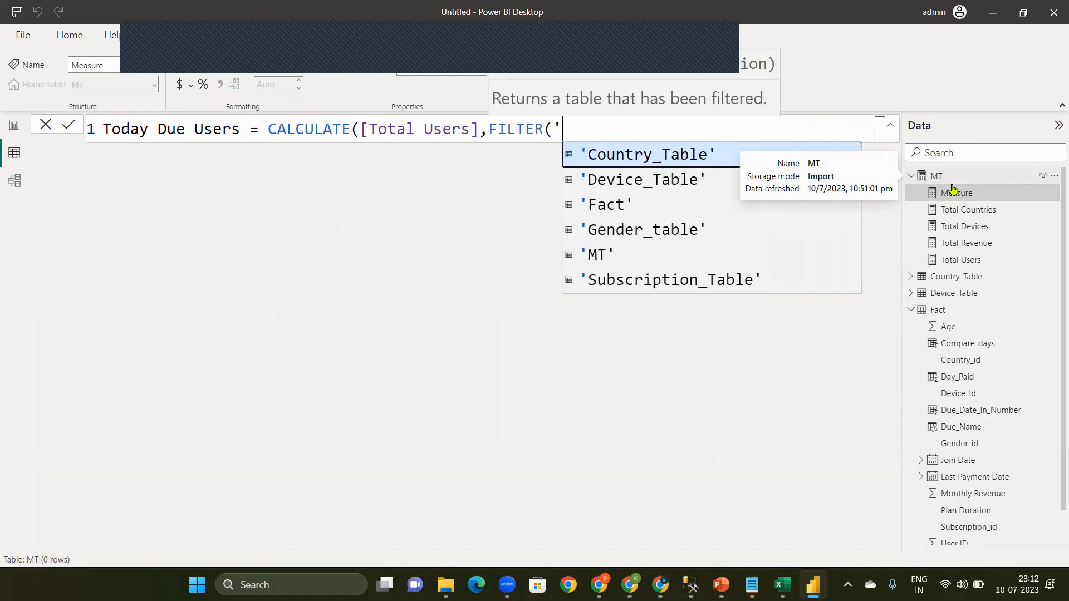
key("Down")
key("Down")
key("Tab")
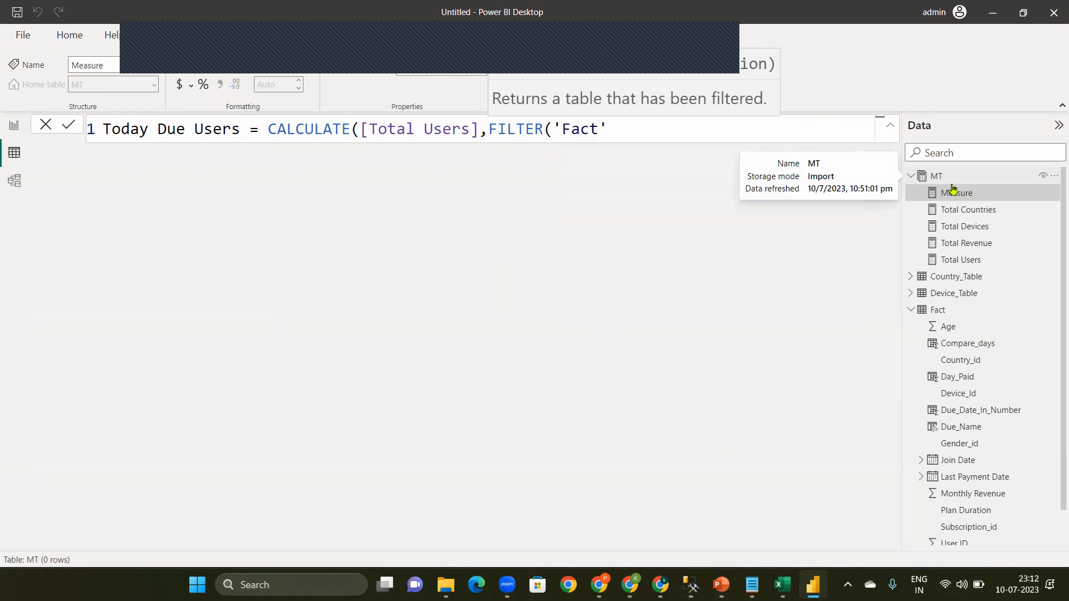
Step: Give FILTER the condition [Due_Name]="Today" and close both functions of the measure formula
type(",[")
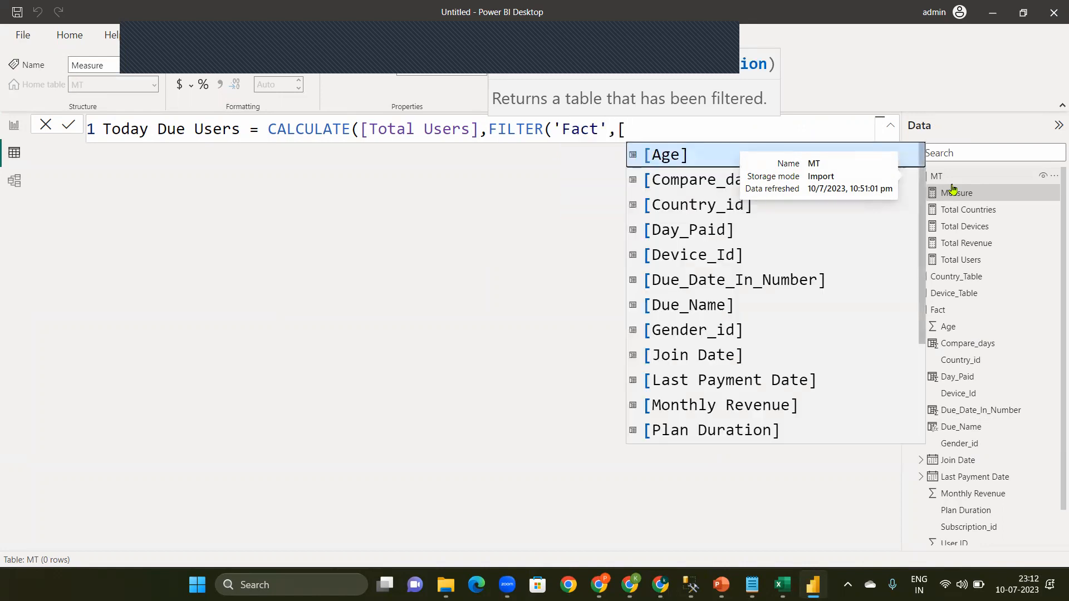
type("du")
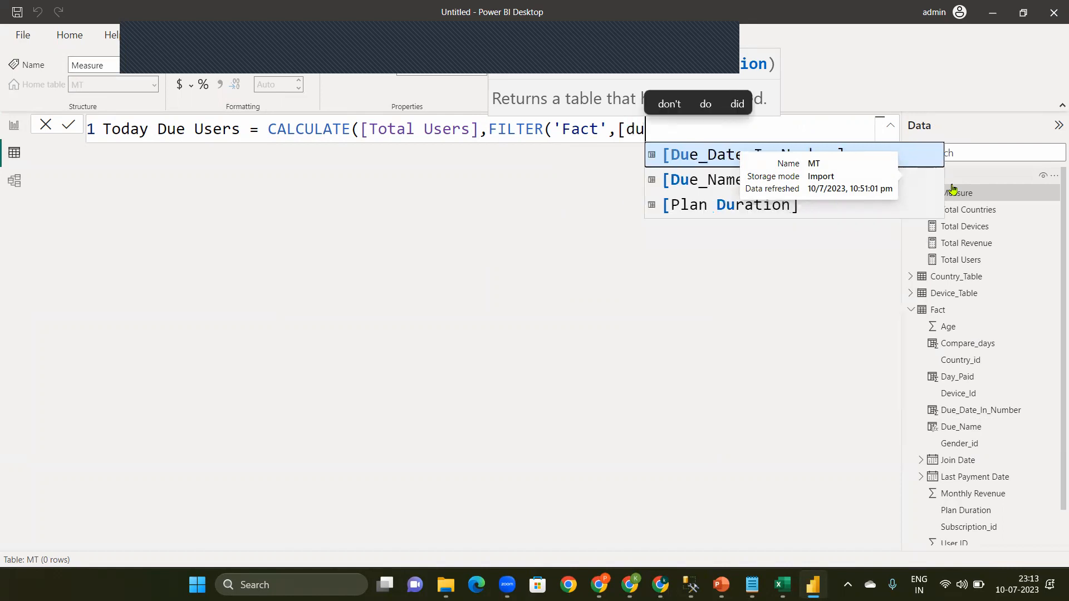
left_click(718, 187)
type("=\"")
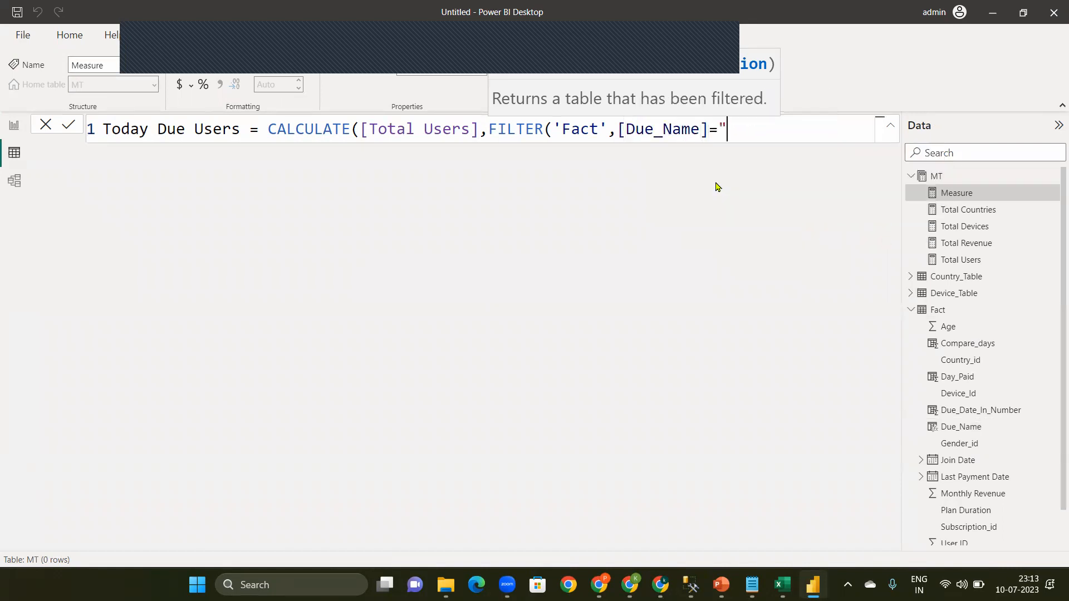
type("Todau")
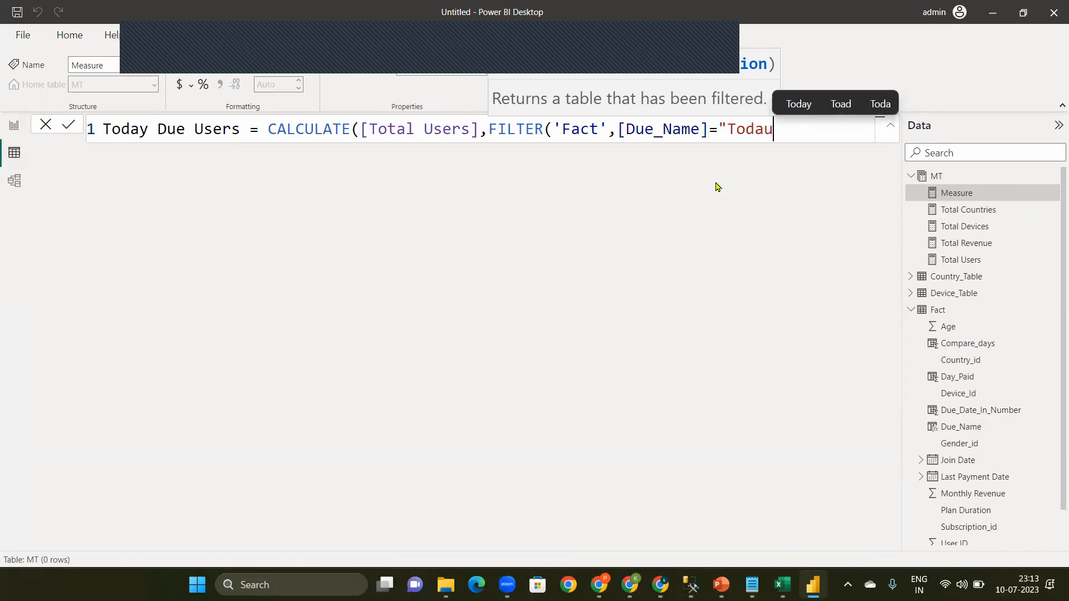
key("BackSpace")
type("y")
type("\"")
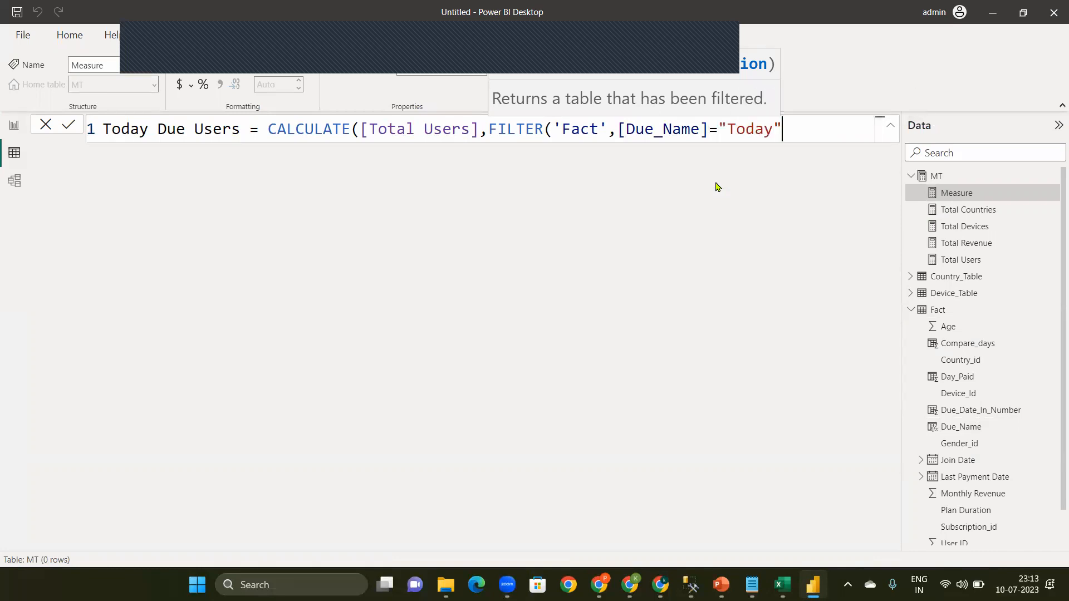
type("))")
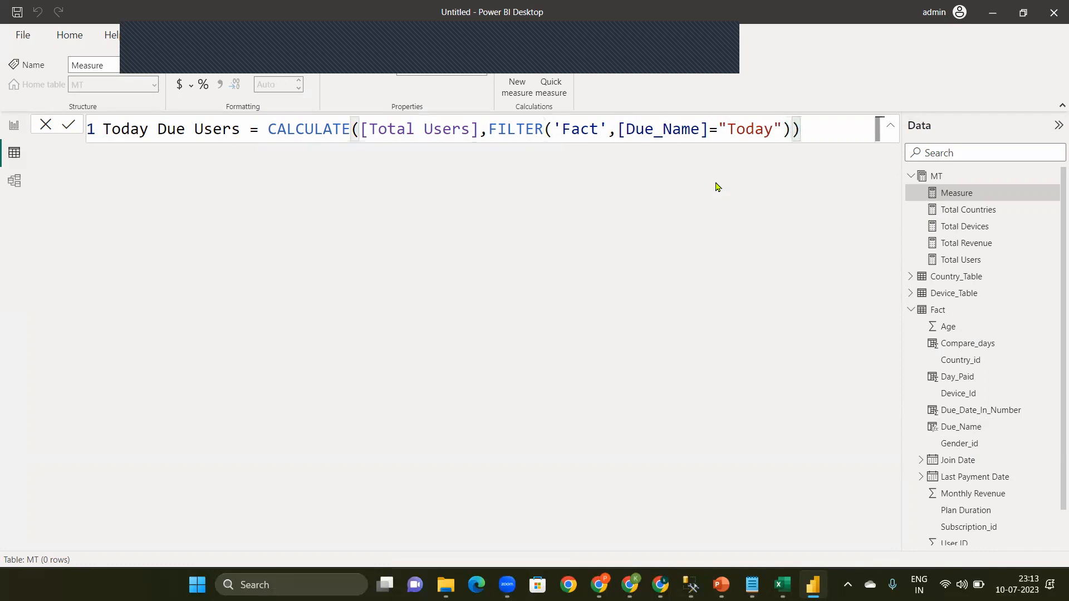
Step: Commit the Today Due Users measure and paste a copy of its formula into a new measure in the MT table
key("ctrl+a")
key("ctrl+c")
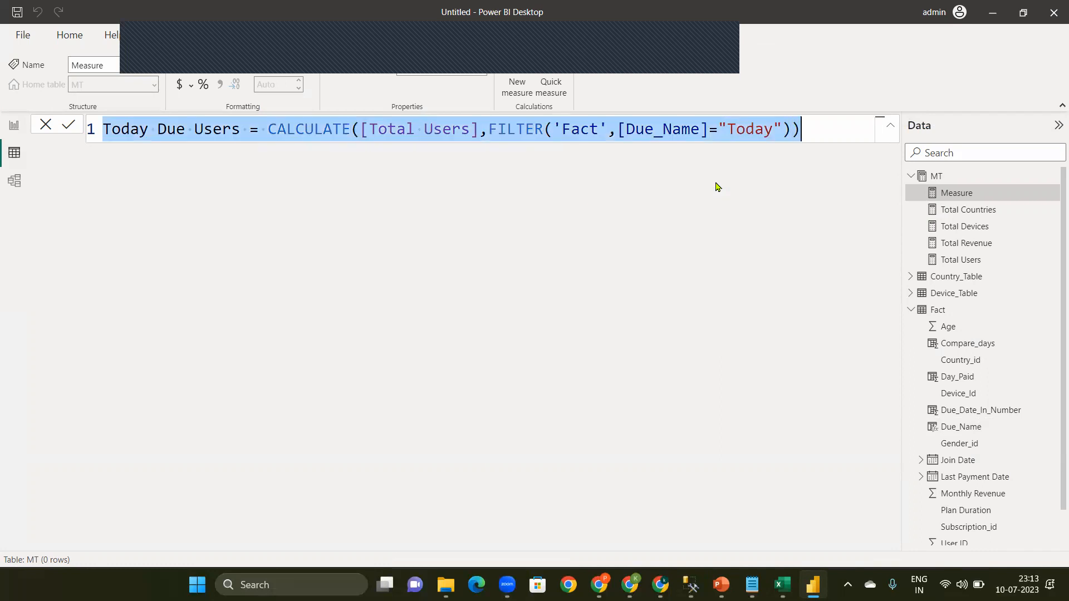
key("Return")
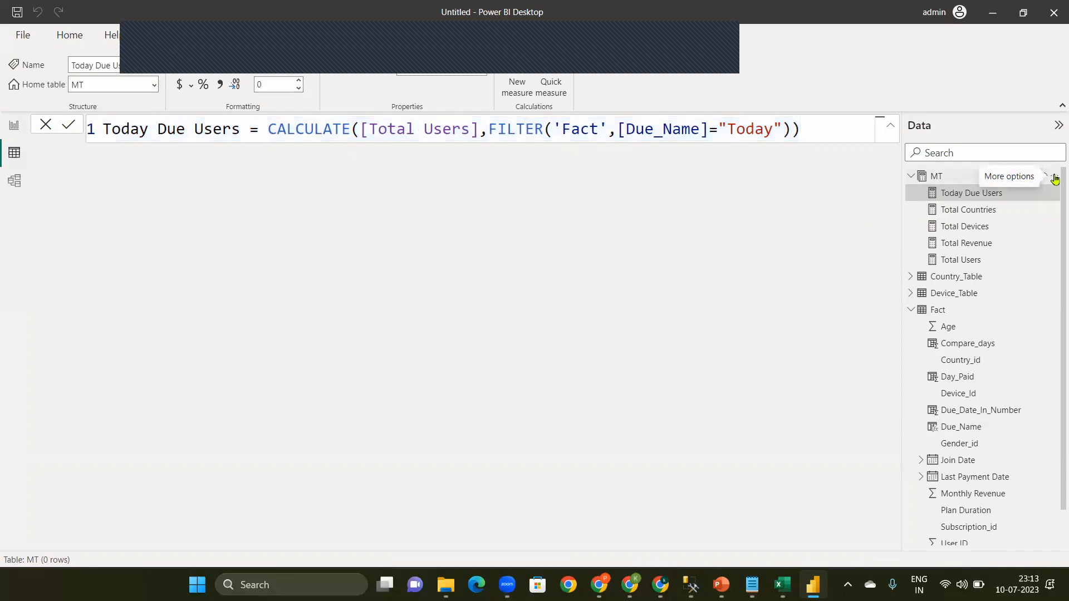
left_click(1056, 179)
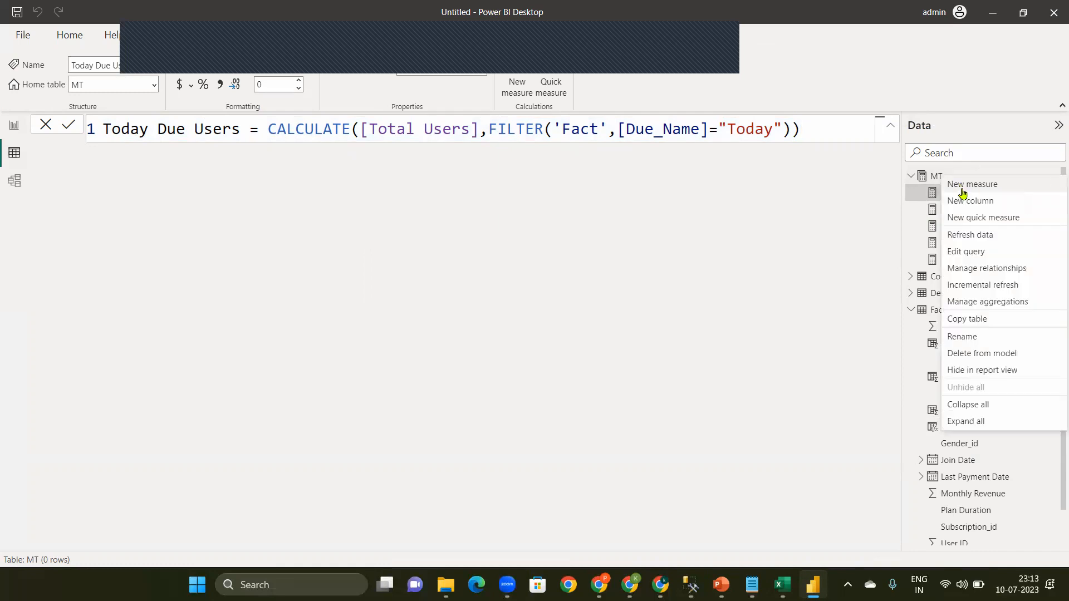
left_click(961, 187)
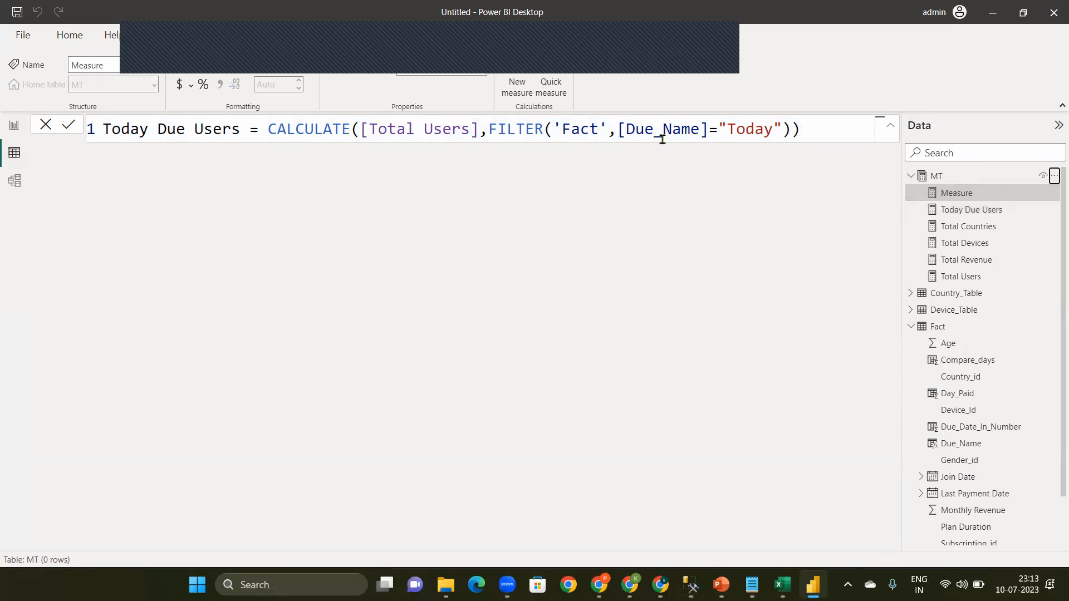
left_click(788, 127)
key("ctrl+a")
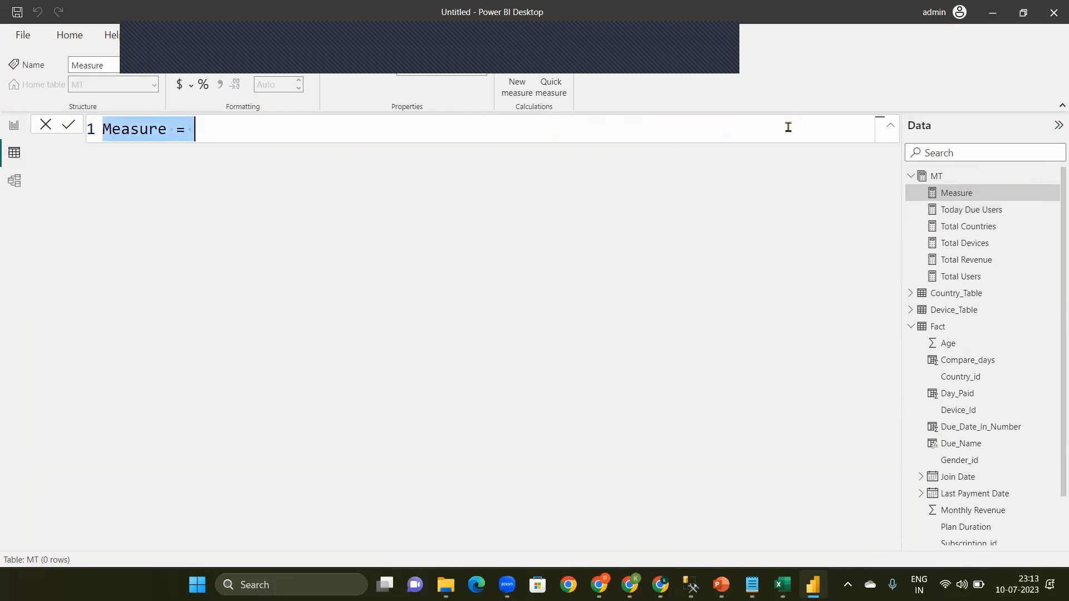
key("ctrl+v")
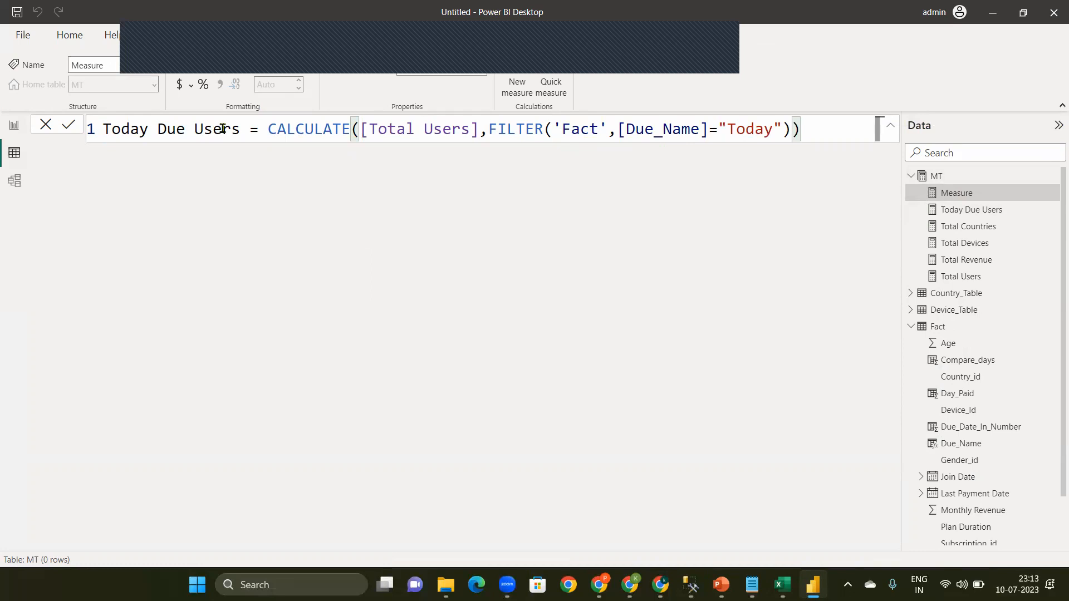
Step: Change the name in the copied measure formula to Today Due Revenue
double_click(228, 133)
key("BackSpace")
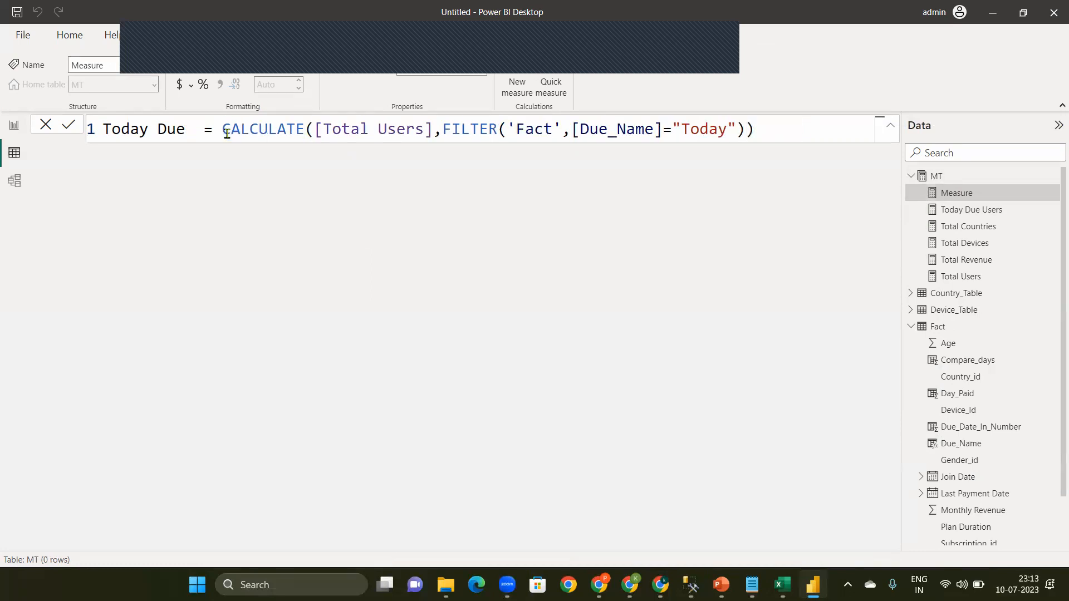
type("Rev")
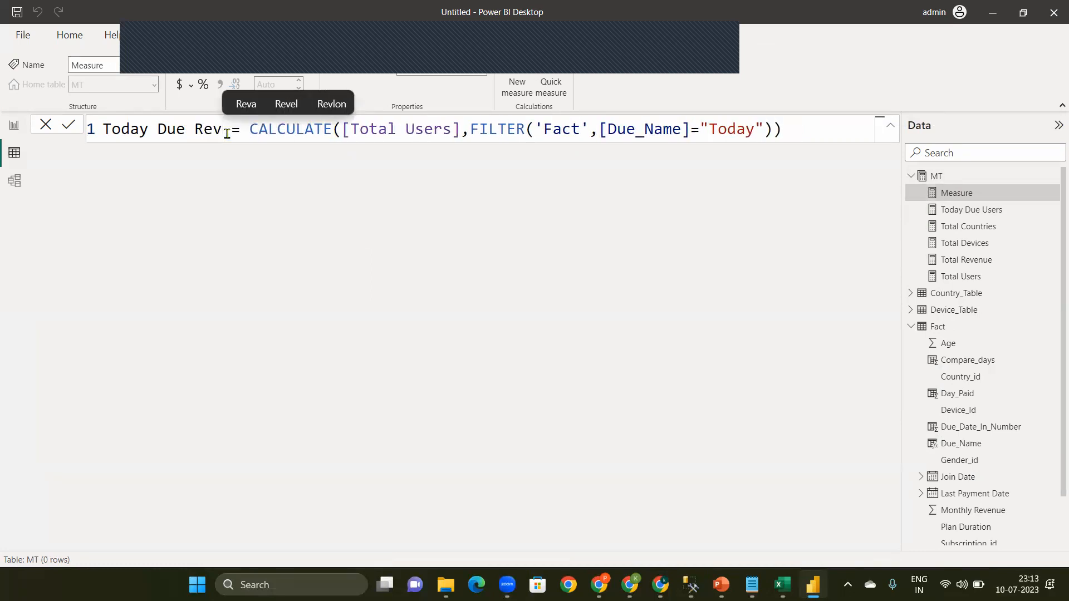
type("enue")
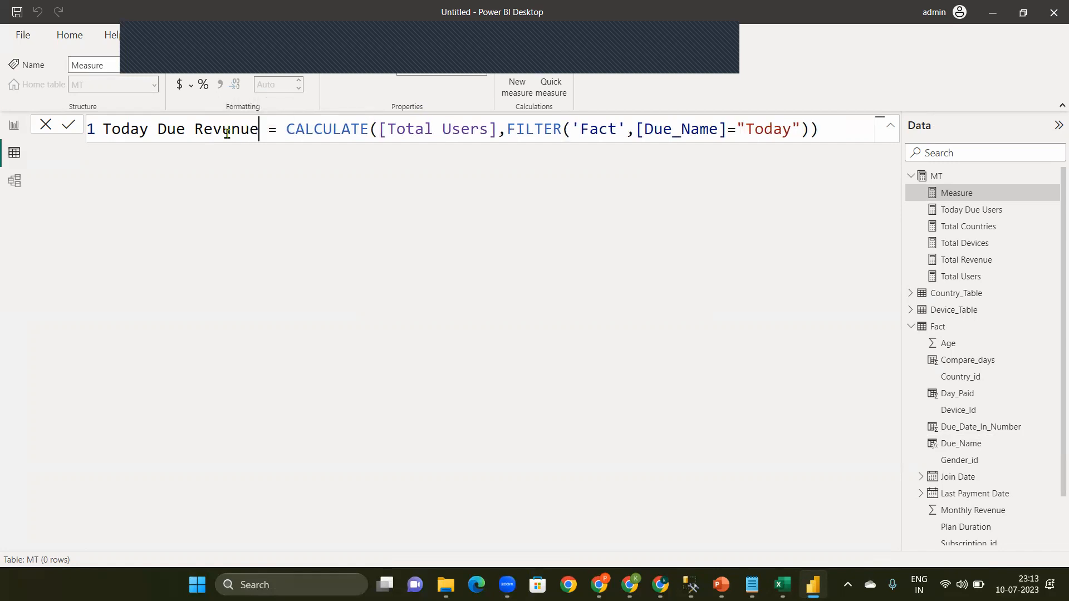
key("BackSpace")
key("BackSpace")
key("BackSpace")
key("BackSpace")
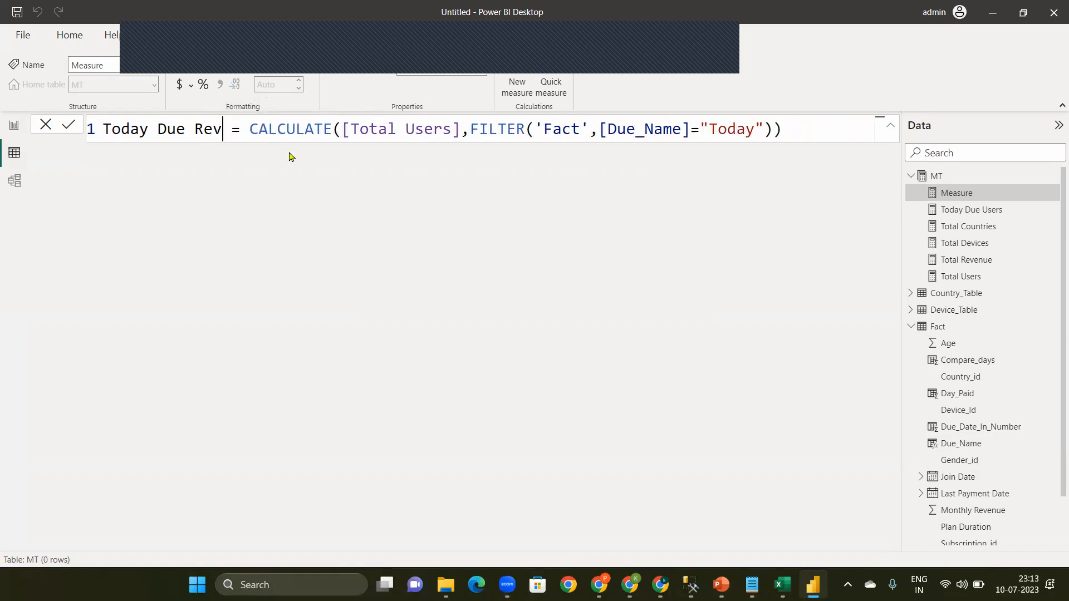
type("en")
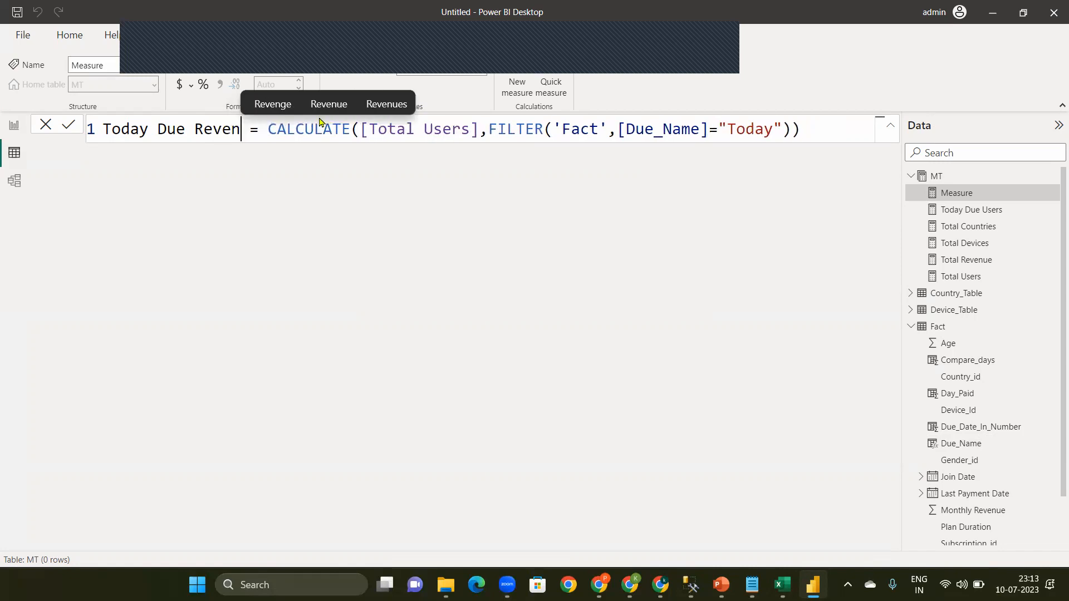
left_click(324, 104)
Step: Replace [Total Users] with [Total Revenue] in the CALCULATE function and commit the Today Due Revenue measure
left_click(494, 131)
left_click(379, 129, "shift")
key("BackSpace")
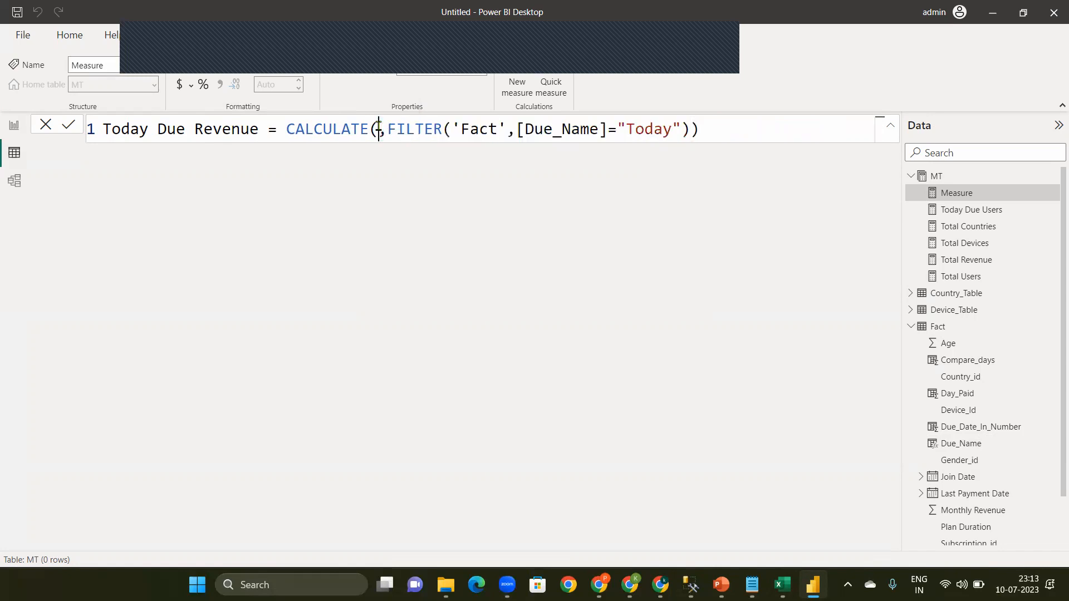
type("[t")
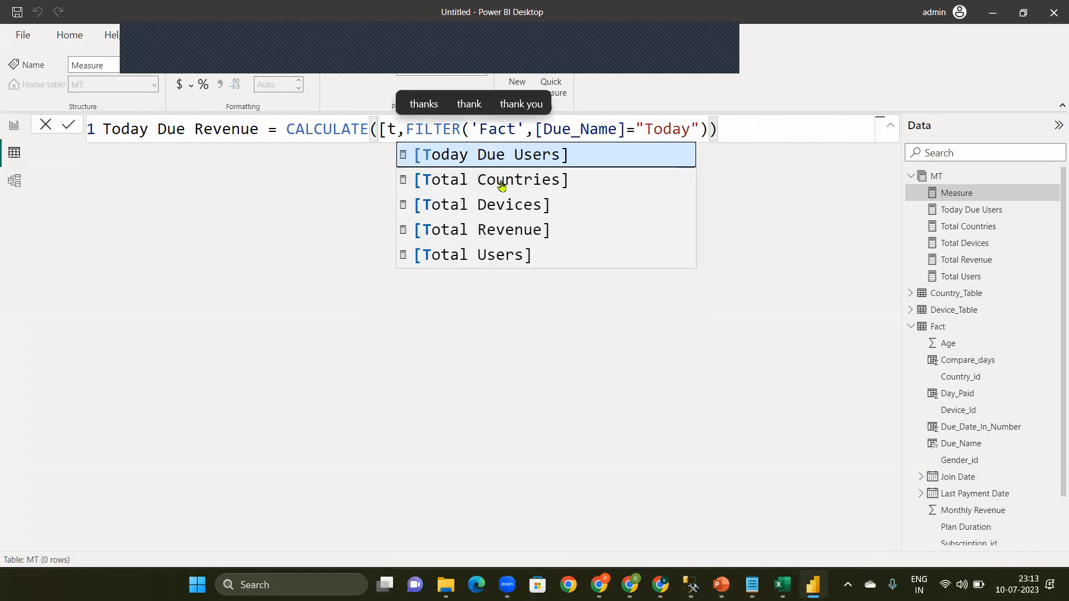
left_click(510, 230)
left_click(851, 133)
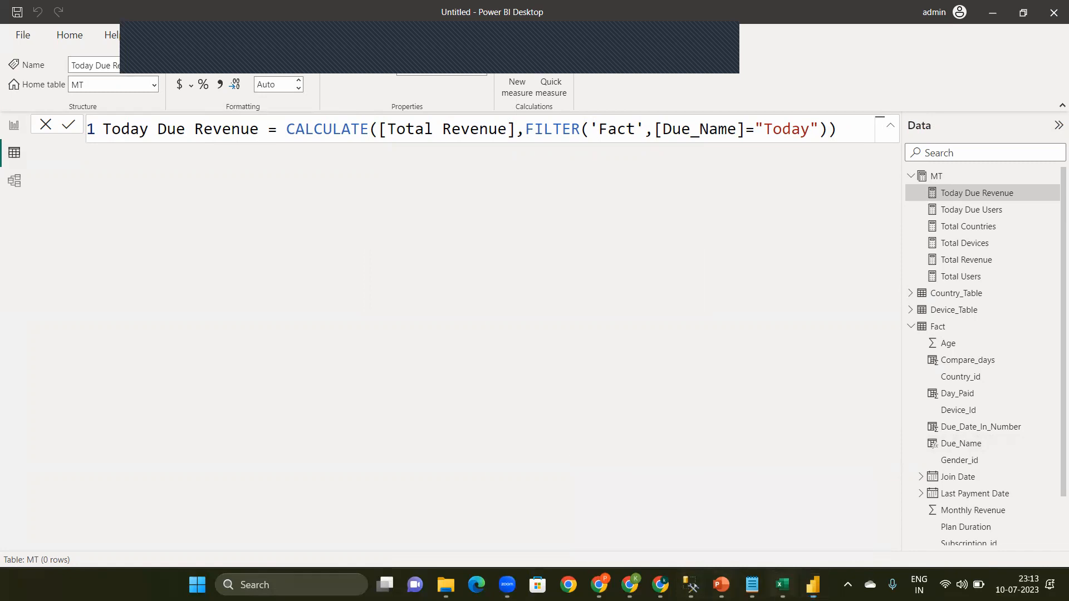
Step: Switch to the Aha Userbase Data workbook in Excel and check the age group rule on the Task_1 sheet
left_click(782, 584)
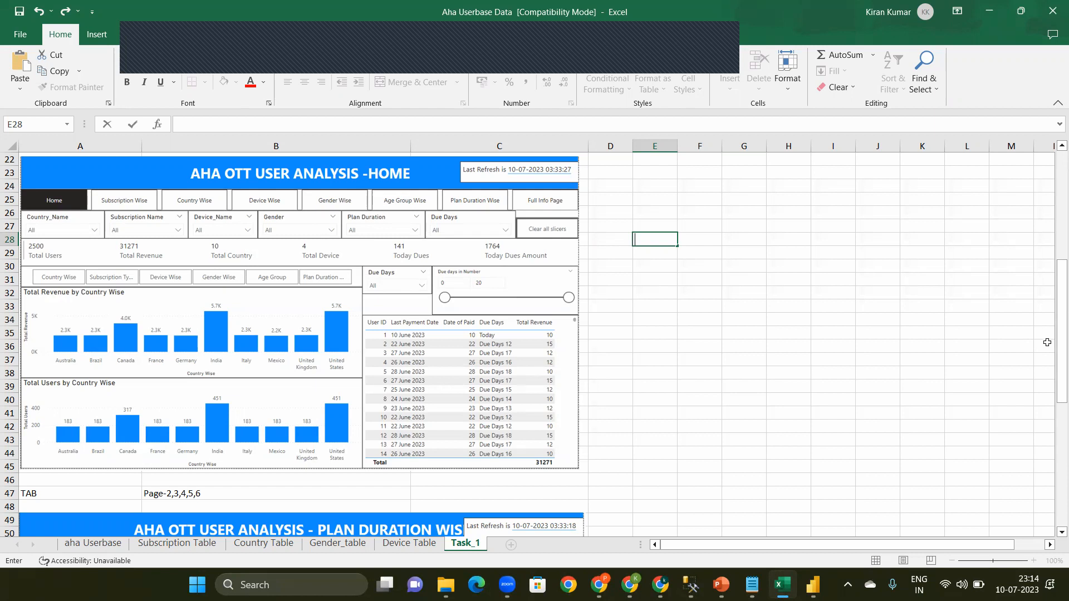
left_click_drag(1062, 351, 1059, 223)
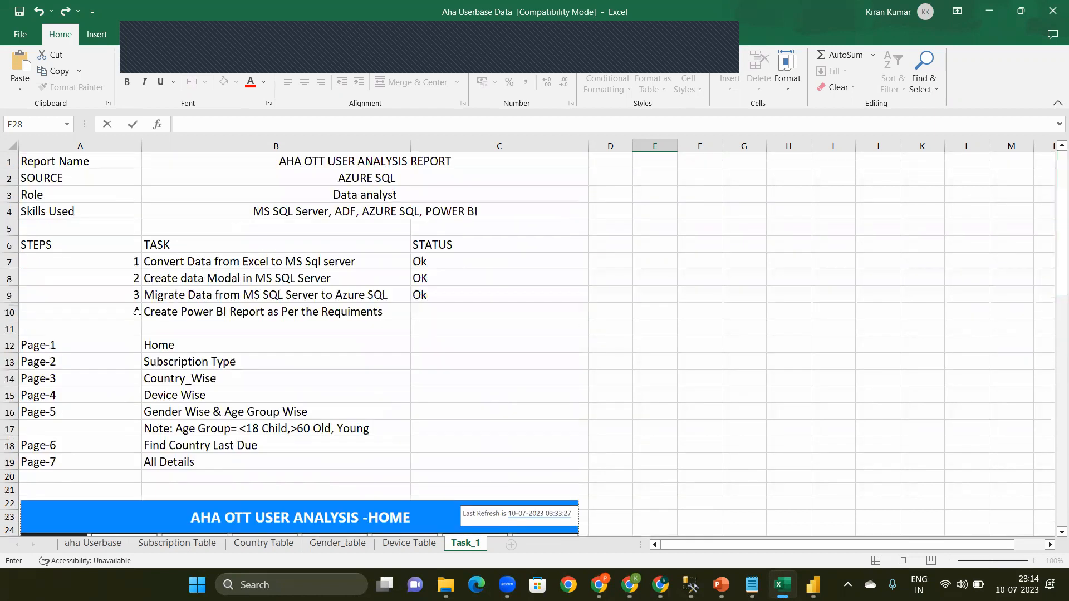
left_click(171, 433)
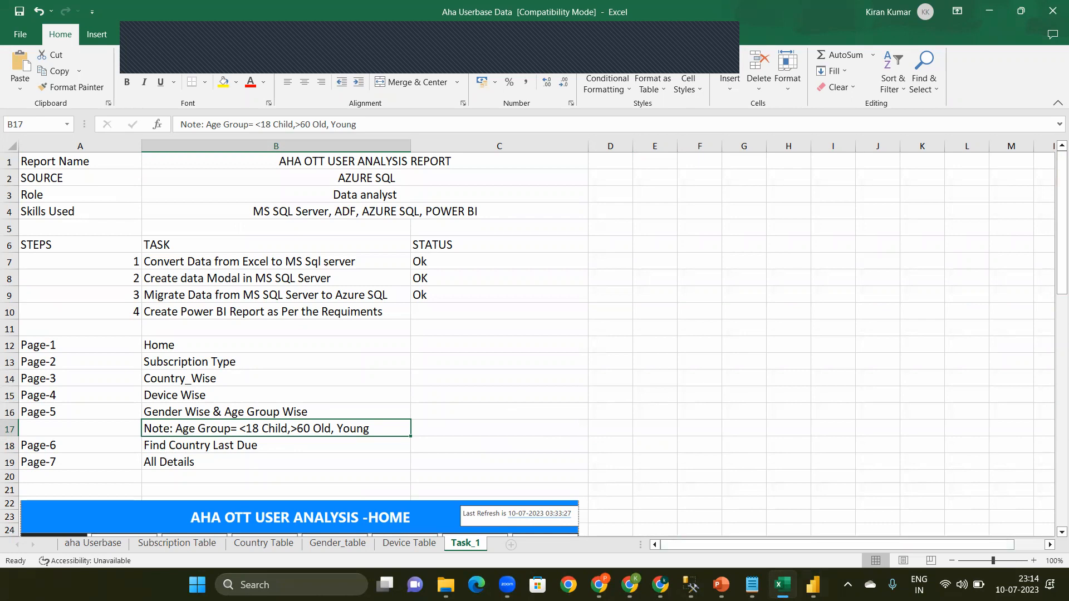
Step: Switch back to Power BI Desktop and add a new calculated column named Age Group to the Fact table
left_click(813, 585)
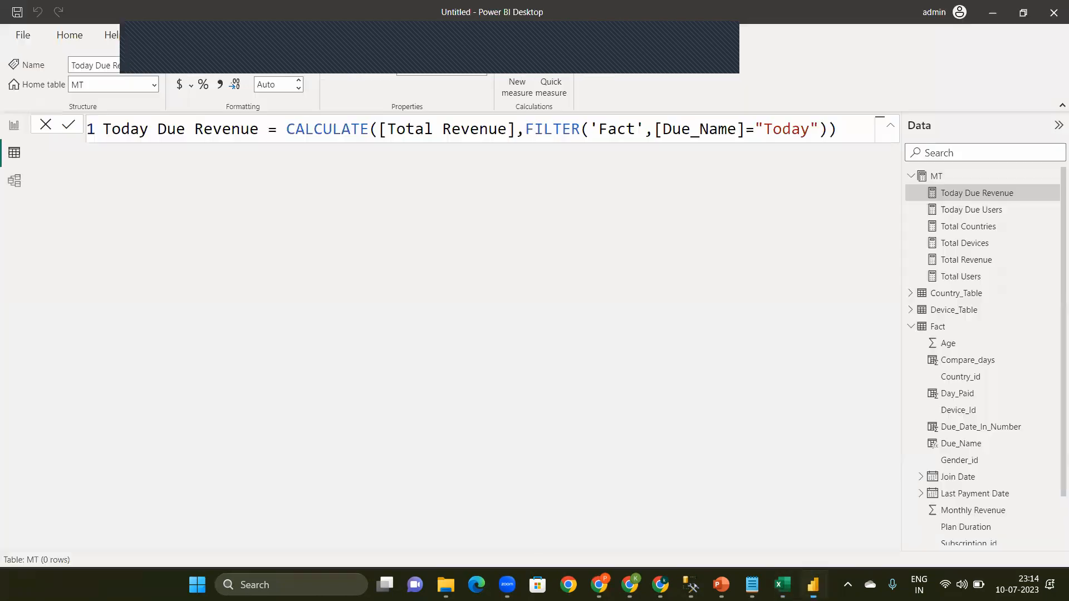
left_click(912, 330)
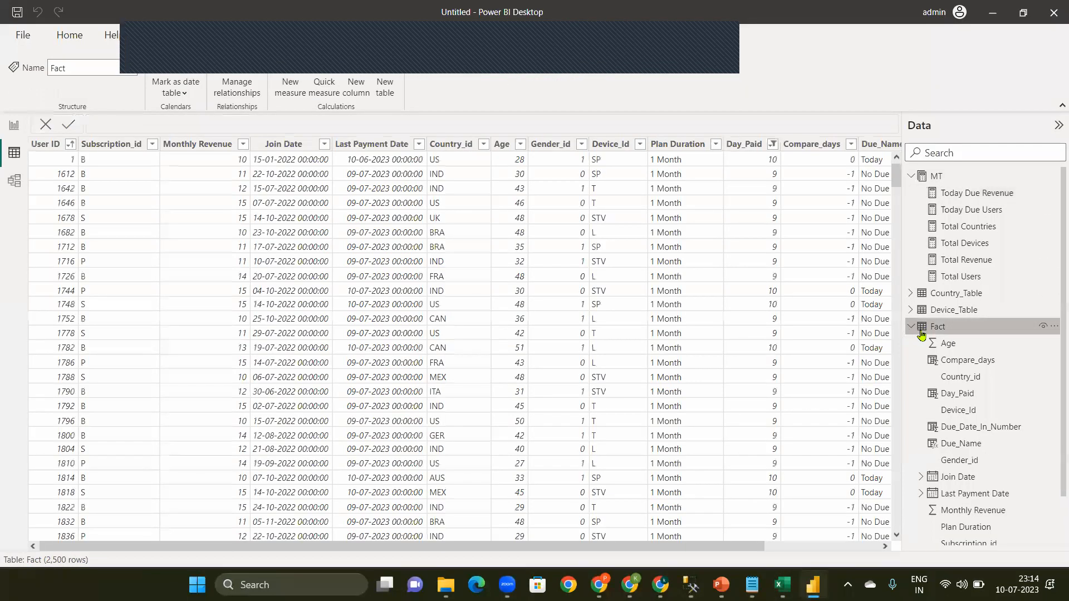
left_click(1054, 327)
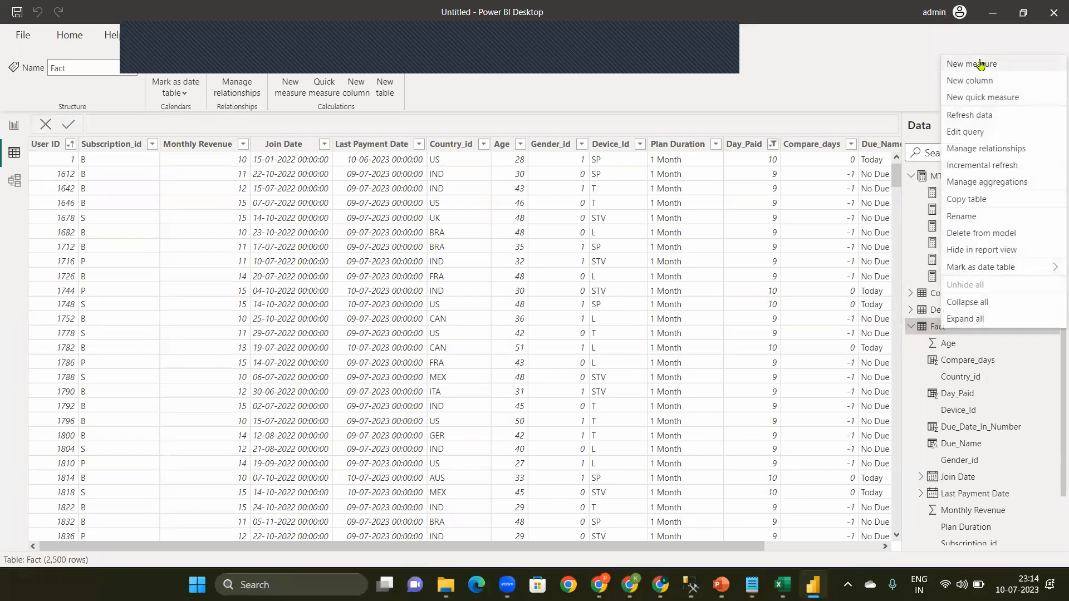
left_click(969, 81)
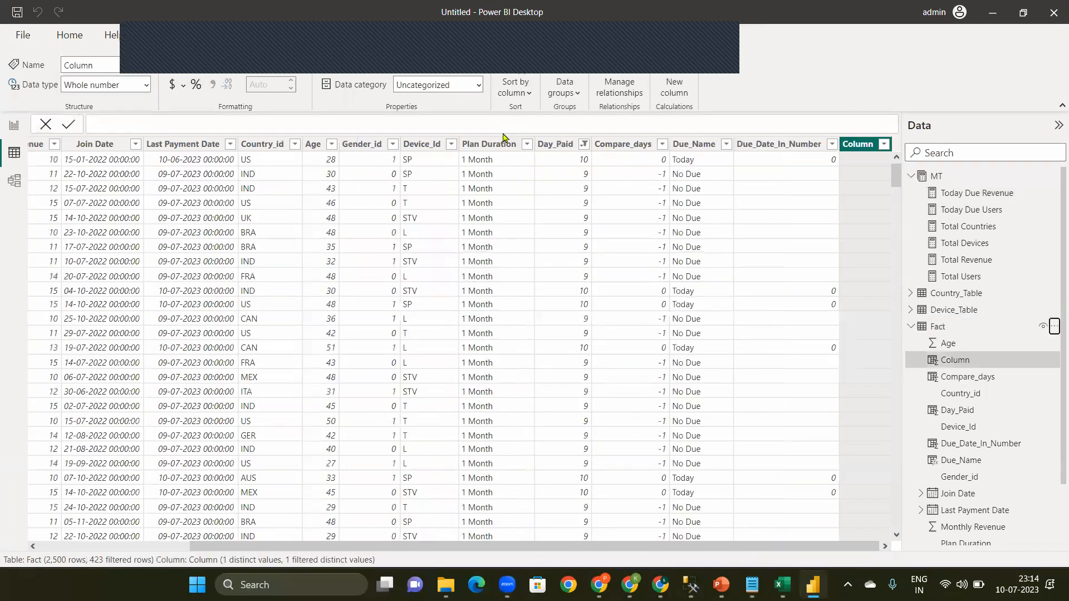
key("BackSpace")
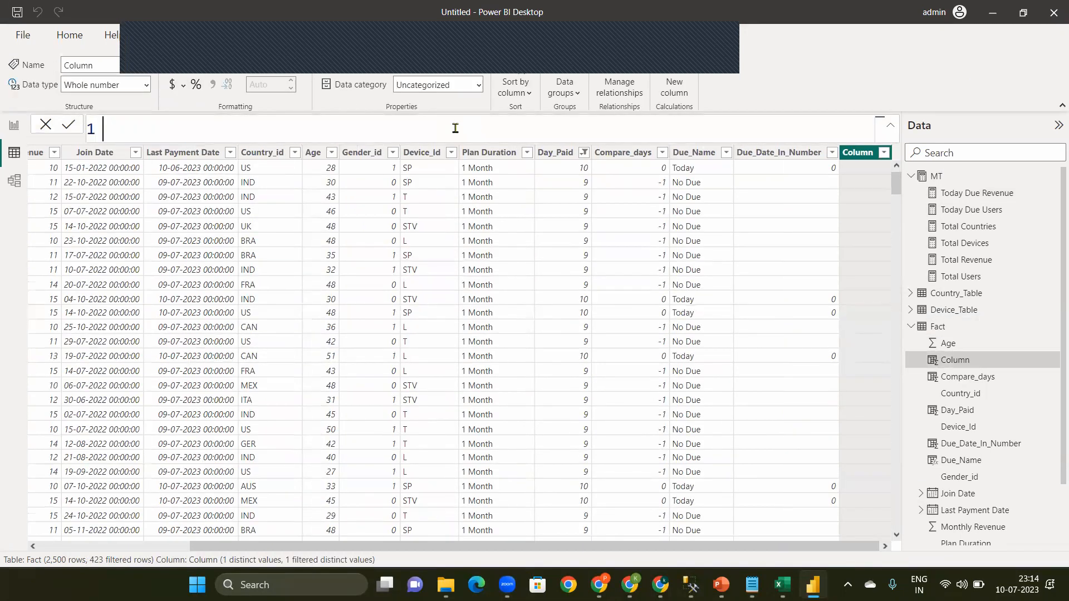
type("Age Gro")
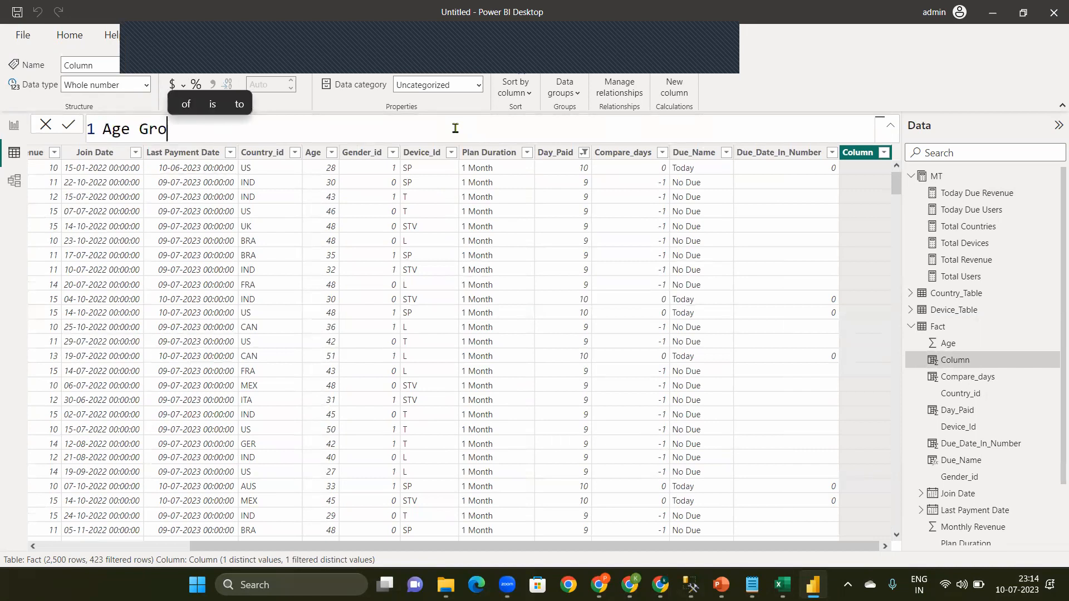
type("up = ")
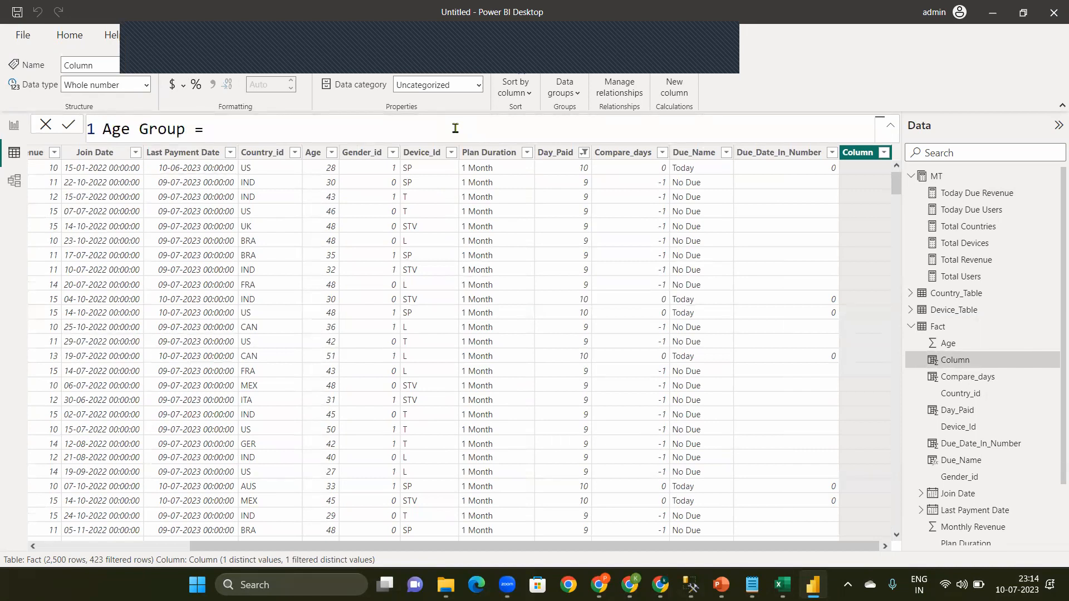
type("if")
Step: Start the Age Group formula with an IF function that returns "Child" when [Age]<18
key("Tab")
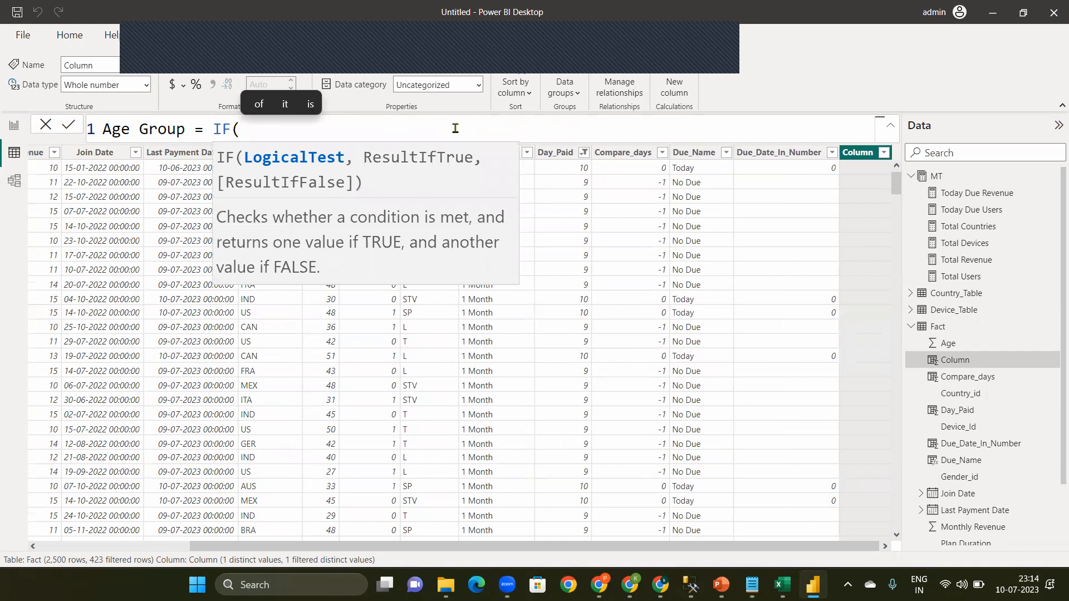
type("[A")
key("Tab")
type("<")
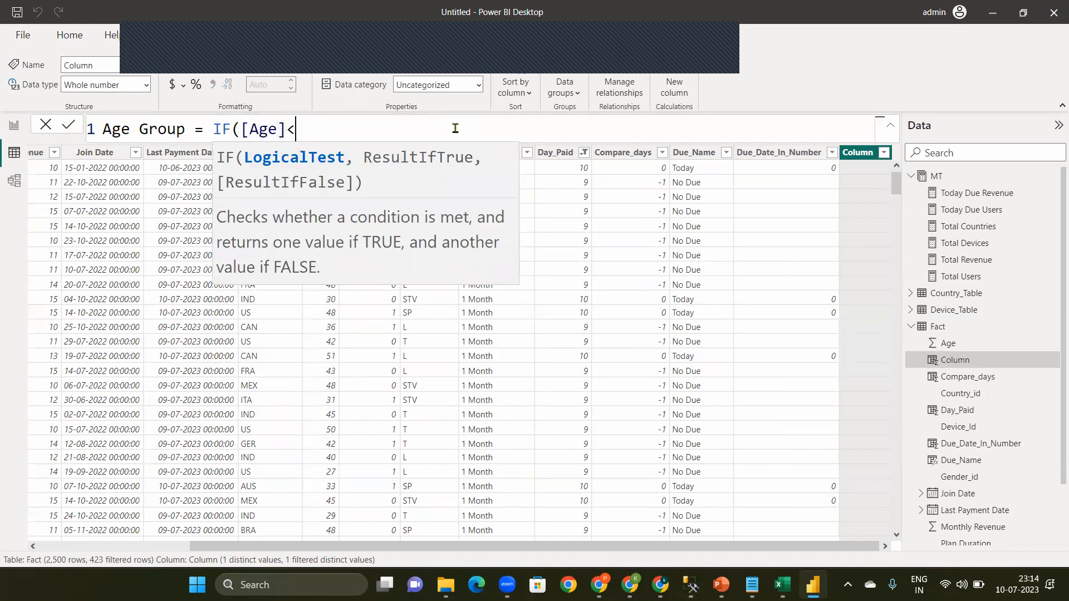
type("18,\"Child")
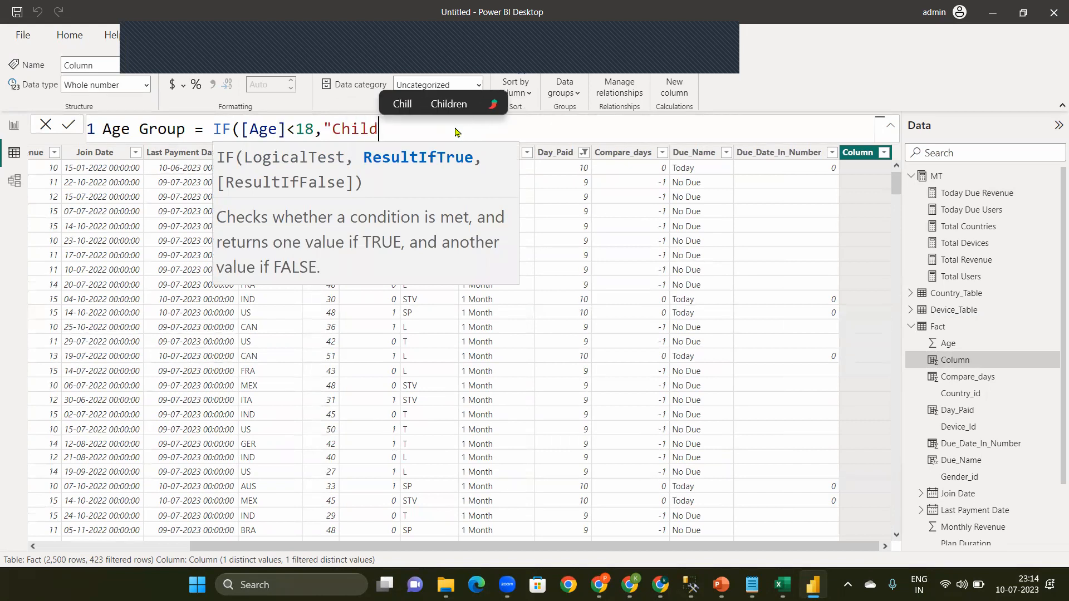
type("\",")
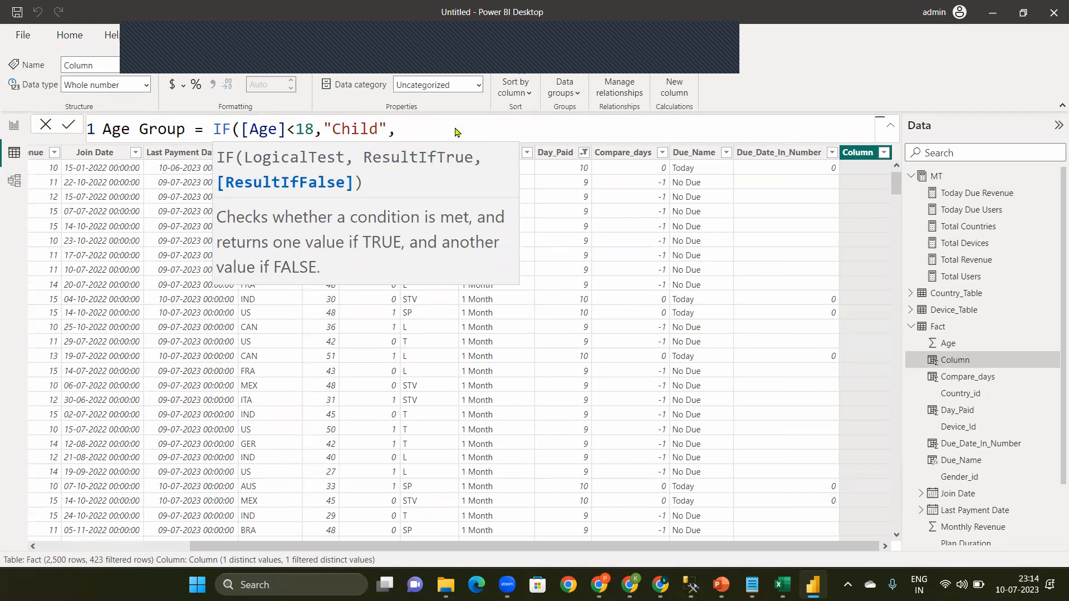
type("IF(")
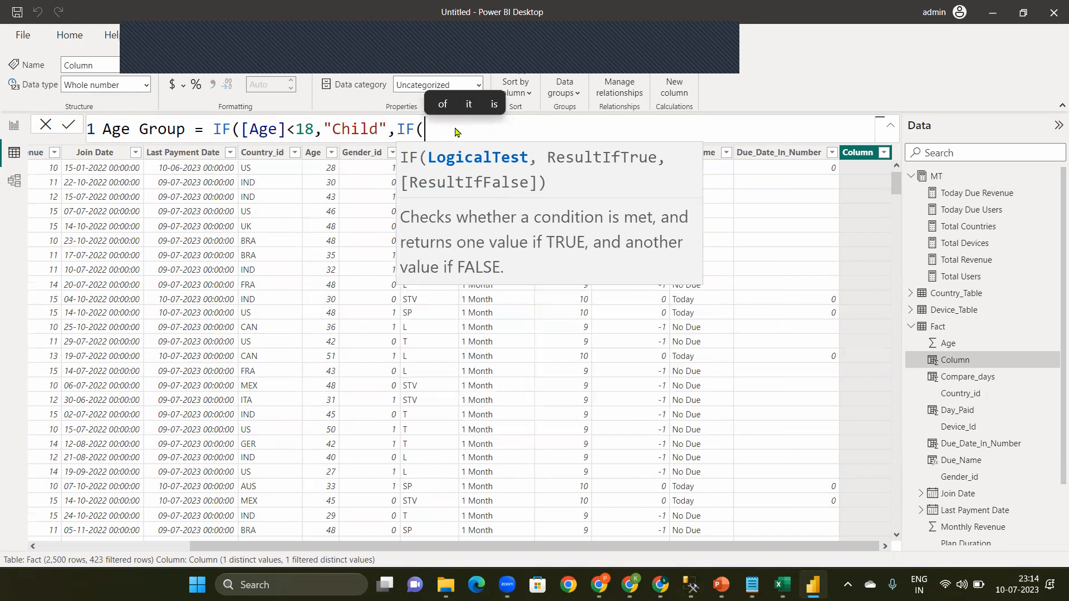
type("'Fact'[Age")
Step: Nest a second IF as the false result, returning "Old" when [Age]>60, with no table prefix on the column
key("Tab")
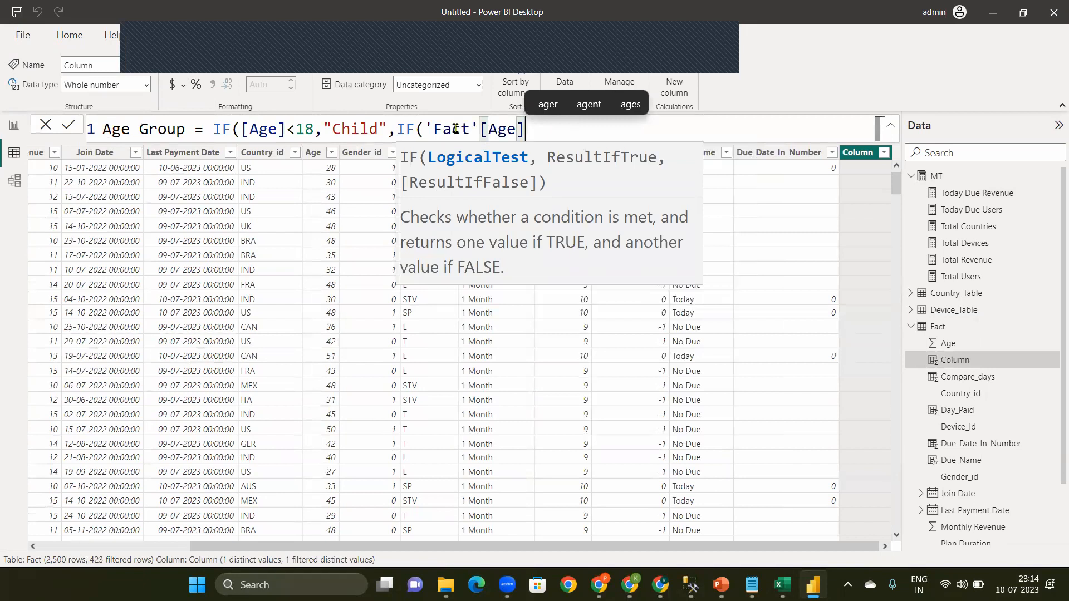
left_click(479, 128)
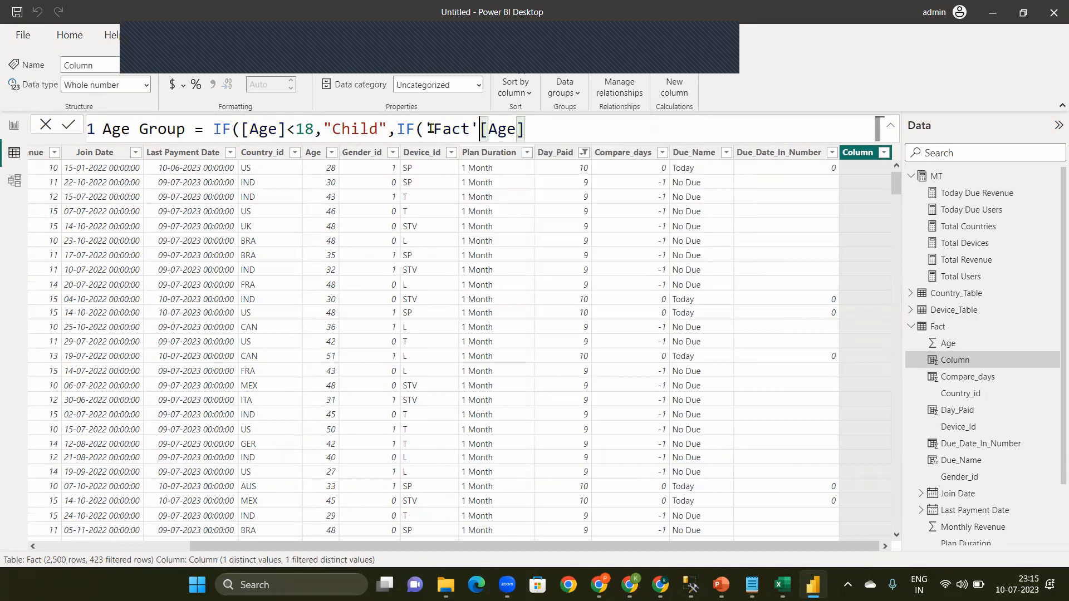
left_click(426, 129, "shift")
key("BackSpace")
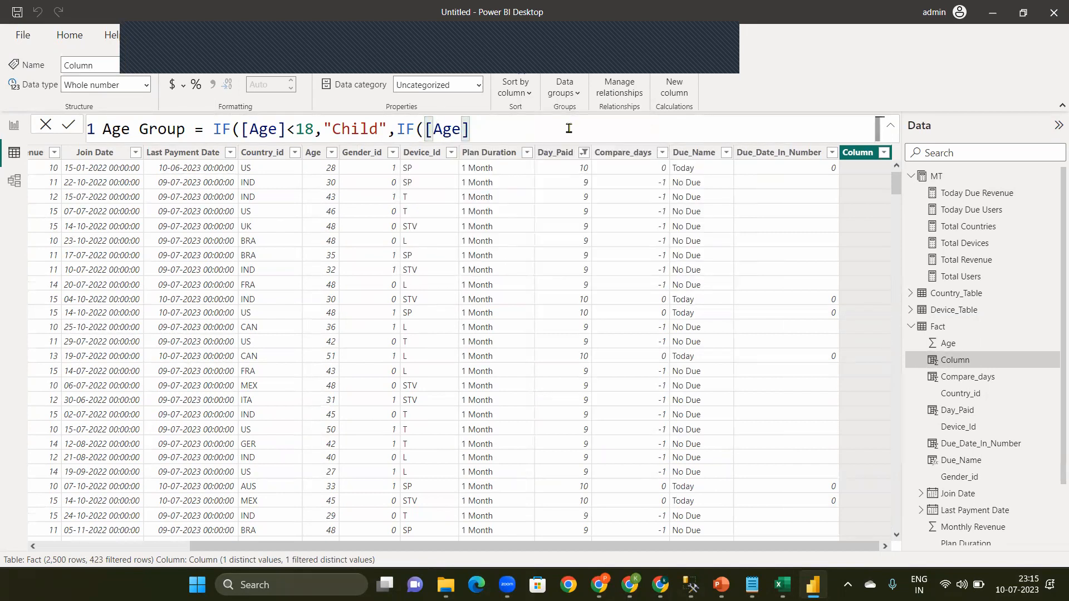
type(">60")
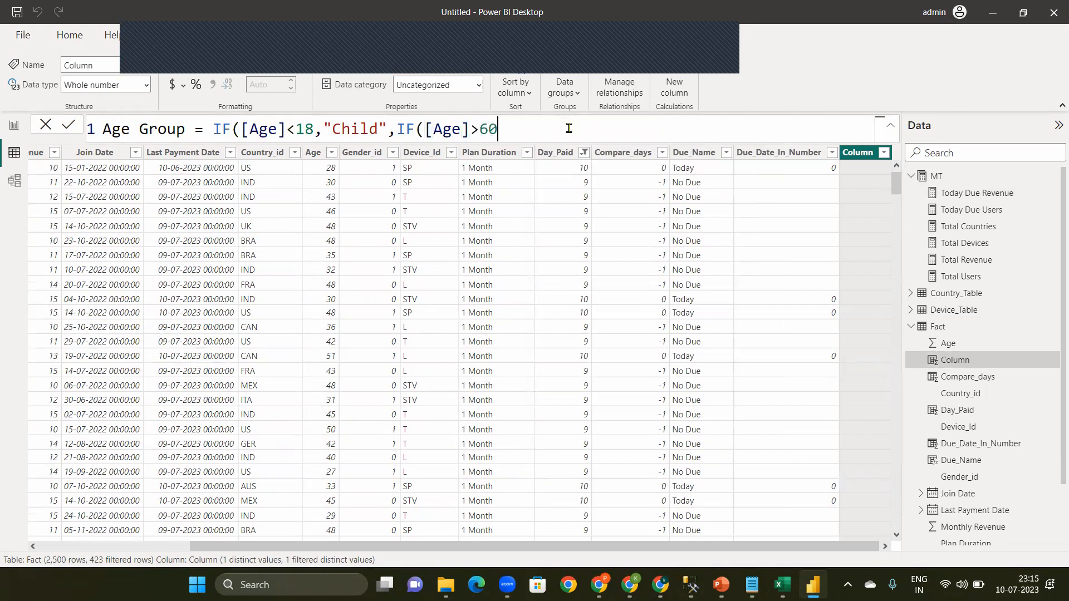
type(",\"")
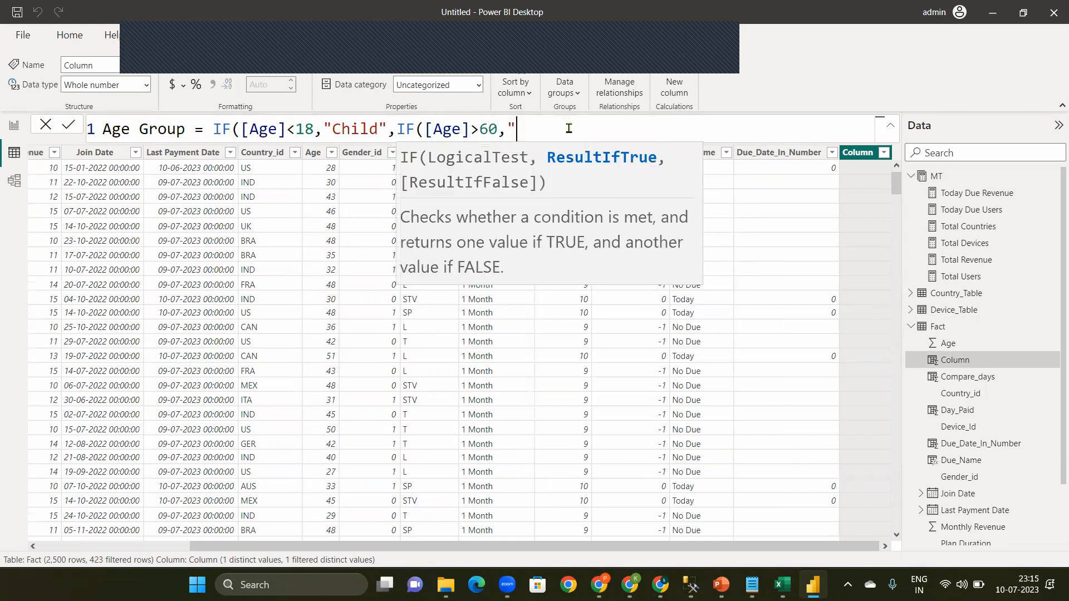
type("Old\",")
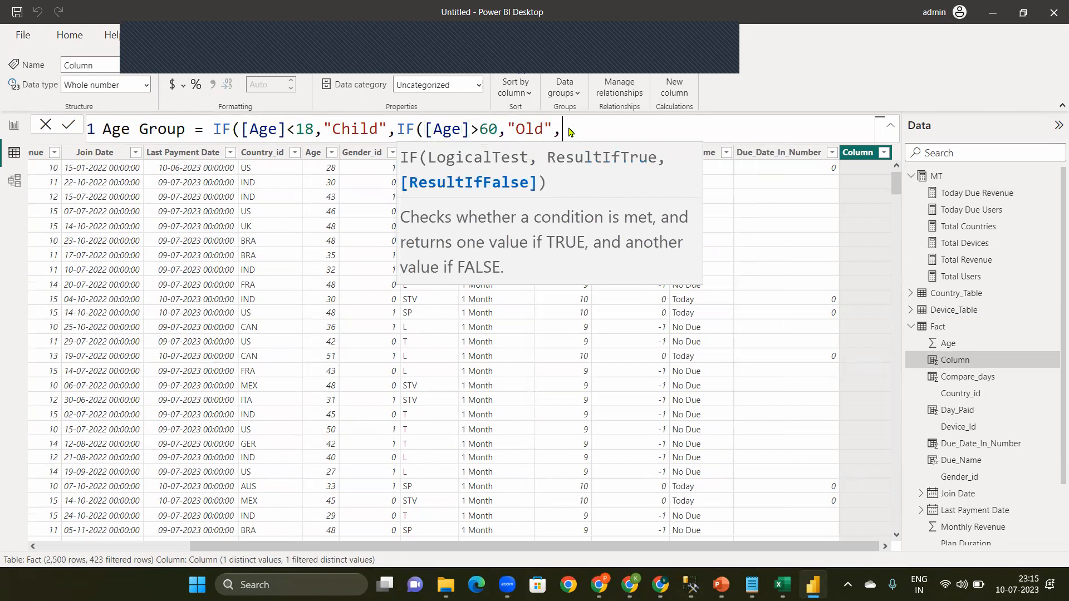
type("\"yo")
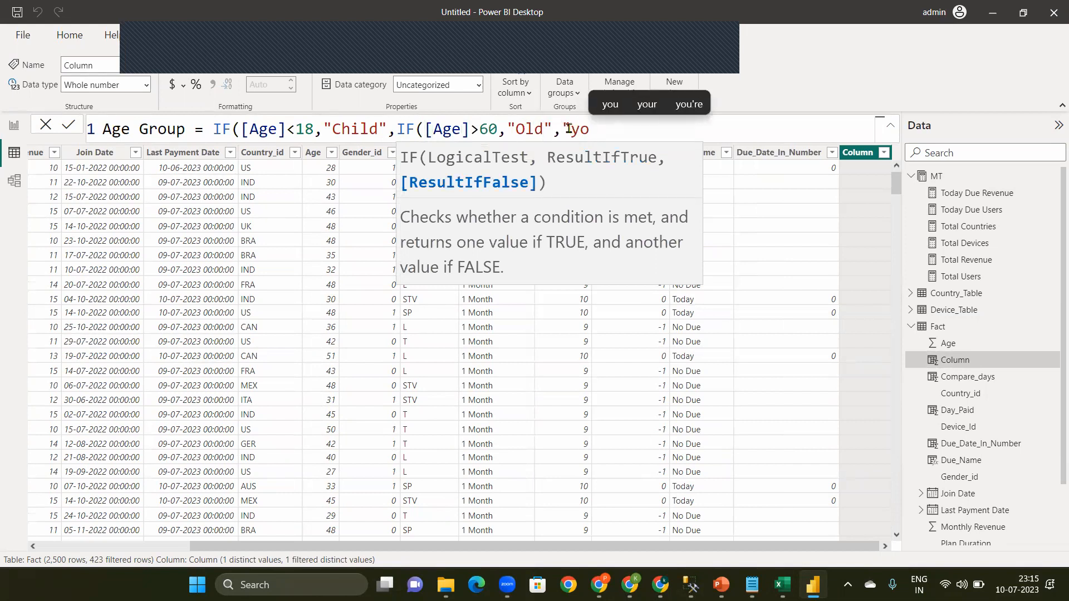
type("ung")
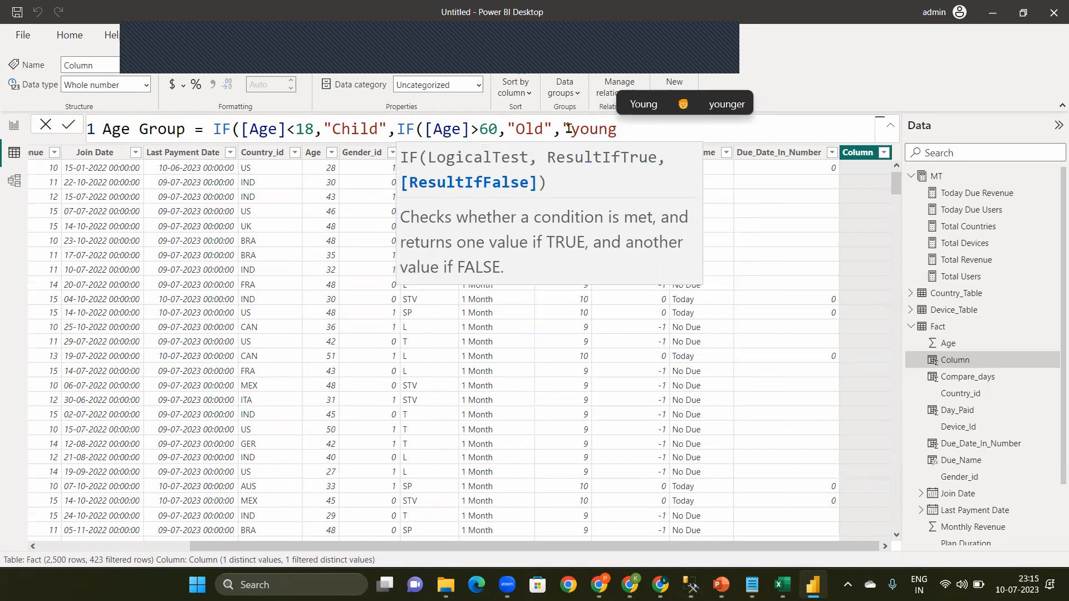
Step: Complete the Age Group formula with "Young" as the final result, close both IF functions, commit it and collapse the Fact table
left_click(645, 105)
type("\"")
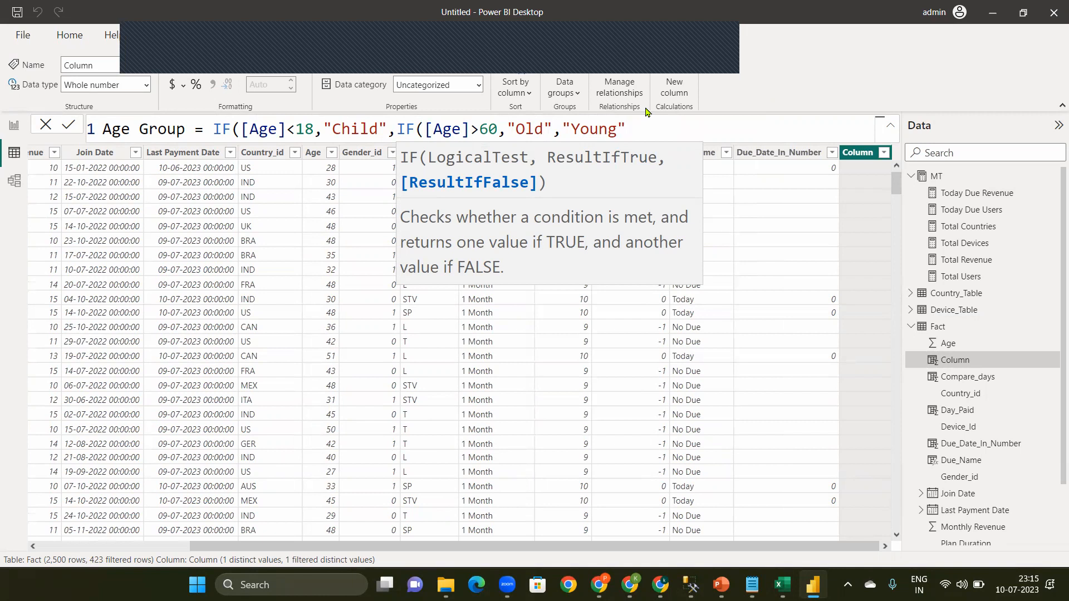
type("))")
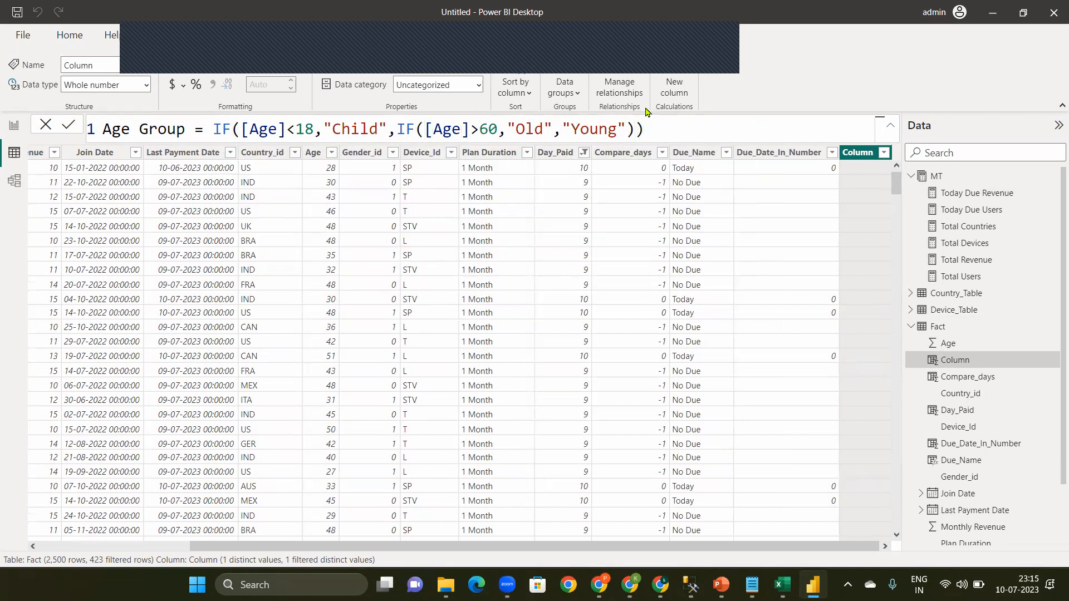
key("Return")
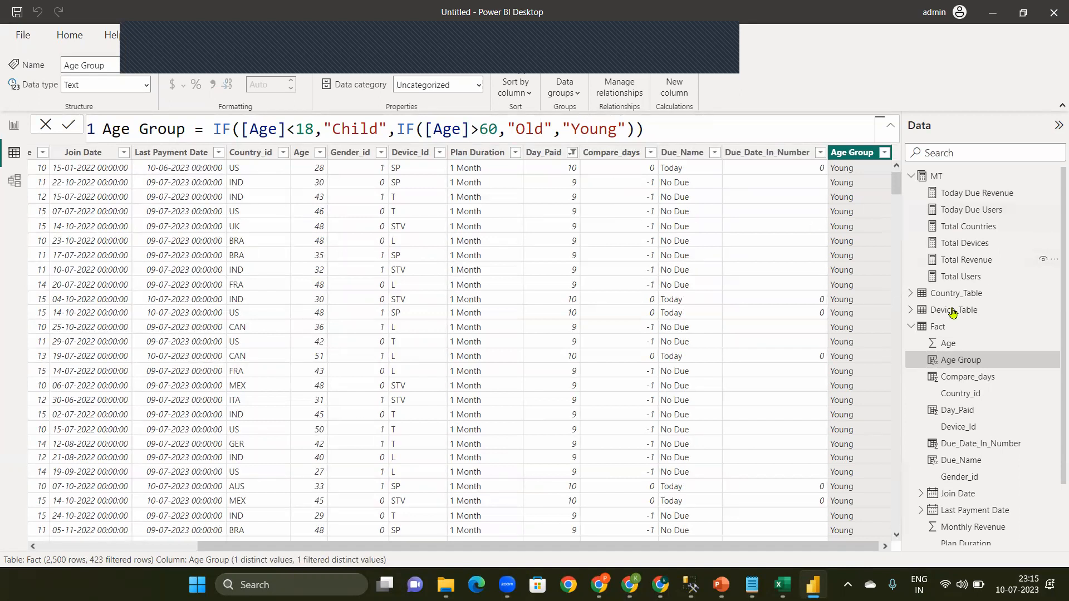
left_click(913, 329)
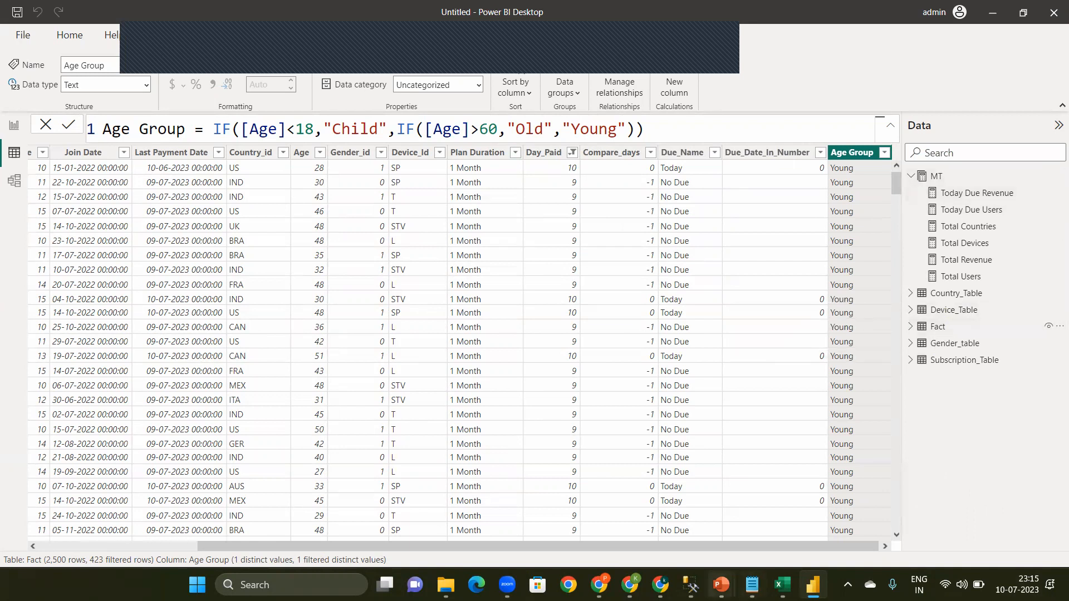
Step: Switch to the Aha Userbase Data workbook in Excel and review the page list and plan duration mockup on the Task_1 sheet
mouse_move(752, 585)
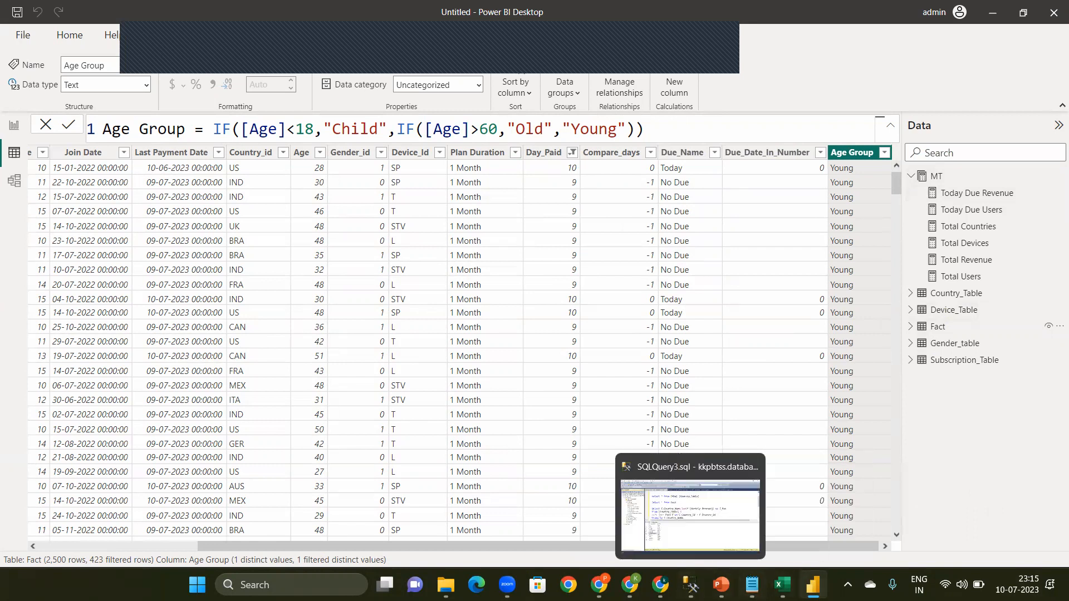
left_click(780, 540)
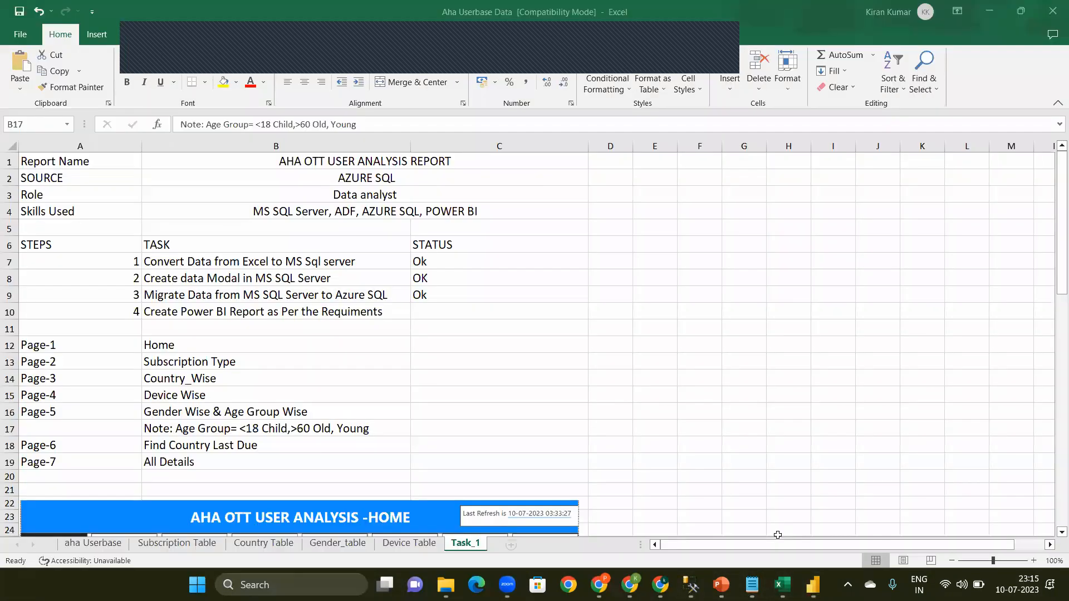
left_click(339, 449)
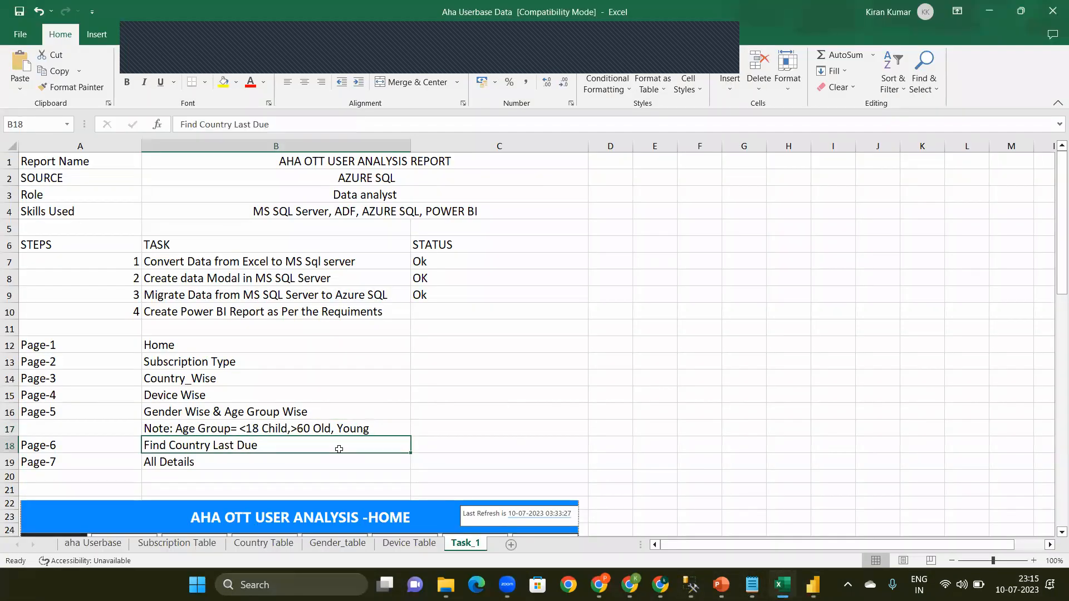
left_click_drag(1054, 257, 1054, 518)
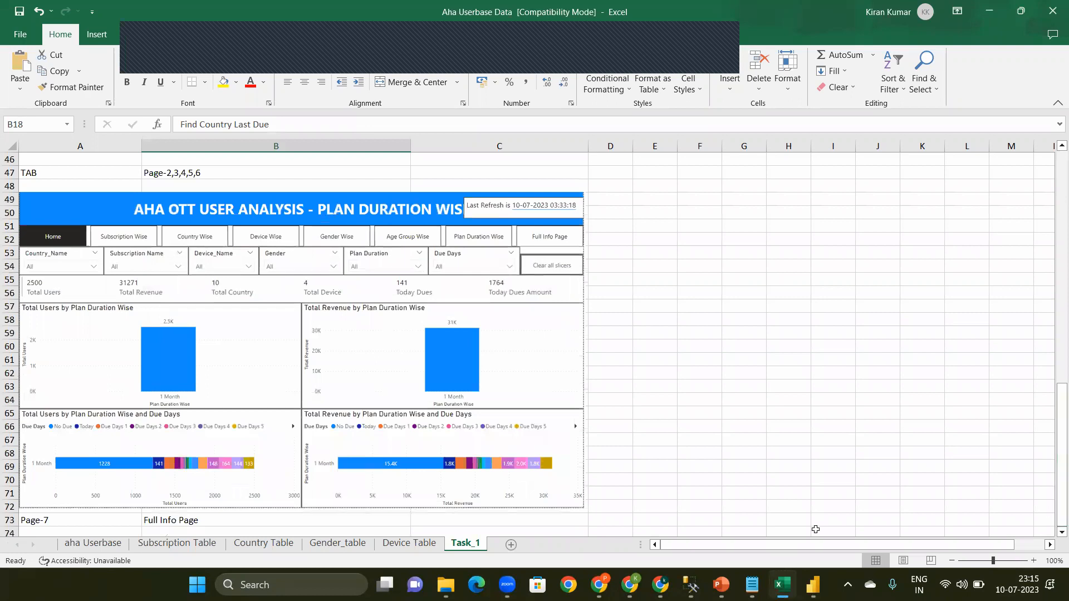
Step: Switch to the Projects presentation in PowerPoint and view the Part-4 Agenda Points slide
mouse_move(722, 585)
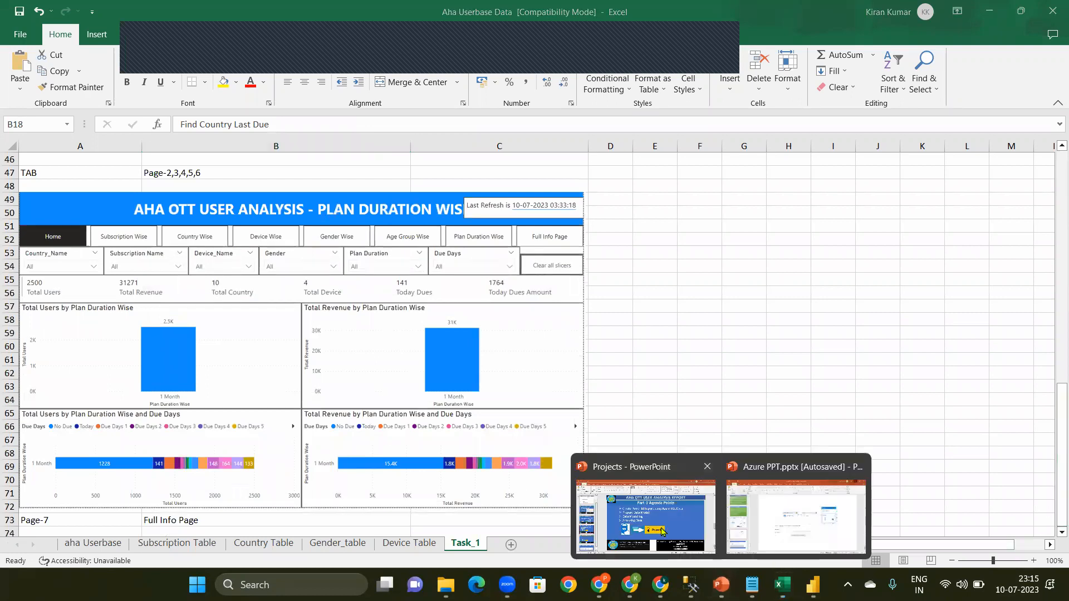
left_click(646, 507)
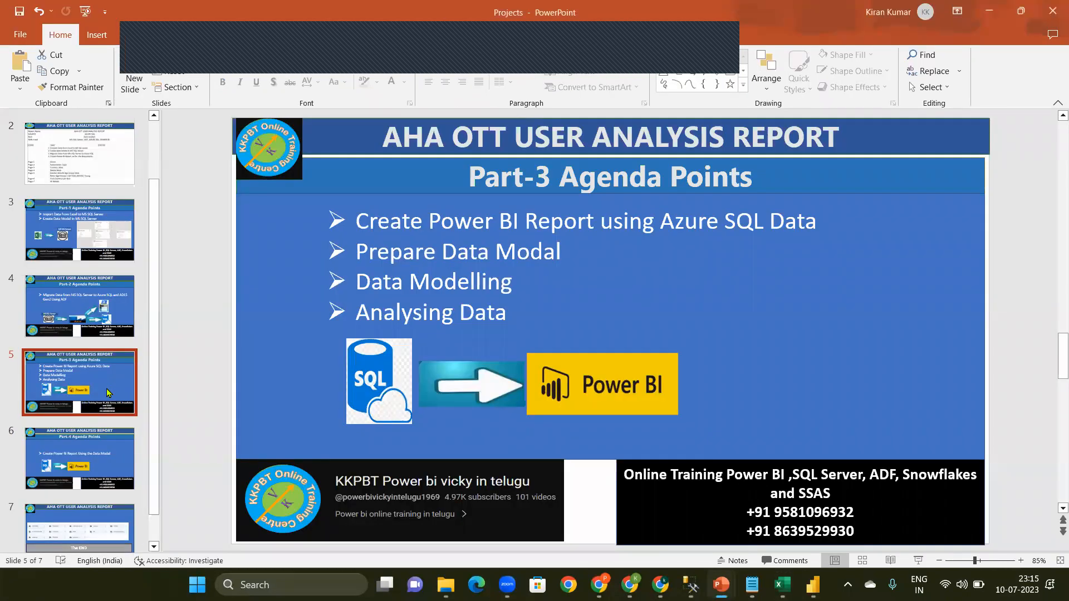
key("Down")
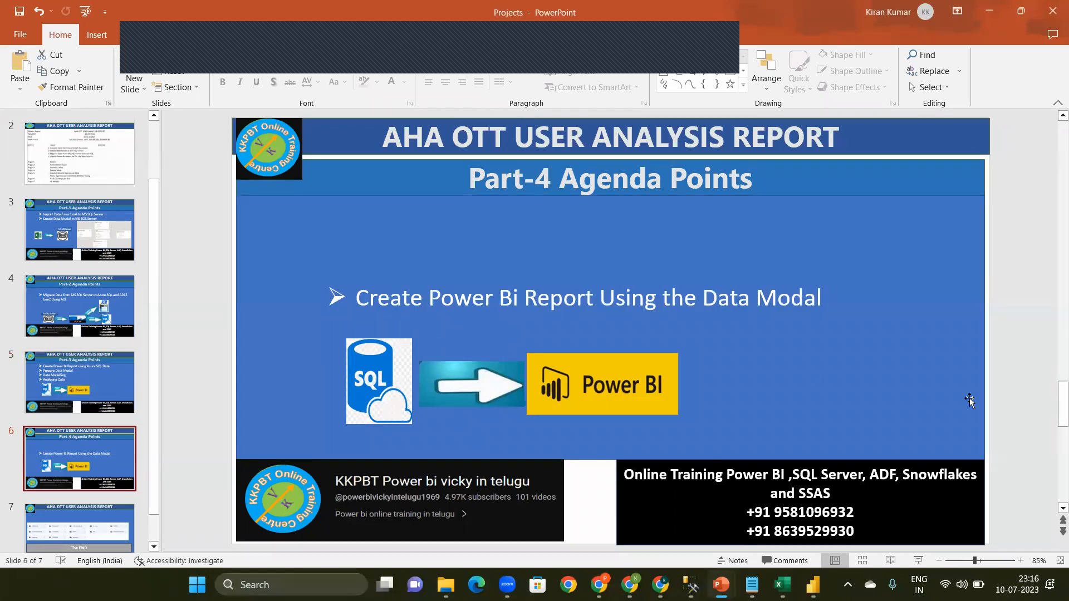
Step: Return to the Excel workbook and review the Task_1 report mockups and the Page-7 All Details requirement
left_click(783, 585)
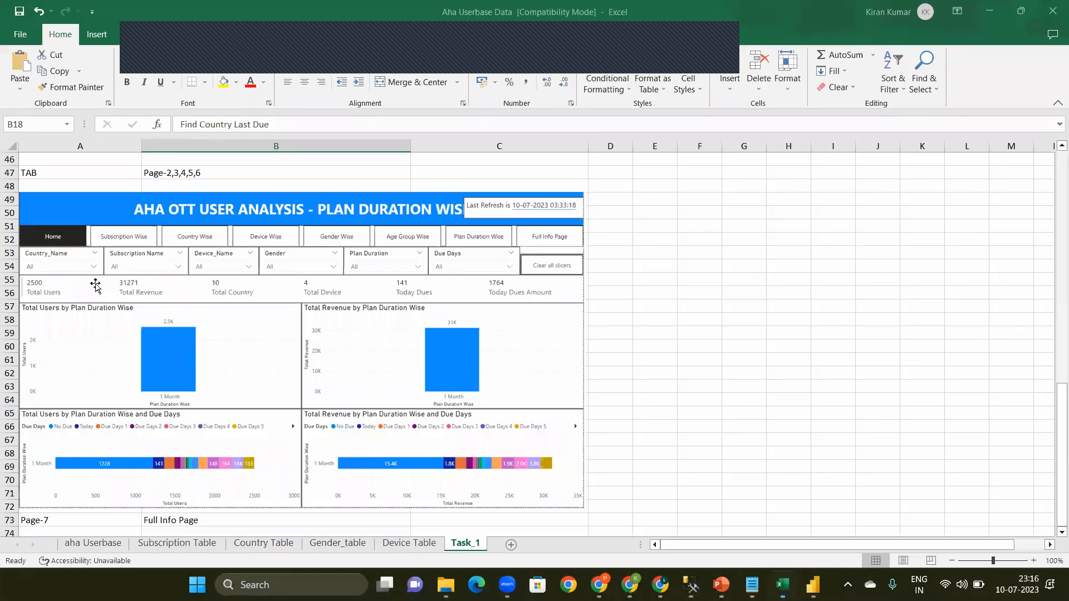
scroll(1054, 438, "up", 8)
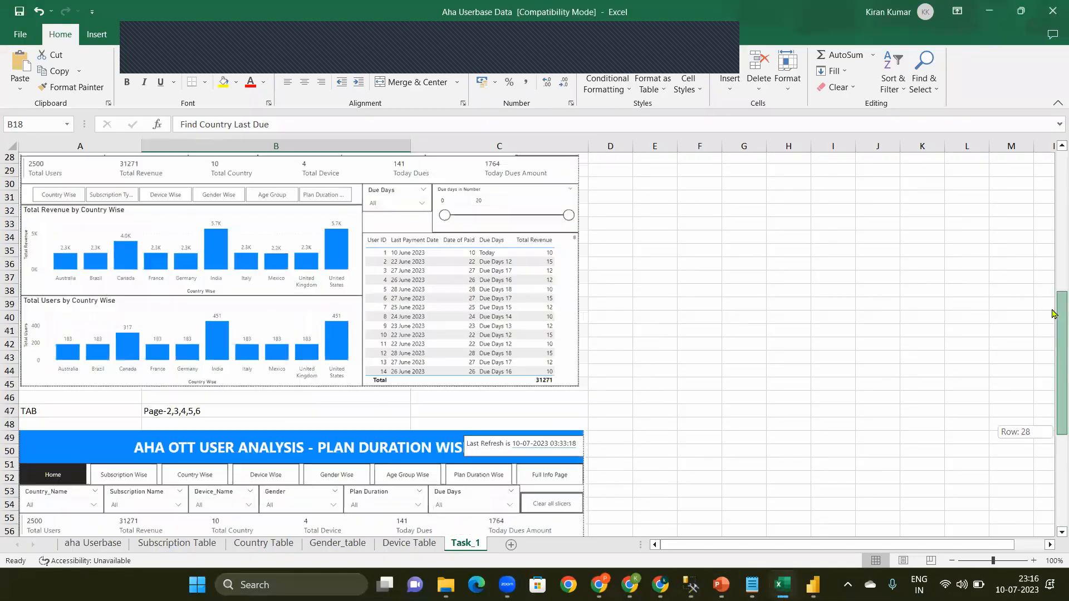
left_click_drag(1055, 365, 1055, 273)
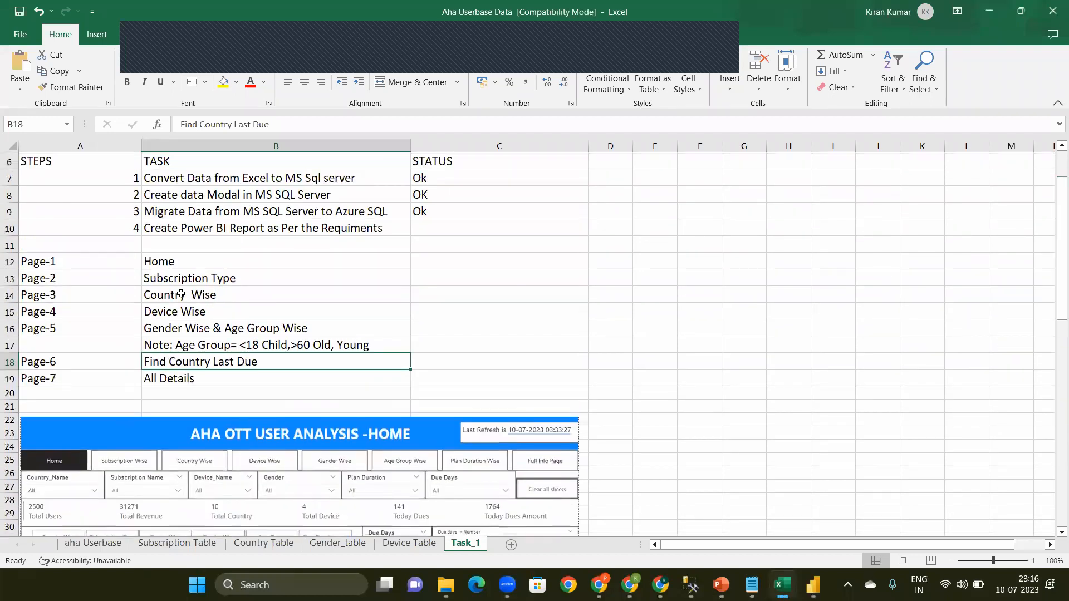
left_click(193, 380)
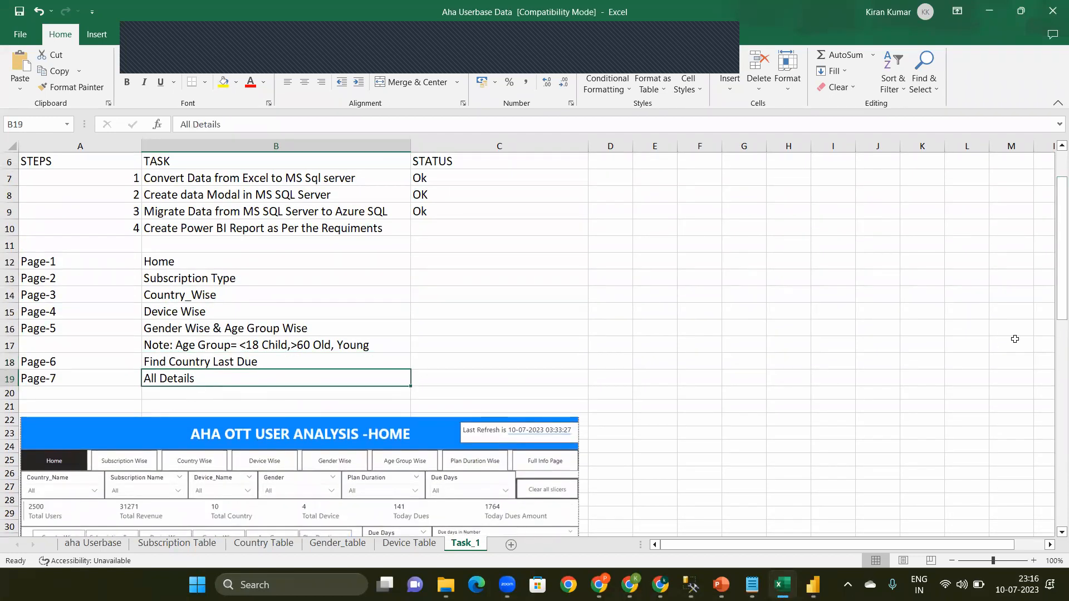
left_click_drag(1053, 254, 1055, 483)
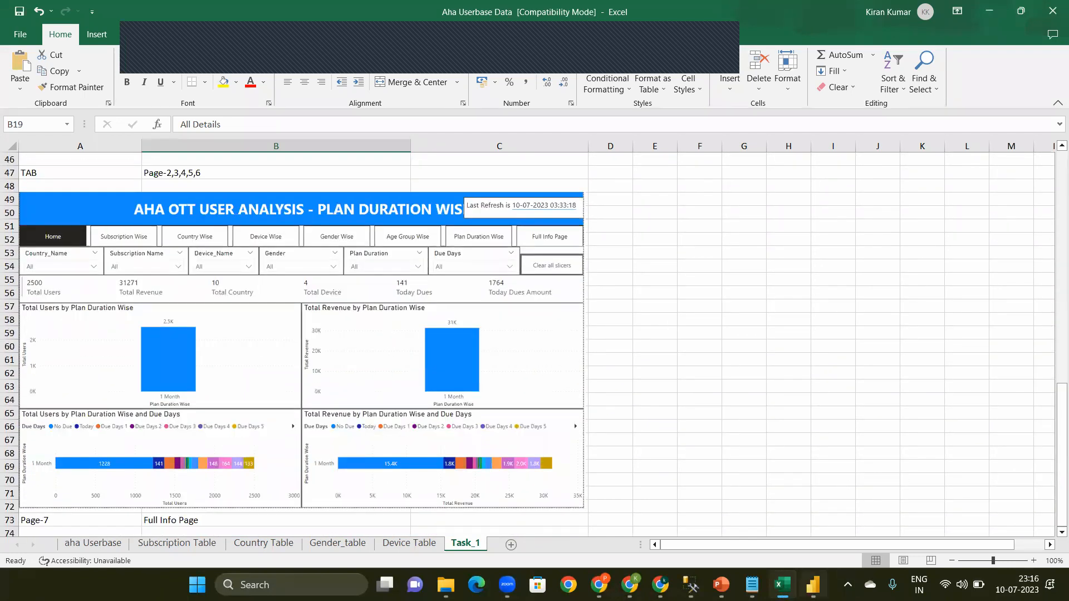
Step: Copy the report title "AHA OTT USER ANALYSIS REPORT" from cell B1 of the Task_1 sheet in Excel
left_click(813, 585)
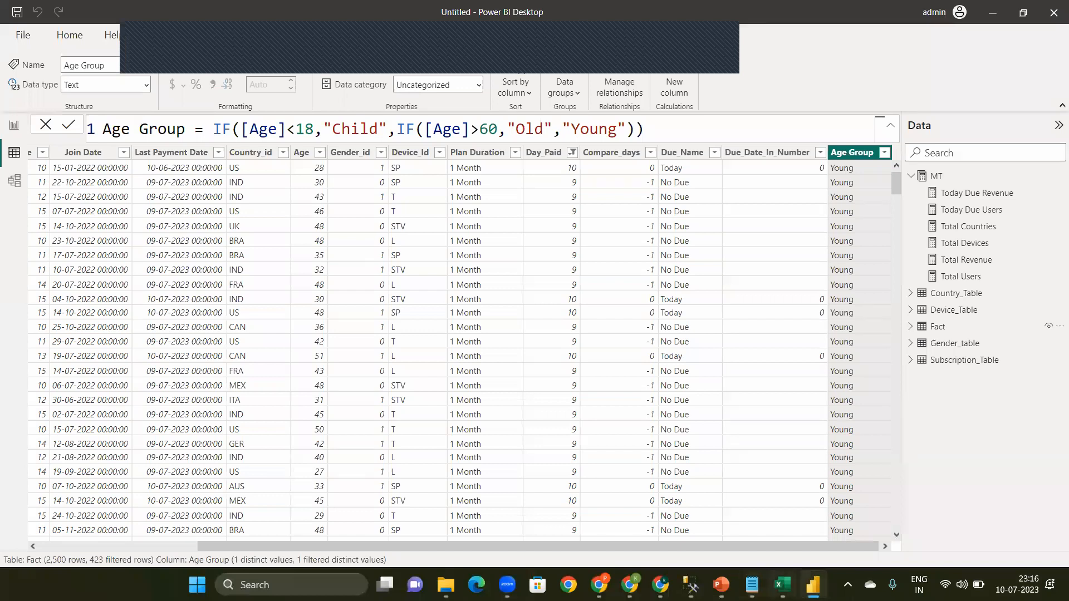
left_click(783, 585)
left_click(220, 176)
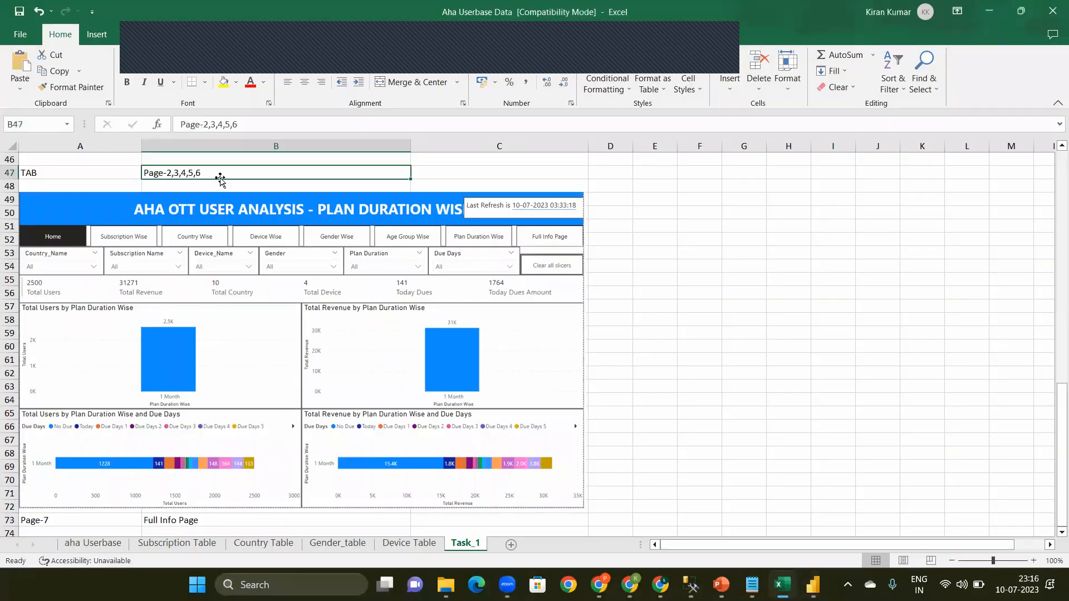
key("ctrl+Up")
key("ctrl+Up")
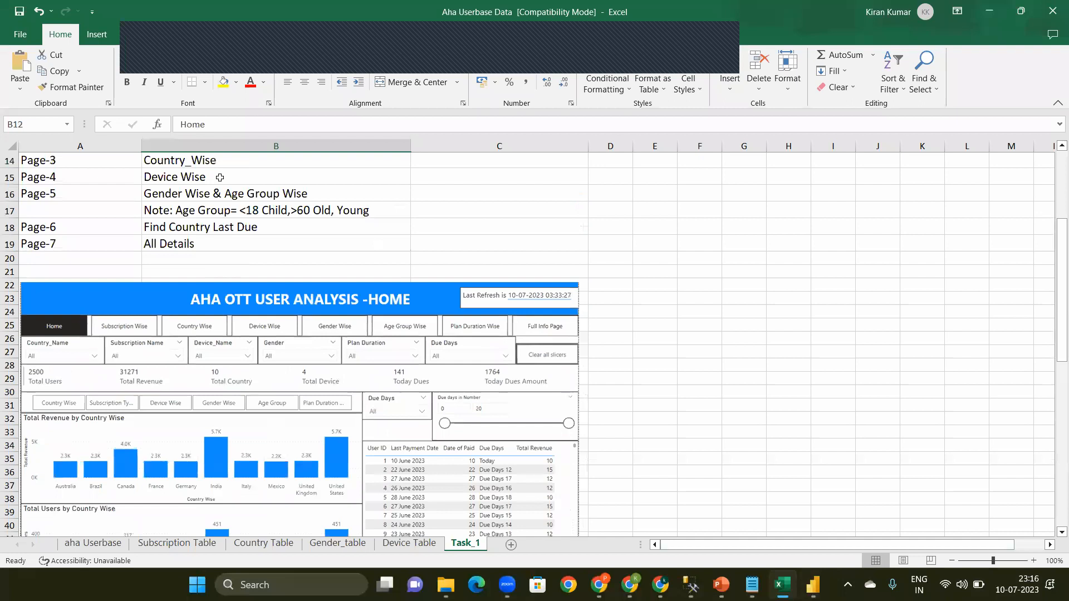
key("Up")
key("Up")
key("Up")
key("Up")
key("Up")
key("Up")
key("Up")
key("Up")
key("Up")
key("Up")
key("Up")
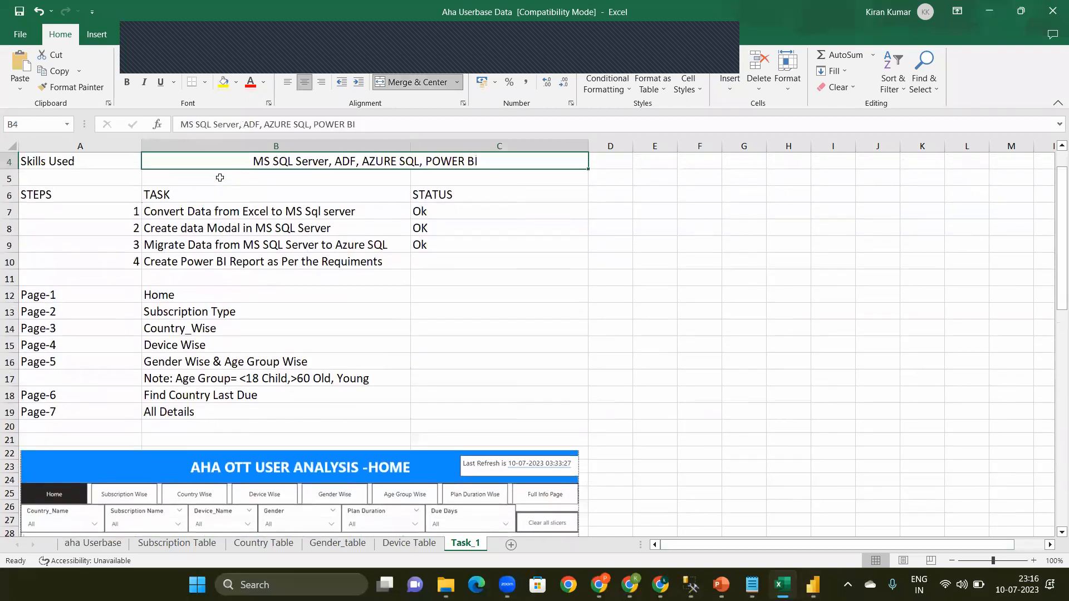
double_click(460, 160)
key("shift+Home")
key("ctrl+c")
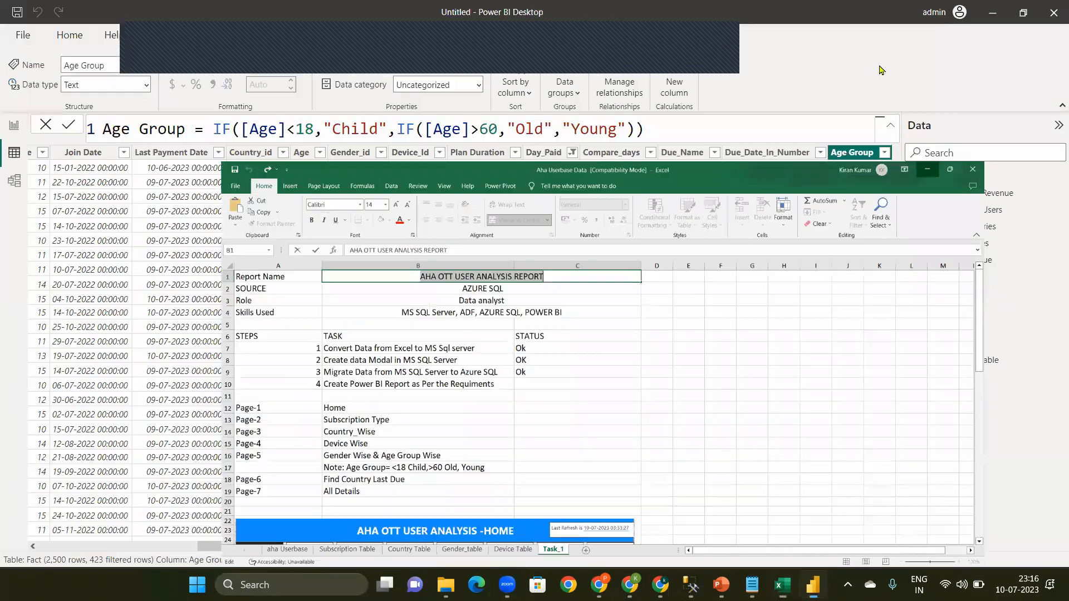
Step: Return to Power BI Desktop and save the report as a Power BI file named AHA OTT USER ANALYSIS REPORT
left_click(978, 17)
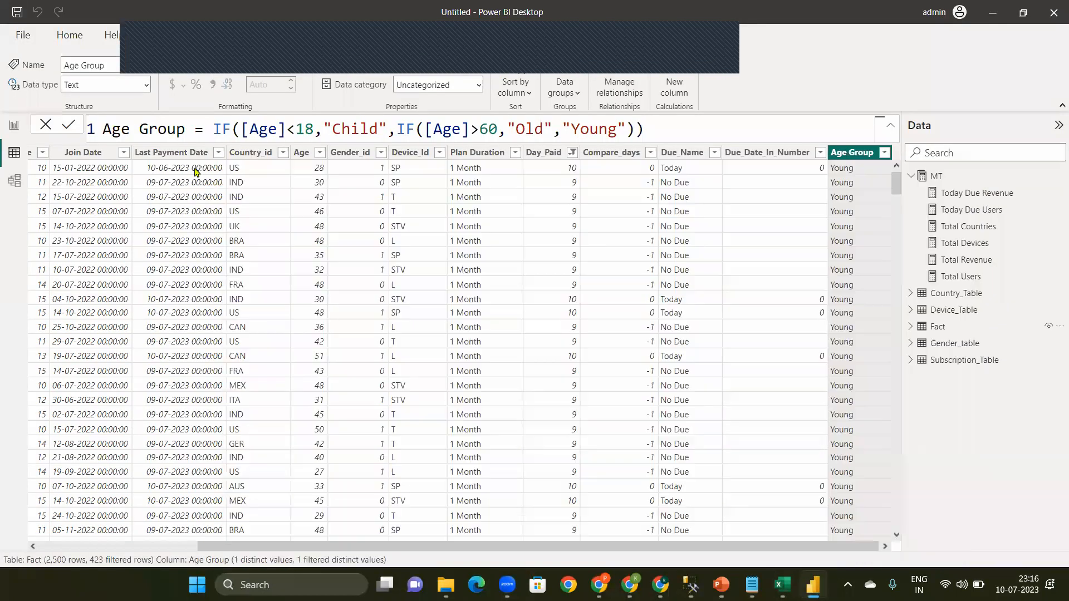
left_click(21, 44)
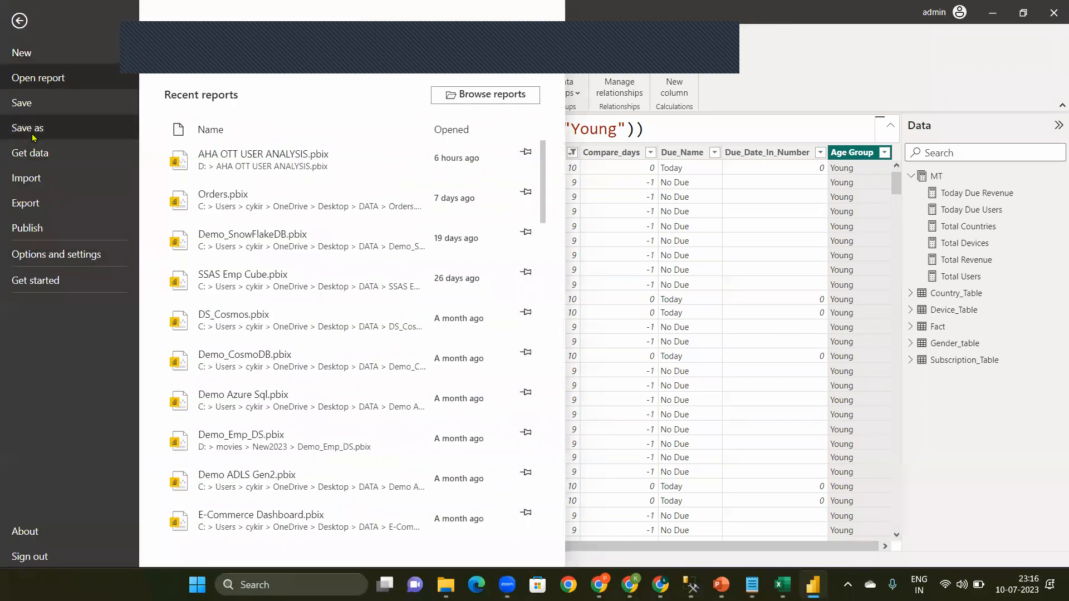
key("Escape")
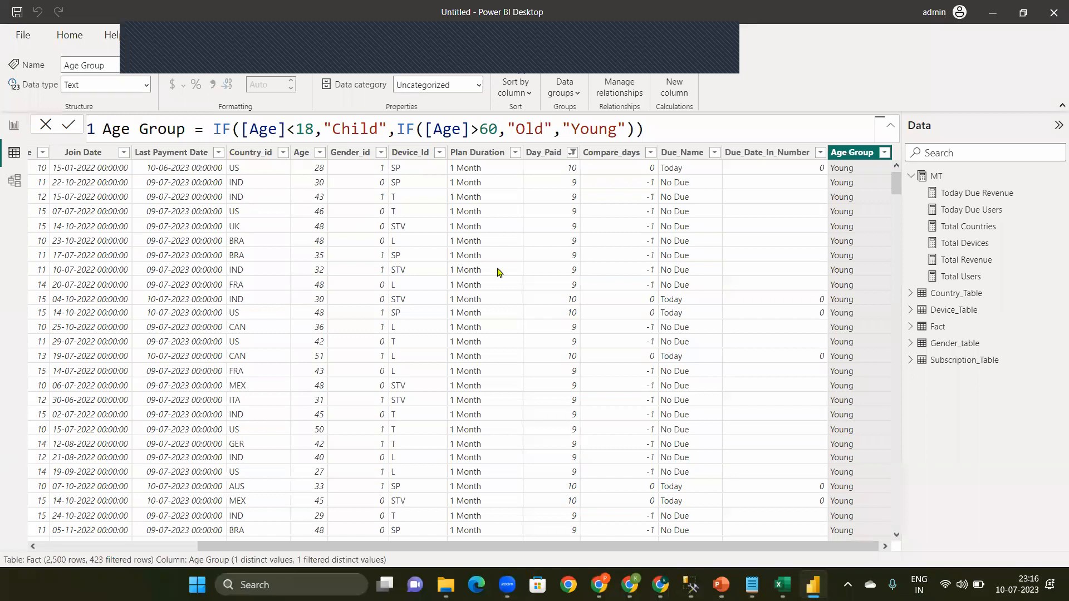
key("ctrl+v")
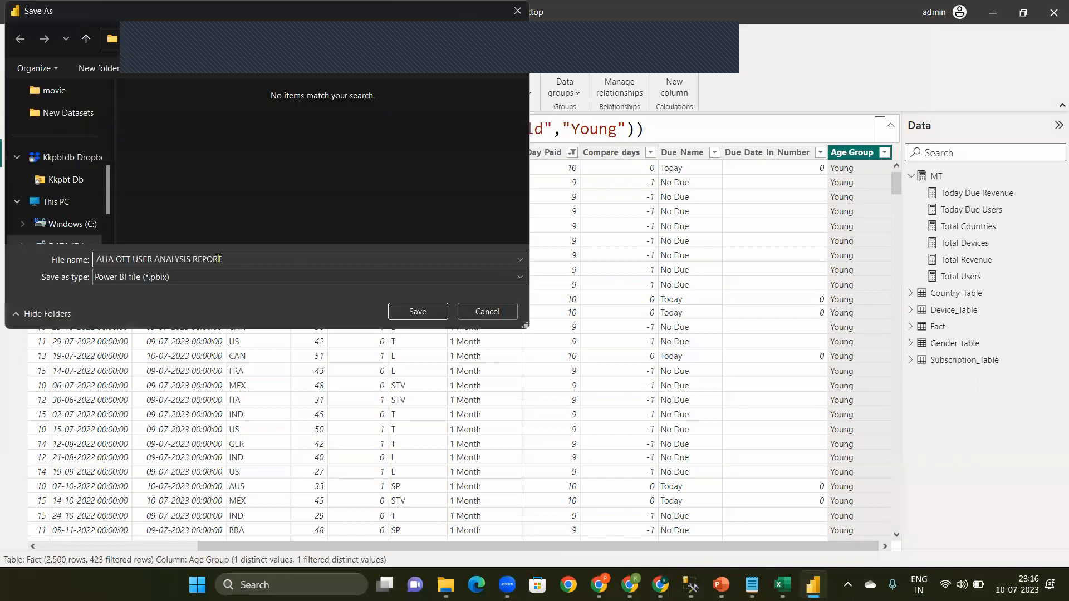
left_click(445, 317)
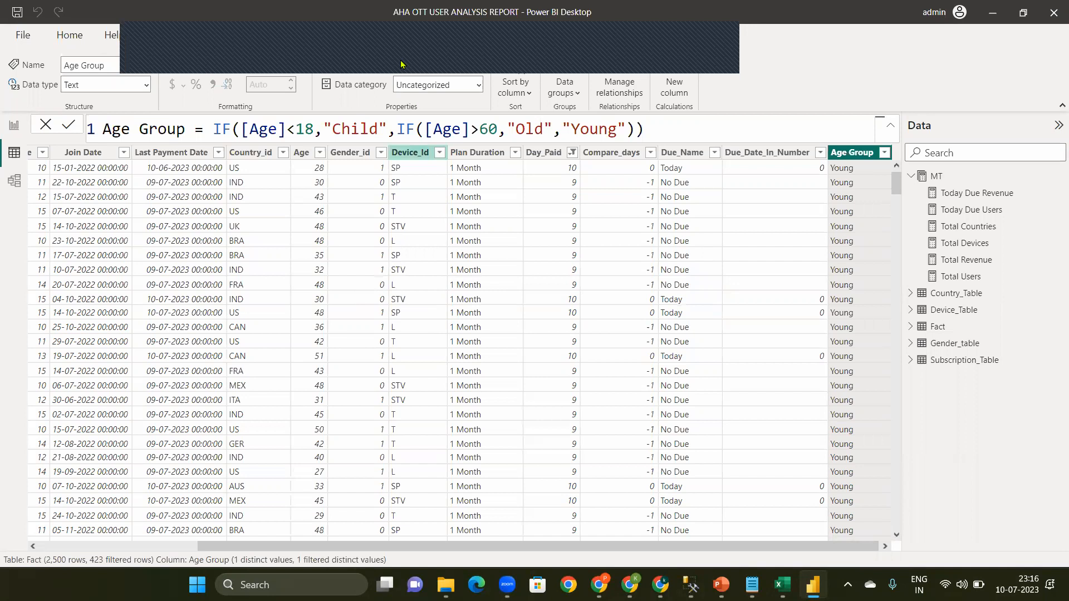
Step: Minimize Power BI Desktop and review the Part-3 and Part-4 Agenda Points slides in the Projects presentation
left_click(993, 13)
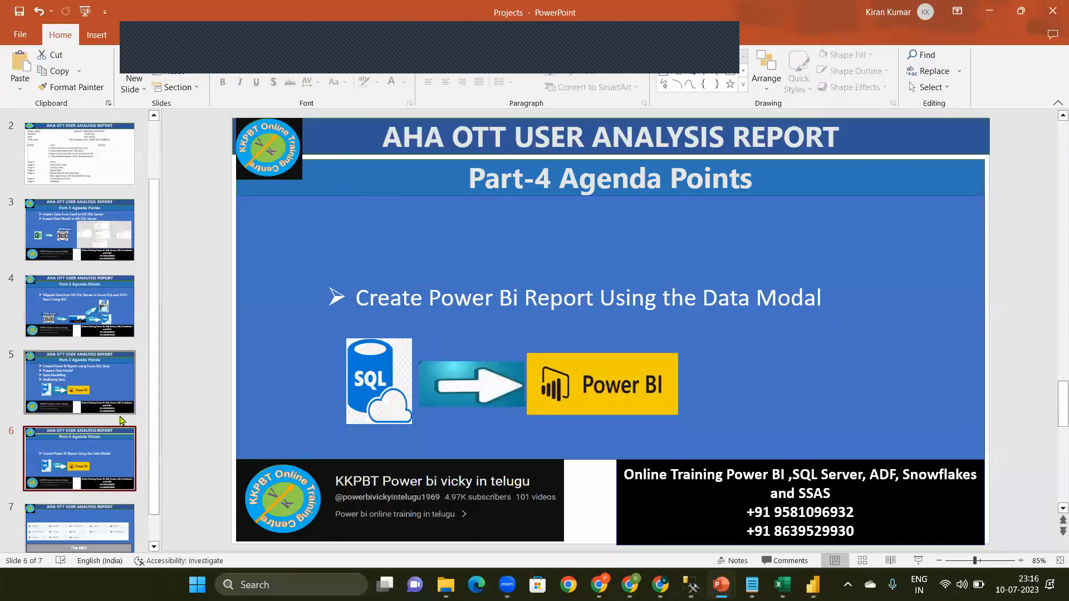
left_click(82, 394)
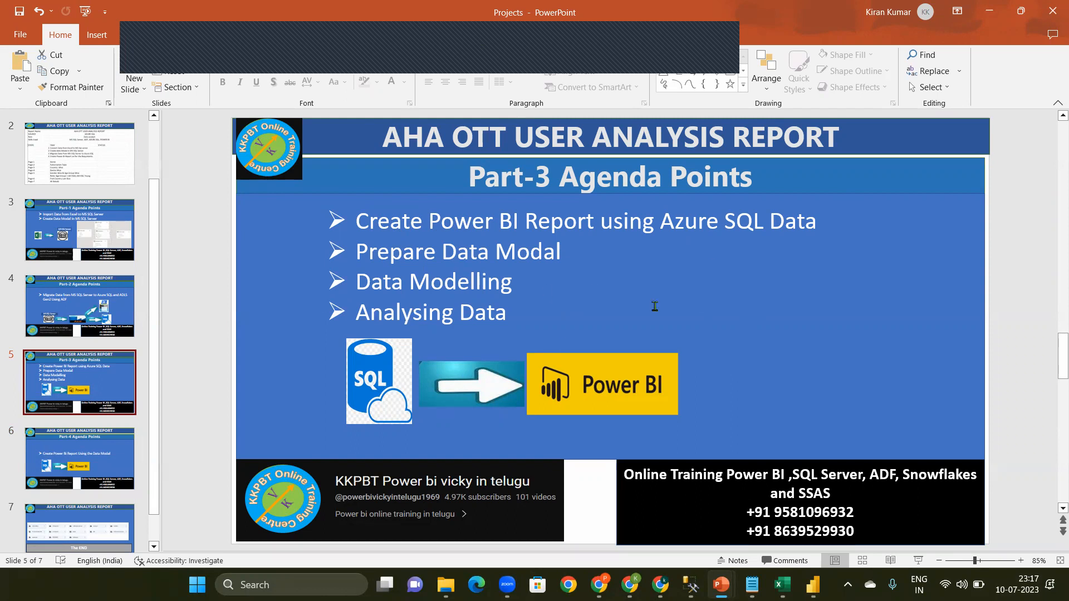
left_click(77, 467)
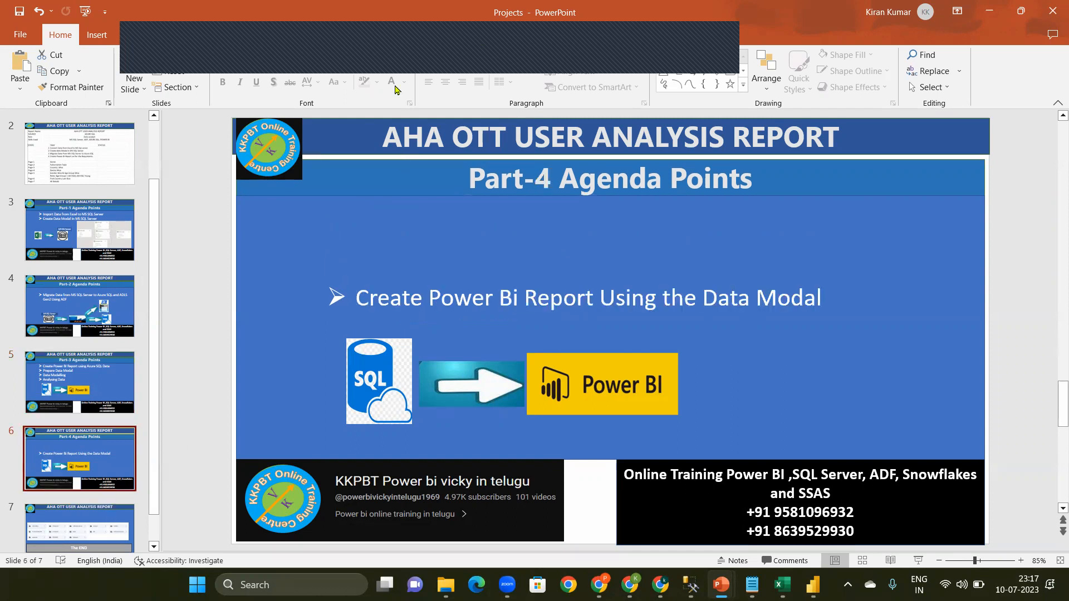
left_click(710, 38)
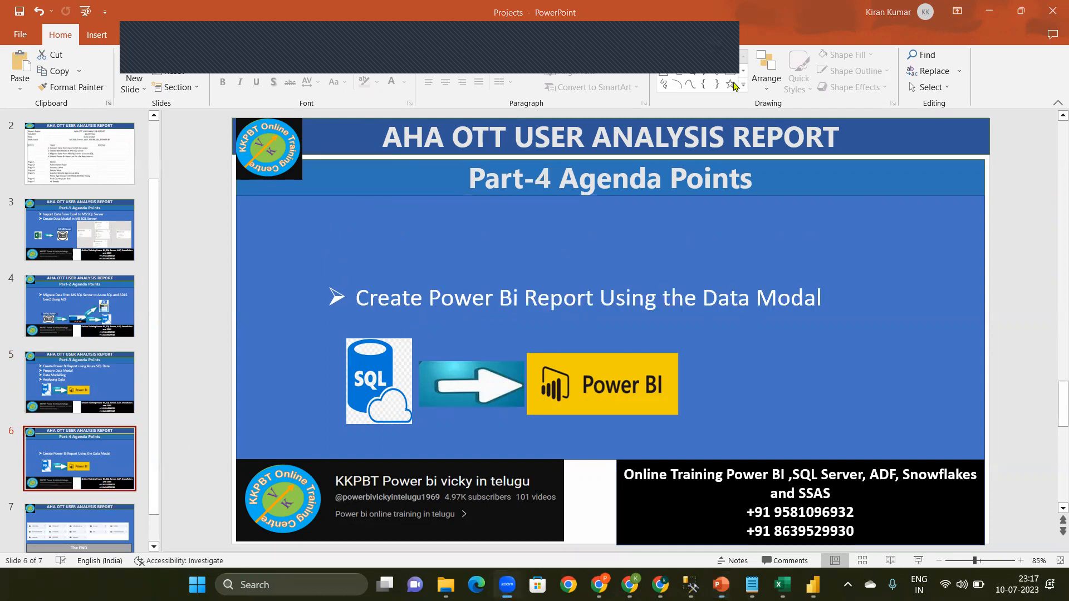